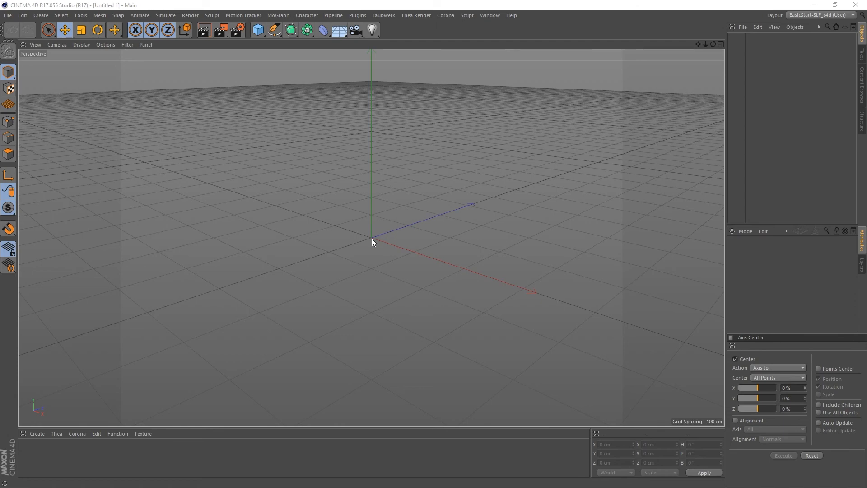
pyautogui.keyDown('alt'); pyautogui.moveTo(372, 239); pyautogui.dragTo(354, 259); pyautogui.keyUp('alt')
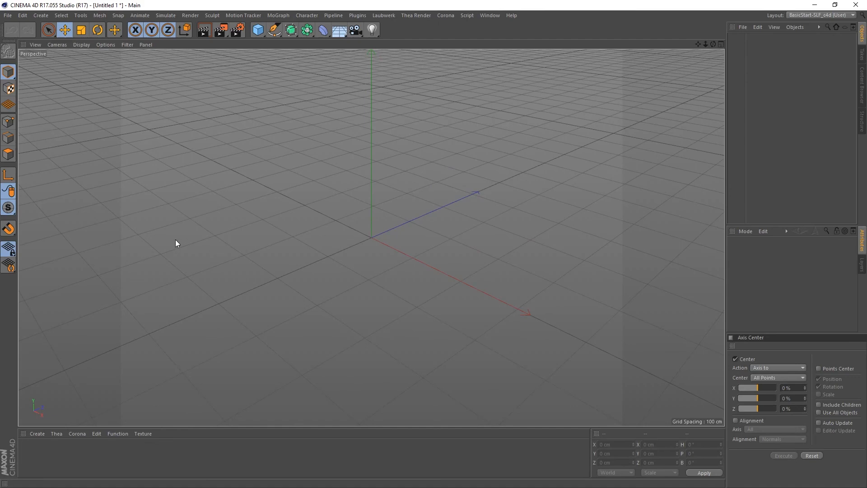
pyautogui.keyDown('alt'); pyautogui.moveTo(175, 240); pyautogui.dragTo(203, 248); pyautogui.keyUp('alt')
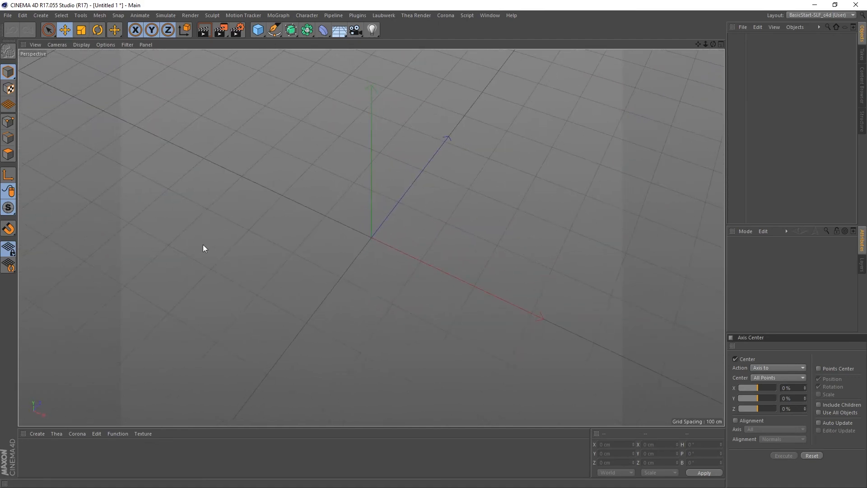
pyautogui.keyDown('alt'); pyautogui.moveTo(471, 326); pyautogui.dragTo(322, 283); pyautogui.keyUp('alt')
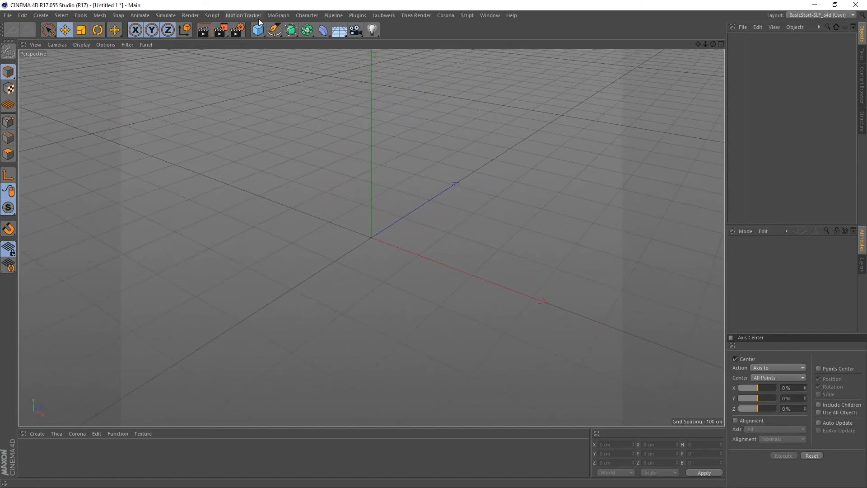
# Open the recent project file DeskChair-practice.c4d
pyautogui.click(7, 15)
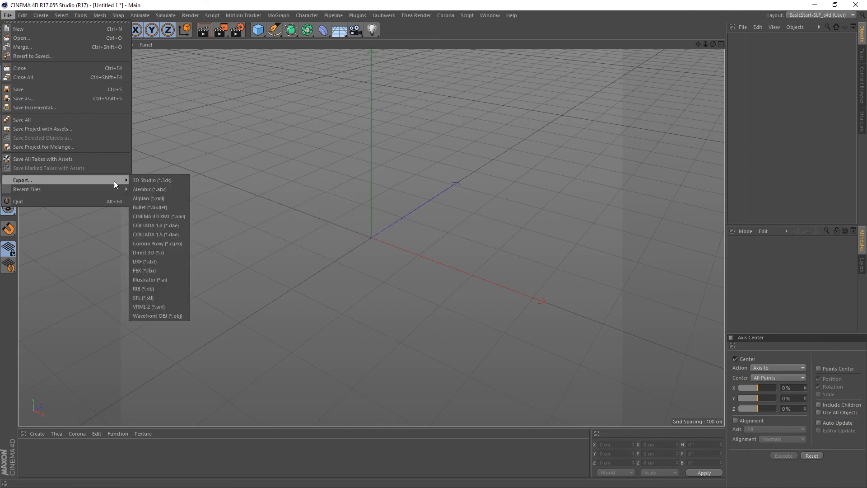
pyautogui.moveTo(123, 190)
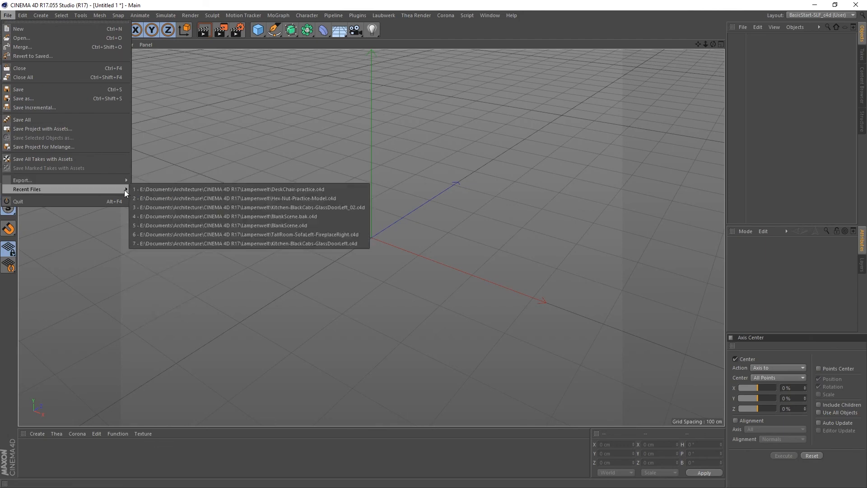
pyautogui.click(200, 188)
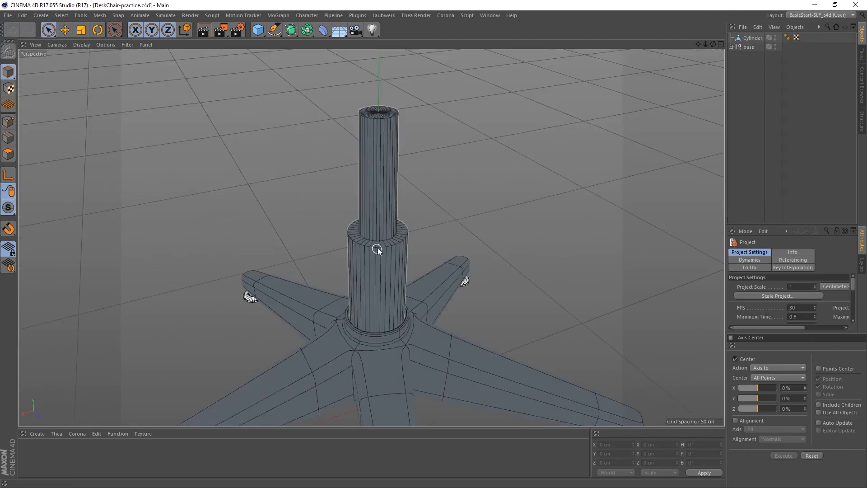
# Select the chair's central cylinder, inspect it together with the star base, and clear the selection
pyautogui.click(397, 278)
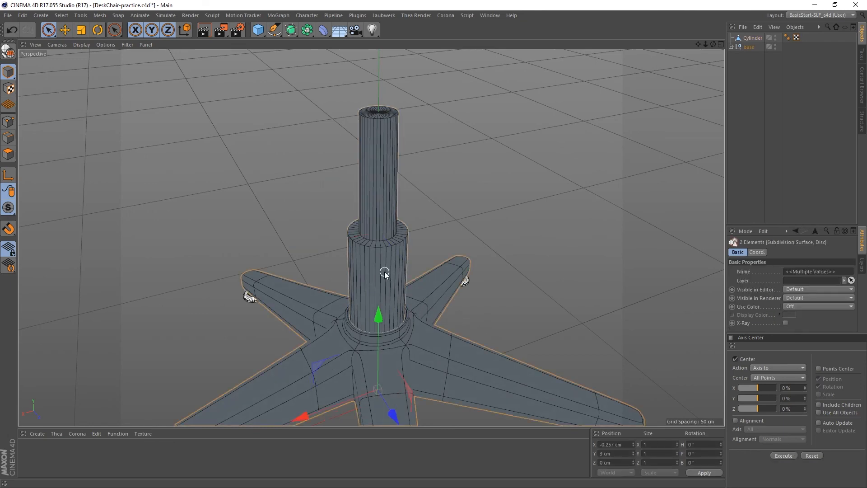
pyautogui.click(385, 272)
pyautogui.keyDown('alt'); pyautogui.moveTo(472, 238); pyautogui.dragTo(263, 304); pyautogui.keyUp('alt')
pyautogui.scroll(8, 264, 324)
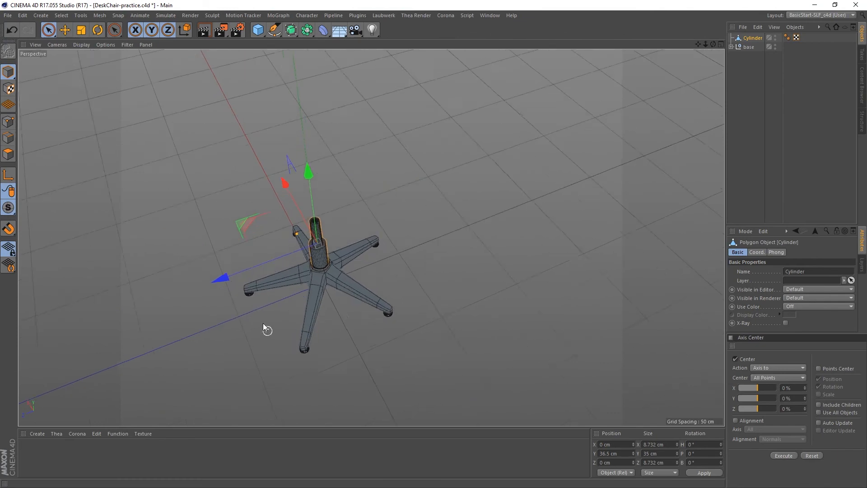
pyautogui.scroll(-2, 358, 317)
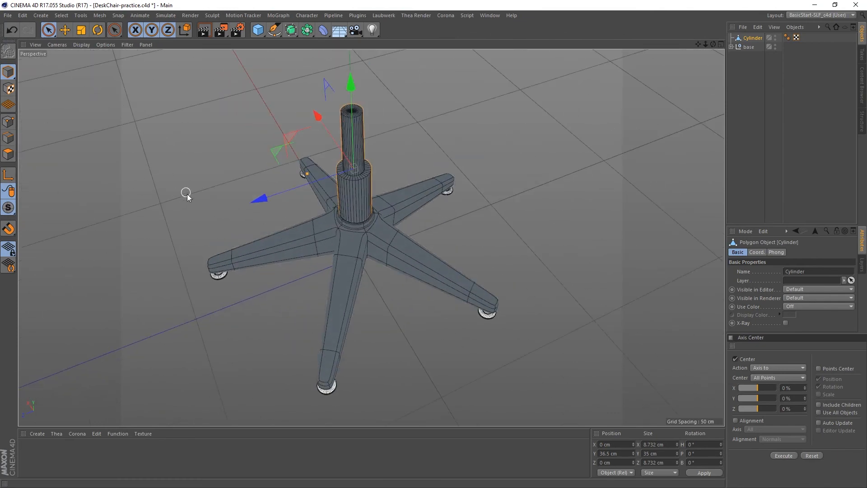
pyautogui.keyDown('alt'); pyautogui.moveTo(186, 193); pyautogui.dragTo(343, 209); pyautogui.keyUp('alt')
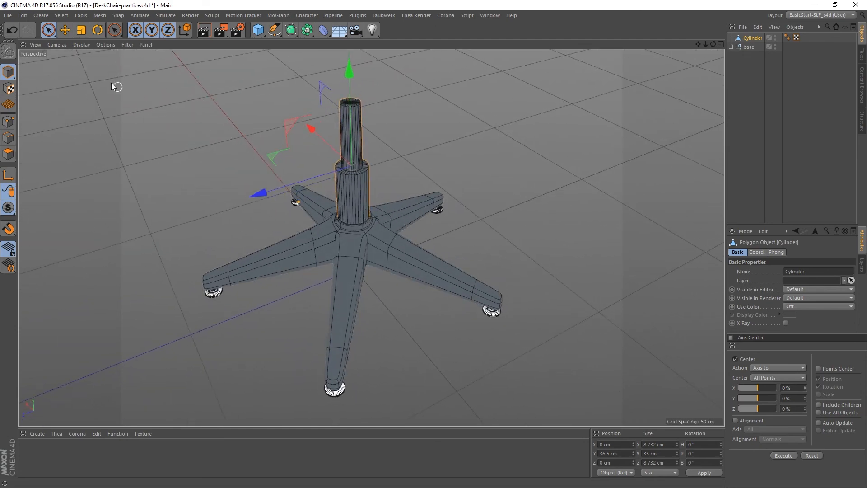
pyautogui.click(101, 45)
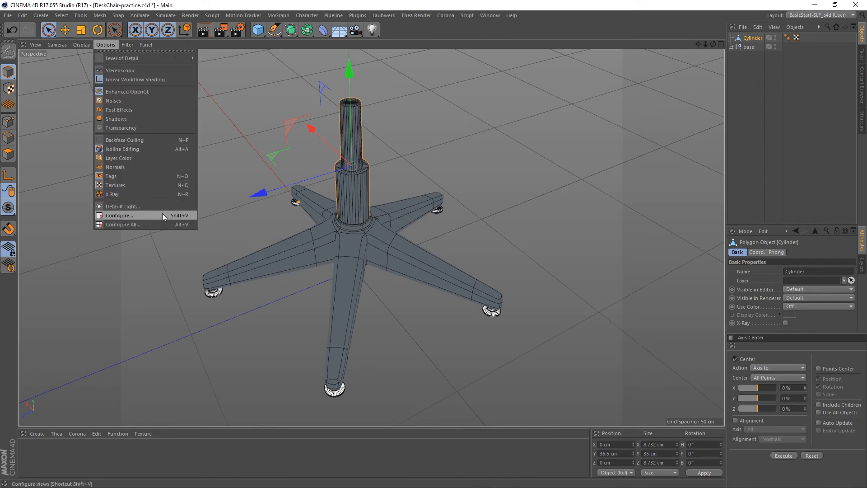
pyautogui.click(538, 246)
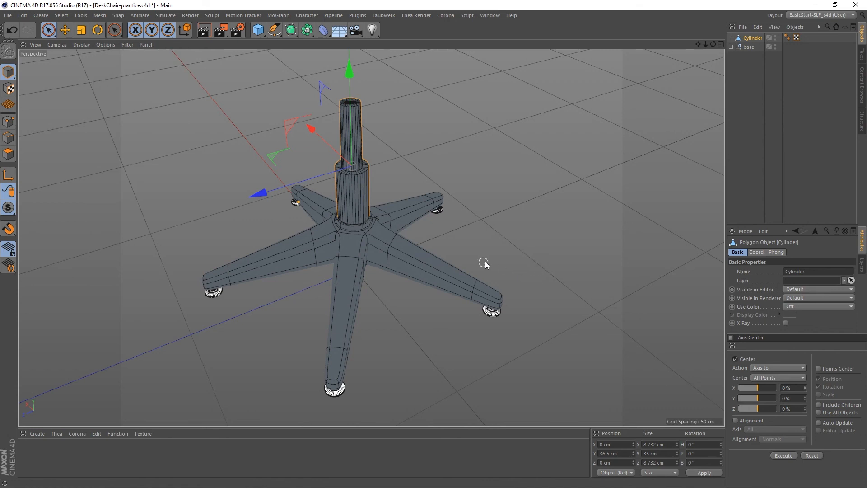
pyautogui.click(491, 369)
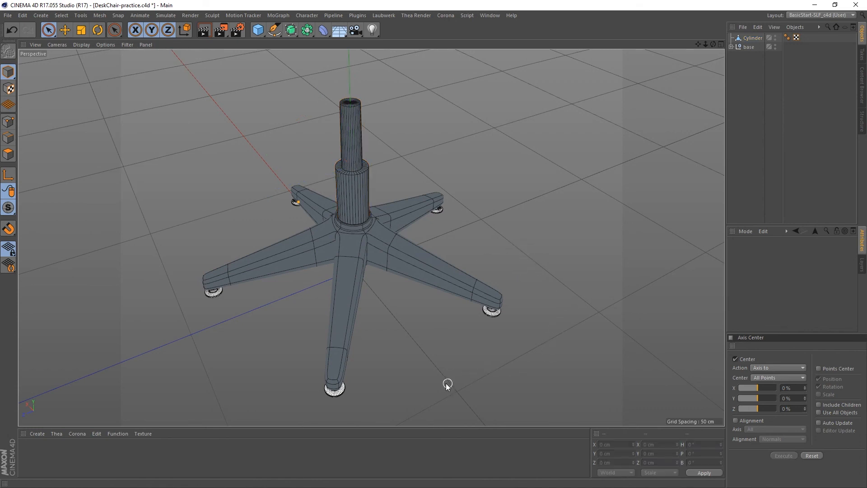
# Examine the chair base from several angles and expand the base group to see its child objects
pyautogui.moveTo(379, 310)
pyautogui.keyDown('alt'); pyautogui.mouseDown()
pyautogui.moveTo(417, 272)
pyautogui.moveTo(362, 291)
pyautogui.moveTo(374, 316)
pyautogui.moveTo(386, 316)
pyautogui.moveTo(202, 324)
pyautogui.moveTo(385, 325)
pyautogui.mouseUp(); pyautogui.keyUp('alt')
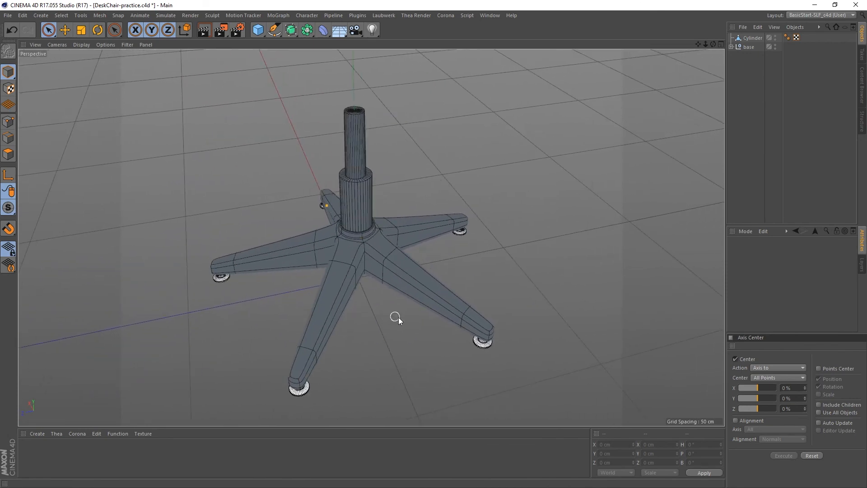
pyautogui.moveTo(415, 316)
pyautogui.keyDown('alt'); pyautogui.mouseDown(button='right')
pyautogui.moveTo(349, 316)
pyautogui.moveTo(487, 296)
pyautogui.moveTo(414, 321)
pyautogui.moveTo(401, 339)
pyautogui.moveTo(441, 315)
pyautogui.mouseUp(button='right'); pyautogui.keyUp('alt')
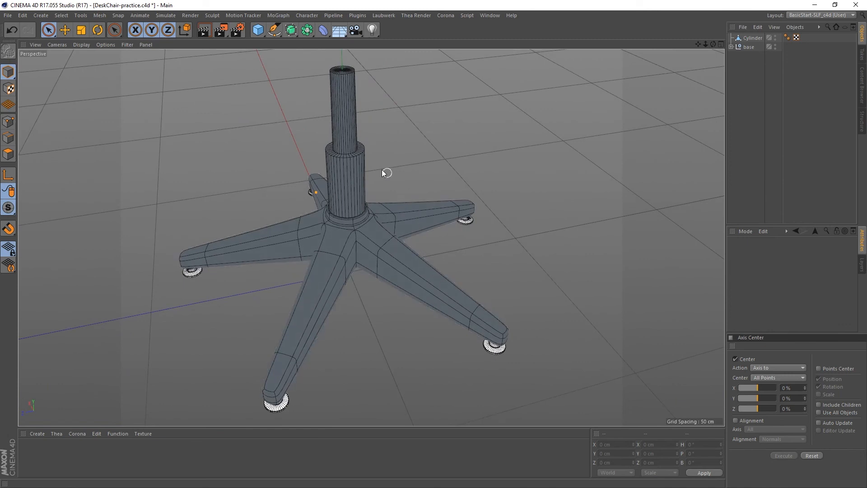
pyautogui.keyDown('alt'); pyautogui.moveTo(377, 164); pyautogui.dragTo(385, 188); pyautogui.keyUp('alt')
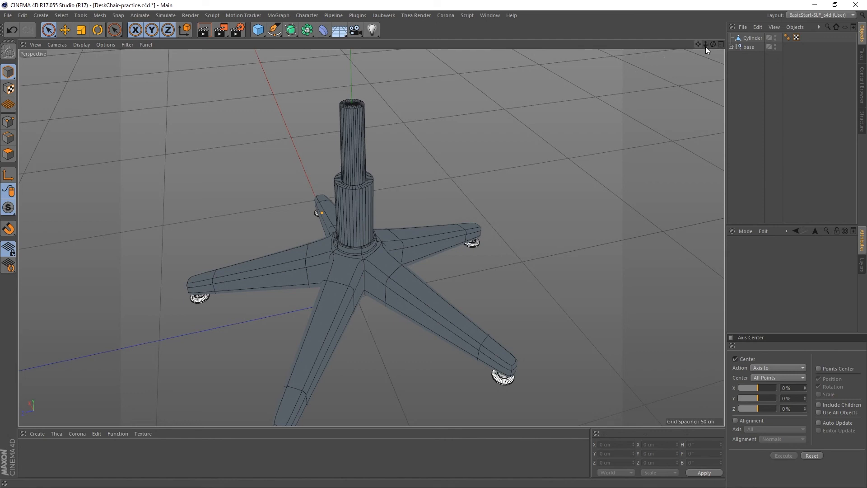
pyautogui.moveTo(368, 291)
pyautogui.keyDown('alt'); pyautogui.mouseDown()
pyautogui.moveTo(394, 311)
pyautogui.moveTo(367, 304)
pyautogui.mouseUp(); pyautogui.keyUp('alt')
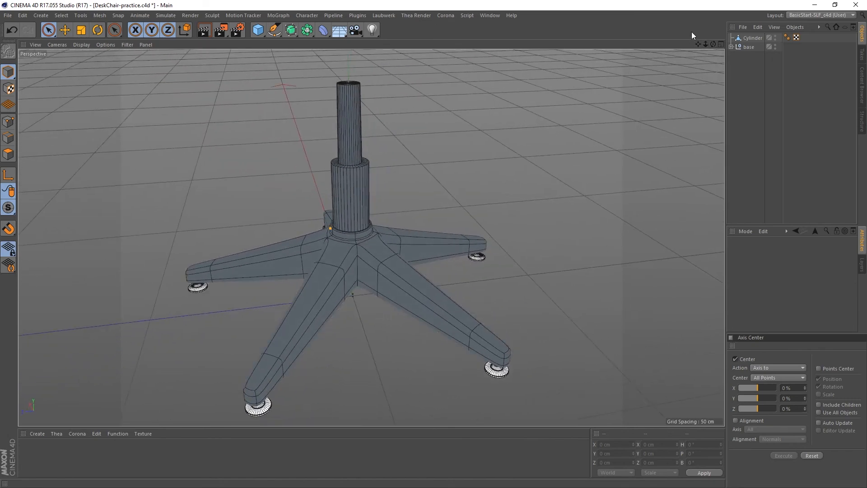
pyautogui.moveTo(697, 44)
pyautogui.mouseDown()
pyautogui.moveTo(686, 55)
pyautogui.moveTo(627, 57)
pyautogui.moveTo(691, 37)
pyautogui.moveTo(710, 44)
pyautogui.moveTo(682, 49)
pyautogui.mouseUp()
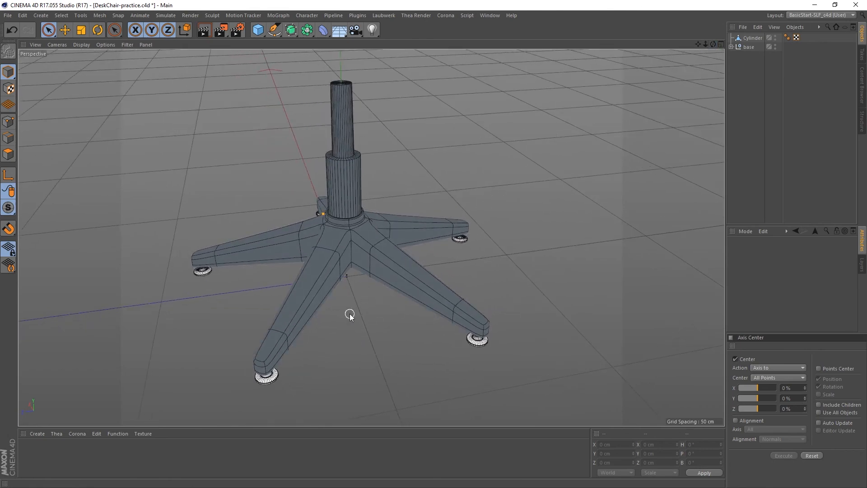
pyautogui.keyDown('alt'); pyautogui.moveTo(348, 314); pyautogui.dragTo(375, 303); pyautogui.keyUp('alt')
pyautogui.keyDown('alt'); pyautogui.moveTo(397, 296); pyautogui.dragTo(415, 304, button='right'); pyautogui.keyUp('alt')
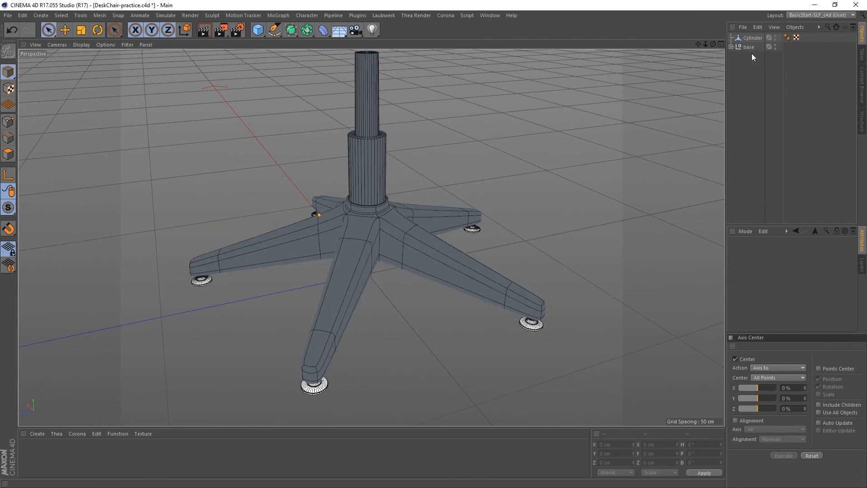
pyautogui.click(731, 47)
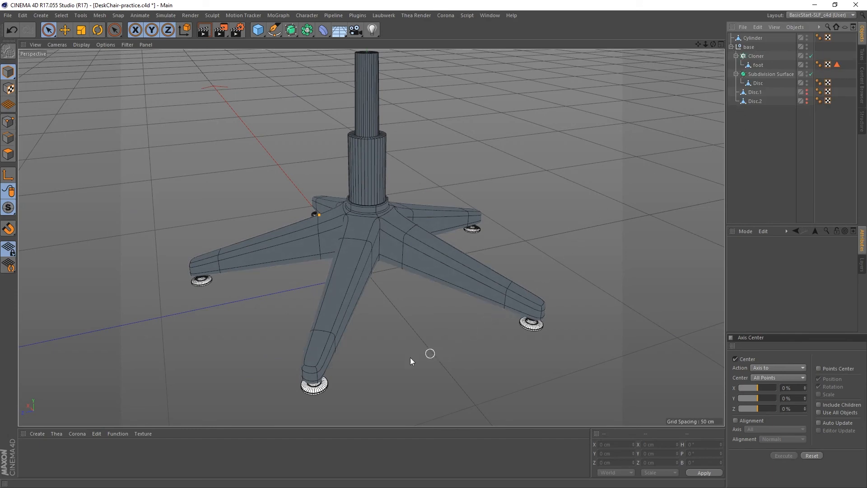
pyautogui.scroll(-3, 307, 376)
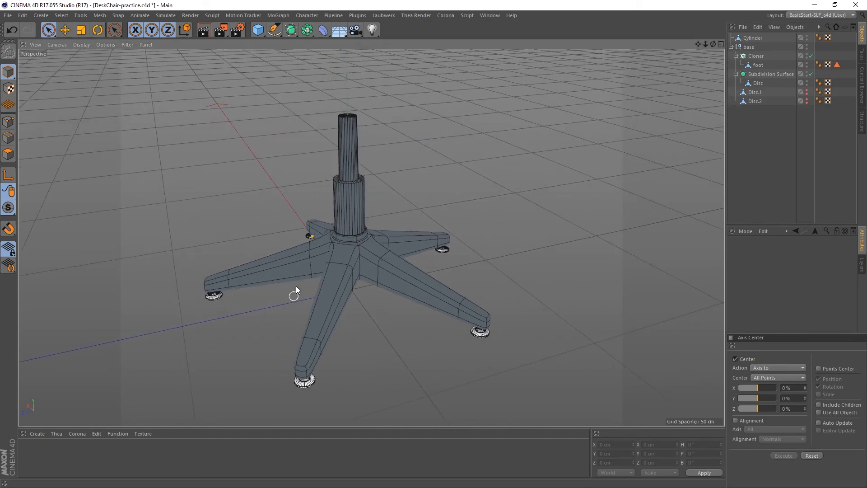
# Add a cube primitive to the chair scene
pyautogui.click(261, 32)
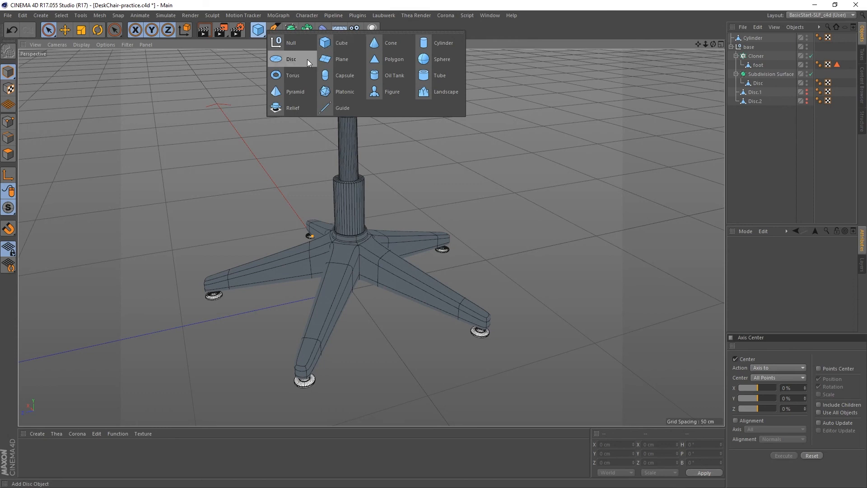
pyautogui.click(331, 44)
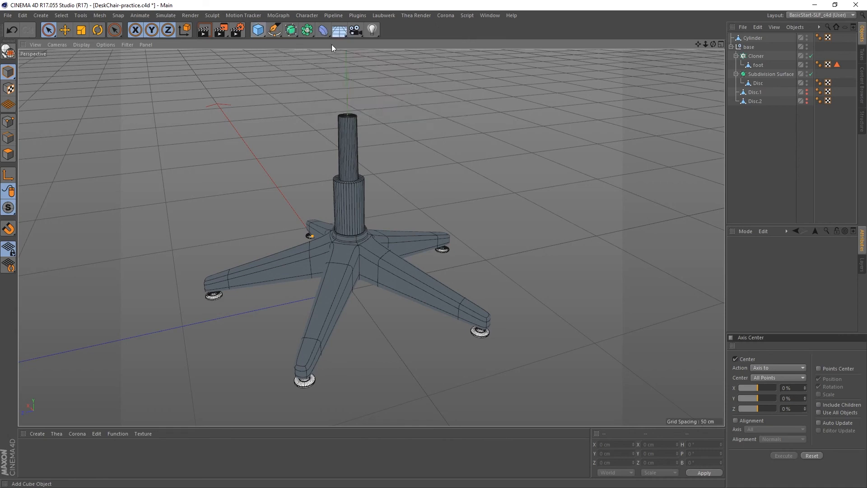
pyautogui.scroll(-6, 360, 253)
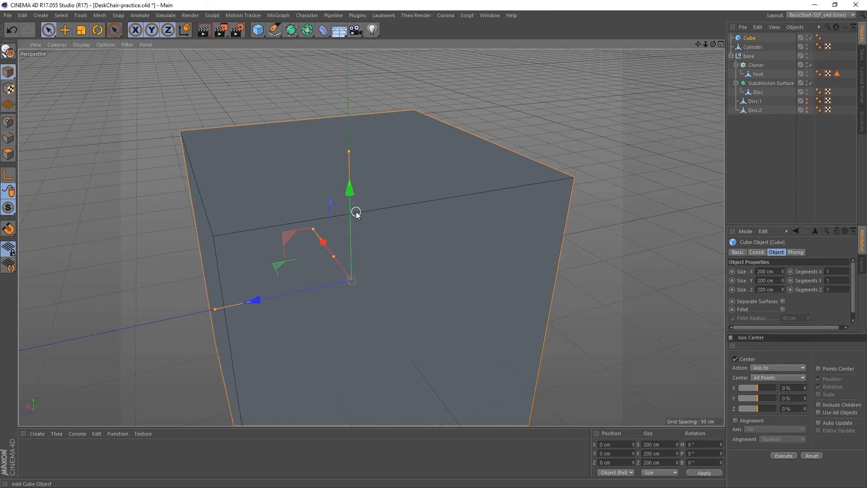
# Examine the cube's faces and its parametric size handles from several angles and distances
pyautogui.scroll(-2, 355, 213)
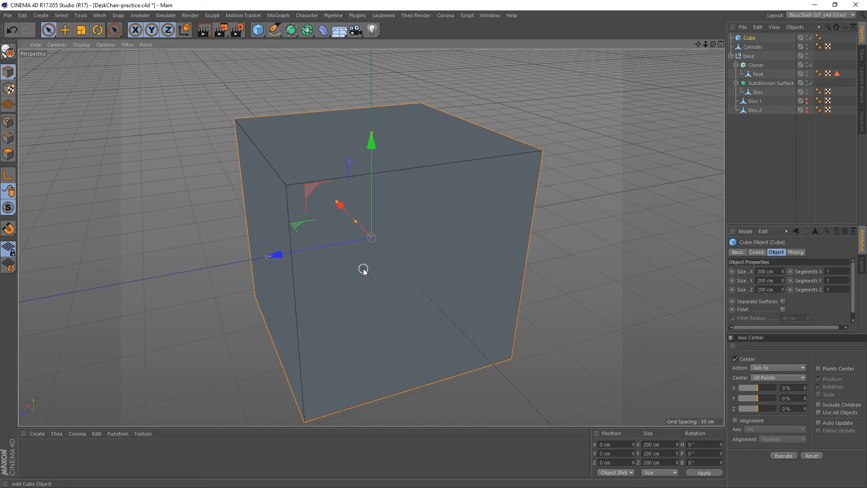
pyautogui.moveTo(364, 269)
pyautogui.keyDown('alt'); pyautogui.mouseDown()
pyautogui.moveTo(409, 265)
pyautogui.moveTo(325, 282)
pyautogui.moveTo(317, 268)
pyautogui.moveTo(407, 257)
pyautogui.moveTo(352, 267)
pyautogui.moveTo(386, 264)
pyautogui.moveTo(356, 277)
pyautogui.mouseUp(); pyautogui.keyUp('alt')
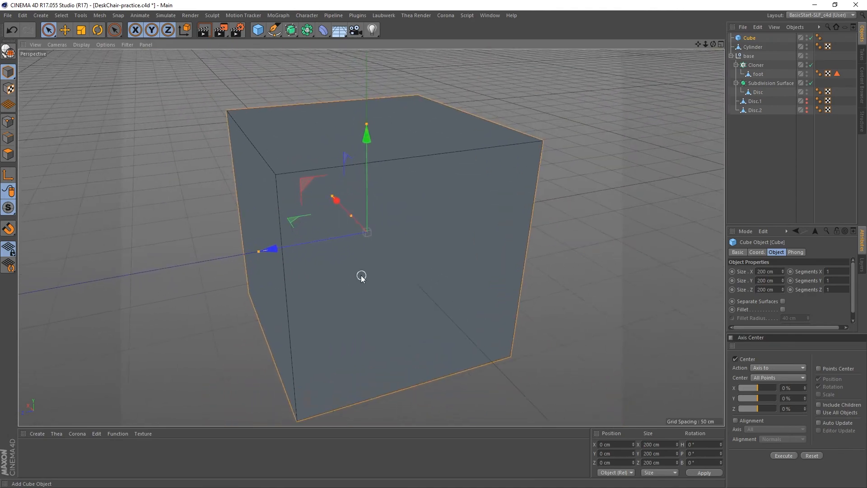
pyautogui.keyDown('alt'); pyautogui.moveTo(354, 280); pyautogui.dragTo(348, 300); pyautogui.keyUp('alt')
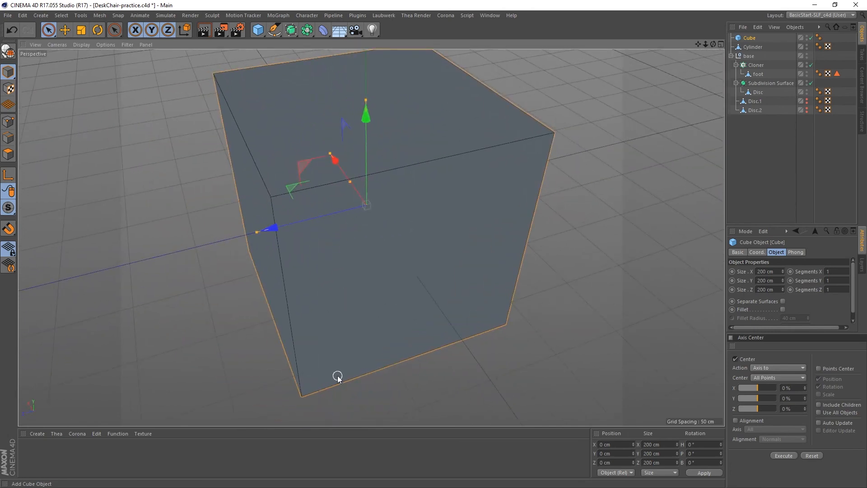
pyautogui.scroll(-2, 337, 375)
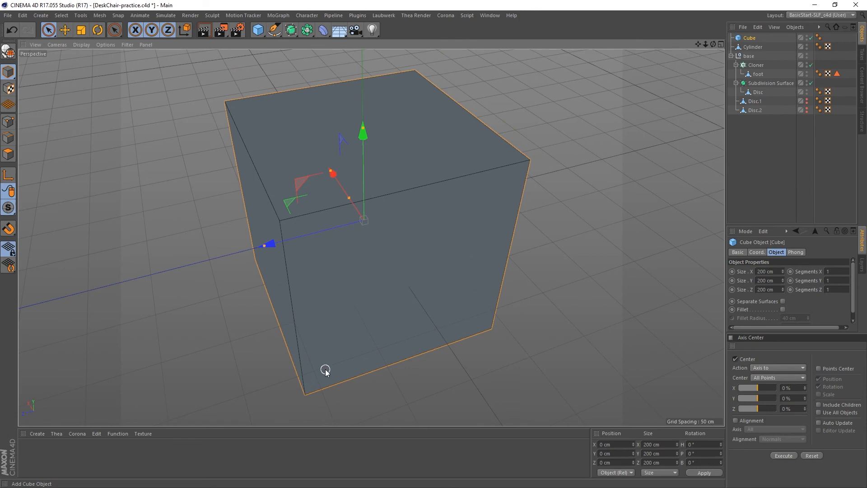
pyautogui.keyDown('alt'); pyautogui.moveTo(319, 341); pyautogui.dragTo(342, 283); pyautogui.keyUp('alt')
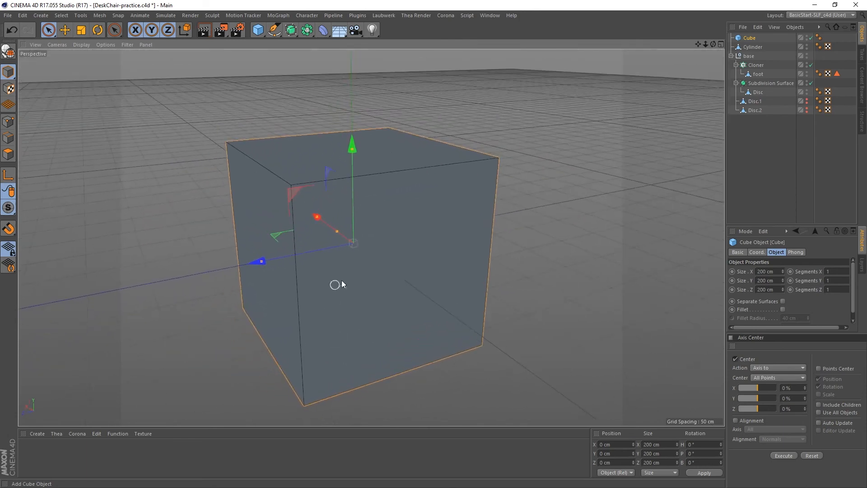
pyautogui.moveTo(342, 254)
pyautogui.keyDown('alt'); pyautogui.mouseDown()
pyautogui.moveTo(363, 257)
pyautogui.moveTo(345, 264)
pyautogui.mouseUp(); pyautogui.keyUp('alt')
pyautogui.scroll(2, 324, 234)
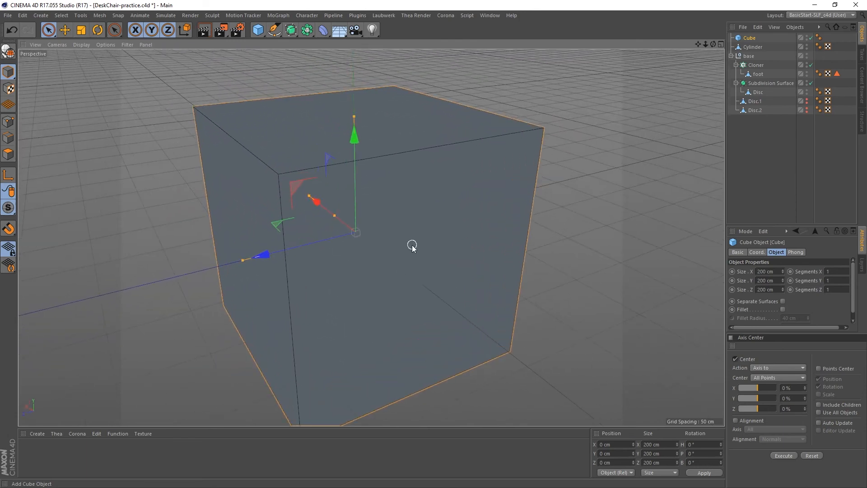
pyautogui.keyDown('alt'); pyautogui.moveTo(412, 245); pyautogui.dragTo(418, 285); pyautogui.keyUp('alt')
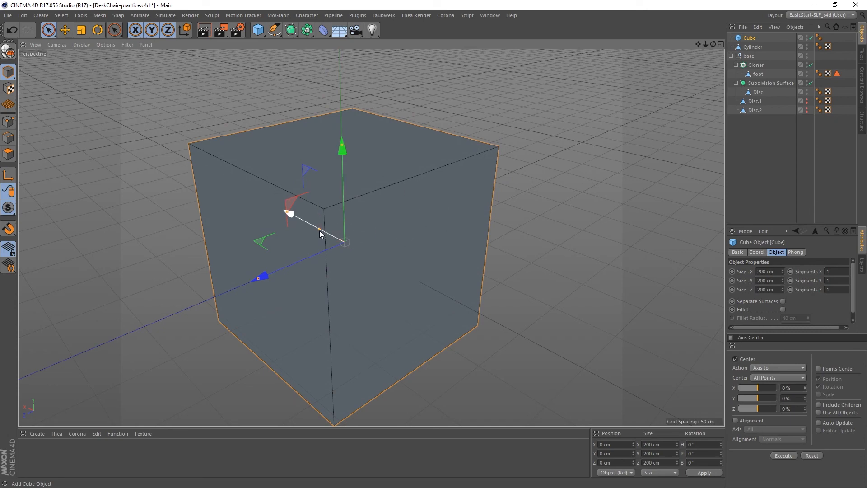
# Resize the cube freely with its parametric handles to about 269 cm in X, 231 cm in Y and 227 cm in Z
pyautogui.moveTo(319, 229)
pyautogui.mouseDown()
pyautogui.moveTo(355, 262)
pyautogui.moveTo(331, 236)
pyautogui.mouseUp()
pyautogui.hotkey('ctrl', 'z')
pyautogui.moveTo(259, 279)
pyautogui.mouseDown()
pyautogui.moveTo(212, 314)
pyautogui.moveTo(272, 280)
pyautogui.moveTo(240, 293)
pyautogui.moveTo(261, 289)
pyautogui.mouseUp()
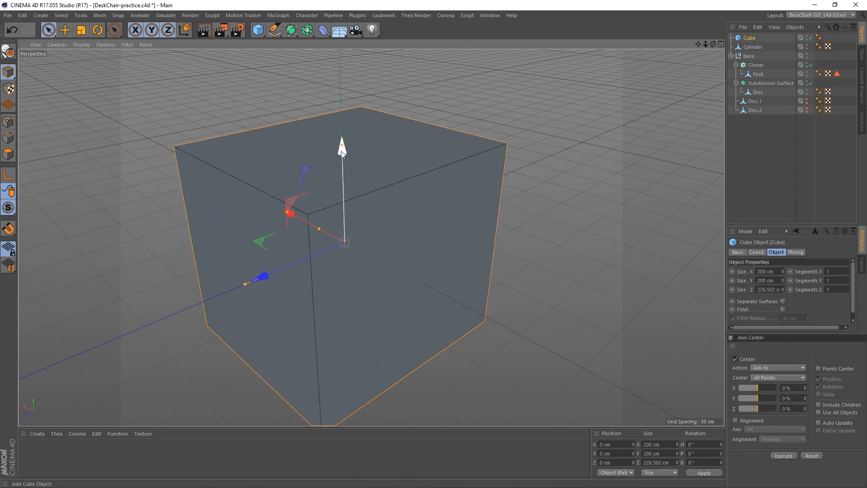
pyautogui.moveTo(340, 151); pyautogui.dragTo(345, 77)
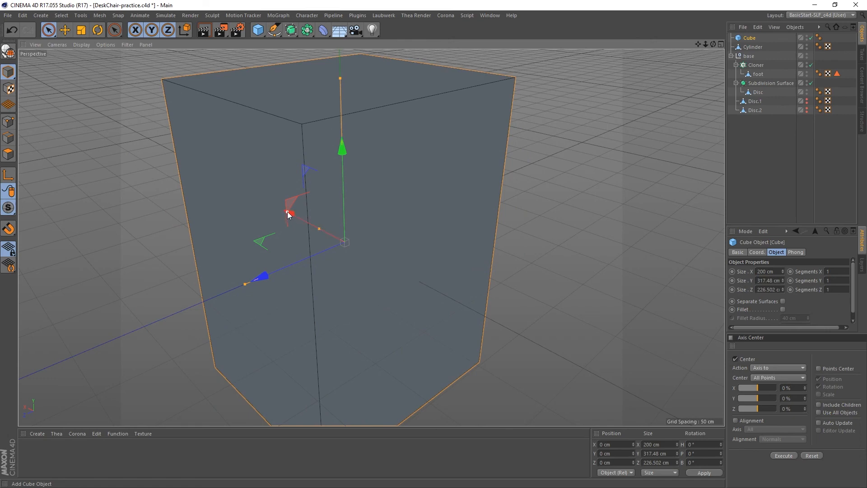
pyautogui.moveTo(287, 212); pyautogui.dragTo(270, 202)
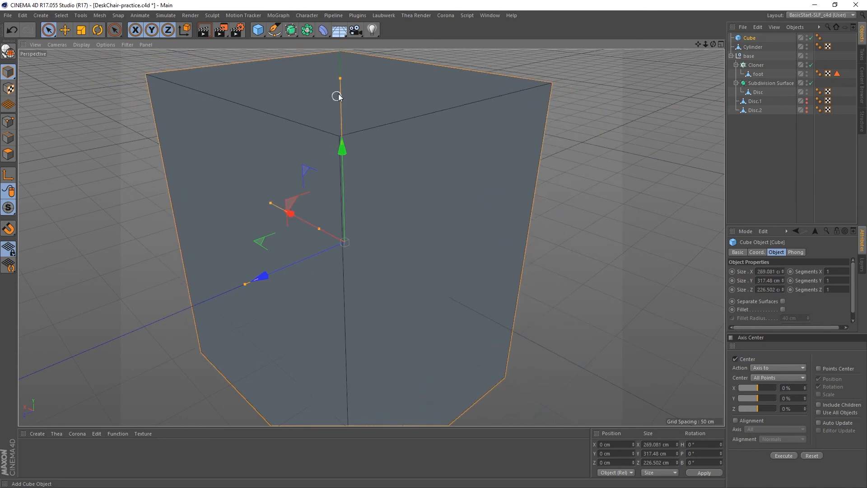
pyautogui.moveTo(341, 78); pyautogui.dragTo(347, 128)
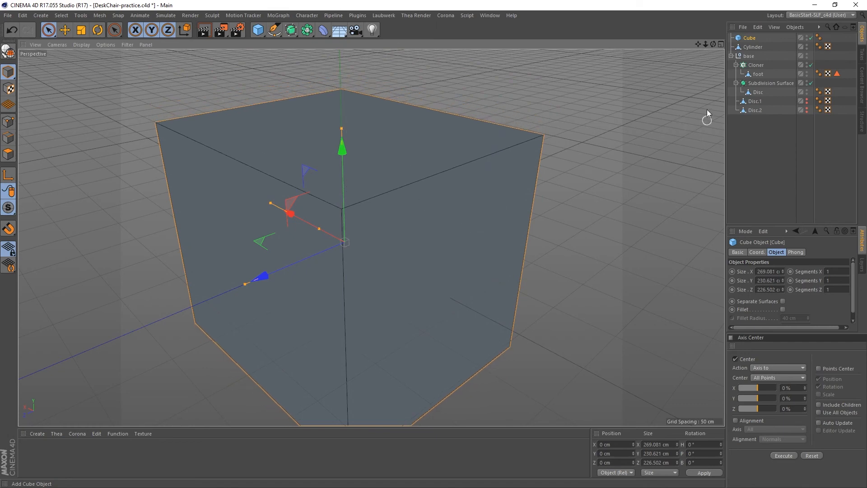
# Switch the interface to the Standard layout and widen the viewport by narrowing the object and attribute managers
pyautogui.moveTo(745, 224); pyautogui.dragTo(747, 175)
pyautogui.click(808, 17)
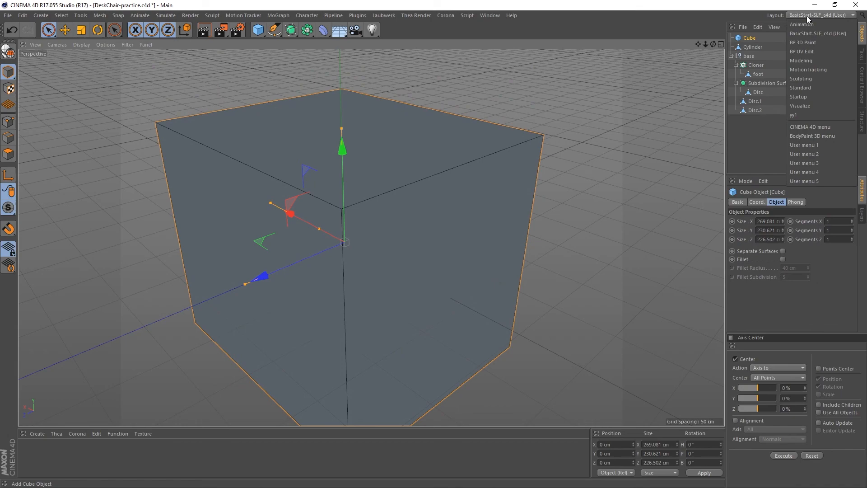
pyautogui.click(808, 87)
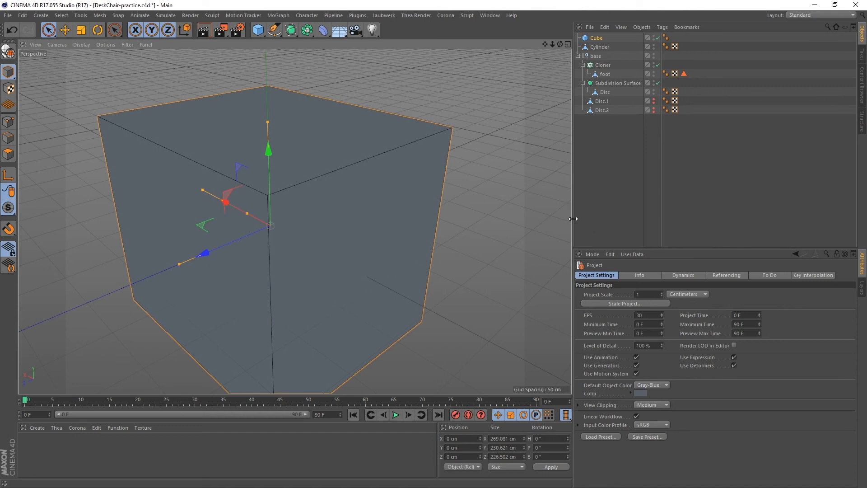
pyautogui.moveTo(575, 219); pyautogui.dragTo(645, 219)
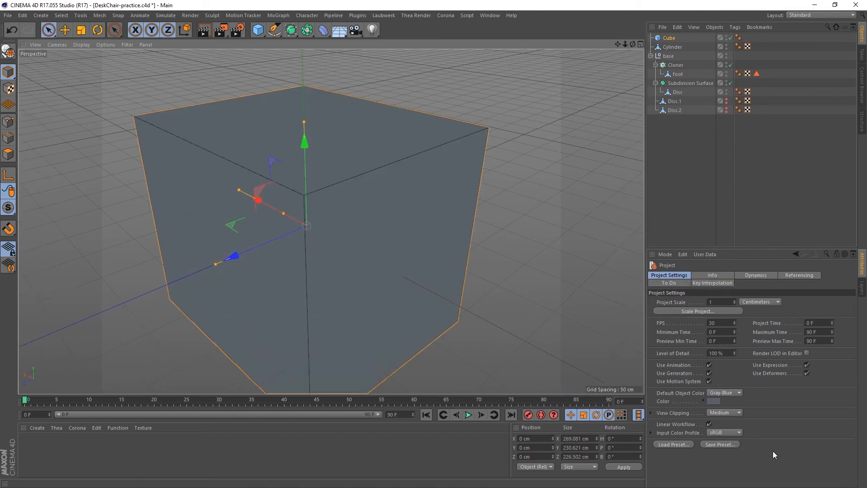
pyautogui.click(487, 17)
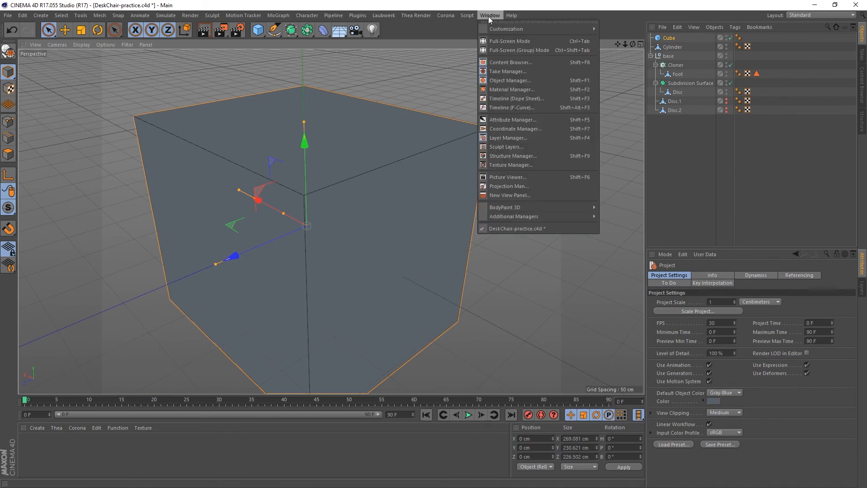
pyautogui.moveTo(498, 29)
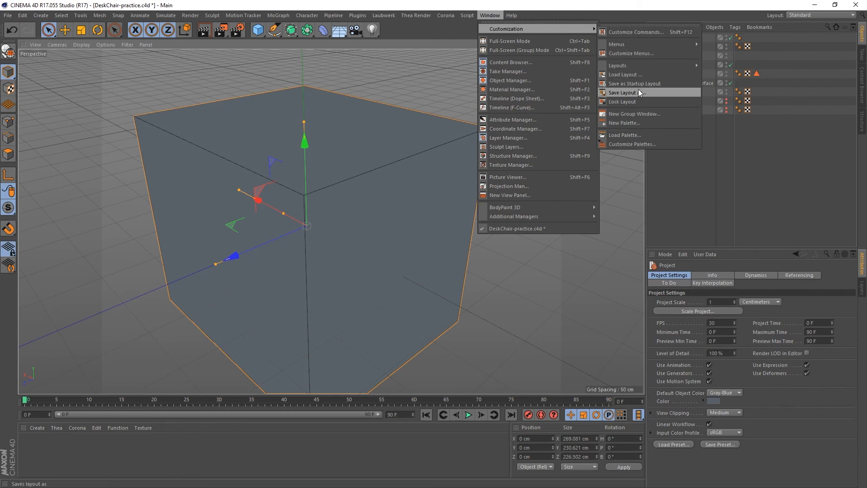
pyautogui.click(830, 15)
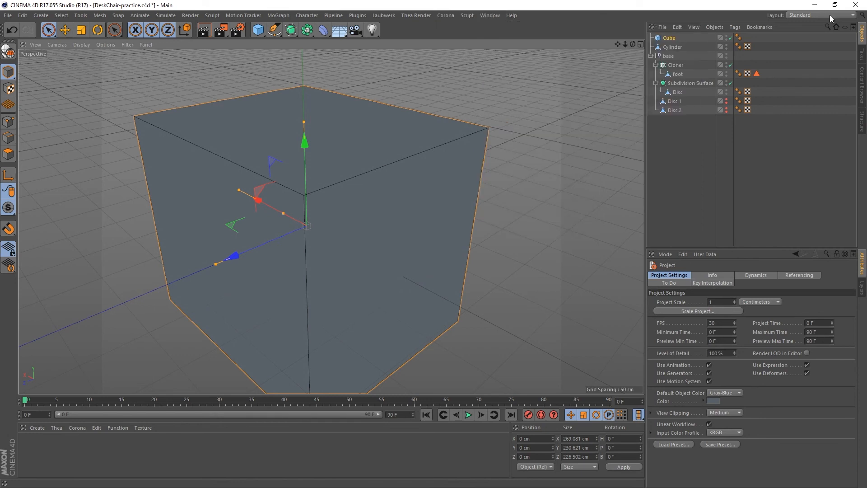
pyautogui.click(829, 15)
pyautogui.keyDown('alt'); pyautogui.moveTo(461, 240); pyautogui.dragTo(515, 228); pyautogui.keyUp('alt')
pyautogui.keyDown('alt'); pyautogui.moveTo(413, 296); pyautogui.dragTo(499, 240); pyautogui.keyUp('alt')
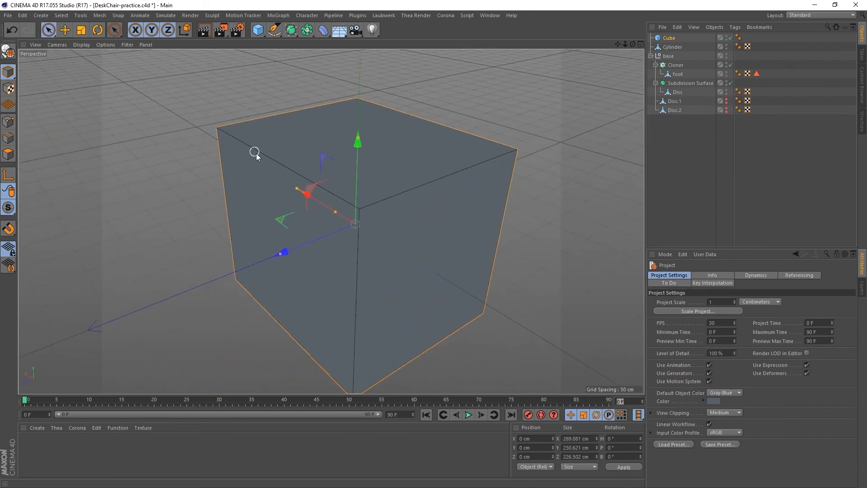
pyautogui.keyDown('alt'); pyautogui.moveTo(255, 154); pyautogui.dragTo(312, 170); pyautogui.keyUp('alt')
pyautogui.press('Tab')
pyautogui.press('Tab')
pyautogui.press('Tab')
pyautogui.press('Tab')
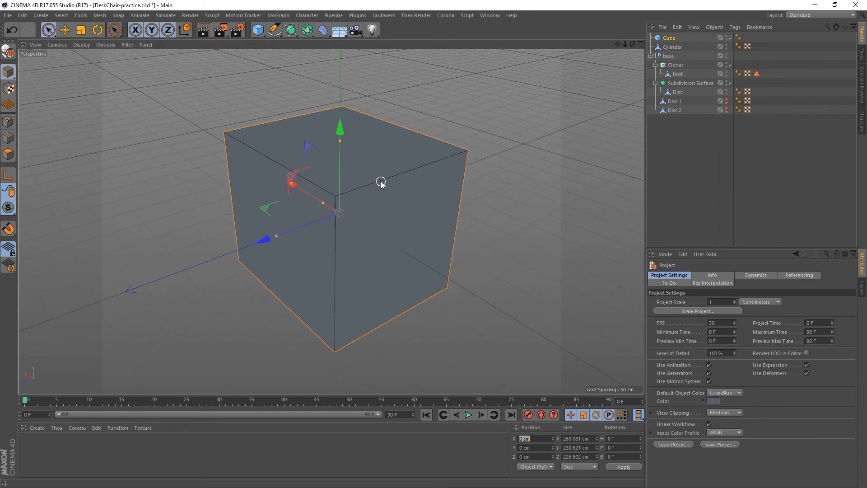
pyautogui.press('Escape')
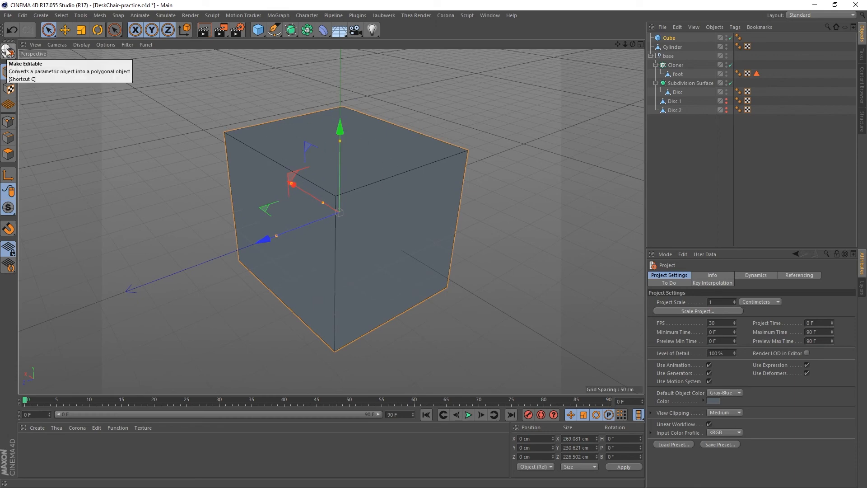
# Select the cube and scale it proportionally by setting its overall X size to 300 cm
pyautogui.click(672, 39)
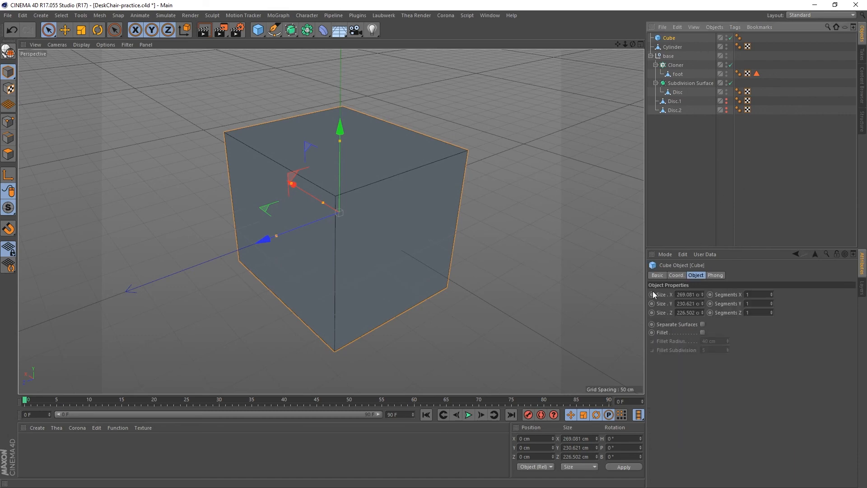
pyautogui.doubleClick(681, 294)
pyautogui.press('Tab')
pyautogui.press('Tab')
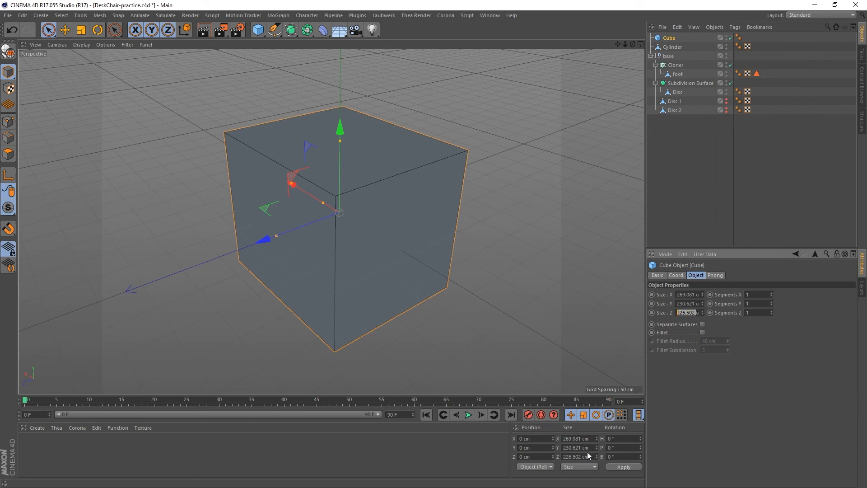
pyautogui.doubleClick(592, 440)
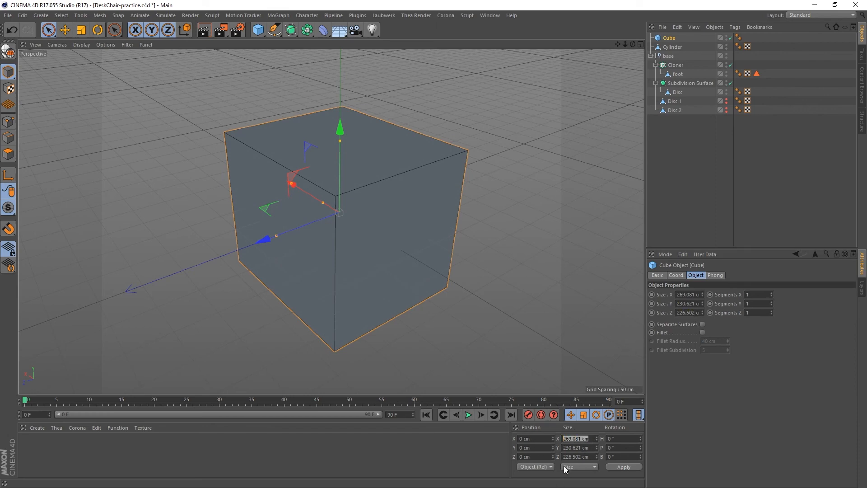
pyautogui.write('300')
pyautogui.press('Return')
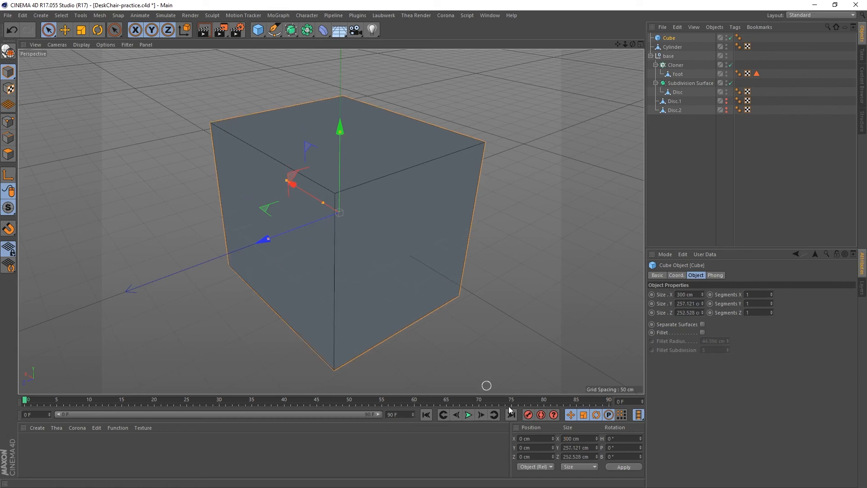
# Scale the cube proportionally by setting its overall X size to 100 cm
pyautogui.doubleClick(570, 438)
pyautogui.press('Return')
pyautogui.hotkey('ctrl', 'shift', 'Left')
pyautogui.hotkey('ctrl', 'shift', 'Left')
pyautogui.write('1')
pyautogui.press('Return')
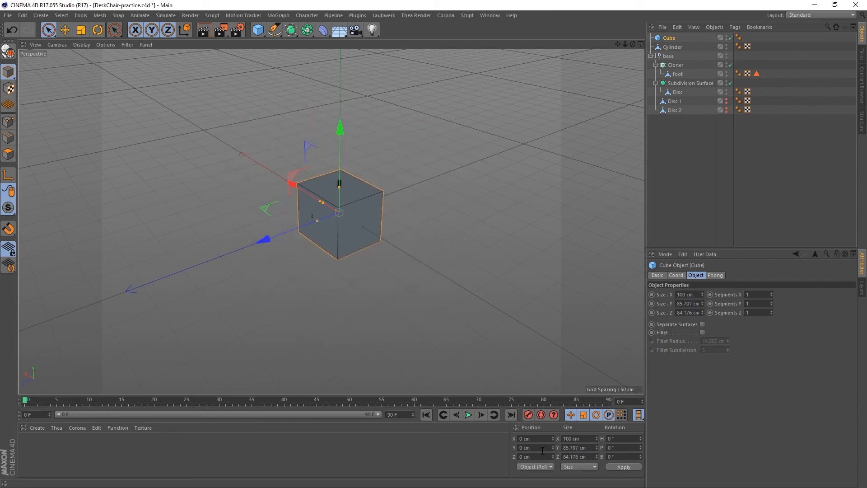
# Increase the cube's parametric Y size stepwise to 168 cm
pyautogui.doubleClick(691, 304)
pyautogui.doubleClick(691, 312)
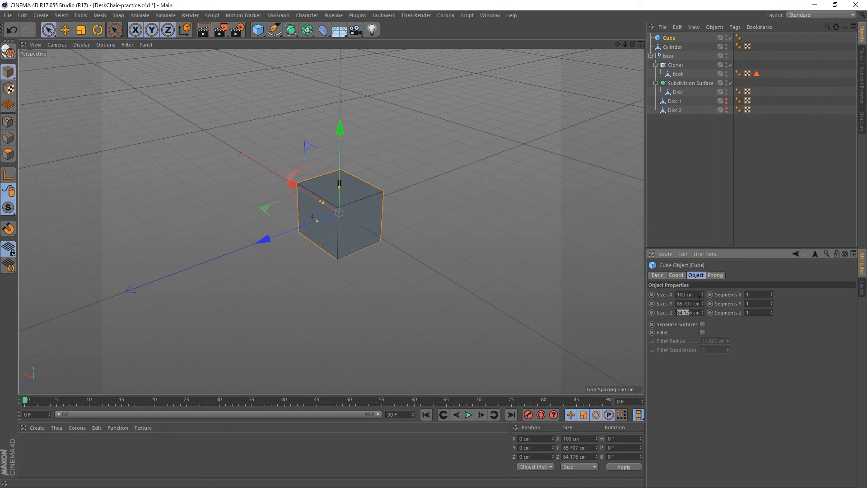
pyautogui.moveTo(702, 304); pyautogui.dragTo(703, 303)
pyautogui.doubleClick(686, 303)
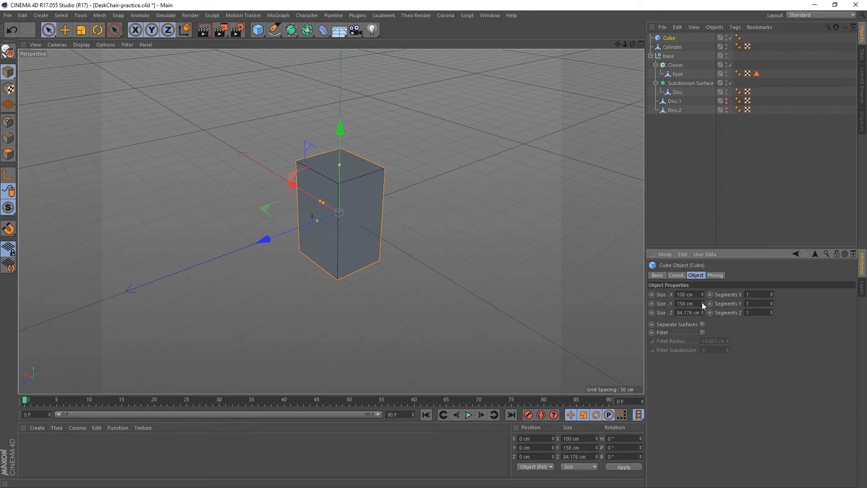
pyautogui.keyDown('shift'); pyautogui.click(702, 301); pyautogui.keyUp('shift')
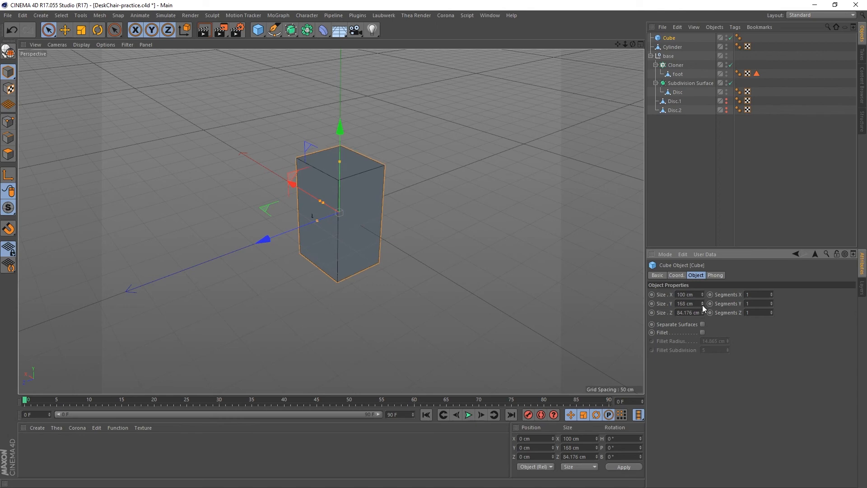
pyautogui.keyDown('shift'); pyautogui.click(703, 305); pyautogui.keyUp('shift')
pyautogui.keyDown('shift'); pyautogui.click(702, 302); pyautogui.keyUp('shift')
pyautogui.moveTo(703, 302); pyautogui.dragTo(703, 302)
# Check the taller cube from a lower angle and raise its Y size to 177 cm
pyautogui.scroll(5, 346, 165)
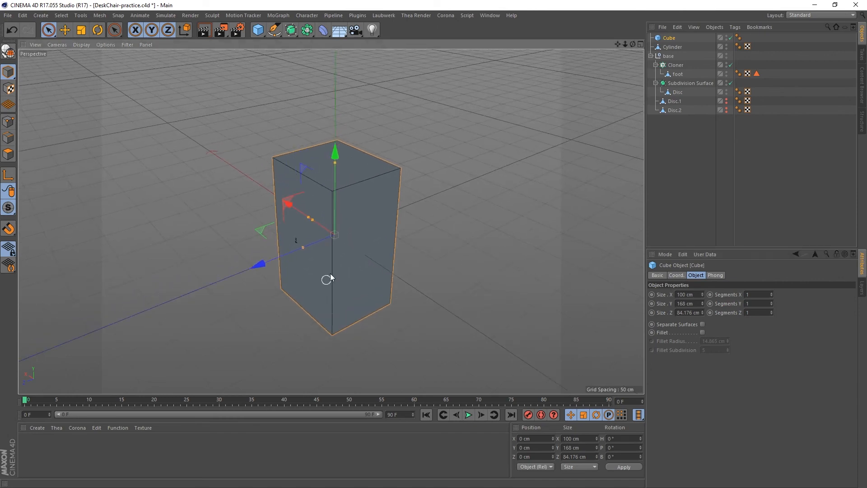
pyautogui.scroll(1, 341, 244)
pyautogui.scroll(-3, 405, 170)
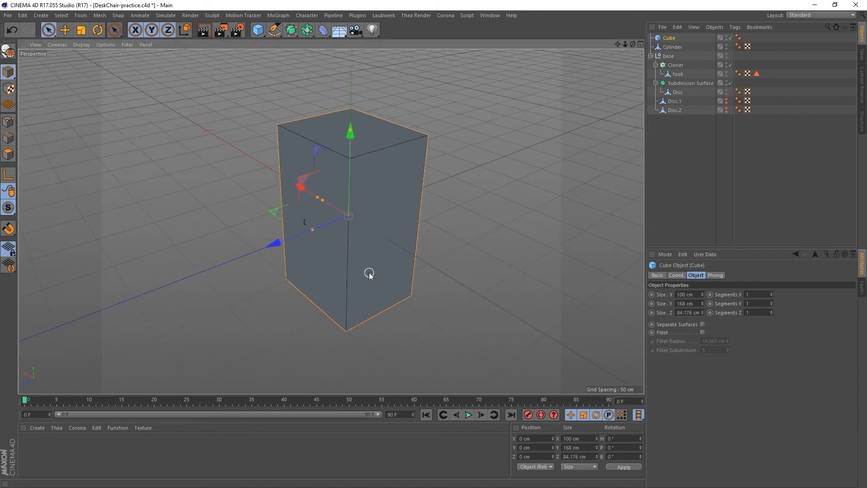
pyautogui.keyDown('alt'); pyautogui.moveTo(389, 266); pyautogui.dragTo(406, 251); pyautogui.keyUp('alt')
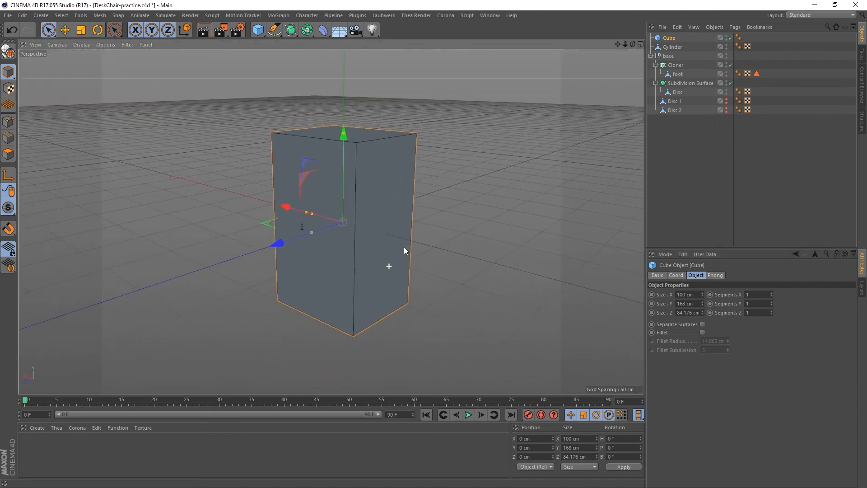
pyautogui.click(702, 301)
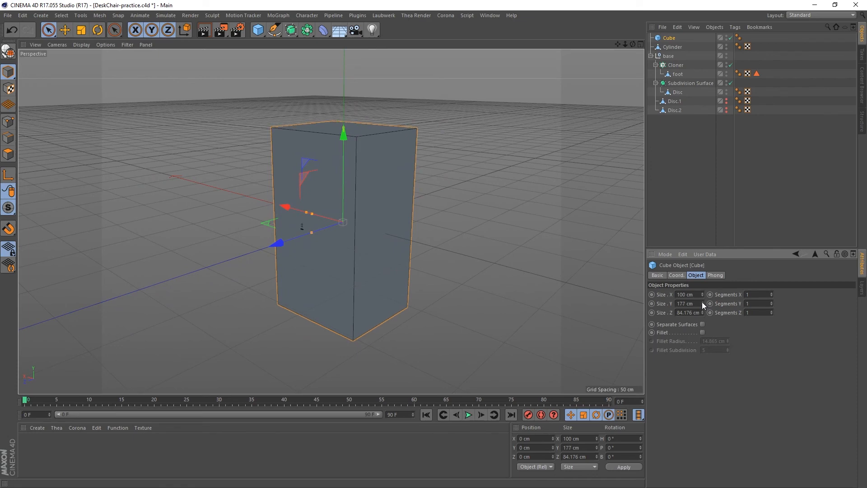
pyautogui.click(703, 304)
pyautogui.click(702, 301)
# Try flattening the cube with Y sizes of 0.001 cm and 1 cm
pyautogui.press('BackSpace')
pyautogui.write('.001')
pyautogui.press('Return')
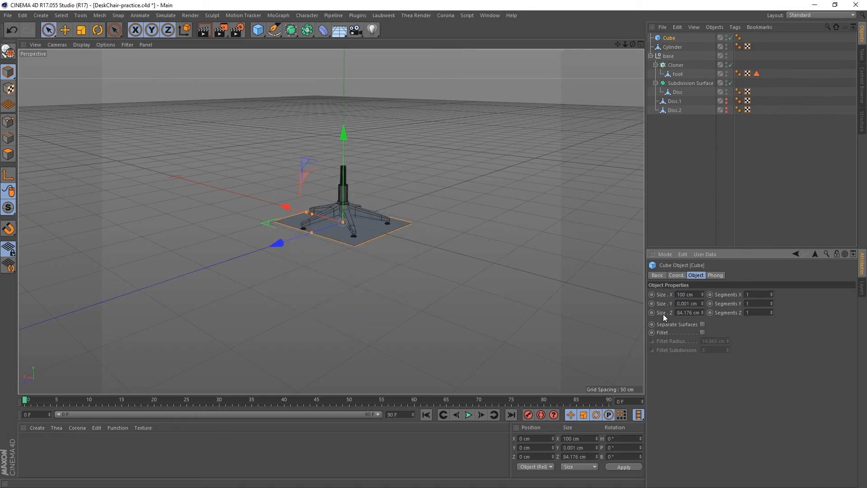
pyautogui.moveTo(690, 303); pyautogui.dragTo(677, 302)
pyautogui.write('1cm')
# Set the cube's X, Y and Z sizes to 100 cm each
pyautogui.click(693, 294)
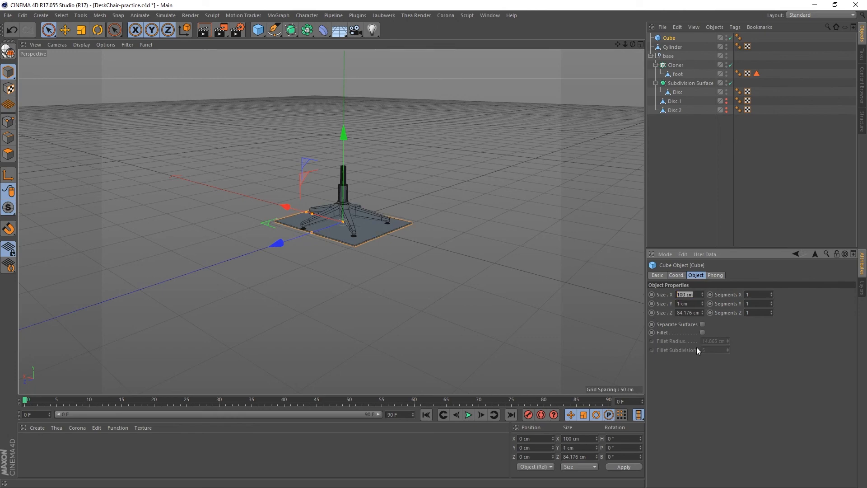
pyautogui.write('100')
pyautogui.press('Return')
pyautogui.click(696, 294)
pyautogui.write('1 c')
pyautogui.write('m')
pyautogui.press('Tab')
pyautogui.write('1m')
pyautogui.press('Tab')
pyautogui.write('100 c')
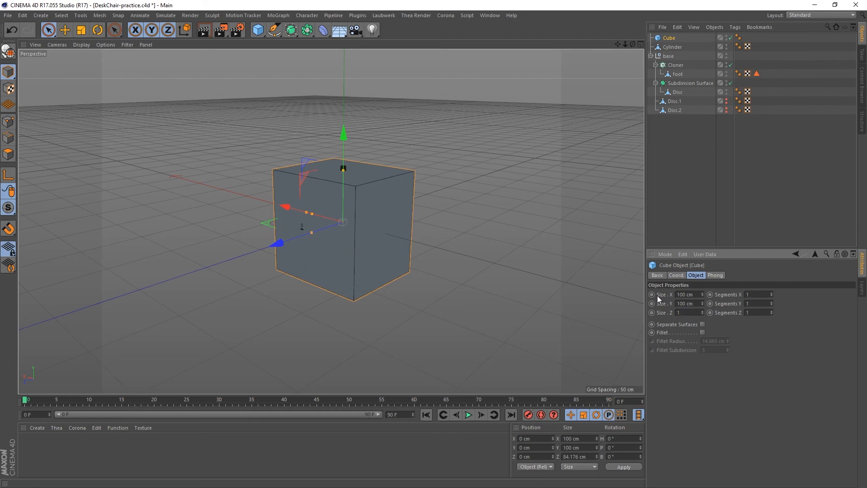
pyautogui.write('m')
pyautogui.press('Tab')
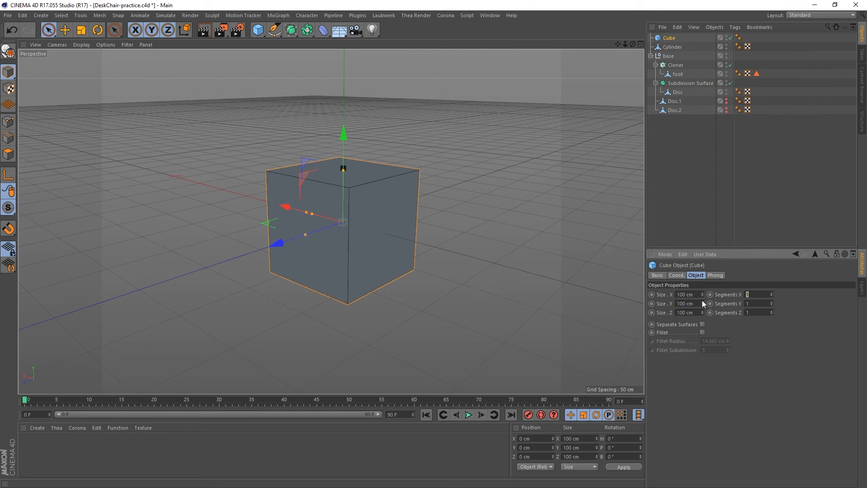
# Set the cube's X, Y and Z segments to 20, convert it to an editable polygon object, and undo the conversion
pyautogui.write('20')
pyautogui.press('Tab')
pyautogui.write('20')
pyautogui.press('Tab')
pyautogui.write('20')
pyautogui.moveTo(755, 294); pyautogui.dragTo(682, 296)
pyautogui.write('20')
pyautogui.press('Tab')
pyautogui.write('20')
pyautogui.press('Tab')
pyautogui.write('20')
pyautogui.press('Tab')
pyautogui.click(9, 51)
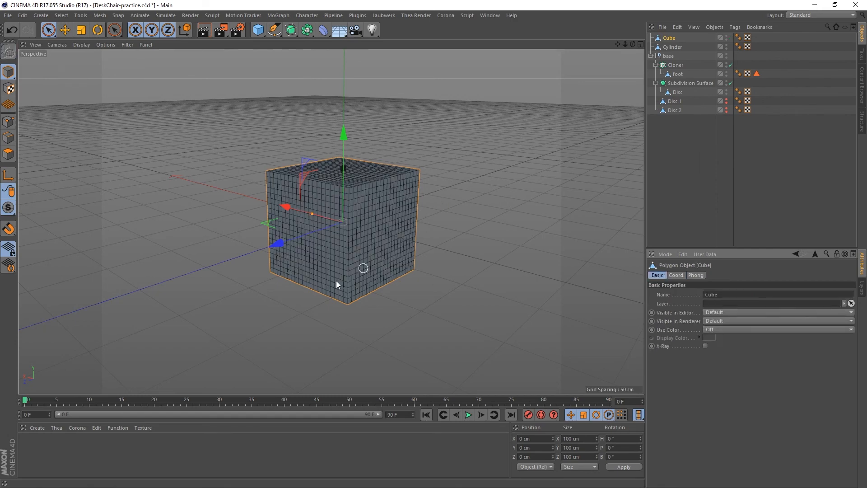
pyautogui.hotkey('ctrl', 'z')
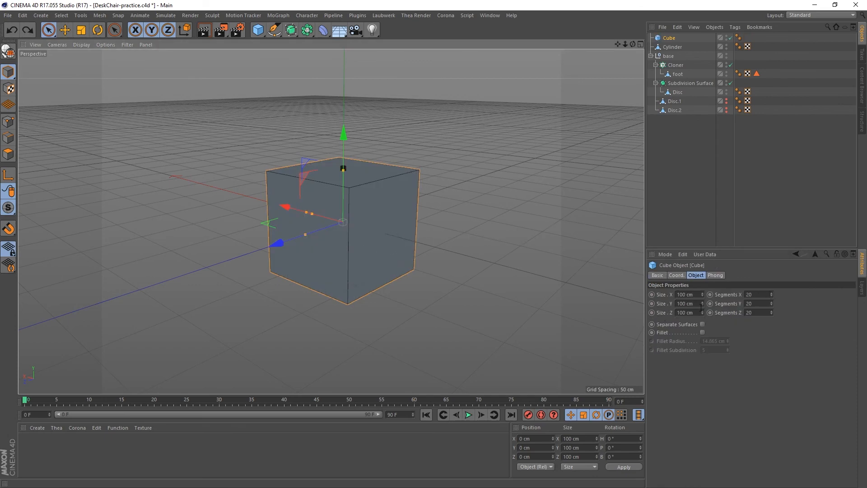
# Set the cube's X, Y and Z segments to 1 and convert it to an editable polygon object
pyautogui.click(762, 293)
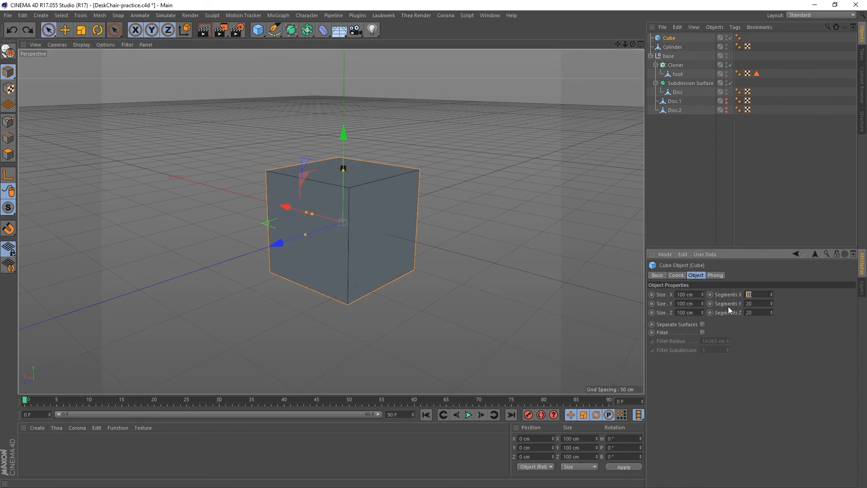
pyautogui.write('1')
pyautogui.press('Tab')
pyautogui.write('100 c')
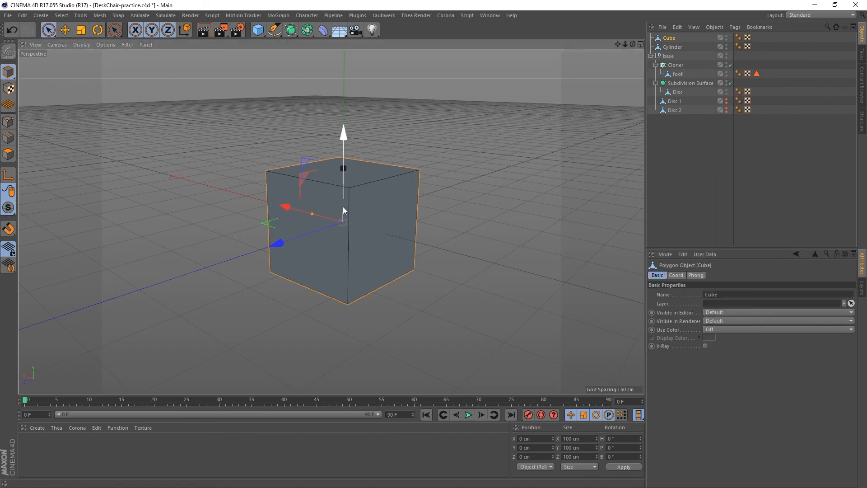
# Cycle the editable cube through Points, Edges and Polygons modes and return to Points mode
pyautogui.press('Return')
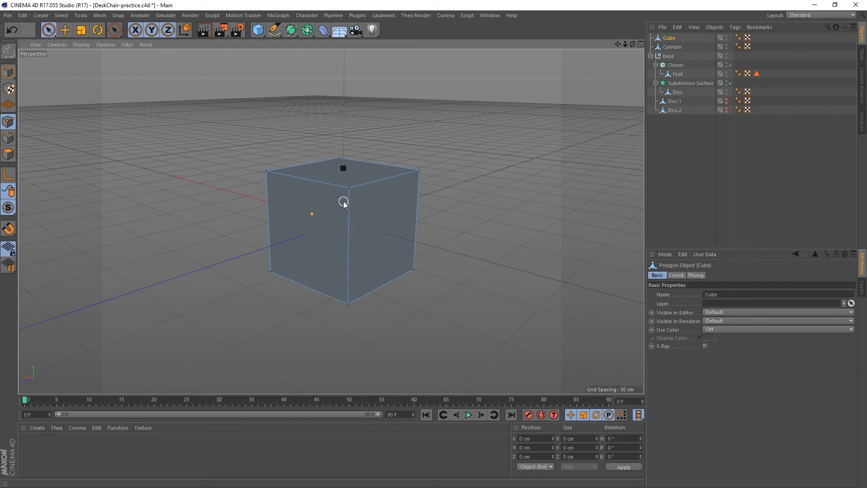
pyautogui.press('Return')
pyautogui.press('Return')
pyautogui.press('Return')
pyautogui.press('Return')
pyautogui.press('Return')
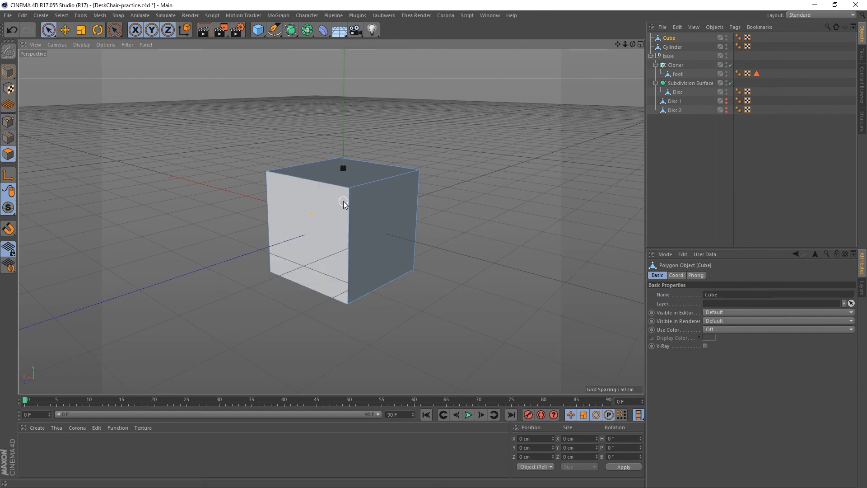
pyautogui.press('Return')
pyautogui.press('Return')
pyautogui.press('Return')
pyautogui.press('Return')
pyautogui.press('Return')
pyautogui.press('Return')
pyautogui.press('Return')
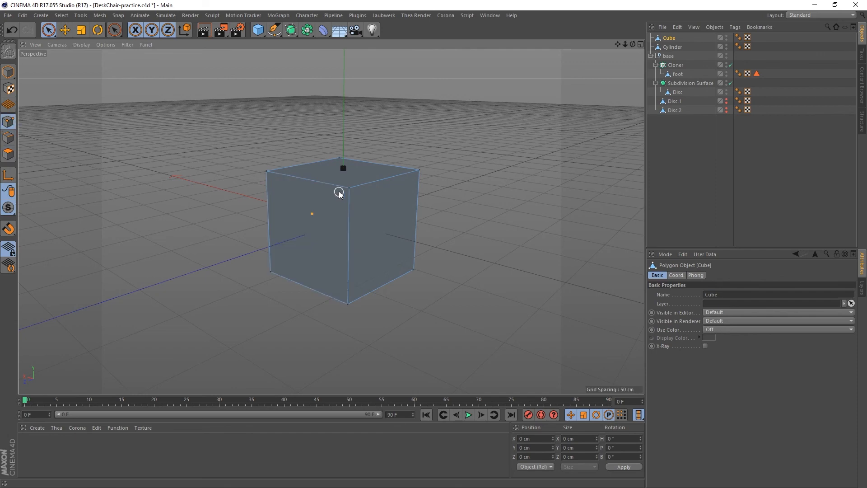
# Switch the editable cube to Edges mode
pyautogui.scroll(5, 339, 188)
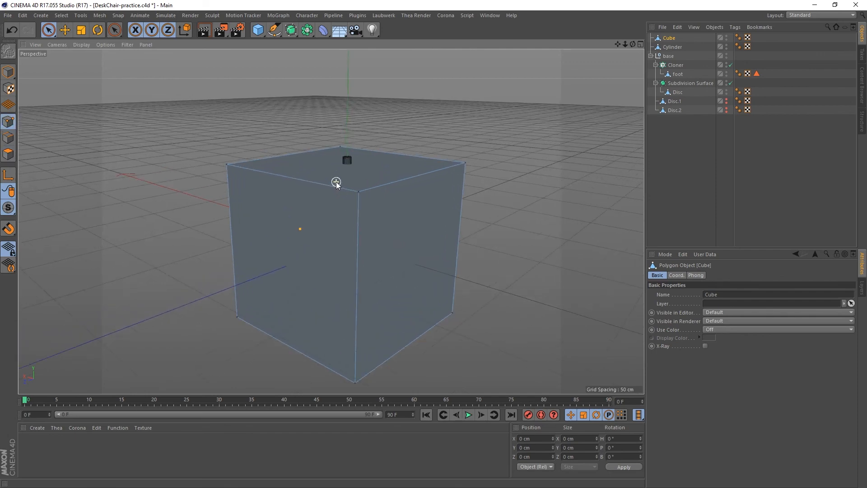
pyautogui.scroll(1, 336, 183)
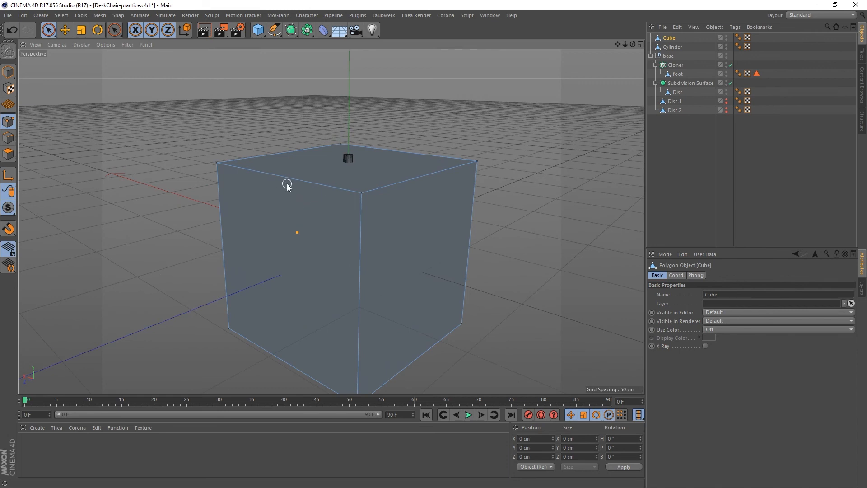
pyautogui.click(10, 138)
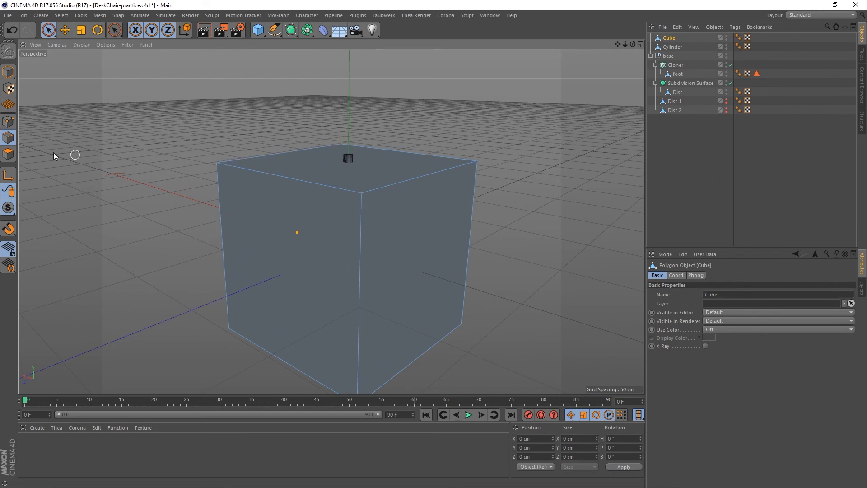
# Switch the editable cube to Points mode and activate the Live Selection tool
pyautogui.click(8, 122)
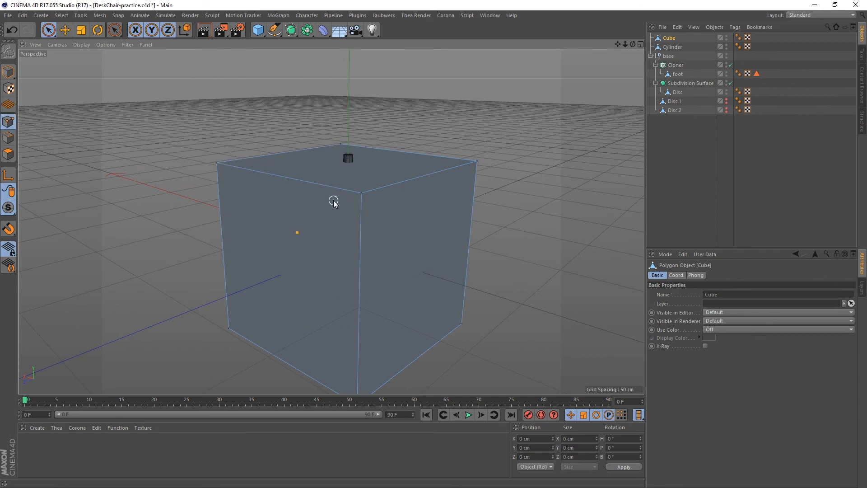
pyautogui.click(50, 30)
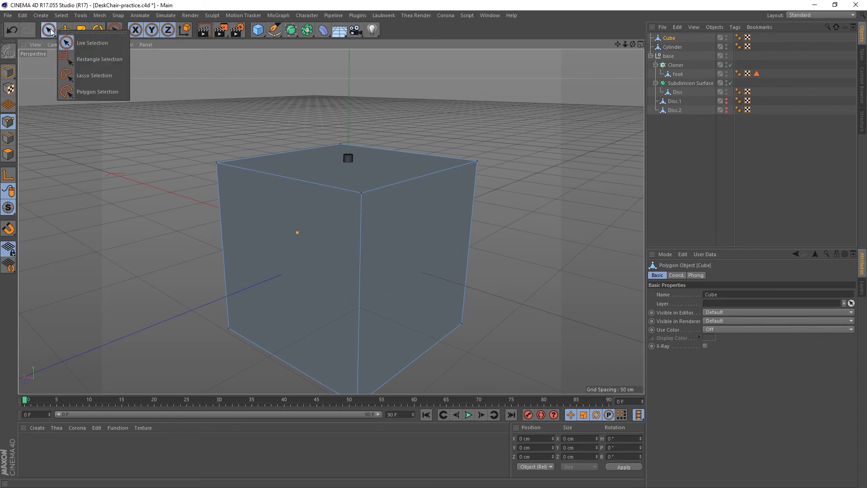
pyautogui.click(66, 43)
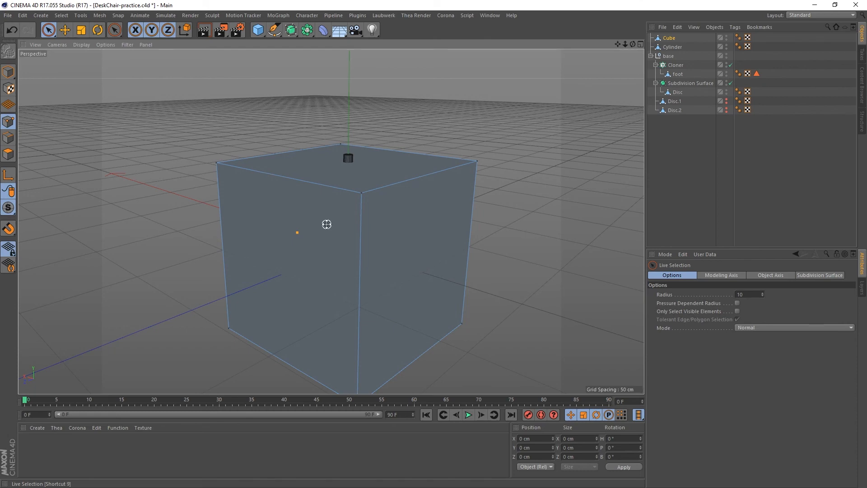
pyautogui.moveTo(326, 223)
pyautogui.mouseDown(button='middle')
pyautogui.moveTo(406, 240)
pyautogui.moveTo(465, 236)
pyautogui.moveTo(294, 232)
pyautogui.moveTo(441, 236)
pyautogui.moveTo(286, 222)
pyautogui.moveTo(296, 226)
pyautogui.mouseUp(button='middle')
pyautogui.middleClick(333, 218)
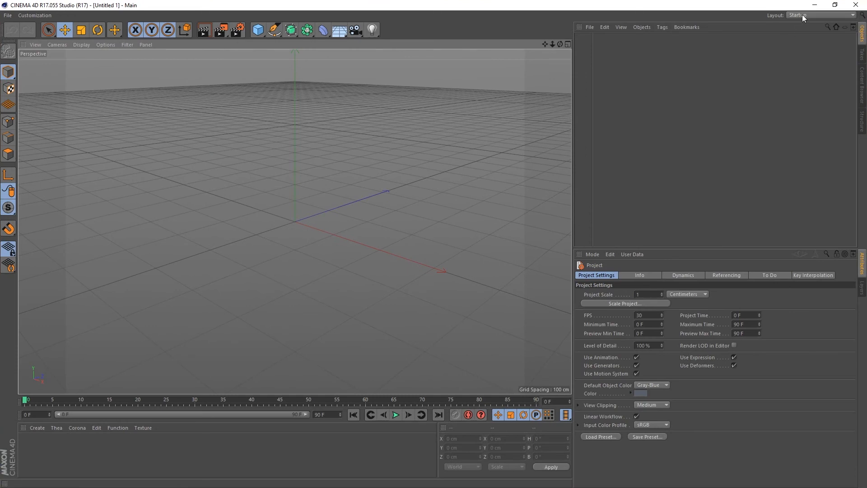
# Set the interface layout to Standard and widen the viewport
pyautogui.click(802, 17)
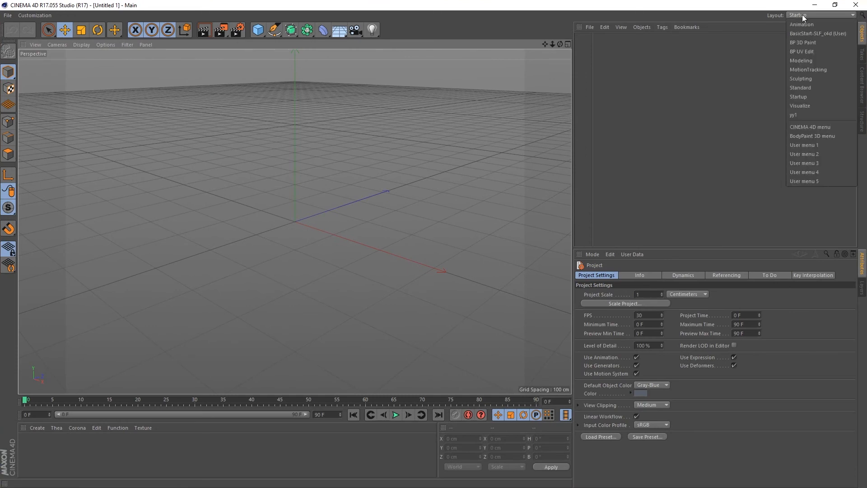
pyautogui.click(807, 88)
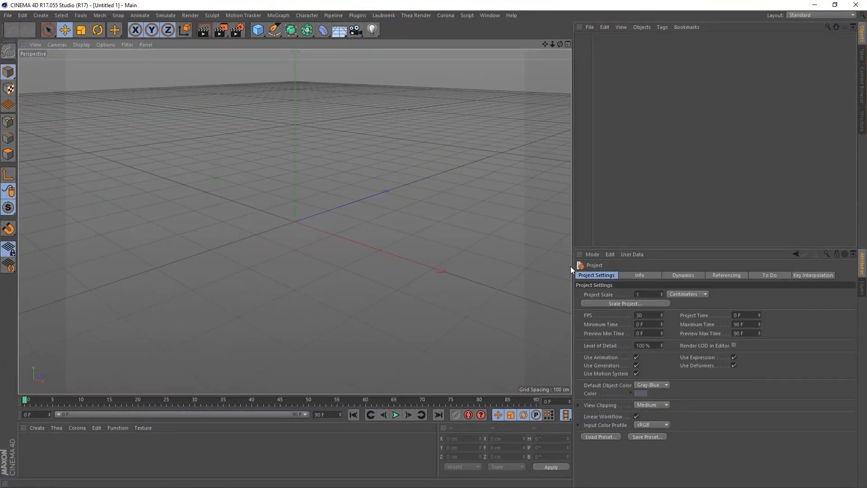
pyautogui.moveTo(571, 266); pyautogui.dragTo(612, 264)
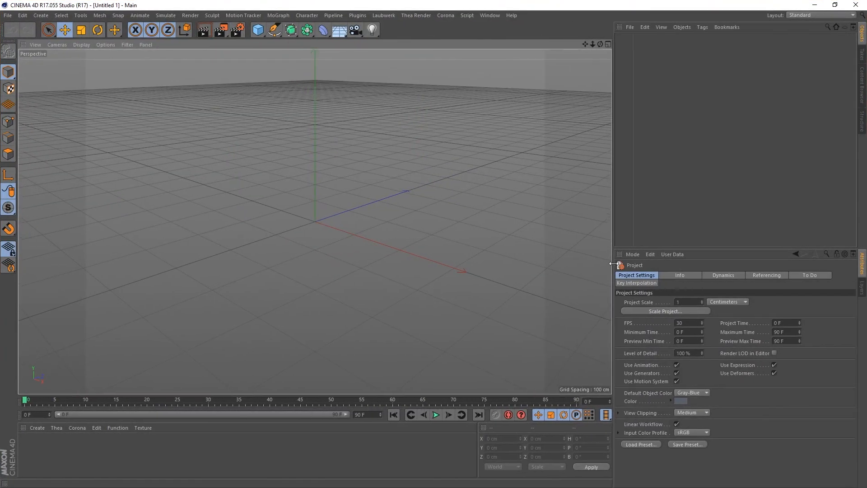
# Open the recent file DeskChair-practice.c4d
pyautogui.click(4, 14)
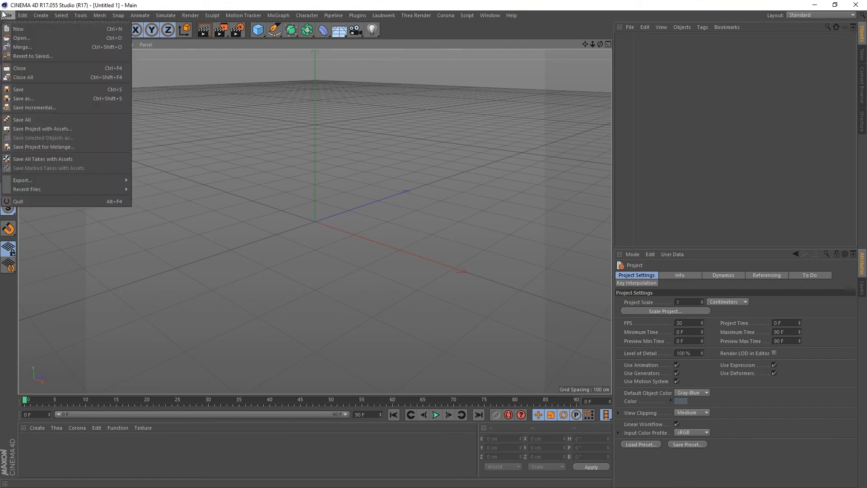
pyautogui.moveTo(120, 188)
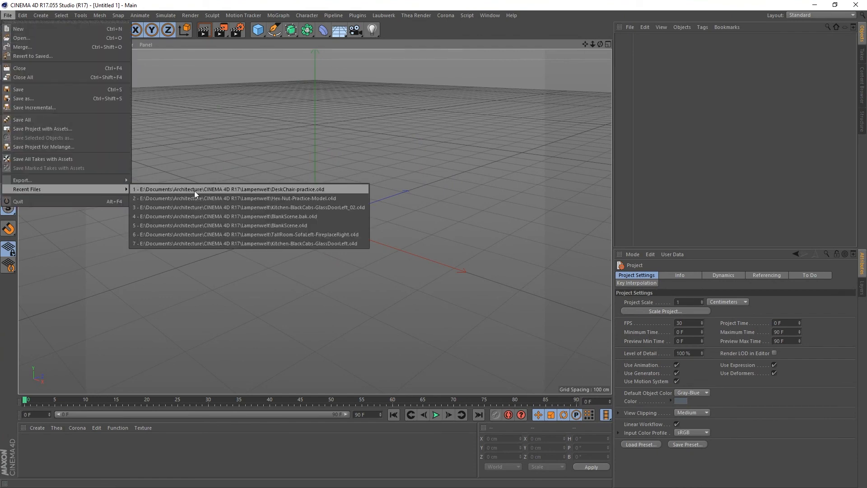
pyautogui.click(194, 191)
pyautogui.keyDown('alt'); pyautogui.moveTo(331, 209); pyautogui.dragTo(359, 131); pyautogui.keyUp('alt')
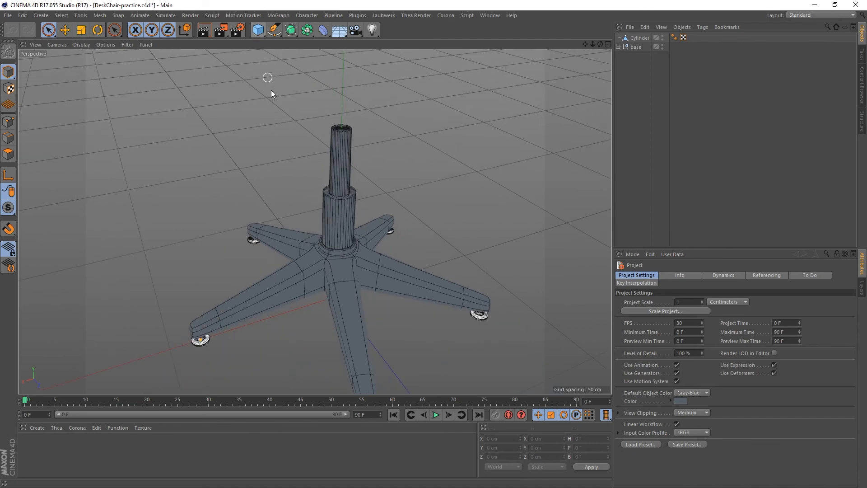
# Add a cube primitive to the chair scene, make it editable and switch it to Points mode
pyautogui.click(257, 29)
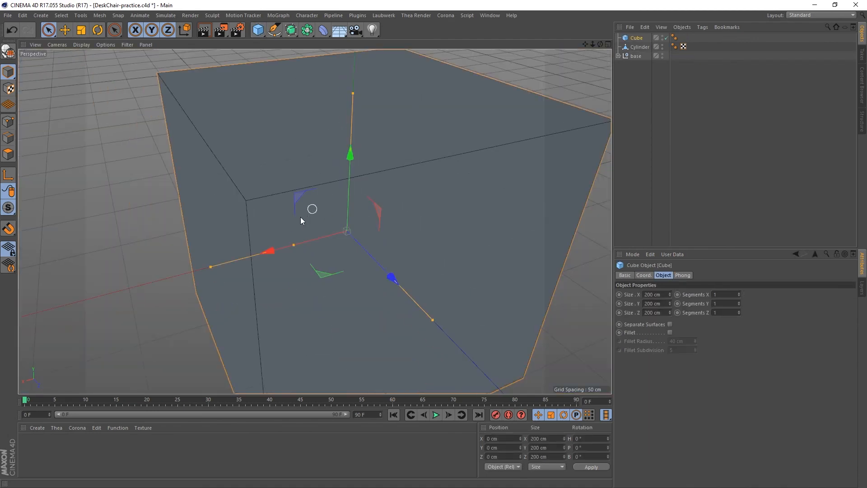
pyautogui.keyDown('alt'); pyautogui.moveTo(247, 234); pyautogui.dragTo(244, 226); pyautogui.keyUp('alt')
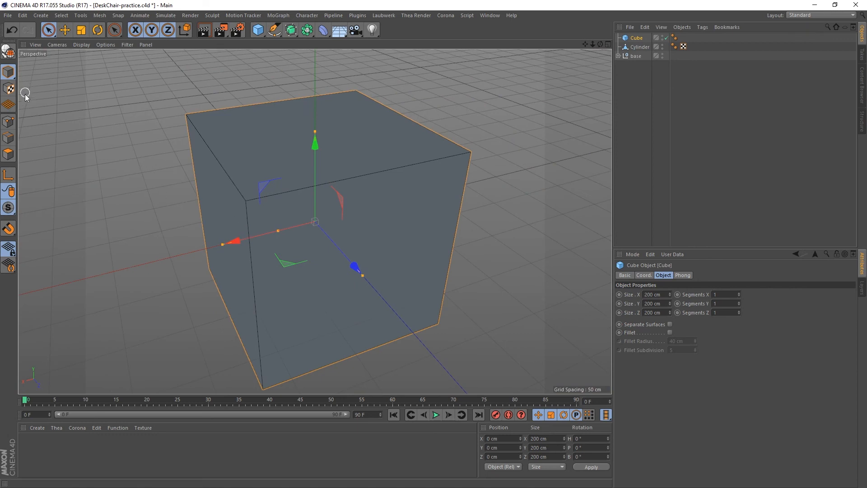
pyautogui.click(8, 51)
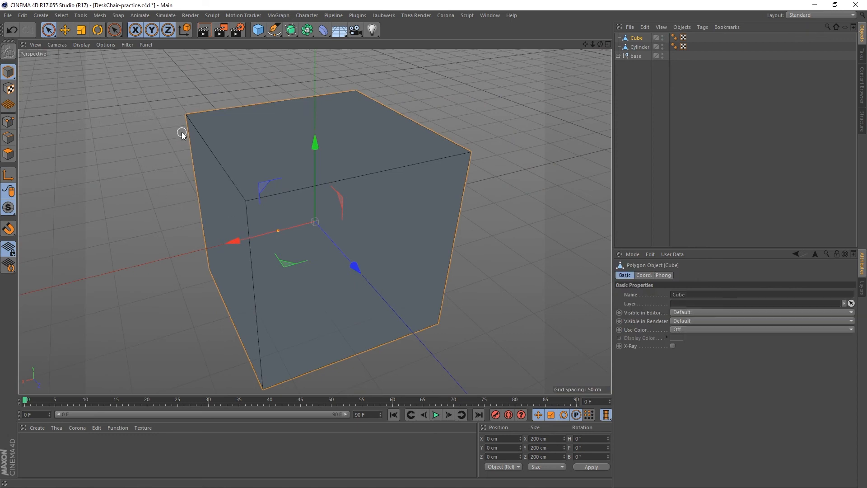
pyautogui.click(8, 122)
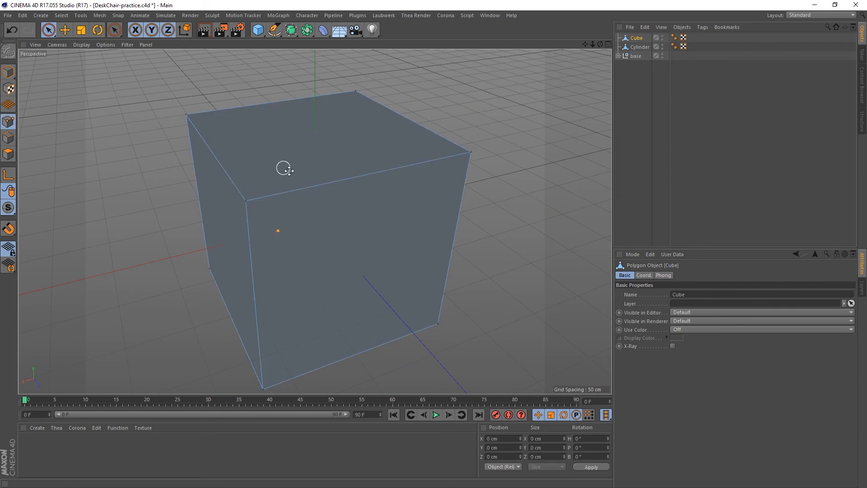
# Select the cube's points with an enlarged Live Selection brush, and pick single far upper corner points with Rectangle Selection
pyautogui.moveTo(284, 168)
pyautogui.mouseDown(button='middle')
pyautogui.moveTo(424, 187)
pyautogui.moveTo(386, 180)
pyautogui.moveTo(405, 191)
pyautogui.moveTo(363, 201)
pyautogui.moveTo(336, 194)
pyautogui.moveTo(370, 198)
pyautogui.mouseUp(button='middle')
pyautogui.moveTo(251, 147)
pyautogui.mouseDown()
pyautogui.moveTo(237, 155)
pyautogui.moveTo(243, 163)
pyautogui.moveTo(391, 121)
pyautogui.moveTo(413, 145)
pyautogui.moveTo(234, 263)
pyautogui.moveTo(267, 350)
pyautogui.moveTo(438, 287)
pyautogui.mouseUp()
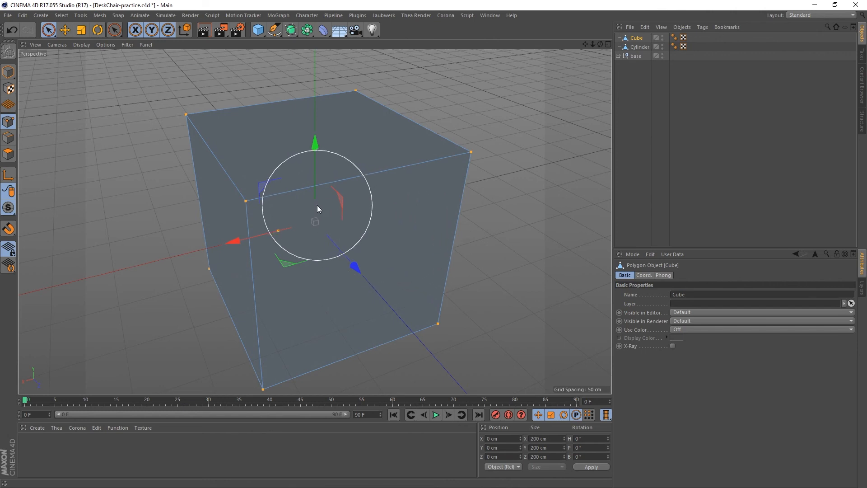
pyautogui.press('0')
pyautogui.moveTo(298, 59); pyautogui.dragTo(385, 96)
pyautogui.moveTo(158, 93); pyautogui.dragTo(227, 133)
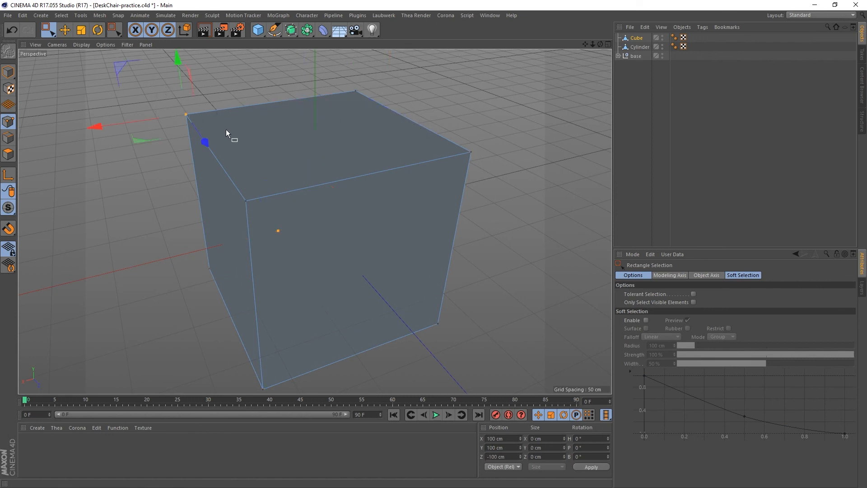
# Alternate between Live Selection and Rectangle Selection, boxing the two top points on one side of the cube and the two on the other
pyautogui.press('9')
pyautogui.moveTo(253, 98)
pyautogui.mouseDown()
pyautogui.moveTo(332, 93)
pyautogui.moveTo(411, 167)
pyautogui.moveTo(203, 145)
pyautogui.moveTo(242, 120)
pyautogui.mouseUp()
pyautogui.press('0')
pyautogui.moveTo(296, 76)
pyautogui.mouseDown()
pyautogui.moveTo(413, 119)
pyautogui.moveTo(463, 163)
pyautogui.mouseUp()
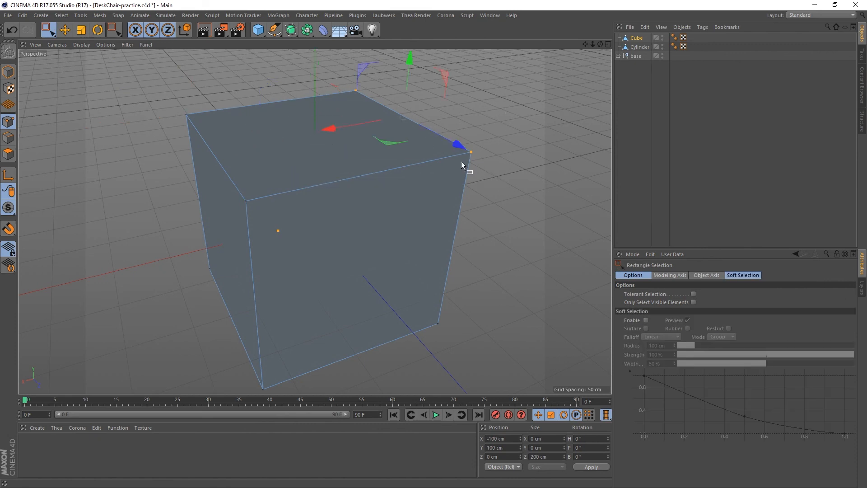
pyautogui.moveTo(170, 90); pyautogui.dragTo(277, 192)
# Add a cube primitive in the four-view display, make it editable and switch it to Points mode
pyautogui.middleClick(205, 238)
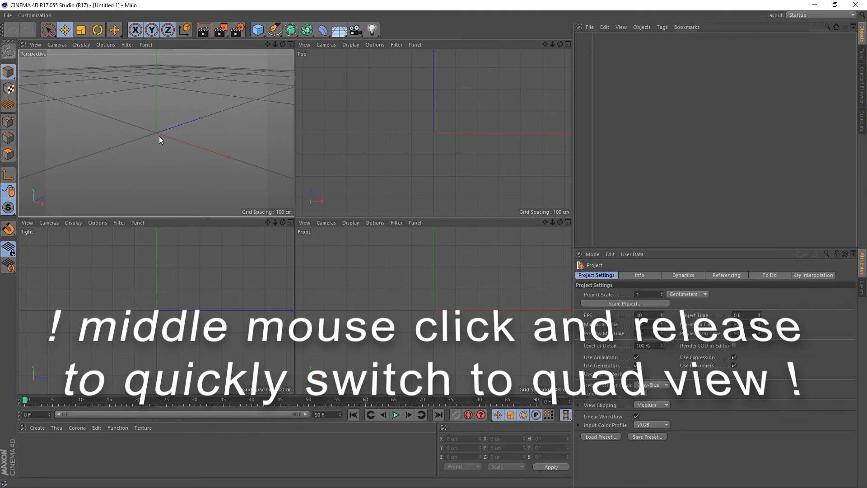
pyautogui.click(260, 31)
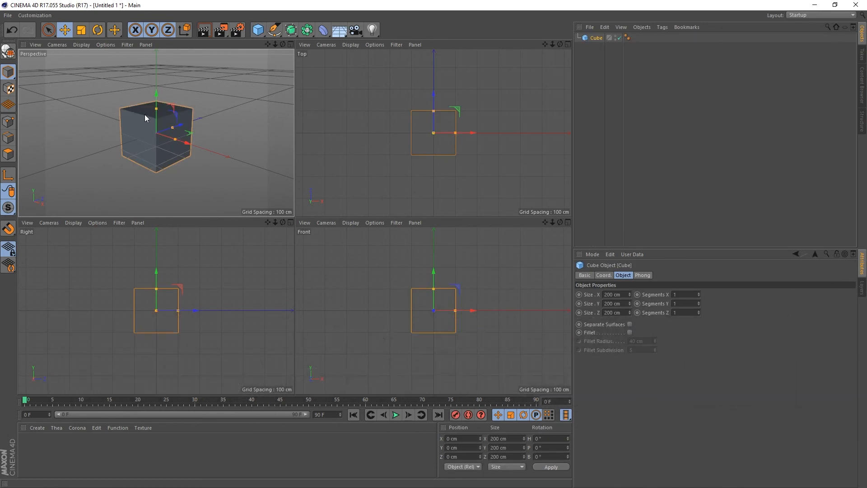
pyautogui.press('c')
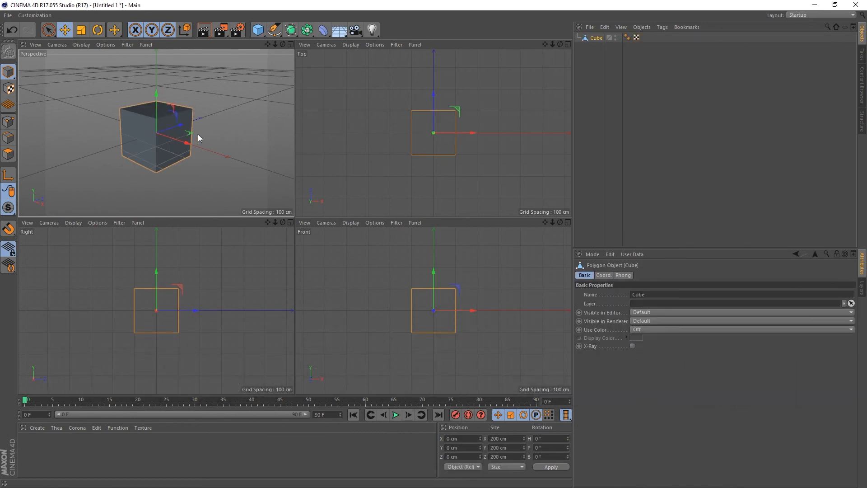
pyautogui.press('Return')
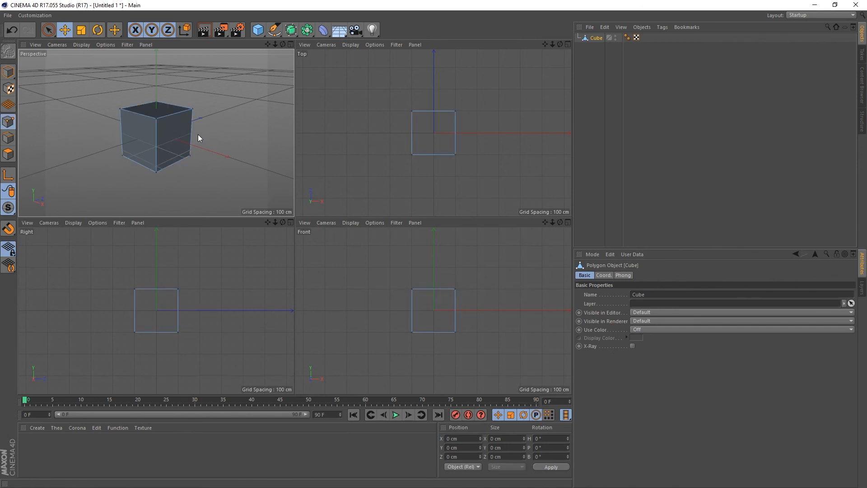
# Select the cube's upper corner point at X -100, Y 100, Z -100 cm with Live Selection
pyautogui.press('9')
pyautogui.click(120, 109)
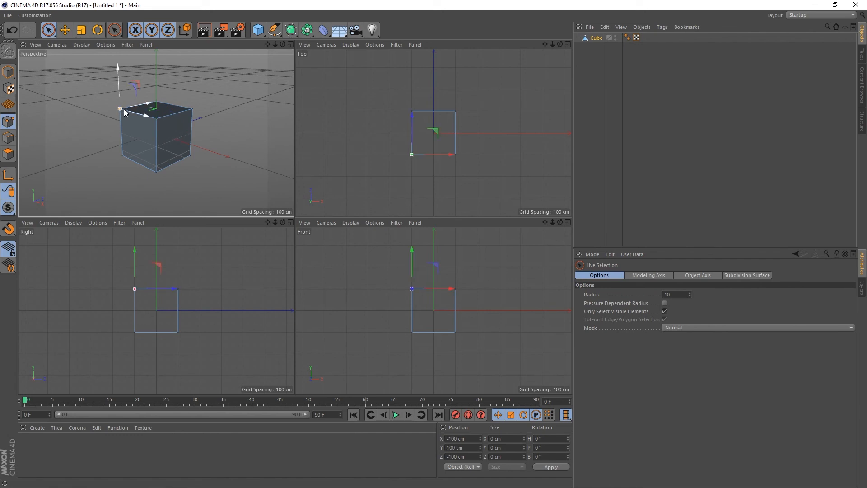
# Examine the selected corner point and its axis handles in the Top, Right and Perspective views
pyautogui.scroll(4, 432, 154)
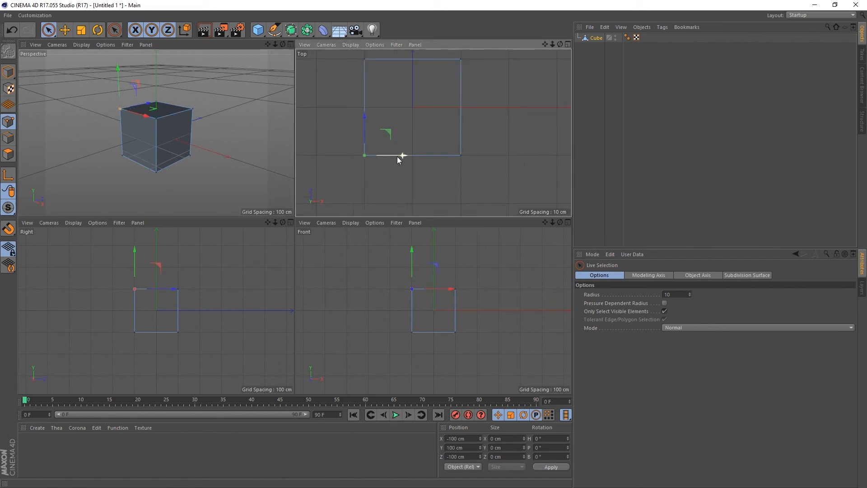
pyautogui.scroll(-4, 400, 161)
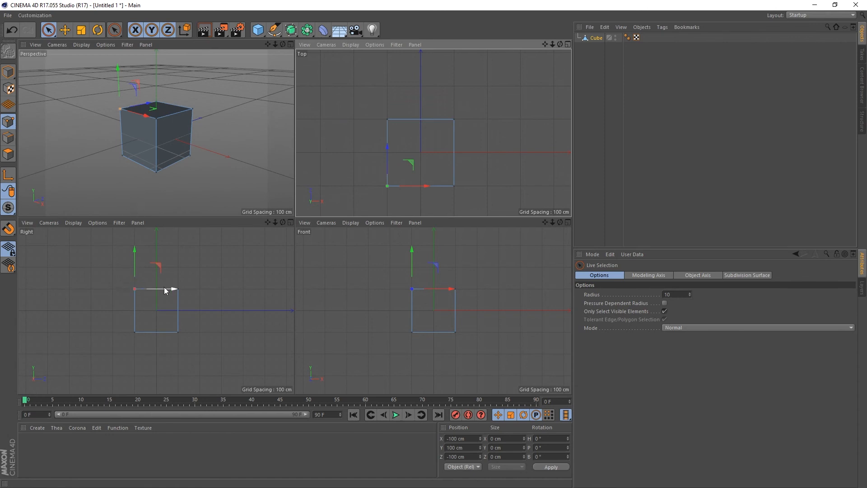
pyautogui.scroll(1, 167, 288)
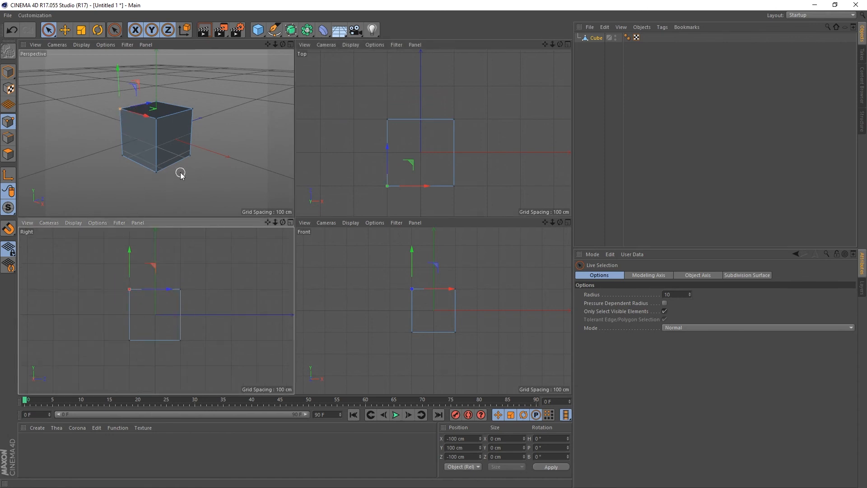
pyautogui.keyDown('alt'); pyautogui.moveTo(176, 171); pyautogui.dragTo(270, 186); pyautogui.keyUp('alt')
pyautogui.scroll(-4, 262, 158)
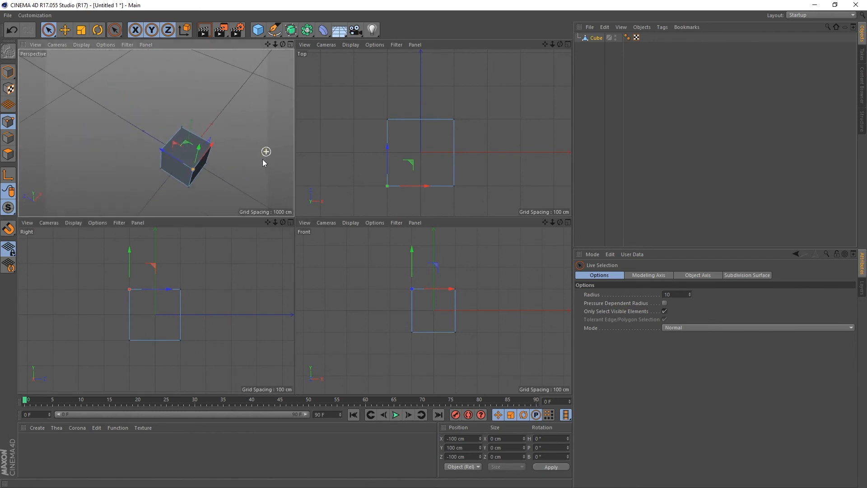
pyautogui.scroll(2, 212, 186)
pyautogui.scroll(3, 213, 188)
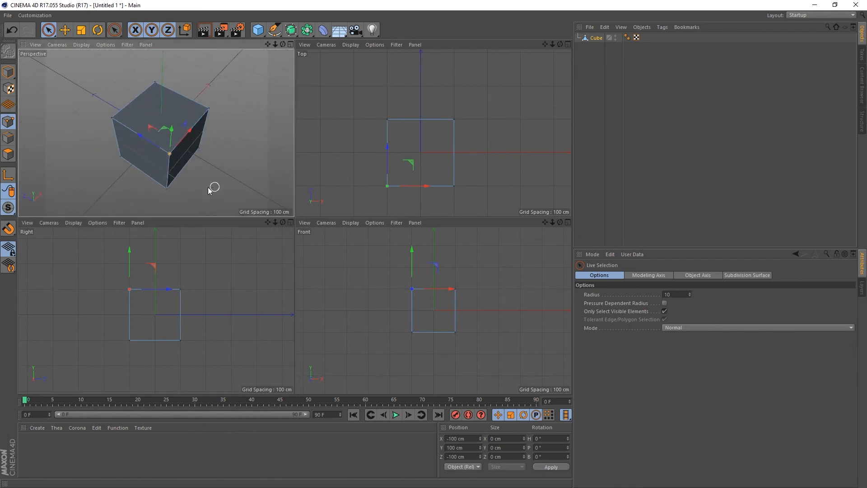
pyautogui.keyDown('alt'); pyautogui.moveTo(217, 194); pyautogui.dragTo(157, 156); pyautogui.keyUp('alt')
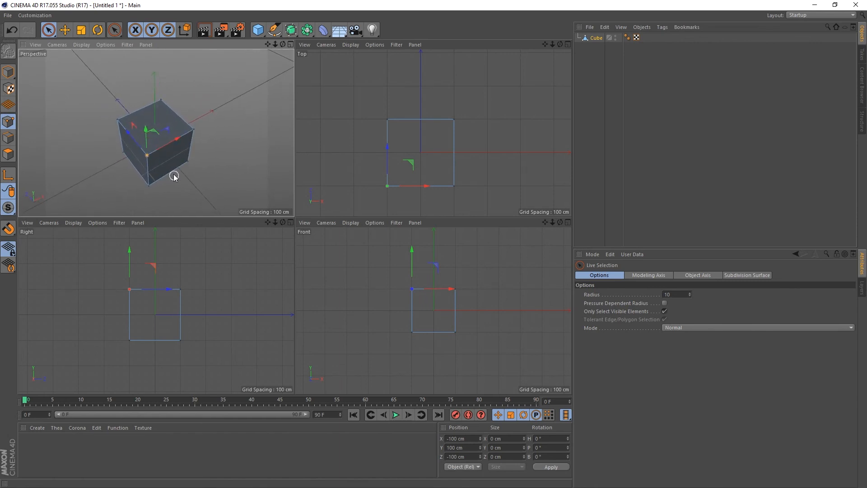
pyautogui.keyDown('alt'); pyautogui.moveTo(189, 180); pyautogui.dragTo(213, 164); pyautogui.keyUp('alt')
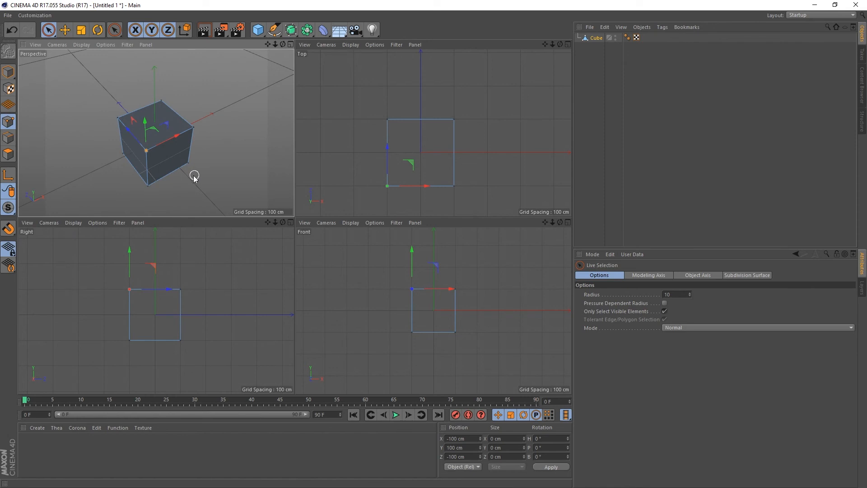
# Try moving the selected corner point along the X axis and undo the move
pyautogui.moveTo(177, 136); pyautogui.dragTo(196, 137)
pyautogui.hotkey('ctrl', 'z')
pyautogui.scroll(2, 134, 137)
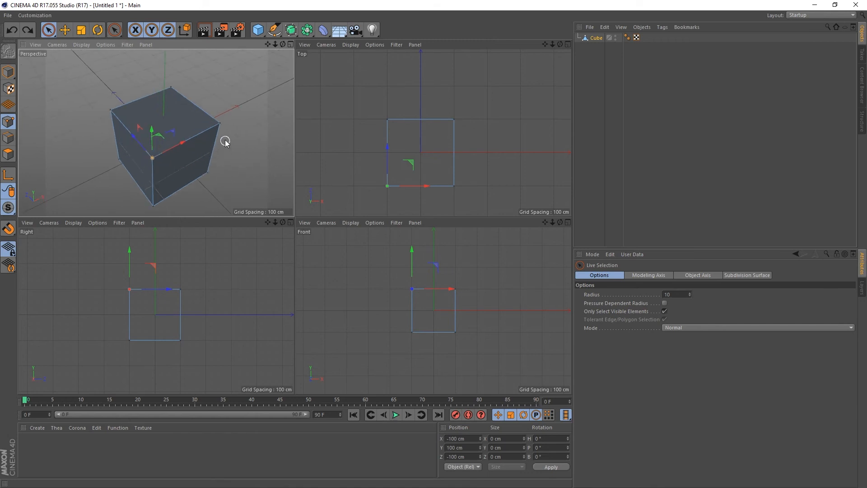
# Select the cube's top face in Polygons mode and maximize the Perspective view
pyautogui.click(9, 155)
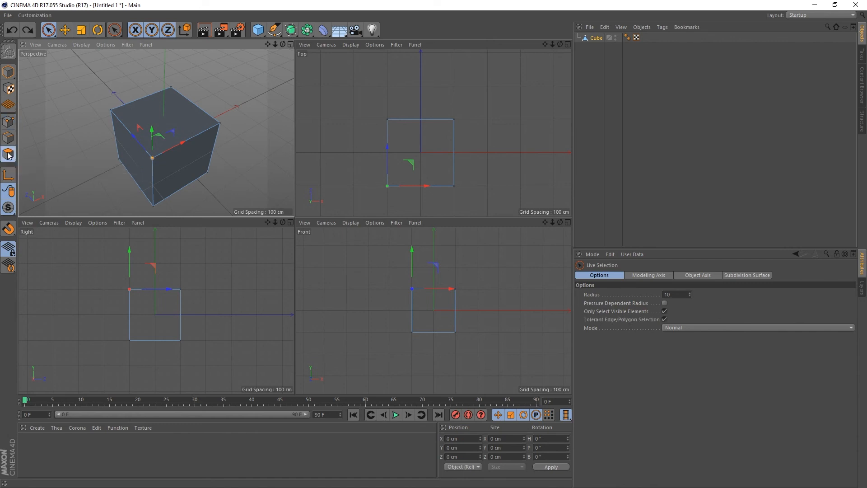
pyautogui.click(145, 116)
pyautogui.click(167, 128)
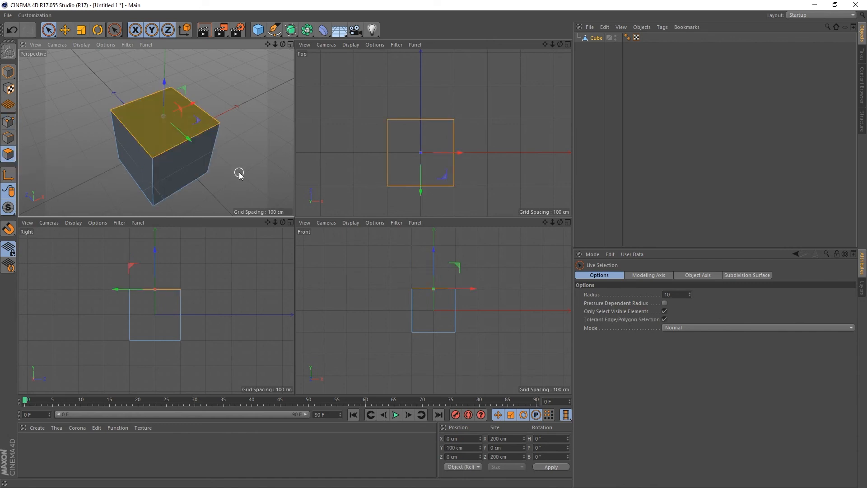
pyautogui.middleClick(240, 175)
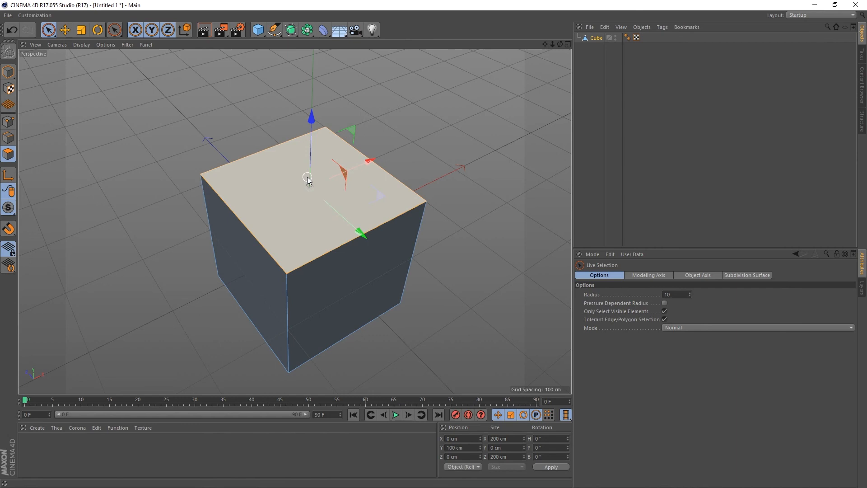
# Alternate between the Move and Rotate tools on the selected top polygon and finish with the Scale tool active
pyautogui.press('e')
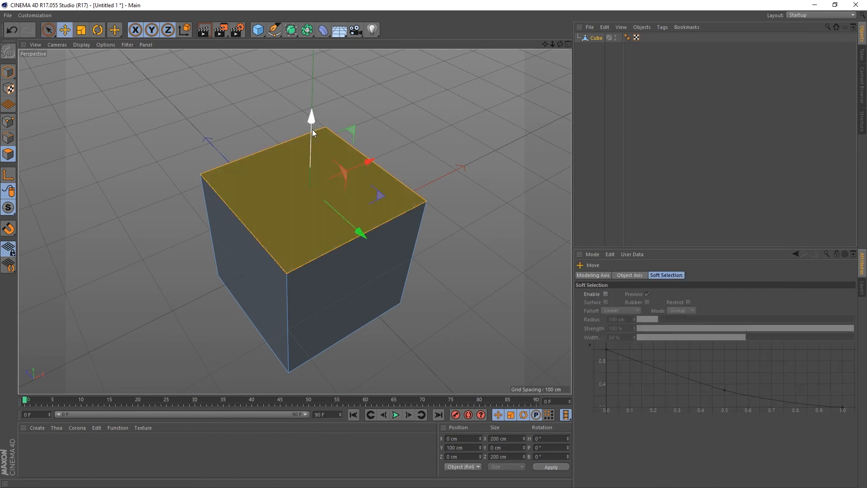
pyautogui.press('r')
pyautogui.press('e')
pyautogui.press('r')
pyautogui.press('e')
pyautogui.press('r')
pyautogui.press('t')
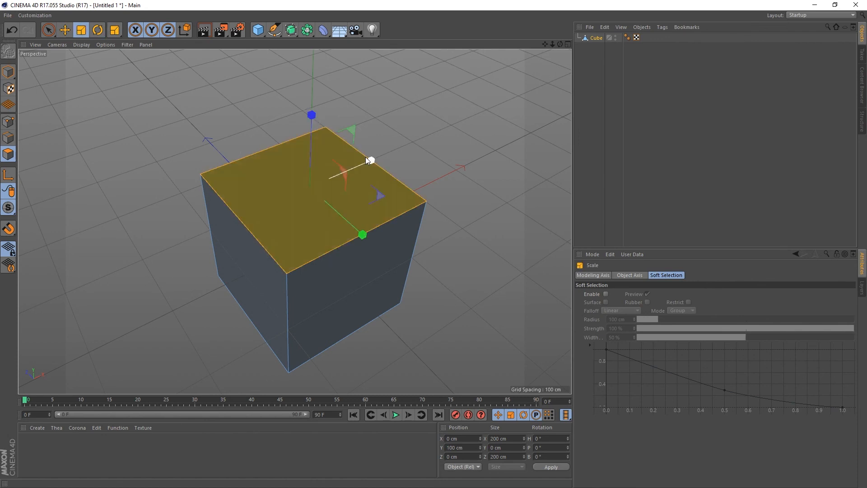
# Extrude the cube's top polygon upward by about 50 cm with the Move tool
pyautogui.press('e')
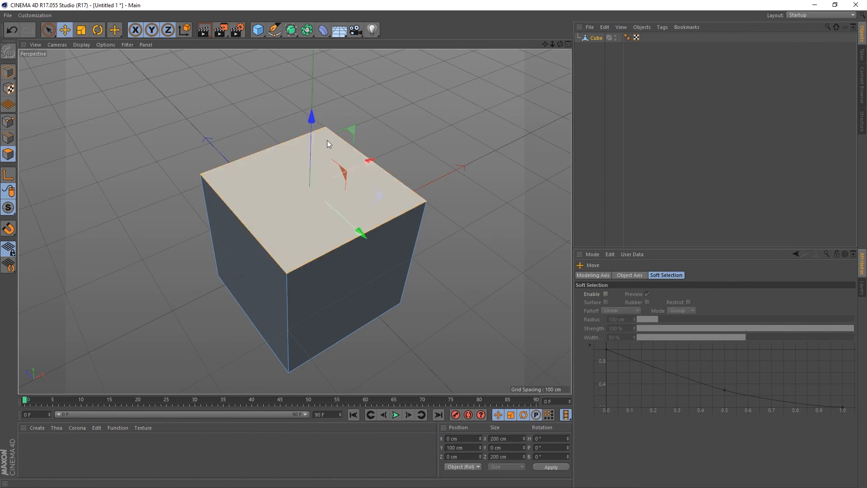
pyautogui.press('r')
pyautogui.press('t')
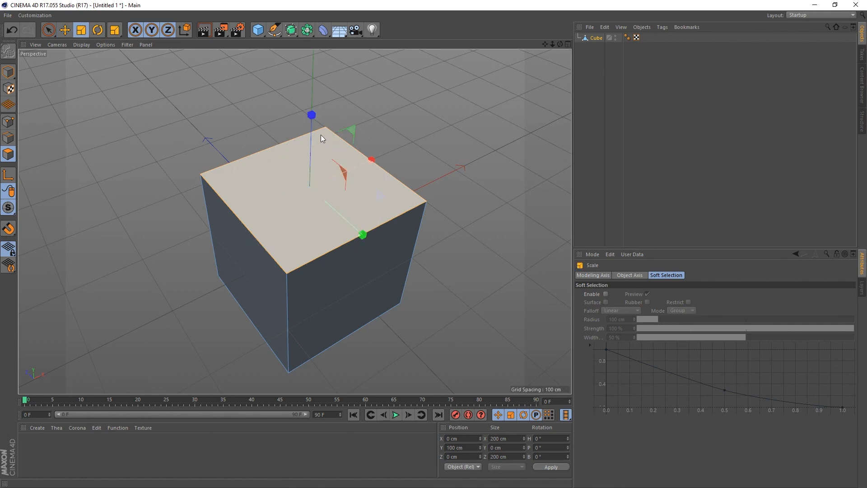
pyautogui.press('e')
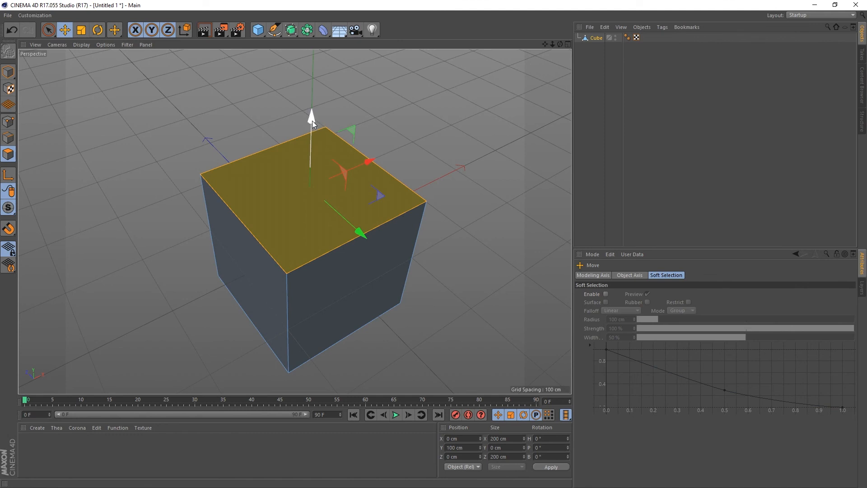
pyautogui.scroll(-1, 278, 292)
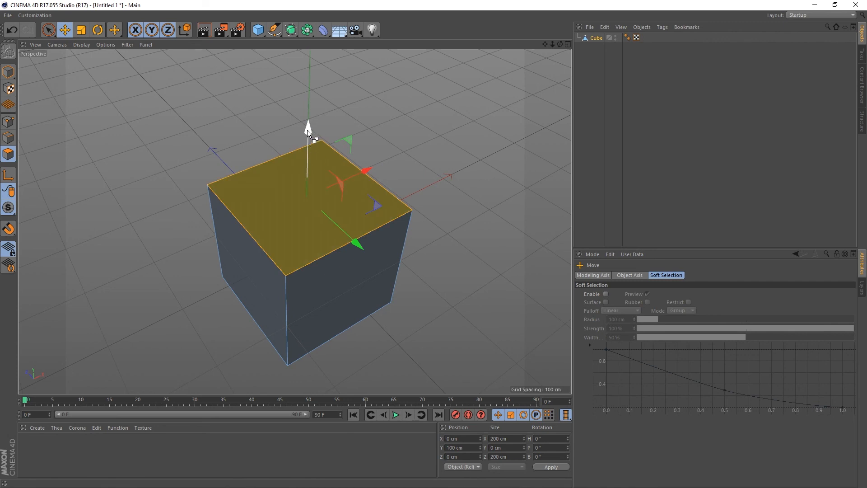
pyautogui.moveTo(308, 130); pyautogui.dragTo(303, 97)
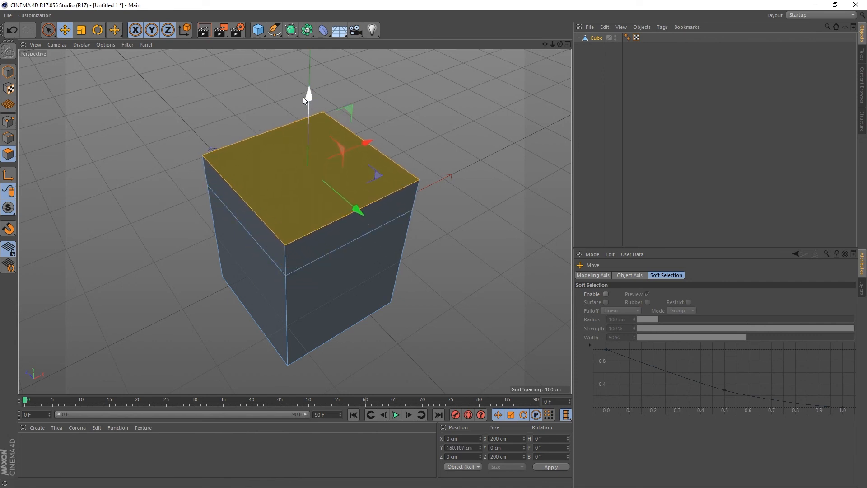
# Inset the raised top polygon evenly with the Scale tool to about 185 × 185 cm
pyautogui.press('t')
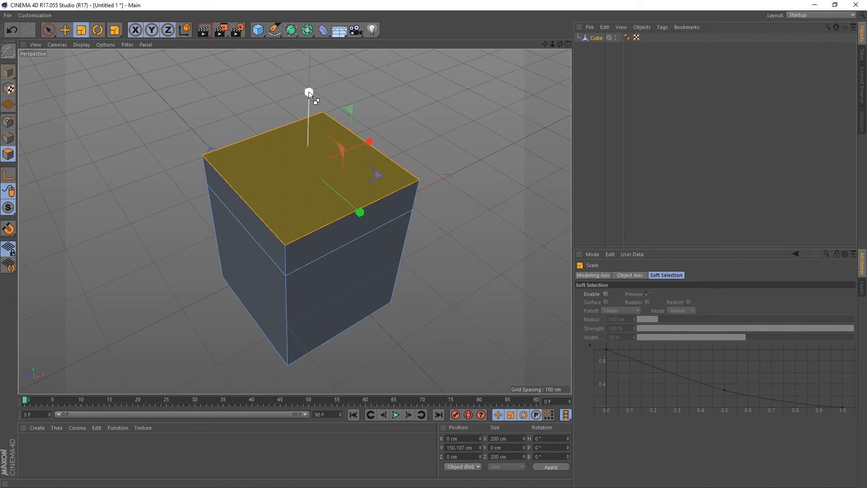
pyautogui.moveTo(308, 91); pyautogui.dragTo(307, 134)
pyautogui.moveTo(379, 177); pyautogui.dragTo(372, 175)
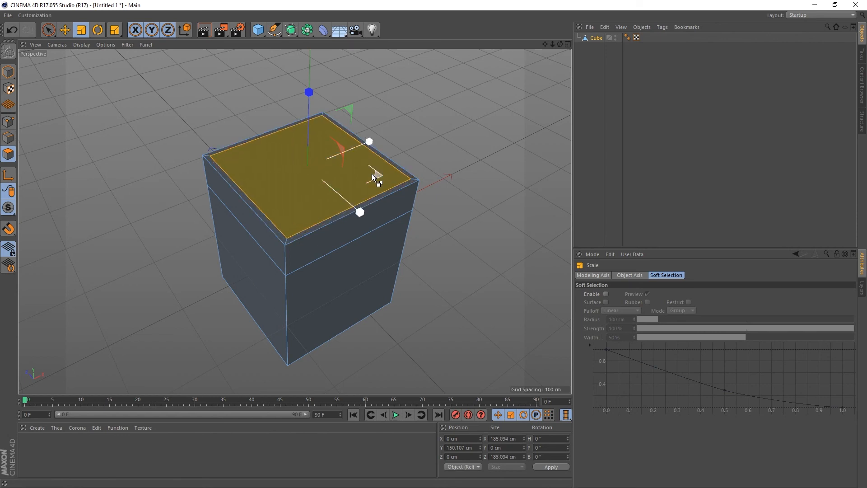
# Extrude the inset top polygon upward by about 19 cm and inset it again to about 172 × 172 cm
pyautogui.press('e')
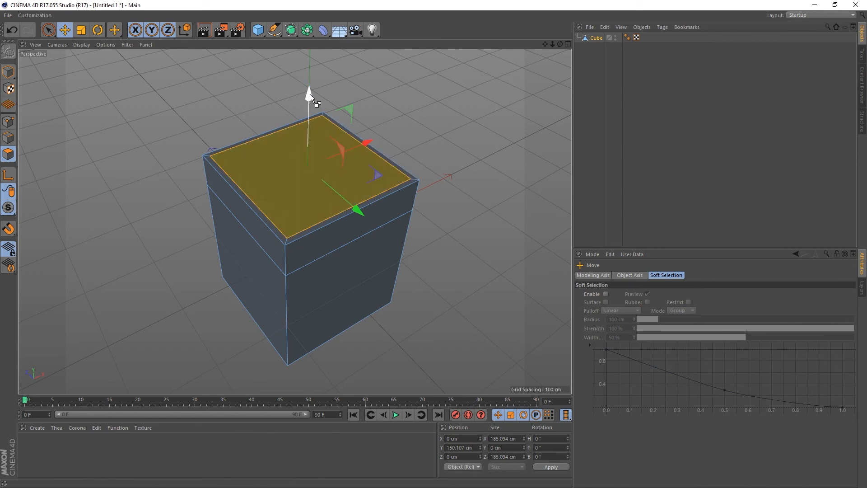
pyautogui.moveTo(310, 94); pyautogui.dragTo(310, 80)
pyautogui.press('t')
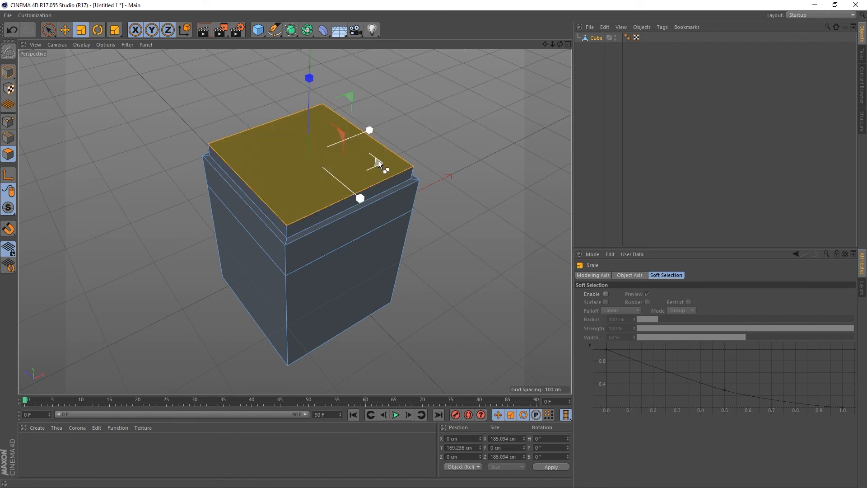
pyautogui.moveTo(377, 161); pyautogui.dragTo(366, 160)
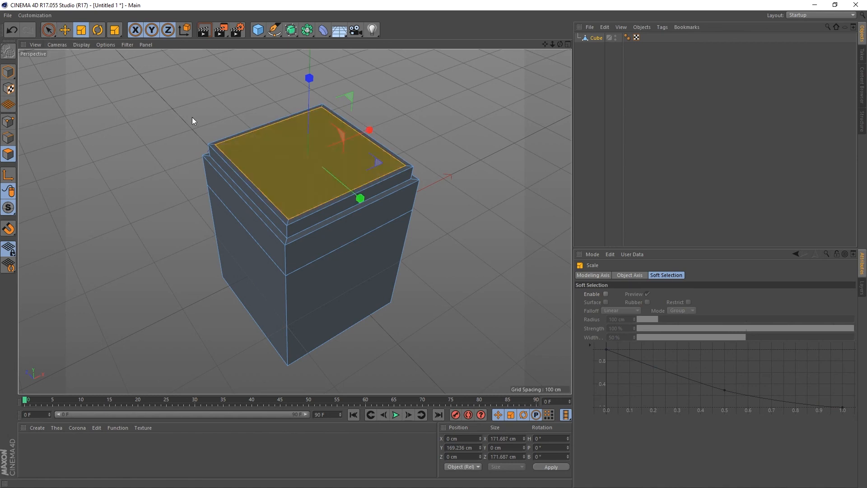
# Select the cube's four lower side polygons with the Live Selection tool
pyautogui.press('9')
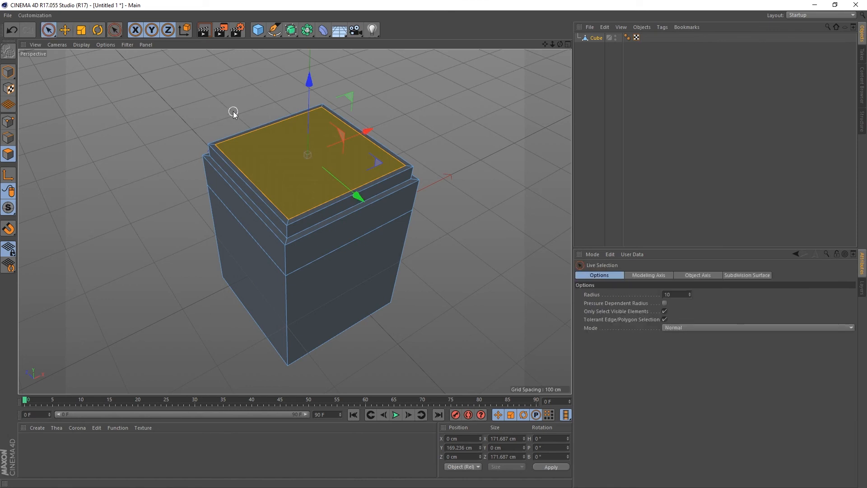
pyautogui.click(364, 275)
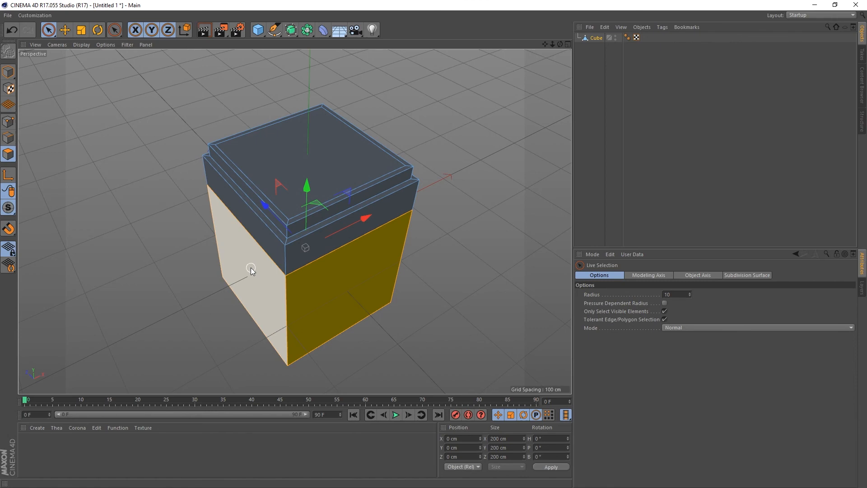
pyautogui.keyDown('alt'); pyautogui.moveTo(235, 259); pyautogui.dragTo(516, 225); pyautogui.keyUp('alt')
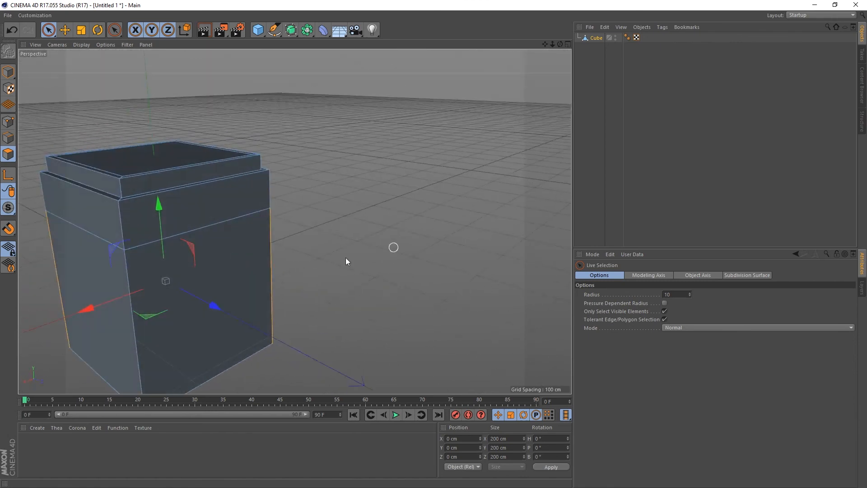
pyautogui.click(95, 272)
pyautogui.keyDown('shift'); pyautogui.click(229, 258); pyautogui.keyUp('shift')
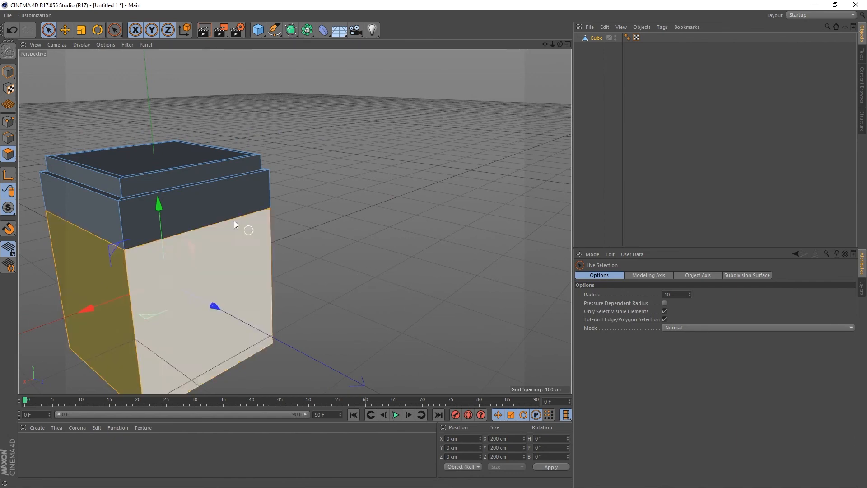
# Add one upper band polygon to the side selection and remove it again, keeping the lower side polygons selected
pyautogui.keyDown('shift'); pyautogui.click(220, 202); pyautogui.keyUp('shift')
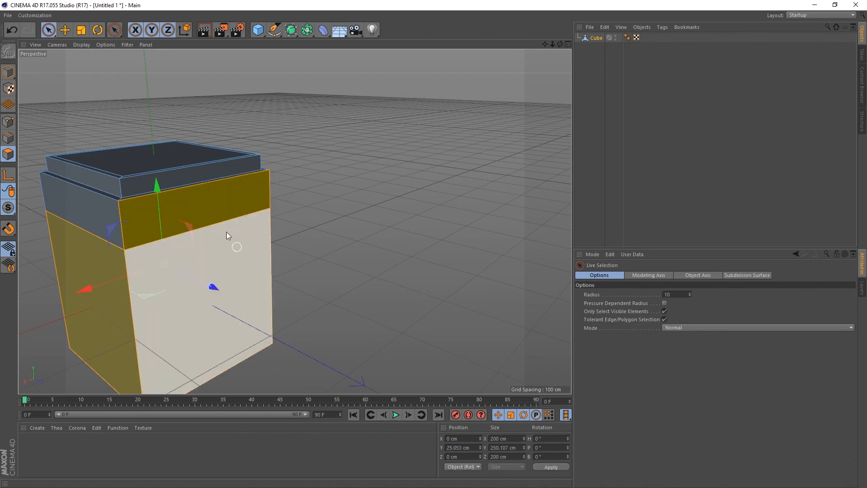
pyautogui.keyDown('ctrl'); pyautogui.click(222, 200); pyautogui.keyUp('ctrl')
pyautogui.scroll(-3, 355, 235)
pyautogui.moveTo(349, 267)
pyautogui.keyDown('alt'); pyautogui.mouseDown()
pyautogui.moveTo(347, 285)
pyautogui.moveTo(172, 297)
pyautogui.moveTo(239, 296)
pyautogui.mouseUp(); pyautogui.keyUp('alt')
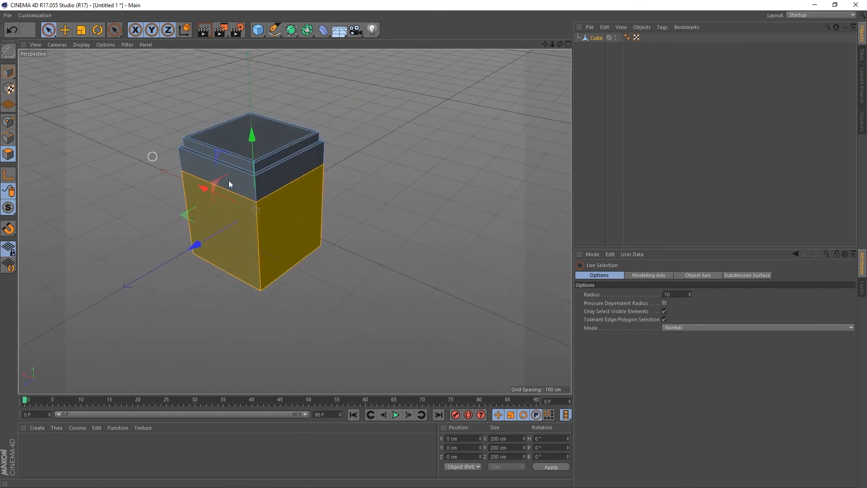
pyautogui.scroll(-1, 316, 320)
pyautogui.scroll(1, 249, 222)
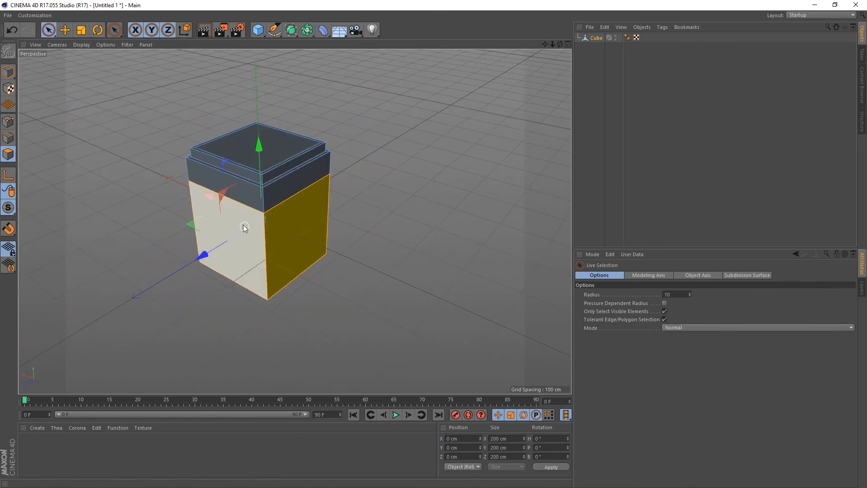
pyautogui.keyDown('shift'); pyautogui.click(236, 215); pyautogui.keyUp('shift')
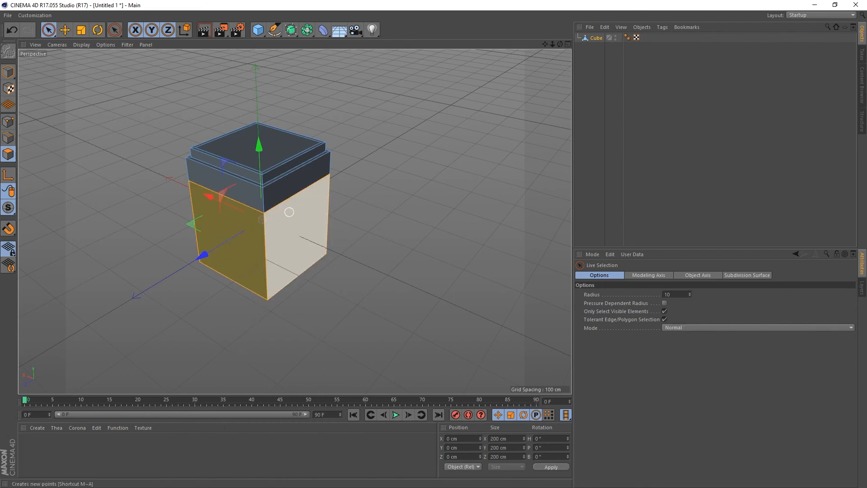
pyautogui.press('m')
pyautogui.press('b')
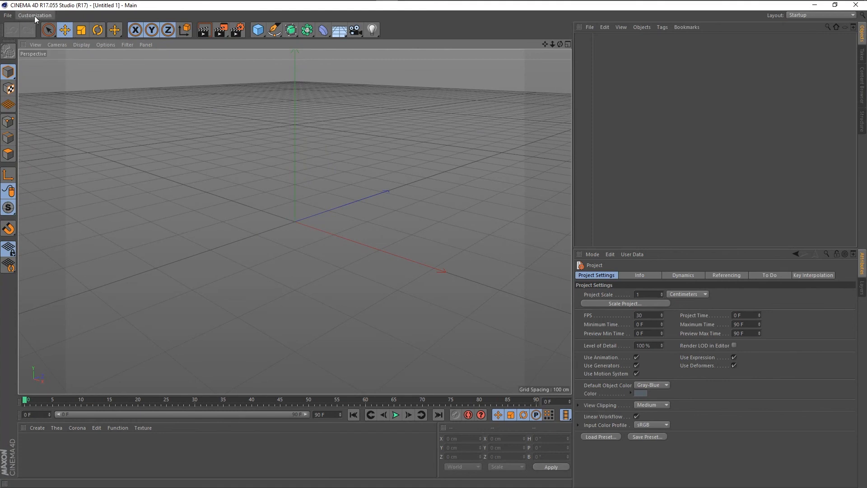
# Switch the interface layout from Startup to Standard
pyautogui.click(815, 15)
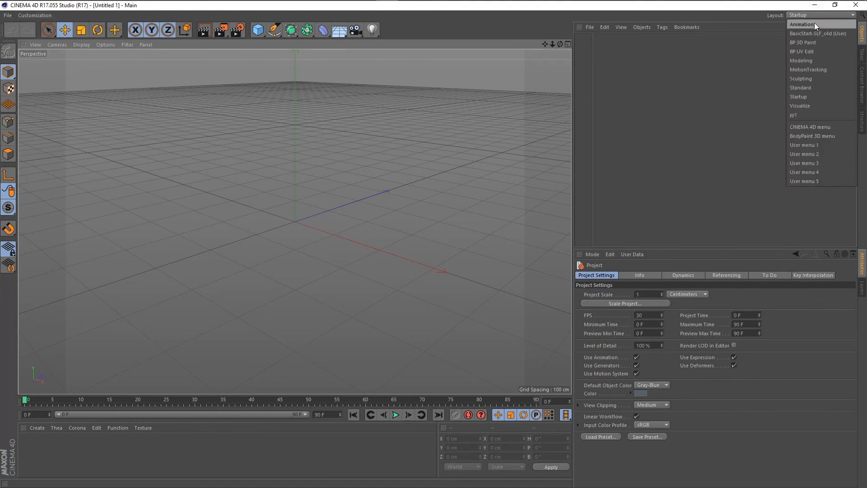
pyautogui.click(795, 88)
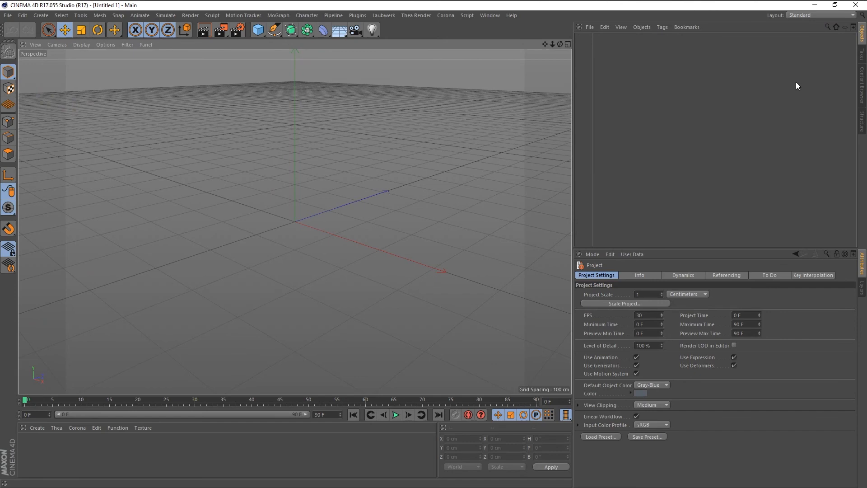
# Reopen the recent file Untitled 1.c4d and select the Cube object in Polygons mode
pyautogui.click(8, 16)
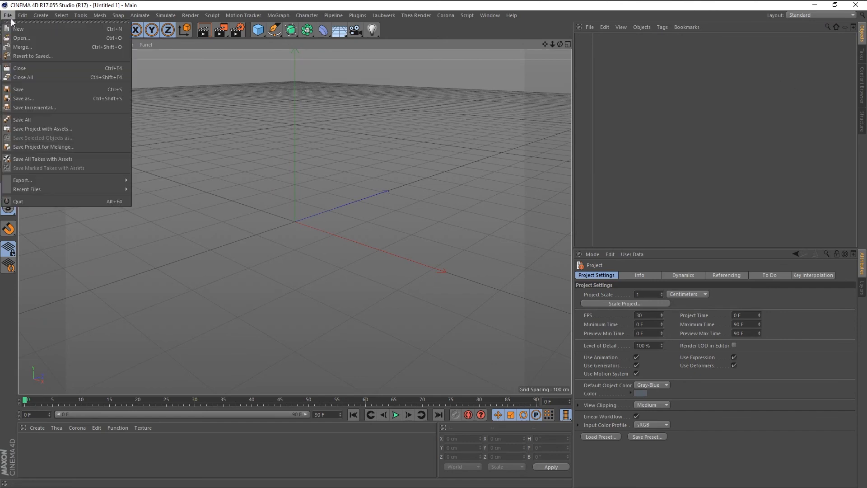
pyautogui.moveTo(110, 186)
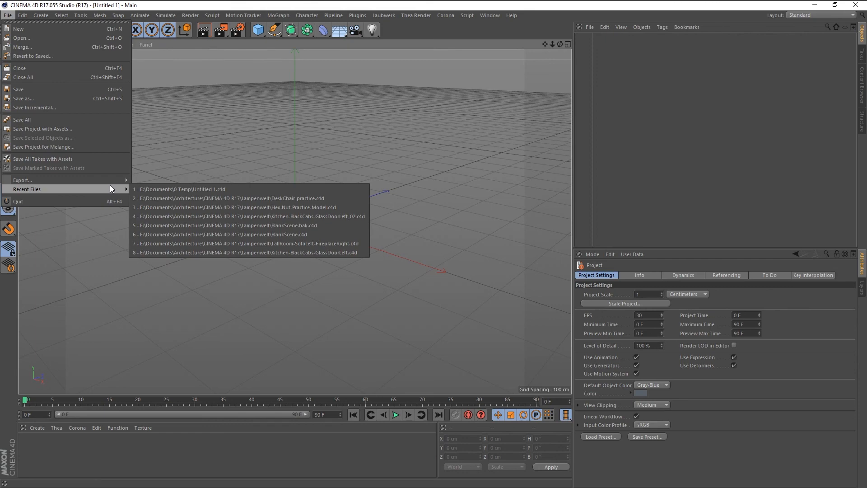
pyautogui.click(156, 189)
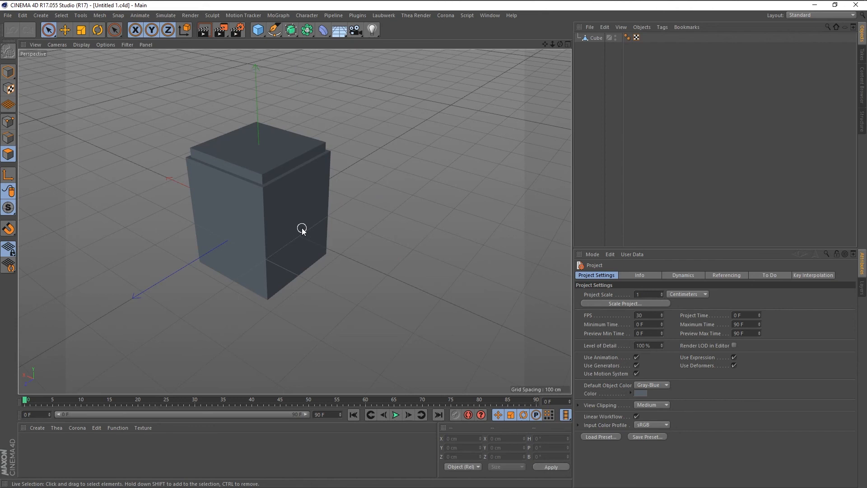
pyautogui.scroll(4, 218, 234)
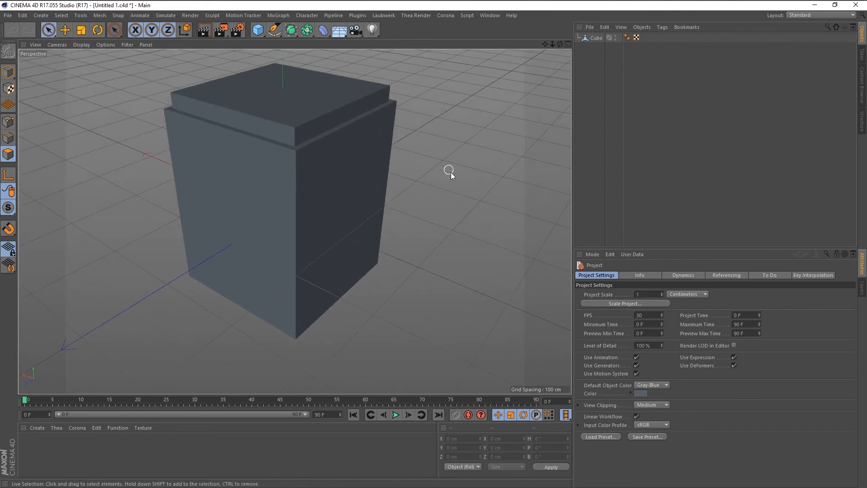
pyautogui.click(9, 153)
pyautogui.click(592, 38)
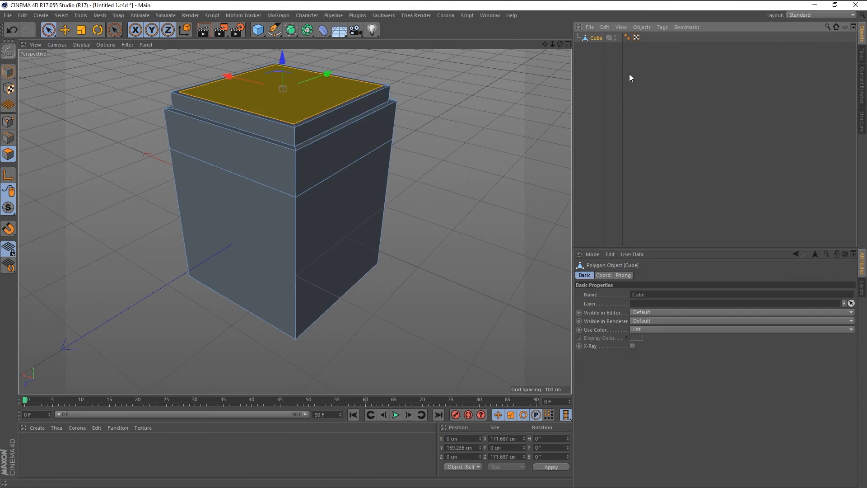
# Widen the object name column and place a duplicate of the Cube object below the original
pyautogui.moveTo(622, 72); pyautogui.dragTo(657, 86)
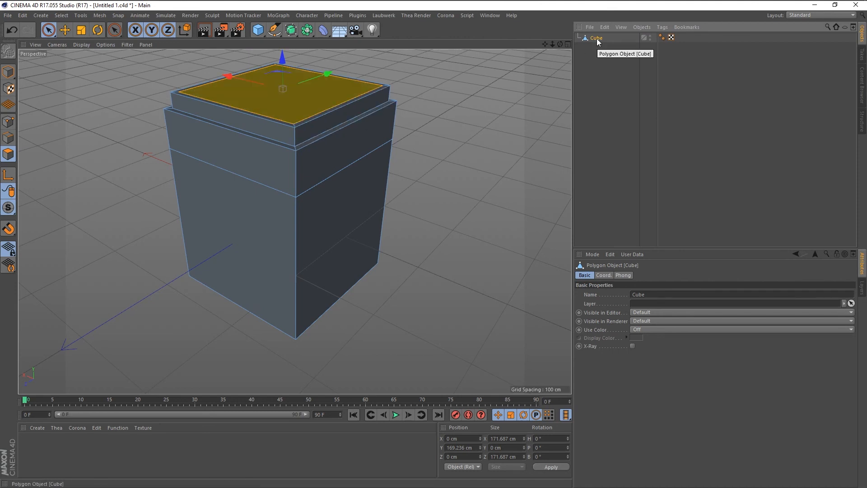
pyautogui.moveTo(597, 41); pyautogui.dragTo(601, 48)
pyautogui.keyDown('ctrl'); pyautogui.moveTo(600, 58); pyautogui.dragTo(601, 59); pyautogui.keyUp('ctrl')
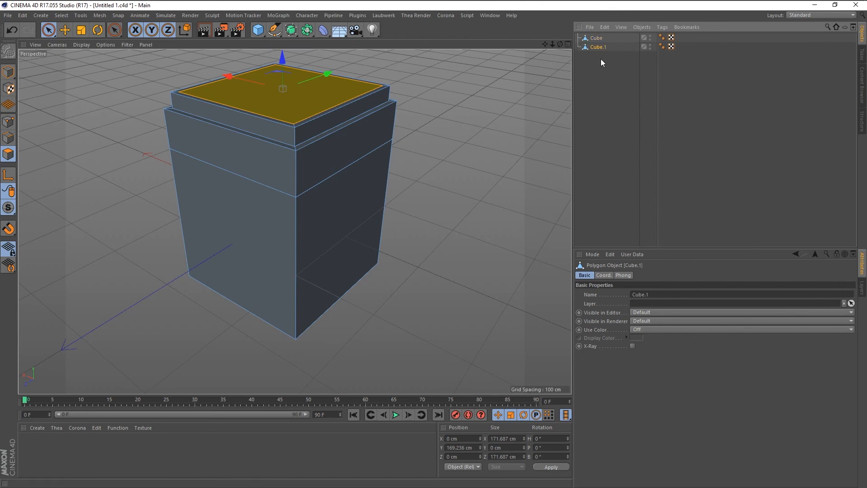
# Select both cube objects together and clear their polygon selection
pyautogui.keyDown('ctrl'); pyautogui.click(595, 38); pyautogui.keyUp('ctrl')
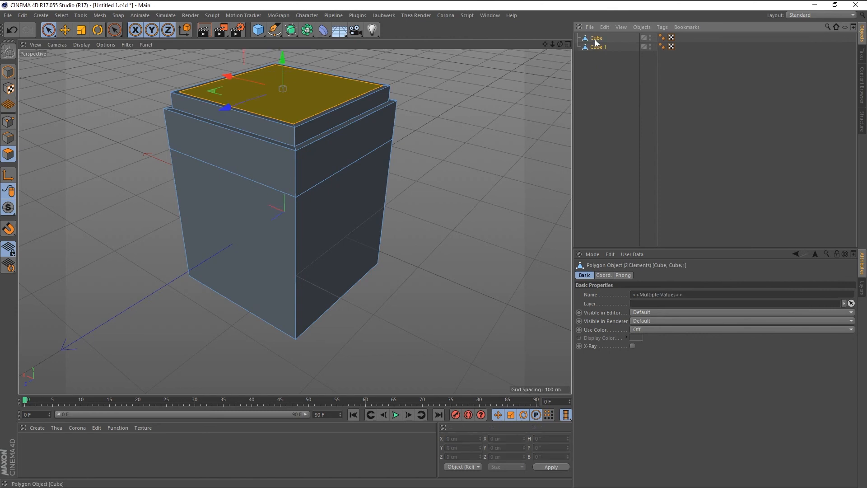
pyautogui.click(503, 98)
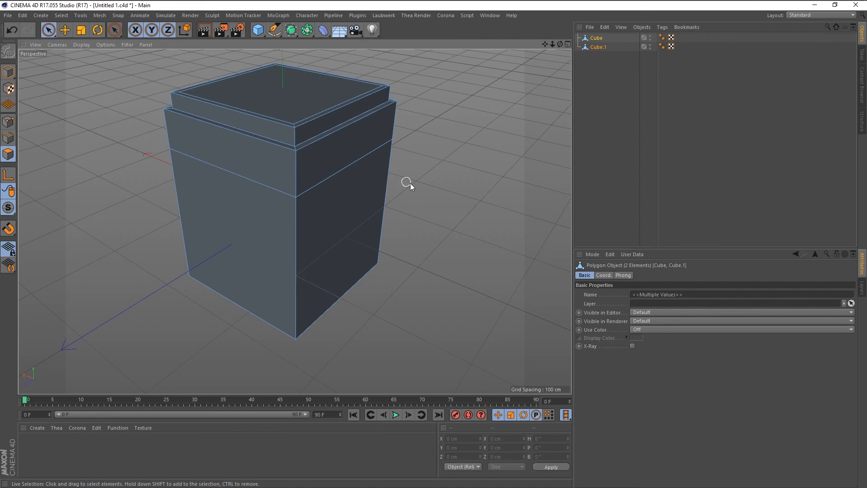
pyautogui.moveTo(387, 188)
pyautogui.mouseDown()
pyautogui.moveTo(345, 192)
pyautogui.moveTo(288, 100)
pyautogui.mouseUp()
# Make only the original Cube active and select its inner top polygon
pyautogui.click(595, 38)
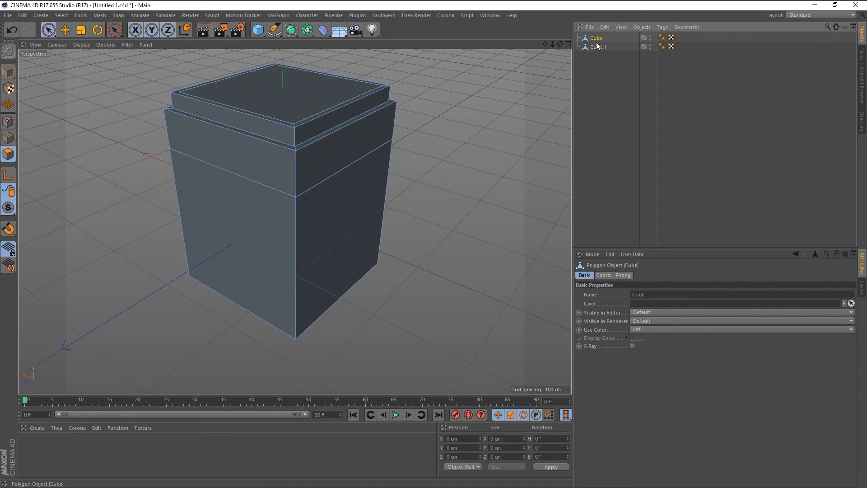
pyautogui.click(481, 118)
pyautogui.click(323, 104)
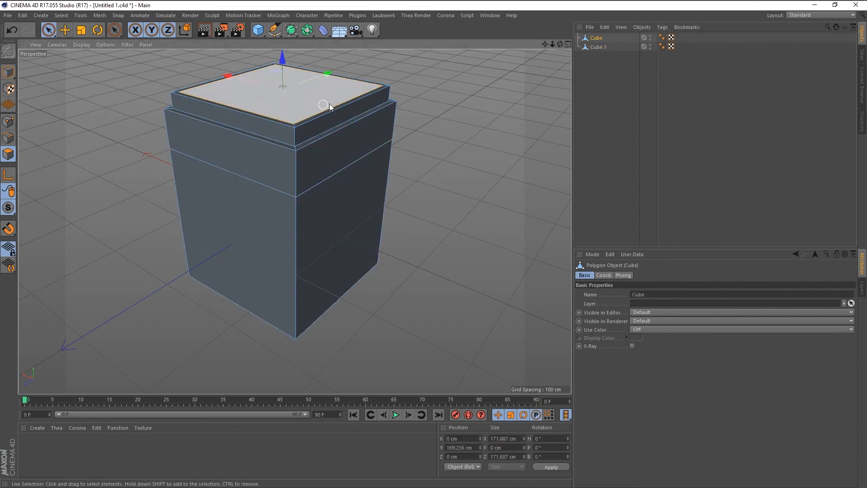
# Add the duplicate cube to the object selection, deselect all polygons and make only the original Cube active again
pyautogui.keyDown('ctrl'); pyautogui.click(599, 46); pyautogui.keyUp('ctrl')
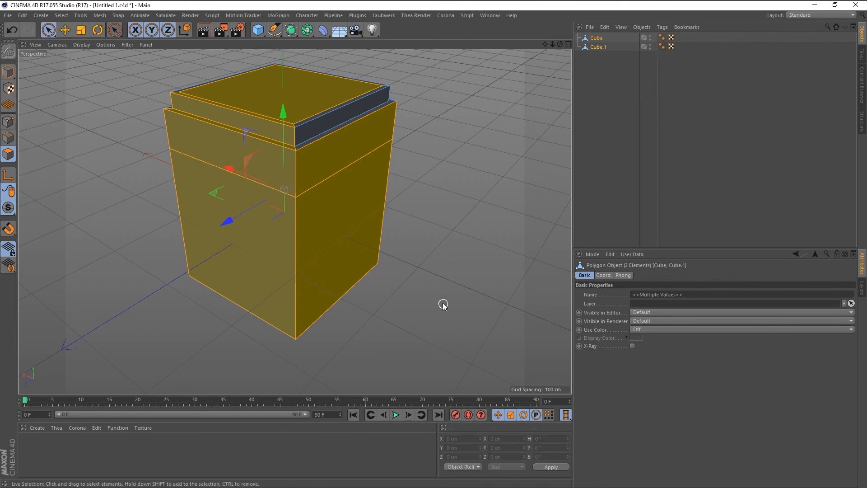
pyautogui.click(446, 272)
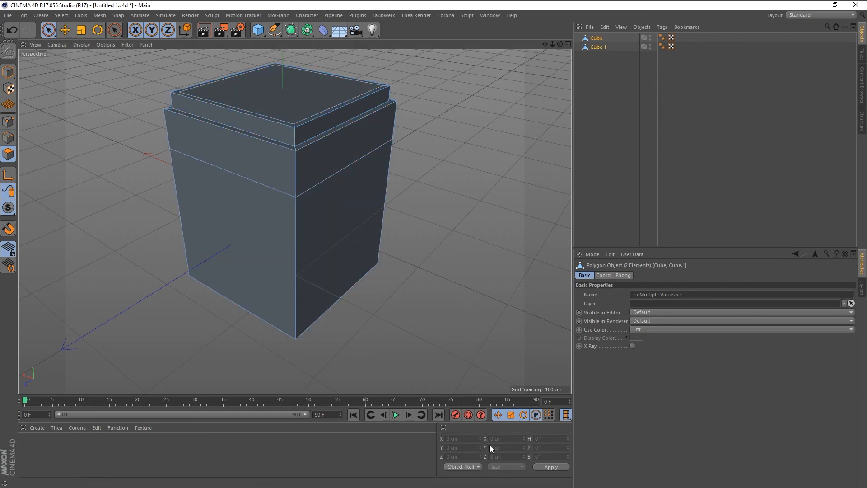
pyautogui.click(595, 39)
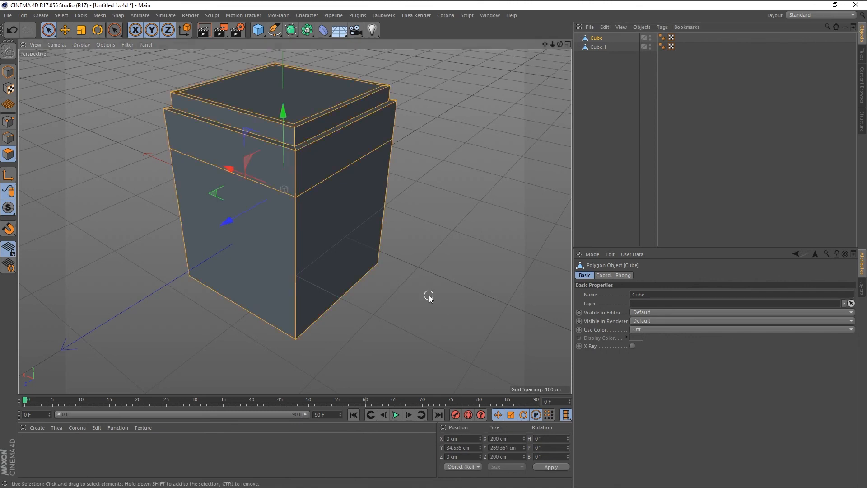
# Try an X size of 400 cm on the original Cube and undo the resize
pyautogui.click(516, 438)
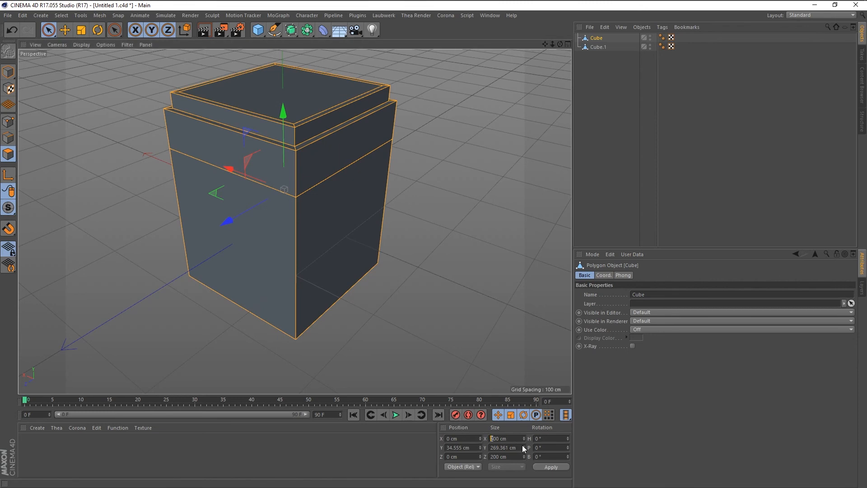
pyautogui.press('Delete')
pyautogui.write('4')
pyautogui.press('Return')
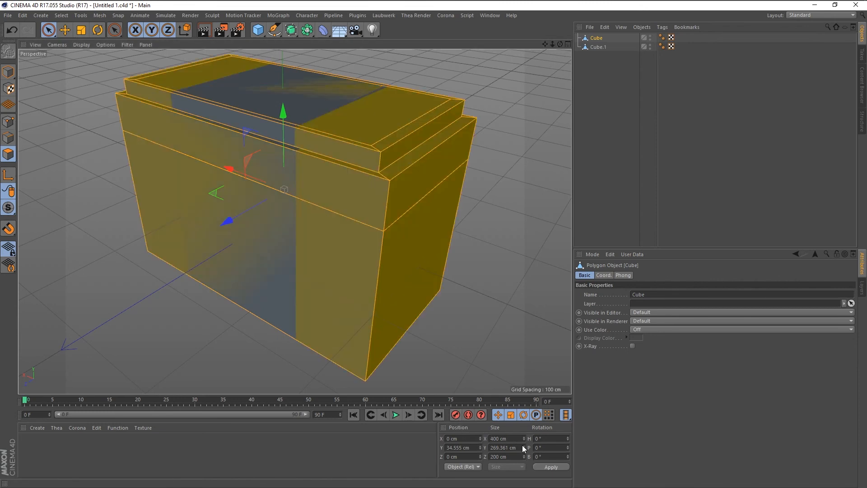
pyautogui.hotkey('ctrl', 'z')
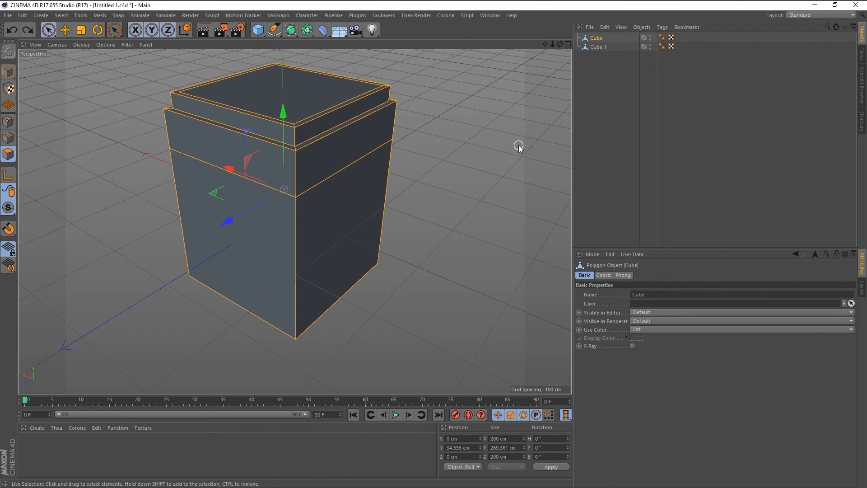
# Deselect all polygons and hide the original Cube in the editor view
pyautogui.click(462, 187)
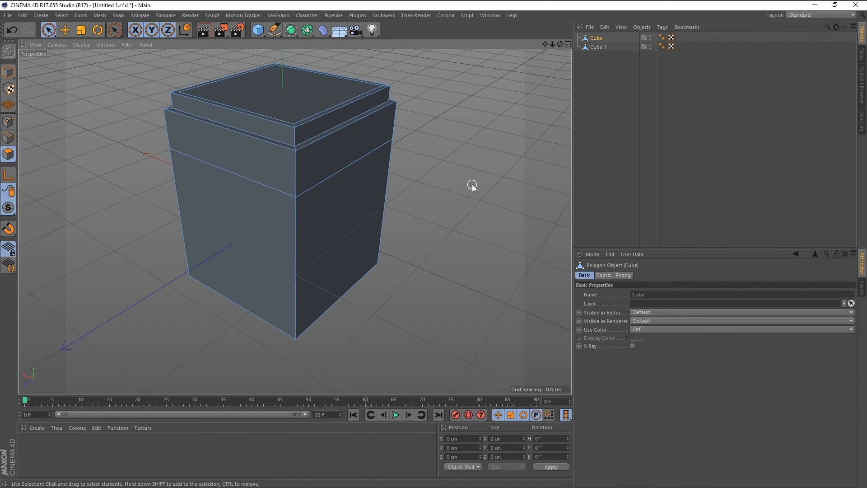
pyautogui.click(650, 36)
pyautogui.click(650, 38)
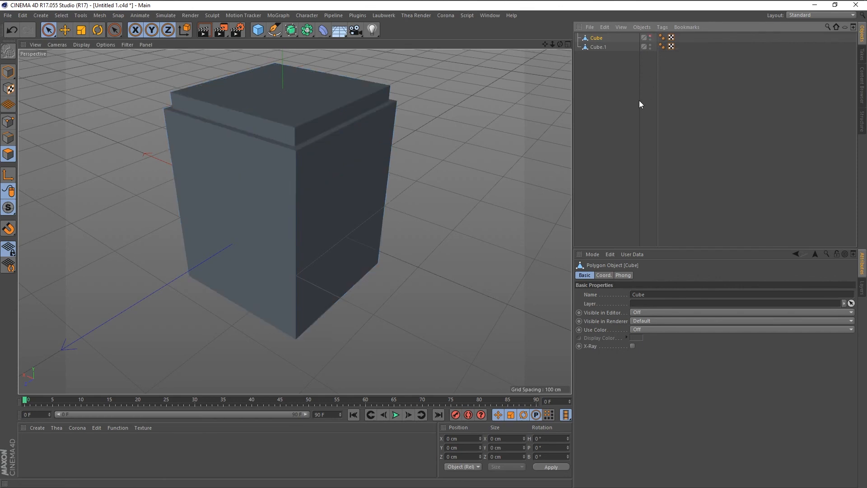
# Make Cube.1 the active object and turn off its visibility in the editor
pyautogui.click(595, 47)
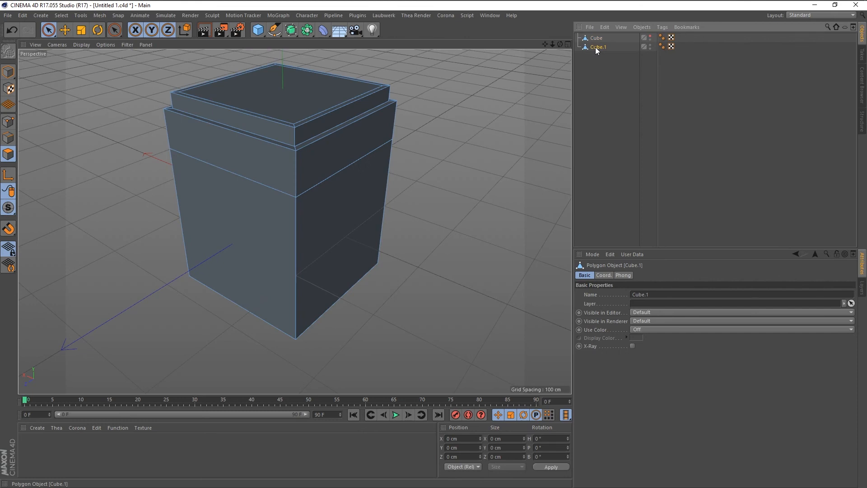
pyautogui.click(649, 46)
pyautogui.click(649, 45)
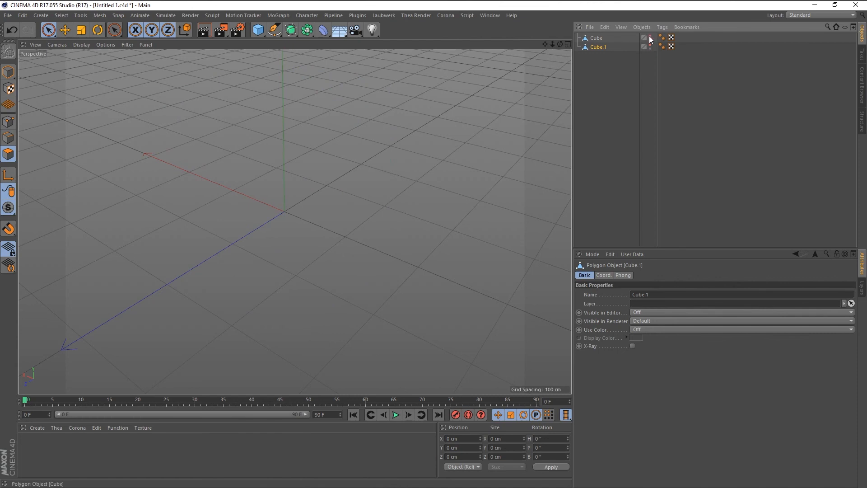
# Restore the original Cube's default editor visibility and make it the active object
pyautogui.click(650, 36)
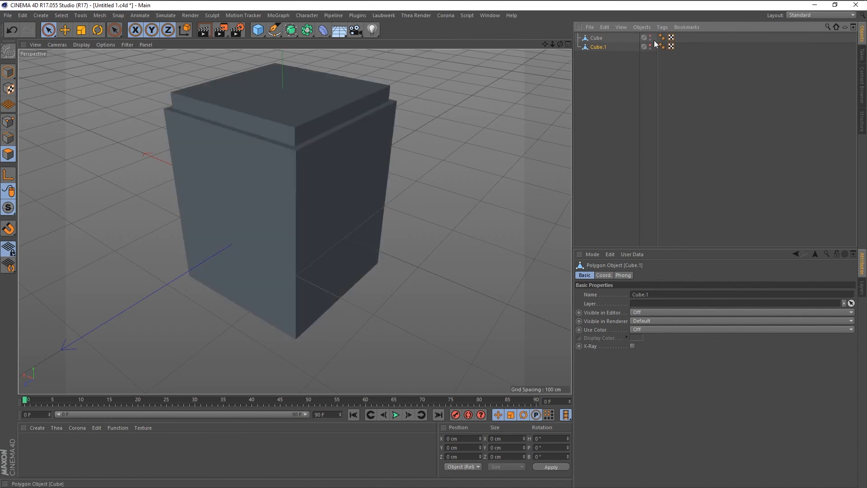
pyautogui.click(654, 43)
pyautogui.click(596, 38)
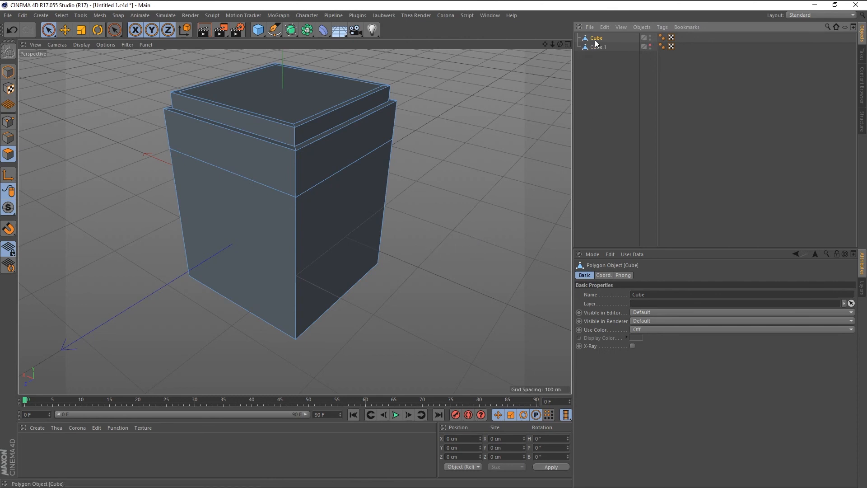
# Switch from the single perspective view to the four-view layout
pyautogui.keyDown('alt'); pyautogui.moveTo(407, 311); pyautogui.dragTo(409, 311); pyautogui.keyUp('alt')
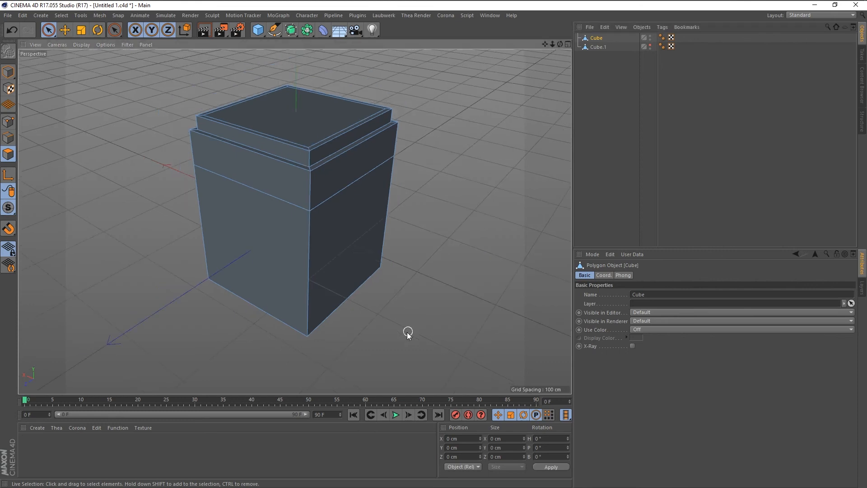
pyautogui.middleClick(376, 333)
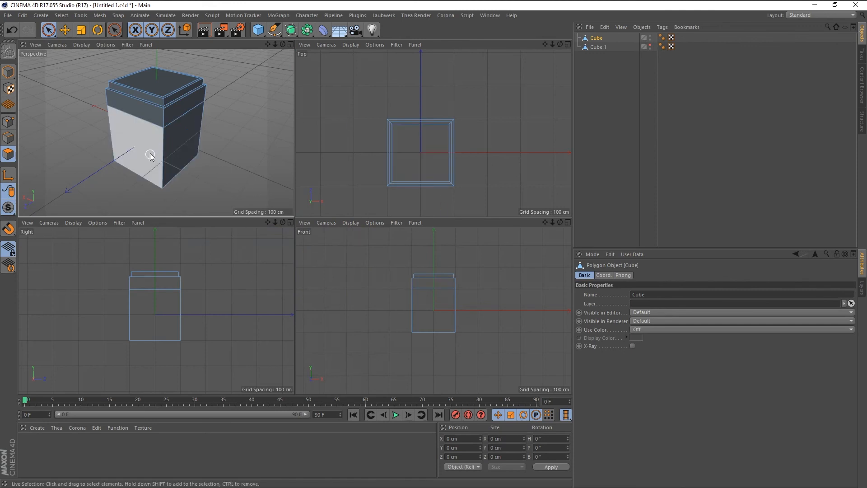
pyautogui.click(144, 148)
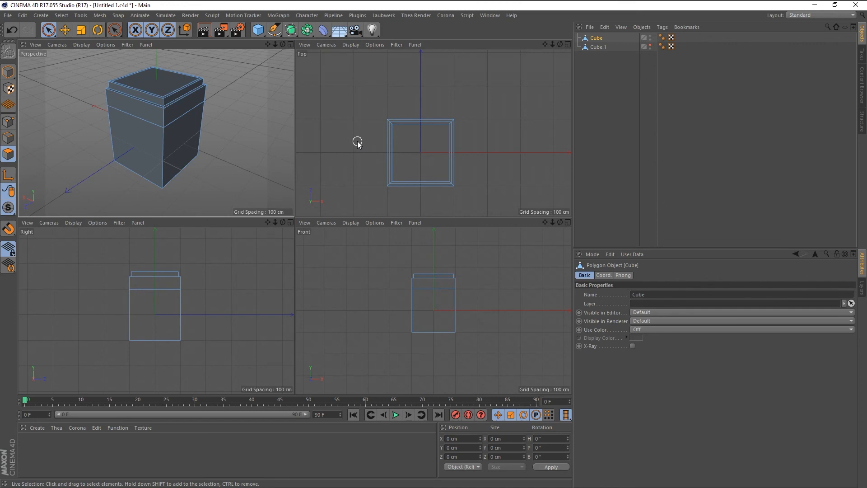
# Switch to Model mode and place the original Cube inside a new Subdivision Surface object
pyautogui.click(291, 30)
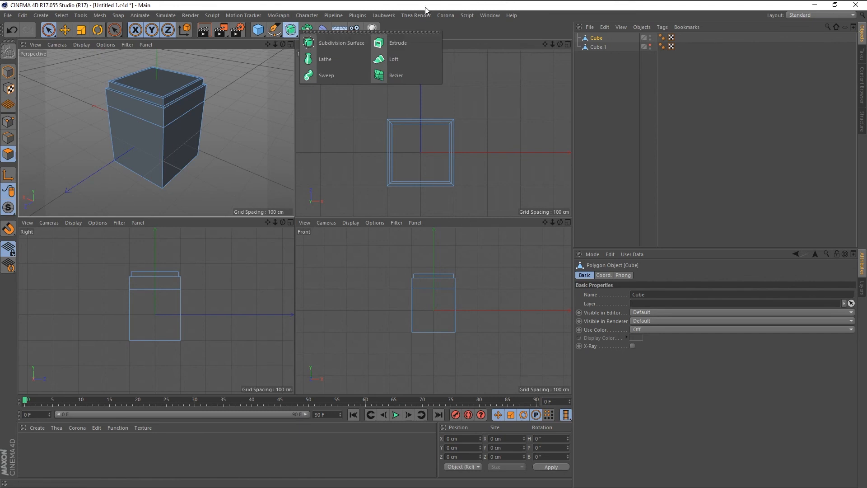
pyautogui.click(306, 34)
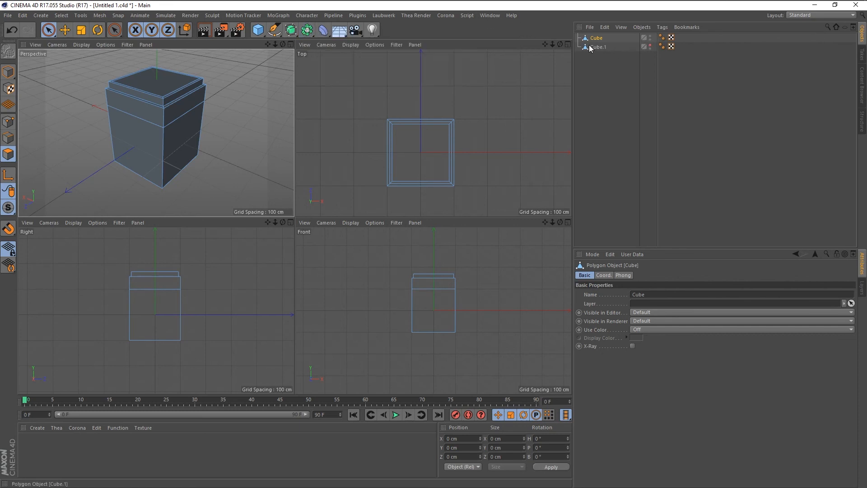
pyautogui.click(8, 73)
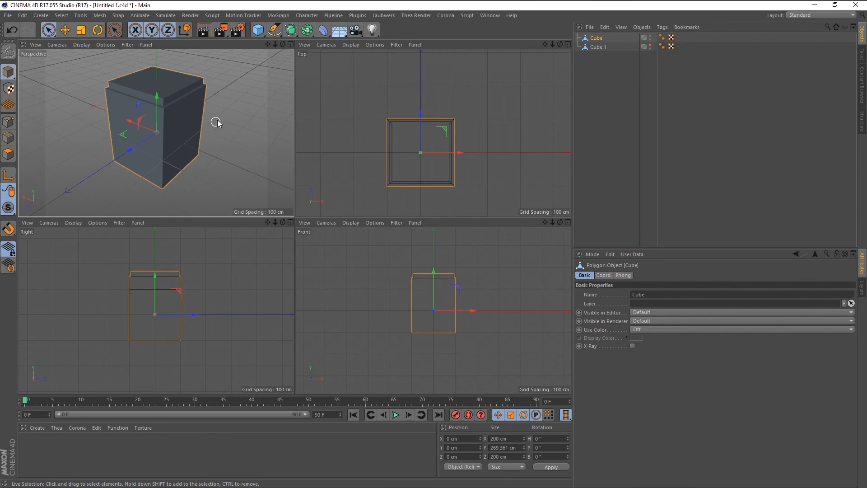
pyautogui.click(291, 31)
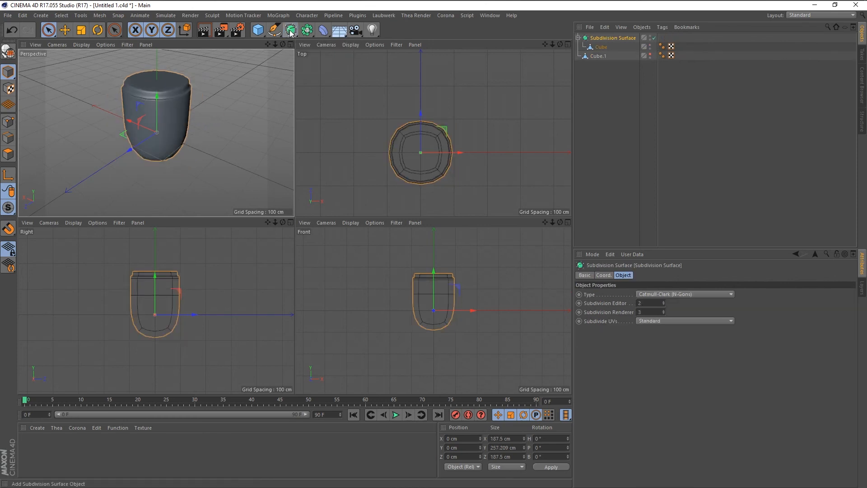
# Make the nested Cube active and toggle the Subdivision Surface off and on to compare the raw and smoothed shapes
pyautogui.click(600, 46)
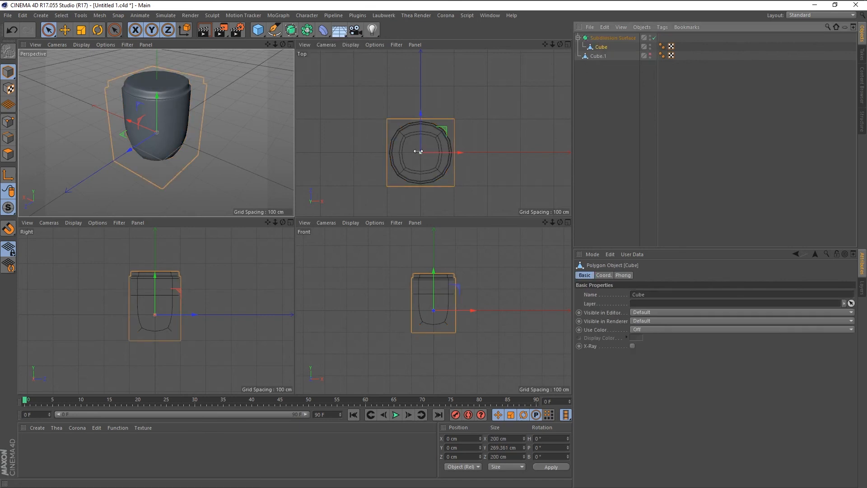
pyautogui.click(655, 38)
pyautogui.click(654, 38)
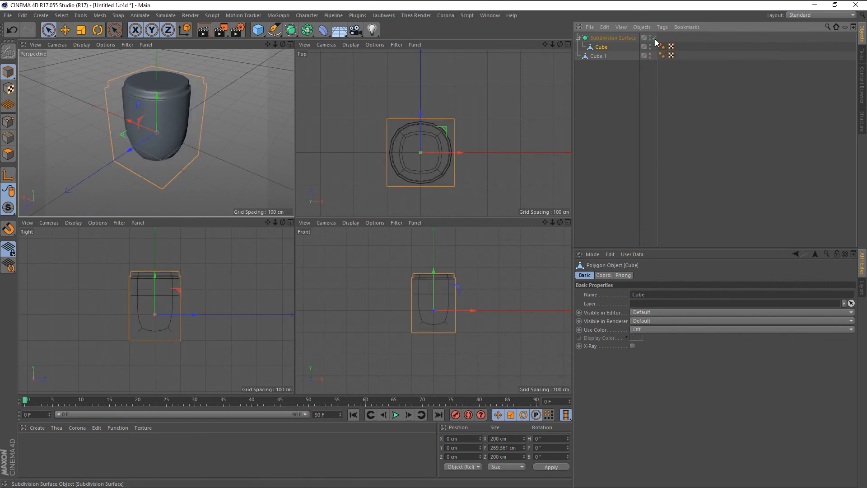
pyautogui.click(655, 39)
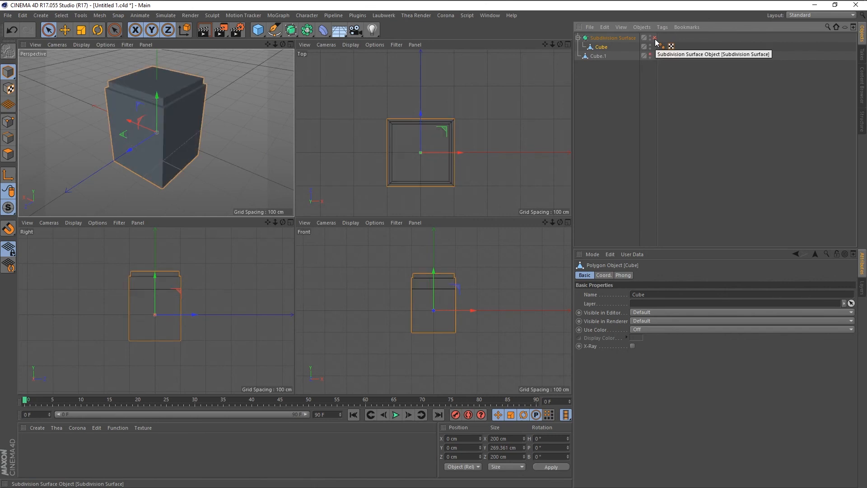
pyautogui.click(654, 38)
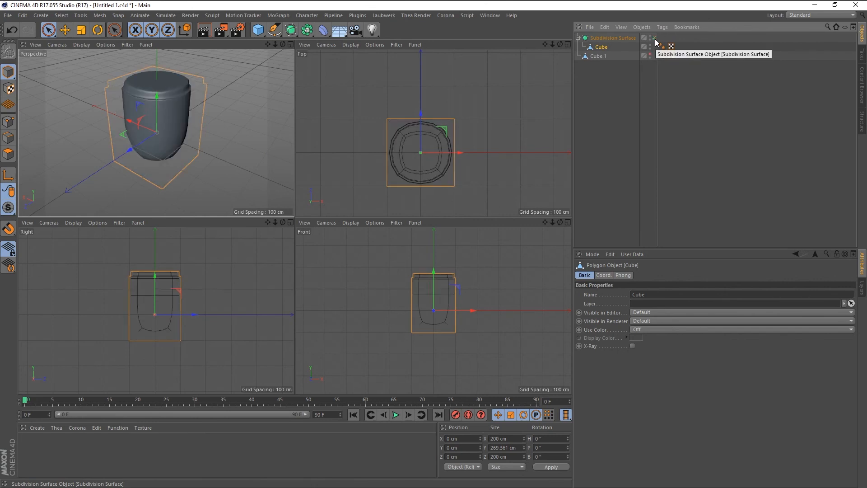
# Set the Subdivision Surface's editor and renderer subdivision levels to 3
pyautogui.click(601, 39)
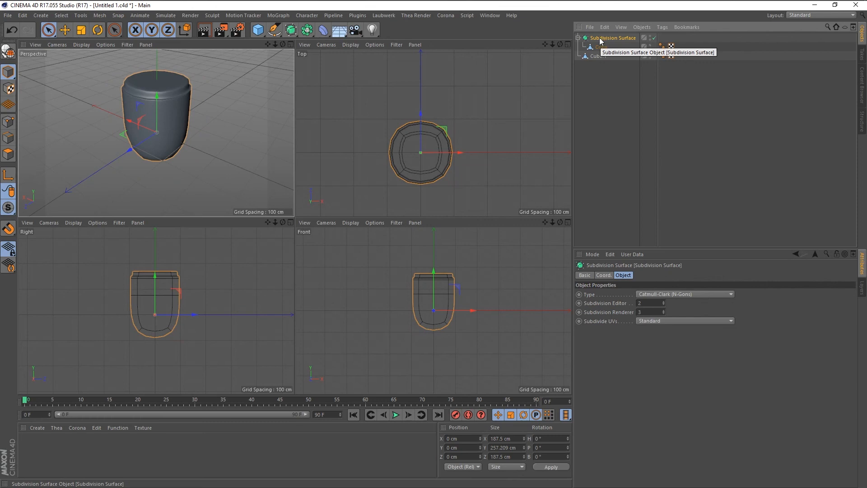
pyautogui.click(664, 301)
pyautogui.click(663, 304)
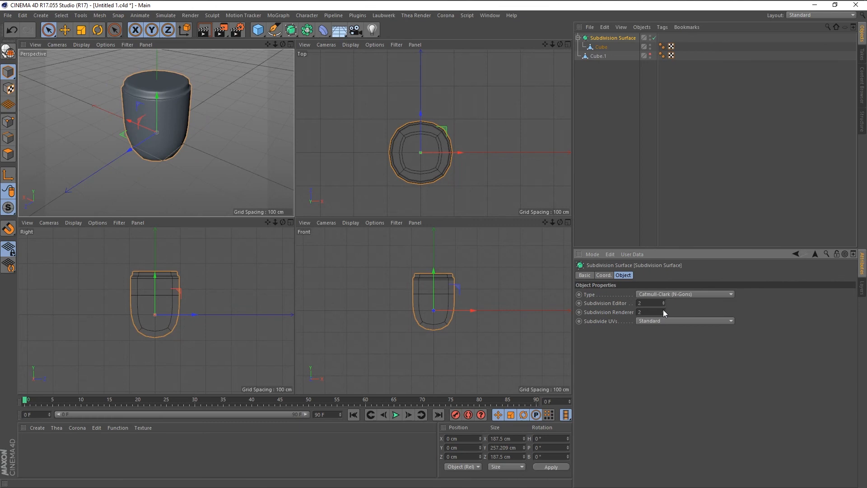
pyautogui.click(664, 302)
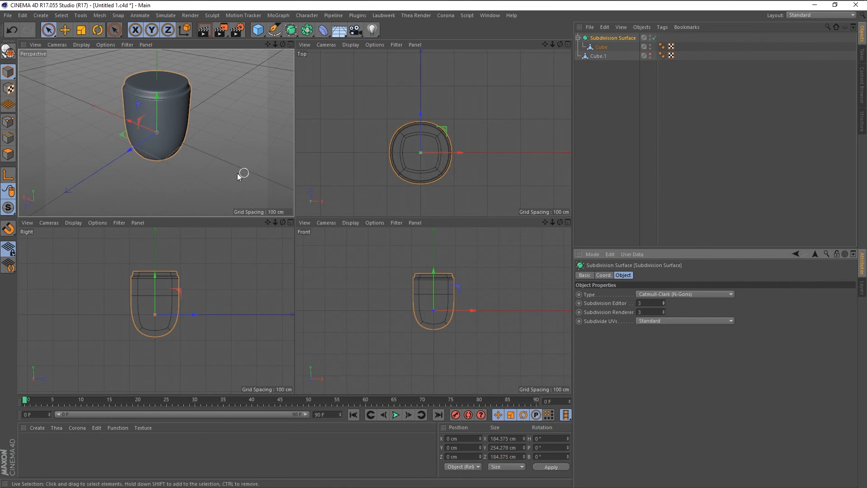
# Toggle the Subdivision Surface on and off repeatedly, leaving it disabled
pyautogui.press('q')
pyautogui.press('q')
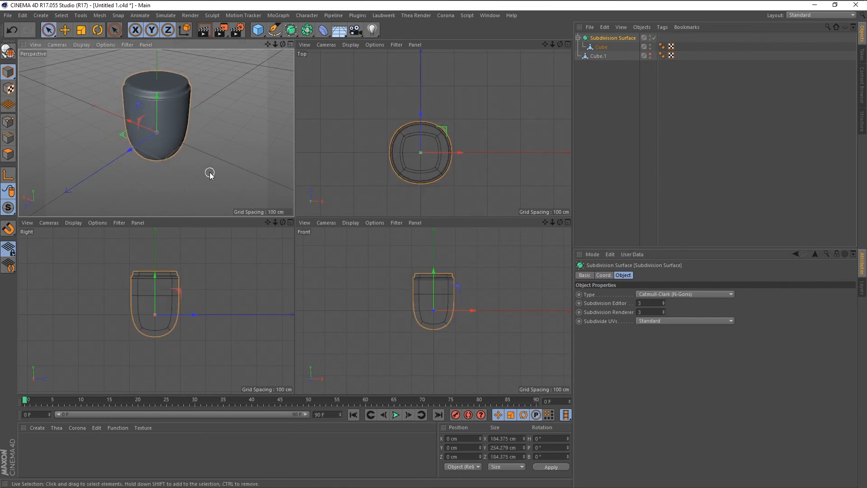
pyautogui.press('q')
pyautogui.press('q')
pyautogui.press('q')
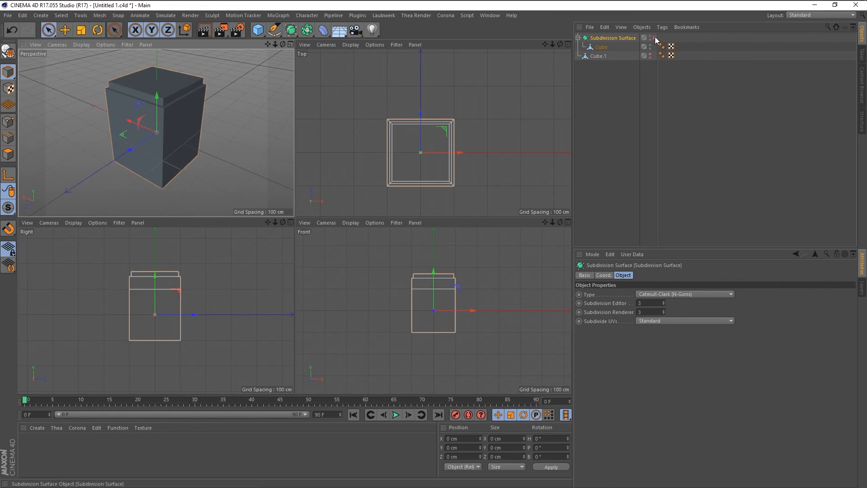
pyautogui.press('q')
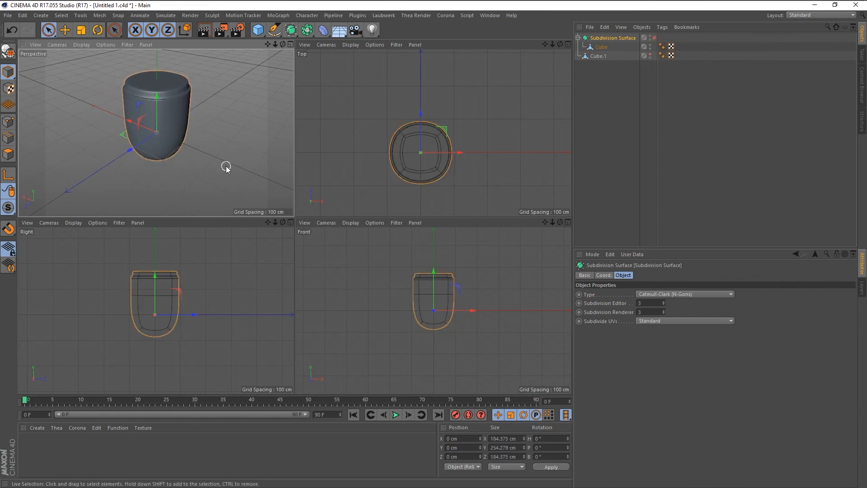
pyautogui.press('q')
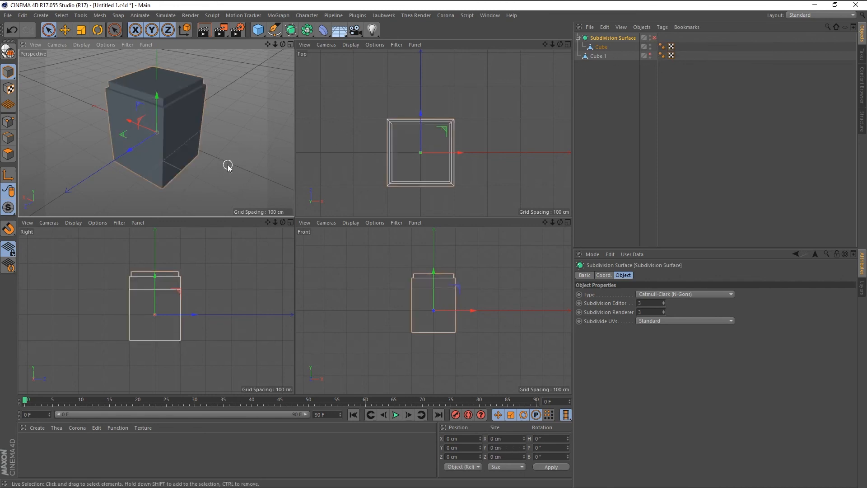
# Make the nested Cube active and switch to Points mode in a maximised perspective view
pyautogui.click(601, 49)
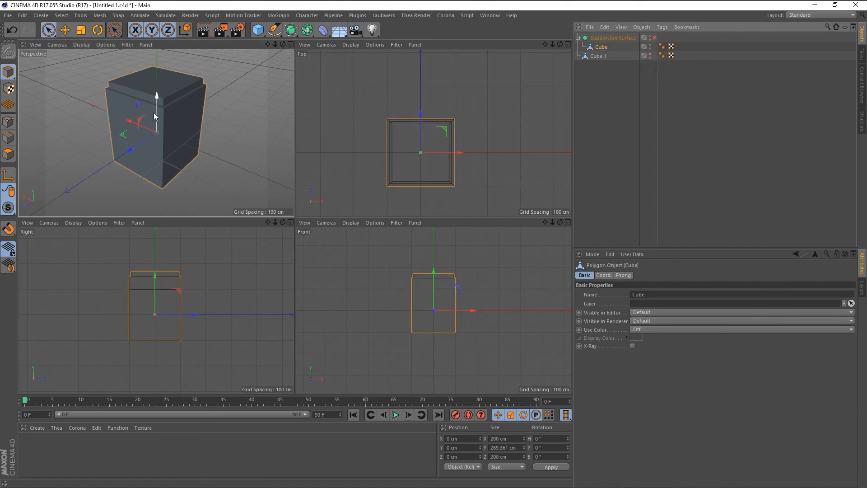
pyautogui.press('Return')
pyautogui.press('Return')
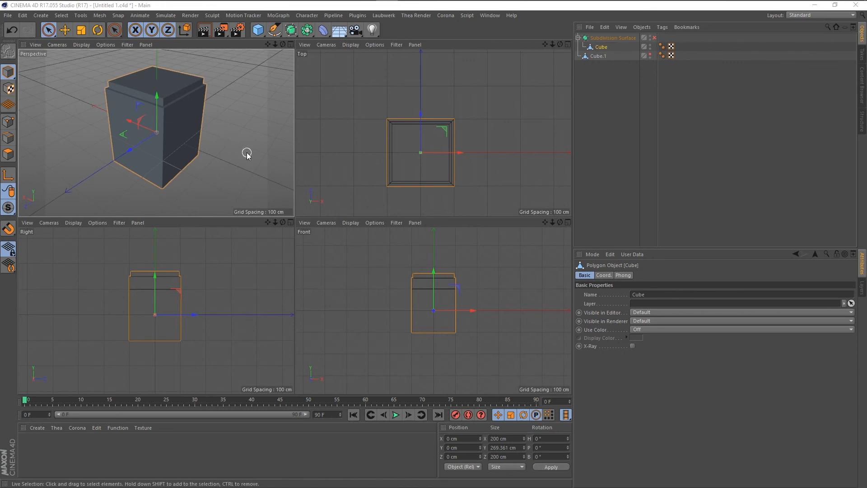
pyautogui.middleClick(239, 180)
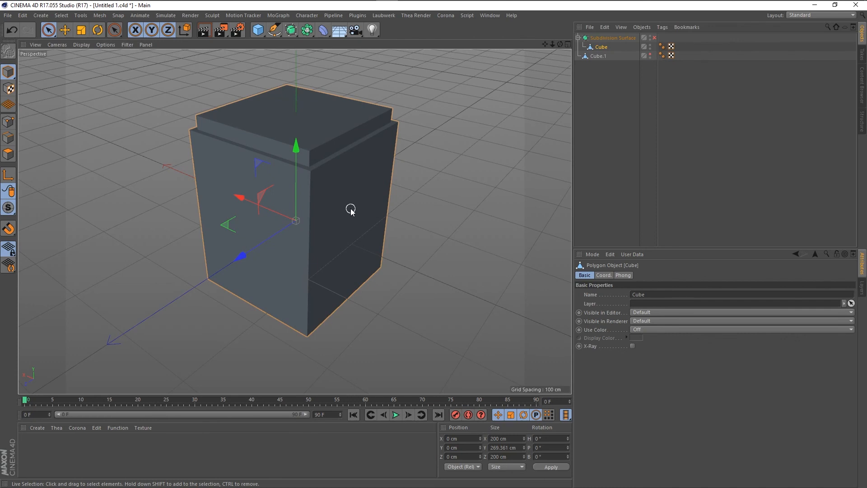
pyautogui.press('Return')
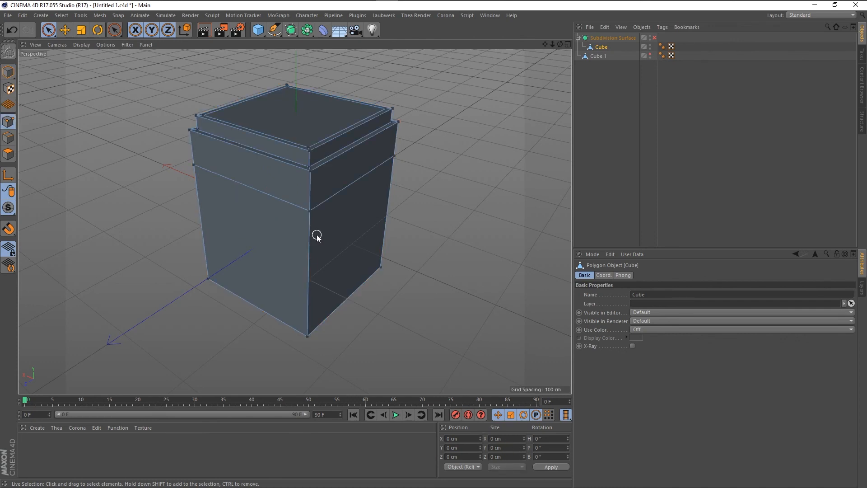
# Select the Cube's lowest front corner point with Rectangle Selection and switch to Edges mode
pyautogui.click(250, 228)
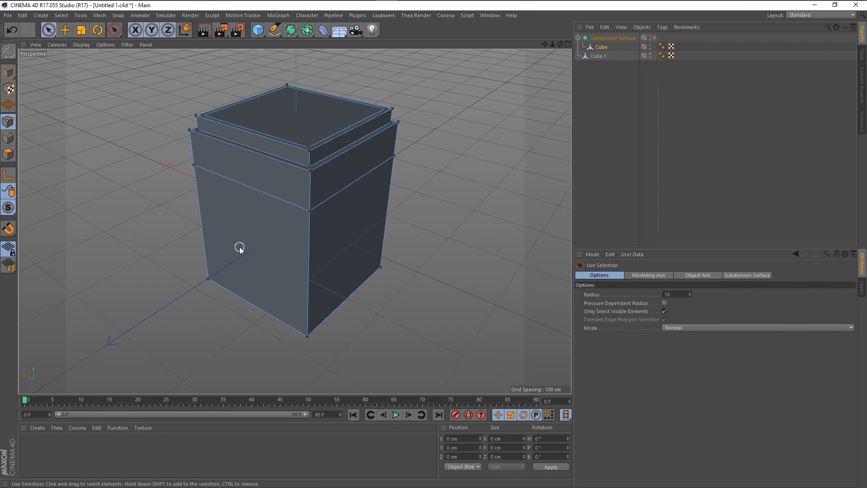
pyautogui.moveTo(241, 246); pyautogui.dragTo(268, 255, button='middle')
pyautogui.press('0')
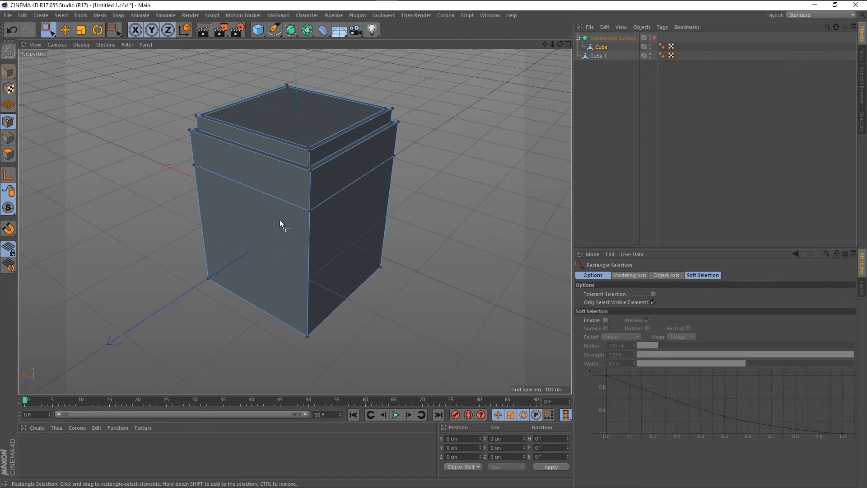
pyautogui.moveTo(294, 322); pyautogui.dragTo(328, 344)
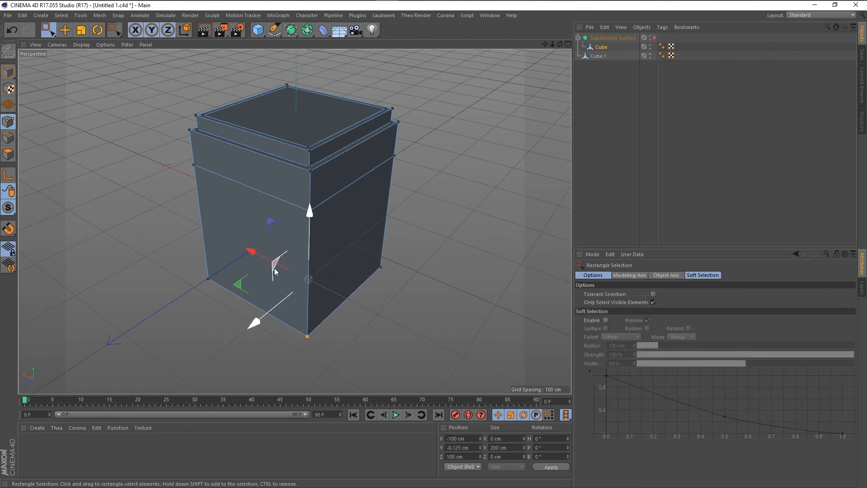
pyautogui.press('Return')
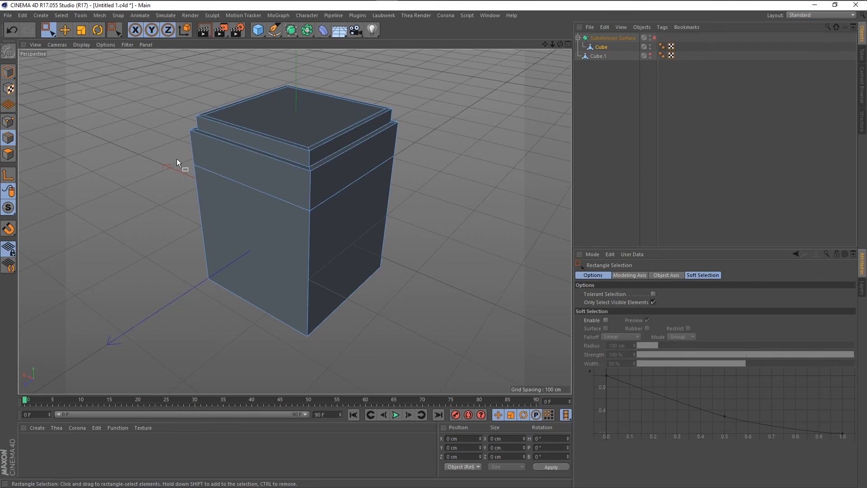
# Select the Cube's lower left vertical edge with Rectangle Selection, and the two lower visible side polygons with Live Selection in Polygons mode
pyautogui.moveTo(177, 159); pyautogui.dragTo(227, 306)
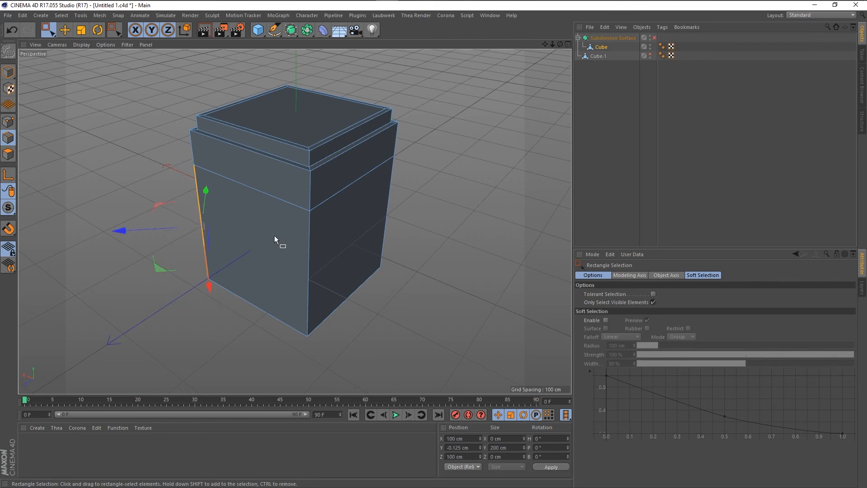
pyautogui.press('Return')
pyautogui.press('9')
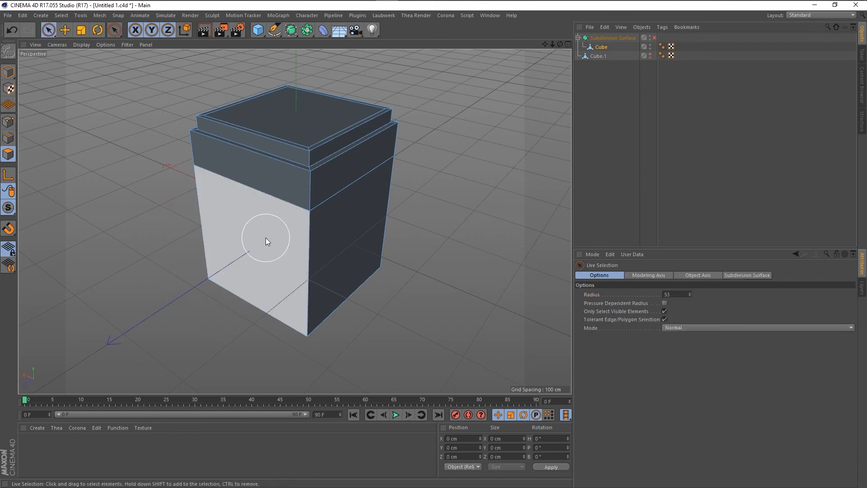
pyautogui.click(261, 239)
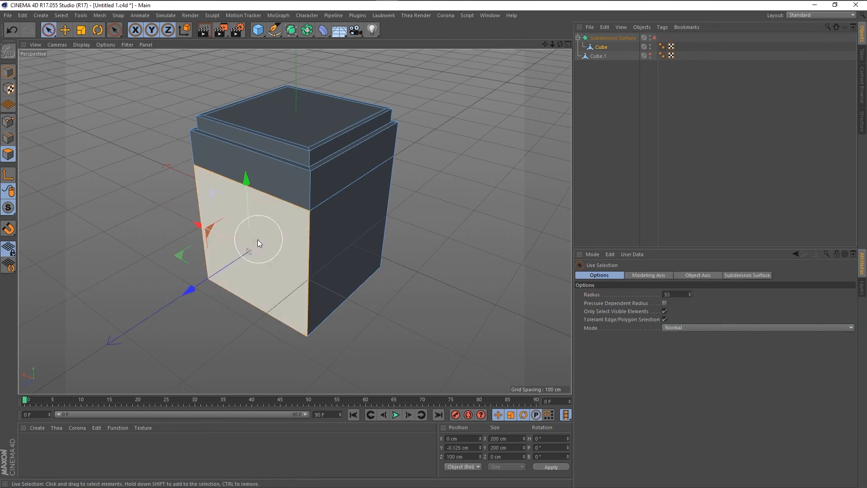
pyautogui.keyDown('shift'); pyautogui.click(344, 237); pyautogui.keyUp('shift')
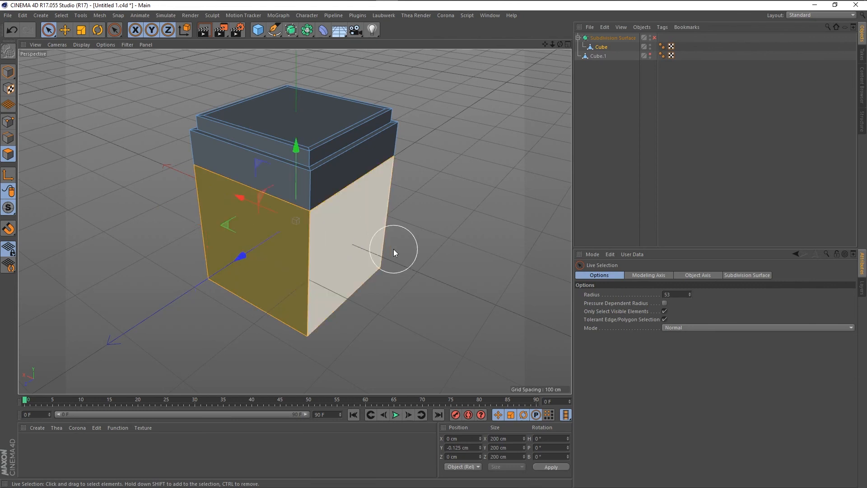
# Select the Cube's bottom right corner point in Points mode, and cycle through the component modes, ending in Polygons mode
pyautogui.press('Return')
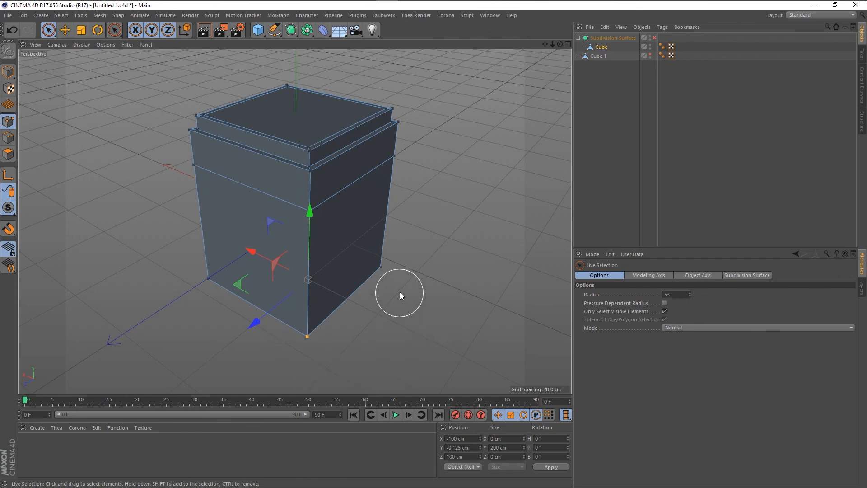
pyautogui.click(384, 291)
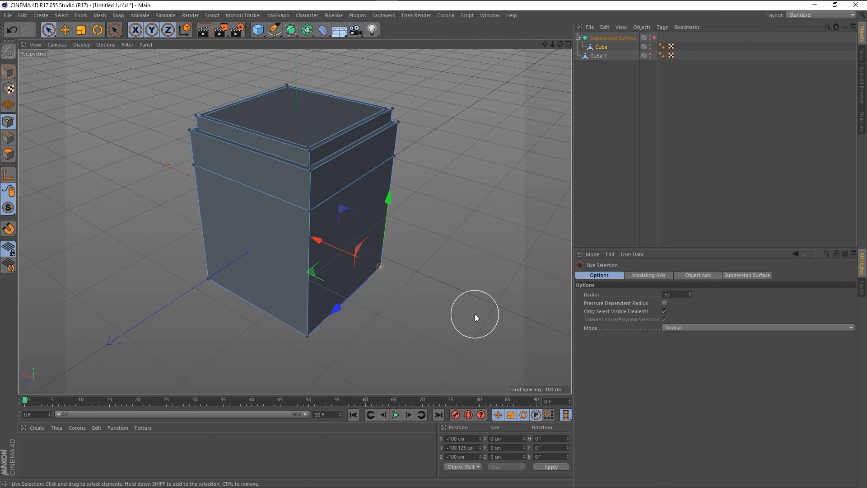
pyautogui.press('Return')
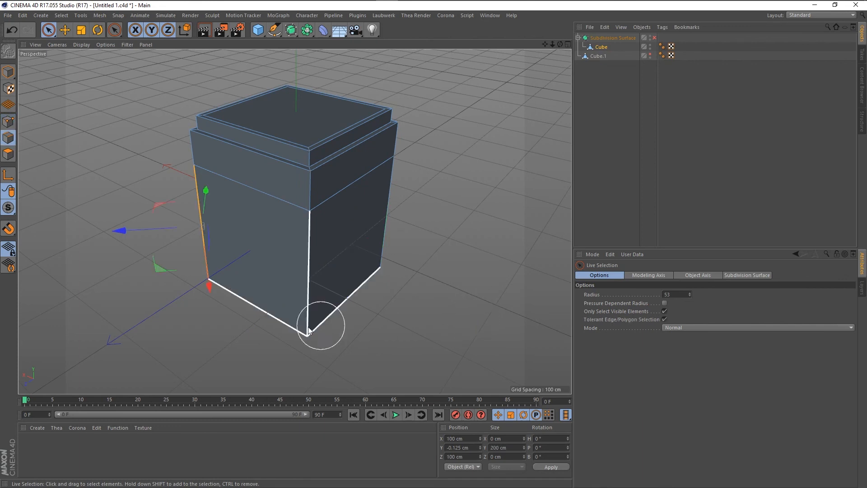
pyautogui.press('Return')
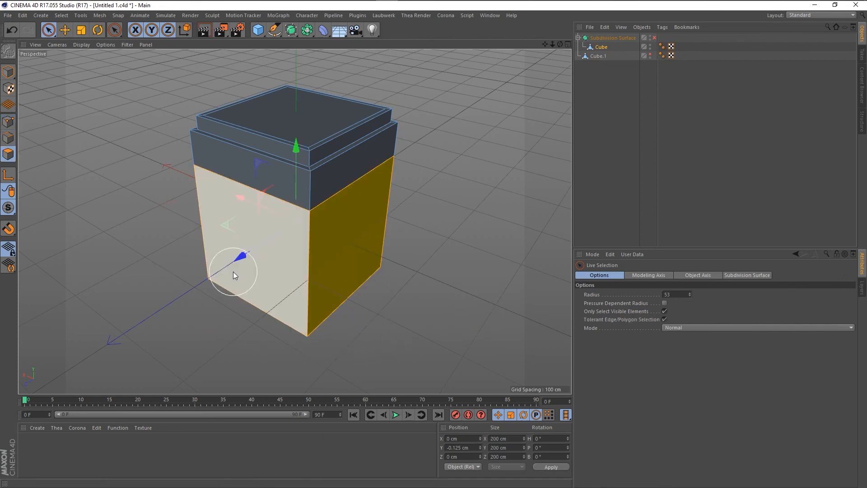
pyautogui.press('Return')
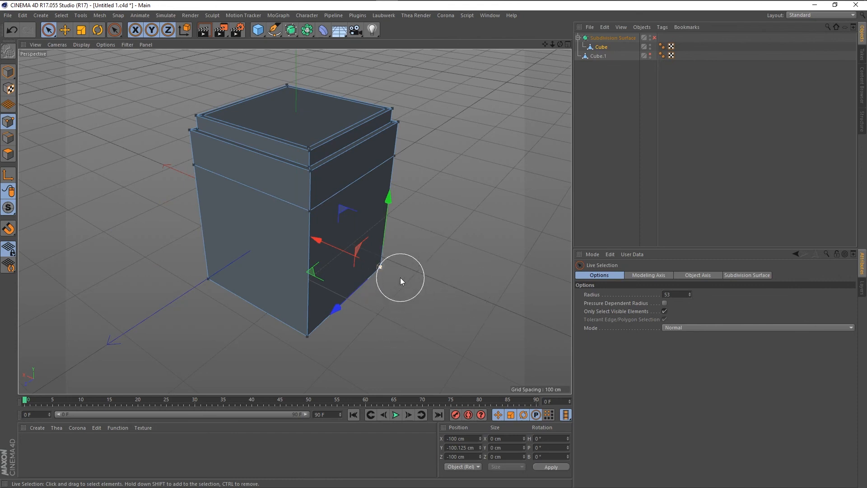
pyautogui.press('Return')
pyautogui.press('Return')
pyautogui.press('Return')
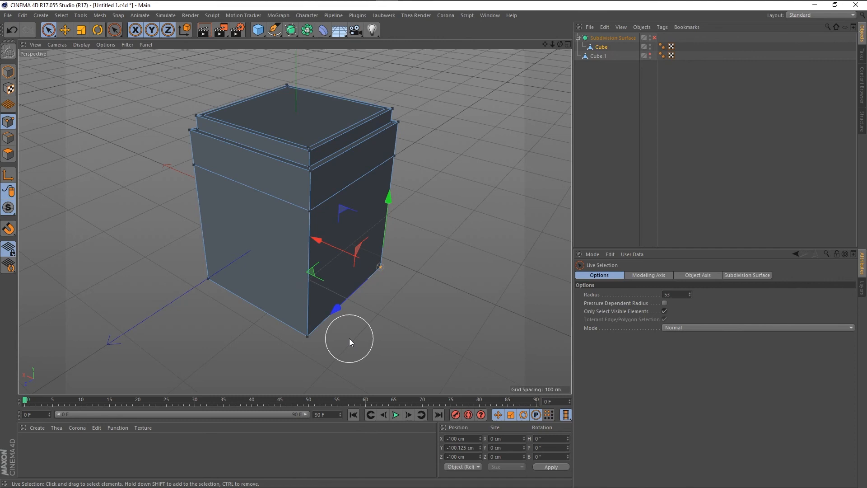
pyautogui.press('Return')
pyautogui.press('Return')
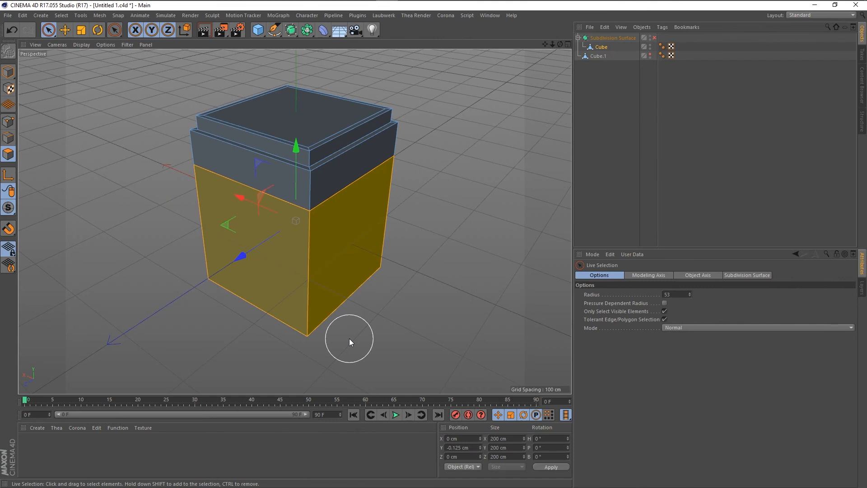
# Try a Line-mode Knife cut across the two selected lower side polygons and undo it
pyautogui.press('k')
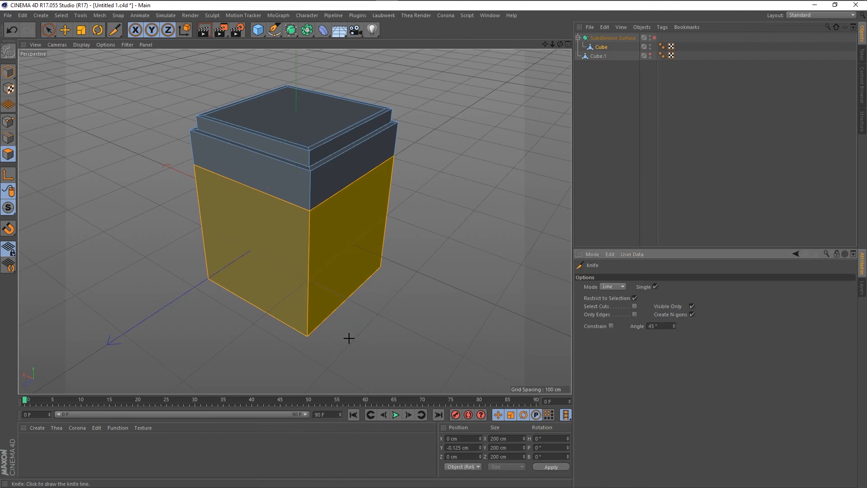
pyautogui.click(455, 218)
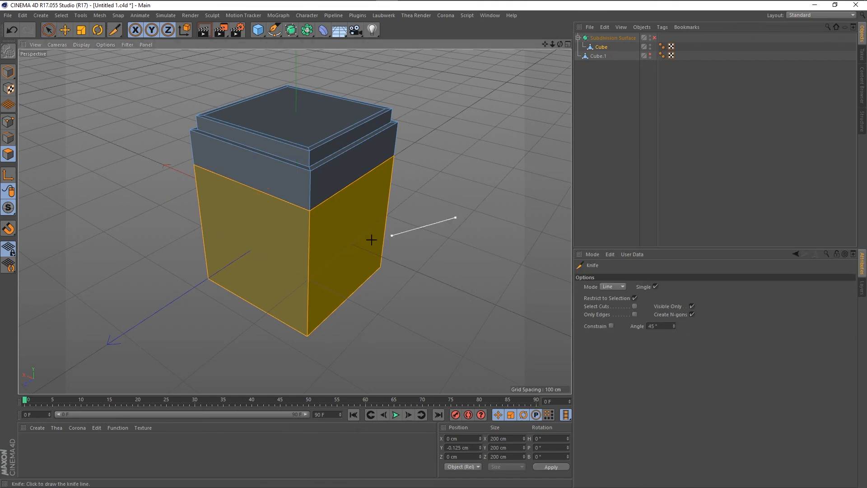
pyautogui.click(104, 248)
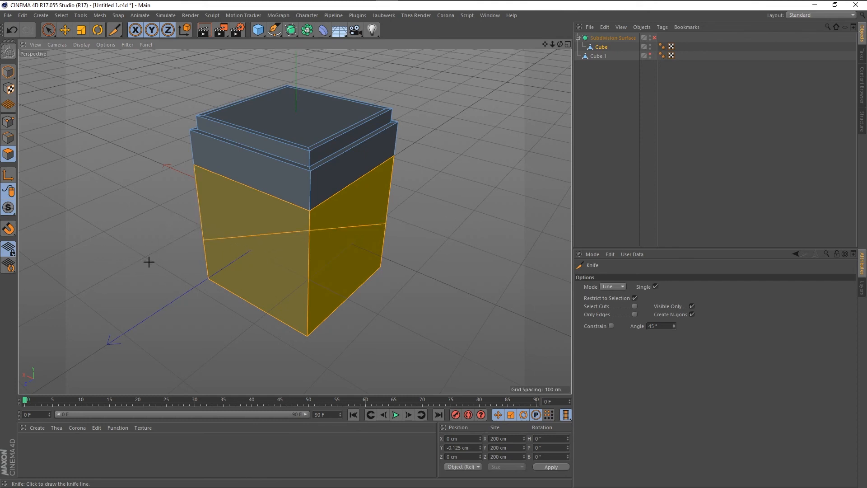
pyautogui.moveTo(149, 262)
pyautogui.keyDown('alt'); pyautogui.mouseDown()
pyautogui.moveTo(264, 298)
pyautogui.moveTo(408, 199)
pyautogui.moveTo(426, 114)
pyautogui.moveTo(290, 129)
pyautogui.moveTo(232, 217)
pyautogui.moveTo(212, 277)
pyautogui.mouseUp(); pyautogui.keyUp('alt')
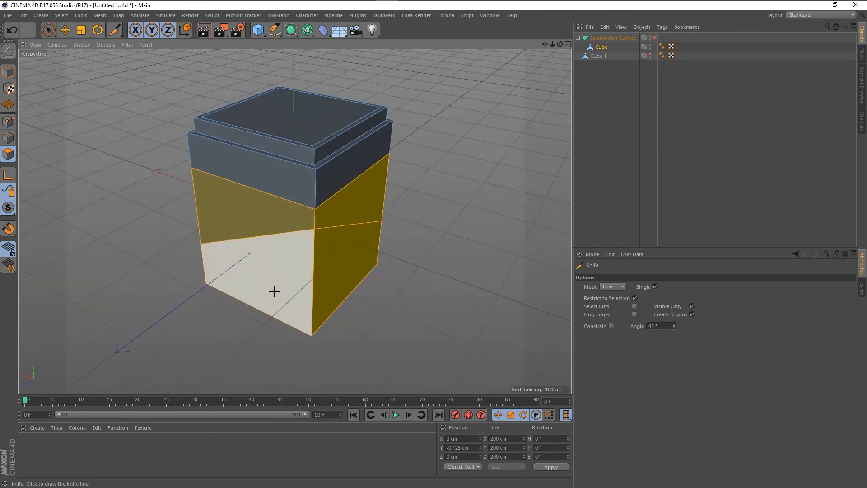
pyautogui.hotkey('ctrl', 'z')
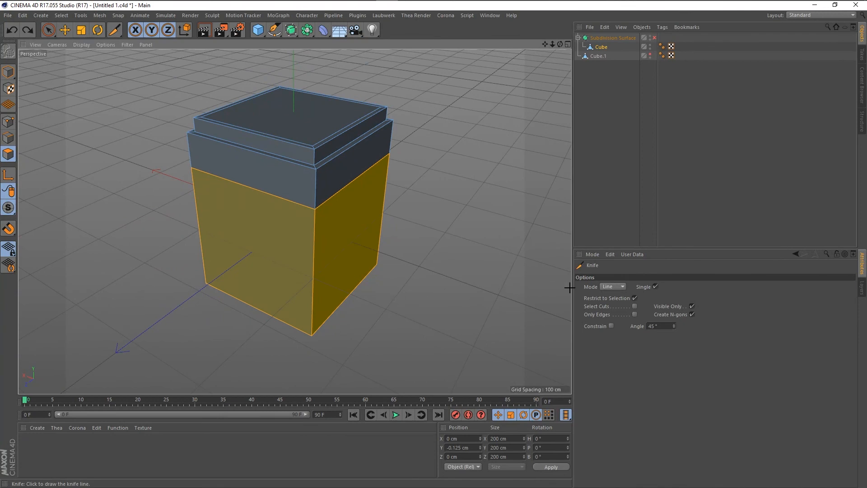
# Set the Knife to Loop mode and cut a horizontal loop near the middle of the selected lower side polygons
pyautogui.click(612, 287)
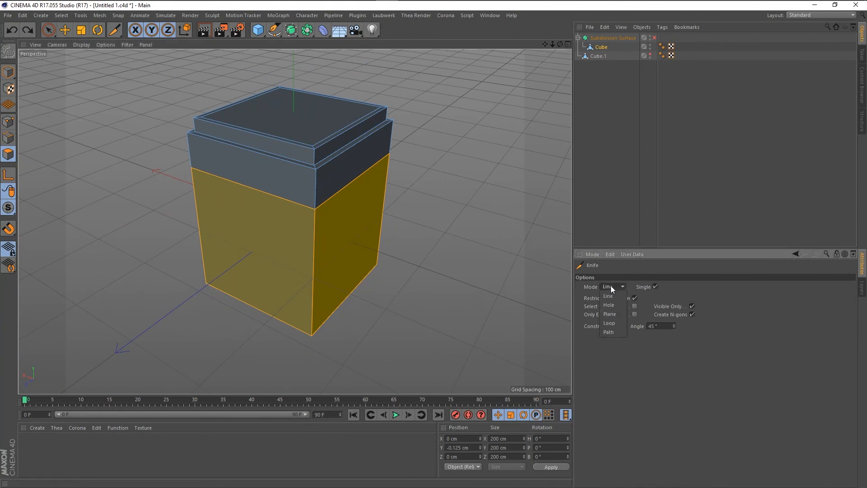
pyautogui.click(610, 323)
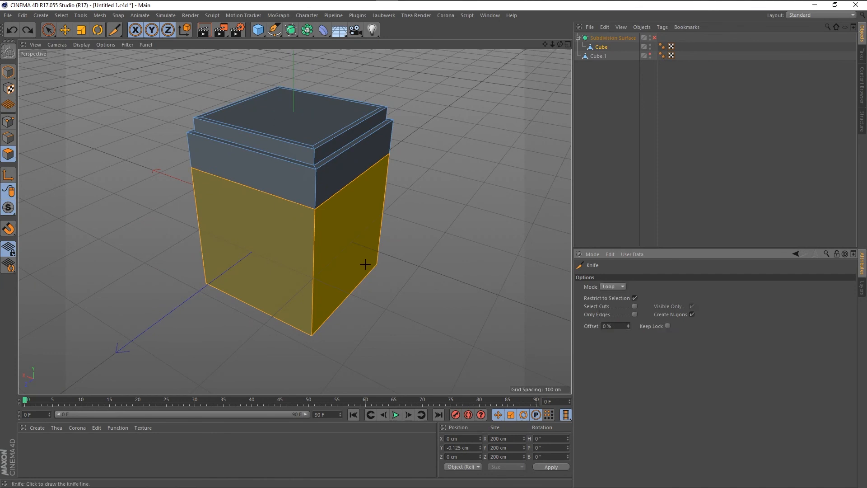
pyautogui.click(315, 265)
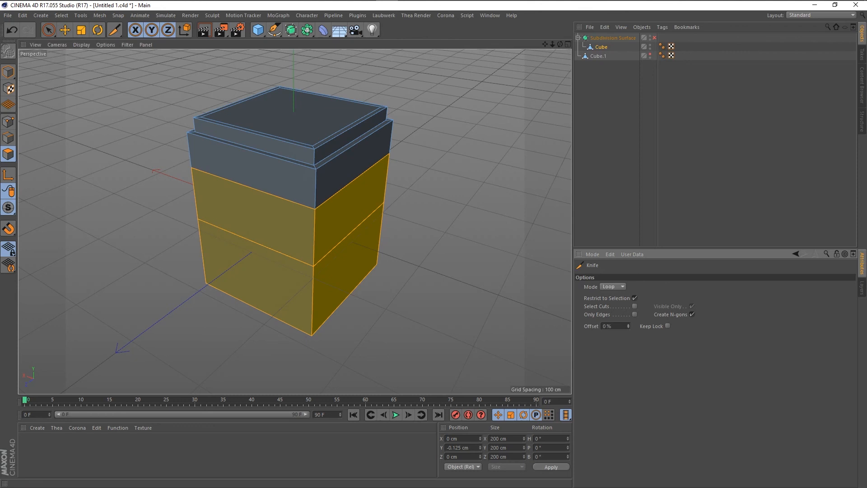
pyautogui.moveTo(628, 325); pyautogui.dragTo(581, 330)
pyautogui.moveTo(432, 327)
pyautogui.keyDown('alt'); pyautogui.mouseDown()
pyautogui.moveTo(408, 308)
pyautogui.moveTo(316, 313)
pyautogui.moveTo(514, 306)
pyautogui.moveTo(486, 315)
pyautogui.moveTo(263, 321)
pyautogui.moveTo(408, 321)
pyautogui.moveTo(460, 331)
pyautogui.moveTo(441, 323)
pyautogui.moveTo(465, 321)
pyautogui.moveTo(400, 318)
pyautogui.mouseUp(); pyautogui.keyUp('alt')
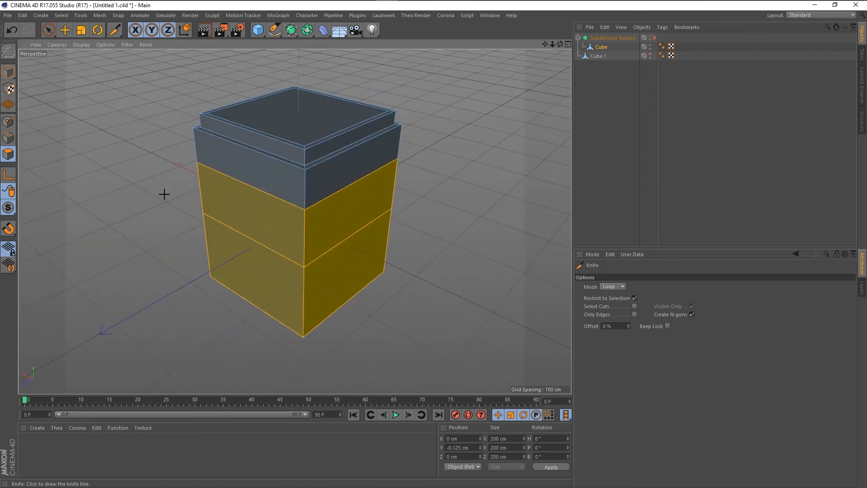
# Use Rectangle Selection to select the lowest polygon on the Cube's left visible side
pyautogui.press('0')
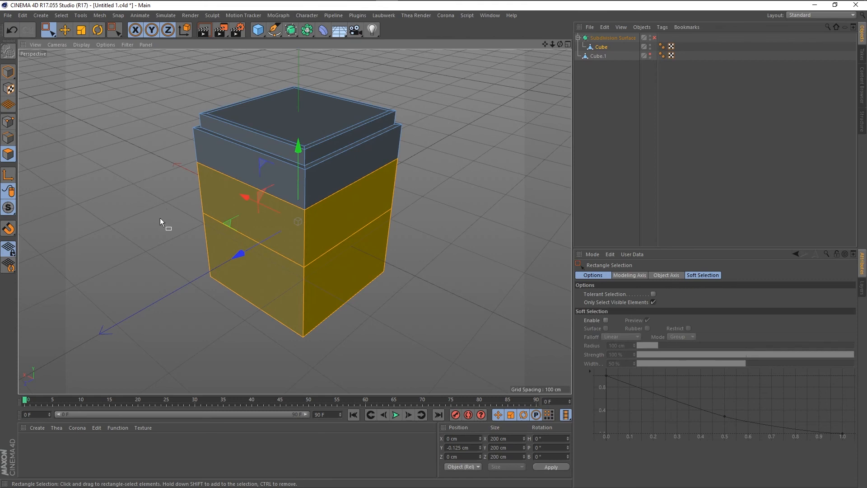
pyautogui.moveTo(157, 99); pyautogui.dragTo(218, 168)
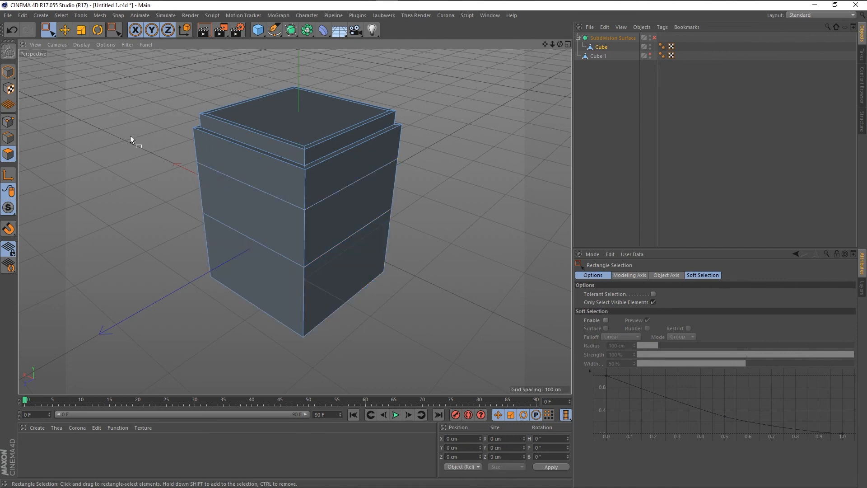
pyautogui.moveTo(87, 145); pyautogui.dragTo(161, 247)
pyautogui.moveTo(180, 207); pyautogui.dragTo(368, 348)
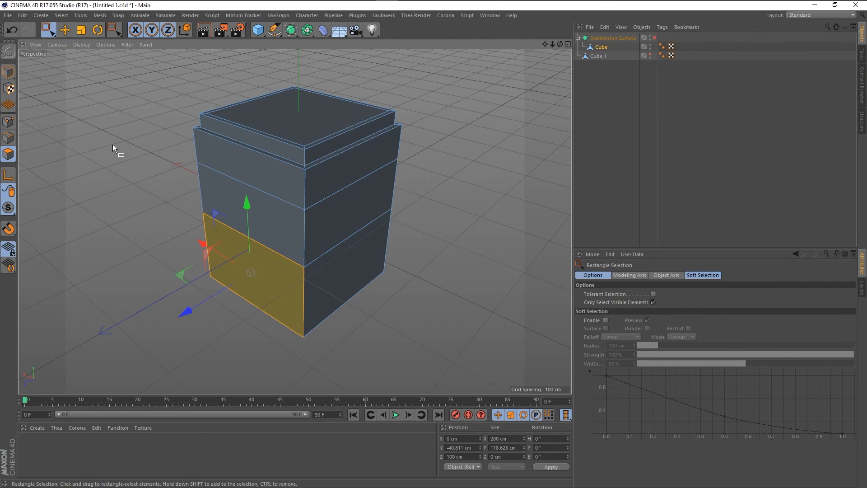
pyautogui.moveTo(113, 145); pyautogui.dragTo(359, 334)
# Clear the polygon selection with Live Selection and reduce its brush radius to 9
pyautogui.press('9')
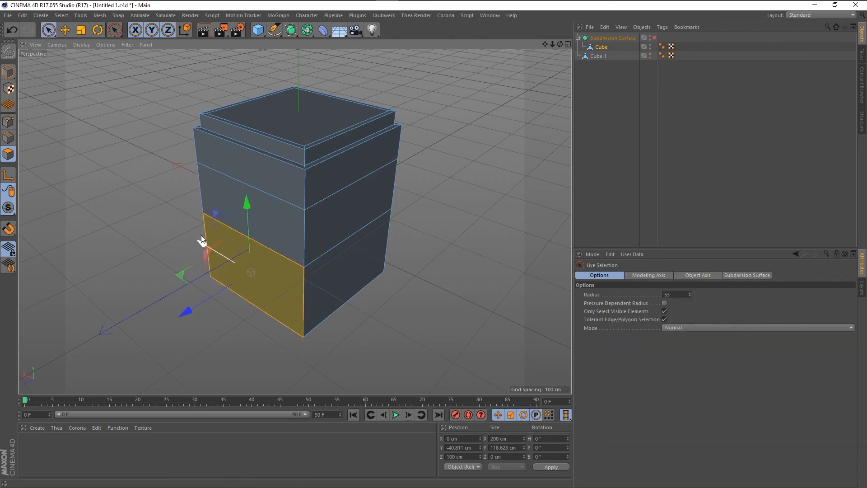
pyautogui.click(145, 206)
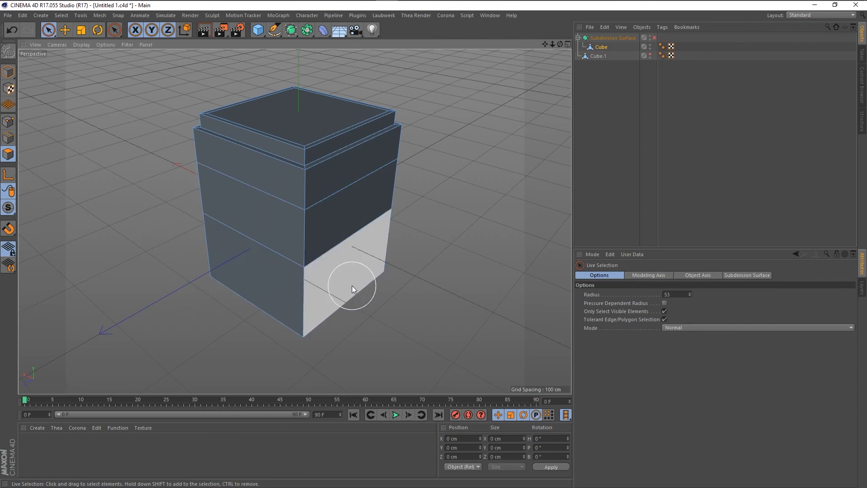
pyautogui.moveTo(352, 286); pyautogui.dragTo(336, 285, button='middle')
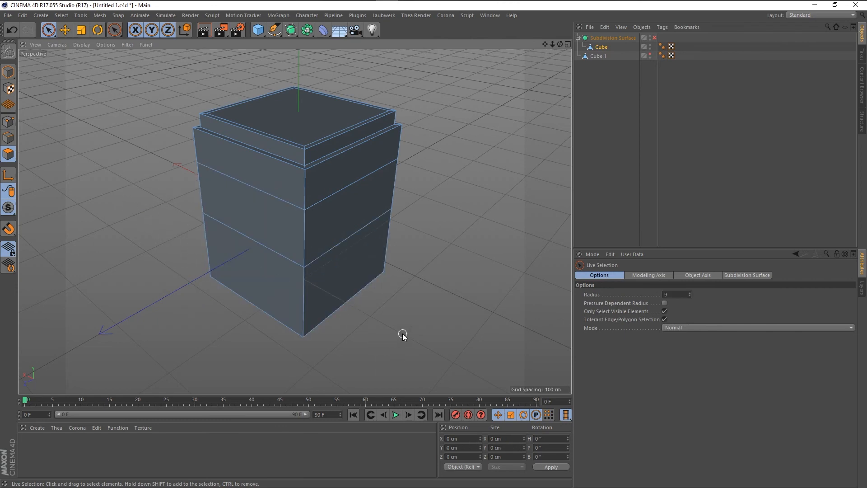
# Cut a second horizontal Knife loop just above the existing loop cut and check it from the Cube's other side
pyautogui.press('k')
pyautogui.press('l')
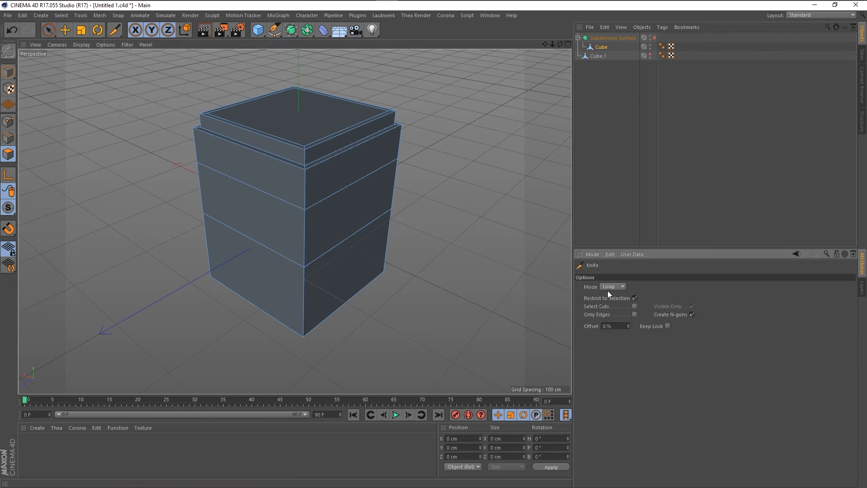
pyautogui.click(306, 243)
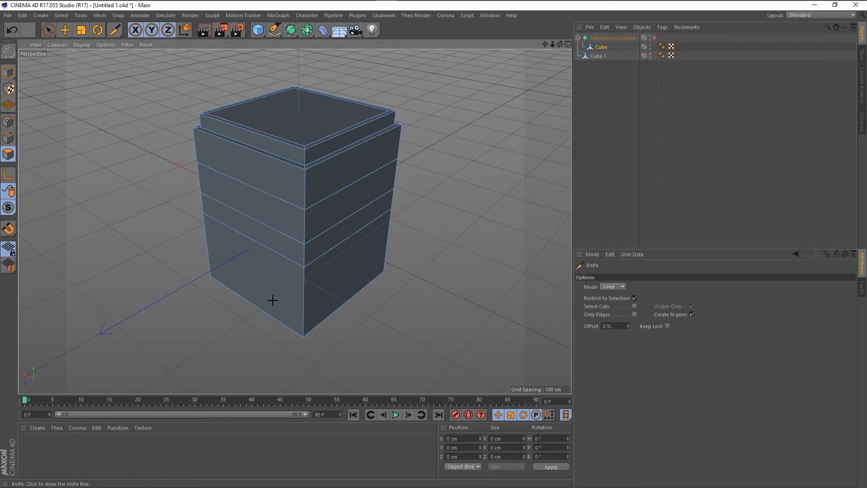
pyautogui.keyDown('alt'); pyautogui.moveTo(206, 324); pyautogui.dragTo(283, 313); pyautogui.keyUp('alt')
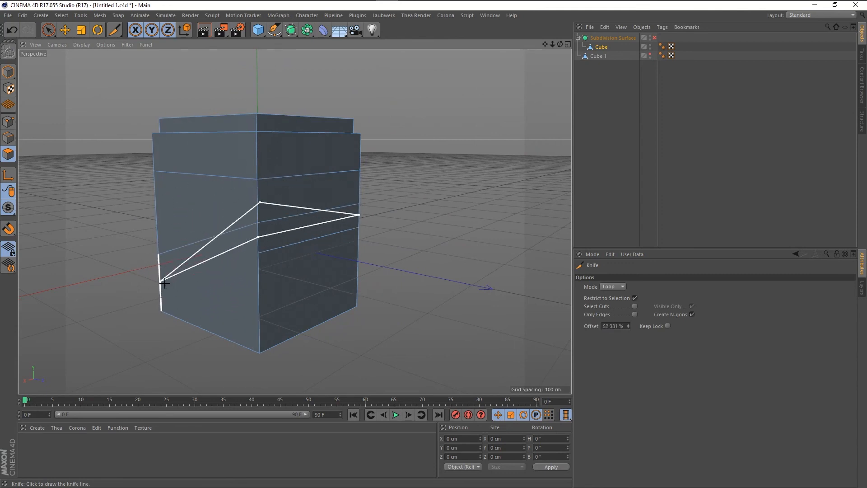
# Undo both Knife loop cuts and the deselection, bringing back the selected lower side polygons
pyautogui.hotkey('ctrl', 'z')
pyautogui.hotkey('ctrl', 'z')
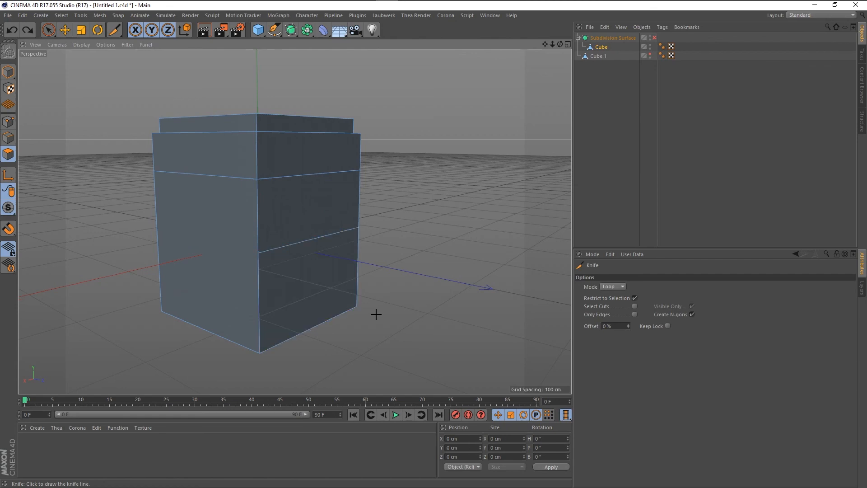
pyautogui.hotkey('ctrl', 'y')
pyautogui.hotkey('ctrl', 'z')
pyautogui.hotkey('ctrl', 'z')
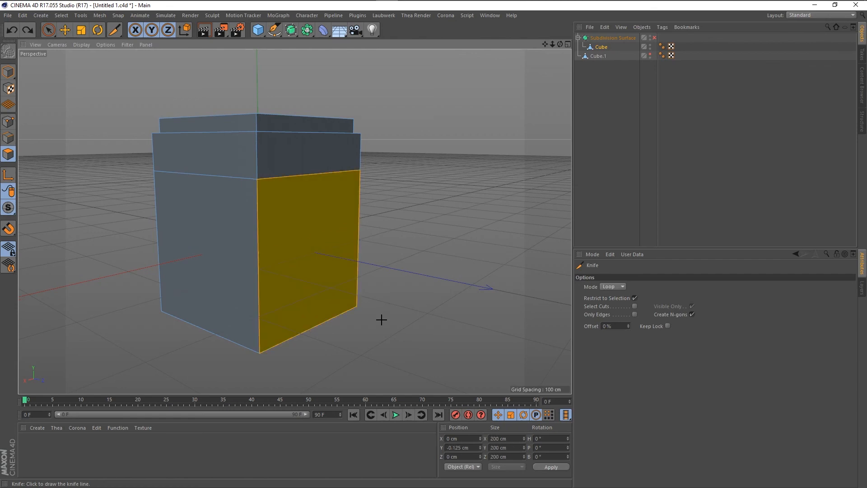
# Inspect the extent of the polygon selection around the Cube, and redo the first loop cut and the deselection
pyautogui.moveTo(414, 319)
pyautogui.keyDown('alt'); pyautogui.mouseDown()
pyautogui.moveTo(267, 334)
pyautogui.moveTo(338, 332)
pyautogui.moveTo(281, 312)
pyautogui.moveTo(225, 329)
pyautogui.moveTo(346, 335)
pyautogui.moveTo(315, 333)
pyautogui.mouseUp(); pyautogui.keyUp('alt')
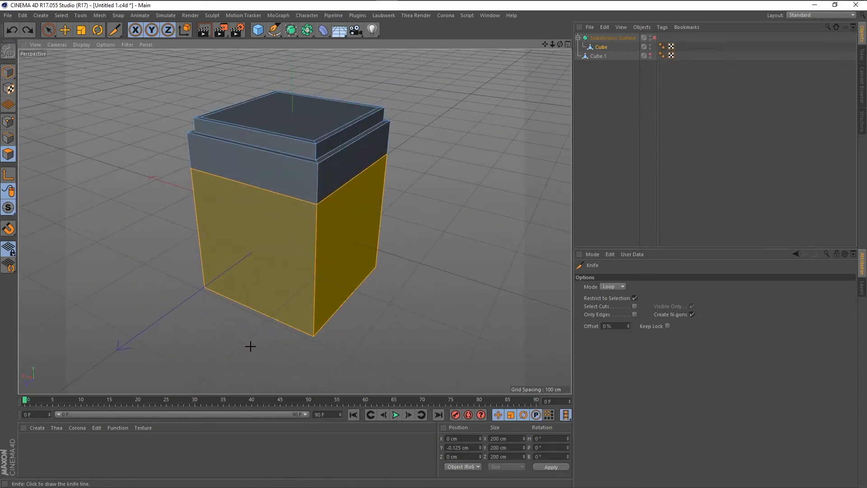
pyautogui.keyDown('alt'); pyautogui.moveTo(250, 346); pyautogui.dragTo(374, 316); pyautogui.keyUp('alt')
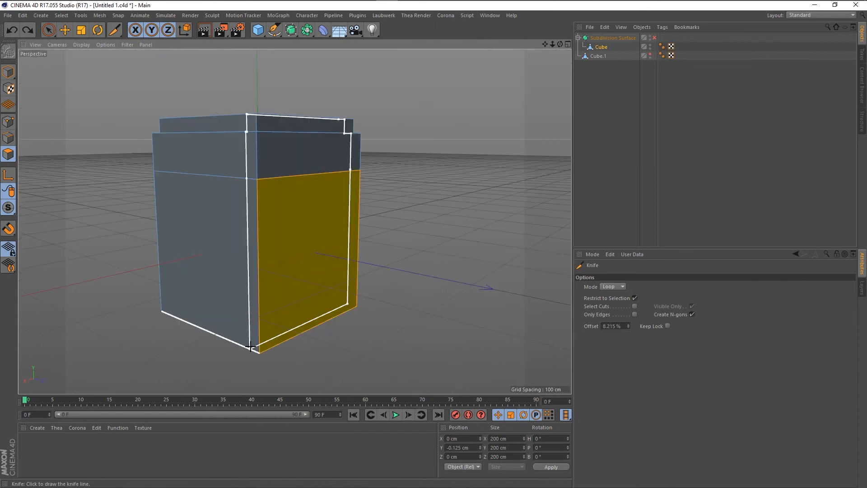
pyautogui.keyDown('alt'); pyautogui.moveTo(250, 346); pyautogui.dragTo(316, 325); pyautogui.keyUp('alt')
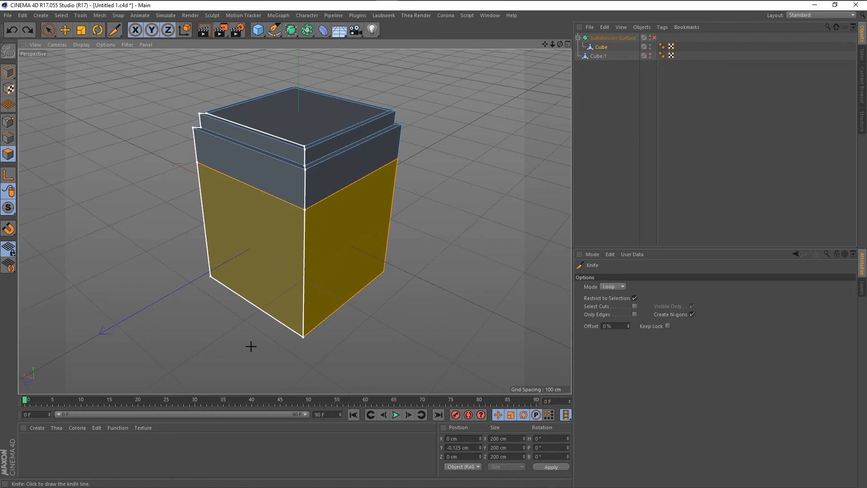
pyautogui.hotkey('ctrl', 'y')
pyautogui.hotkey('ctrl', 'y')
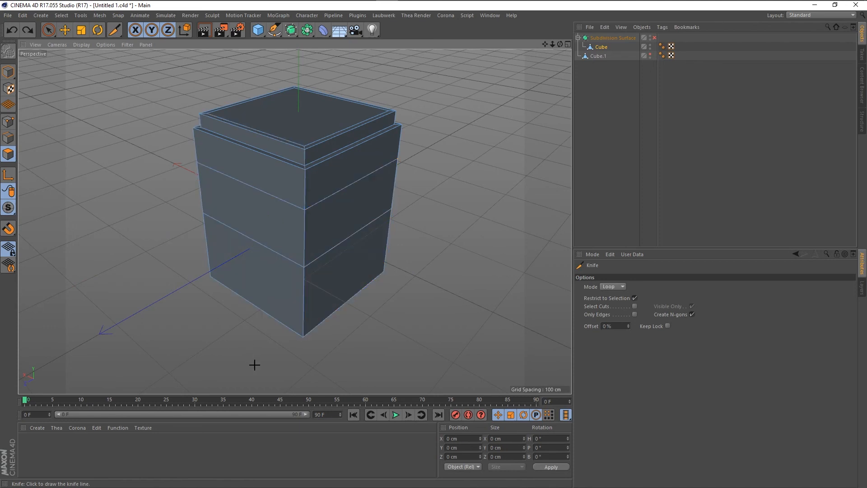
# Undo the lower horizontal Knife loop cut and the deselection, and clear the restored polygon selection again with Live Selection
pyautogui.hotkey('ctrl', 'z')
pyautogui.hotkey('ctrl', 'z')
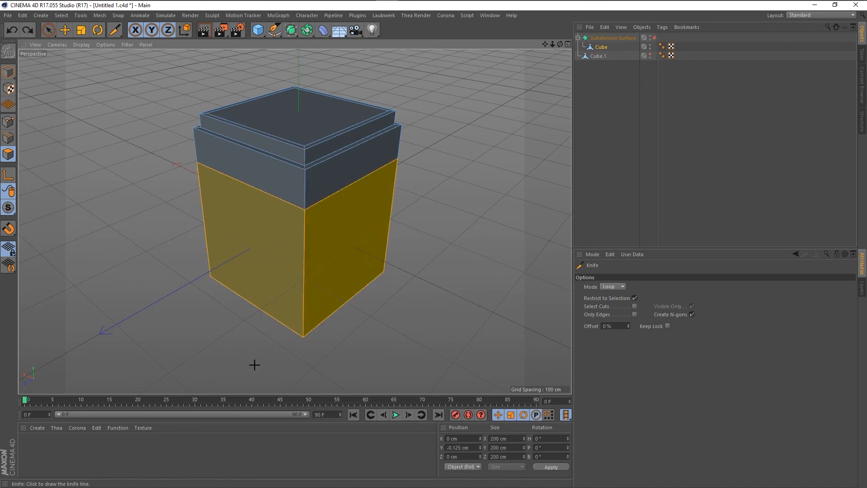
pyautogui.keyDown('alt'); pyautogui.moveTo(286, 351); pyautogui.dragTo(316, 327); pyautogui.keyUp('alt')
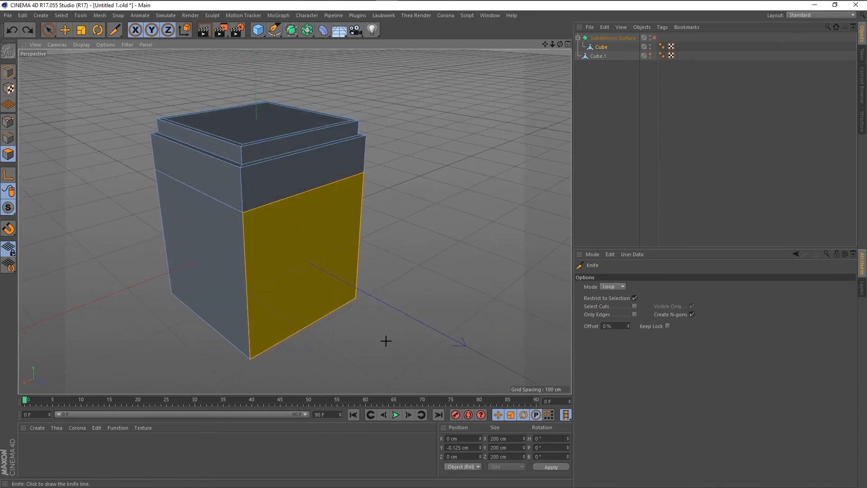
pyautogui.press('space')
pyautogui.click(431, 249)
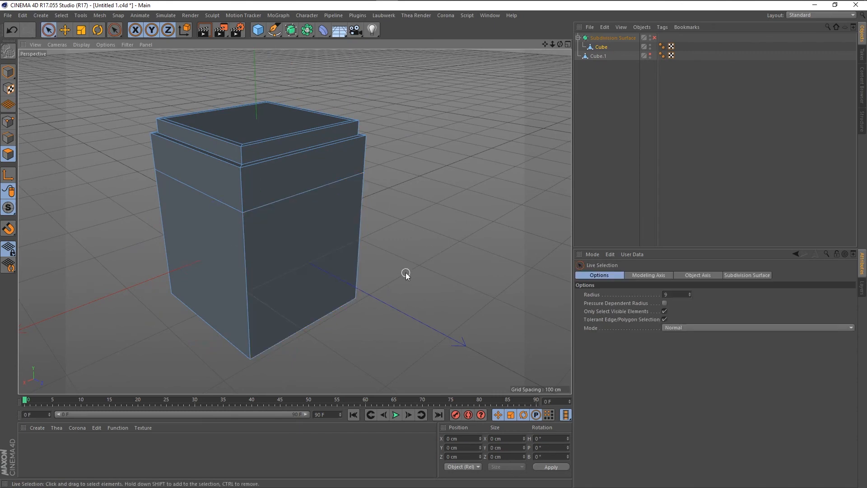
# Try a vertical Knife loop cut through the Cube's top and sides, preview further horizontal loops beside it, and undo the cut
pyautogui.press('space')
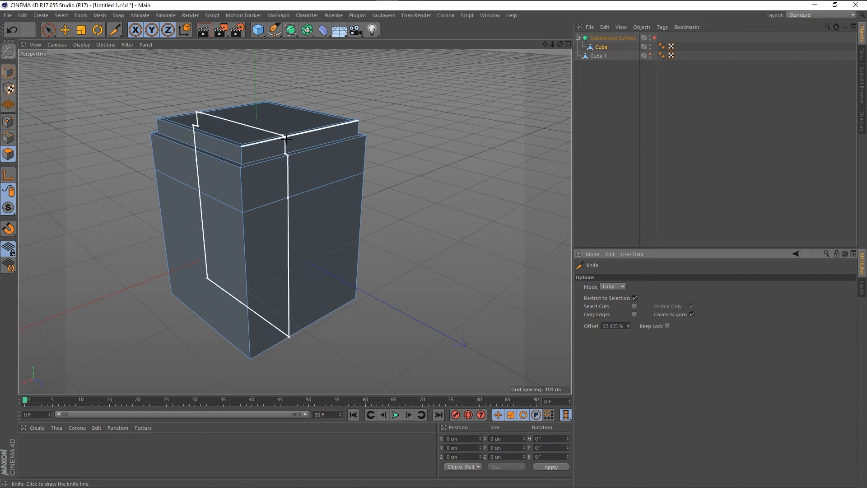
pyautogui.scroll(3, 286, 139)
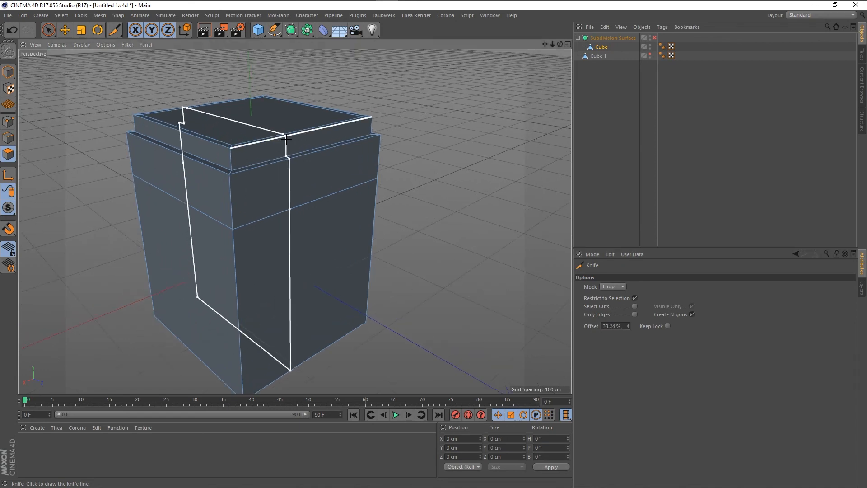
pyautogui.click(306, 133)
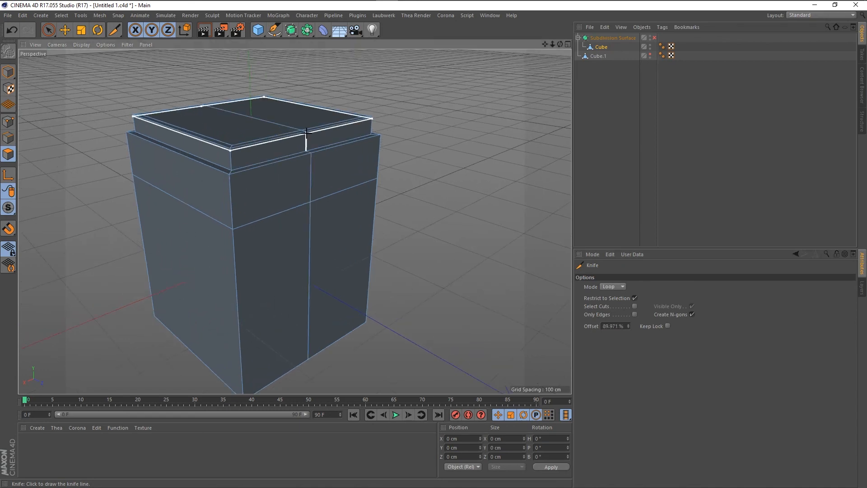
pyautogui.scroll(-2, 306, 132)
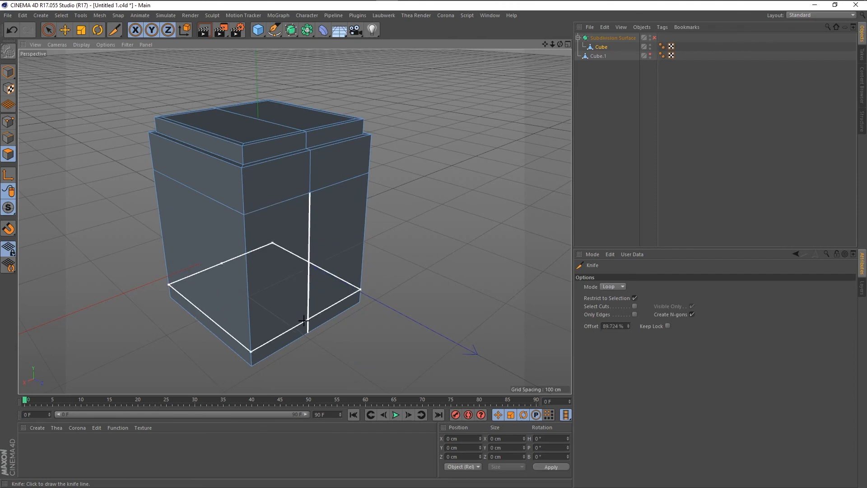
pyautogui.hotkey('ctrl', 'z')
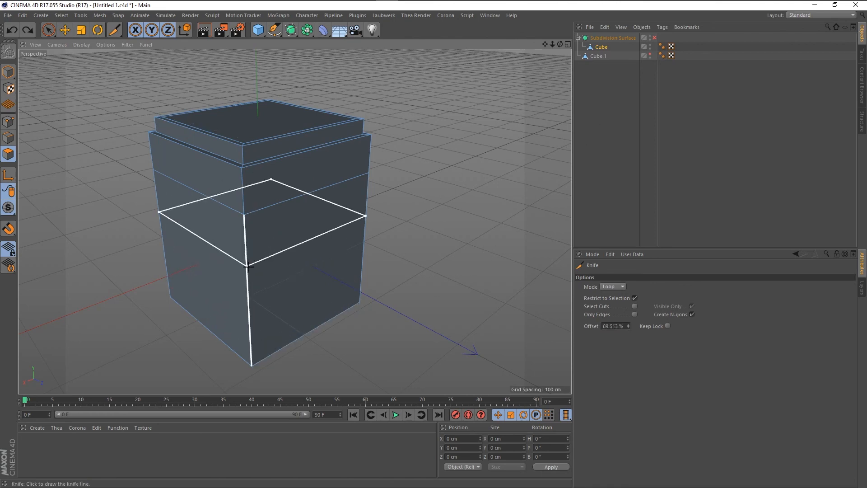
# Turn on Subdivision Surface smoothing and cut Knife loops just above the Cube's bottom edge and around its raised top section
pyautogui.press('q')
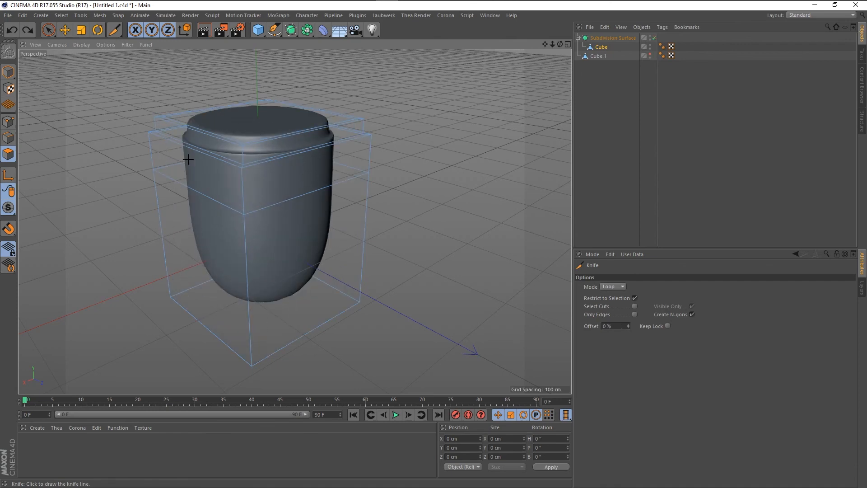
pyautogui.click(250, 354)
pyautogui.moveTo(325, 356)
pyautogui.keyDown('alt'); pyautogui.mouseDown()
pyautogui.moveTo(285, 343)
pyautogui.moveTo(295, 313)
pyautogui.moveTo(333, 351)
pyautogui.moveTo(329, 364)
pyautogui.moveTo(340, 375)
pyautogui.moveTo(321, 345)
pyautogui.mouseUp(); pyautogui.keyUp('alt')
pyautogui.scroll(2, 251, 157)
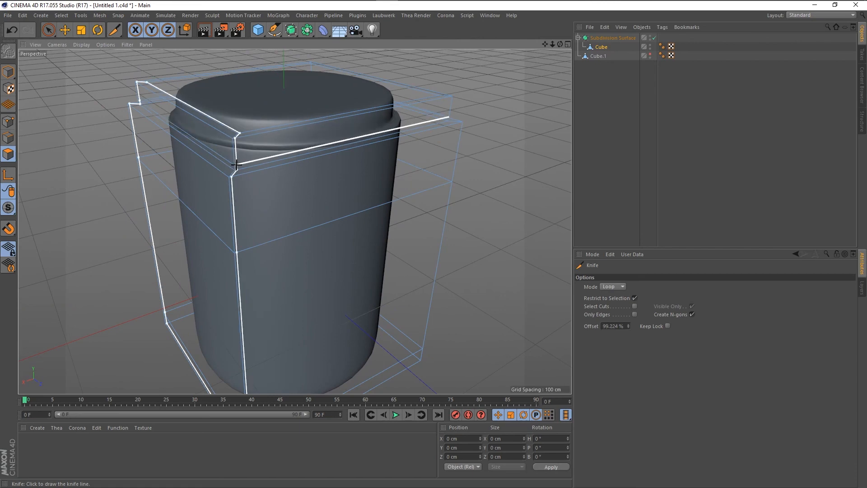
pyautogui.scroll(3, 236, 164)
pyautogui.keyDown('alt'); pyautogui.moveTo(231, 188); pyautogui.dragTo(275, 232); pyautogui.keyUp('alt')
pyautogui.click(259, 106)
# Compare the Cube with Subdivision Surface smoothing off and on, examining the rim and the rounded bottom from several angles
pyautogui.scroll(-3, 258, 209)
pyautogui.scroll(-3, 198, 225)
pyautogui.scroll(-3, 350, 203)
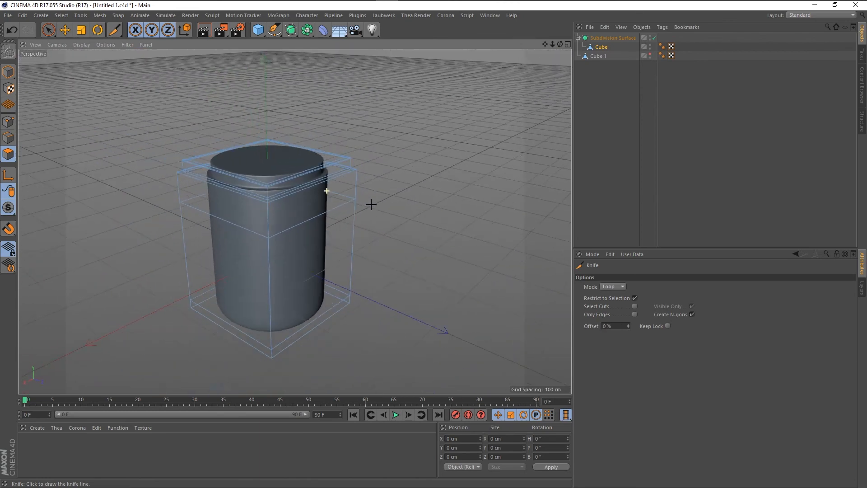
pyautogui.keyDown('alt'); pyautogui.moveTo(371, 204); pyautogui.dragTo(239, 253); pyautogui.keyUp('alt')
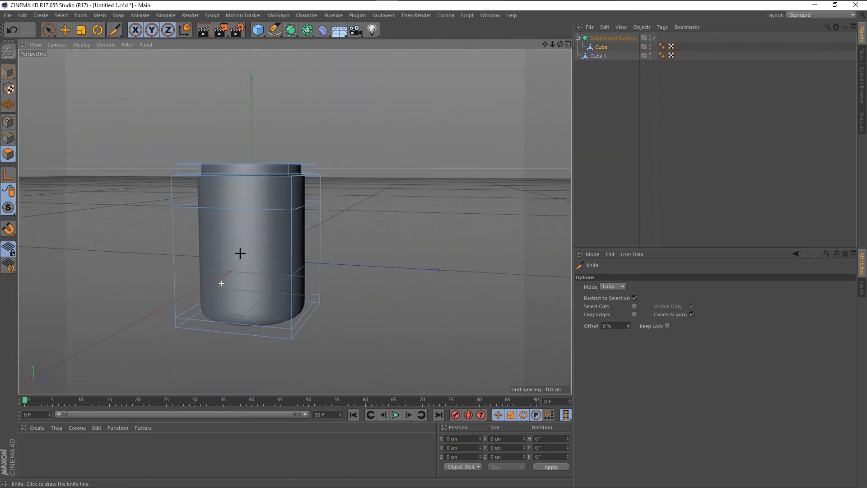
pyautogui.scroll(4, 220, 349)
pyautogui.press('q')
pyautogui.scroll(-3, 253, 359)
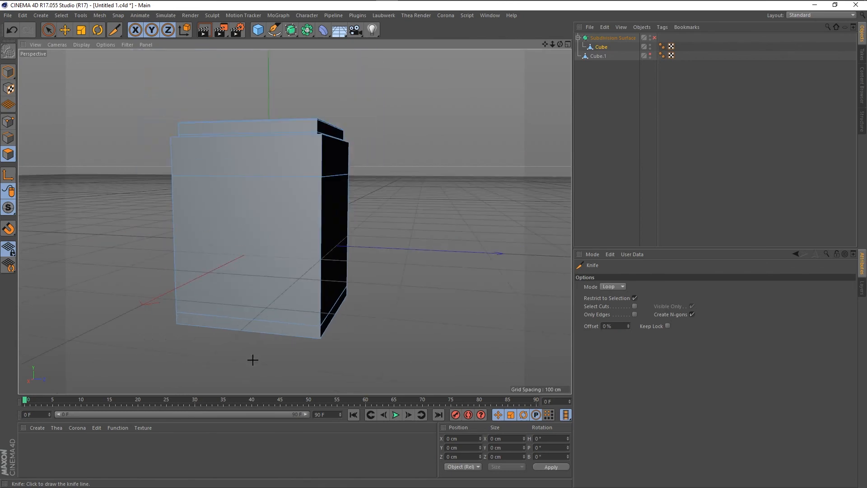
pyautogui.press('q')
pyautogui.press('q')
pyautogui.press('q')
pyautogui.scroll(2, 277, 299)
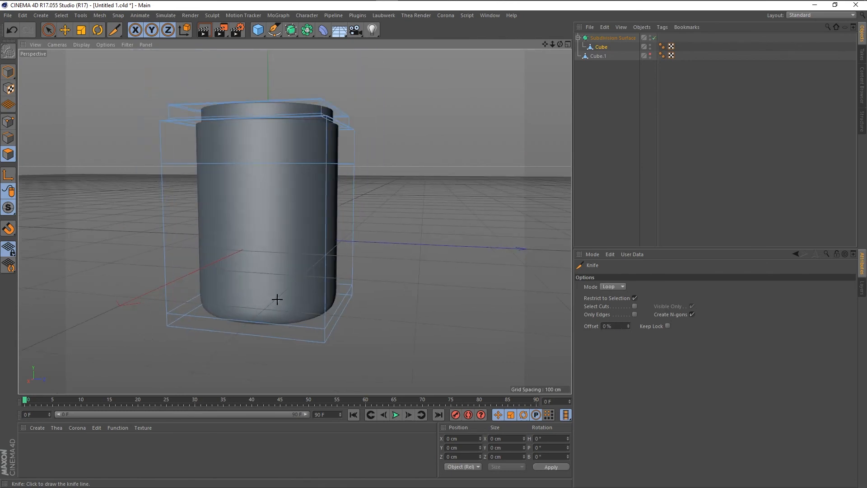
pyautogui.scroll(2, 277, 299)
pyautogui.keyDown('alt'); pyautogui.moveTo(294, 252); pyautogui.dragTo(258, 317); pyautogui.keyUp('alt')
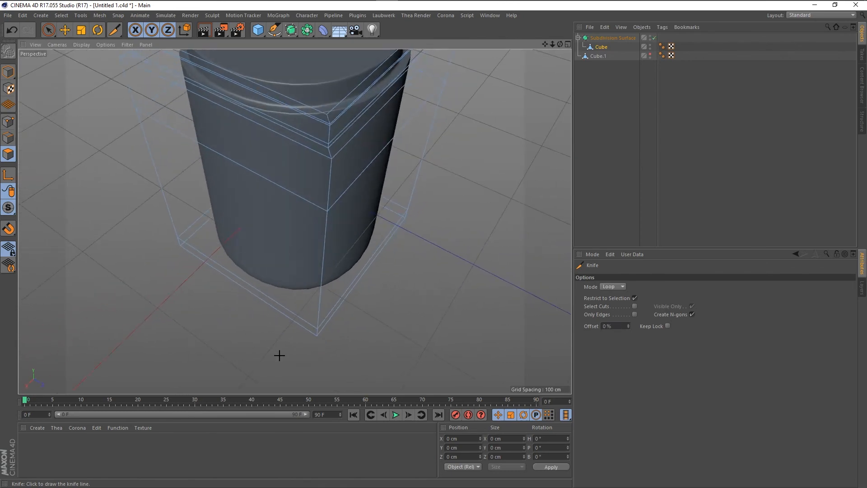
pyautogui.keyDown('alt'); pyautogui.moveTo(279, 356); pyautogui.dragTo(258, 182); pyautogui.keyUp('alt')
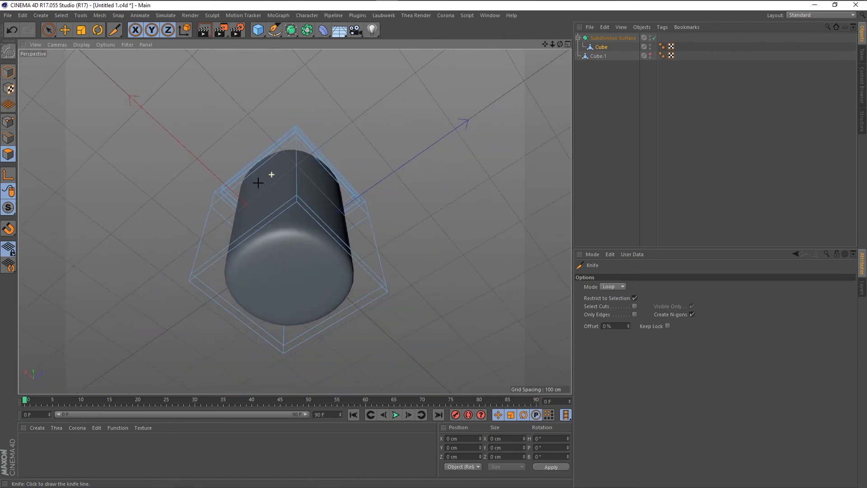
# Select the Cube's bottom polygon with Live Selection in polygon mode
pyautogui.press('space')
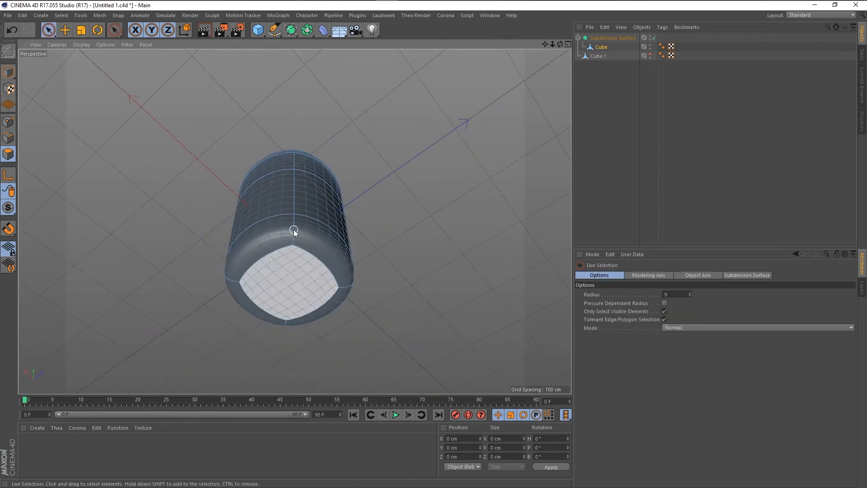
pyautogui.press('Return')
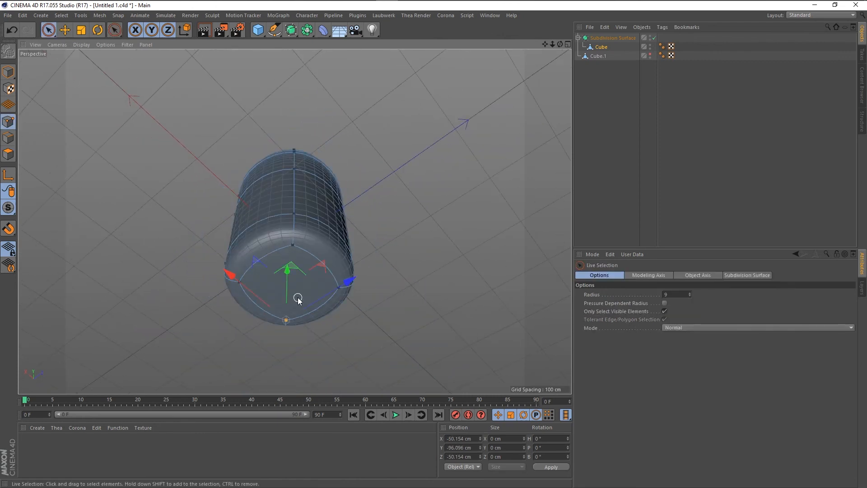
pyautogui.press('Return')
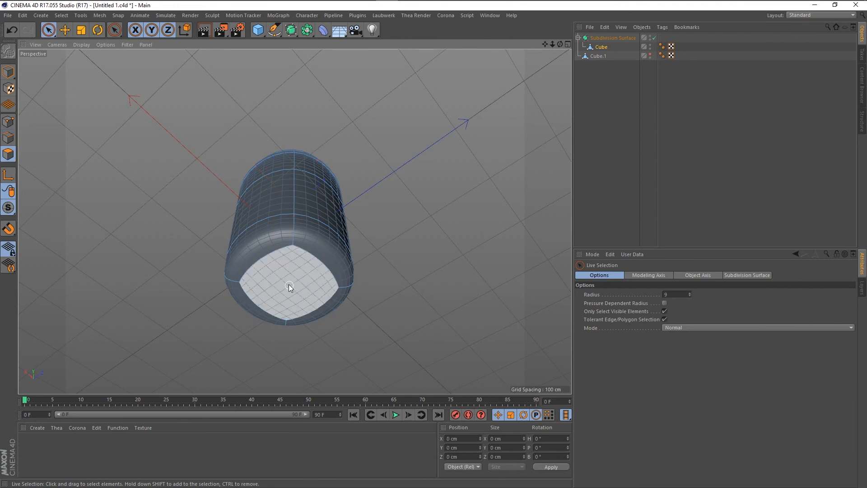
pyautogui.click(287, 279)
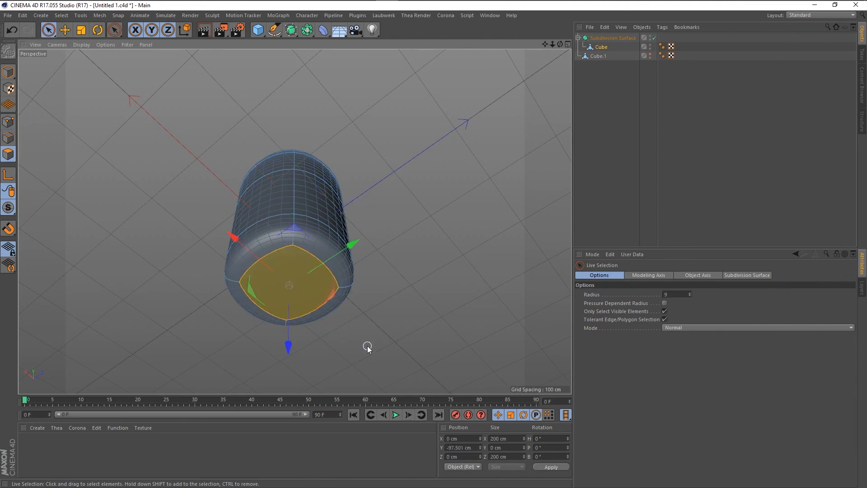
# Try an extruding scale of the bottom polygon inward to about 198.4 cm, and undo it with Subdivision Surface smoothing turned off
pyautogui.press('t')
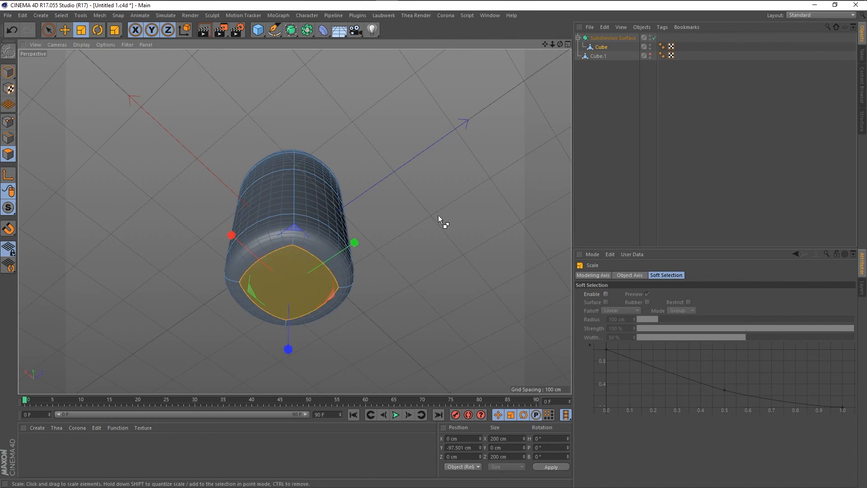
pyautogui.moveTo(437, 219); pyautogui.dragTo(434, 219)
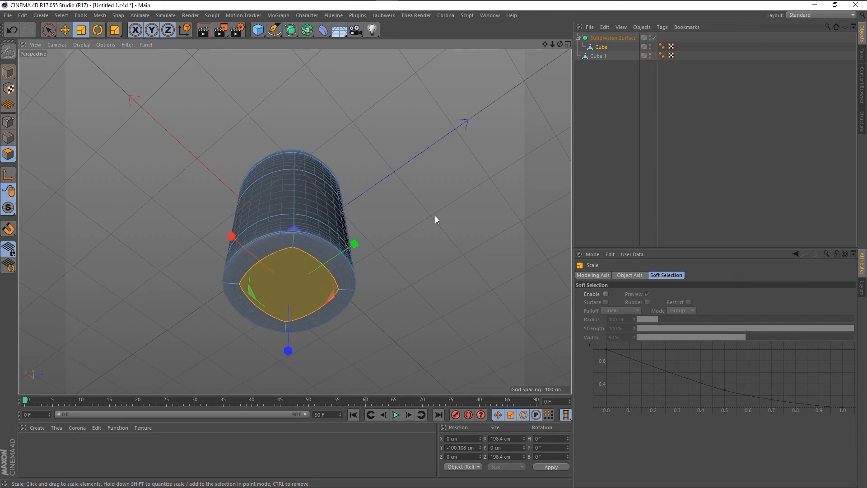
pyautogui.press('q')
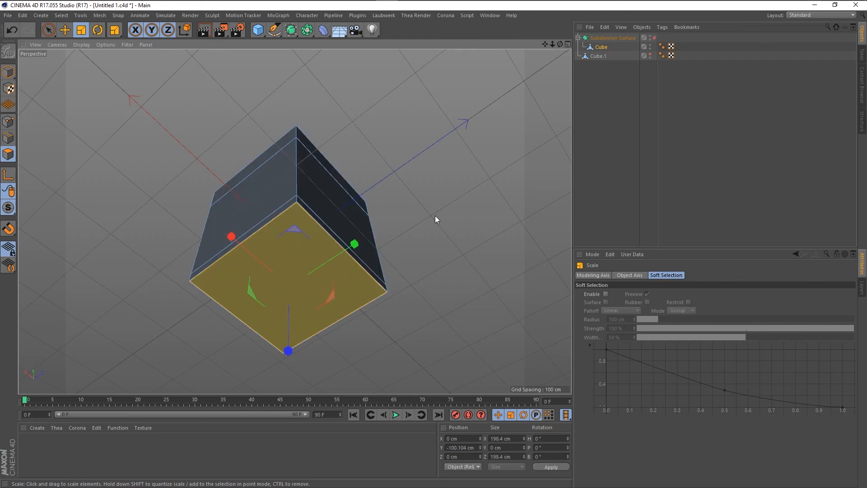
pyautogui.scroll(8, 308, 212)
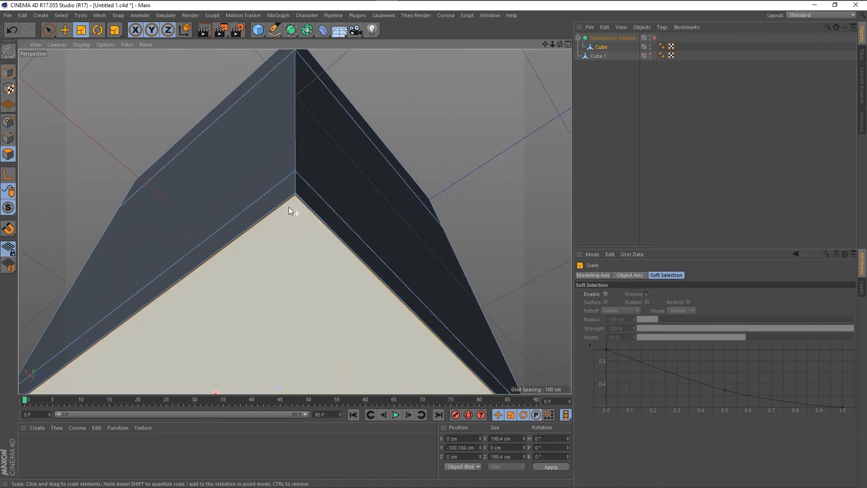
pyautogui.scroll(5, 308, 208)
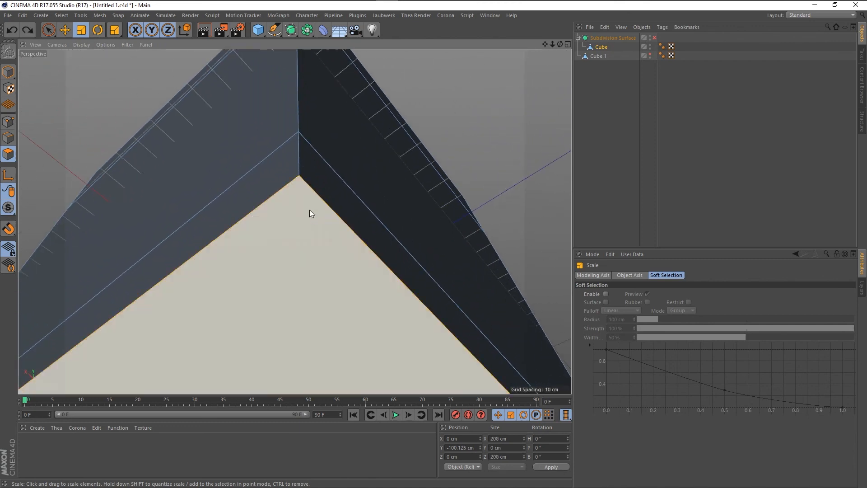
pyautogui.hotkey('ctrl', 'z')
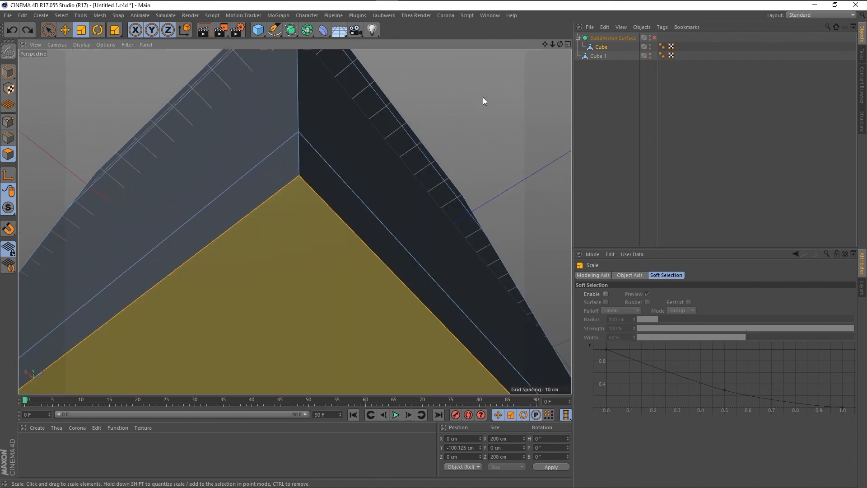
# Inset the bottom polygon by extruding it while scaling it down to about 197.2 cm
pyautogui.scroll(-6, 415, 145)
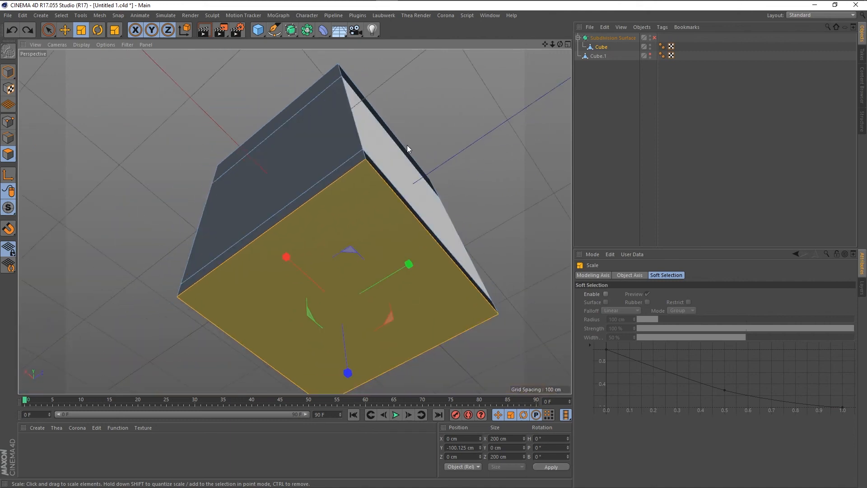
pyautogui.scroll(5, 438, 176)
pyautogui.scroll(-6, 361, 132)
pyautogui.scroll(5, 312, 104)
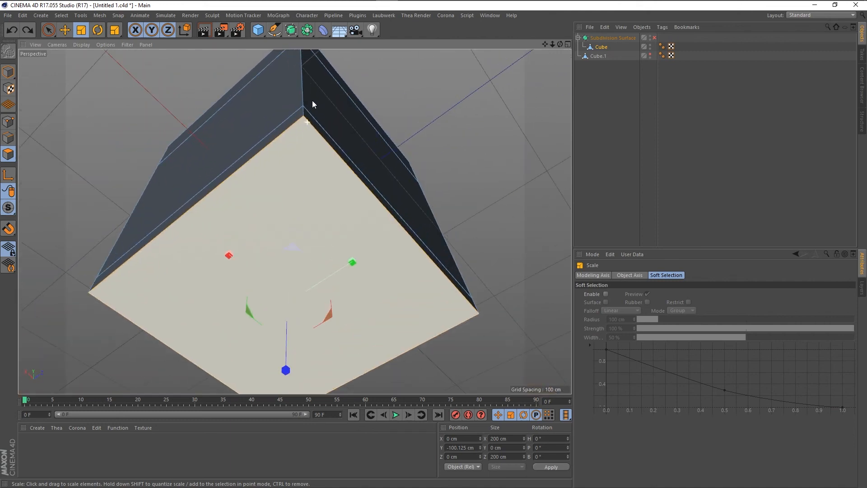
pyautogui.scroll(4, 309, 116)
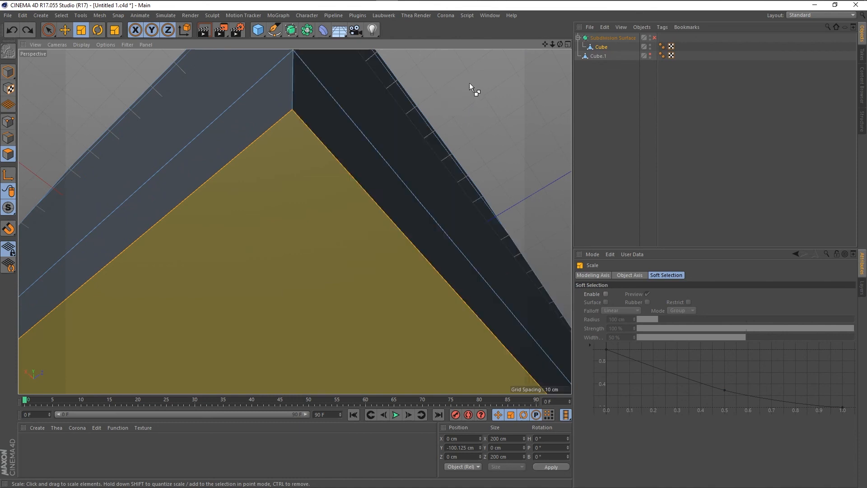
pyautogui.moveTo(481, 82); pyautogui.dragTo(484, 92)
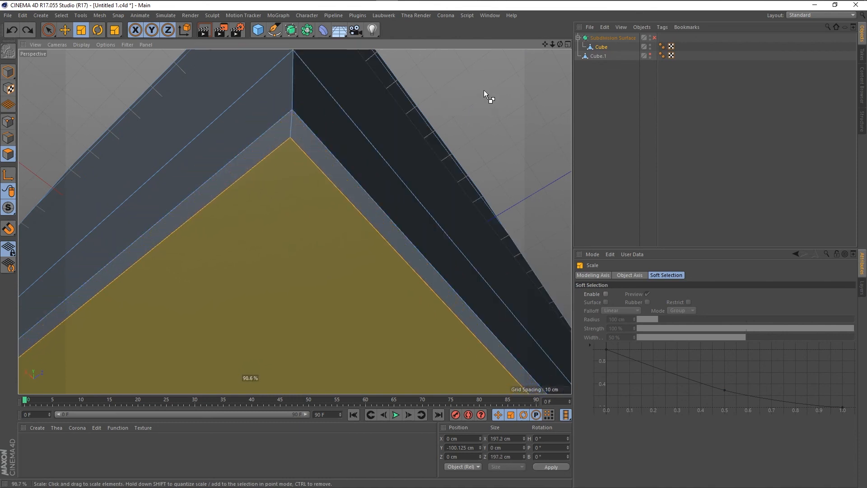
pyautogui.scroll(-8, 348, 117)
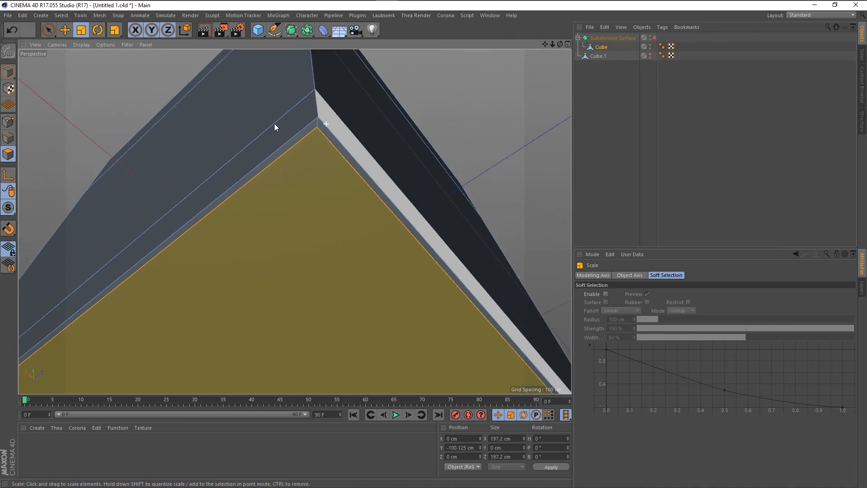
pyautogui.scroll(-4, 294, 121)
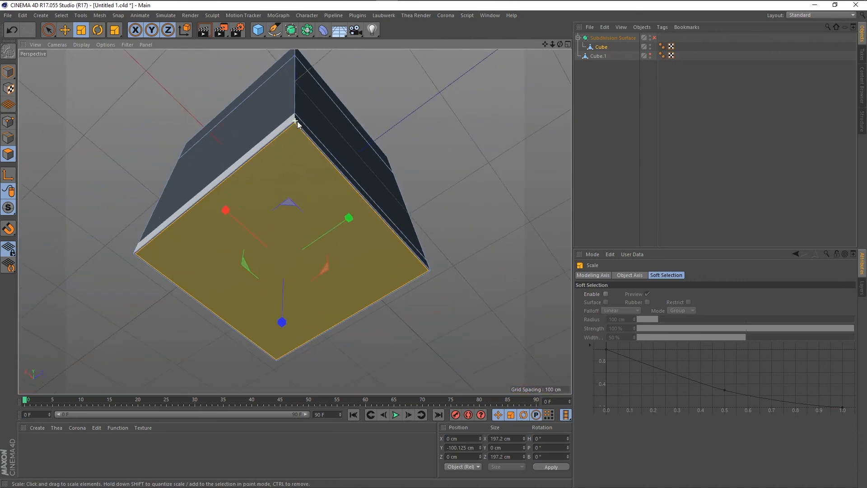
# Try a free off-axis move of the Cube's bottom polygon, and undo it
pyautogui.middleClick(264, 194)
pyautogui.scroll(2, 172, 367)
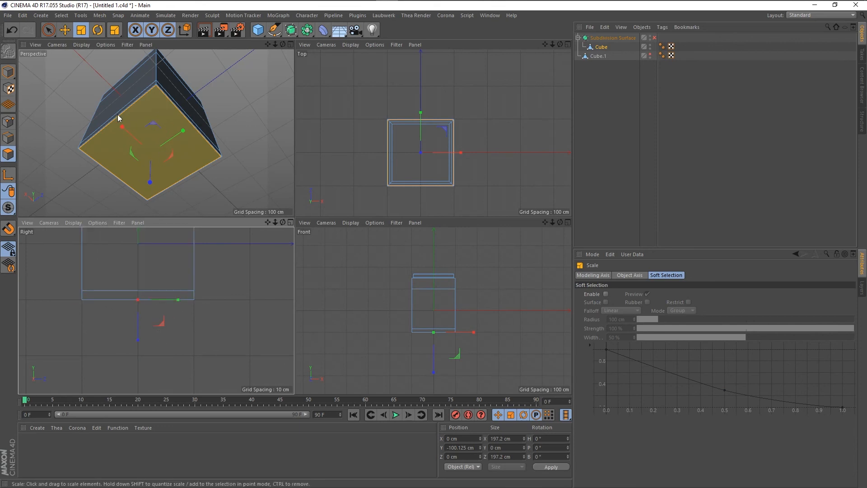
pyautogui.scroll(4, 117, 108)
pyautogui.middleClick(82, 71)
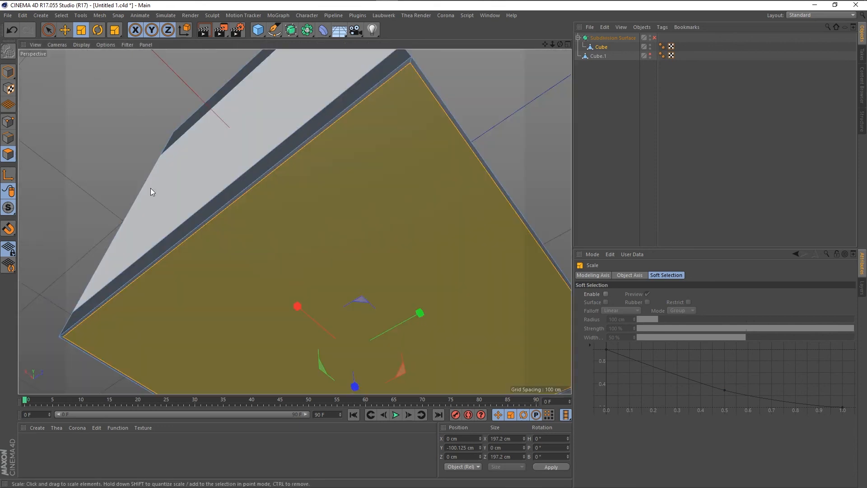
pyautogui.keyDown('alt'); pyautogui.moveTo(150, 188); pyautogui.dragTo(121, 116); pyautogui.keyUp('alt')
pyautogui.press('e')
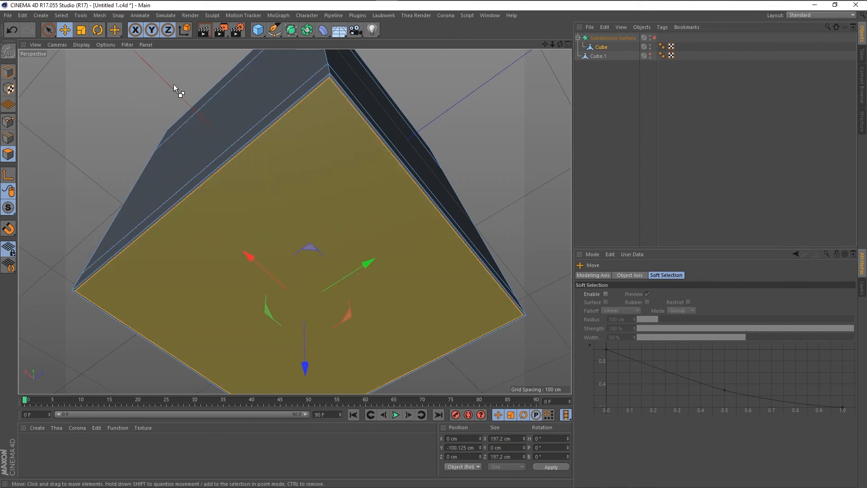
pyautogui.moveTo(174, 84); pyautogui.dragTo(88, 76)
pyautogui.scroll(-2, 128, 89)
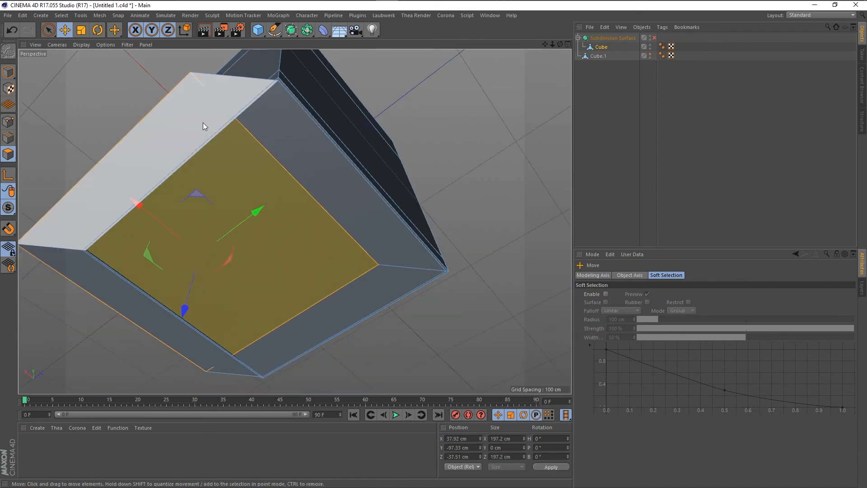
pyautogui.hotkey('ctrl', 'z')
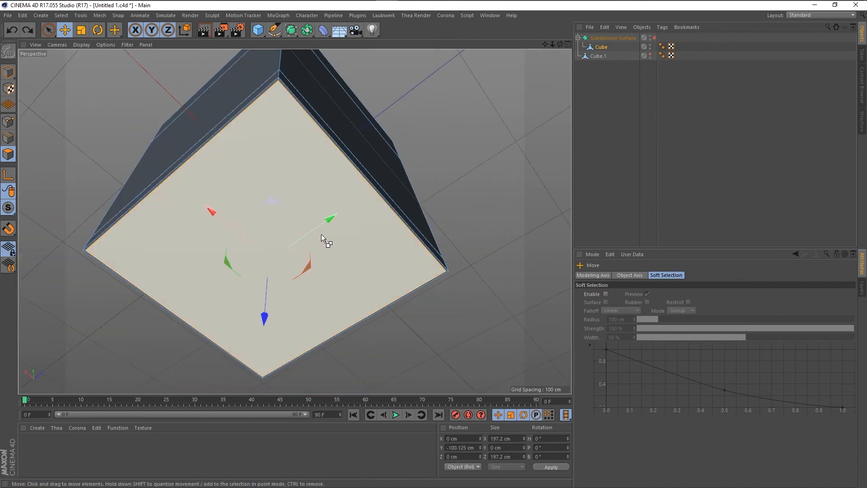
# Extrude the Cube's bottom polygon 30 cm downward along its normal axis and clear the selection
pyautogui.moveTo(264, 317); pyautogui.dragTo(273, 349)
pyautogui.scroll(-2, 391, 310)
pyautogui.keyDown('alt'); pyautogui.moveTo(391, 309); pyautogui.dragTo(394, 195); pyautogui.keyUp('alt')
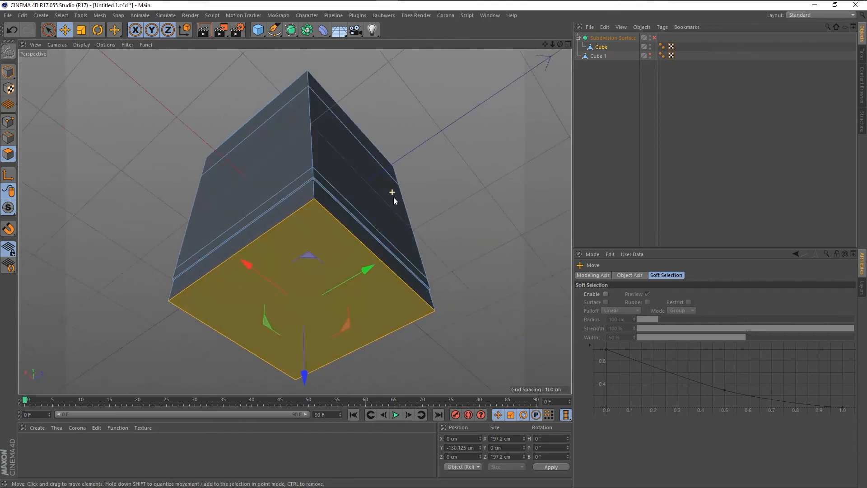
pyautogui.click(129, 200)
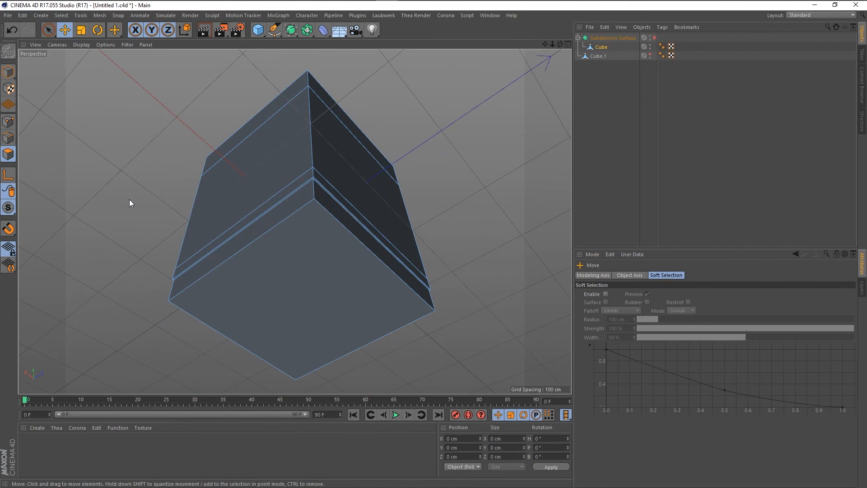
# Filter the customizable commands for "quant" and add Enable Quantizing to the modelling mode palette, below the workplane commands
pyautogui.click(12, 231)
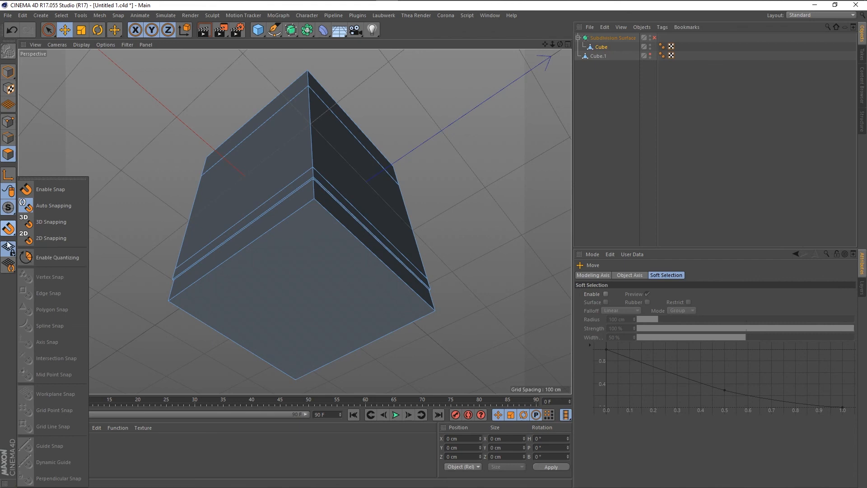
pyautogui.click(1, 228)
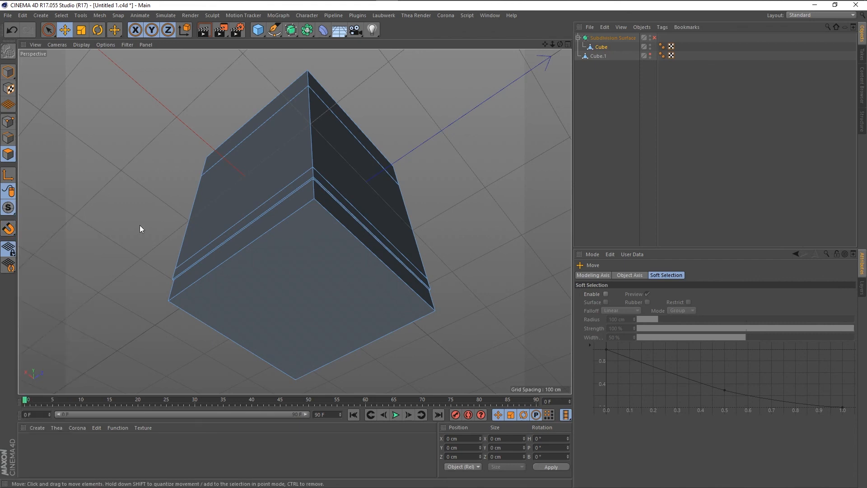
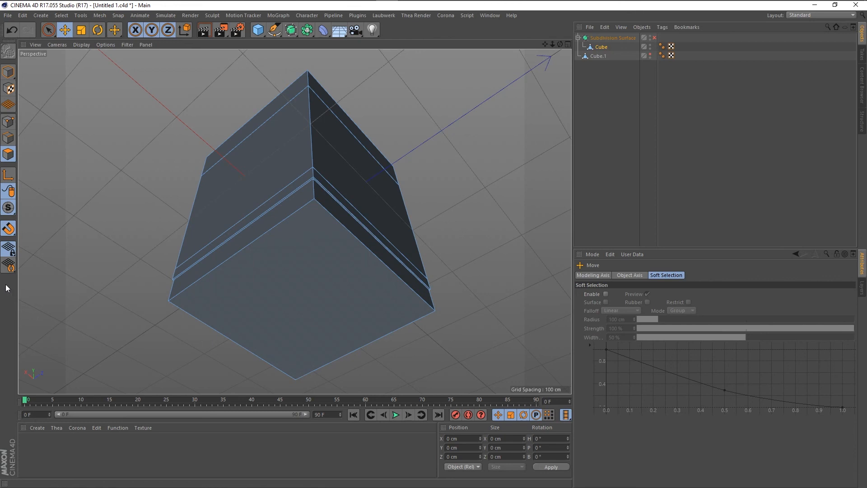
pyautogui.rightClick(6, 288)
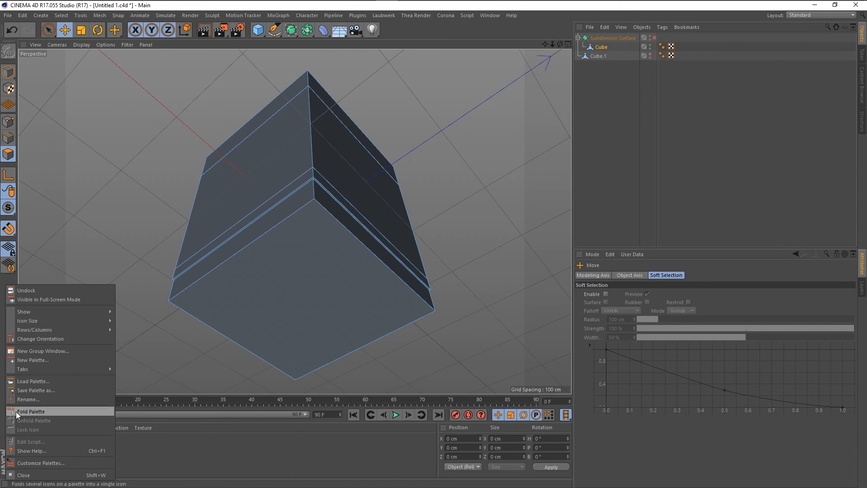
pyautogui.click(21, 464)
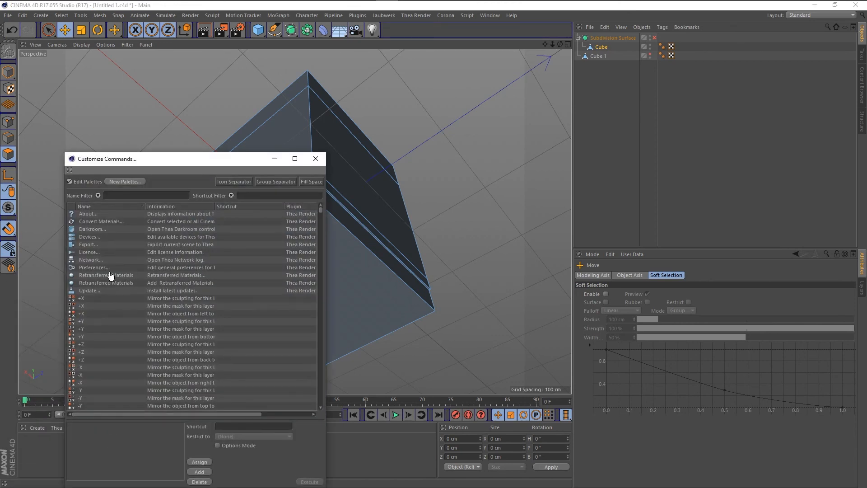
pyautogui.click(137, 196)
pyautogui.write('quant')
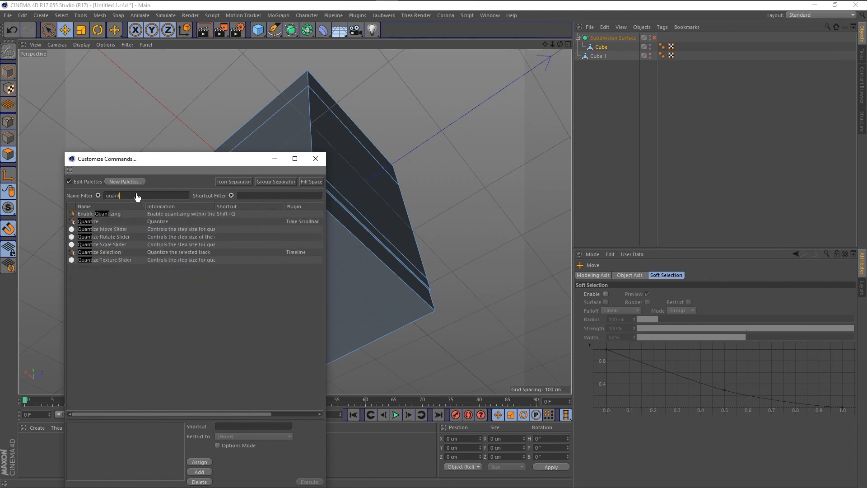
pyautogui.click(72, 215)
pyautogui.moveTo(73, 217); pyautogui.dragTo(8, 273)
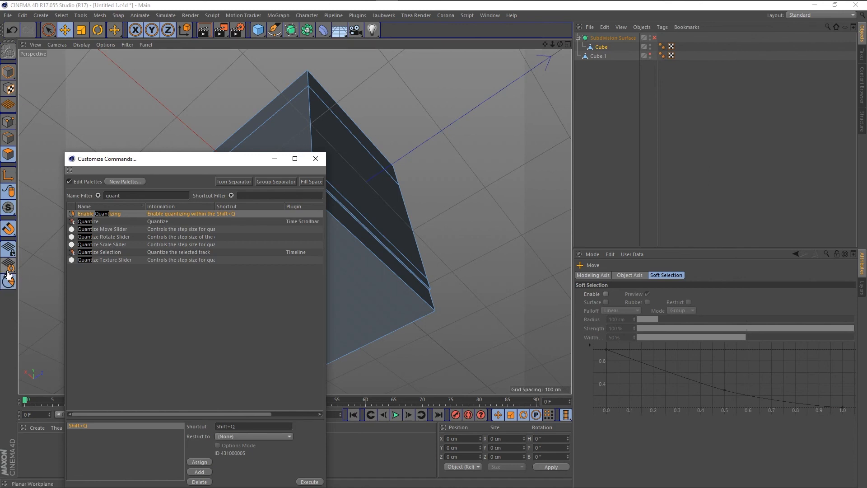
# Add the Quantize Move, Quantize Rotate and Quantize Scale sliders to the main tool palette and close the command customization
pyautogui.click(73, 230)
pyautogui.moveTo(73, 232); pyautogui.dragTo(33, 295)
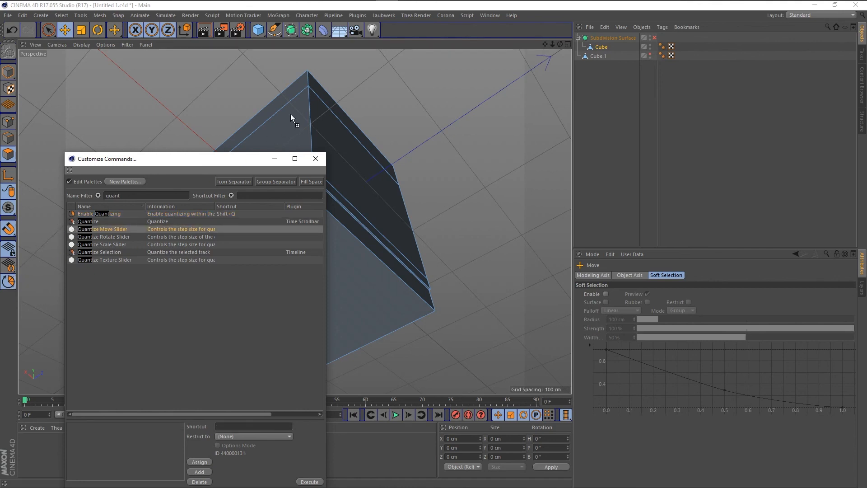
pyautogui.moveTo(291, 114); pyautogui.dragTo(472, 33)
pyautogui.moveTo(571, 30); pyautogui.dragTo(571, 31)
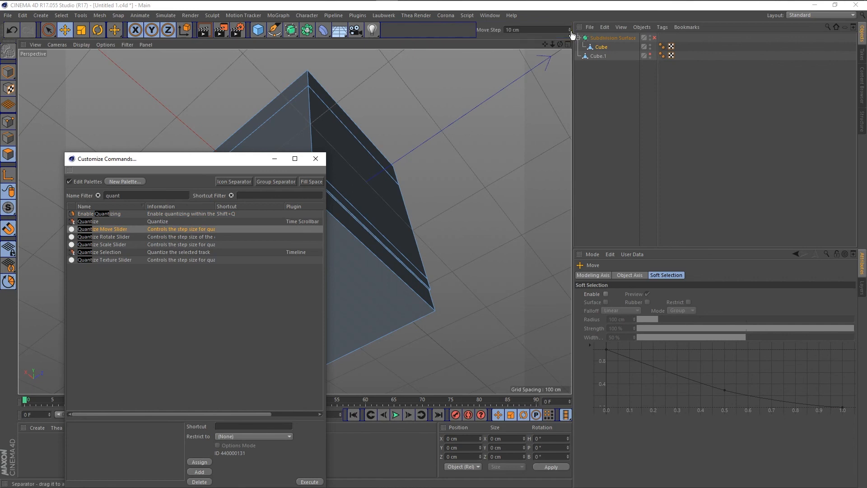
pyautogui.click(180, 237)
pyautogui.moveTo(181, 239); pyautogui.dragTo(559, 29)
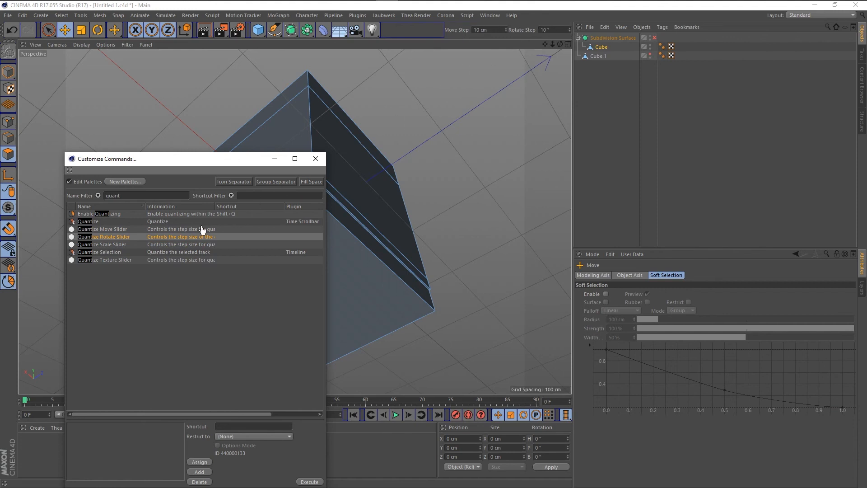
pyautogui.click(110, 245)
pyautogui.moveTo(111, 249); pyautogui.dragTo(570, 32)
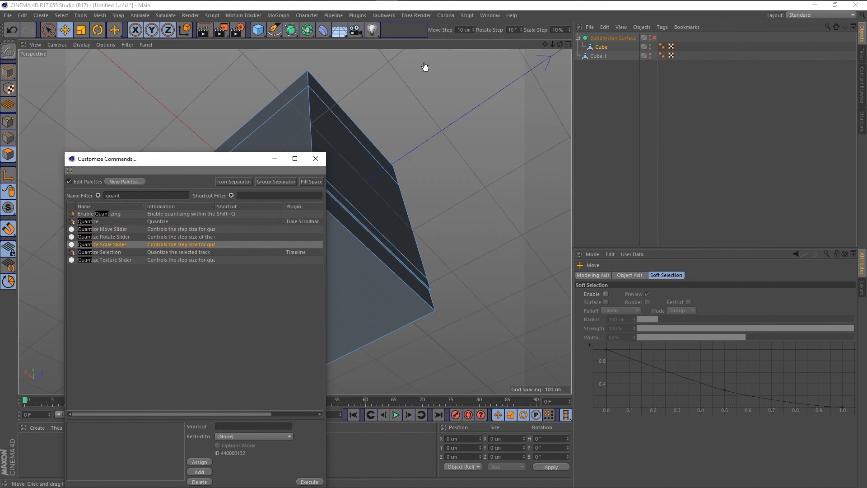
pyautogui.click(314, 160)
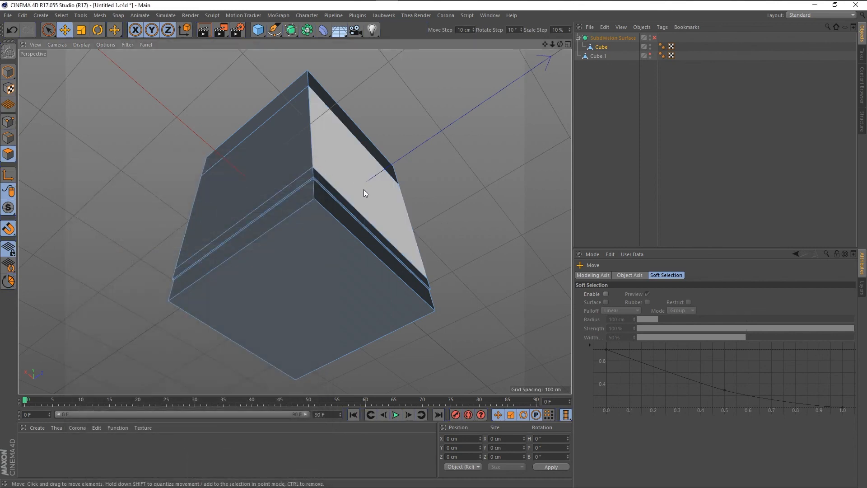
# Toggle Enable Quantizing and Enable Snap on and off, leaving quantizing on and snapping off
pyautogui.click(9, 284)
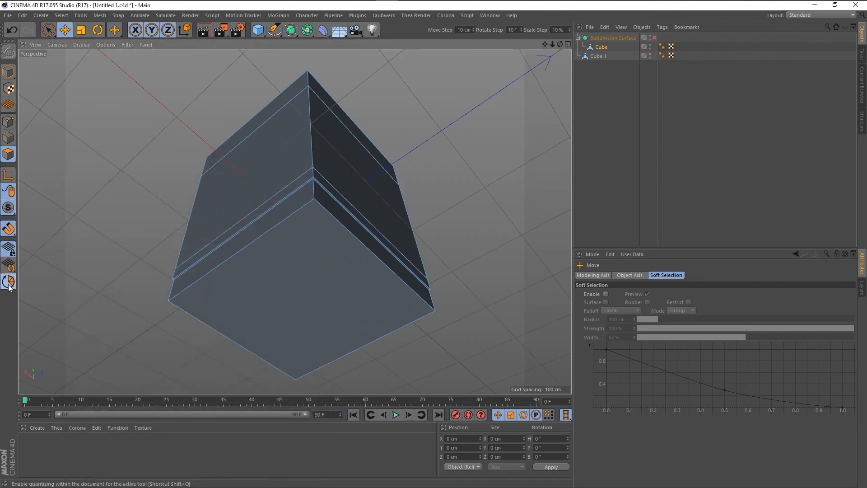
pyautogui.hotkey('shift', 'q')
pyautogui.hotkey('shift', 'q')
pyautogui.hotkey('shift', 'q')
pyautogui.hotkey('shift', 'q')
pyautogui.hotkey('shift', 'q')
pyautogui.click(9, 230)
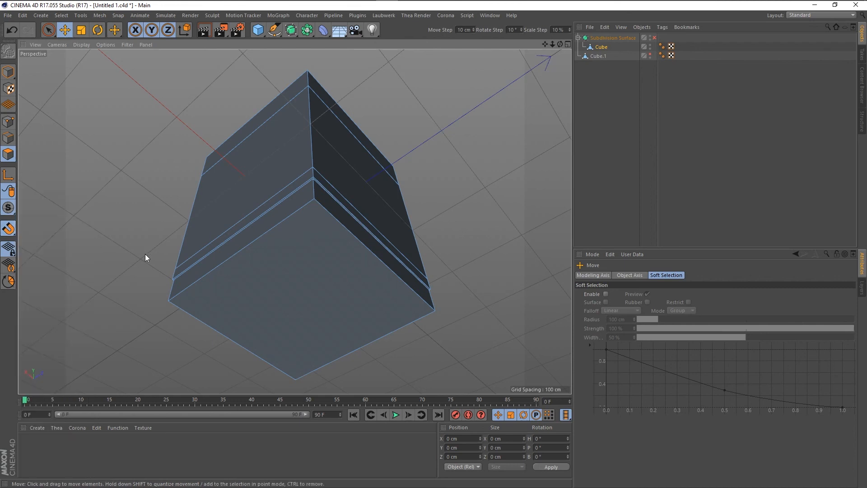
pyautogui.hotkey('shift', 's')
pyautogui.hotkey('shift', 'q')
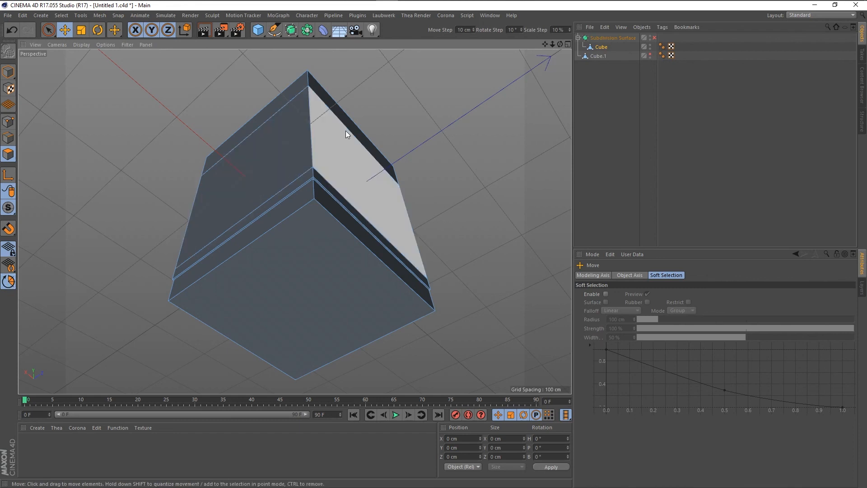
# Move the bottom polygon down by one 10 cm step, and with Move Step set to 1 cm raise it to Y -123.125 cm
pyautogui.click(311, 280)
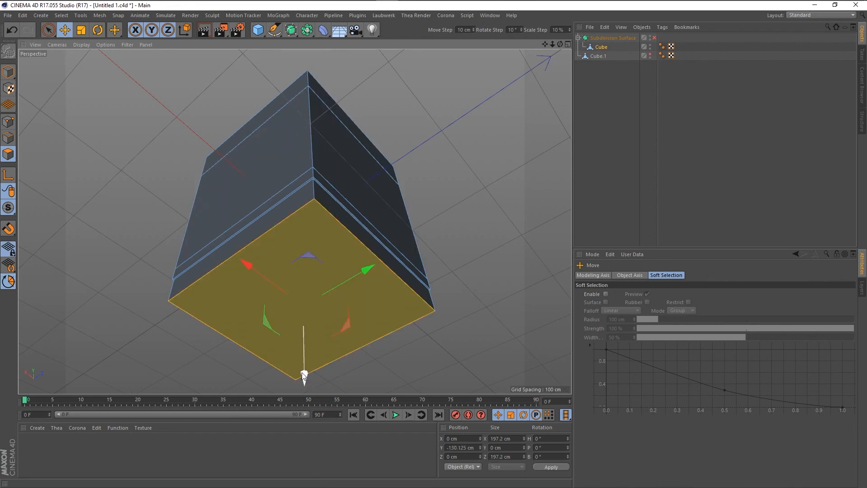
pyautogui.moveTo(303, 375)
pyautogui.mouseDown()
pyautogui.moveTo(304, 341)
pyautogui.moveTo(306, 380)
pyautogui.mouseUp()
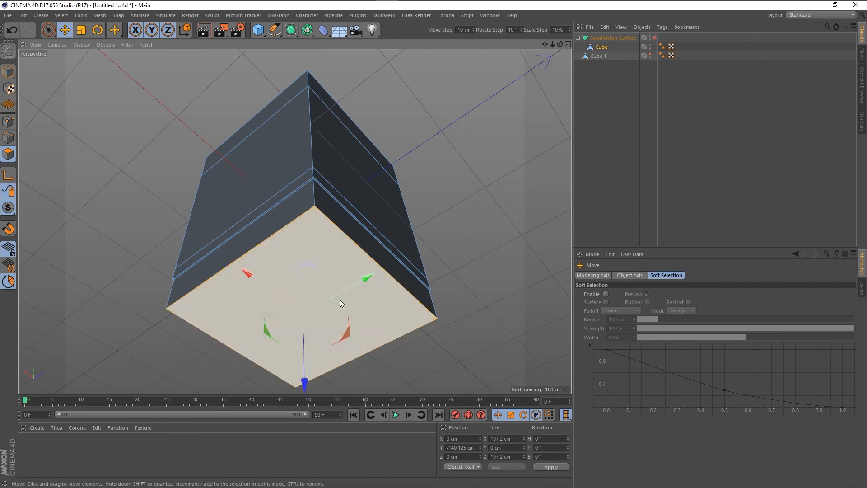
pyautogui.moveTo(463, 29); pyautogui.dragTo(457, 30)
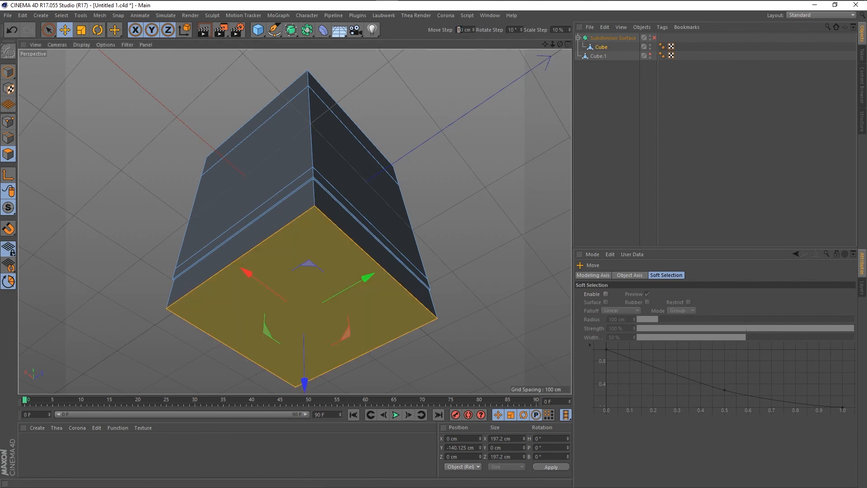
pyautogui.doubleClick(459, 29)
pyautogui.write('1')
pyautogui.press('Return')
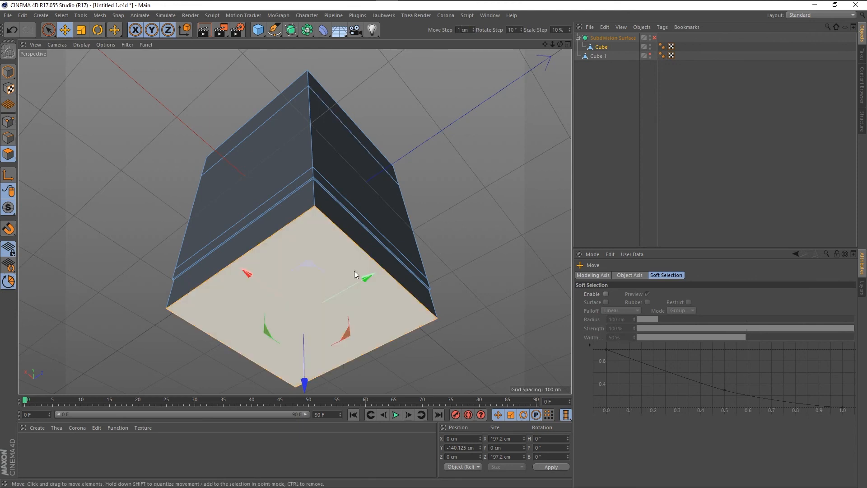
pyautogui.moveTo(304, 359); pyautogui.dragTo(307, 343)
pyautogui.scroll(-1, 311, 262)
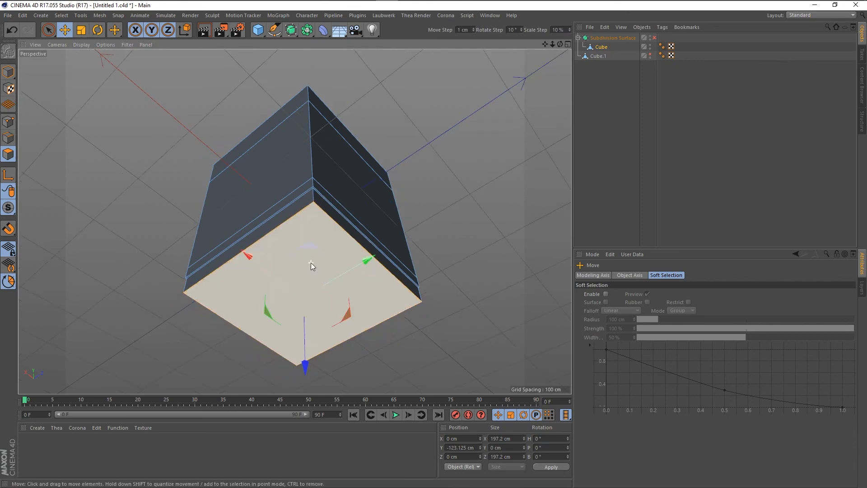
# Select the Cube's inner top polygon and raise it 16 cm in 1 cm steps to Y 205.236 cm
pyautogui.keyDown('alt'); pyautogui.moveTo(314, 228); pyautogui.dragTo(296, 337); pyautogui.keyUp('alt')
pyautogui.scroll(6, 315, 125)
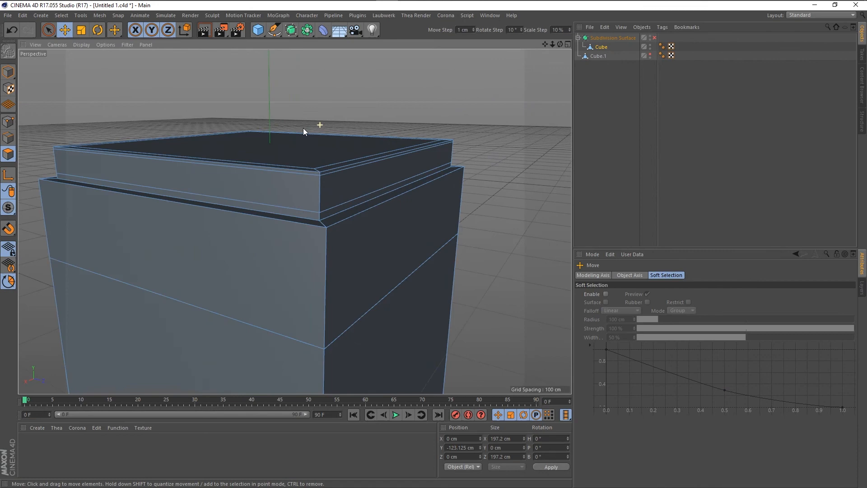
pyautogui.keyDown('alt'); pyautogui.moveTo(292, 171); pyautogui.dragTo(273, 211); pyautogui.keyUp('alt')
pyautogui.scroll(-3, 255, 311)
pyautogui.click(299, 175)
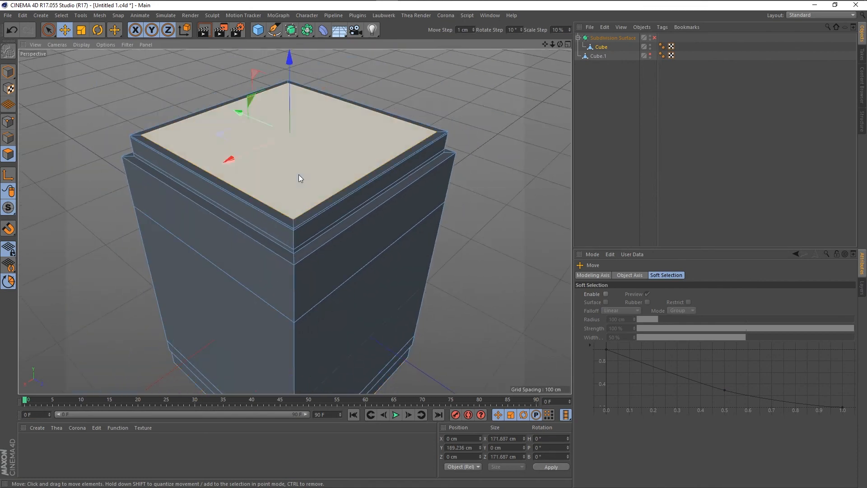
pyautogui.scroll(-1, 283, 215)
pyautogui.moveTo(288, 65); pyautogui.dragTo(280, 34)
pyautogui.keyDown('alt'); pyautogui.moveTo(307, 187); pyautogui.dragTo(304, 139); pyautogui.keyUp('alt')
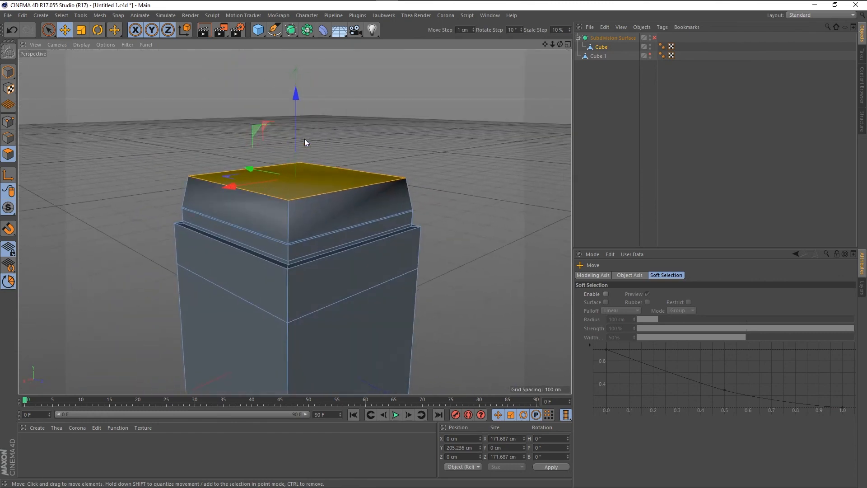
# Set the Move Step to 5 cm and lower the top polygon by one step to Y 200.236 cm
pyautogui.doubleClick(460, 30)
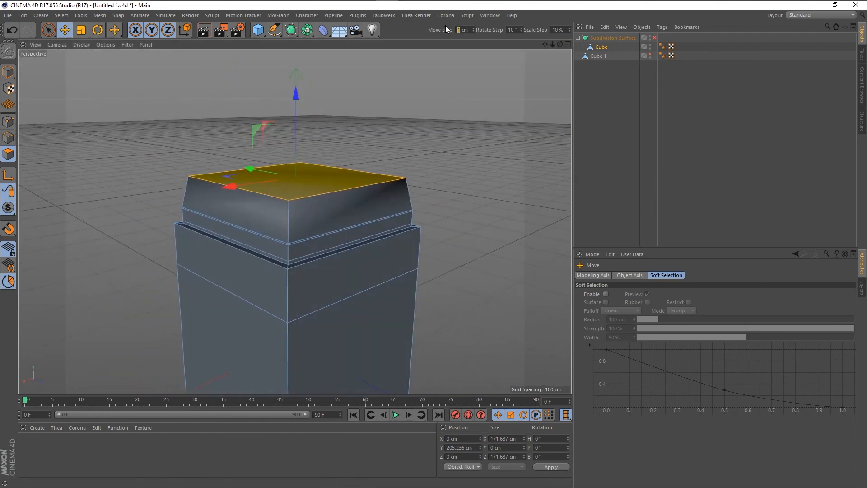
pyautogui.write('5')
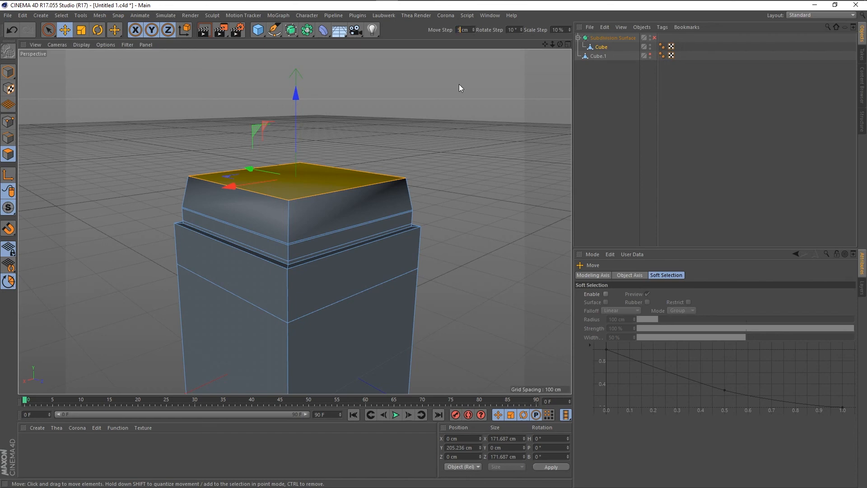
pyautogui.press('Return')
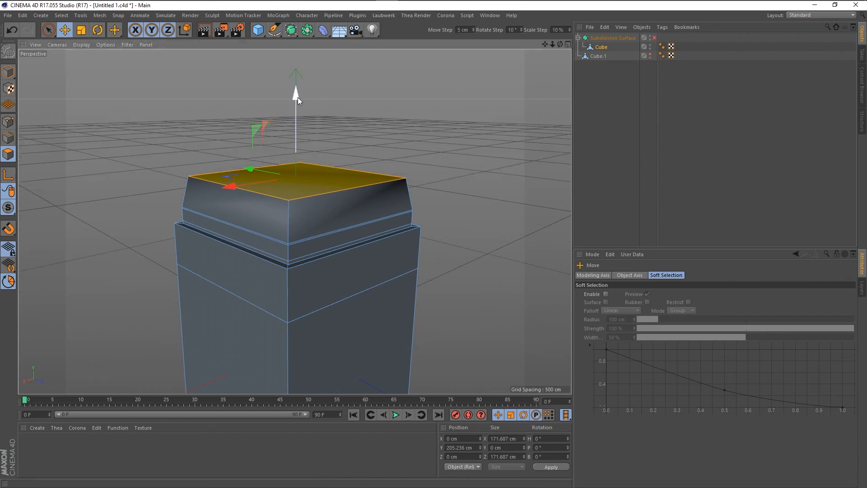
pyautogui.moveTo(297, 96)
pyautogui.mouseDown()
pyautogui.moveTo(300, 64)
pyautogui.moveTo(298, 102)
pyautogui.mouseUp()
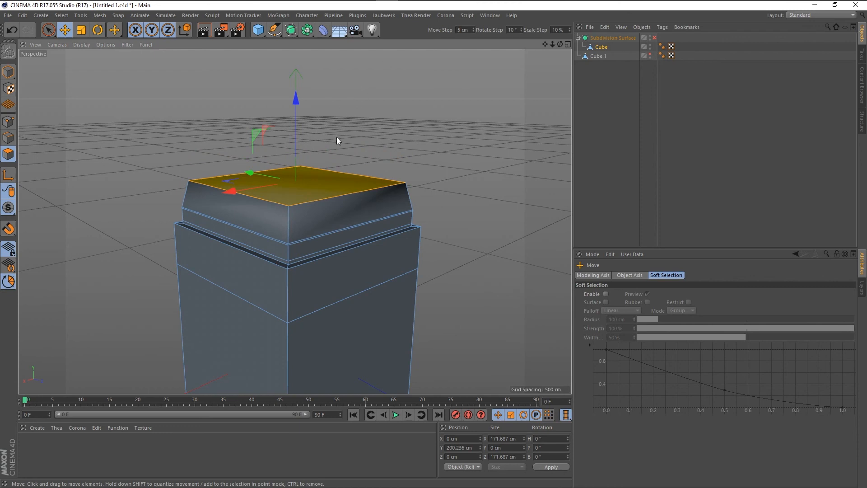
# Try rotating the Cube's top polygon about its vertical axis with the Rotate tool
pyautogui.press('r')
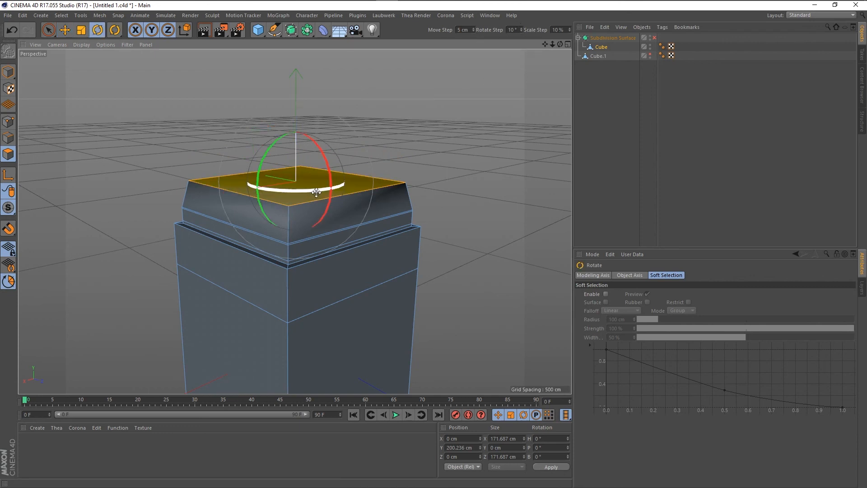
pyautogui.moveTo(315, 192); pyautogui.dragTo(347, 195)
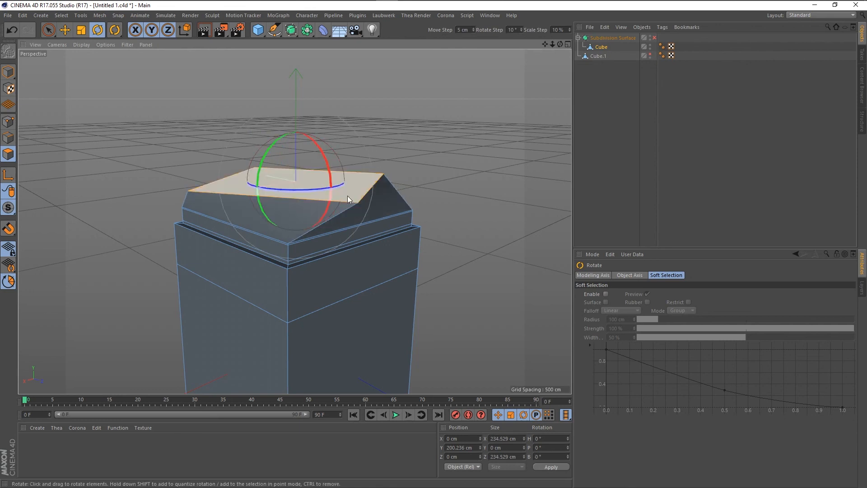
pyautogui.hotkey('ctrl', 'z')
# Set the Rotate Step to 5° and the Scale Step to 5%, and deselect the top polygon
pyautogui.doubleClick(513, 29)
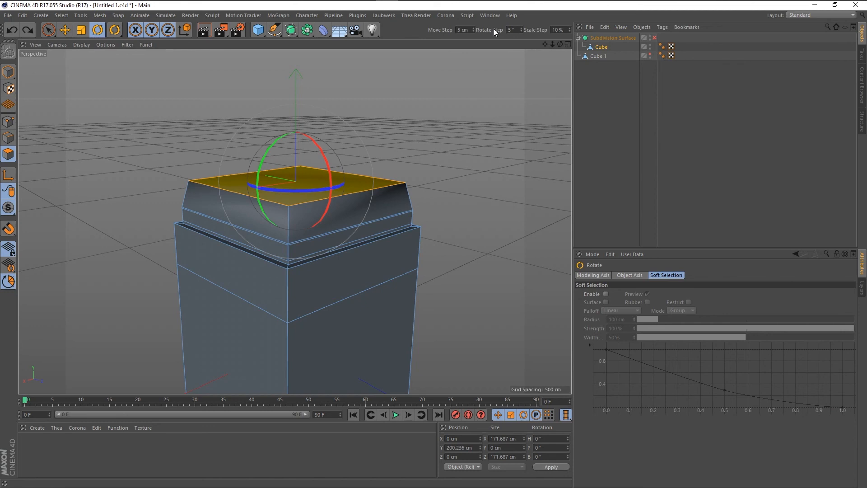
pyautogui.doubleClick(459, 30)
pyautogui.doubleClick(459, 29)
pyautogui.doubleClick(459, 30)
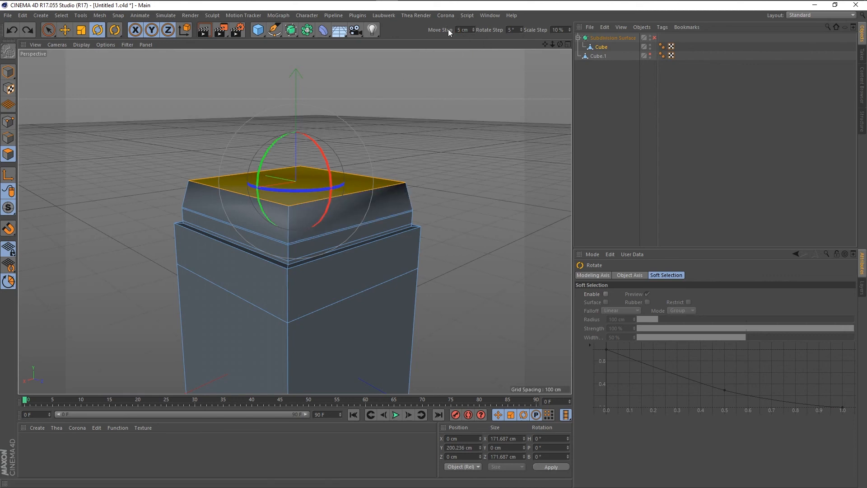
pyautogui.scroll(-5, 286, 132)
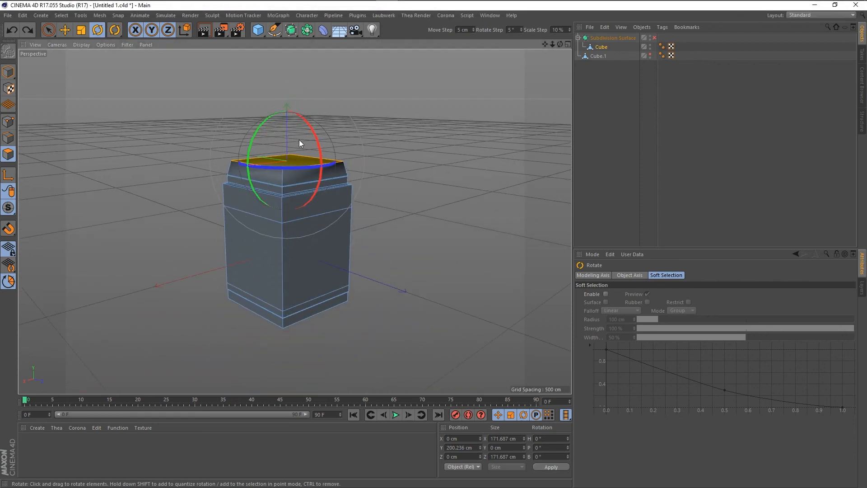
pyautogui.scroll(2, 299, 134)
pyautogui.doubleClick(557, 30)
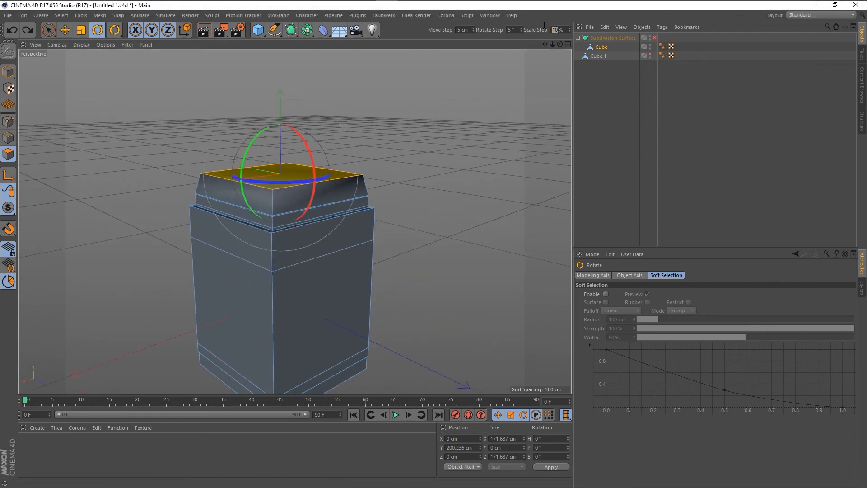
pyautogui.write('5')
pyautogui.click(418, 219)
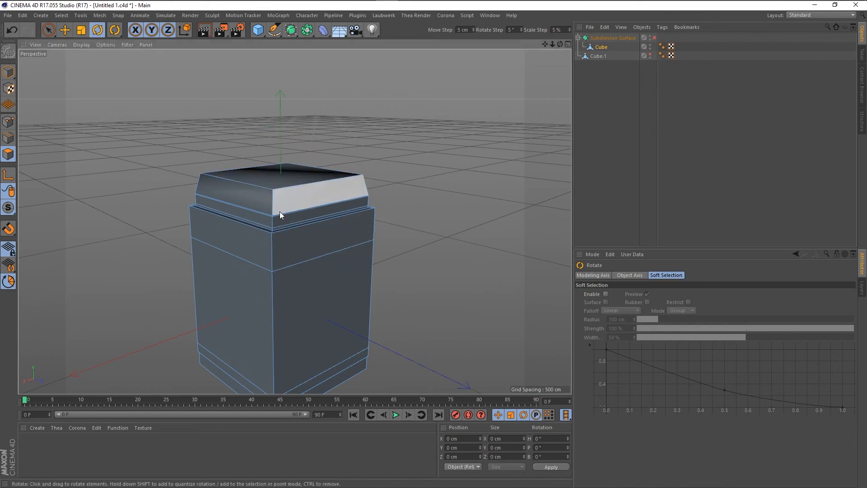
# Select the Cube's large side polygon, move it outward in 5 cm steps to Z 255 cm, and deselect it
pyautogui.keyDown('alt'); pyautogui.moveTo(280, 212); pyautogui.dragTo(288, 258); pyautogui.keyUp('alt')
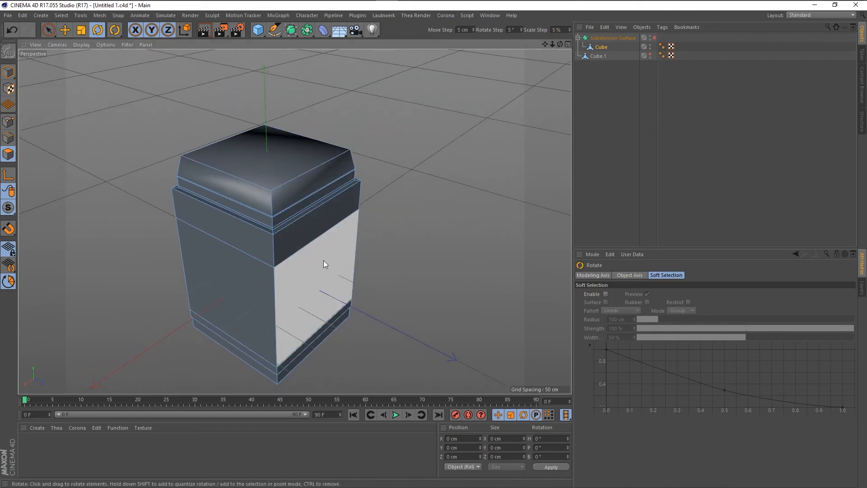
pyautogui.click(327, 240)
pyautogui.scroll(-5, 337, 172)
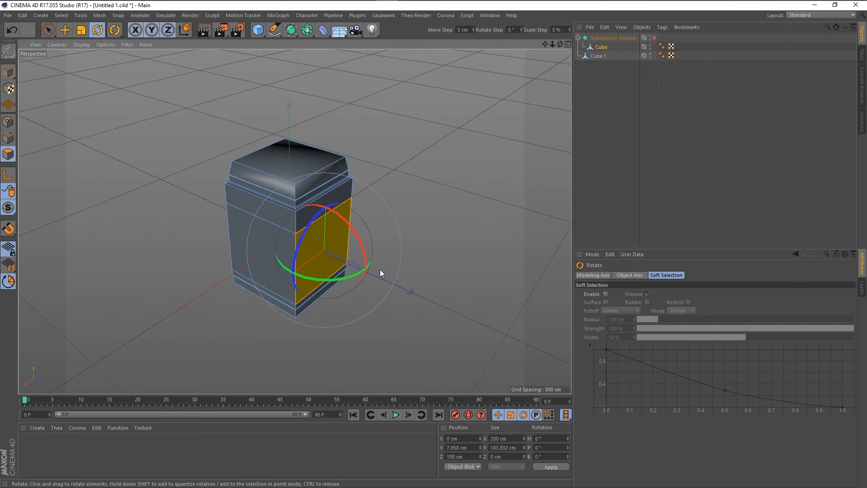
pyautogui.press('e')
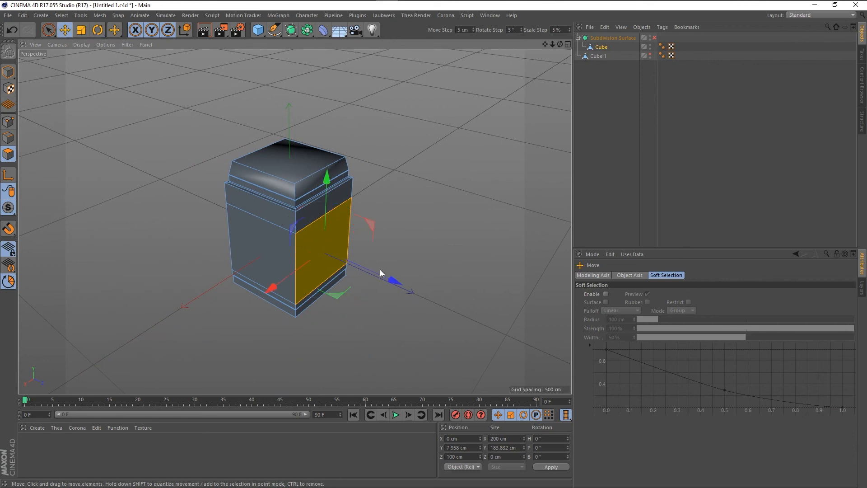
pyautogui.moveTo(393, 281); pyautogui.dragTo(437, 305)
pyautogui.hotkey('ctrl', 'z')
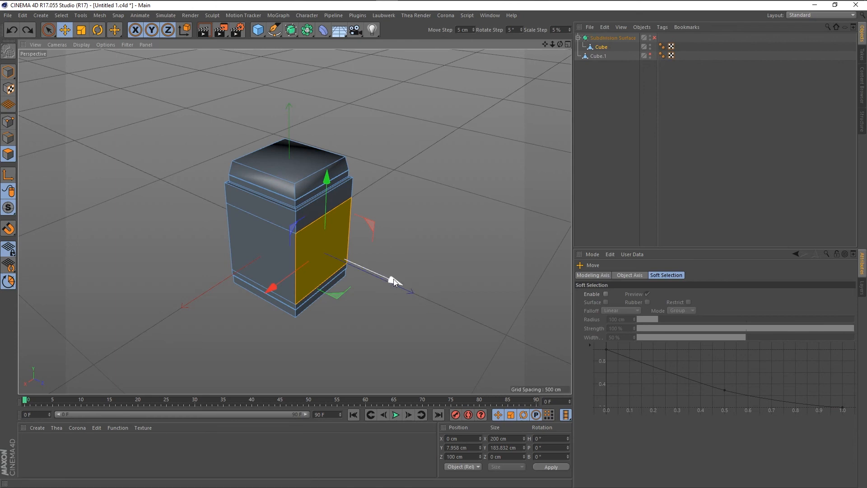
pyautogui.moveTo(393, 279); pyautogui.dragTo(455, 318)
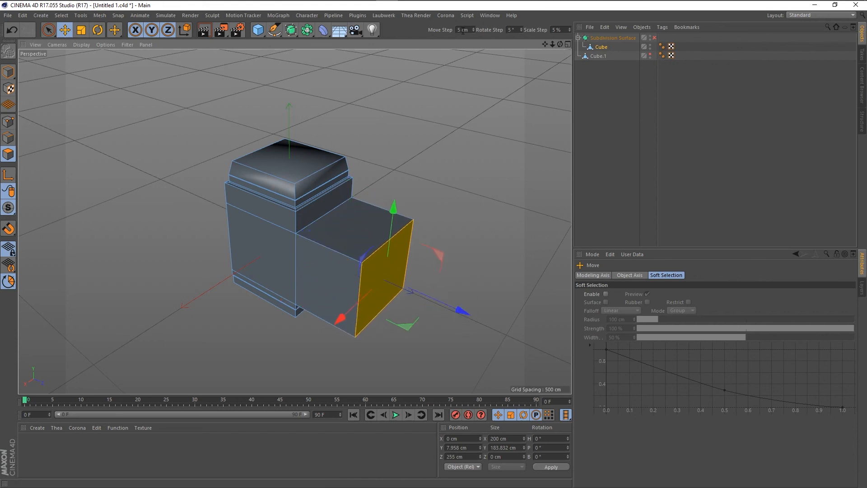
pyautogui.click(382, 157)
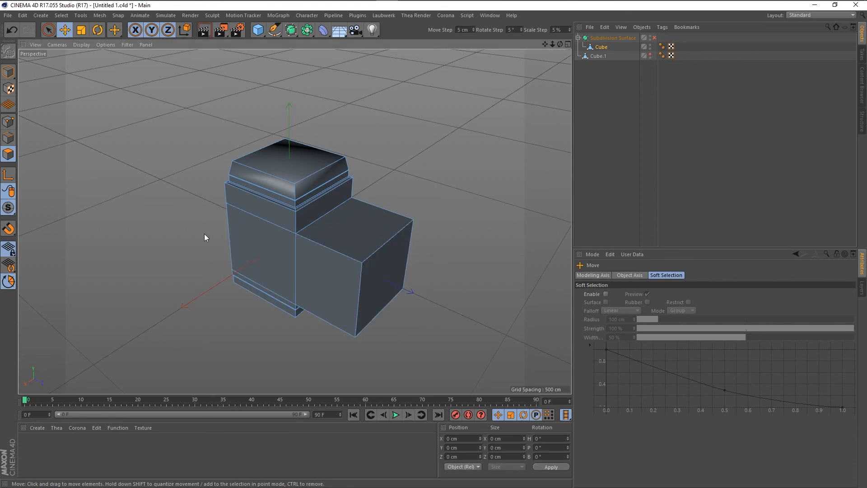
# Turn on the Subdivision Surface to smooth the Cube, and hide it in the viewport
pyautogui.click(653, 39)
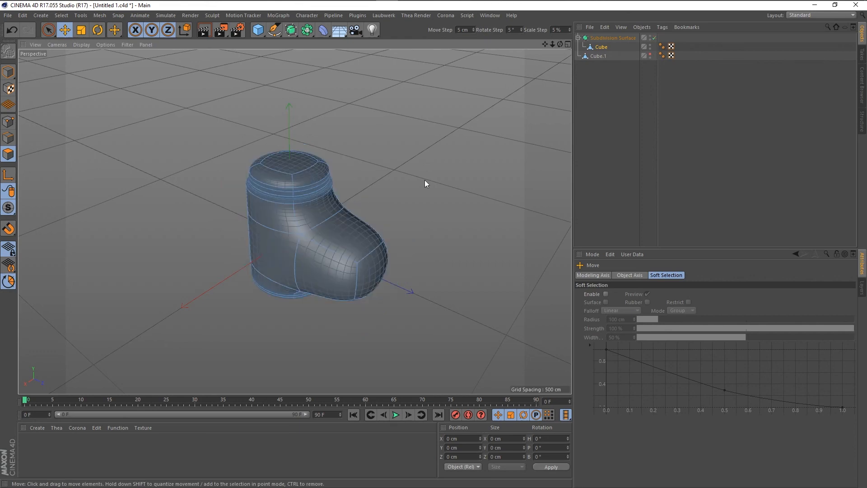
pyautogui.scroll(3, 348, 259)
pyautogui.moveTo(312, 269)
pyautogui.keyDown('alt'); pyautogui.mouseDown()
pyautogui.moveTo(344, 231)
pyautogui.moveTo(339, 246)
pyautogui.mouseUp(); pyautogui.keyUp('alt')
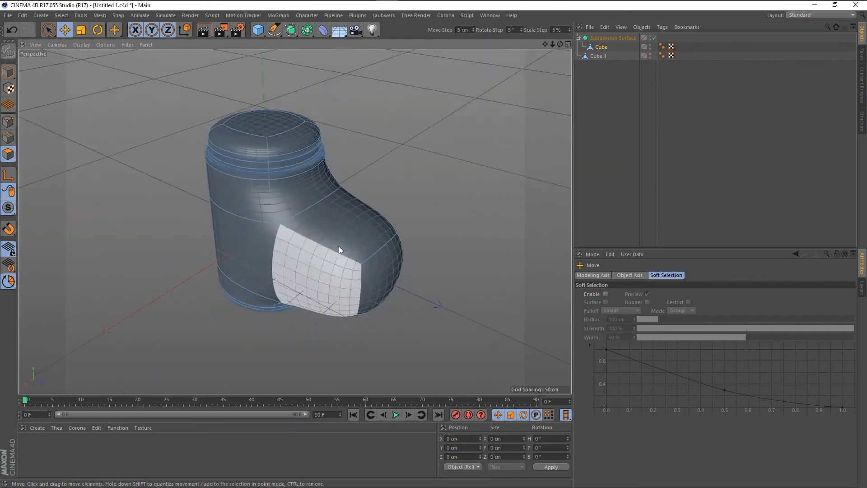
pyautogui.click(650, 39)
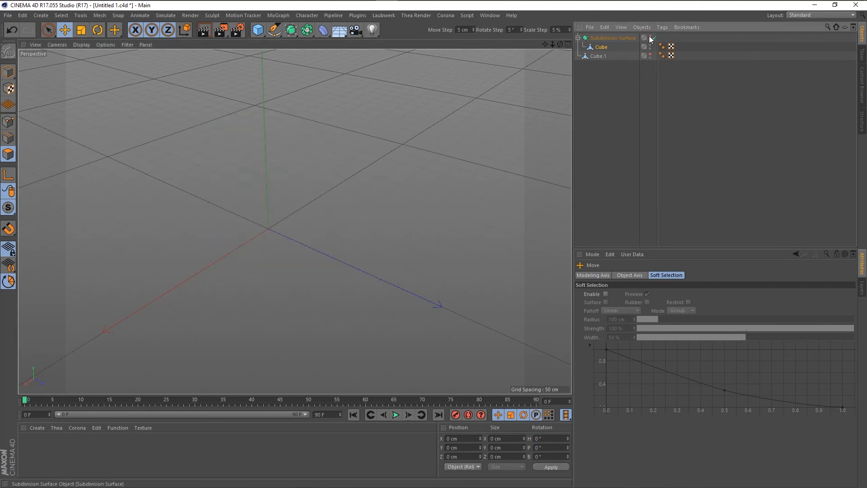
# Switch to Model mode with the Live Selection tool and deselect all objects
pyautogui.click(619, 37)
pyautogui.click(602, 47)
pyautogui.click(605, 39)
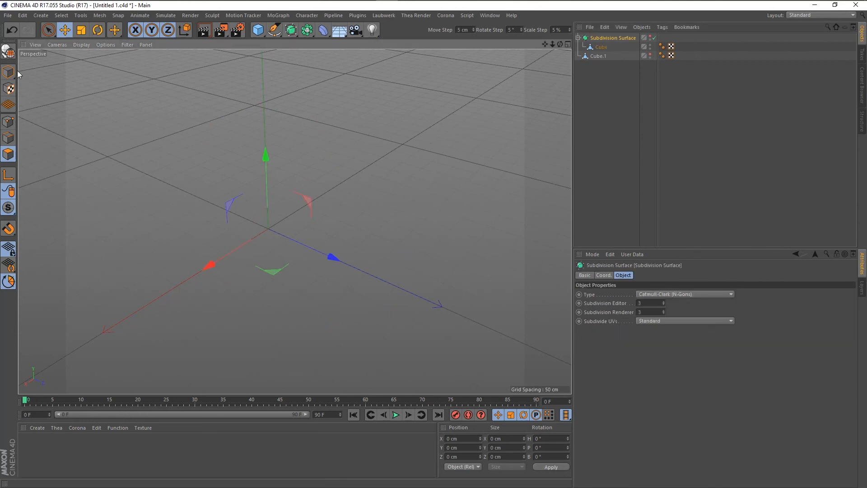
pyautogui.click(48, 30)
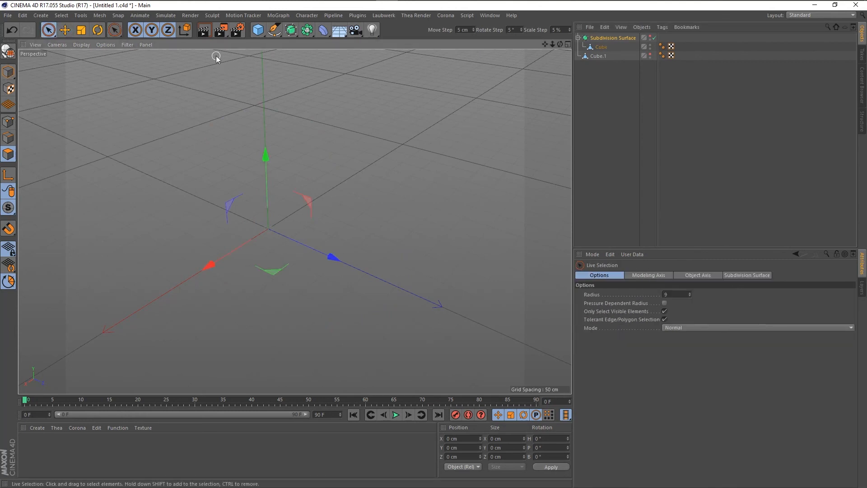
pyautogui.click(7, 72)
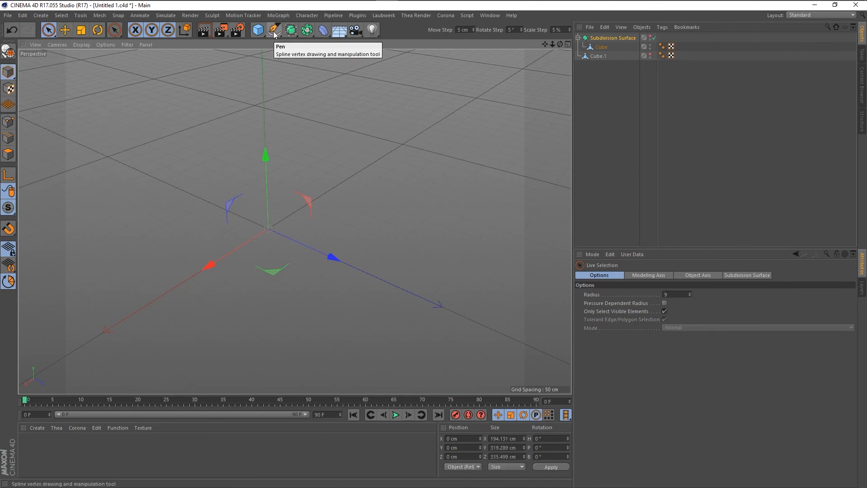
pyautogui.click(610, 100)
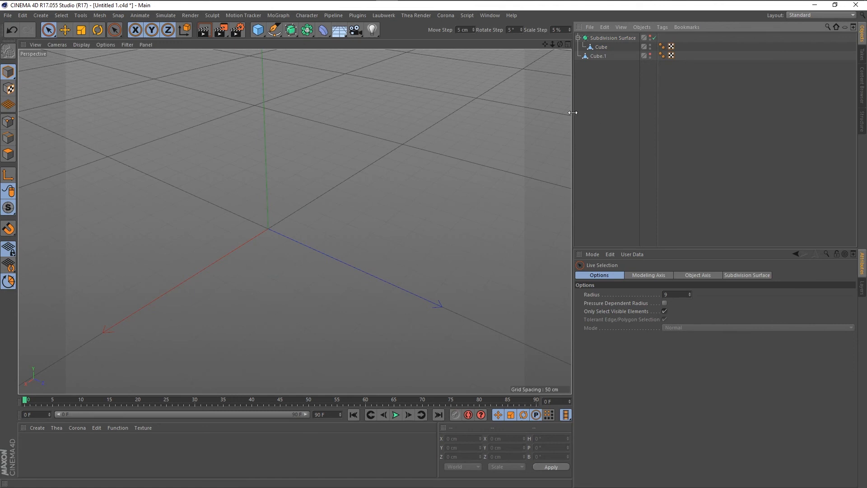
# Activate the Pen tool, check its spline types, and keep Bezier
pyautogui.click(274, 30)
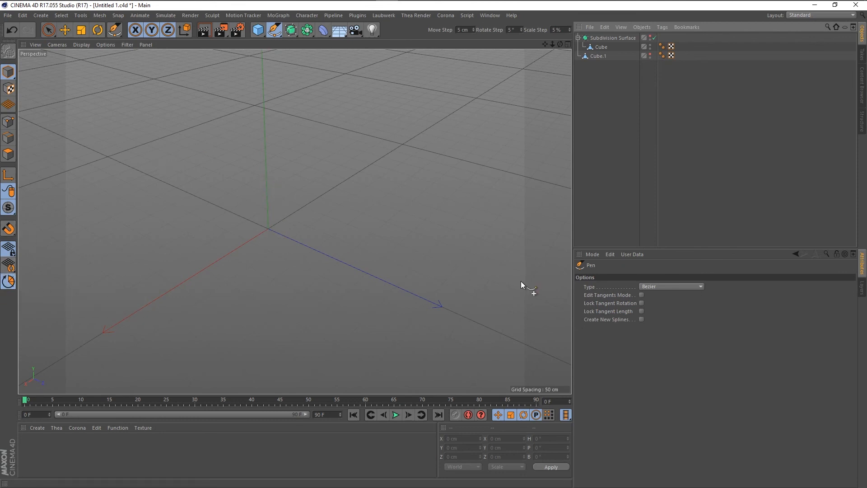
pyautogui.click(665, 287)
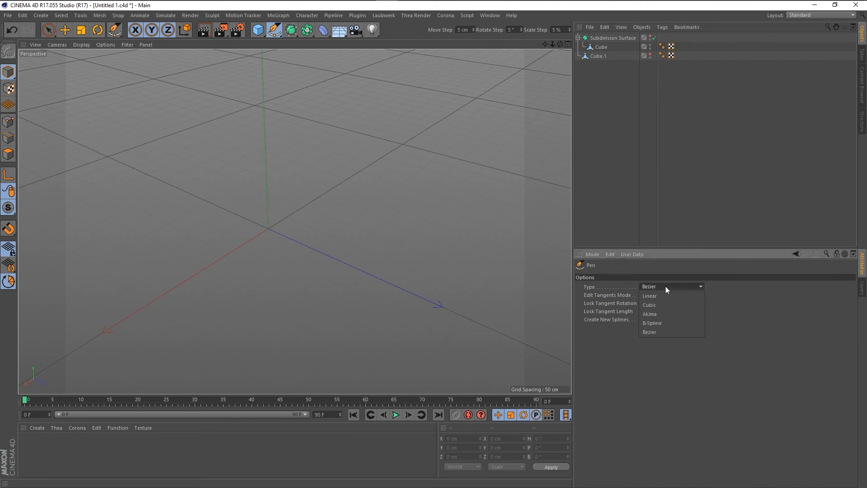
pyautogui.click(665, 286)
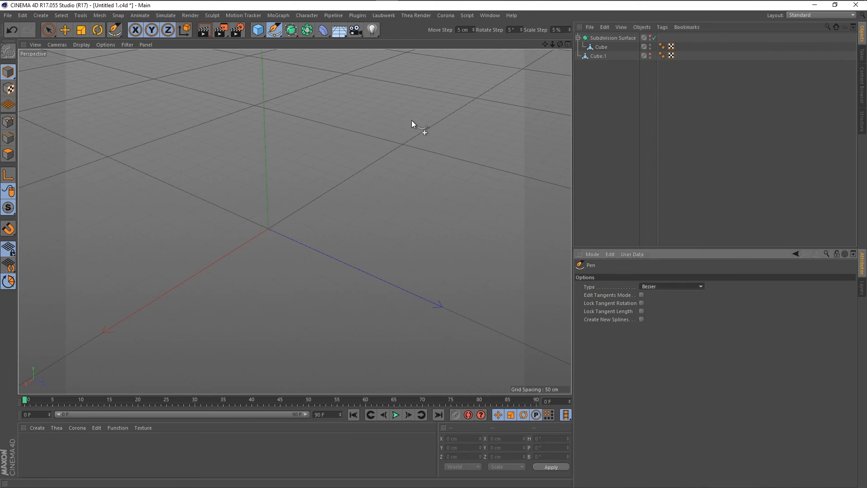
# Try placing a first spline point at the world origin in the Perspective view
pyautogui.scroll(3, 270, 235)
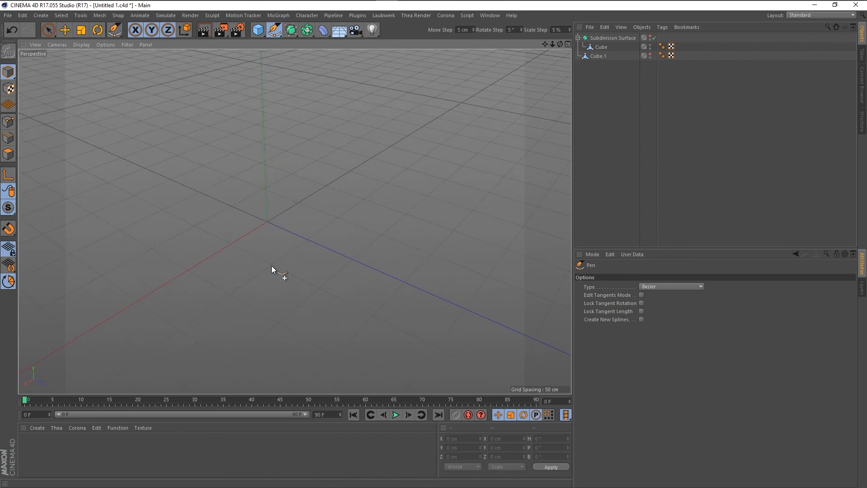
pyautogui.moveTo(270, 264); pyautogui.dragTo(286, 266)
pyautogui.hotkey('ctrl', 'z')
pyautogui.hotkey('ctrl', 'z')
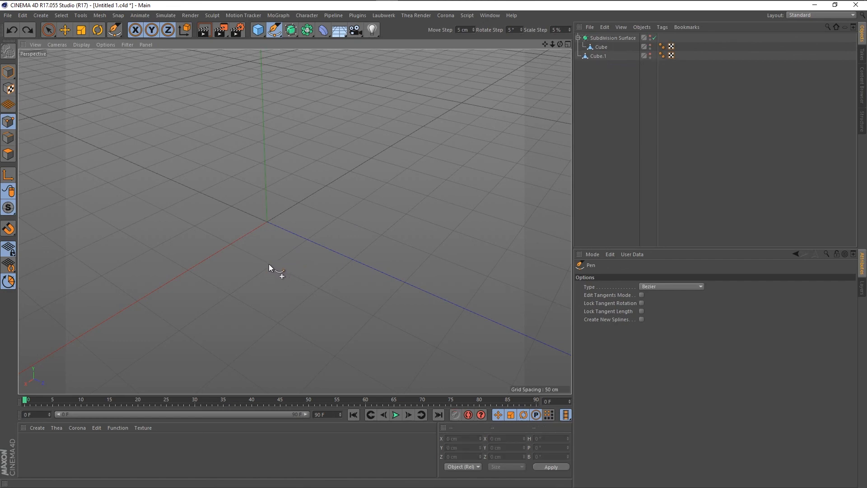
pyautogui.click(266, 218)
pyautogui.scroll(3, 265, 223)
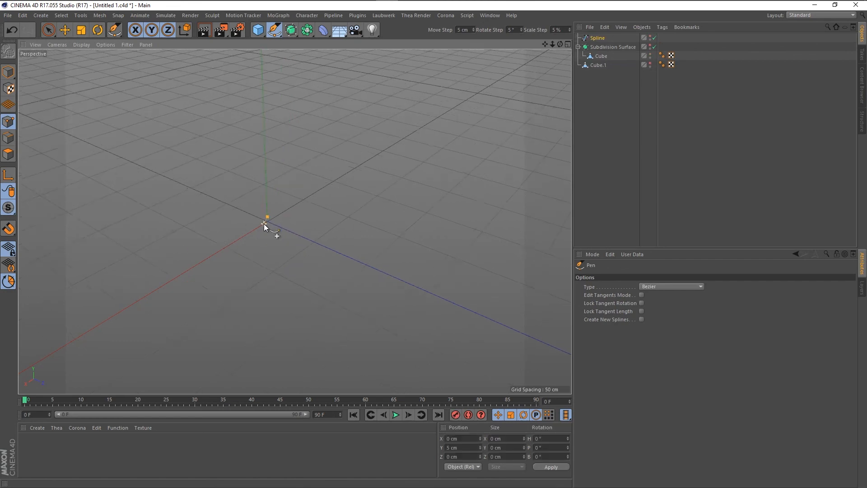
pyautogui.hotkey('ctrl', 'z')
pyautogui.click(269, 221)
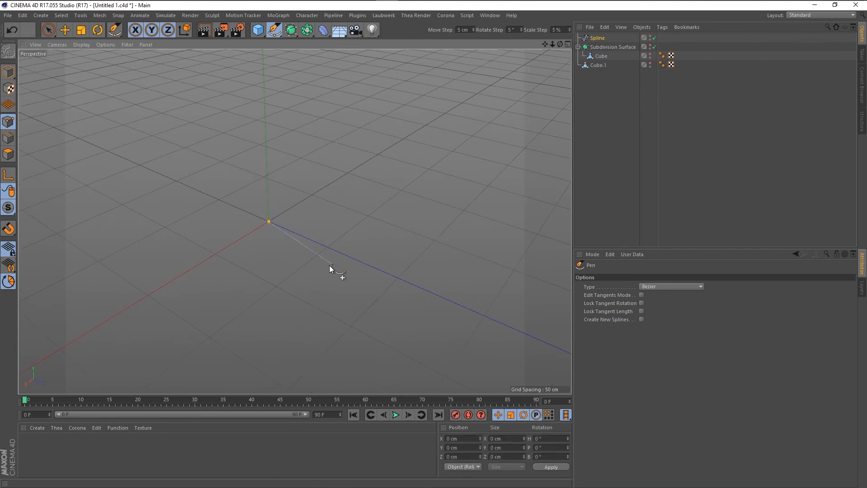
pyautogui.hotkey('ctrl', 'z')
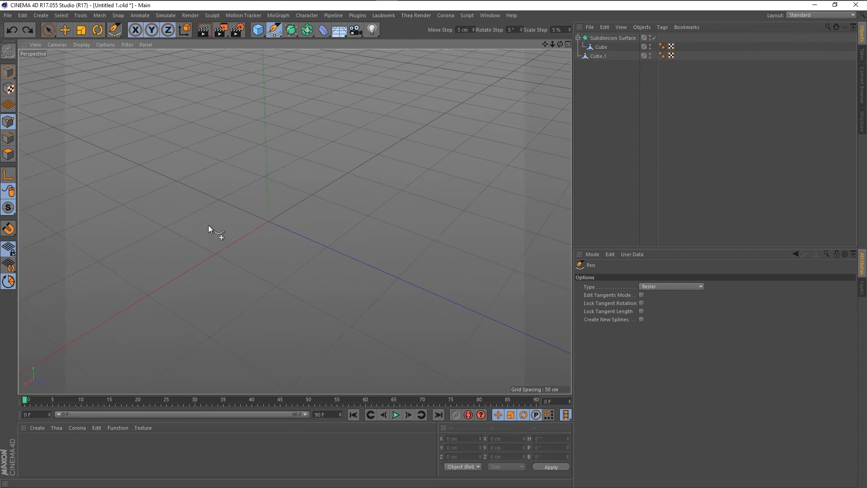
# Switch to the full-size Top view and try placing a first spline point near the origin
pyautogui.press('F5')
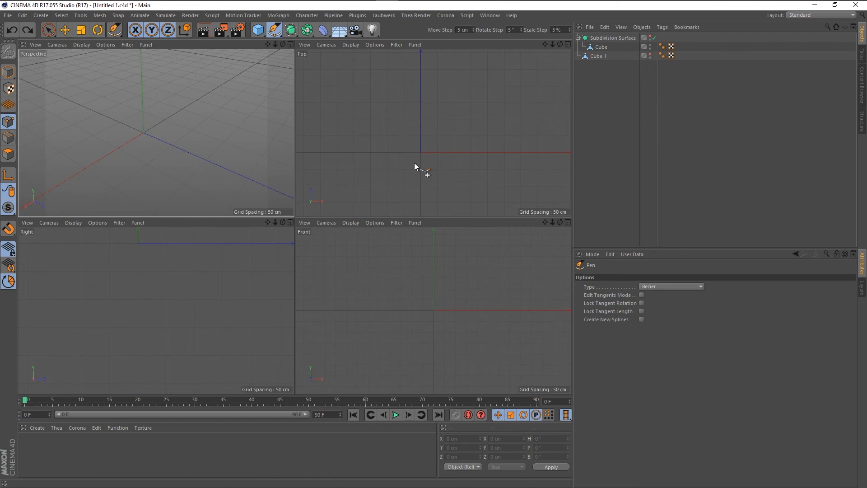
pyautogui.press('F2')
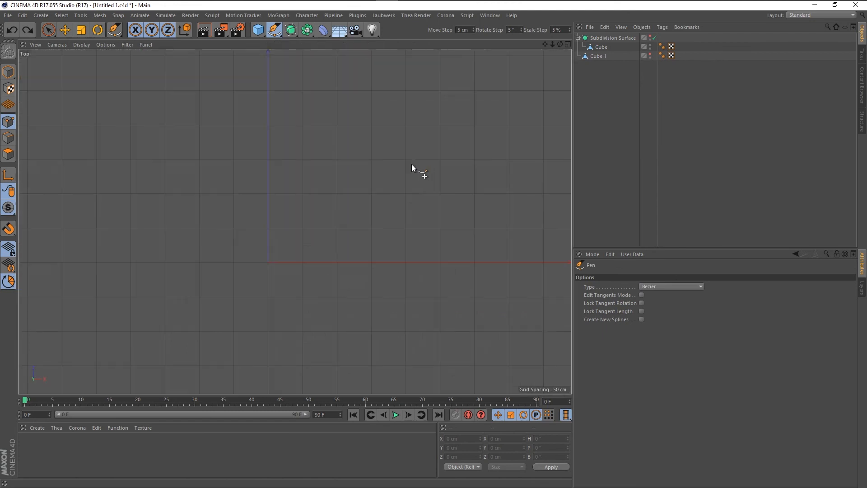
pyautogui.click(271, 190)
pyautogui.hotkey('ctrl', 'z')
pyautogui.click(278, 259)
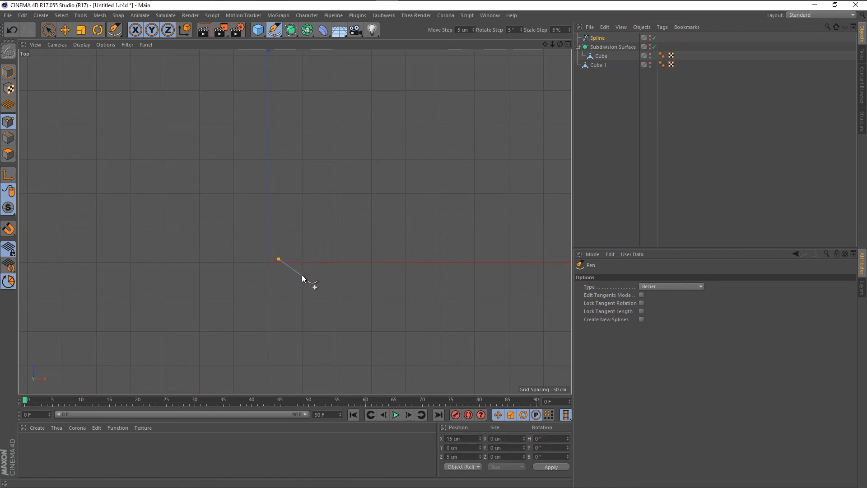
pyautogui.hotkey('ctrl', 'z')
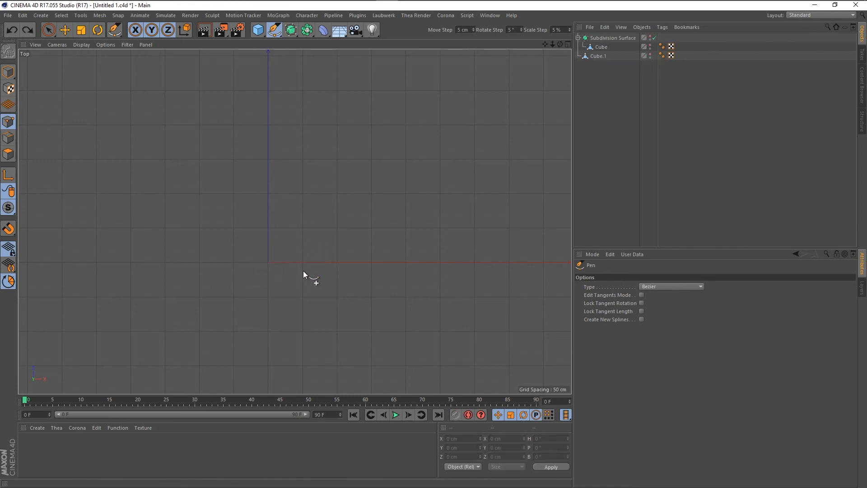
# Enable snapping, turn off Vertex Snap, and turn on Axis Snap
pyautogui.click(9, 230)
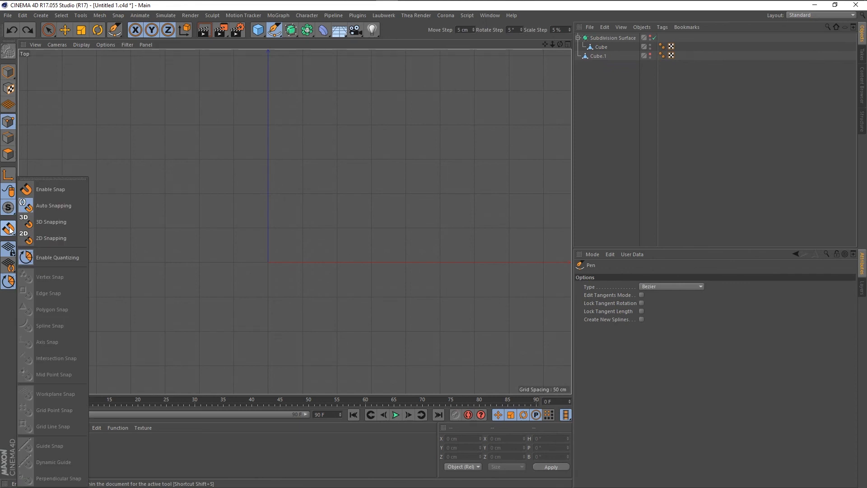
pyautogui.click(29, 193)
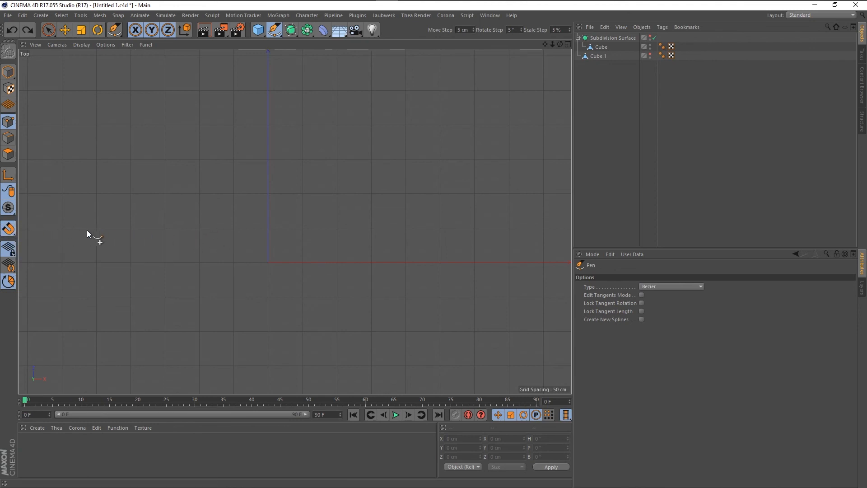
pyautogui.click(8, 228)
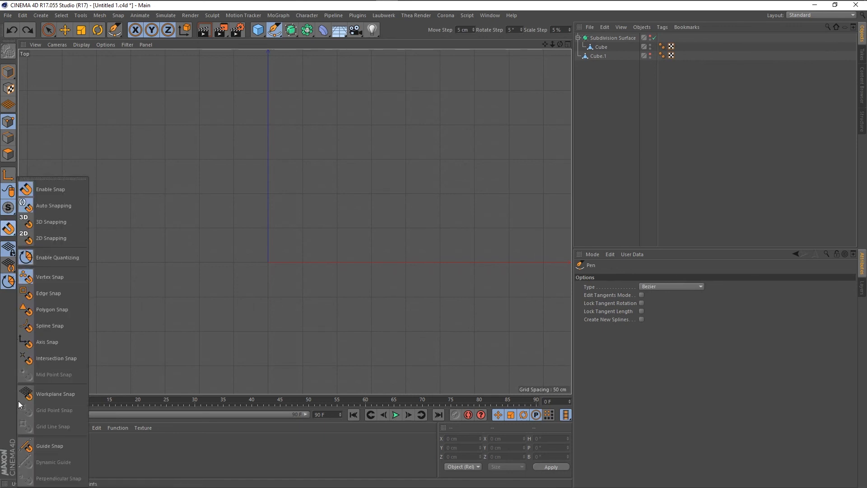
pyautogui.click(28, 277)
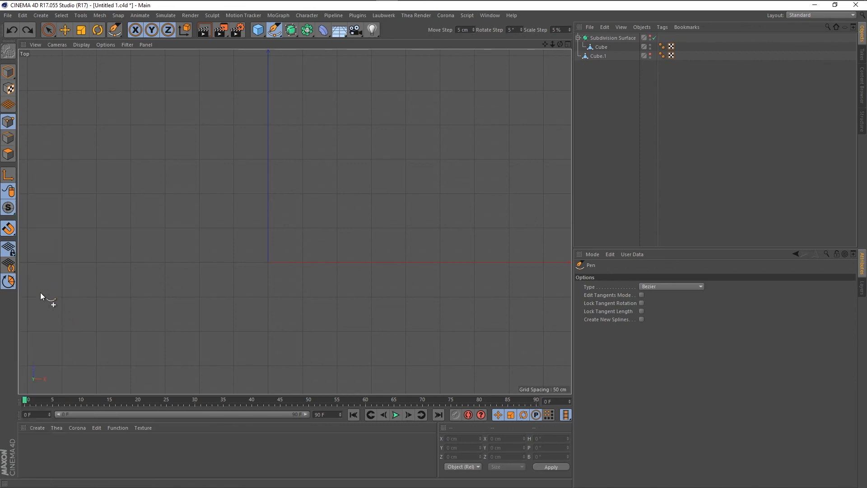
pyautogui.click(7, 228)
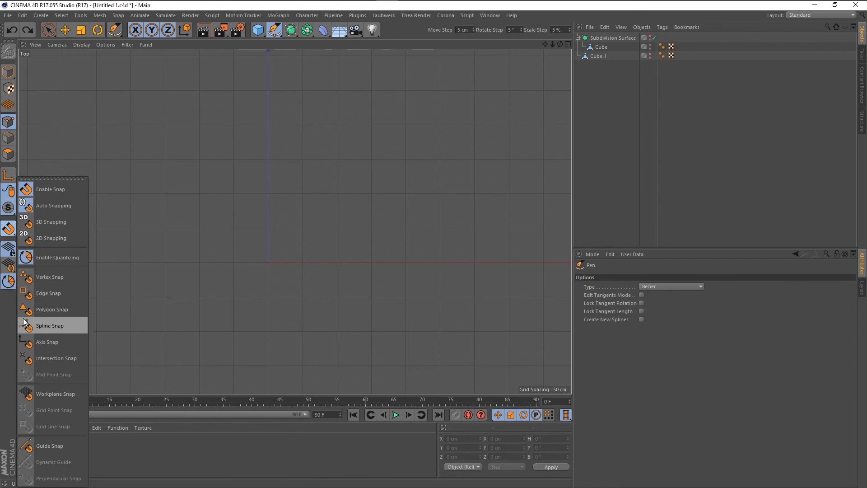
pyautogui.click(23, 342)
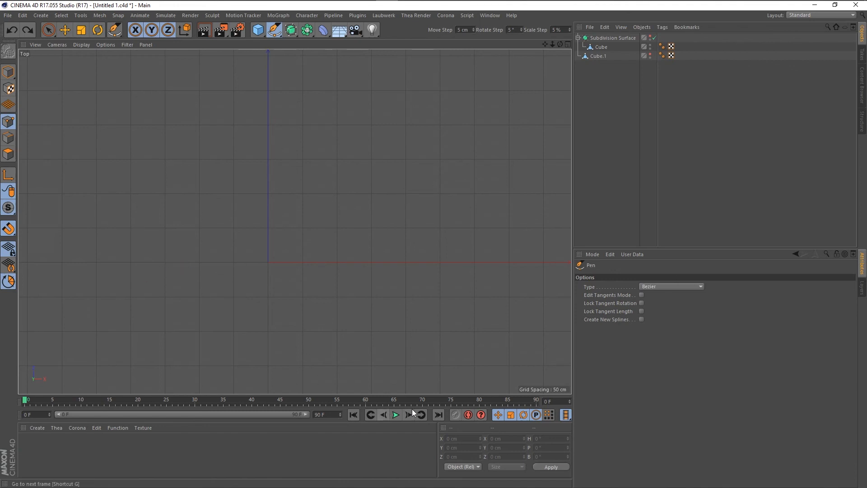
# Try a spline point near the origin, undo it, and disable the Subdivision Surface object
pyautogui.click(272, 258)
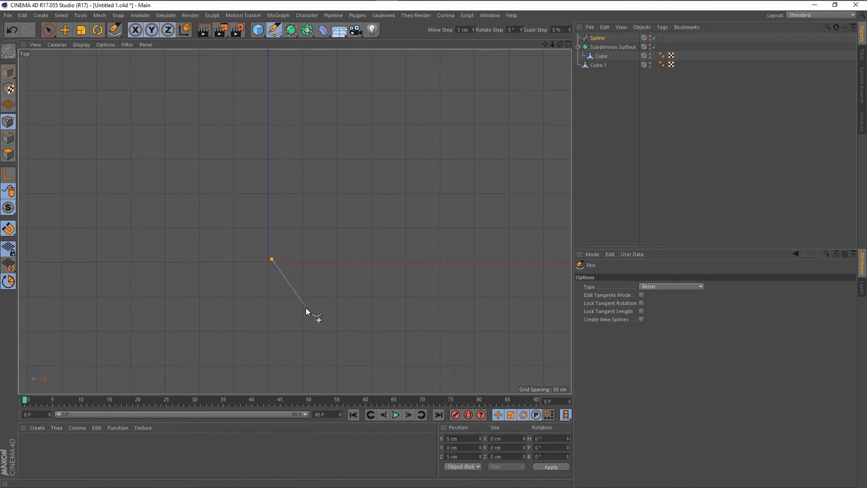
pyautogui.hotkey('ctrl', 'z')
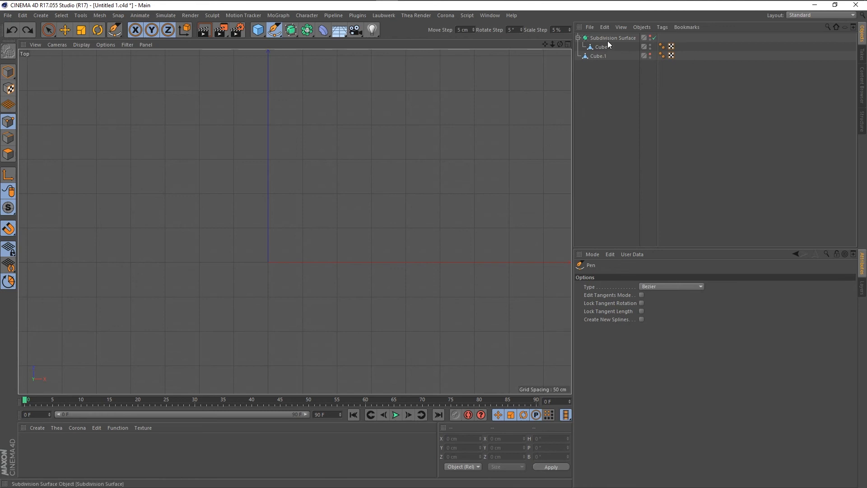
pyautogui.click(654, 37)
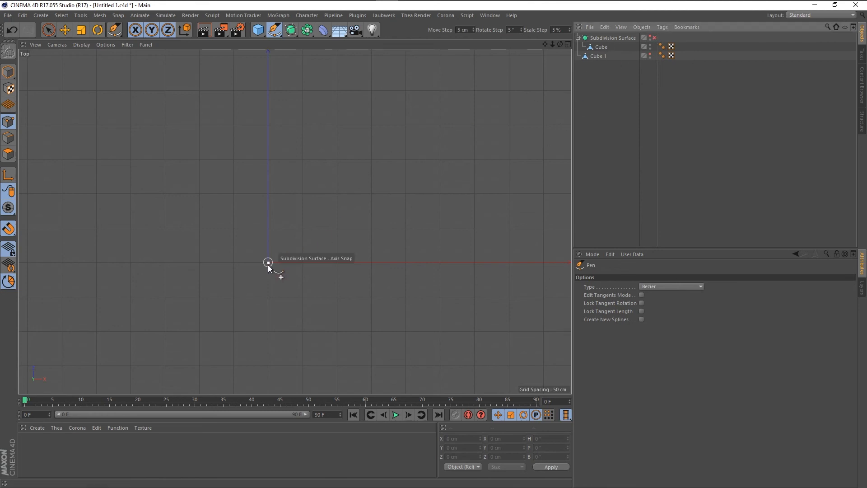
# Delete the Subdivision Surface and Cube.1, and try a spline point near the origin in the empty scene
pyautogui.click(596, 40)
pyautogui.press('Delete')
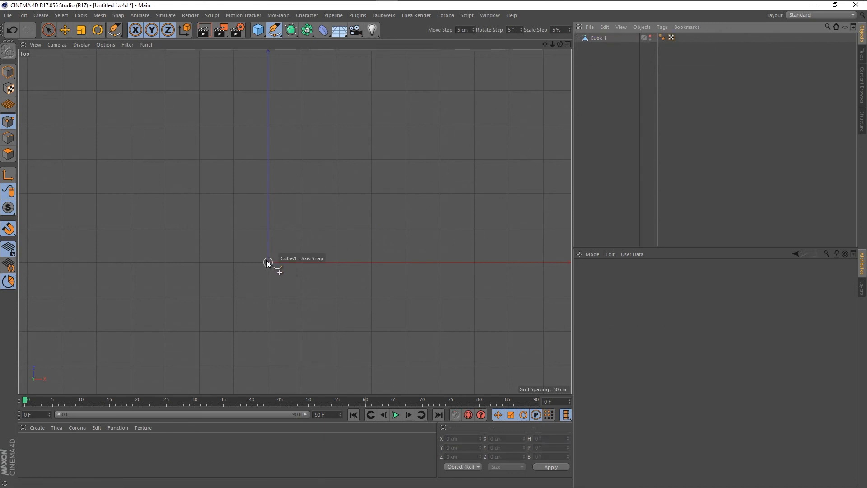
pyautogui.click(597, 37)
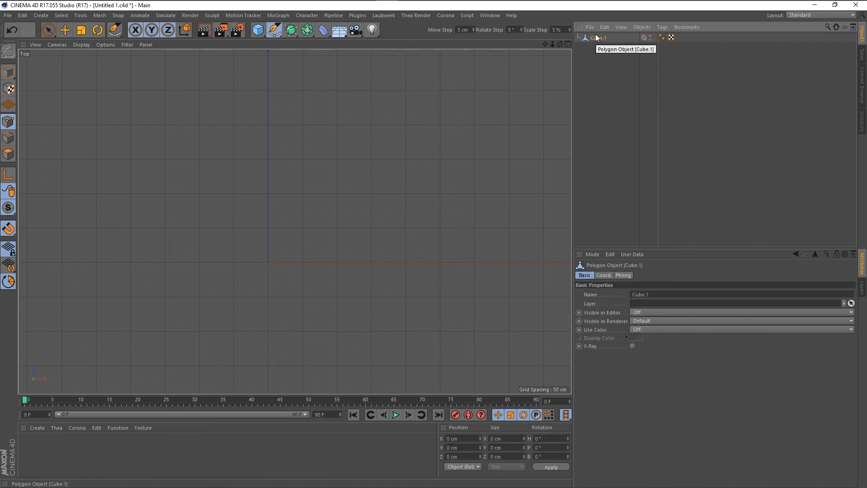
pyautogui.press('Delete')
pyautogui.hotkey('ctrl', 'z')
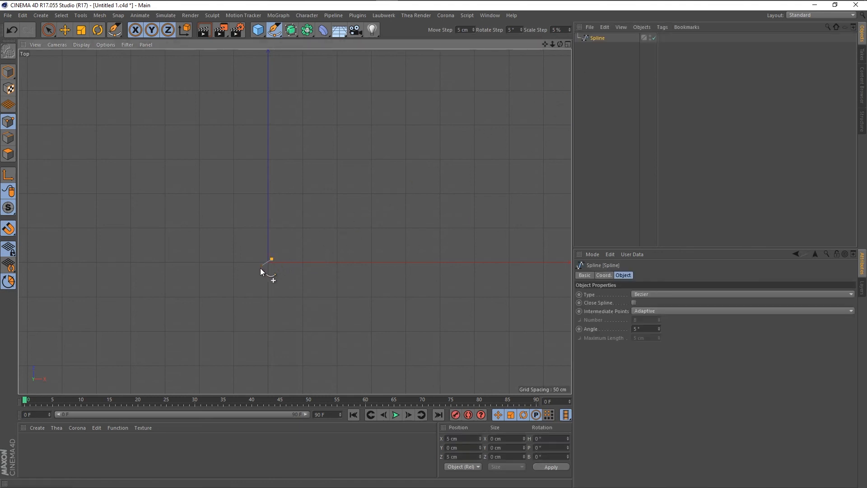
pyautogui.hotkey('ctrl', 'z')
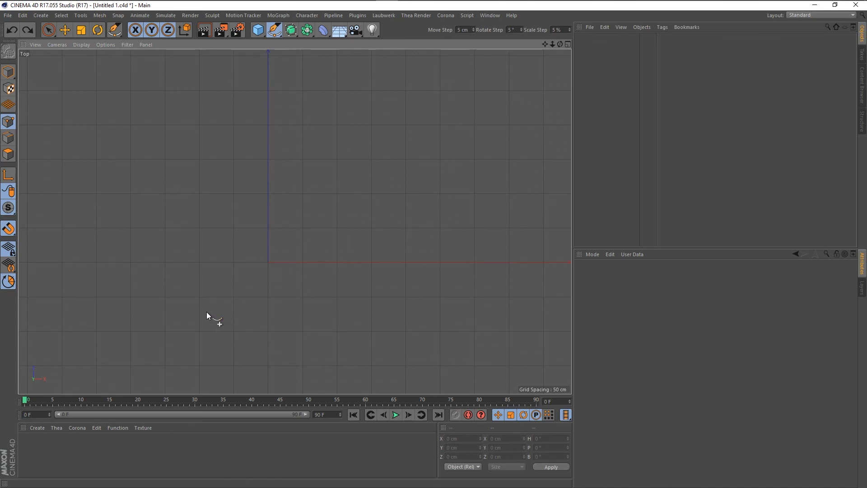
# Turn Workplane Snap on and off again, and change the snapping mode to 3D Snapping
pyautogui.click(7, 229)
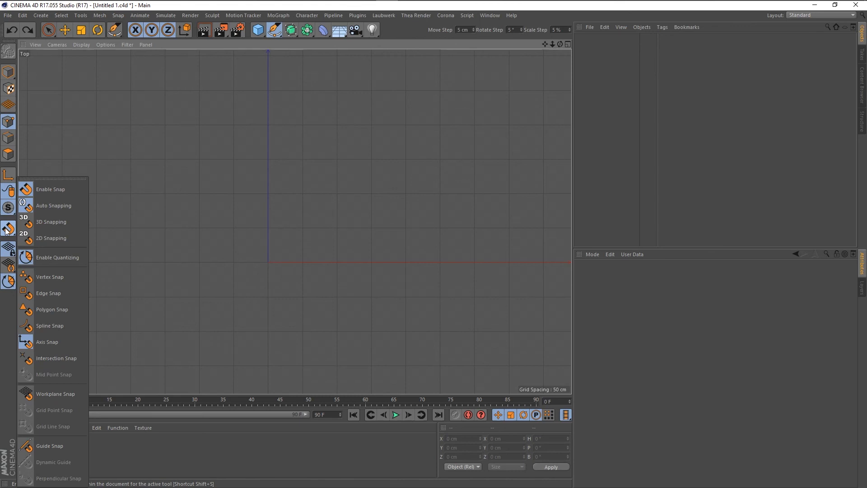
pyautogui.click(52, 394)
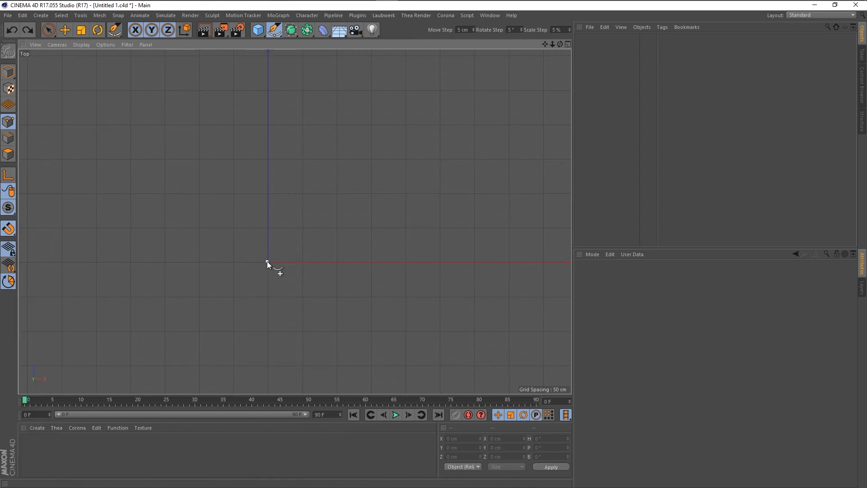
pyautogui.click(8, 228)
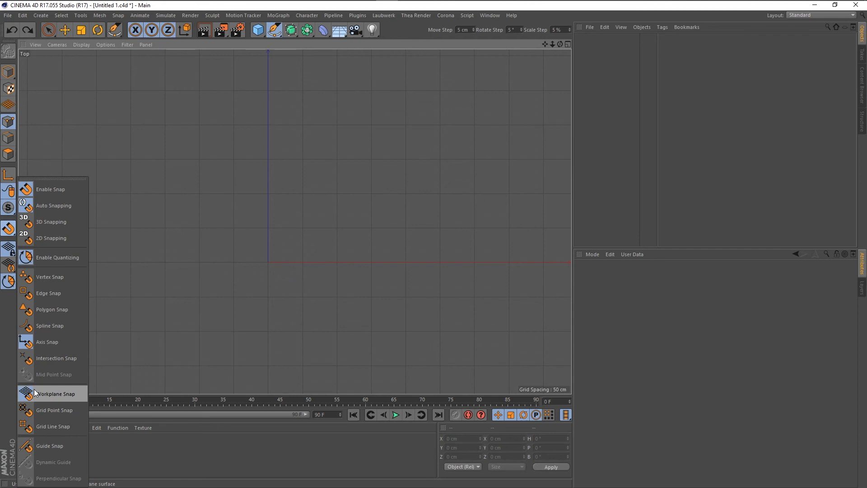
pyautogui.click(29, 391)
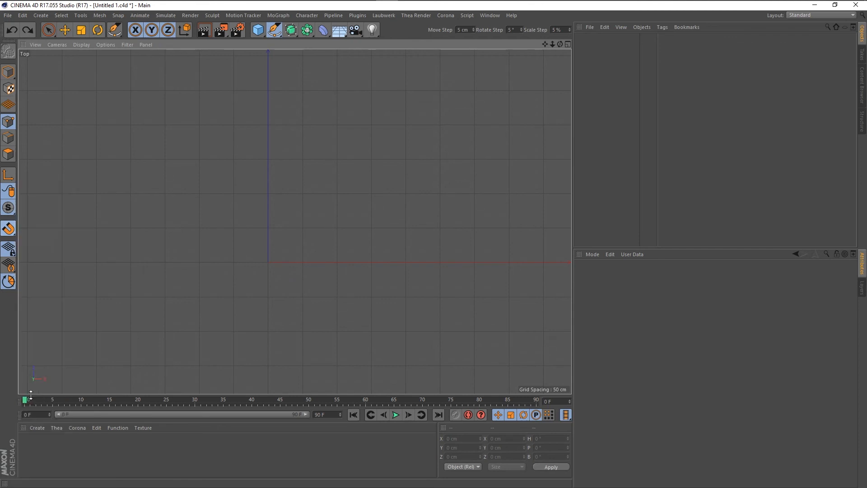
pyautogui.click(8, 229)
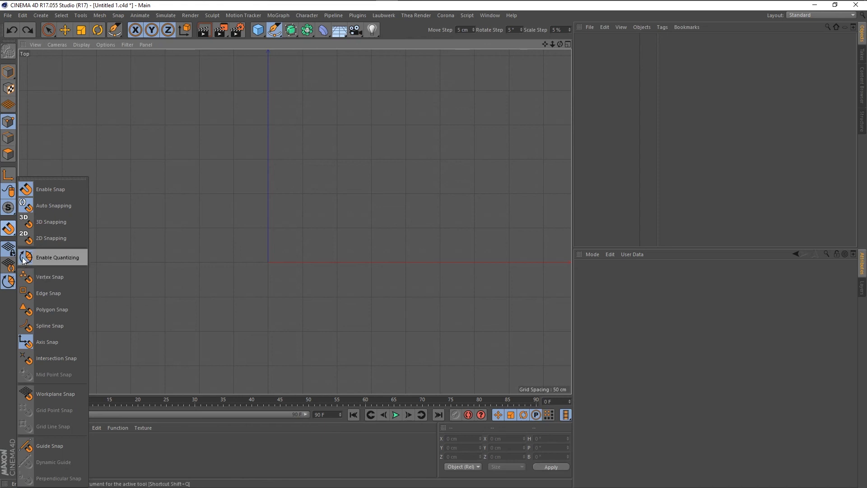
pyautogui.click(25, 223)
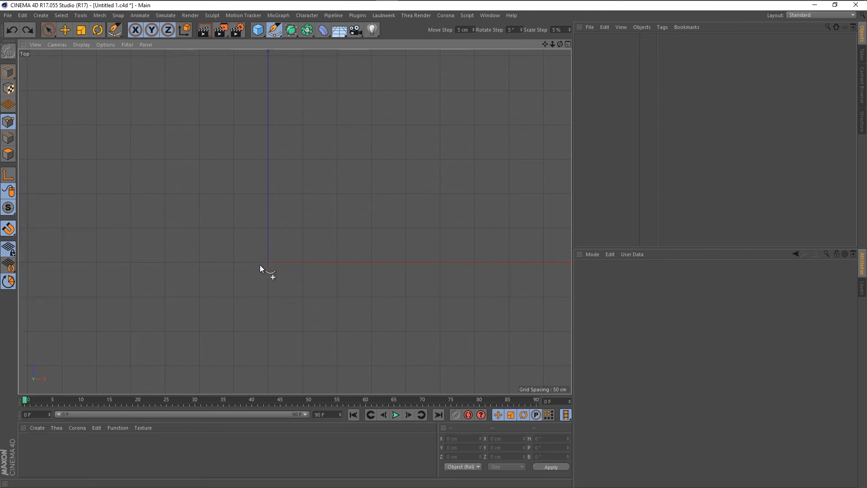
# Add a default cube, disable it, and reactivate the Pen tool
pyautogui.click(259, 30)
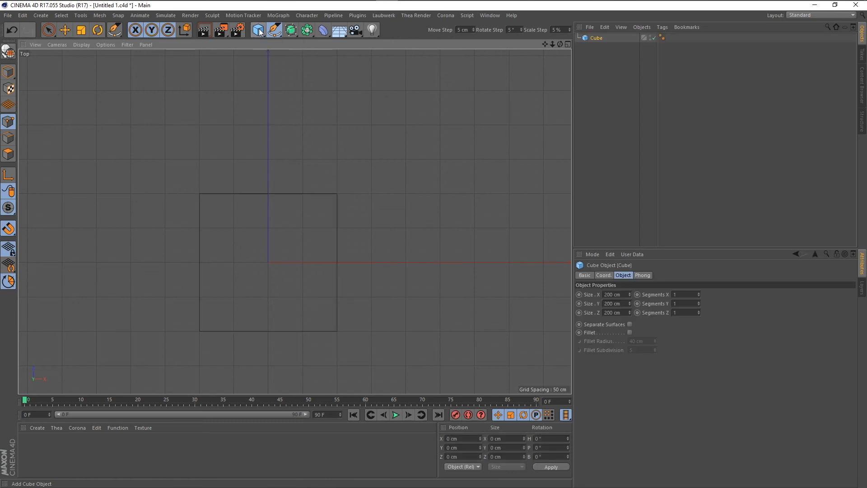
pyautogui.click(653, 38)
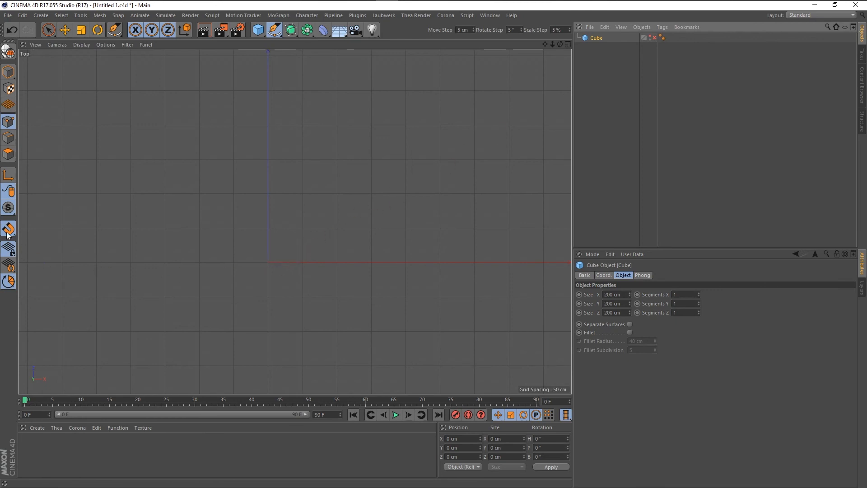
pyautogui.click(115, 30)
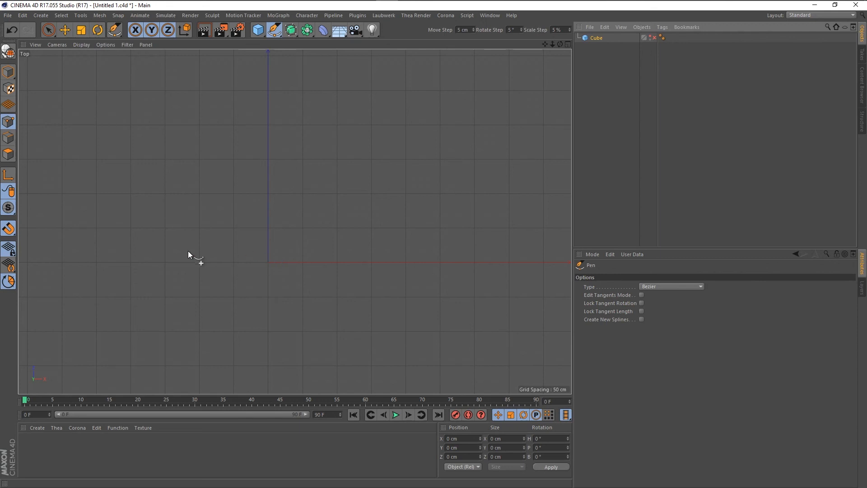
# Turn off Axis Snap, then place a test spline point at the origin and undo it
pyautogui.click(8, 228)
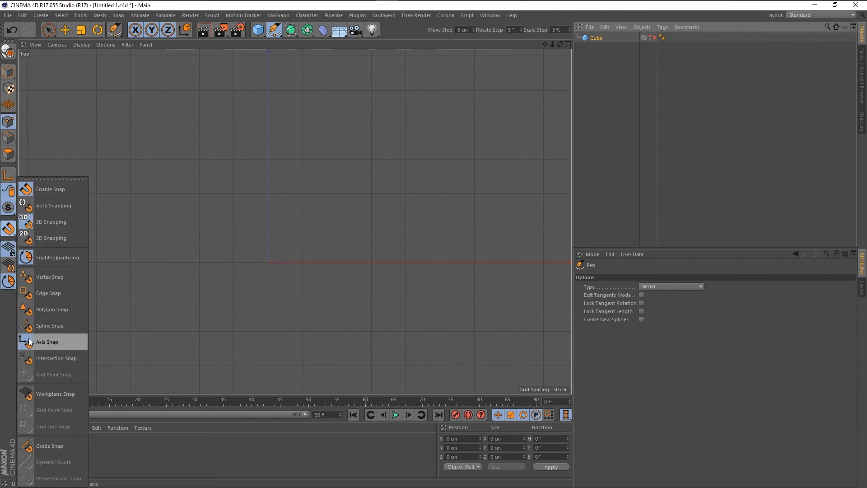
pyautogui.click(29, 341)
pyautogui.click(269, 262)
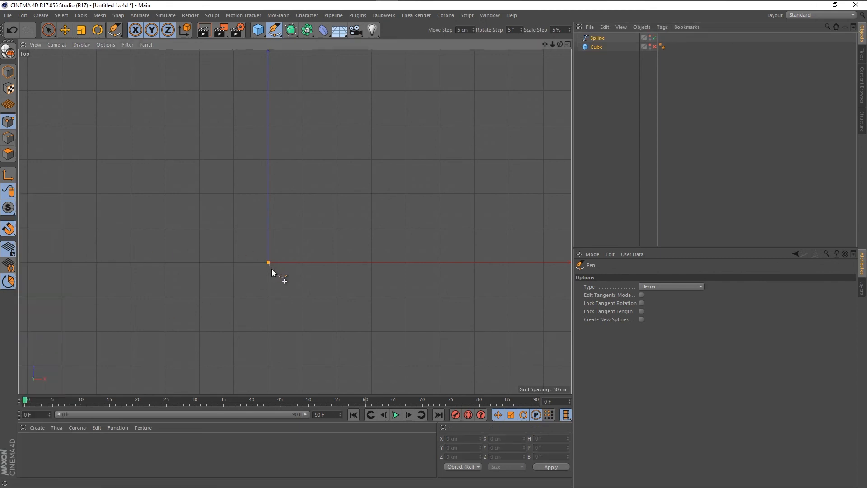
pyautogui.hotkey('ctrl', 'z')
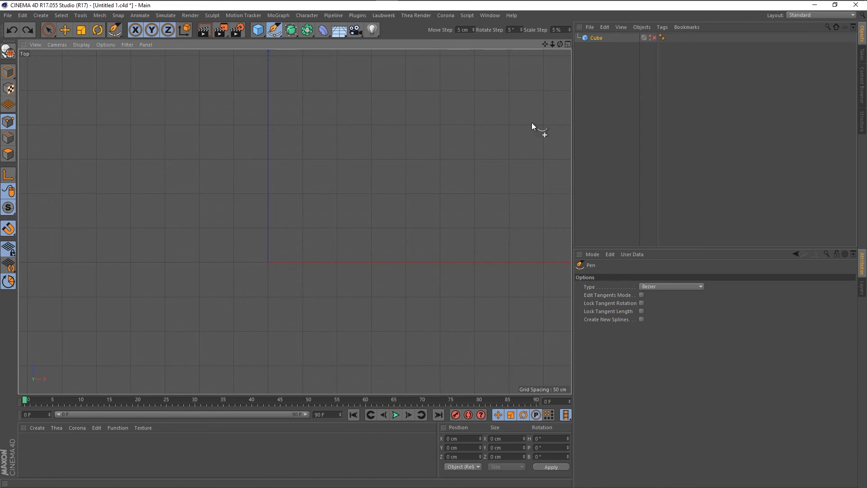
# Re-enable and select the cube, and change the snapping mode to Auto Snapping
pyautogui.click(654, 38)
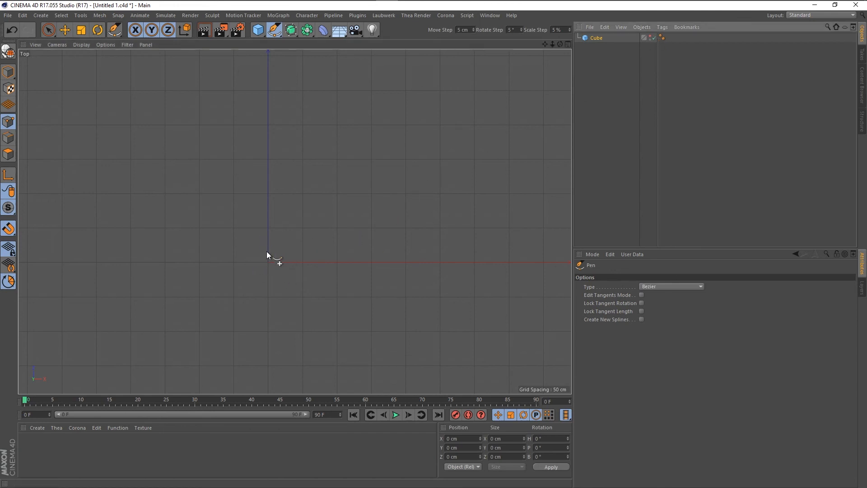
pyautogui.click(595, 39)
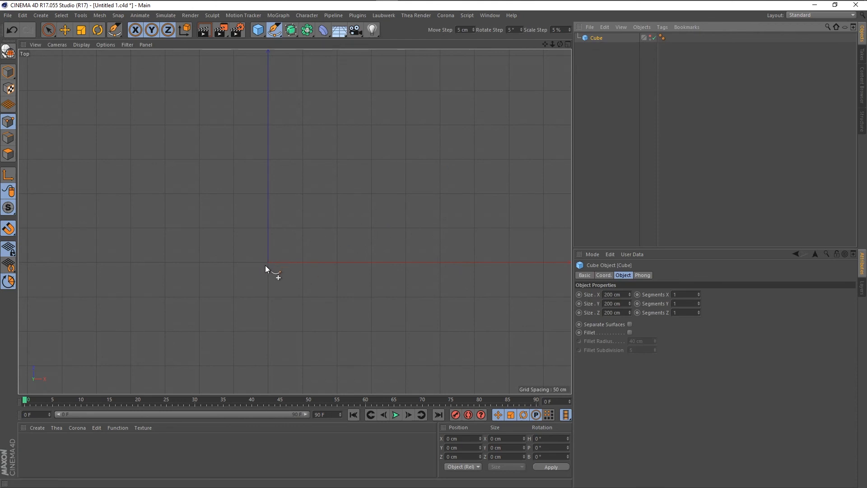
pyautogui.click(8, 230)
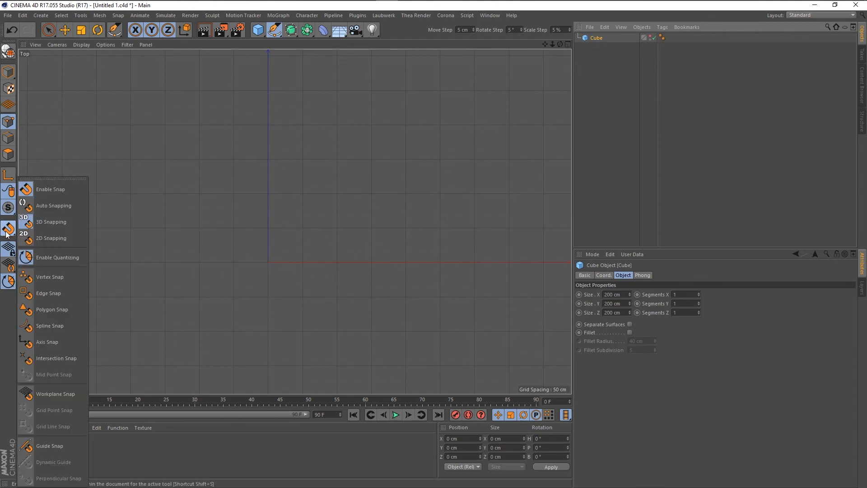
pyautogui.click(28, 203)
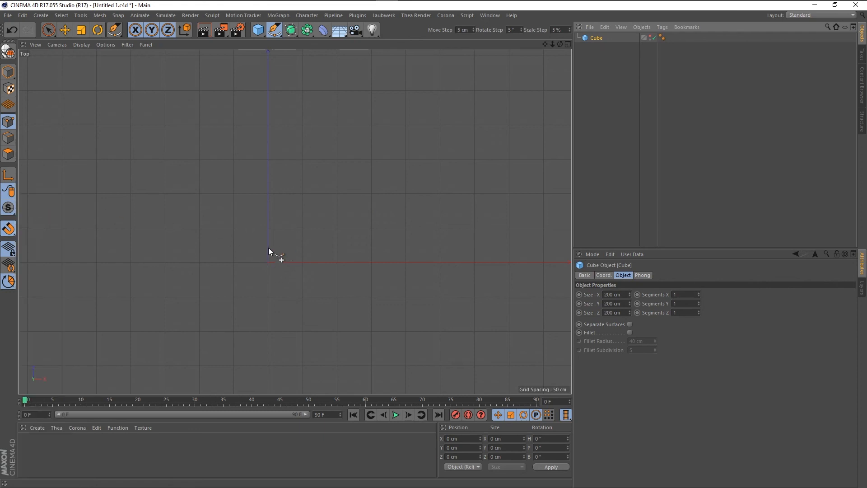
# Draw a test spline with two points in the Top view's upper-right quadrant and undo it
pyautogui.click(405, 111)
pyautogui.click(378, 207)
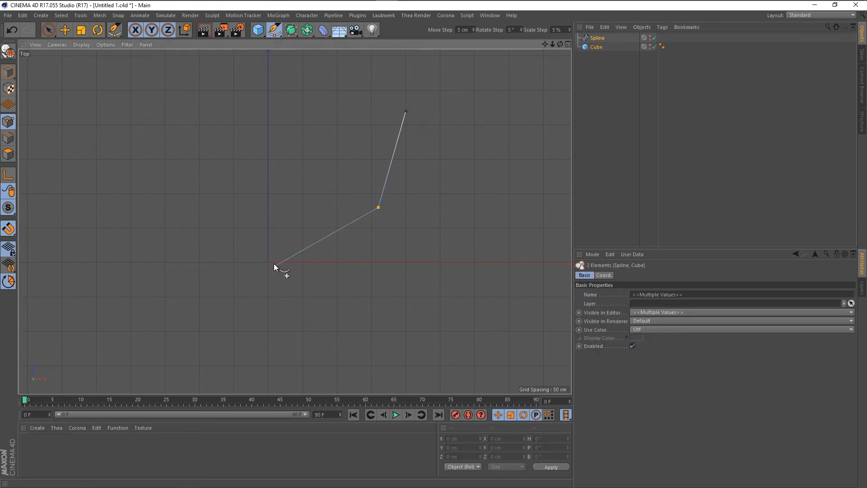
pyautogui.hotkey('ctrl', 'z')
pyautogui.hotkey('ctrl', 'z')
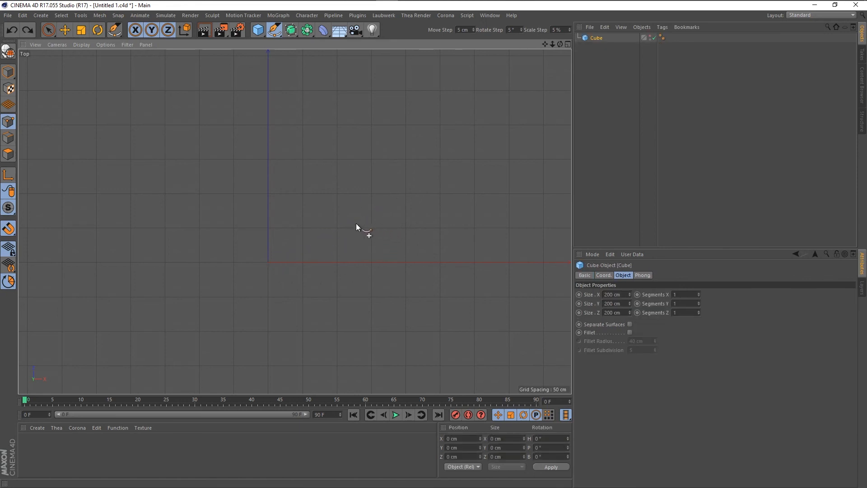
# Set the coordinate mode to World, and try a spline point at the origin
pyautogui.click(464, 465)
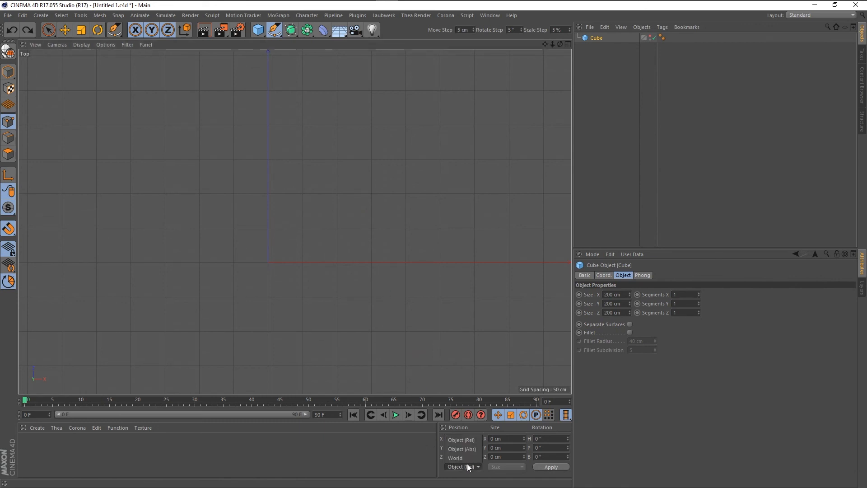
pyautogui.click(464, 459)
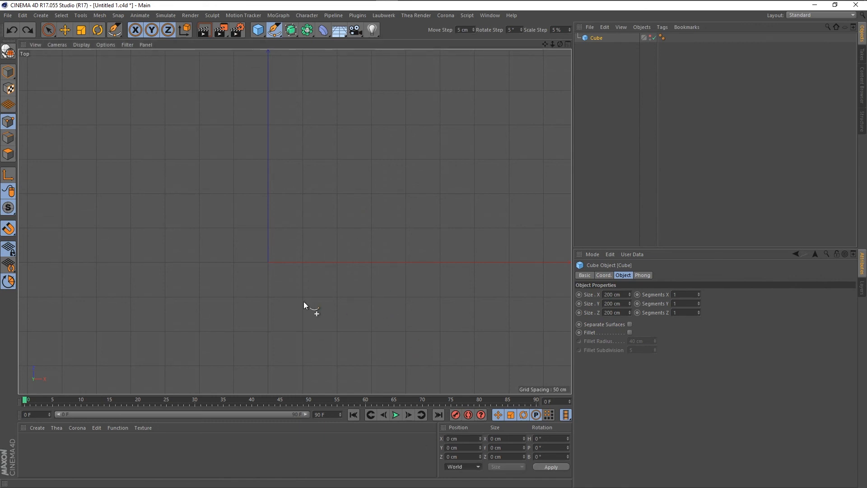
pyautogui.click(268, 263)
pyautogui.hotkey('ctrl', 'z')
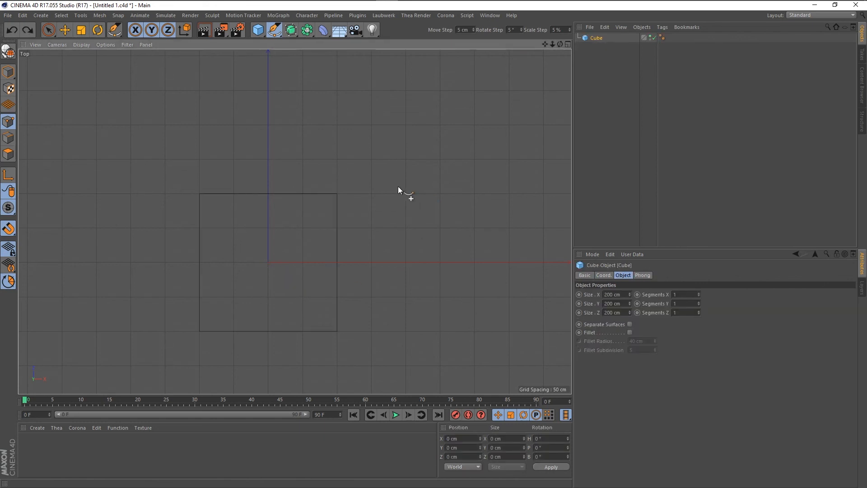
# Undo the test cube and the object deletions to restore the Subdivision Surface and Cube.1
pyautogui.hotkey('ctrl', 'z')
pyautogui.hotkey('ctrl', 'z')
pyautogui.hotkey('ctrl', 'z')
pyautogui.hotkey('ctrl', 'z')
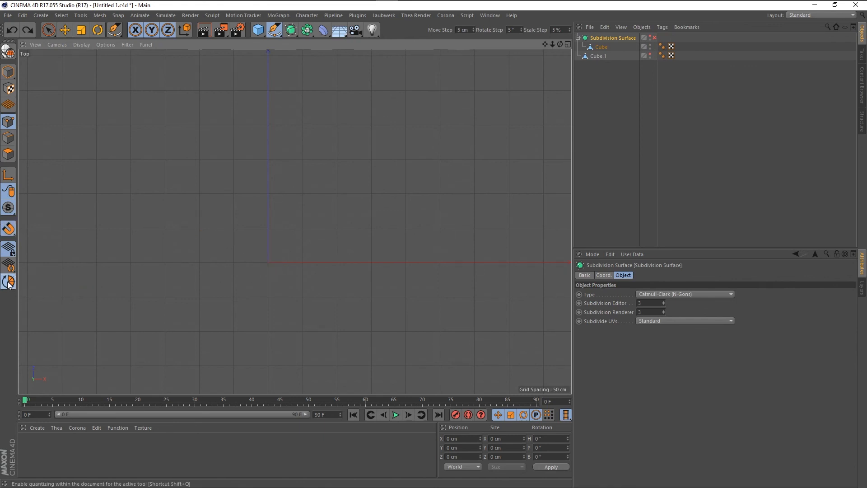
# Enable Axis Snap and select the Cube.1 object
pyautogui.click(6, 230)
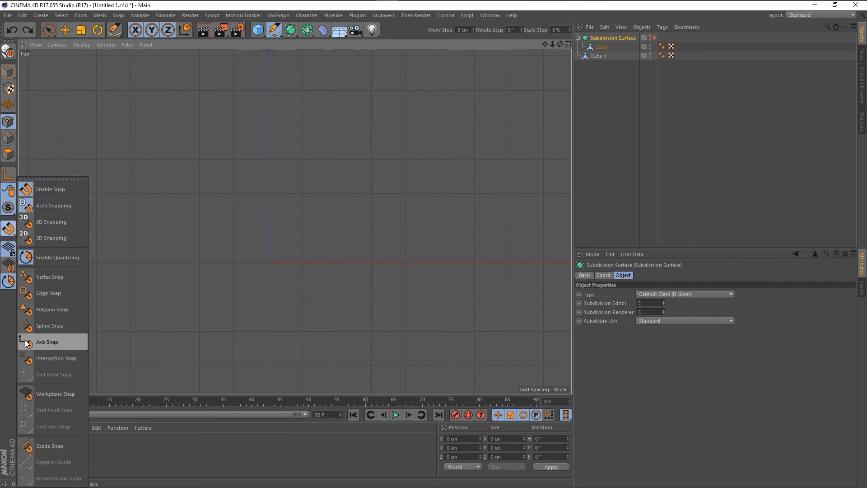
pyautogui.click(47, 342)
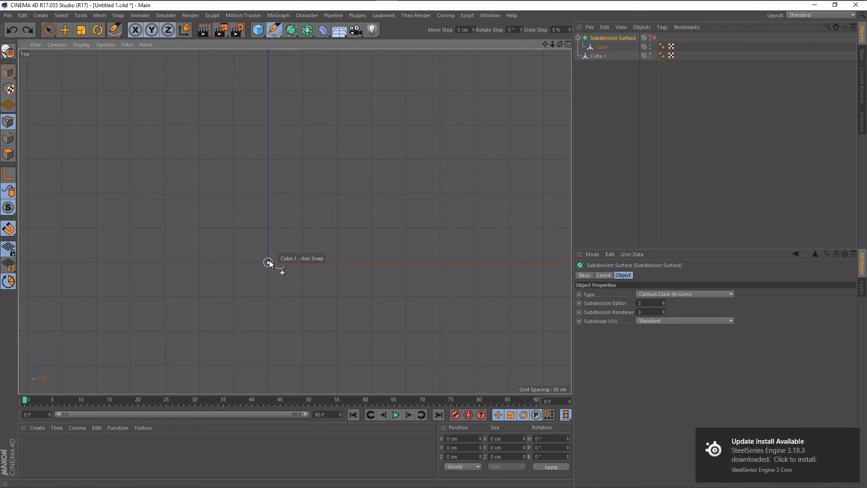
pyautogui.click(599, 54)
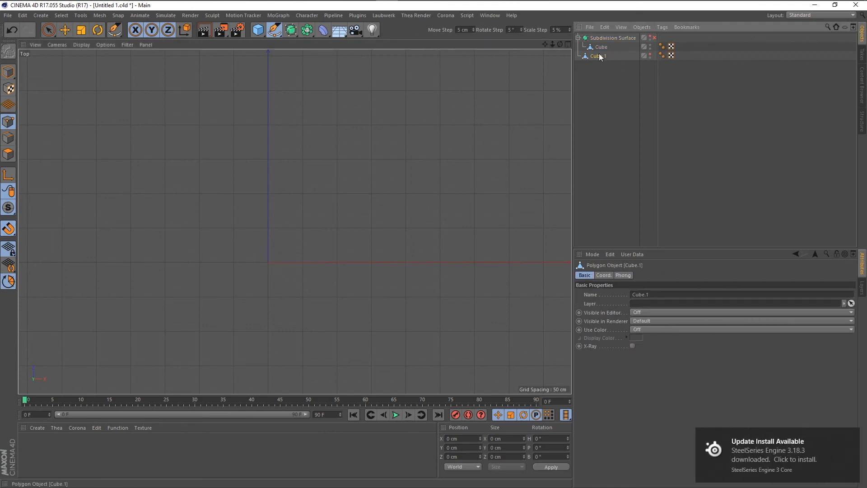
# Draw a test spline from the origin through X 175 cm, Z 25 cm and X 215 cm, Z 155 cm to X 55 cm, Z 135 cm
pyautogui.click(268, 263)
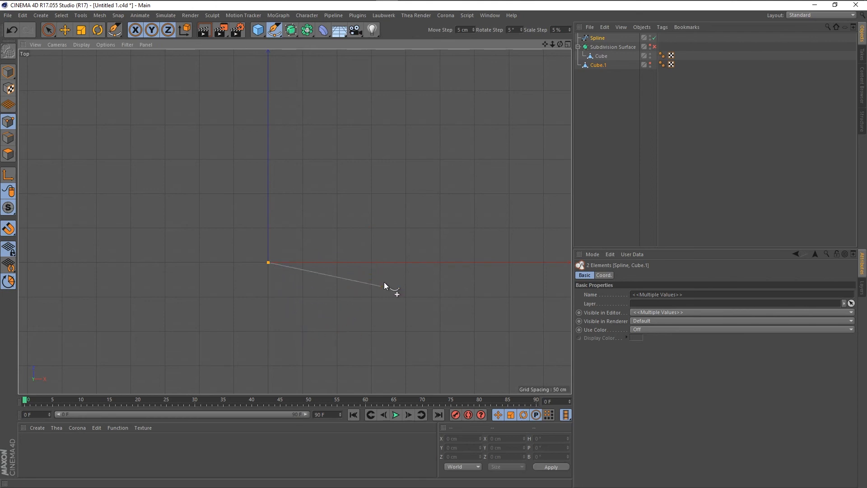
pyautogui.click(388, 245)
pyautogui.click(597, 39)
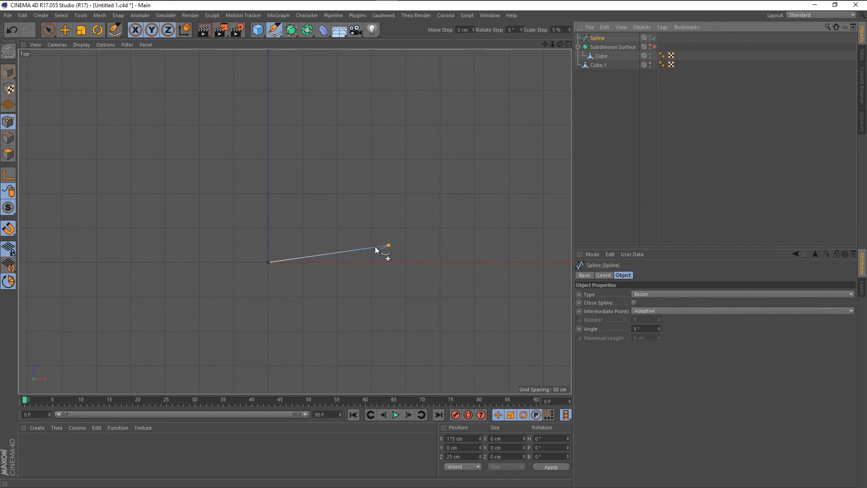
pyautogui.click(415, 156)
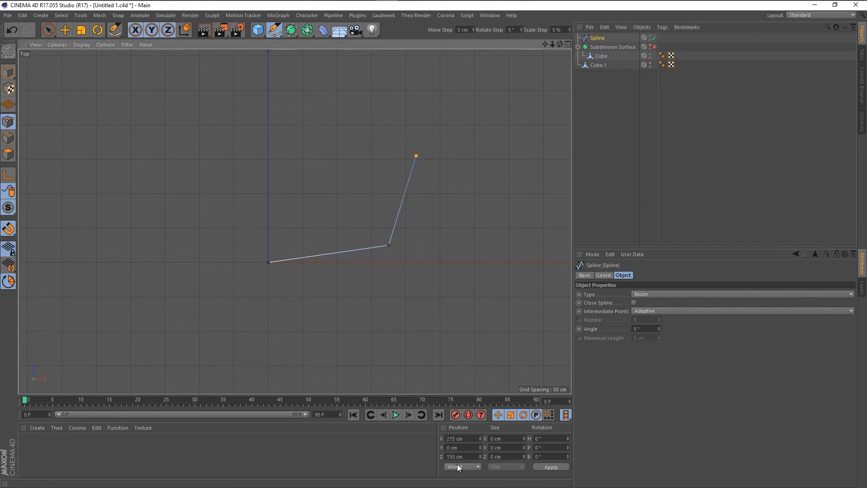
pyautogui.click(306, 170)
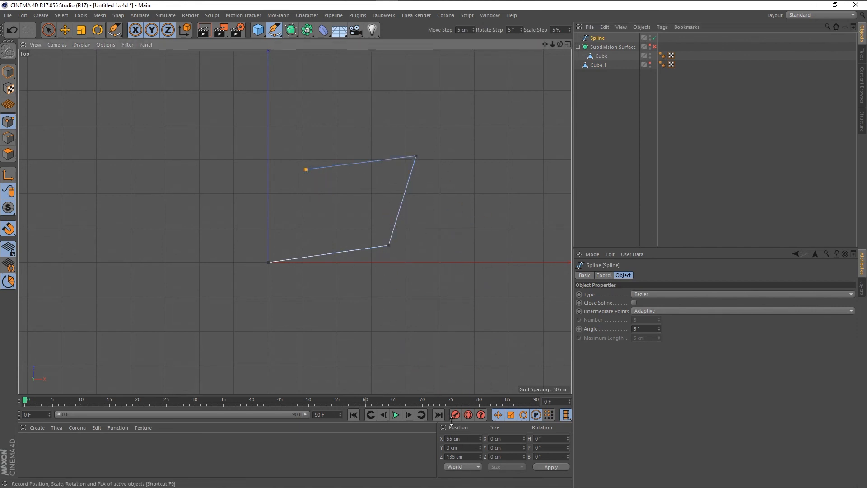
# Set the X and Z positions of the test spline's last point to 0
pyautogui.moveTo(461, 438); pyautogui.dragTo(431, 436)
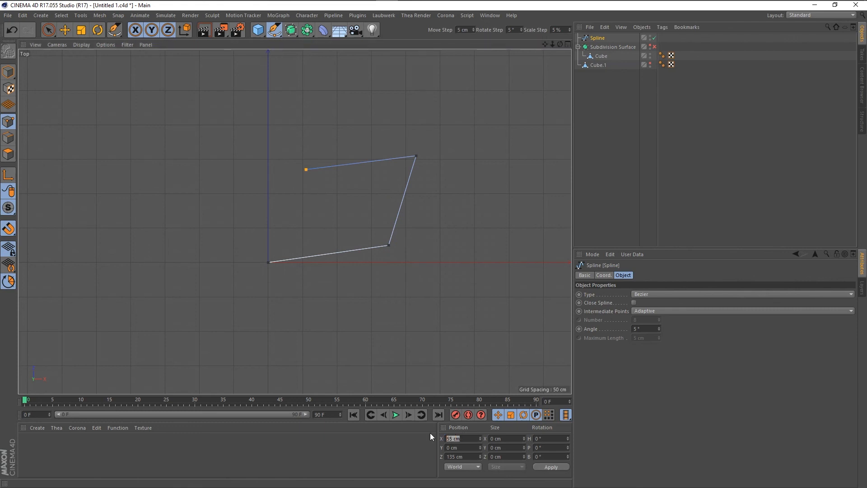
pyautogui.write('0')
pyautogui.press('Tab')
pyautogui.press('Tab')
pyautogui.write('0')
pyautogui.press('Return')
# Undo the point's coordinate change and all points of the test spline
pyautogui.hotkey('ctrl', 'z')
pyautogui.hotkey('ctrl', 'z')
pyautogui.hotkey('ctrl', 'z')
pyautogui.hotkey('ctrl', 'z')
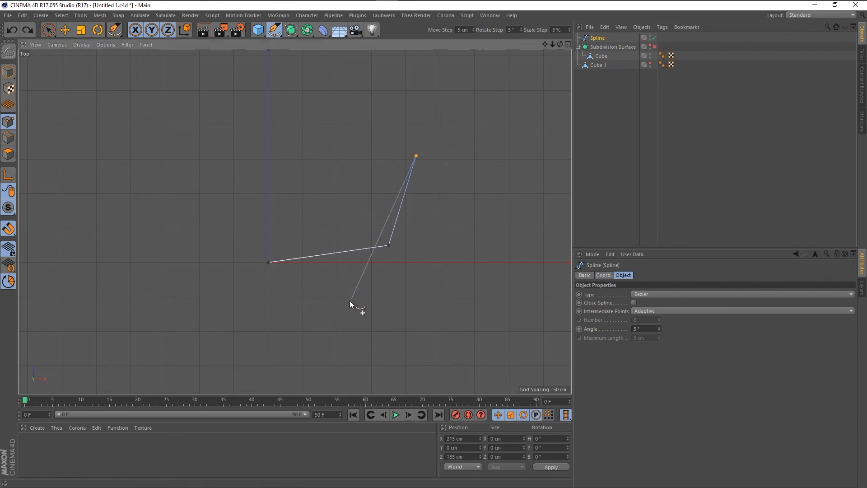
pyautogui.hotkey('ctrl', 'z')
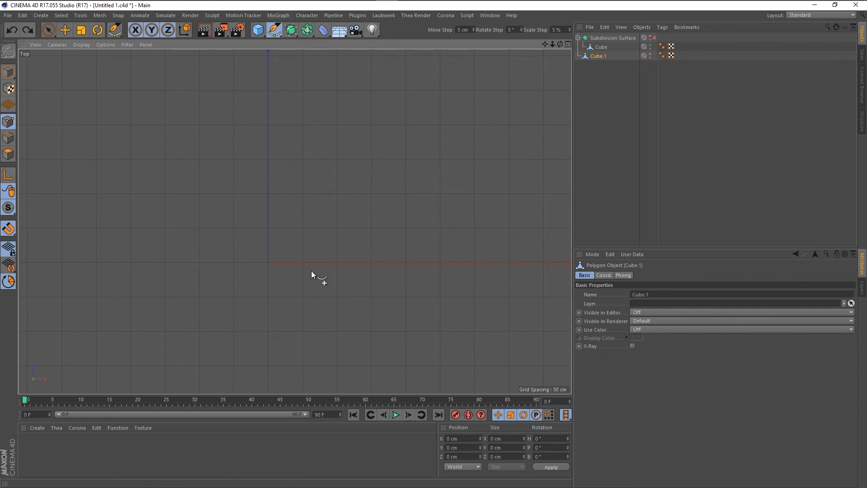
# Start a new spline with a single point and set its X, Y and Z positions to 0 in World coordinates
pyautogui.click(358, 170)
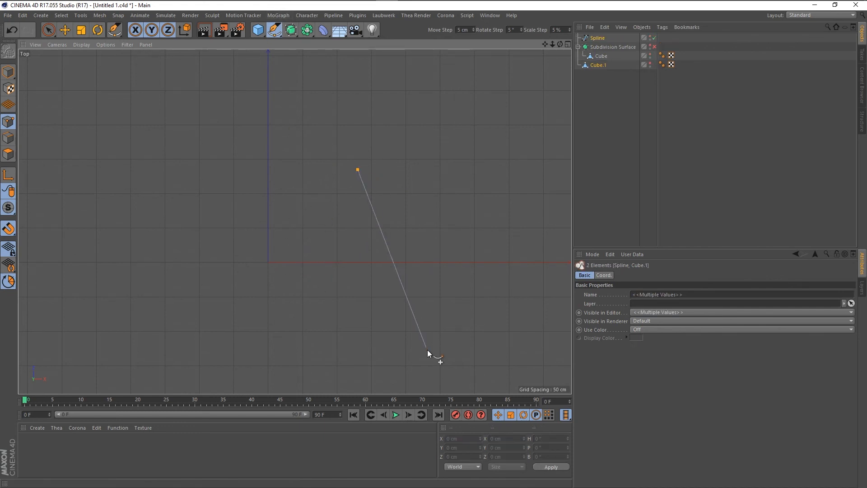
pyautogui.click(596, 40)
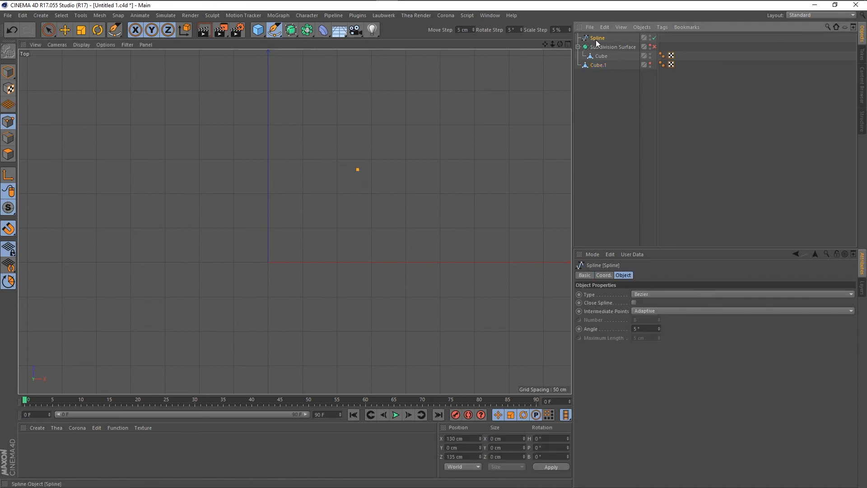
pyautogui.click(465, 438)
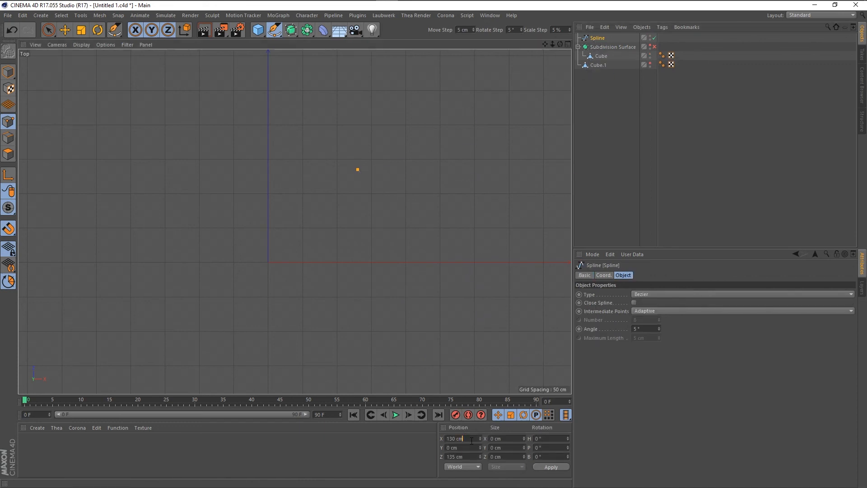
pyautogui.write('0')
pyautogui.press('Tab')
pyautogui.write('0')
pyautogui.press('Tab')
pyautogui.write('0')
pyautogui.press('Return')
pyautogui.click(453, 467)
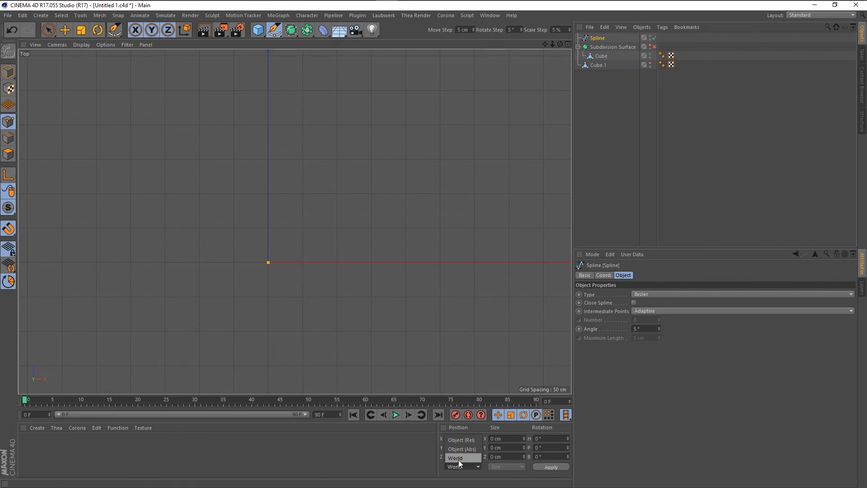
pyautogui.click(459, 465)
pyautogui.click(462, 466)
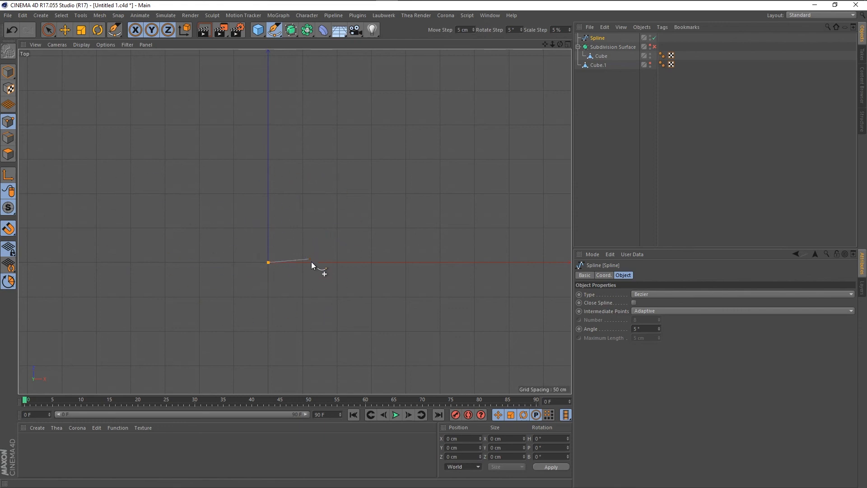
# Enable Spline Snap, Edge Snap and Vertex Snap for drawing in the Top view
pyautogui.scroll(5, 306, 271)
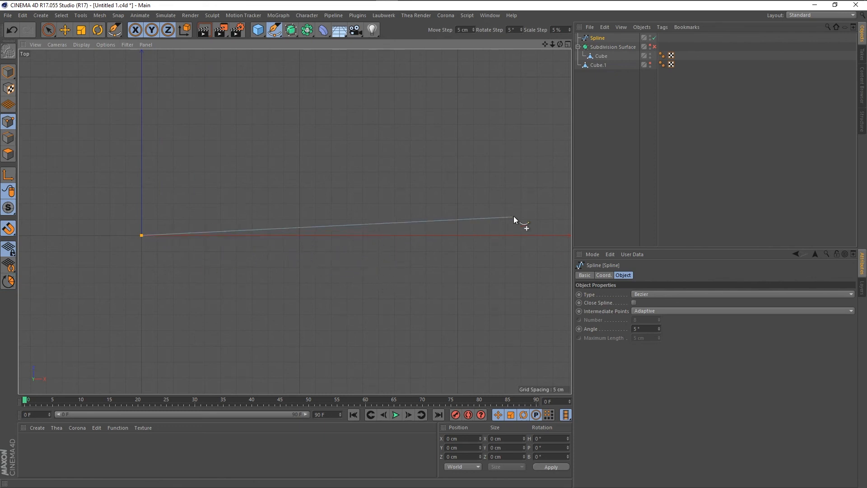
pyautogui.click(6, 230)
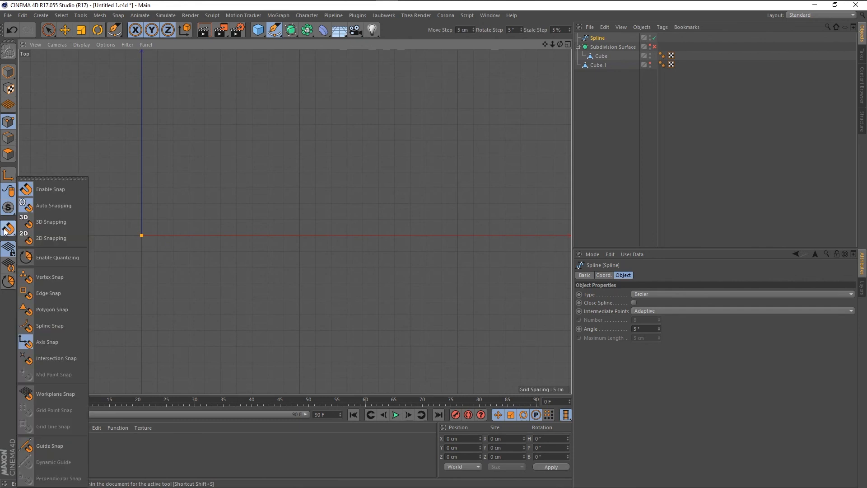
pyautogui.click(28, 325)
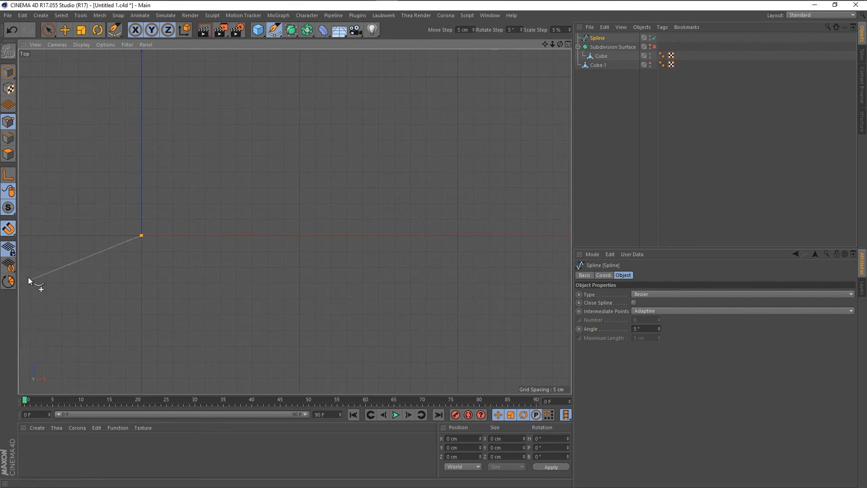
pyautogui.click(8, 228)
pyautogui.press('v')
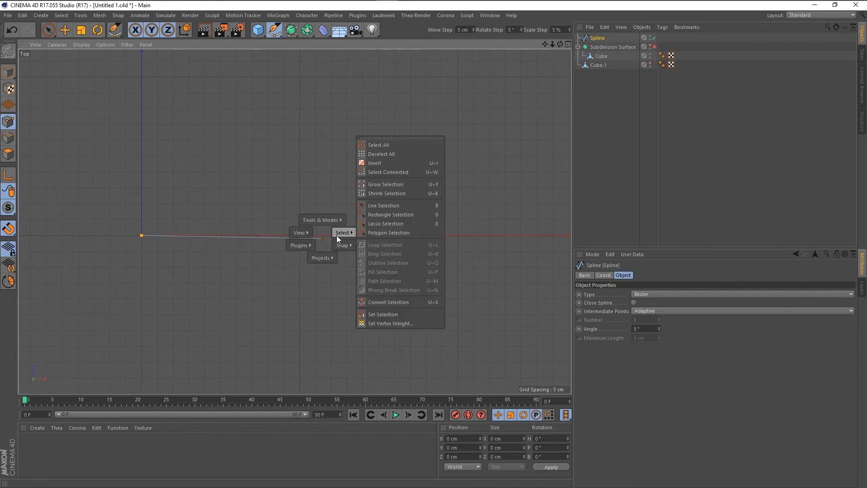
pyautogui.moveTo(346, 245)
pyautogui.click(374, 204)
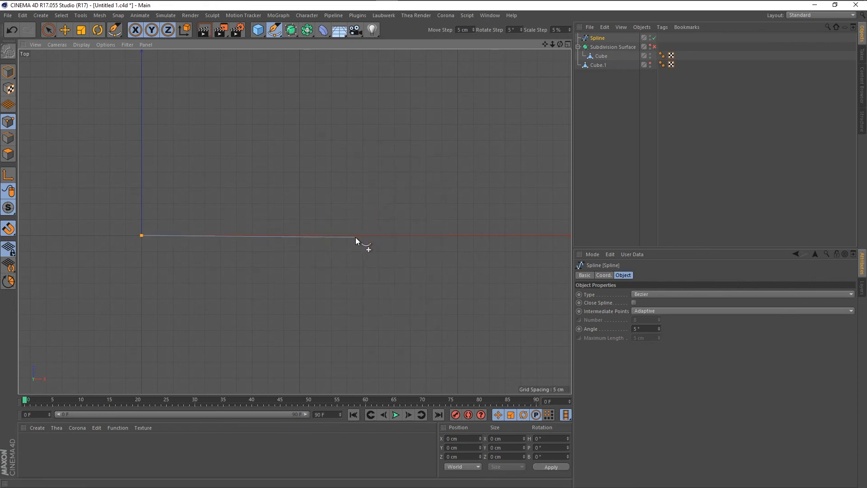
pyautogui.press('v')
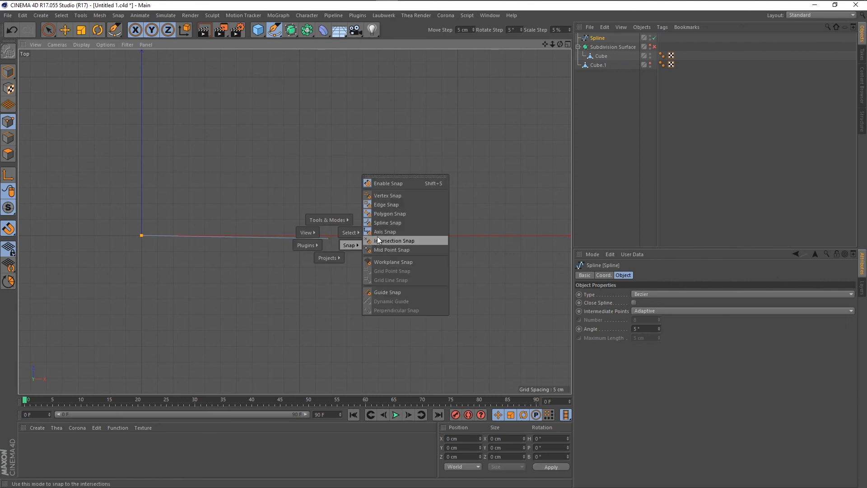
pyautogui.click(393, 196)
# Turn on Intersection Snap among the snapping options
pyautogui.press('v')
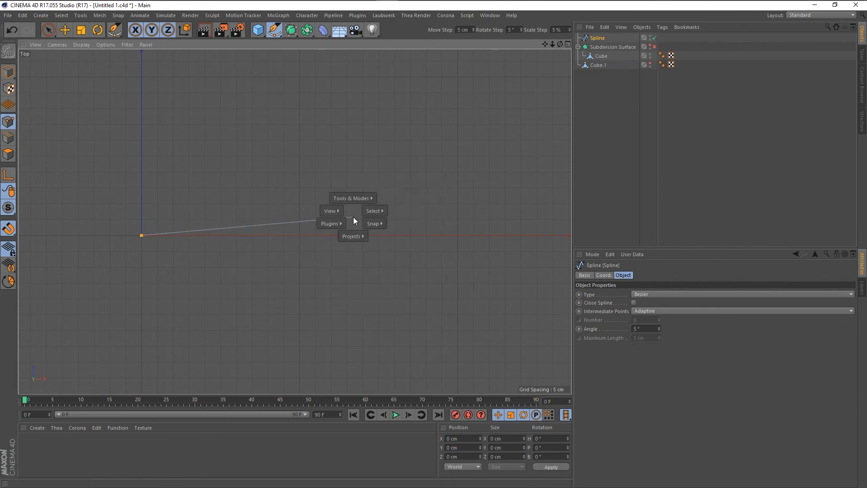
pyautogui.moveTo(375, 223)
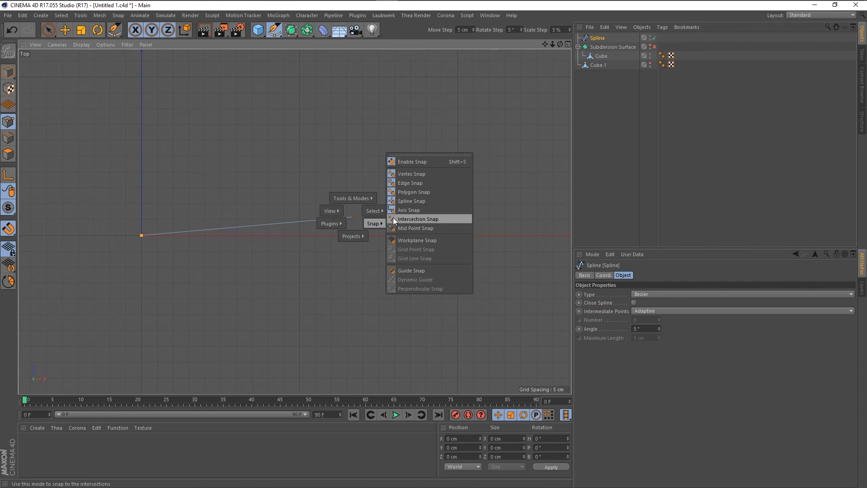
pyautogui.click(416, 219)
pyautogui.press('v')
pyautogui.moveTo(360, 241)
pyautogui.click(395, 241)
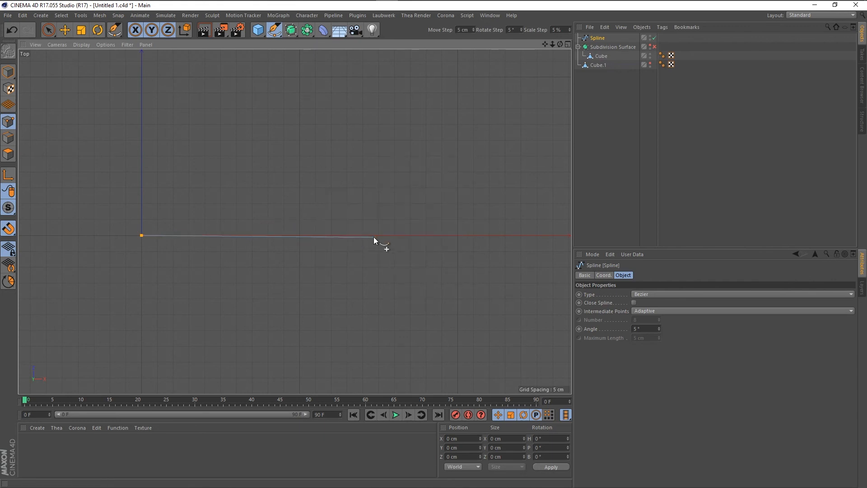
pyautogui.press('v')
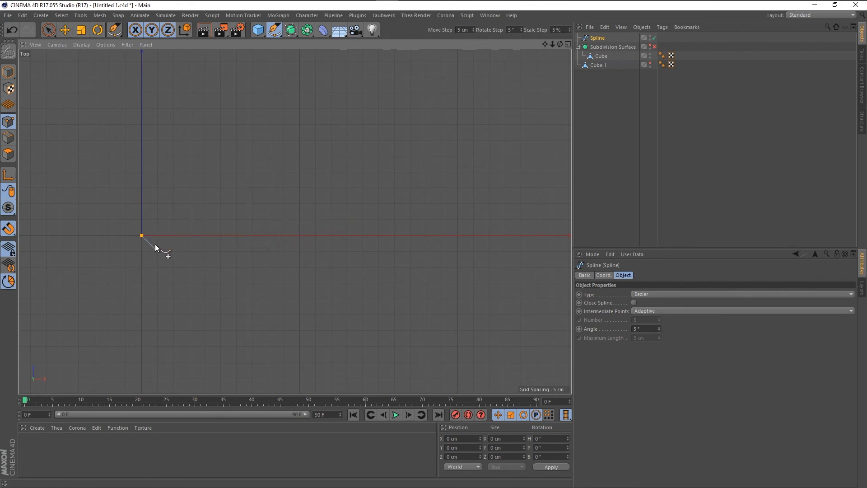
# Continue the spline through X 50 cm and X 100 cm on the X axis, then curve it round to X 100 cm, Z -35 cm
pyautogui.click(299, 234)
pyautogui.moveTo(457, 235); pyautogui.dragTo(499, 242)
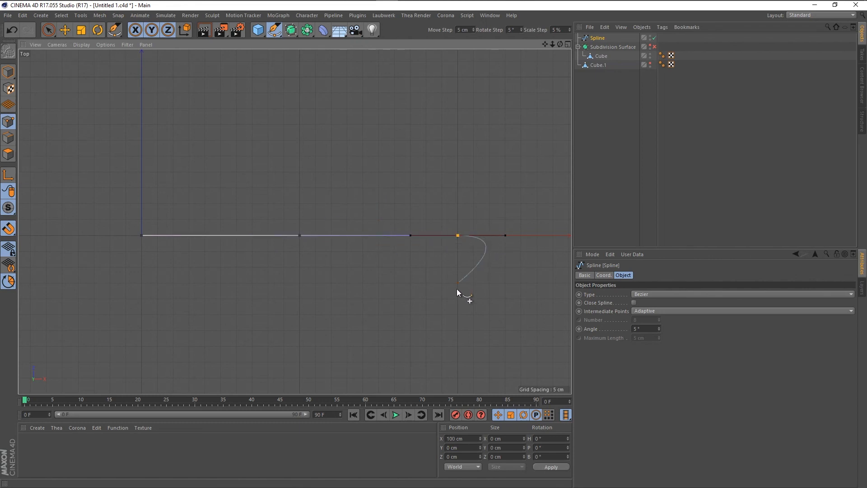
pyautogui.moveTo(458, 346); pyautogui.dragTo(418, 343)
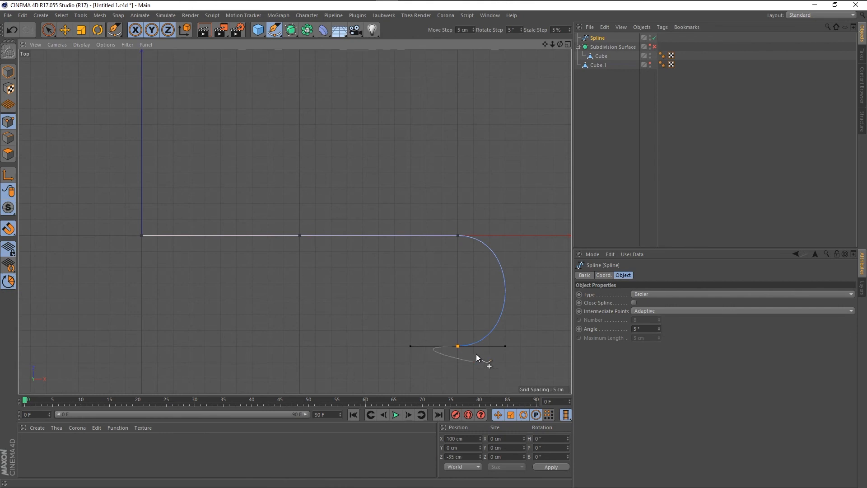
# Extend the outgoing tangent of the spline point at X 100 cm, Z 0 cm, then swing it down and inward
pyautogui.click(457, 236)
pyautogui.moveTo(505, 237)
pyautogui.mouseDown()
pyautogui.moveTo(549, 233)
pyautogui.moveTo(521, 230)
pyautogui.moveTo(515, 285)
pyautogui.moveTo(487, 256)
pyautogui.moveTo(518, 285)
pyautogui.moveTo(499, 283)
pyautogui.moveTo(518, 281)
pyautogui.moveTo(522, 236)
pyautogui.mouseUp()
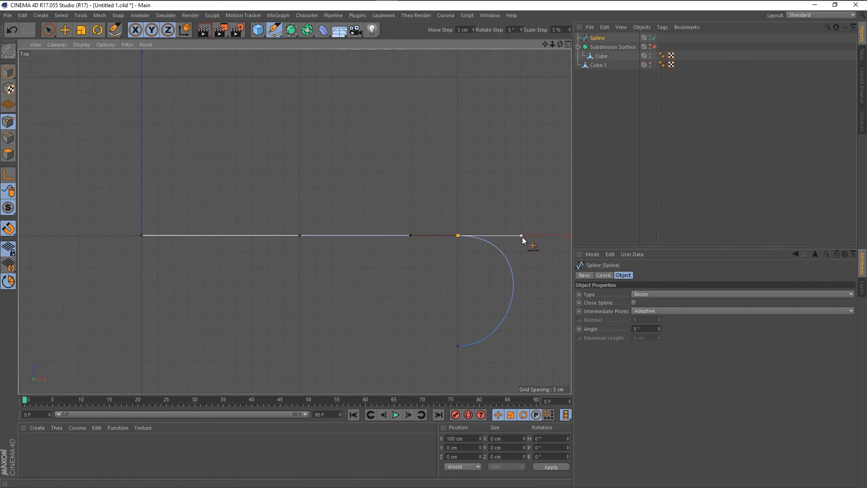
pyautogui.moveTo(522, 236); pyautogui.dragTo(424, 275)
# Pull the curve-side tangent of the point at X 100 cm, Z -35 cm upward, breaking it from the opposite tangent
pyautogui.click(459, 347)
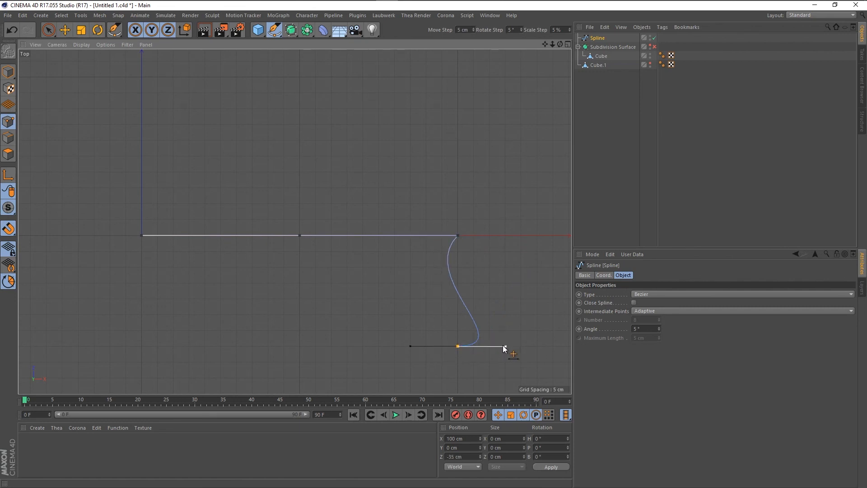
pyautogui.moveTo(505, 346); pyautogui.dragTo(505, 334)
pyautogui.keyDown('shift'); pyautogui.moveTo(503, 299); pyautogui.dragTo(515, 240); pyautogui.keyUp('shift')
# Add a corner point at X 0 cm, Z -35 cm with Close Spline enabled, and show the outline in the four-view layout
pyautogui.click(143, 346)
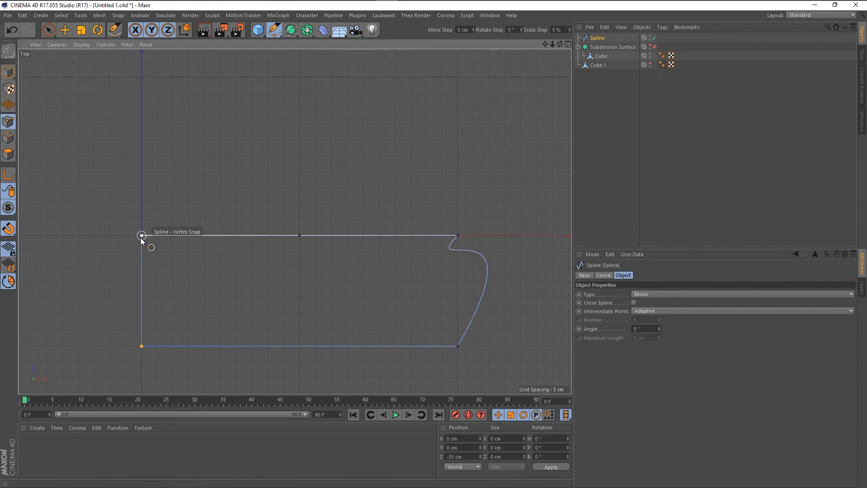
pyautogui.click(633, 303)
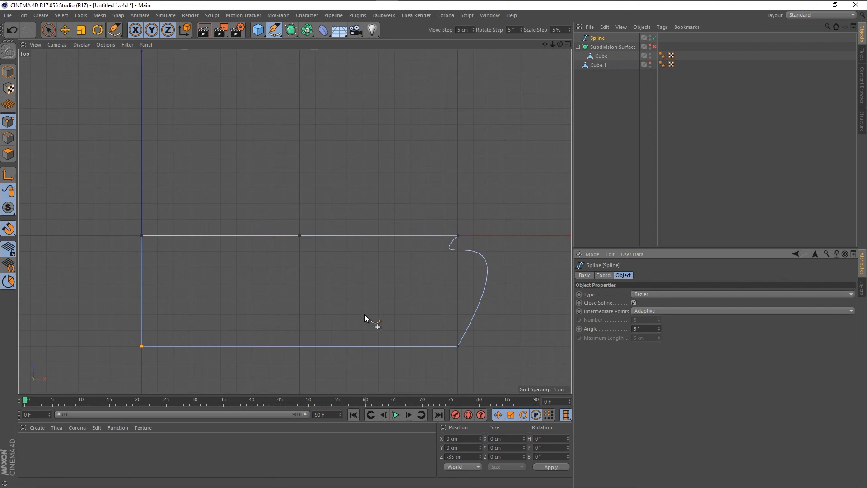
pyautogui.middleClick(294, 241)
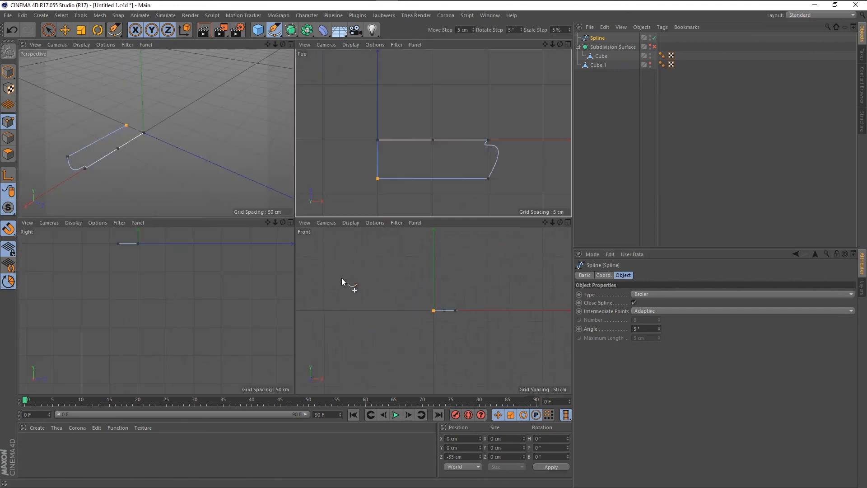
pyautogui.scroll(3, 96, 161)
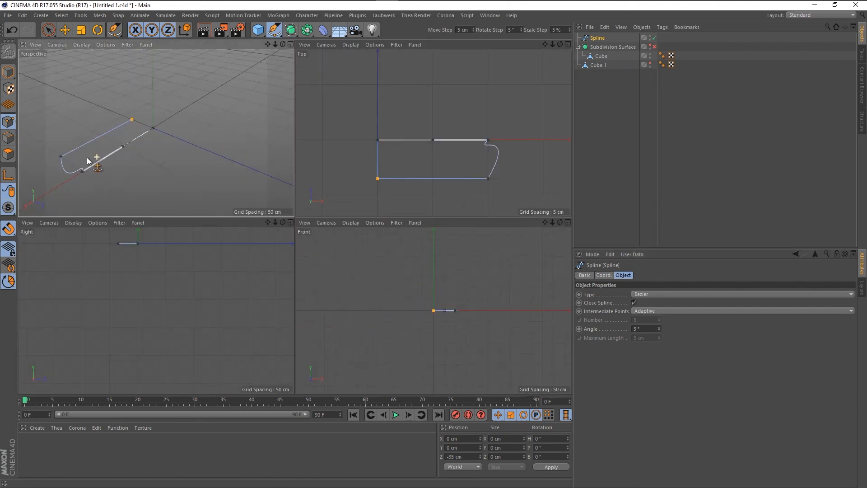
pyautogui.scroll(-5, 166, 176)
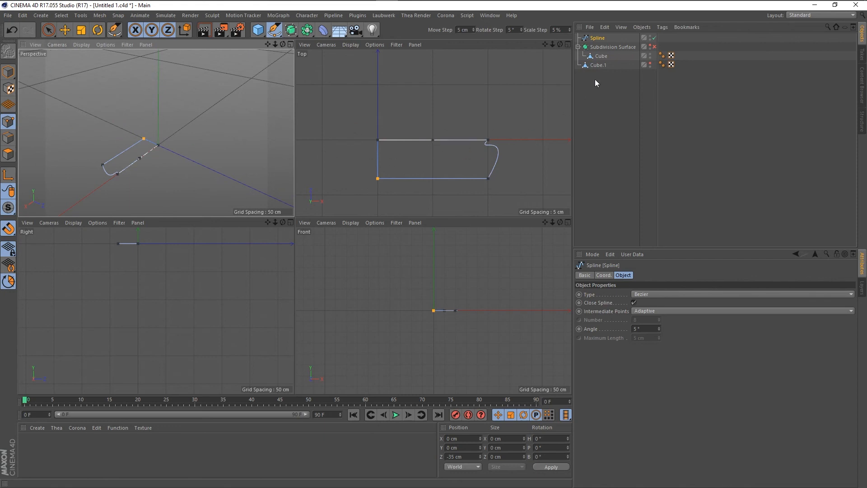
# Draw an open L-shaped Bezier spline in the top view from the origin to Z 760 cm and across to X 1000 cm
pyautogui.click(600, 39)
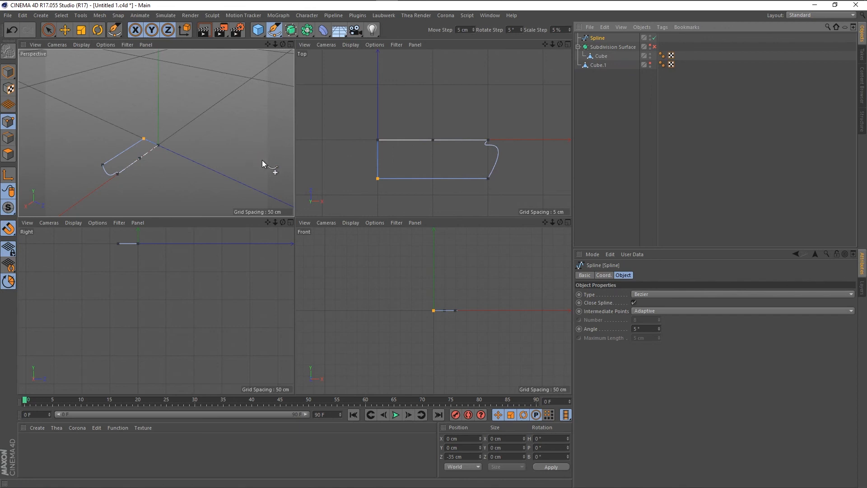
pyautogui.click(610, 88)
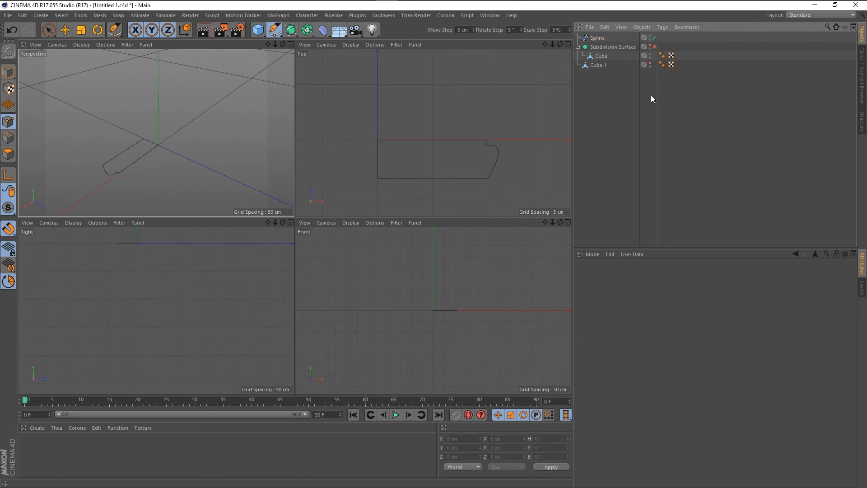
pyautogui.click(272, 32)
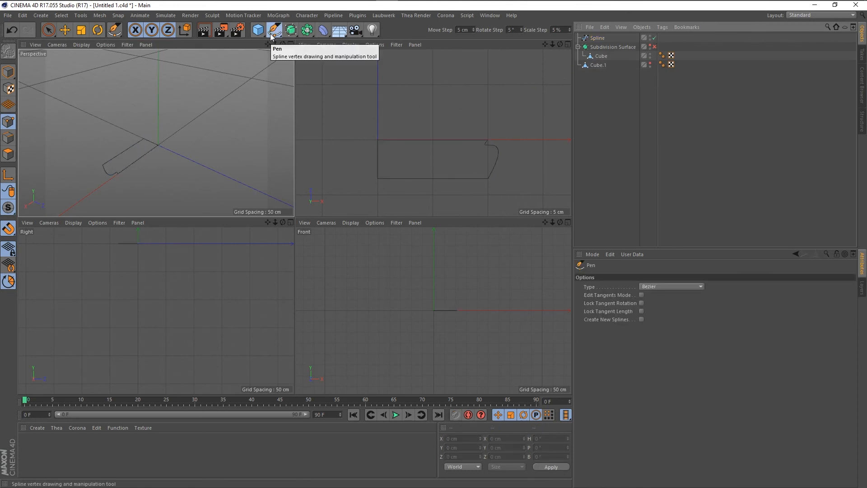
pyautogui.click(158, 145)
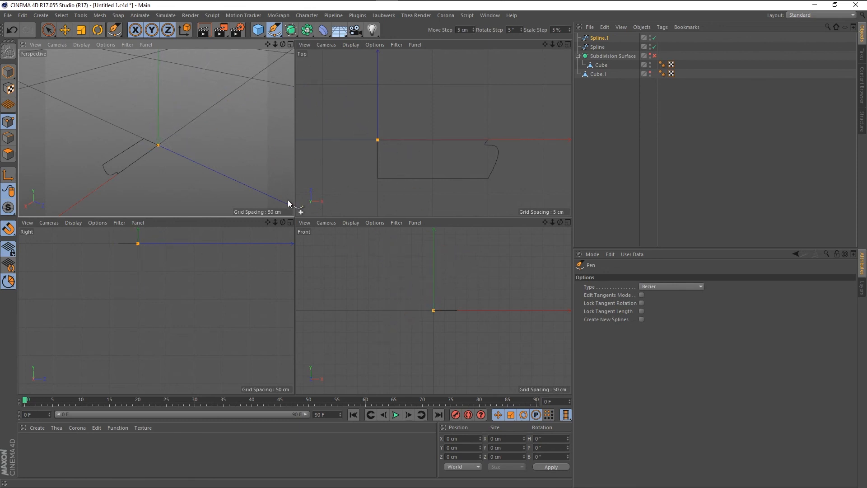
pyautogui.middleClick(348, 169)
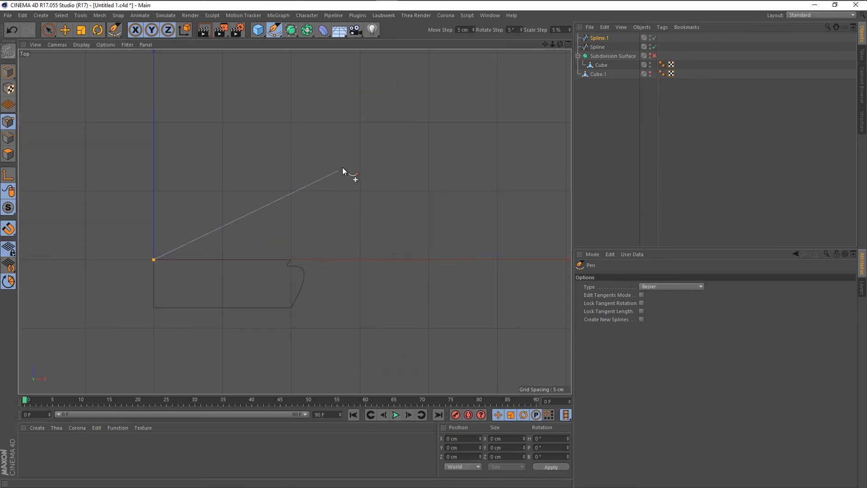
pyautogui.scroll(-6, 284, 347)
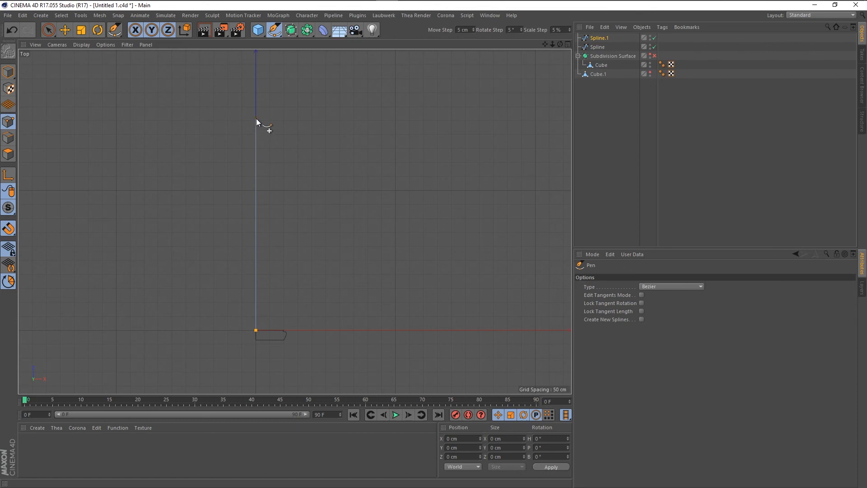
pyautogui.click(256, 118)
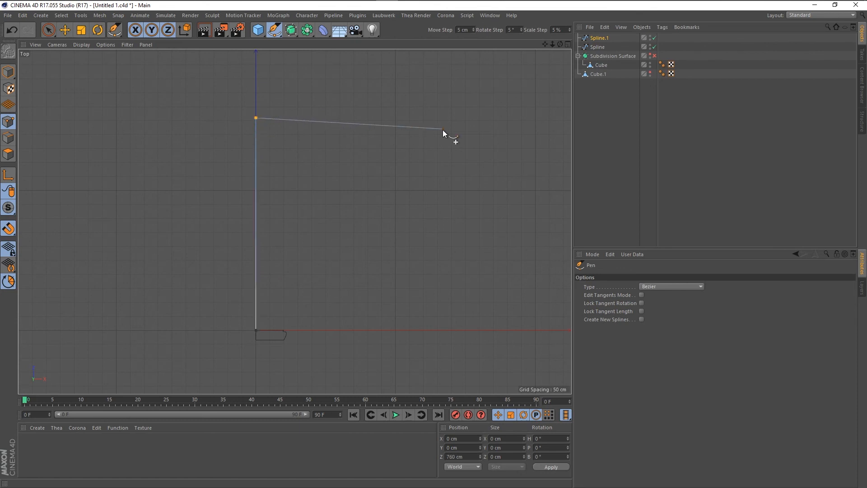
pyautogui.click(535, 117)
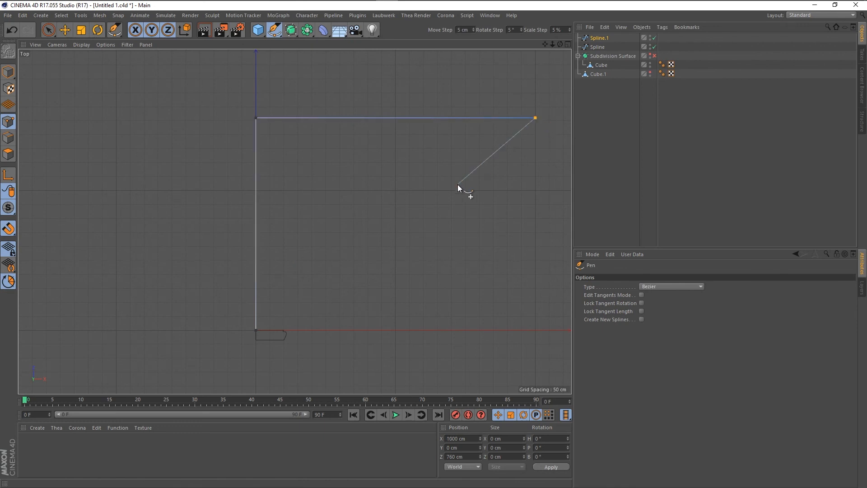
pyautogui.press('Escape')
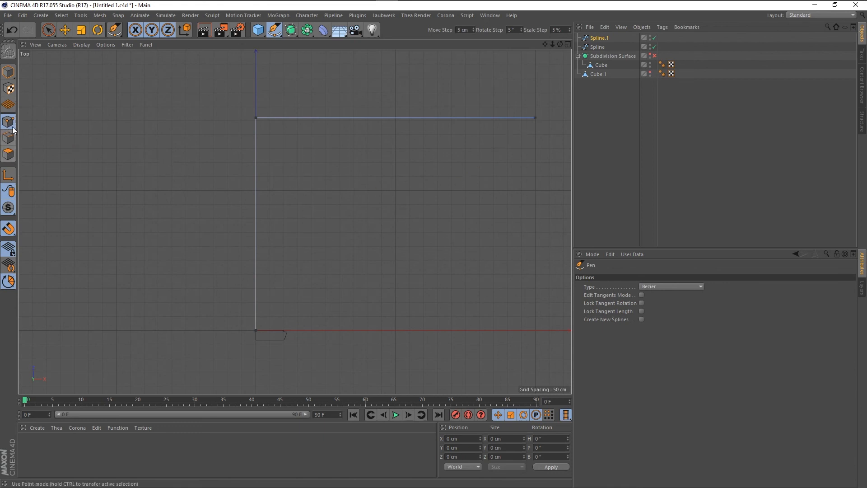
# Set the L-shaped spline's overall X size to 2000 cm and return to the four-view layout
pyautogui.click(7, 74)
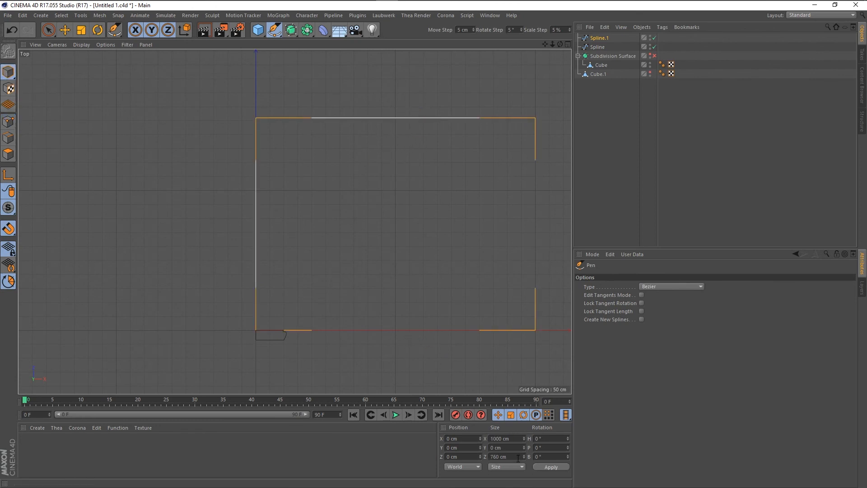
pyautogui.click(512, 439)
pyautogui.press('Return')
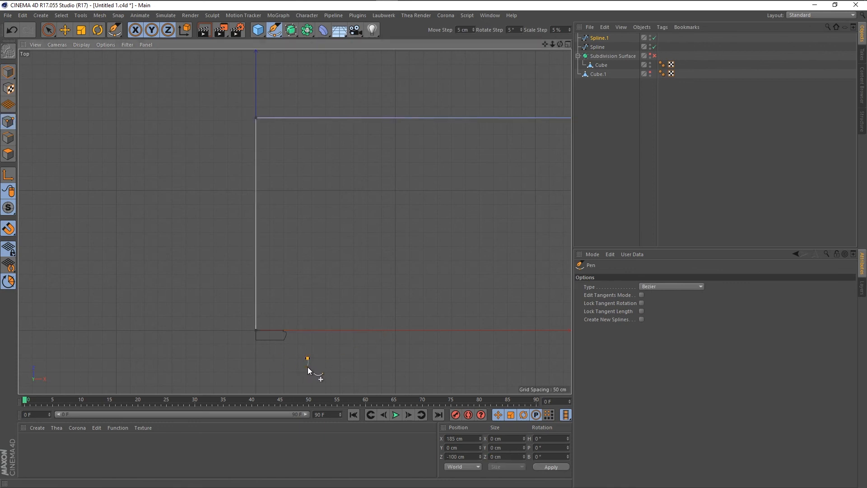
pyautogui.scroll(-4, 233, 224)
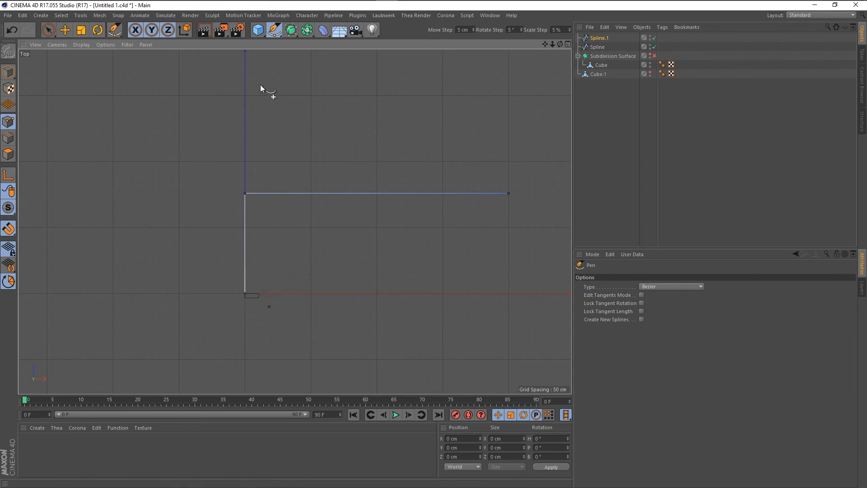
pyautogui.middleClick(449, 279)
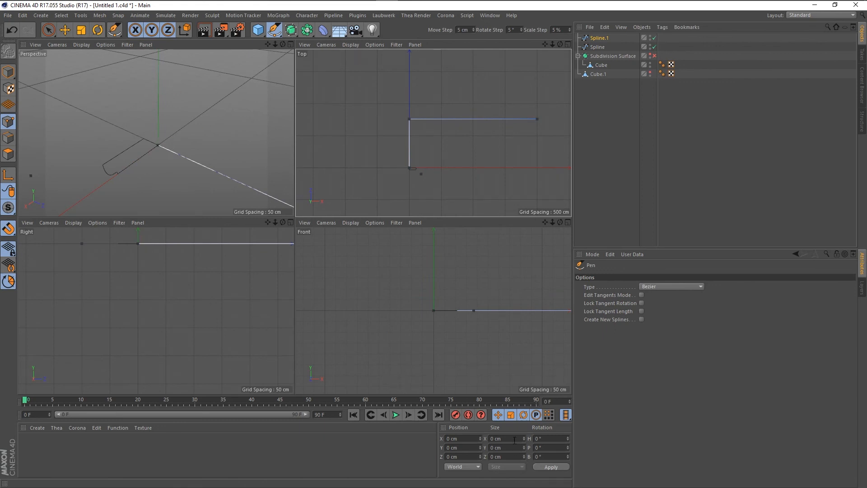
pyautogui.click(496, 438)
pyautogui.press('Tab')
pyautogui.press('Tab')
pyautogui.click(8, 72)
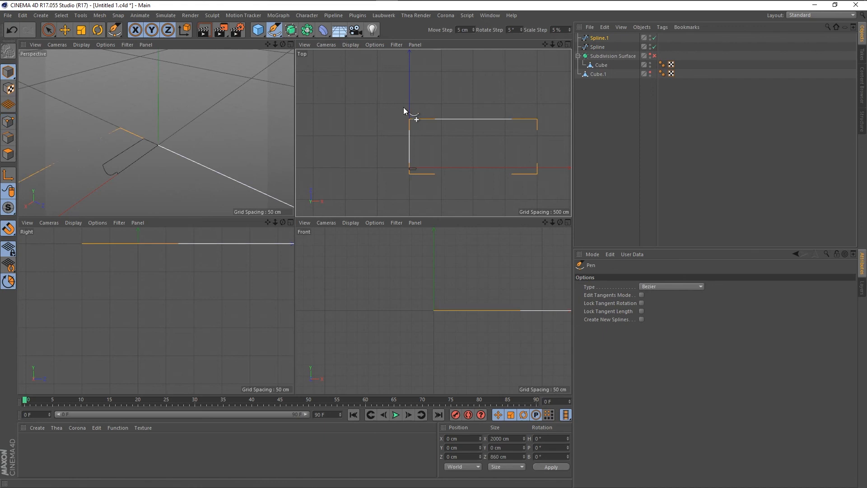
# Select the L-shaped spline and add a Sweep generator as its parent
pyautogui.click(45, 32)
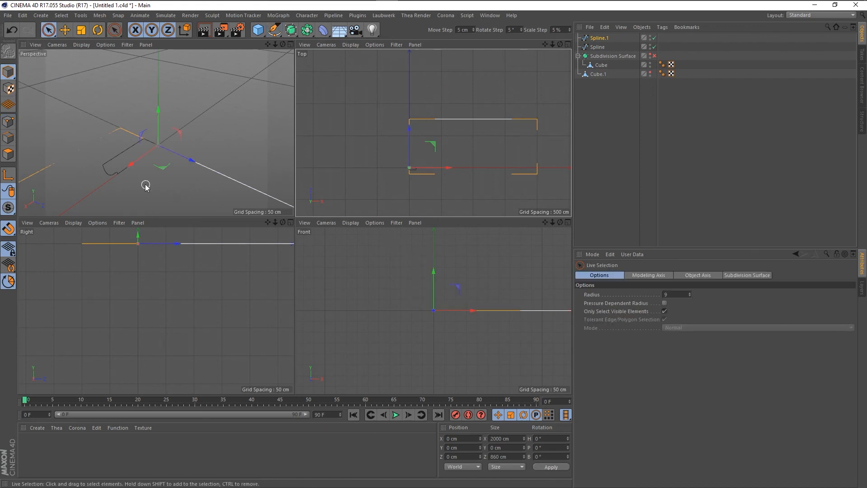
pyautogui.click(111, 177)
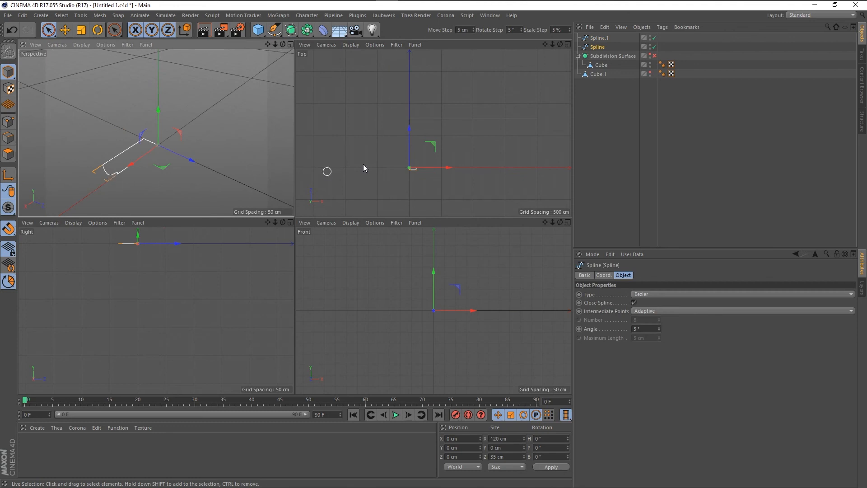
pyautogui.click(444, 123)
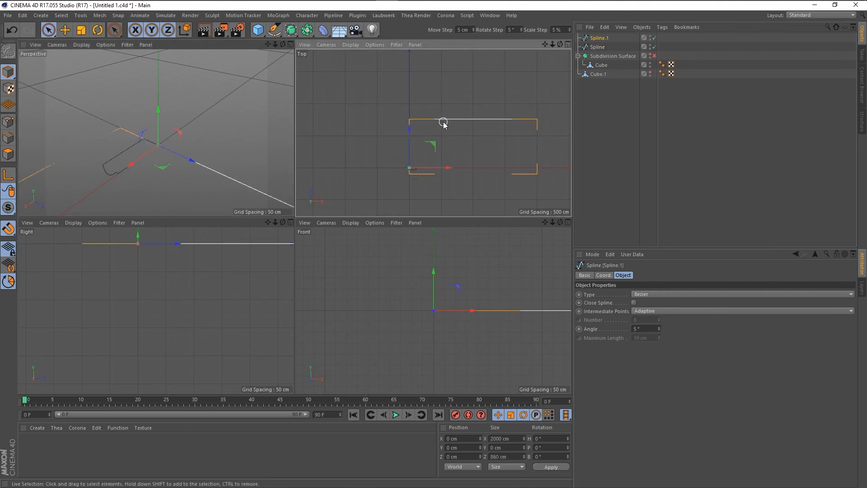
pyautogui.click(355, 169)
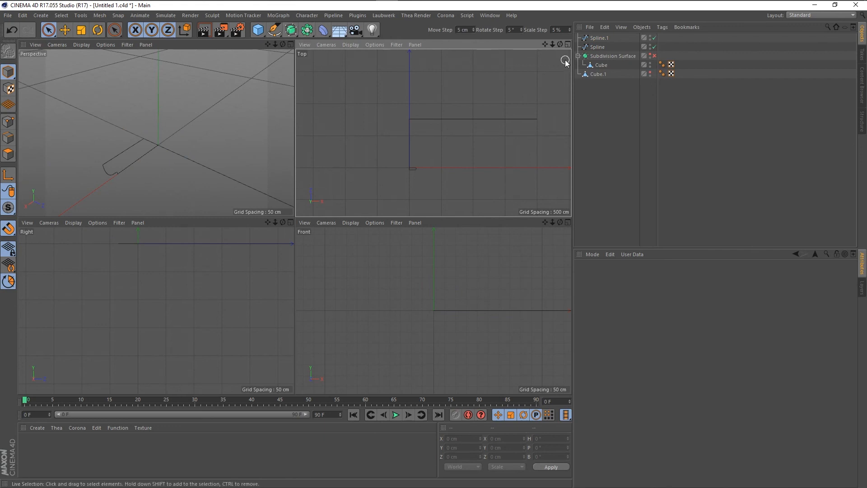
pyautogui.click(460, 119)
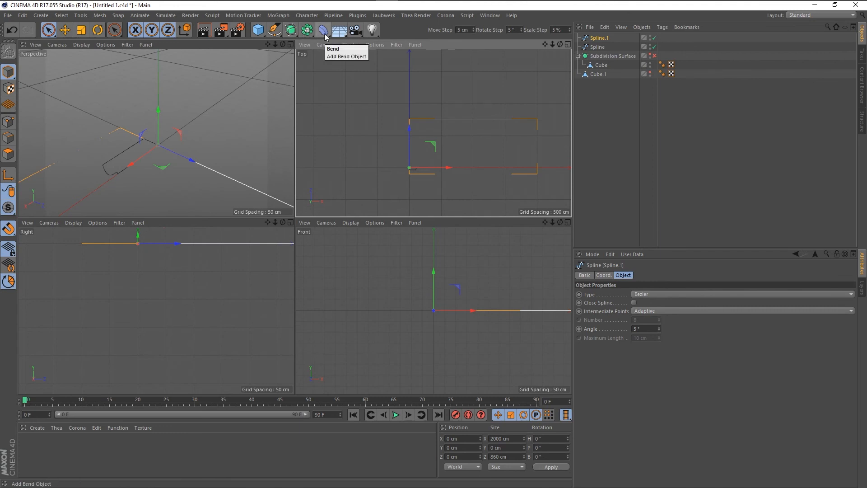
pyautogui.click(291, 30)
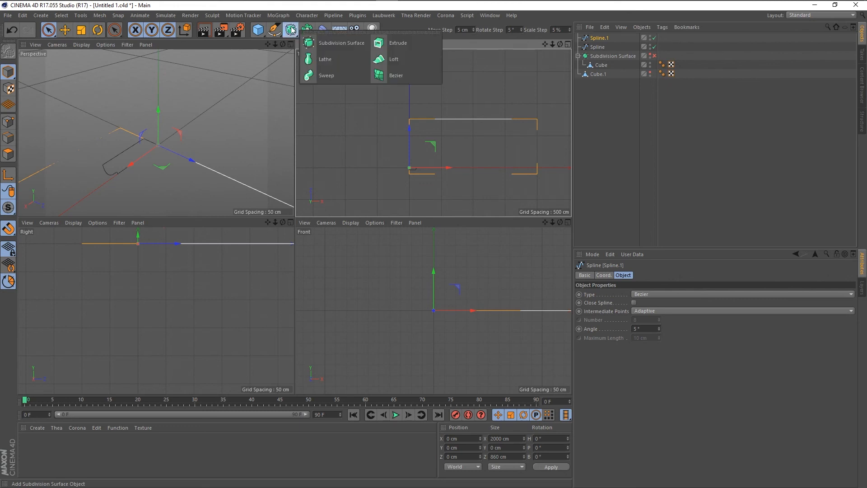
pyautogui.keyDown('alt'); pyautogui.click(315, 76); pyautogui.keyUp('alt')
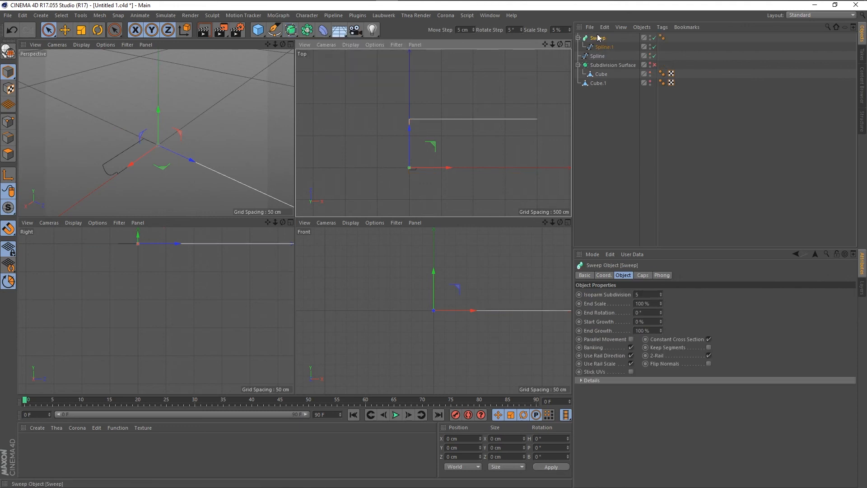
# Rename the L-shaped spline as Rail and the small closed spline as Profile
pyautogui.click(603, 48)
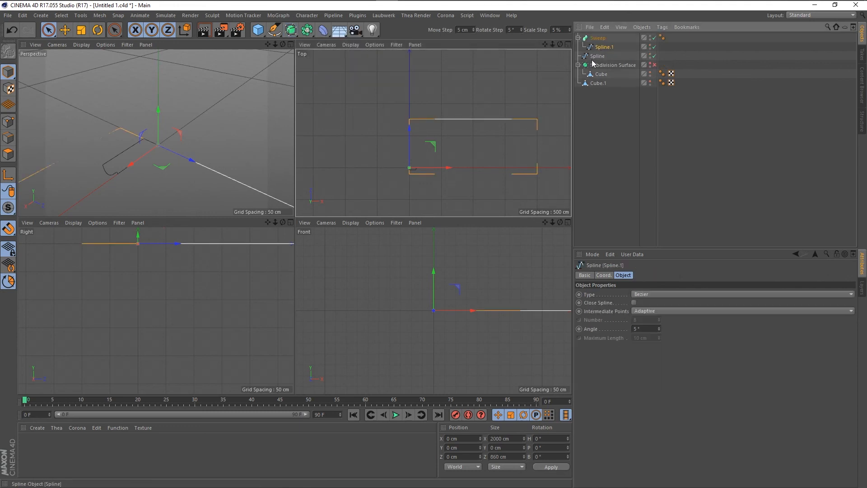
pyautogui.doubleClick(601, 47)
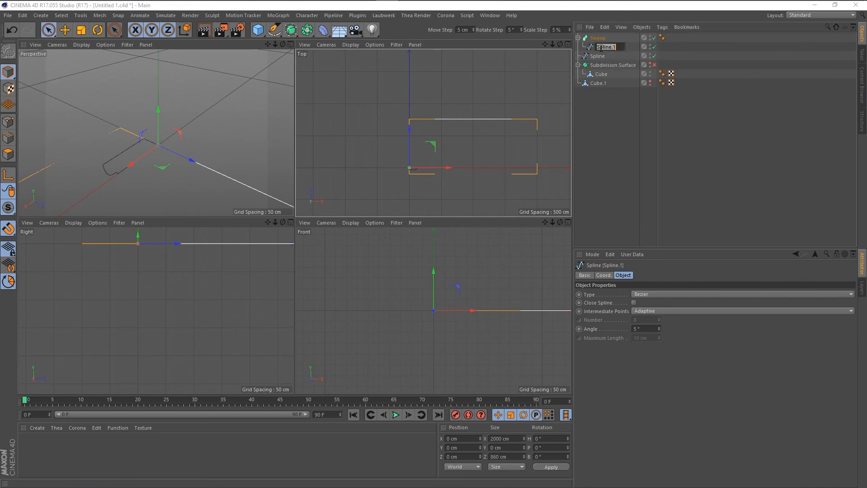
pyautogui.write('Rail')
pyautogui.press('Return')
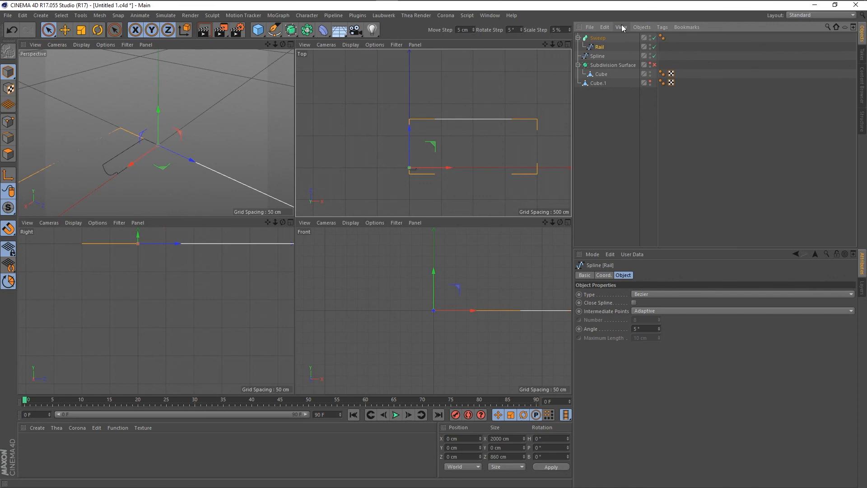
pyautogui.click(598, 56)
pyautogui.doubleClick(599, 56)
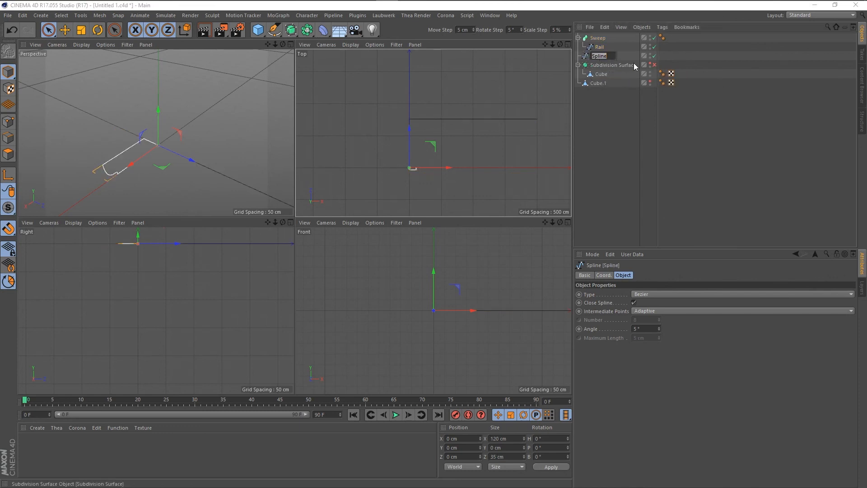
pyautogui.write('Profile')
pyautogui.press('Return')
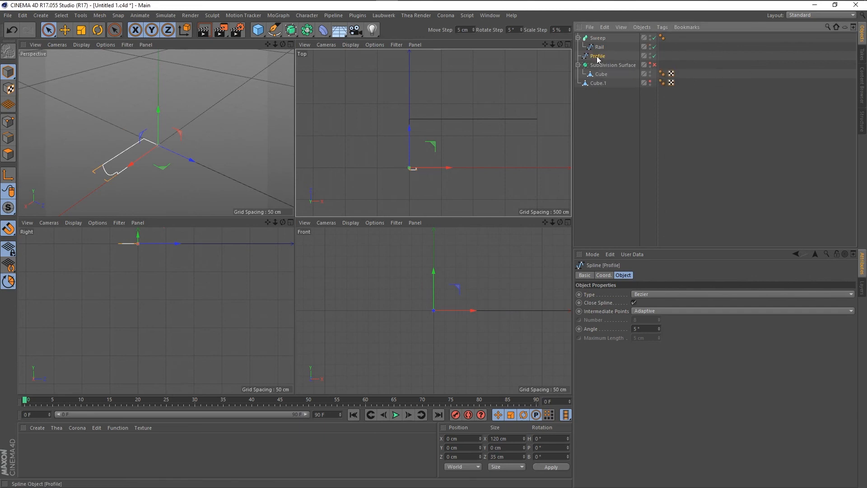
# Place the Profile spline inside the Sweep object above Rail and inspect the swept shape's near end in perspective
pyautogui.moveTo(597, 59); pyautogui.dragTo(601, 41)
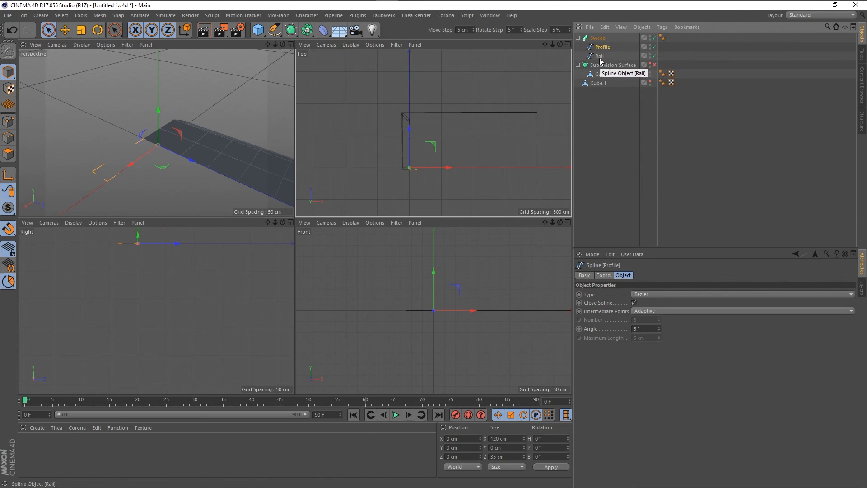
pyautogui.scroll(2, 120, 163)
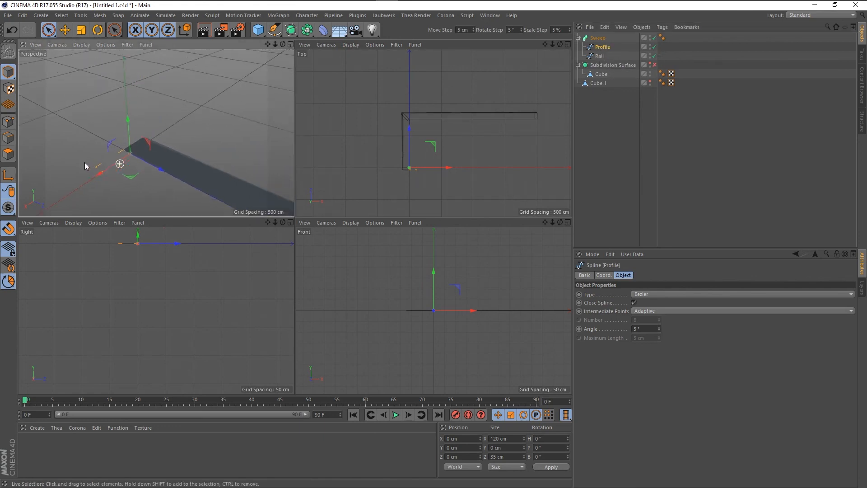
pyautogui.keyDown('alt'); pyautogui.moveTo(85, 162); pyautogui.dragTo(166, 148); pyautogui.keyUp('alt')
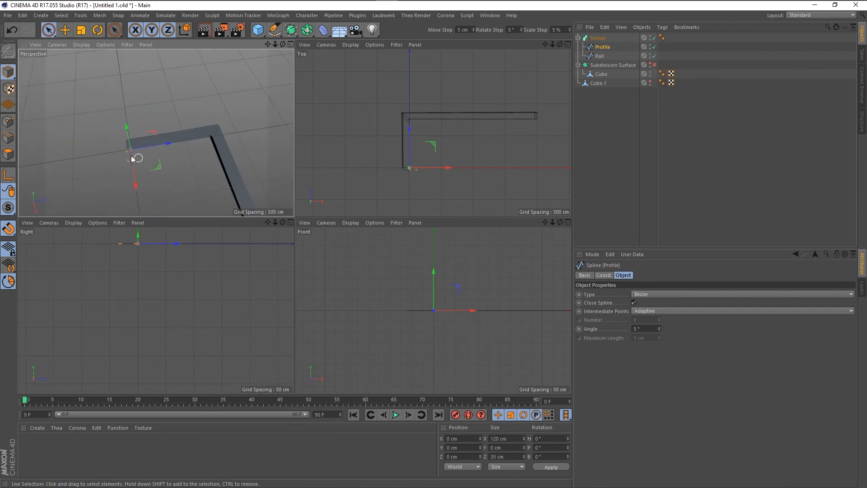
pyautogui.scroll(8, 125, 146)
pyautogui.scroll(-3, 126, 149)
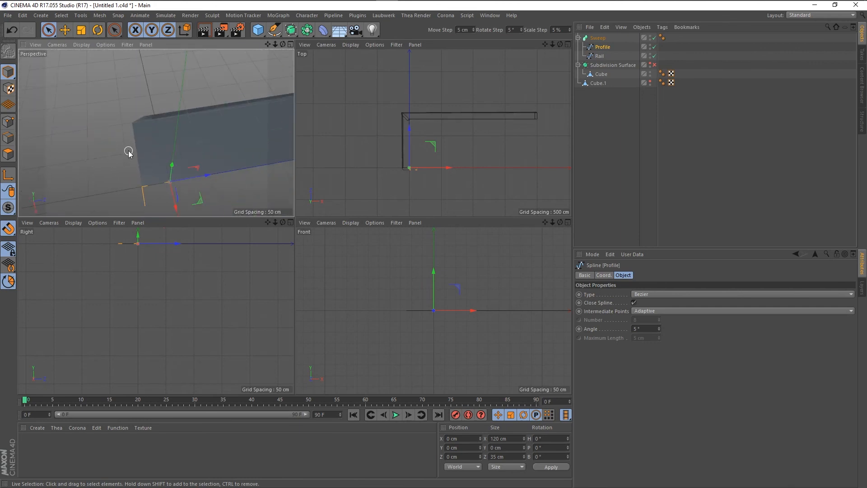
pyautogui.keyDown('alt'); pyautogui.moveTo(150, 137); pyautogui.dragTo(162, 101); pyautogui.keyUp('alt')
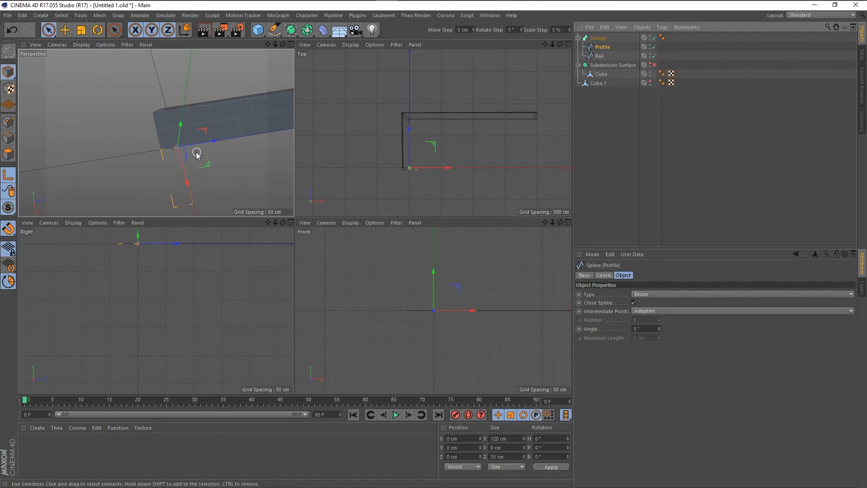
# Rotate the Profile spline's axis to a 90° pitch so the swept section changes orientation
pyautogui.press('t')
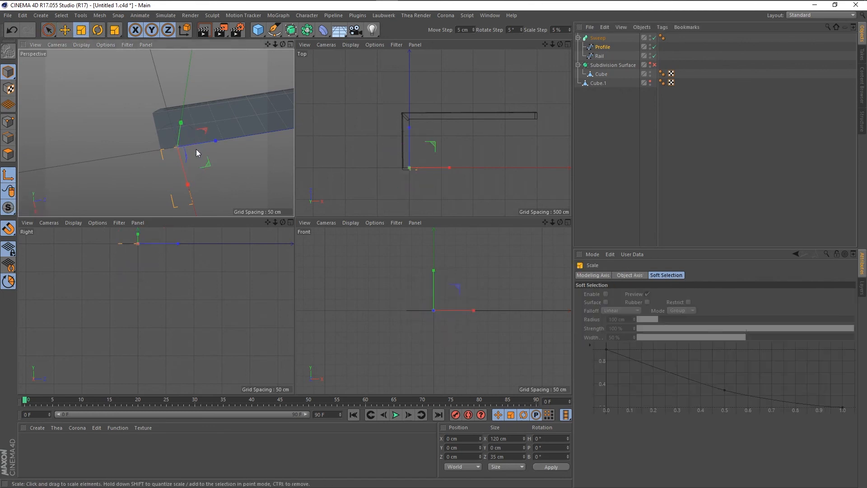
pyautogui.press('e')
pyautogui.press('r')
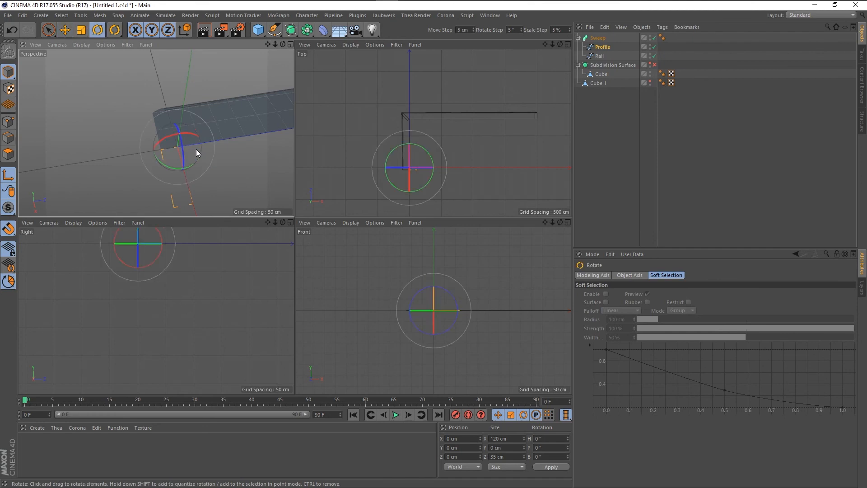
pyautogui.press('t')
pyautogui.press('r')
pyautogui.press('e')
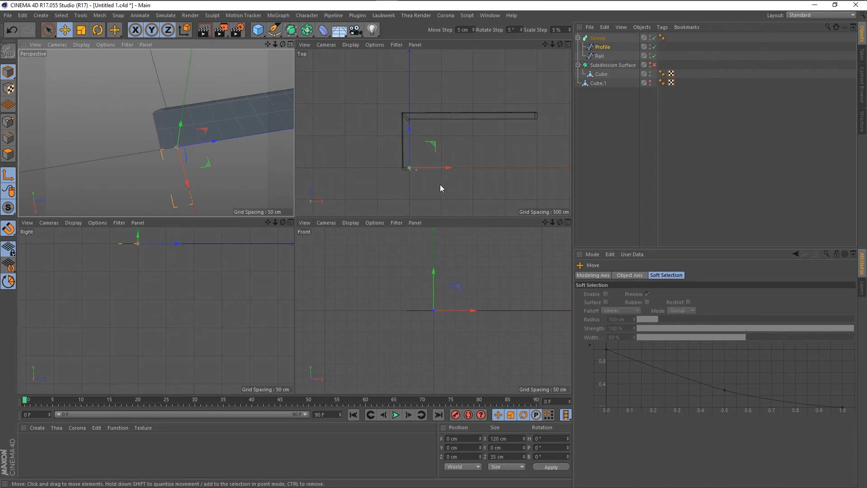
pyautogui.press('r')
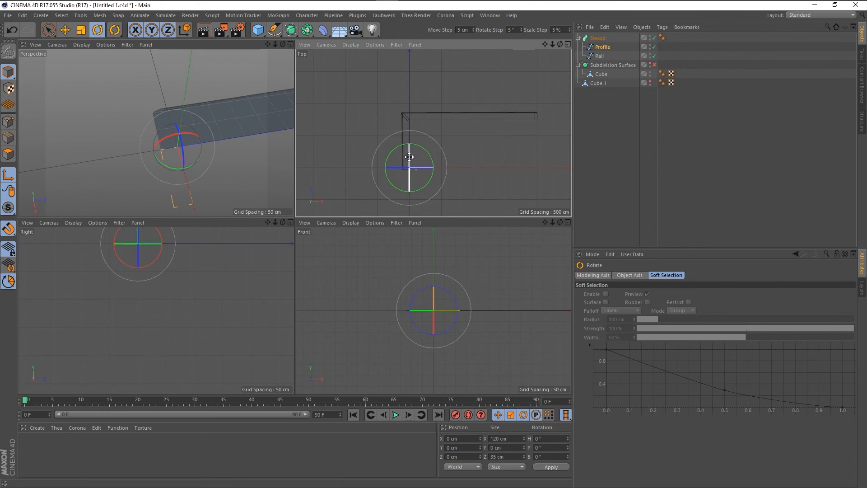
pyautogui.moveTo(408, 157); pyautogui.dragTo(410, 258)
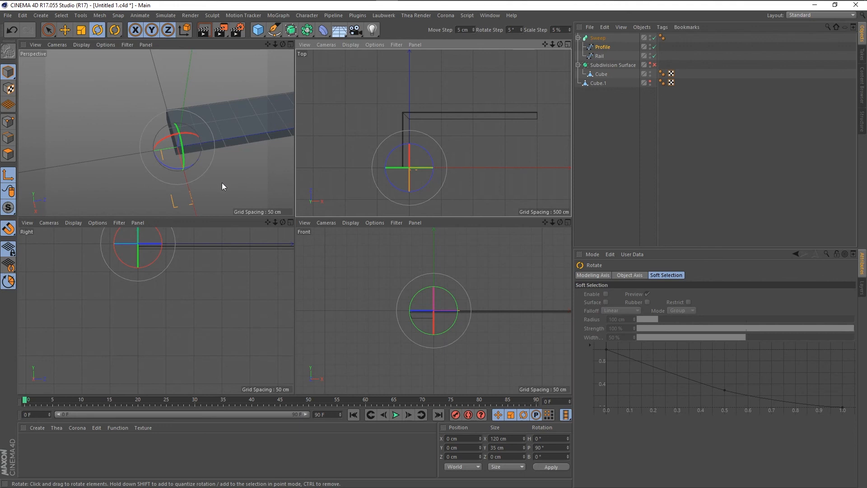
pyautogui.keyDown('alt'); pyautogui.moveTo(181, 155); pyautogui.dragTo(131, 121); pyautogui.keyUp('alt')
pyautogui.scroll(5, 136, 134)
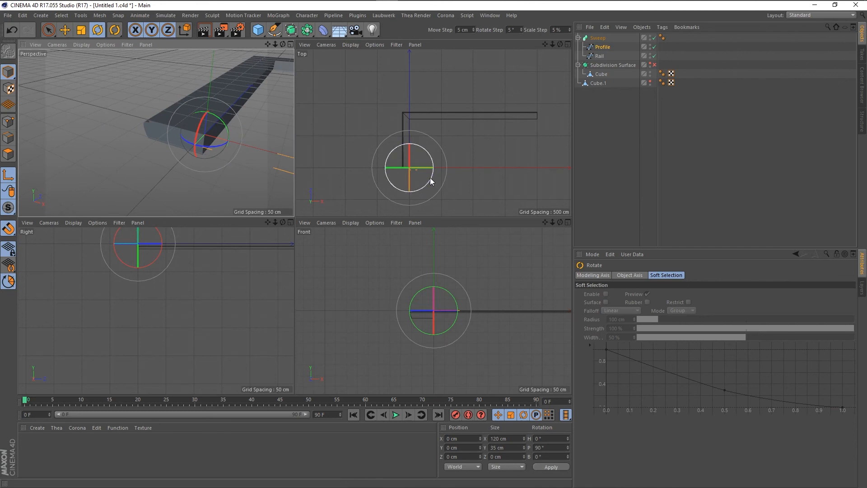
# Rotate the Profile spline's axis to a 180° bank in the Top view
pyautogui.click(6, 175)
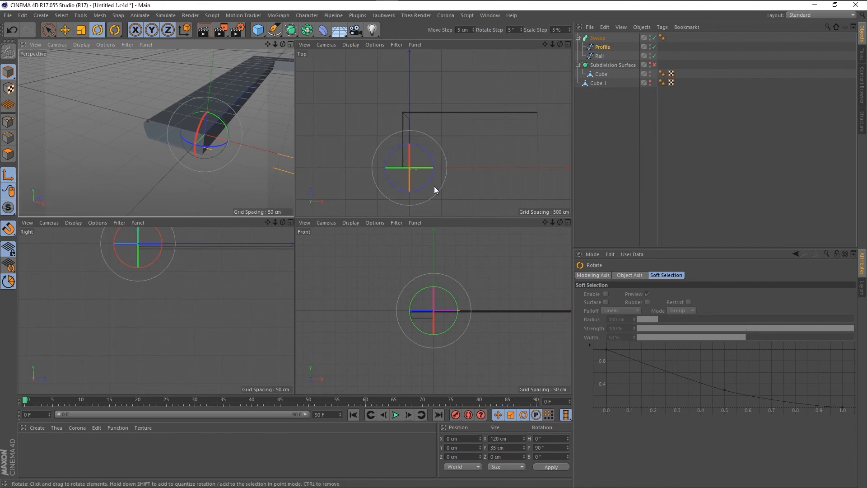
pyautogui.moveTo(428, 182); pyautogui.dragTo(378, 144)
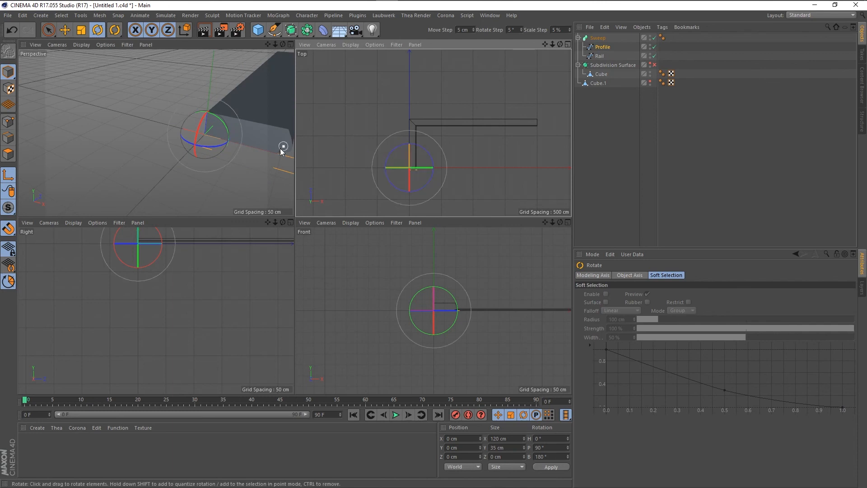
pyautogui.keyDown('alt'); pyautogui.moveTo(190, 149); pyautogui.dragTo(207, 164); pyautogui.keyUp('alt')
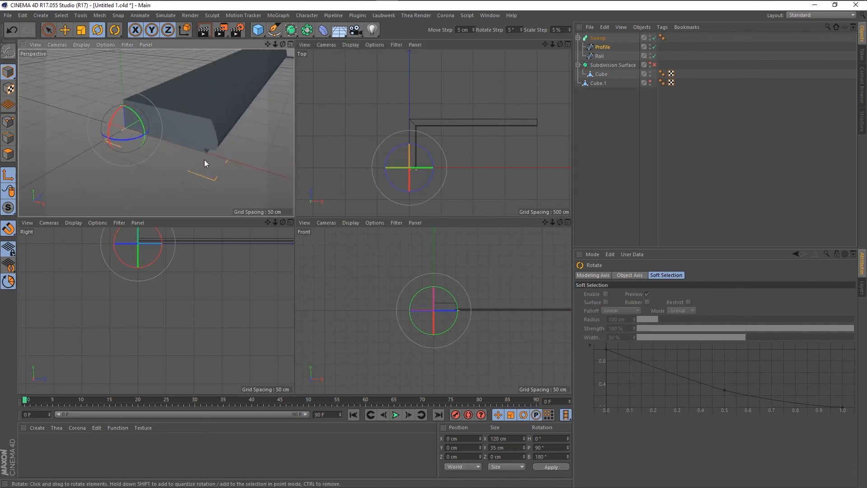
# Rotate the Profile spline's axis to a -90° pitch and inspect the sweep's near end in perspective
pyautogui.moveTo(410, 179); pyautogui.dragTo(410, 7)
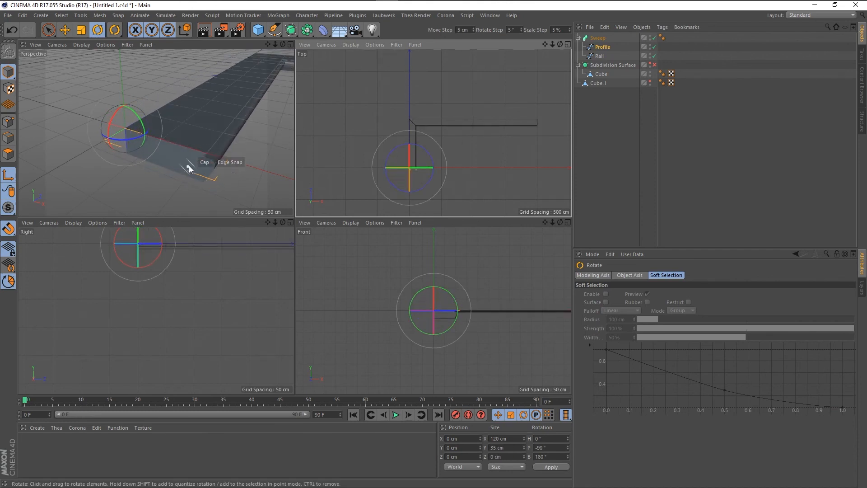
pyautogui.scroll(3, 189, 168)
pyautogui.moveTo(189, 180)
pyautogui.keyDown('alt'); pyautogui.mouseDown()
pyautogui.moveTo(207, 177)
pyautogui.moveTo(197, 149)
pyautogui.moveTo(166, 158)
pyautogui.moveTo(205, 178)
pyautogui.moveTo(188, 167)
pyautogui.mouseUp(); pyautogui.keyUp('alt')
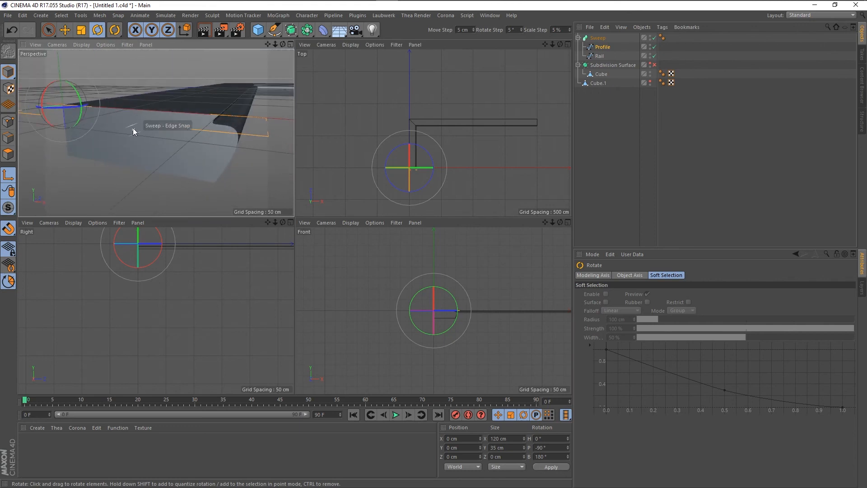
pyautogui.keyDown('alt'); pyautogui.moveTo(197, 151); pyautogui.dragTo(133, 158, button='right'); pyautogui.keyUp('alt')
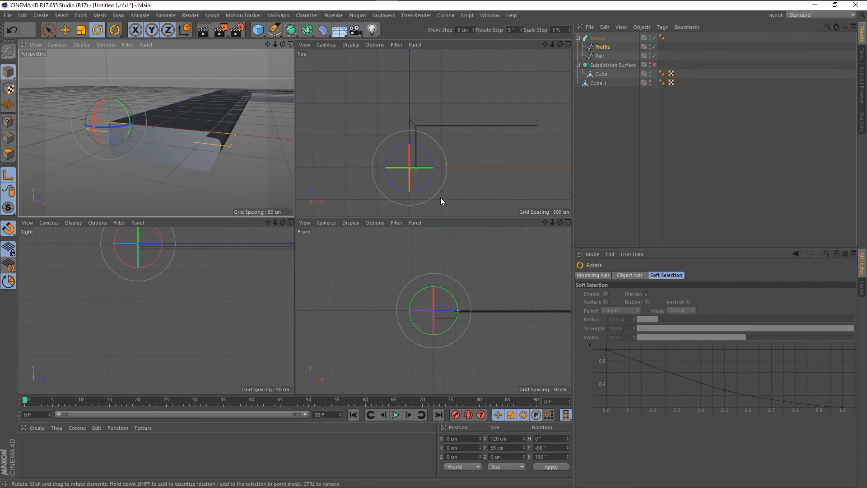
# Try moving the Profile spline's axis along each of its directions in the Front and Right views, undoing each move
pyautogui.scroll(3, 447, 332)
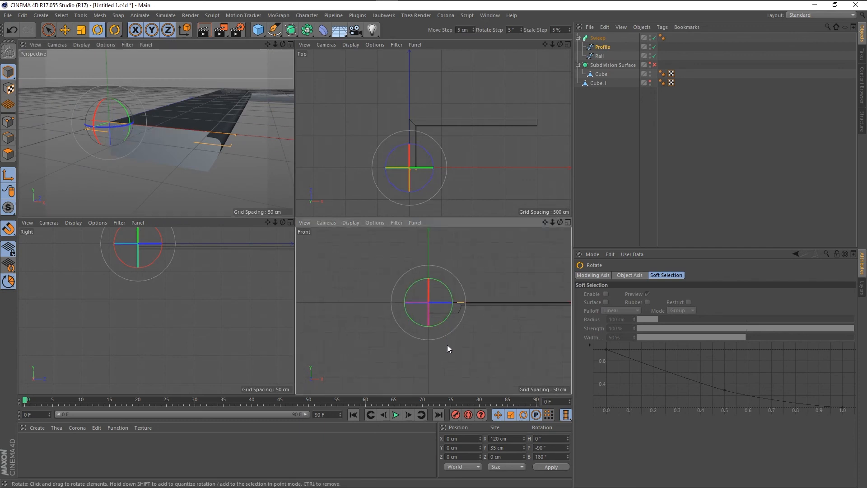
pyautogui.press('e')
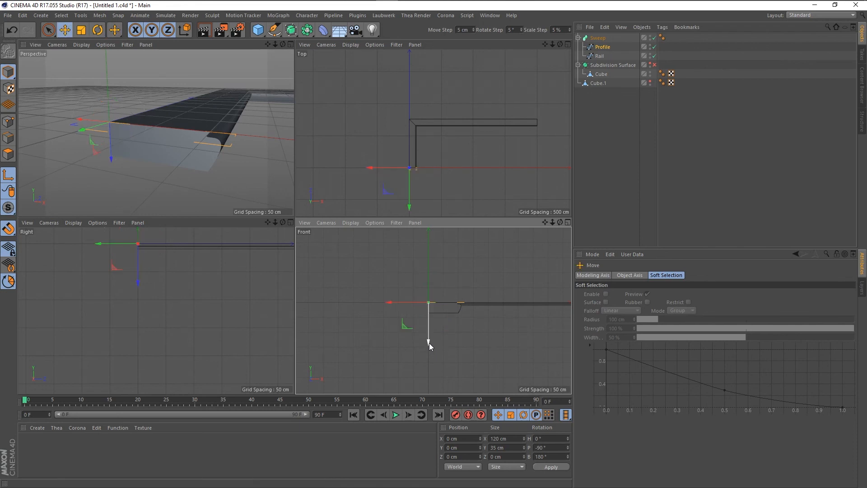
pyautogui.moveTo(429, 347); pyautogui.dragTo(430, 355)
pyautogui.hotkey('ctrl', 'z')
pyautogui.moveTo(391, 302); pyautogui.dragTo(386, 302)
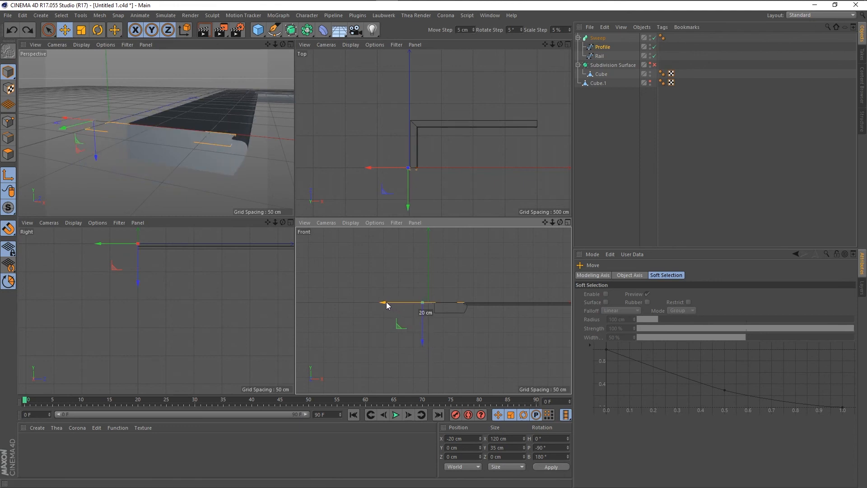
pyautogui.hotkey('ctrl', 'z')
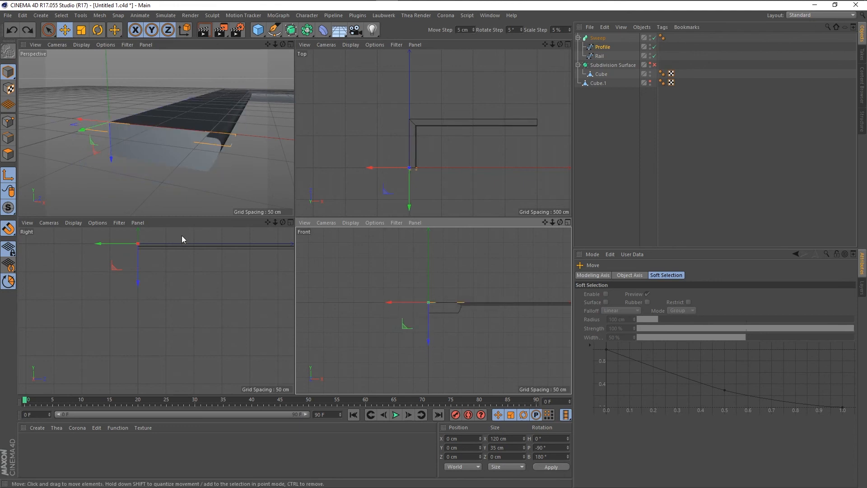
pyautogui.moveTo(115, 244)
pyautogui.mouseDown()
pyautogui.moveTo(122, 248)
pyautogui.moveTo(99, 243)
pyautogui.mouseUp()
pyautogui.hotkey('ctrl', 'z')
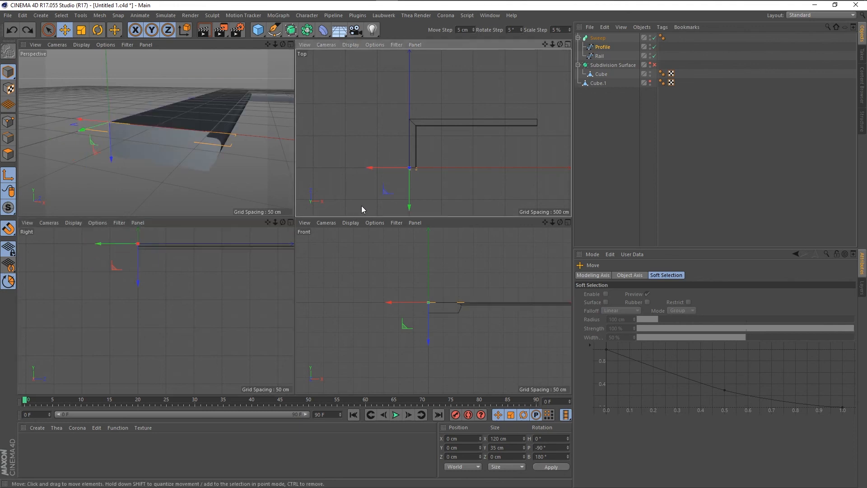
# Try moving the Profile spline's axis to Z -35 cm in the Top view and undo the move
pyautogui.scroll(2, 417, 168)
pyautogui.scroll(3, 398, 175)
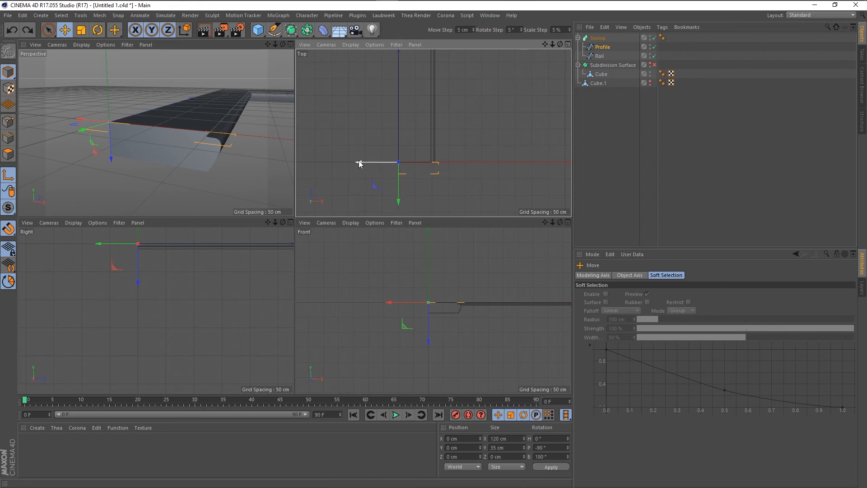
pyautogui.moveTo(399, 202); pyautogui.dragTo(399, 216)
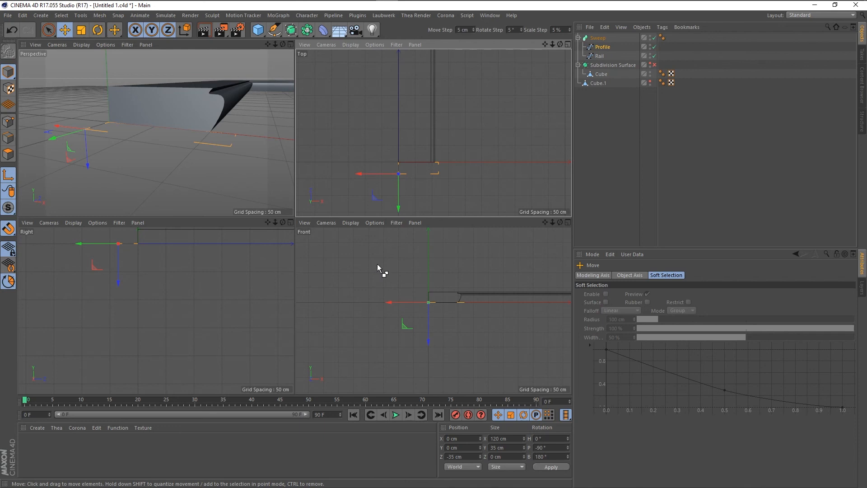
pyautogui.hotkey('ctrl', 'z')
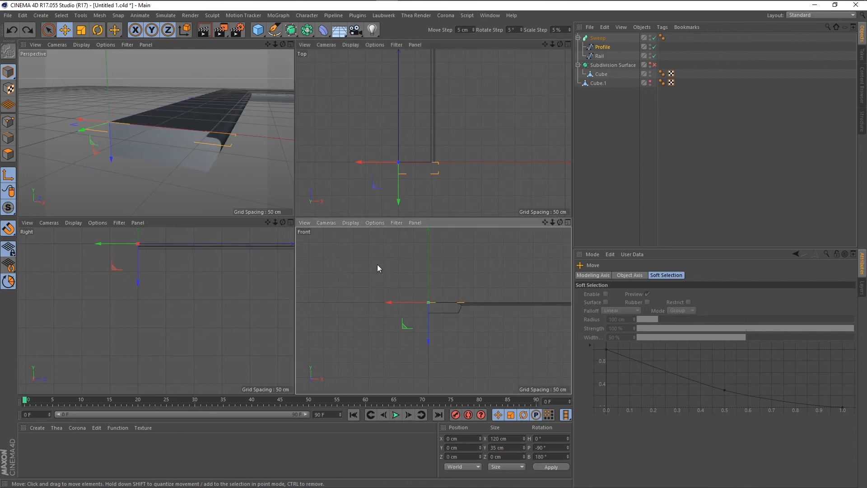
# With axis modification off, select all the Profile spline's points and move them in the Top view to a Z position of 17.5 cm
pyautogui.click(10, 121)
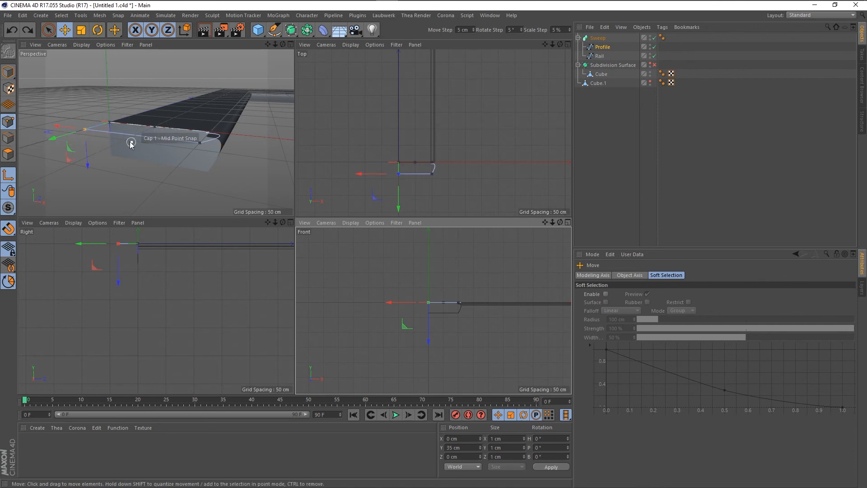
pyautogui.scroll(3, 418, 189)
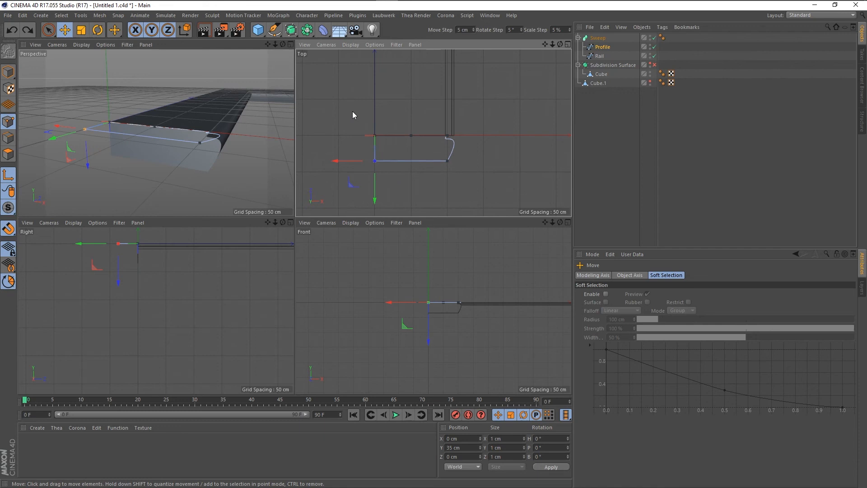
pyautogui.press('0')
pyautogui.moveTo(352, 112); pyautogui.dragTo(504, 182)
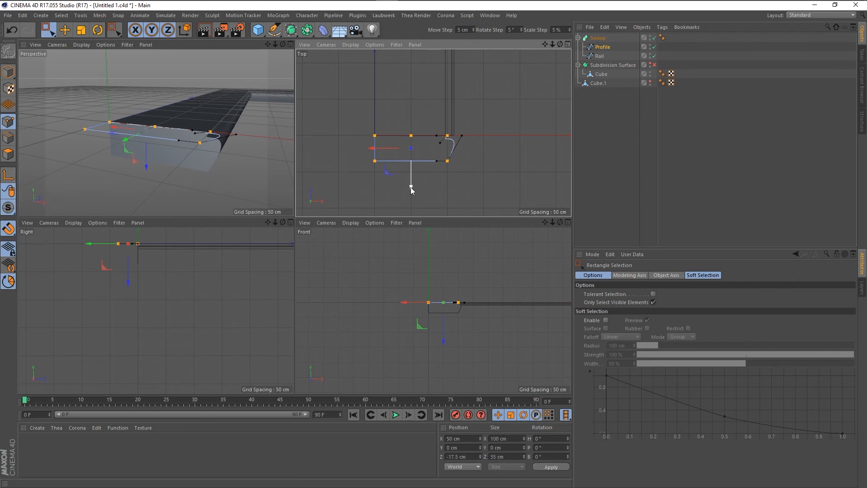
pyautogui.moveTo(411, 187); pyautogui.dragTo(416, 162)
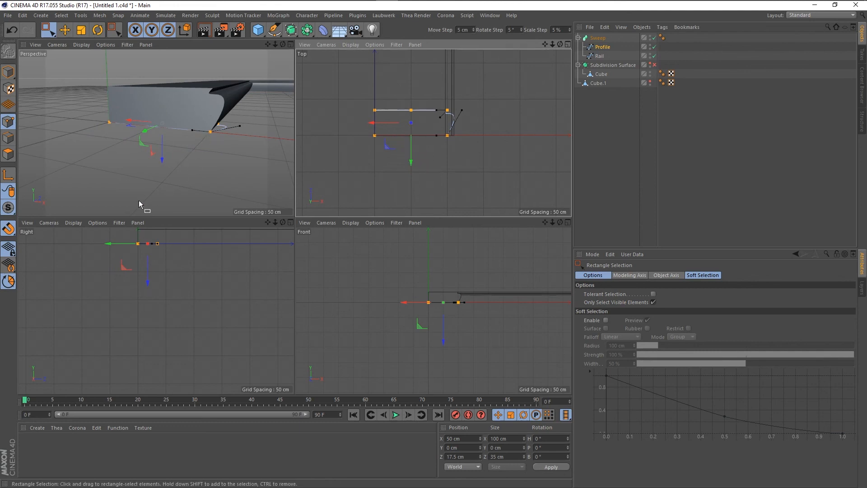
pyautogui.keyDown('alt'); pyautogui.moveTo(139, 200); pyautogui.dragTo(61, 194); pyautogui.keyUp('alt')
pyautogui.keyDown('alt'); pyautogui.moveTo(207, 170); pyautogui.dragTo(149, 155); pyautogui.keyUp('alt')
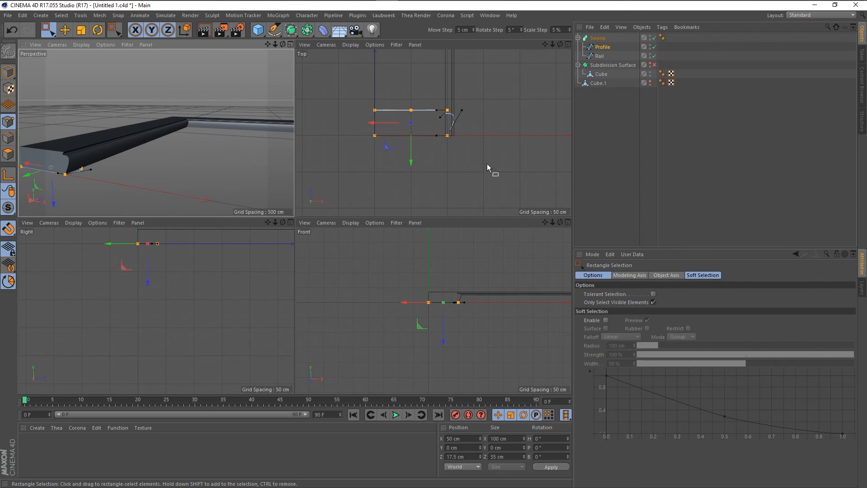
# Enable axis modification and move the axis of the selected Profile points to X 0 cm, on the profile's straight end
pyautogui.press('t')
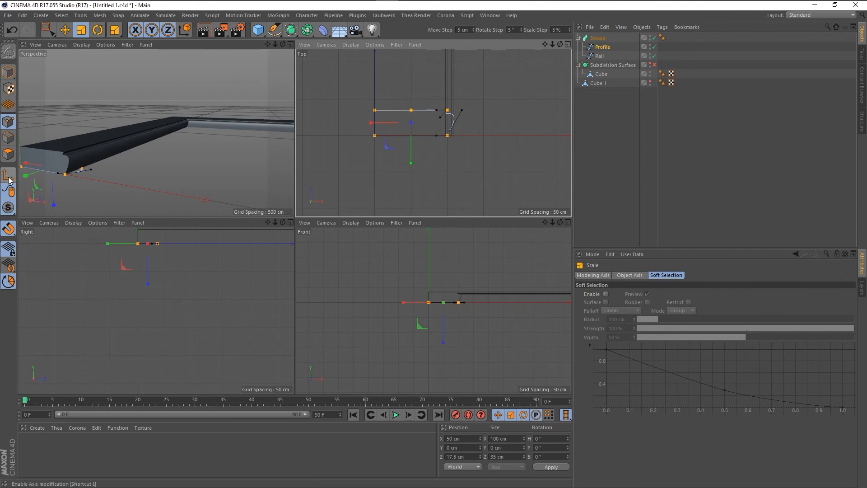
pyautogui.press('e')
pyautogui.press('l')
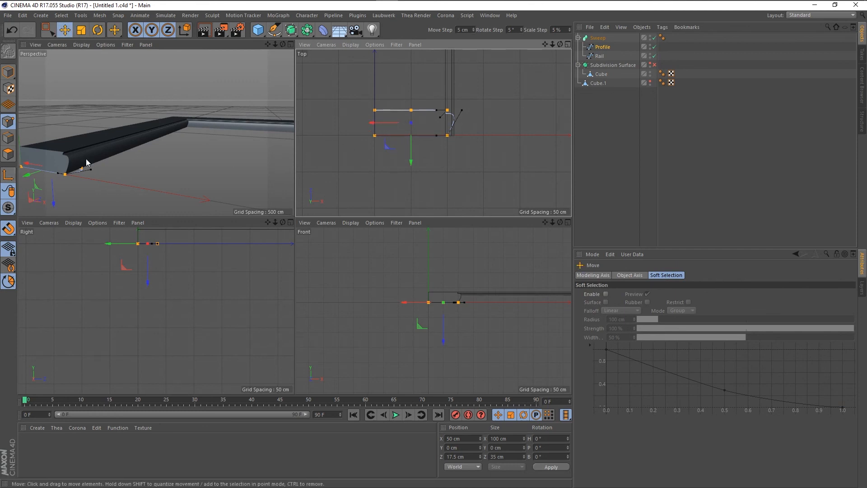
pyautogui.click(9, 177)
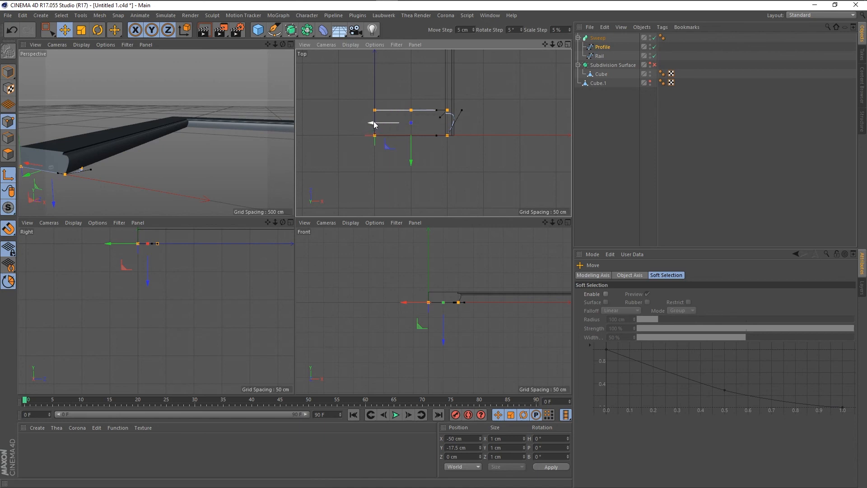
pyautogui.moveTo(374, 125); pyautogui.dragTo(338, 119)
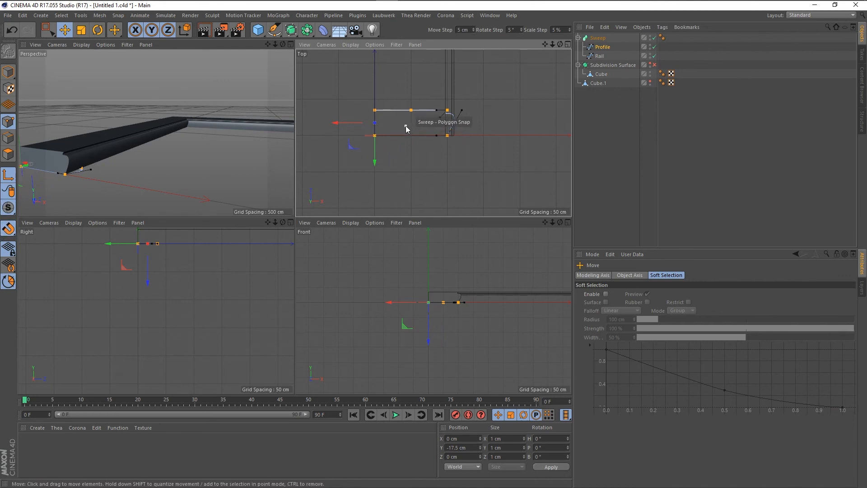
# Turn off axis modification, scale the selected Profile points along X to 15 cm wide, and deselect them
pyautogui.press('t')
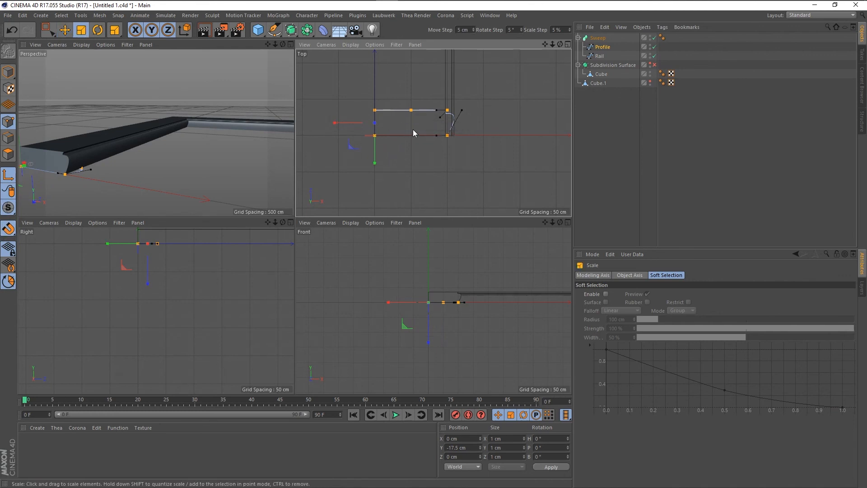
pyautogui.click(333, 123)
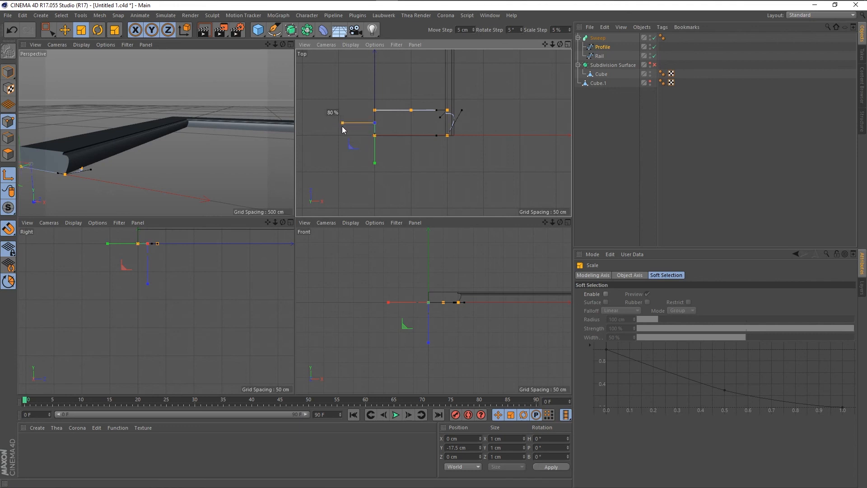
pyautogui.moveTo(342, 126); pyautogui.dragTo(340, 126)
pyautogui.hotkey('ctrl', 'z')
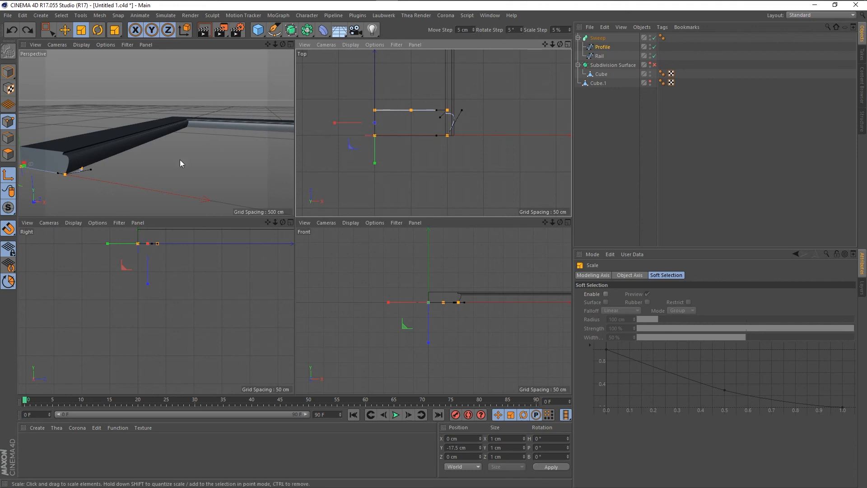
pyautogui.click(3, 173)
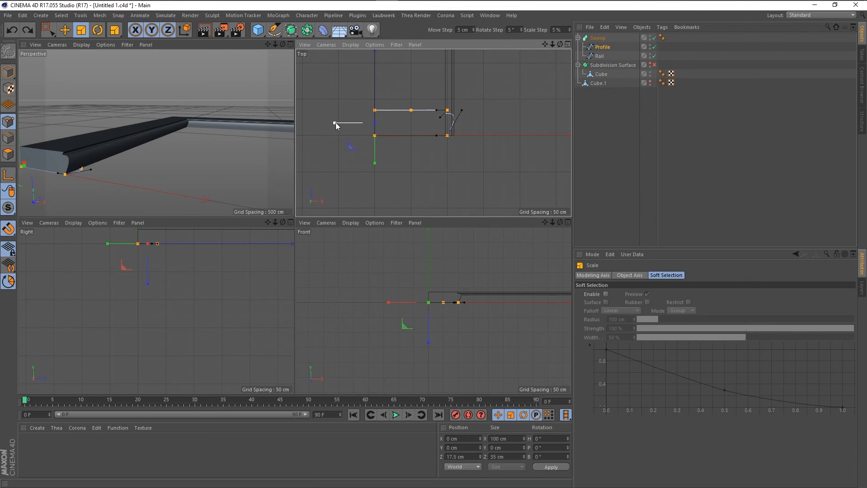
pyautogui.moveTo(335, 123); pyautogui.dragTo(368, 133)
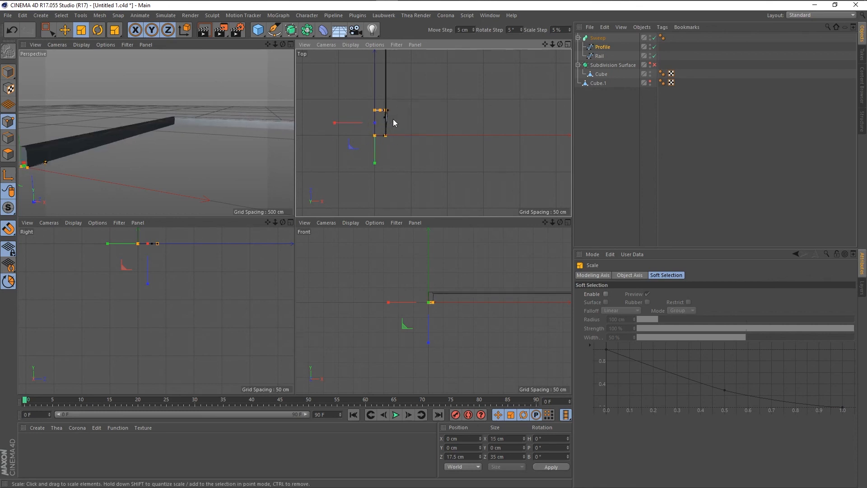
pyautogui.click(156, 166)
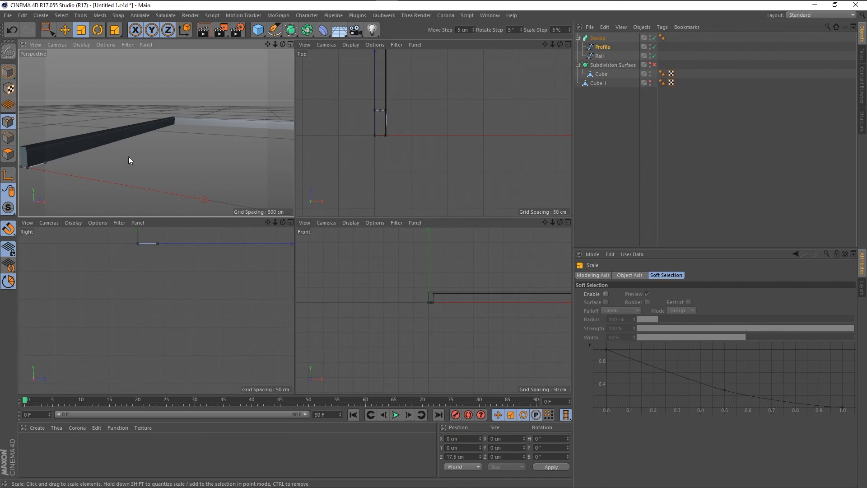
# Return to model mode, check the end of the swept profile in the Perspective view, and deselect the Profile spline
pyautogui.click(9, 72)
pyautogui.scroll(-3, 197, 154)
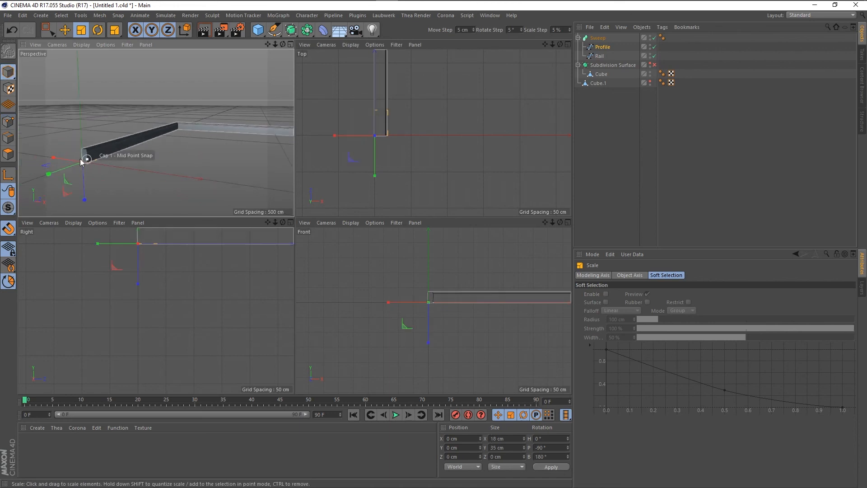
pyautogui.scroll(5, 73, 160)
pyautogui.keyDown('alt'); pyautogui.moveTo(74, 160); pyautogui.dragTo(138, 175); pyautogui.keyUp('alt')
pyautogui.scroll(-3, 139, 176)
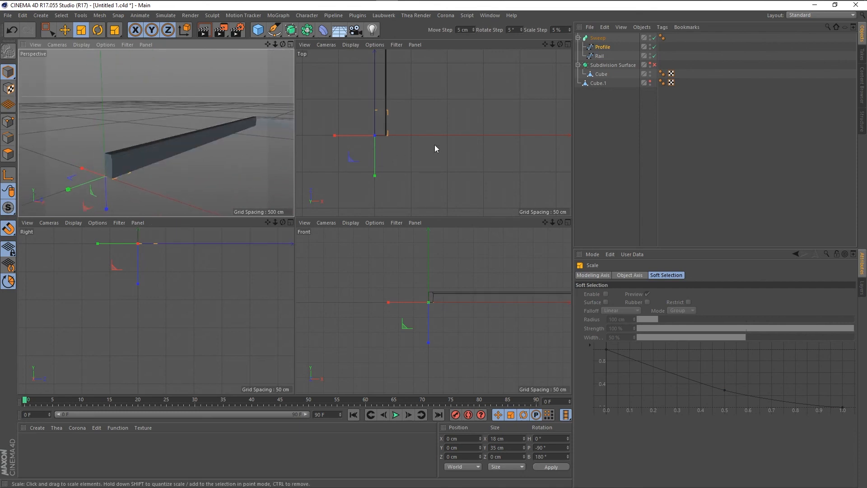
pyautogui.click(462, 171)
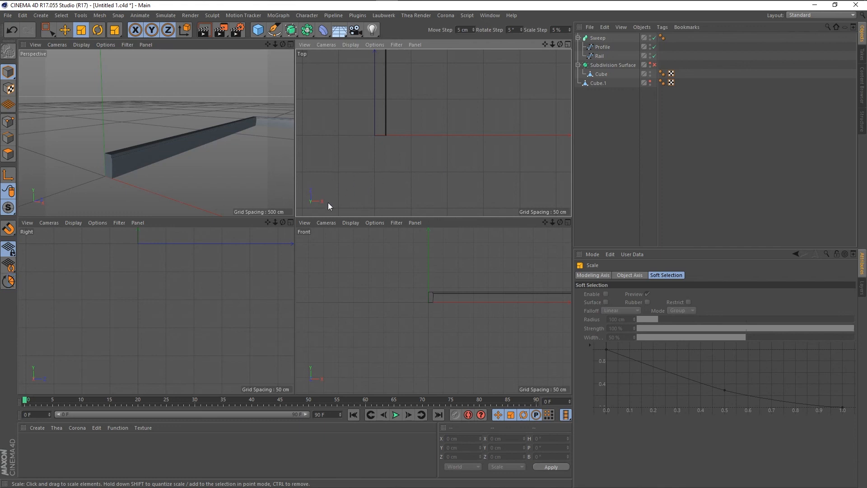
# Maximize the Perspective view, add a cube at the origin, and stretch its Y size to about 326 cm
pyautogui.scroll(-3, 328, 203)
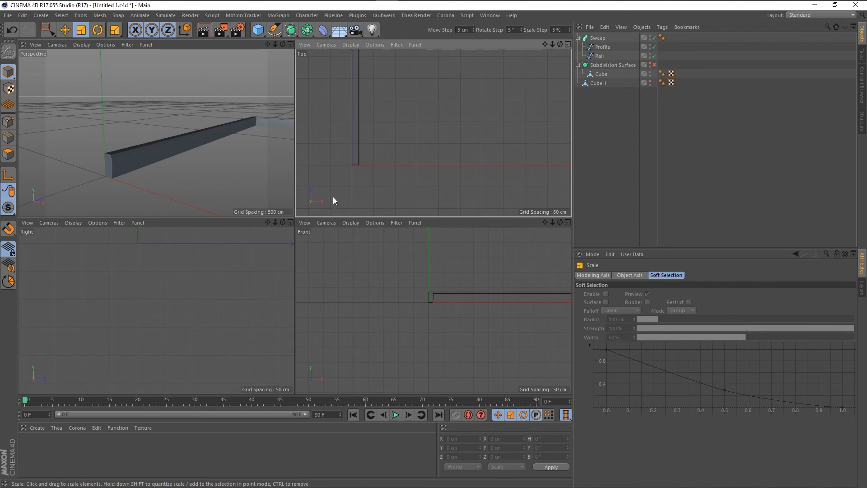
pyautogui.hotkey('shift', 'q')
pyautogui.keyDown('alt'); pyautogui.moveTo(235, 176); pyautogui.dragTo(108, 237); pyautogui.keyUp('alt')
pyautogui.middleClick(206, 192)
pyautogui.keyDown('alt'); pyautogui.moveTo(284, 343); pyautogui.dragTo(256, 121); pyautogui.keyUp('alt')
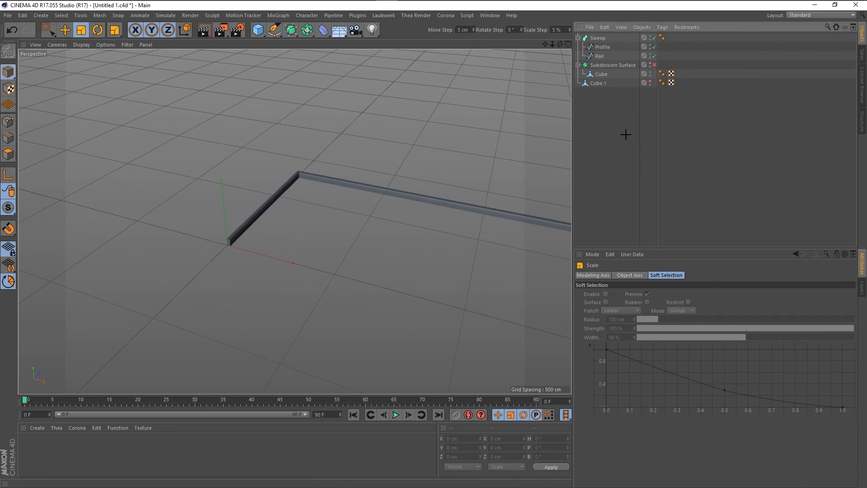
pyautogui.click(257, 29)
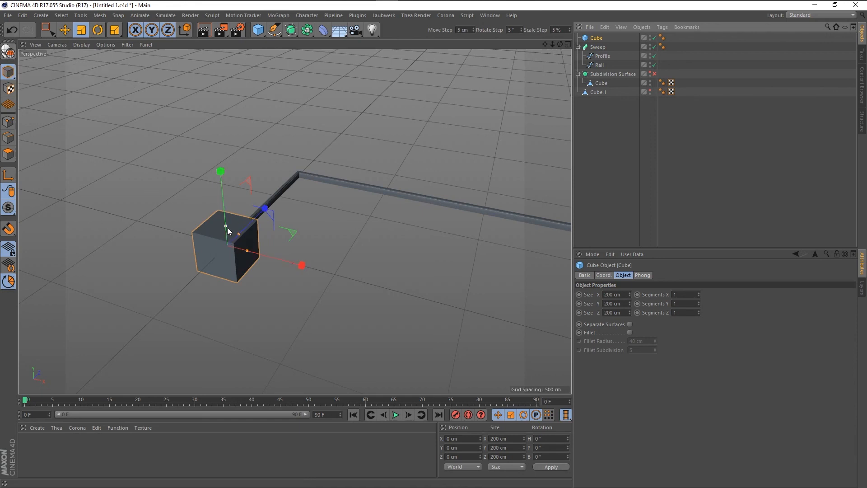
pyautogui.moveTo(226, 226); pyautogui.dragTo(230, 212)
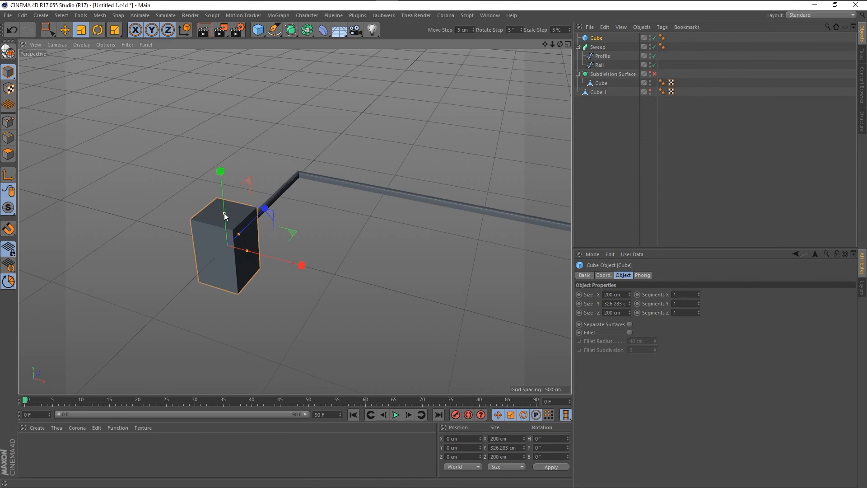
# In the settings for all viewports, set the Select Point Size to 5
pyautogui.click(79, 45)
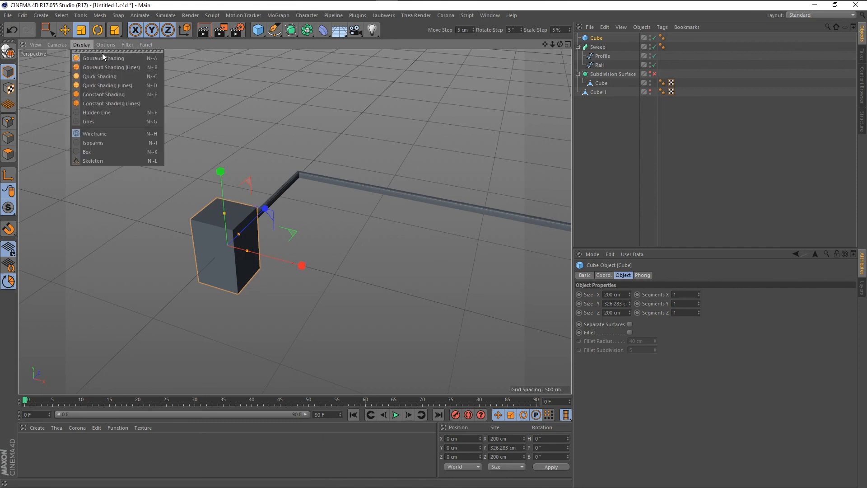
pyautogui.moveTo(106, 45)
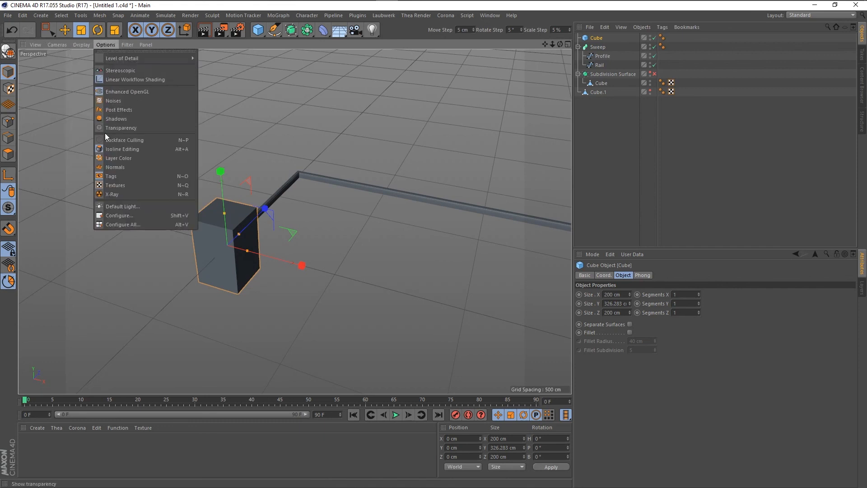
pyautogui.click(132, 225)
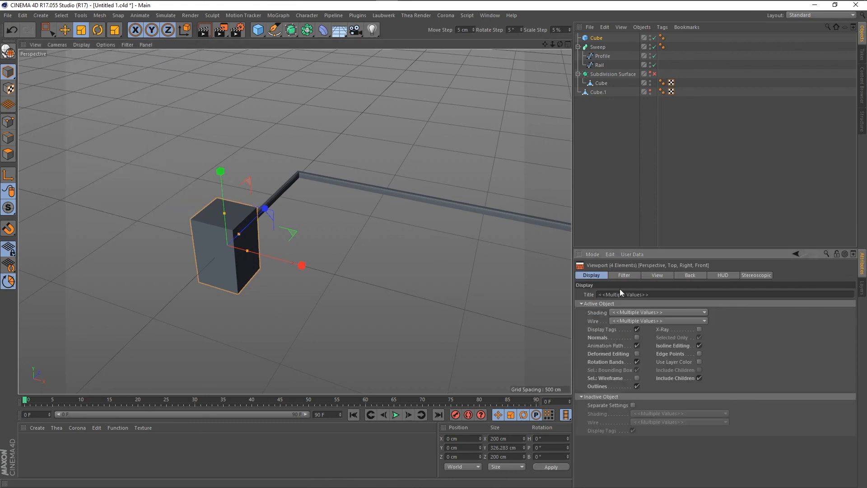
pyautogui.click(658, 275)
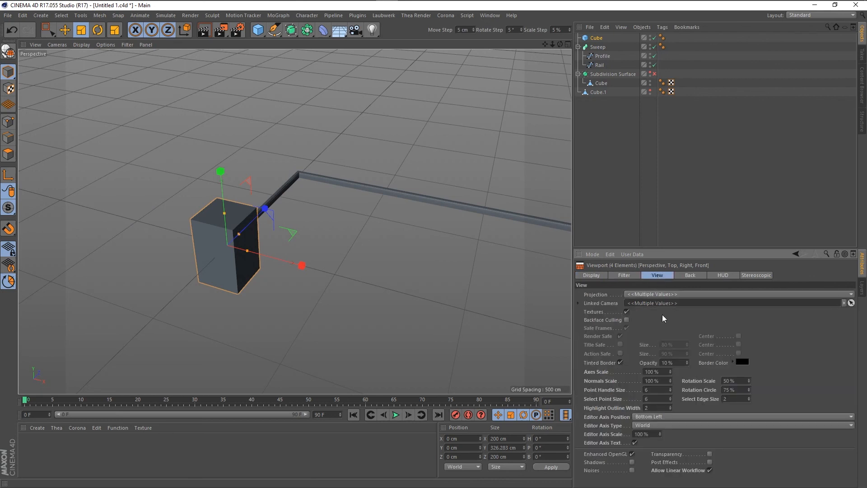
pyautogui.moveTo(669, 398); pyautogui.dragTo(669, 392)
# Switch to point mode and make the new cube editable
pyautogui.click(7, 125)
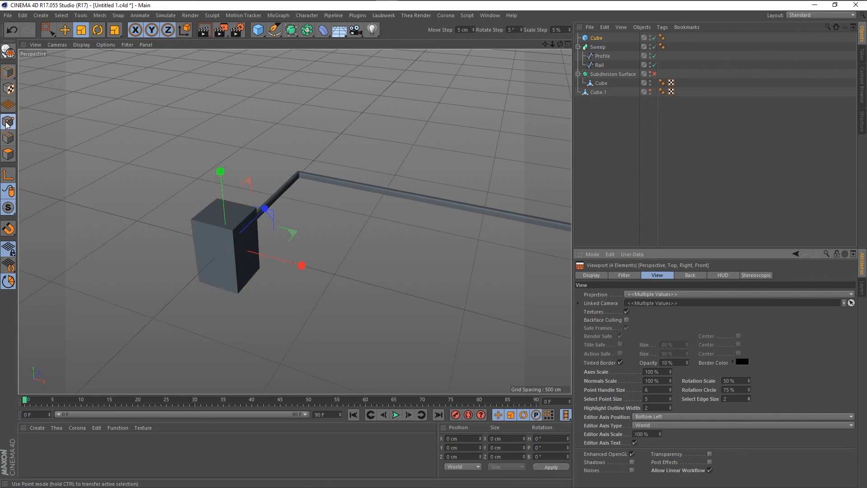
pyautogui.click(8, 52)
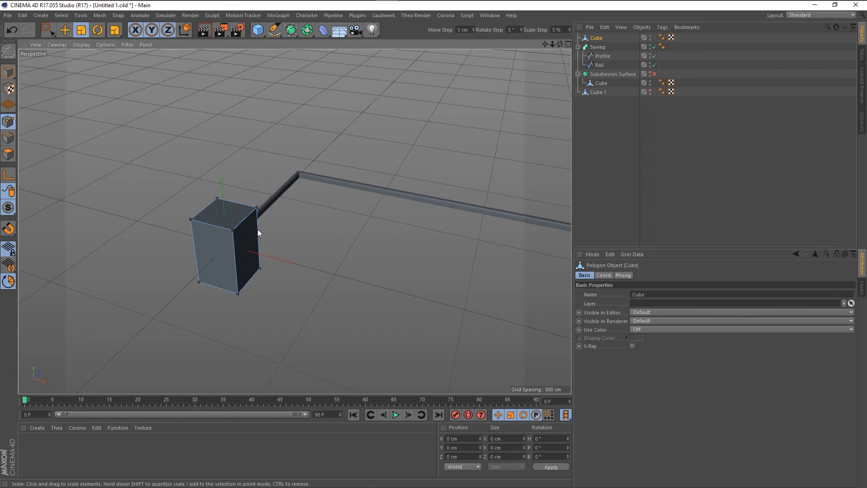
pyautogui.scroll(10, 206, 228)
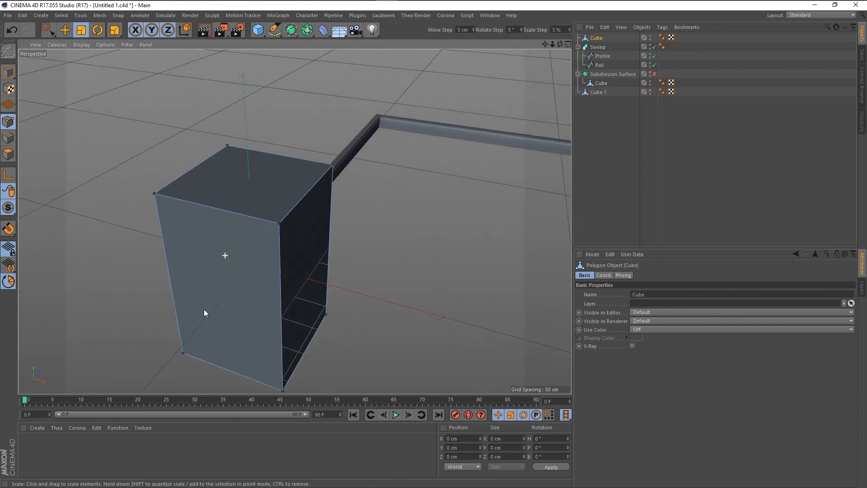
# Reopen the view settings for all viewports and try a Select Point Size of 10
pyautogui.click(105, 45)
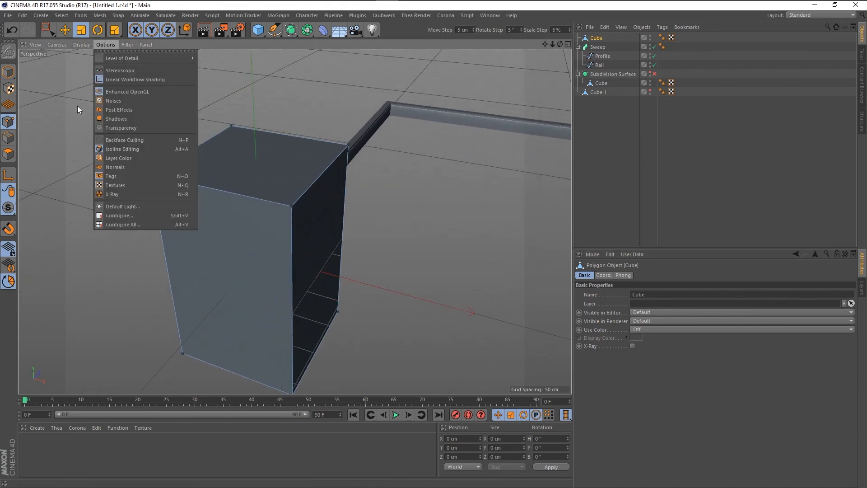
pyautogui.click(140, 224)
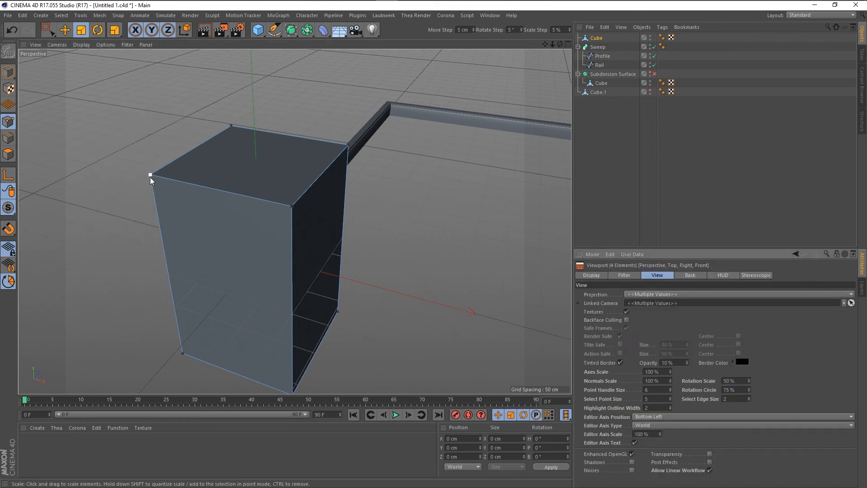
pyautogui.click(667, 398)
pyautogui.write('10')
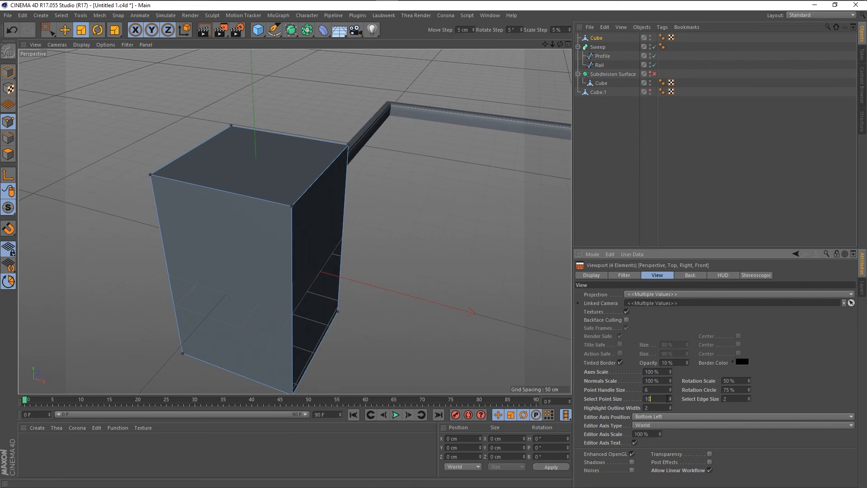
pyautogui.press('Return')
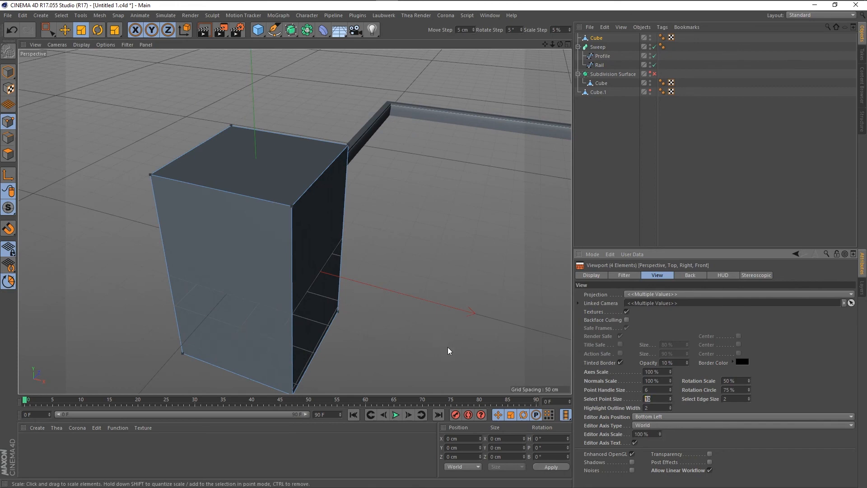
# Set both the Select Point Size and the Point Handle Size to 5 for all viewports
pyautogui.write('8')
pyautogui.doubleClick(657, 390)
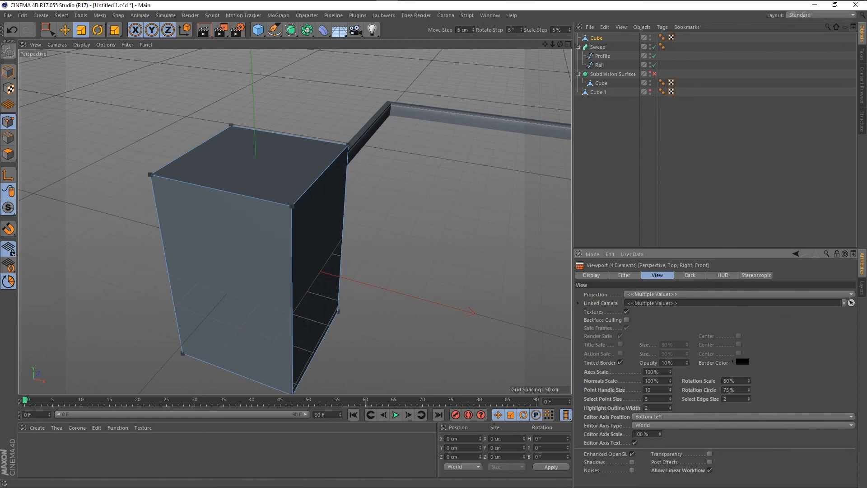
pyautogui.doubleClick(650, 389)
pyautogui.write('5')
pyautogui.press('Return')
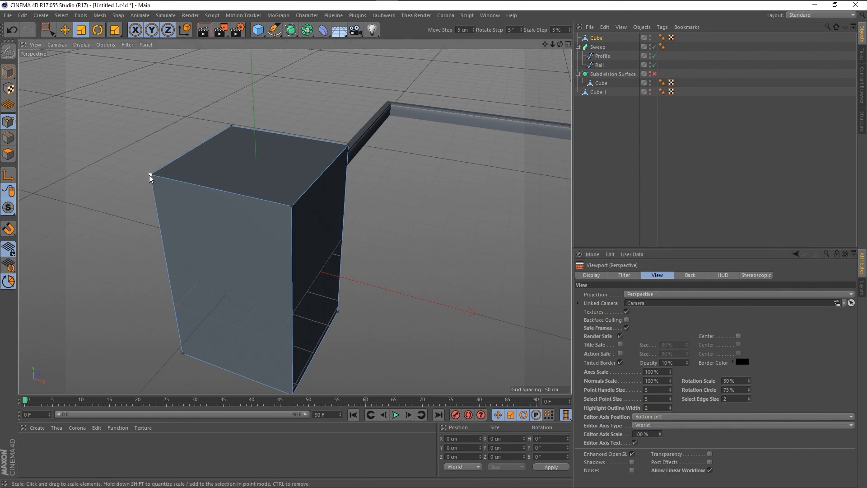
# Rectangle-select the cube's top front-left corner point and set the Point Handle Size and Select Point Size to 6 for all viewports
pyautogui.press('0')
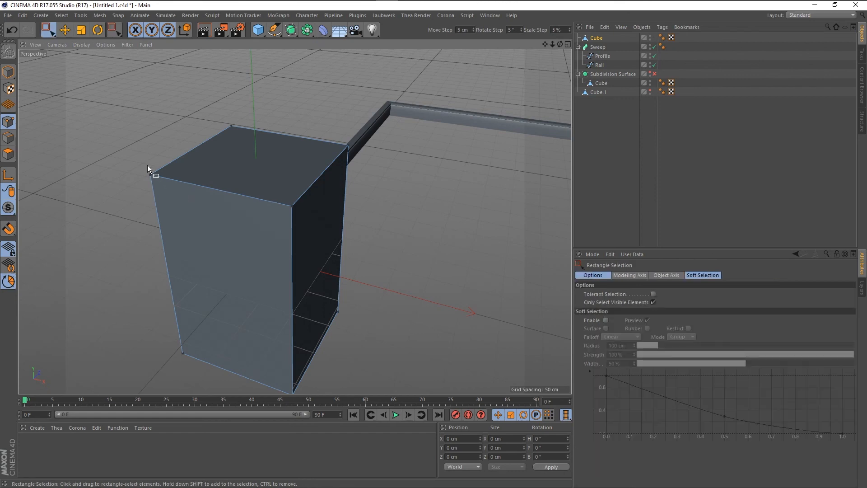
pyautogui.moveTo(147, 164); pyautogui.dragTo(183, 199)
pyautogui.click(106, 45)
pyautogui.click(120, 224)
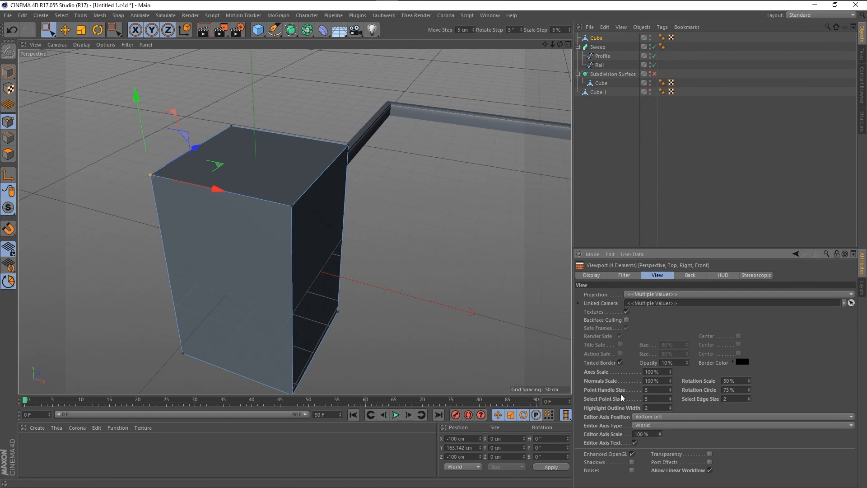
pyautogui.moveTo(670, 400); pyautogui.dragTo(670, 396)
pyautogui.click(670, 401)
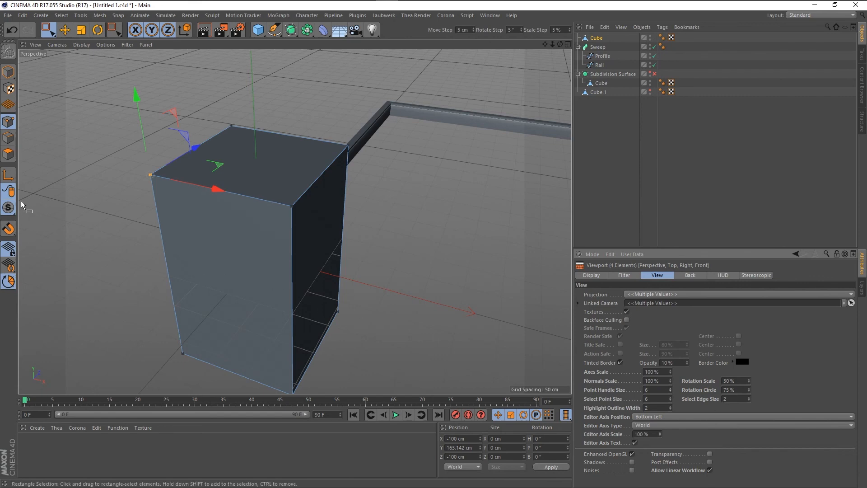
# Switch to edge mode and select the cube's front-left vertical edge with Live Selection
pyautogui.click(9, 141)
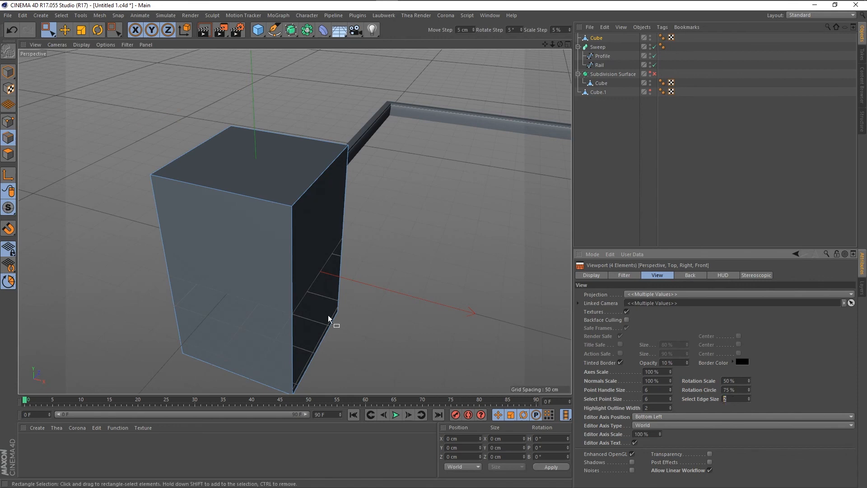
pyautogui.press('9')
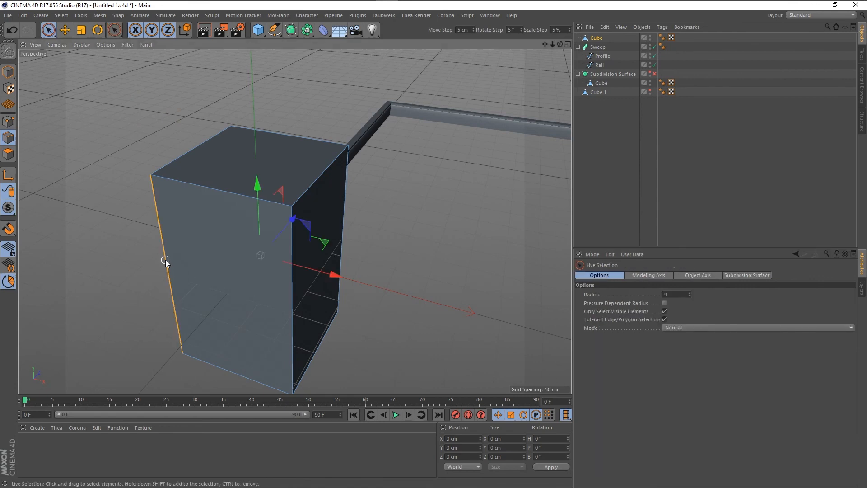
pyautogui.click(166, 261)
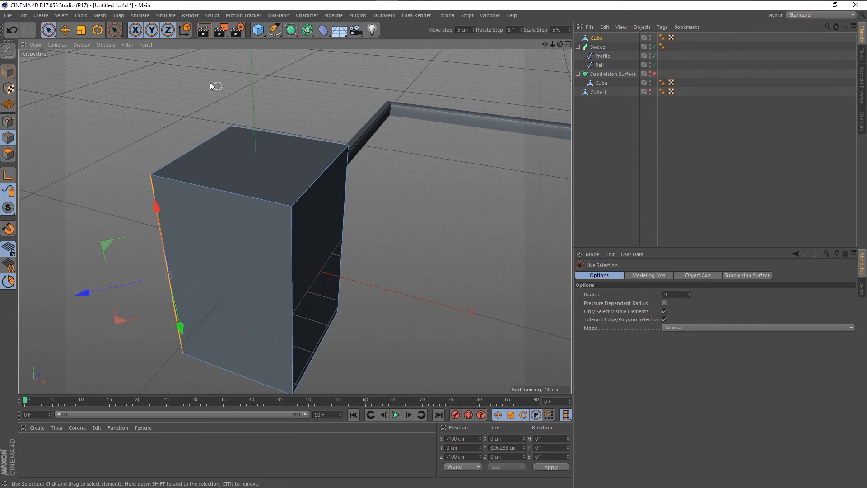
# Try a Select Edge Size of 10 for all viewports, and set it to 3
pyautogui.click(105, 44)
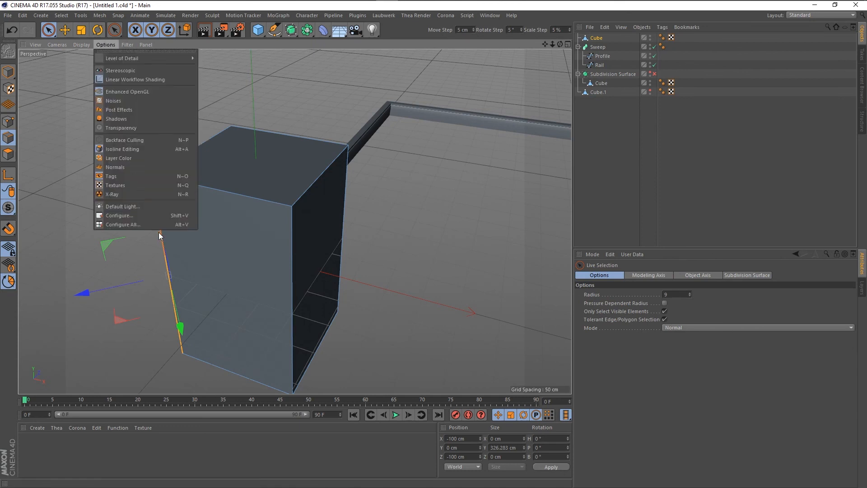
pyautogui.click(167, 226)
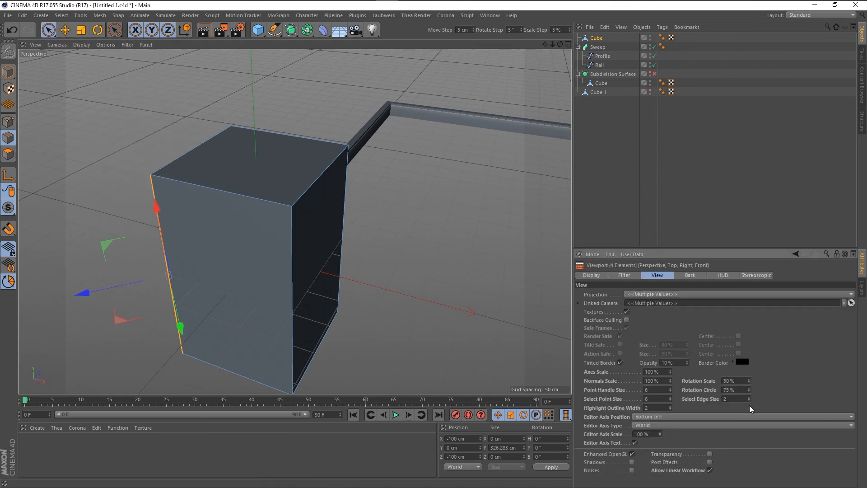
pyautogui.moveTo(749, 397); pyautogui.dragTo(748, 388)
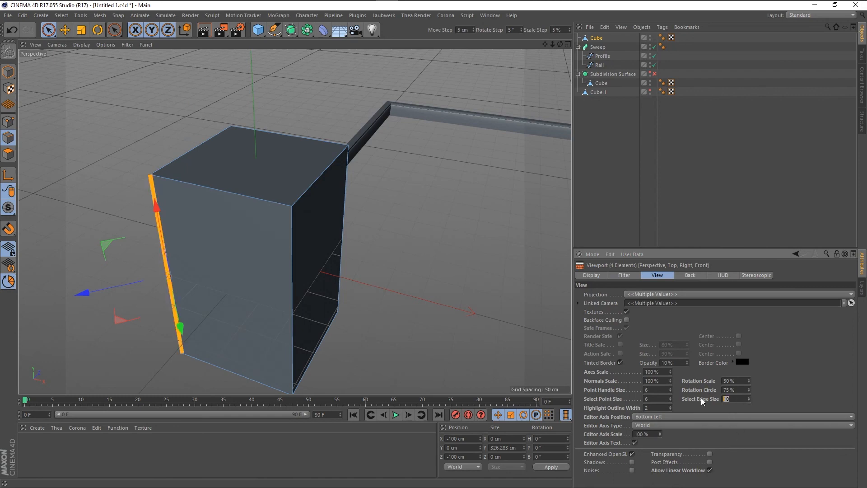
pyautogui.write('3')
pyautogui.press('Return')
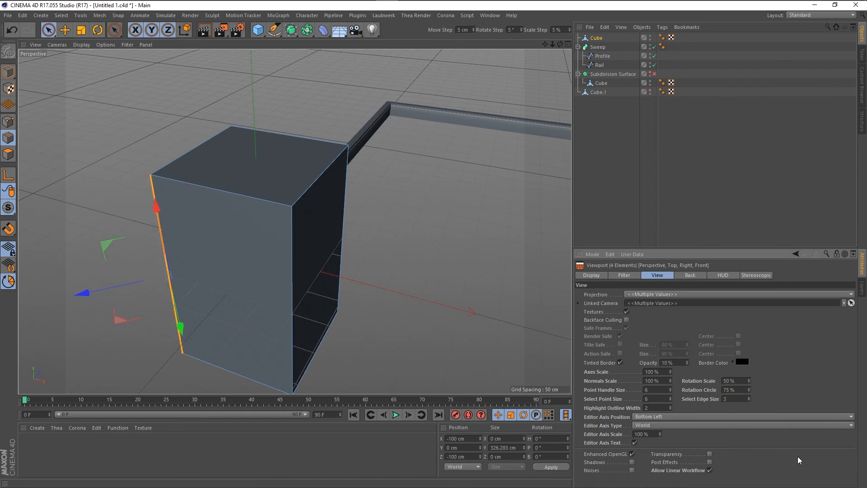
# Deselect the vertical edge, select the three edges meeting at the cube's bottom front corner, and return to model mode
pyautogui.click(111, 130)
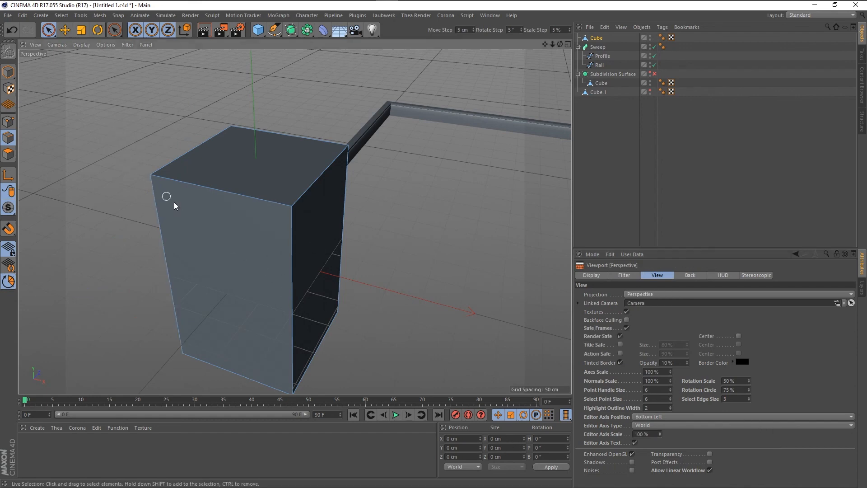
pyautogui.scroll(-3, 283, 245)
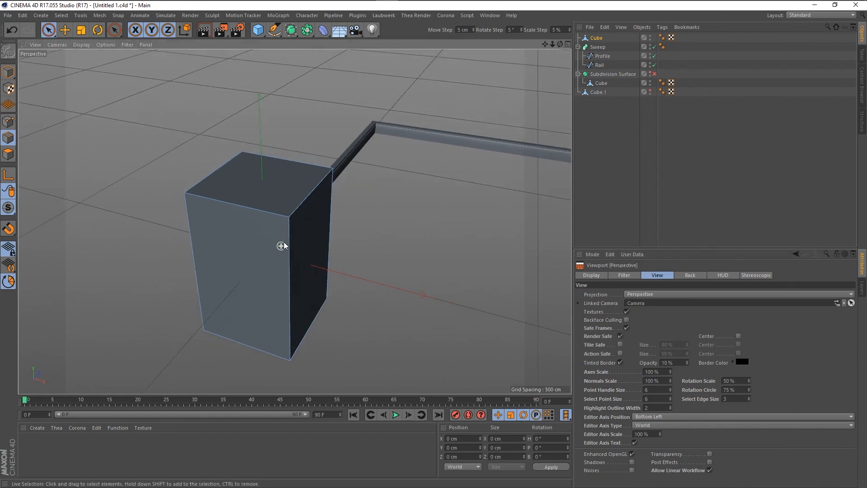
pyautogui.keyDown('alt'); pyautogui.moveTo(255, 280); pyautogui.dragTo(285, 315); pyautogui.keyUp('alt')
pyautogui.moveTo(251, 343)
pyautogui.keyDown('alt'); pyautogui.mouseDown()
pyautogui.moveTo(108, 296)
pyautogui.moveTo(105, 302)
pyautogui.moveTo(241, 309)
pyautogui.moveTo(245, 327)
pyautogui.mouseUp(); pyautogui.keyUp('alt')
pyautogui.scroll(1, 285, 355)
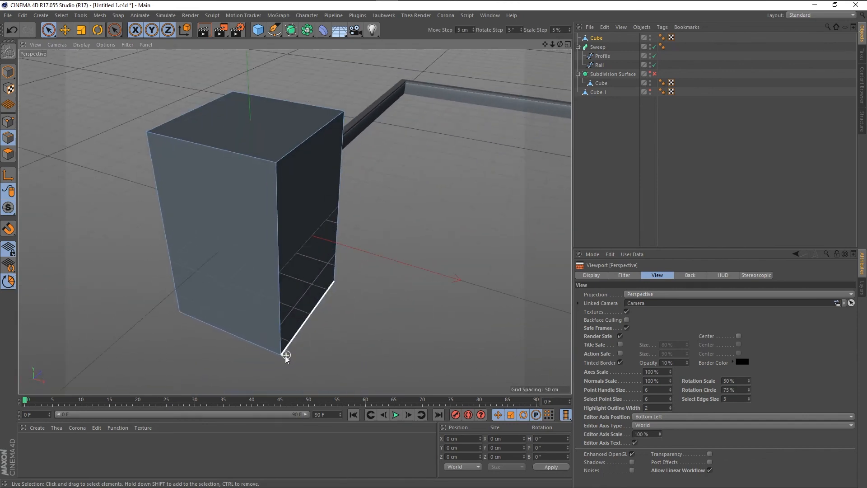
pyautogui.scroll(1, 283, 355)
pyautogui.doubleClick(277, 357)
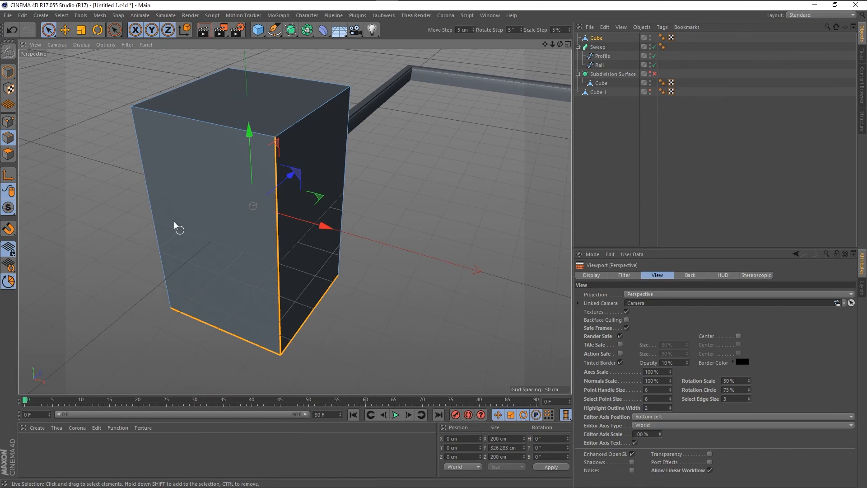
pyautogui.click(8, 71)
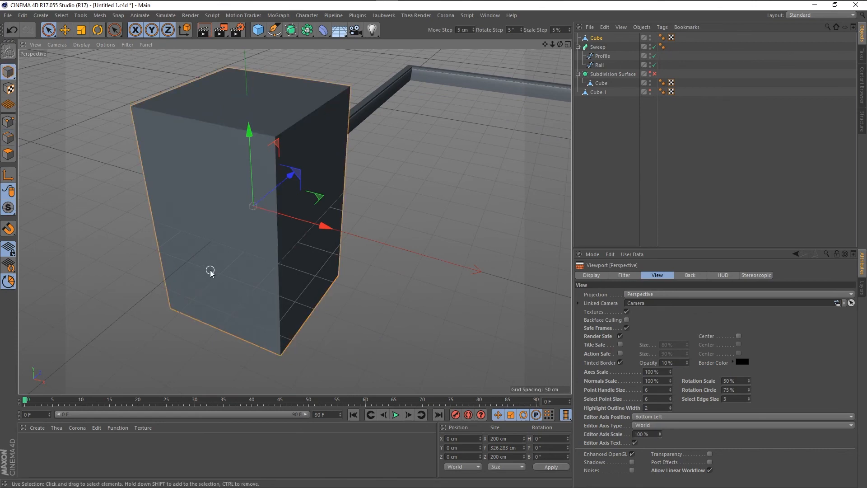
# Replace the tall editable cube with a parametric cube measuring 200 cm on each side
pyautogui.hotkey('ctrl', 'z')
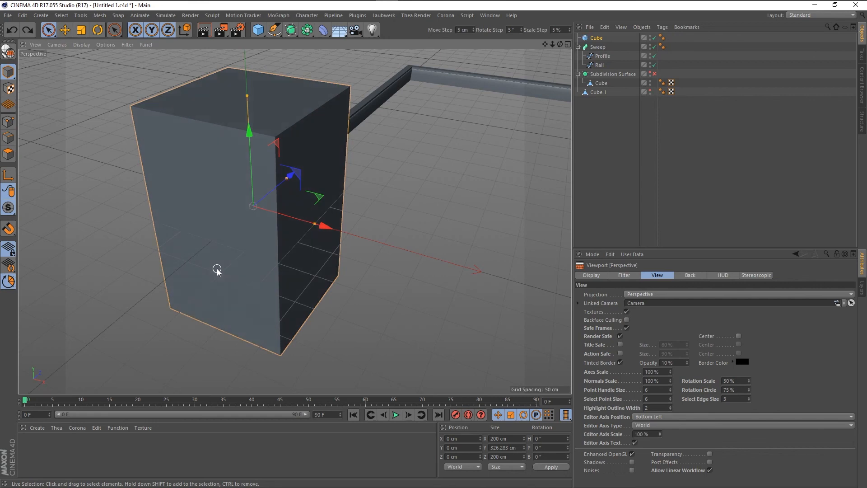
pyautogui.press('Delete')
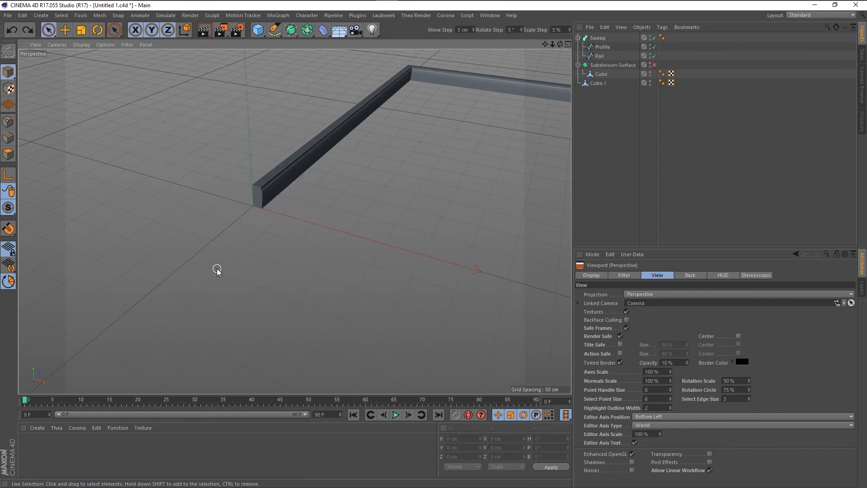
pyautogui.hotkey('ctrl', 'z')
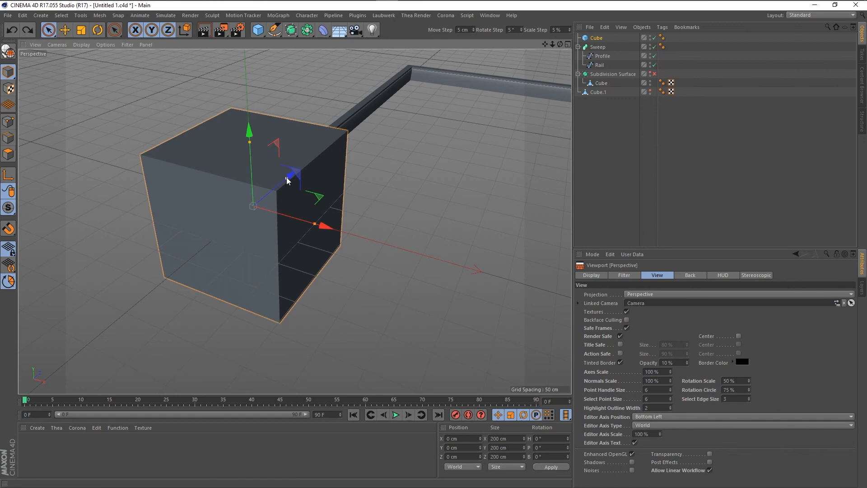
# Stretch the parametric cube into a wall shape about 37 cm thick, 500 cm high and 1986 cm long using its size handles
pyautogui.moveTo(287, 180); pyautogui.dragTo(284, 183)
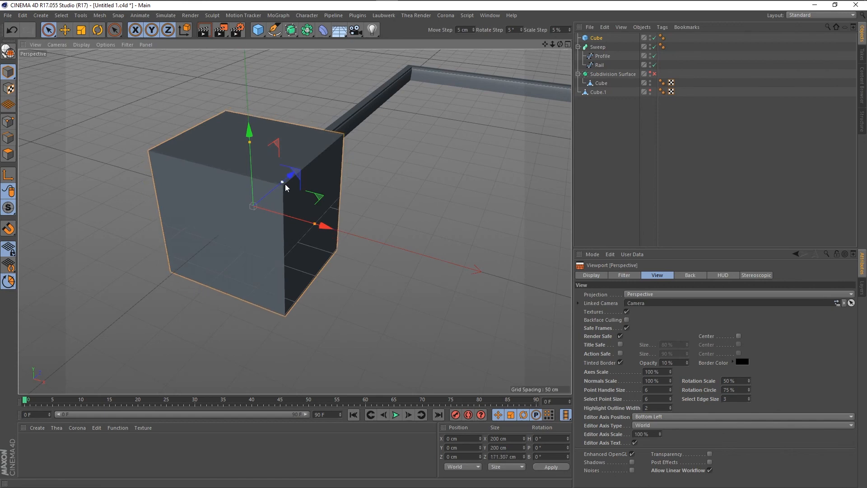
pyautogui.moveTo(313, 225); pyautogui.dragTo(271, 190)
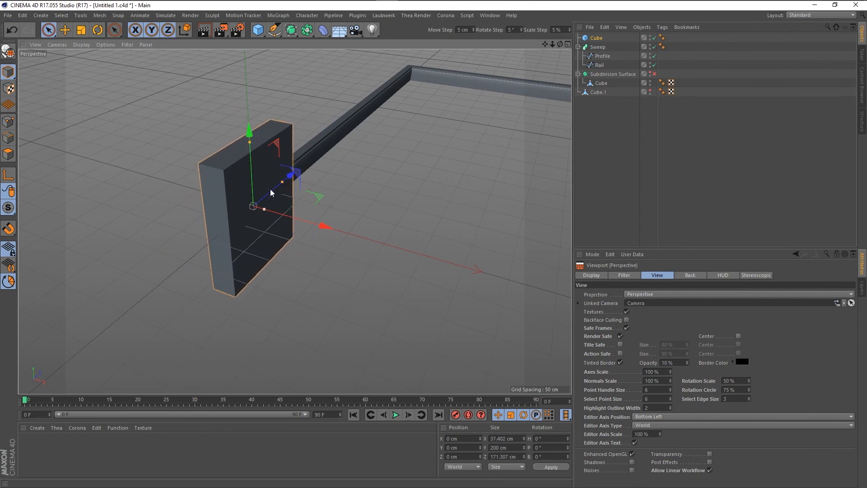
pyautogui.moveTo(249, 143); pyautogui.dragTo(248, 23)
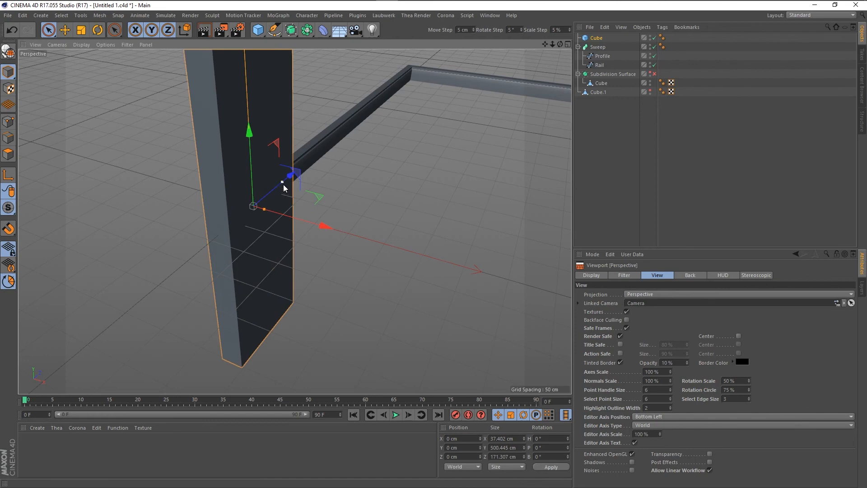
pyautogui.moveTo(282, 185); pyautogui.dragTo(458, 111)
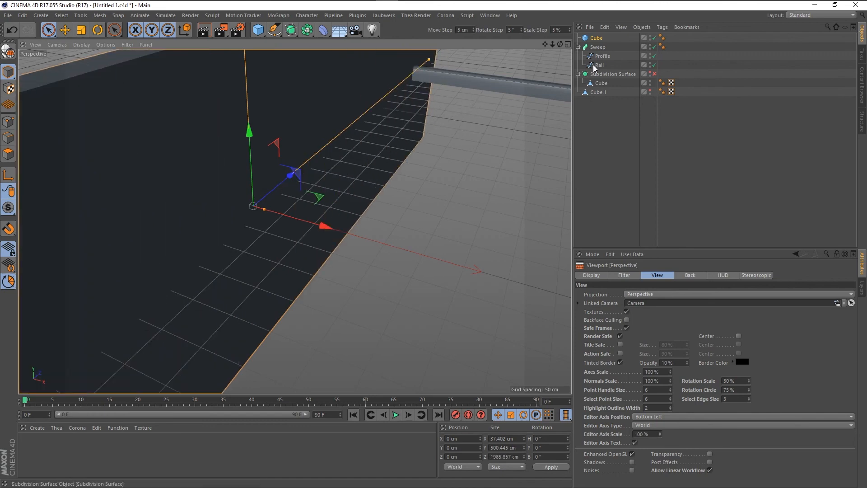
# Select the cube and examine its Basic, Coord., Object and Phong properties
pyautogui.click(593, 40)
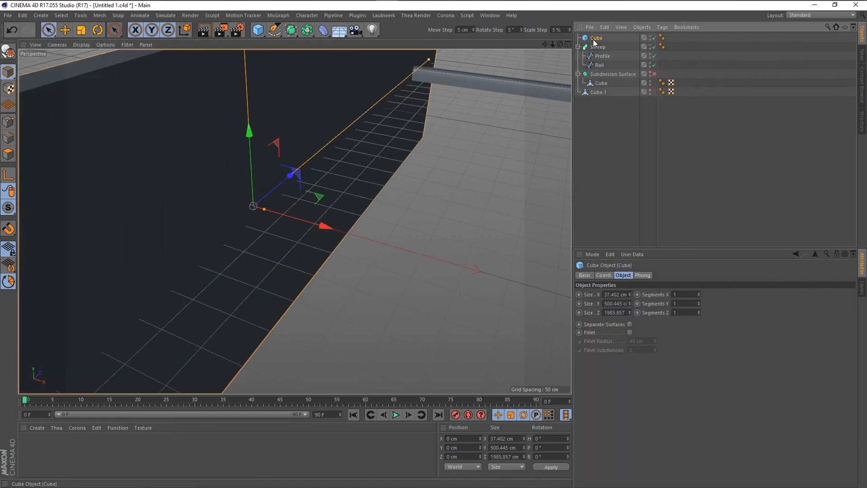
pyautogui.click(623, 274)
pyautogui.click(588, 275)
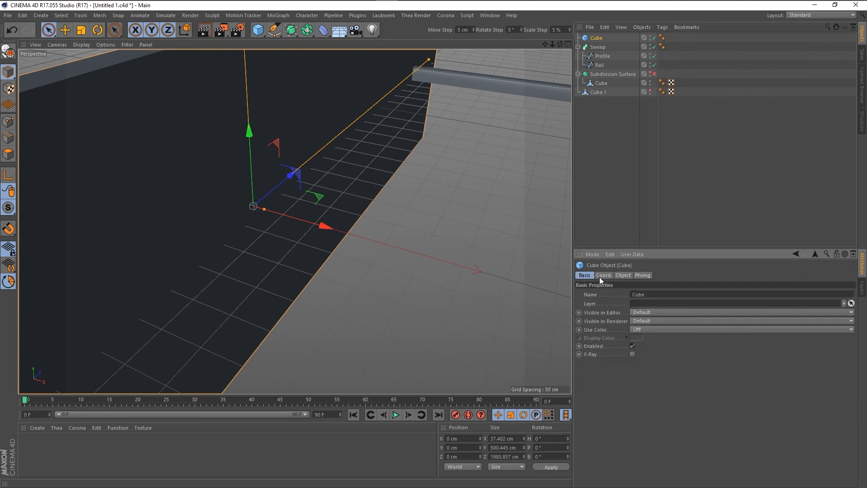
pyautogui.click(602, 275)
pyautogui.click(625, 275)
pyautogui.click(640, 276)
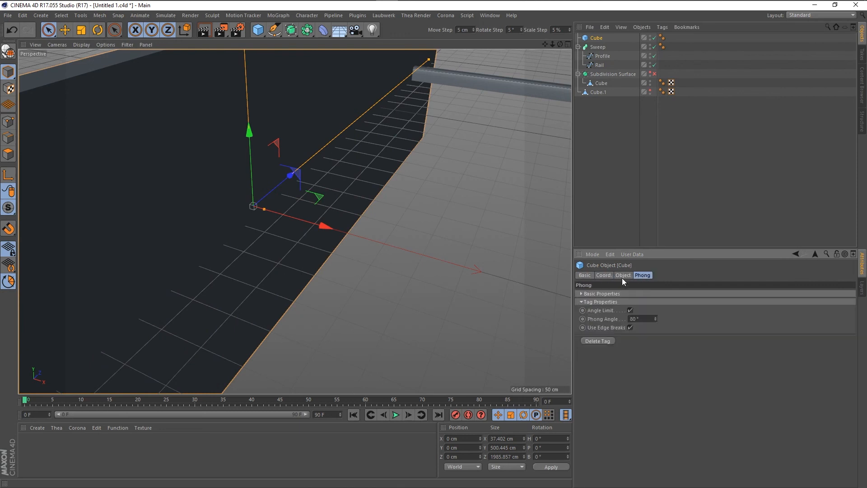
pyautogui.click(623, 275)
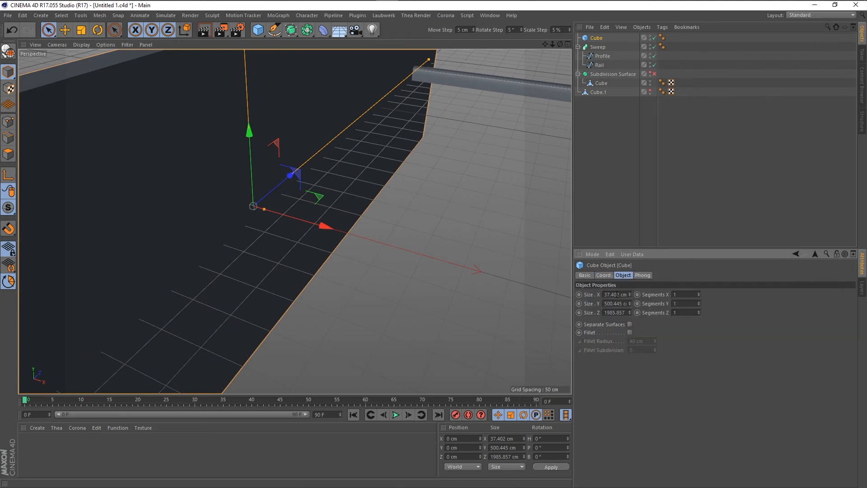
# Set the cube's size to 20 cm in X, 300 cm in Y and 800 cm in Z
pyautogui.doubleClick(619, 294)
pyautogui.write('20')
pyautogui.doubleClick(604, 305)
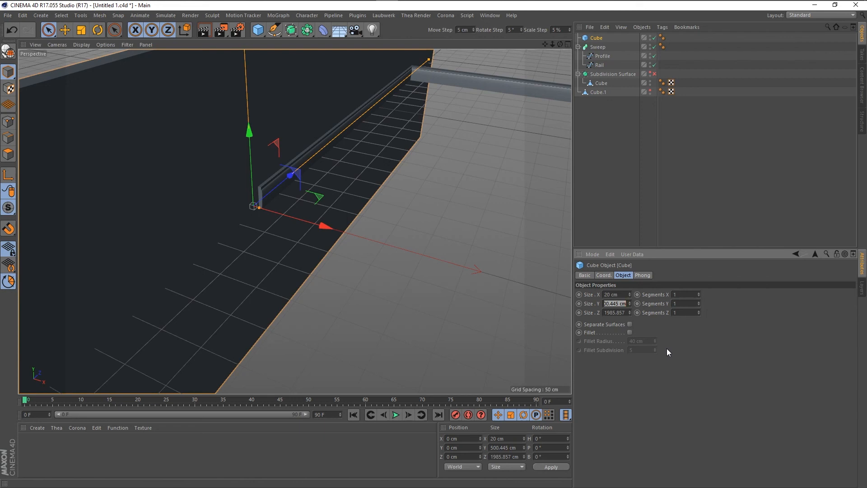
pyautogui.write('300')
pyautogui.press('Return')
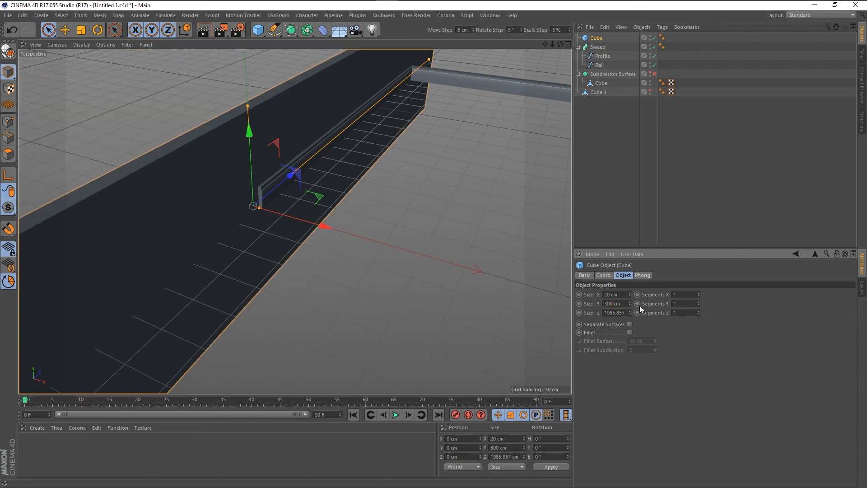
pyautogui.click(613, 313)
pyautogui.press('BackSpace')
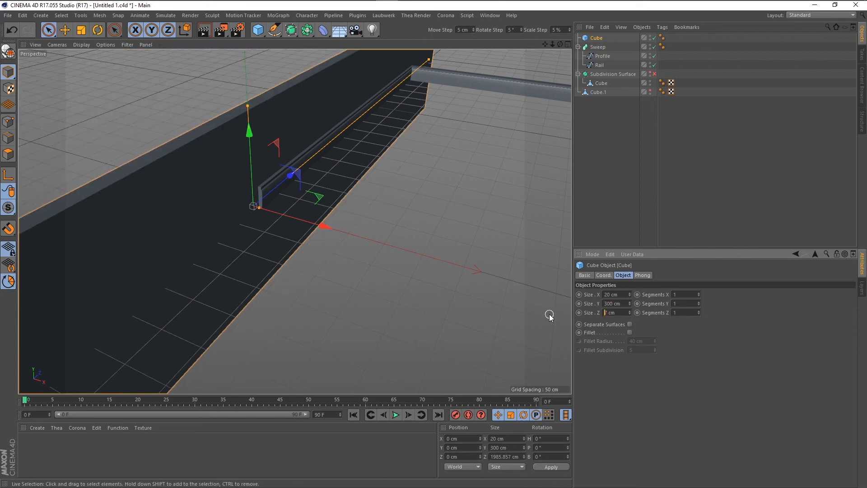
pyautogui.write('800')
pyautogui.press('Return')
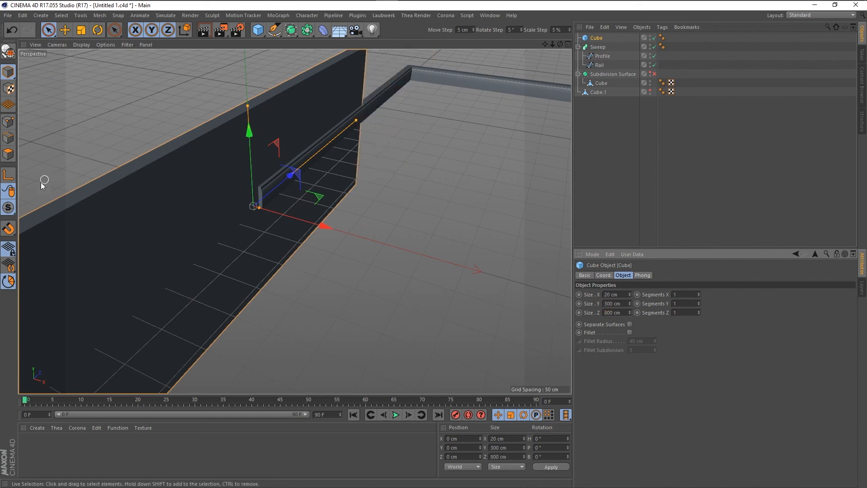
# Try to move the primitive cube's axis upward with axis modification enabled
pyautogui.click(7, 176)
pyautogui.moveTo(249, 133)
pyautogui.mouseDown()
pyautogui.moveTo(251, 174)
pyautogui.moveTo(249, 119)
pyautogui.mouseUp()
pyautogui.hotkey('ctrl', 'z')
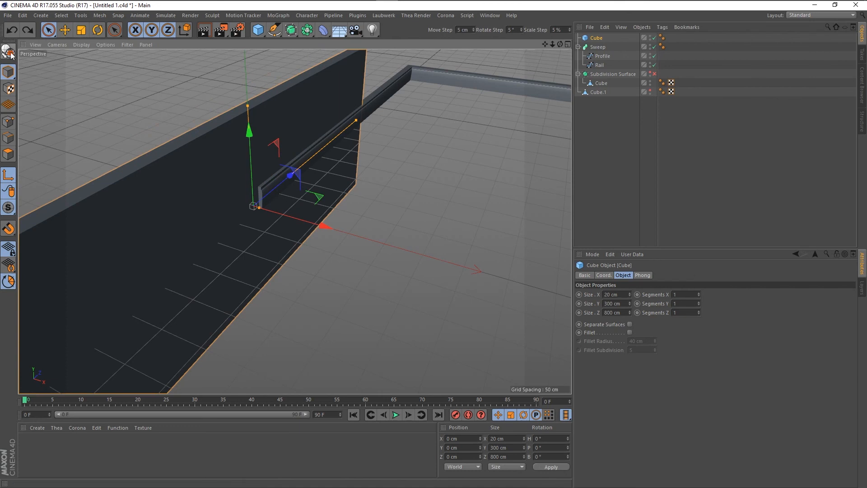
# Make the cube editable, move its axis down to the wall's bottom edge at Y -150 cm, and leave axis modification with snapping enabled
pyautogui.press('c')
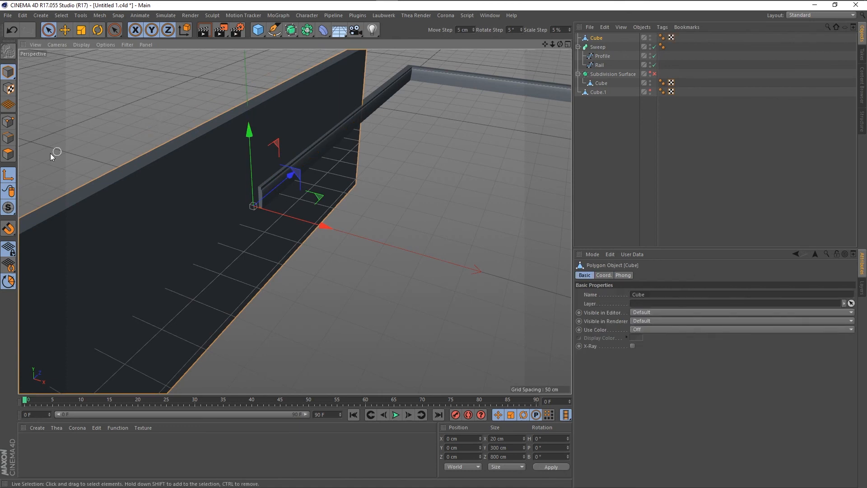
pyautogui.click(6, 178)
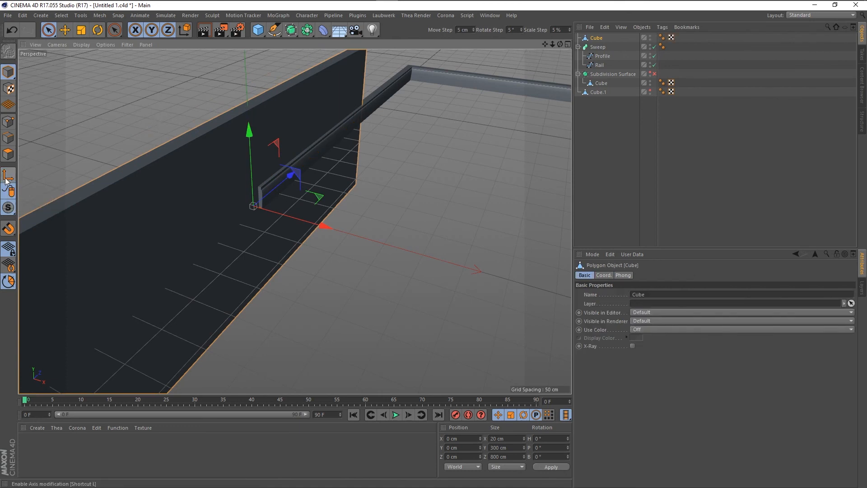
pyautogui.click(8, 178)
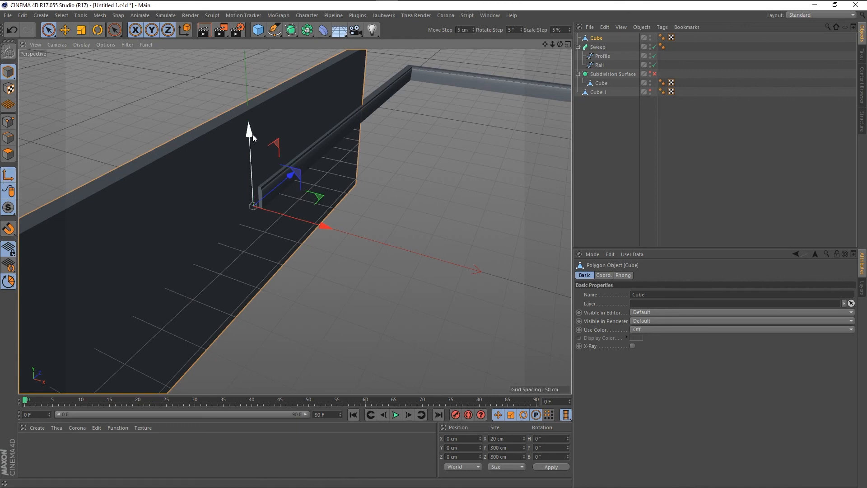
pyautogui.moveTo(251, 133); pyautogui.dragTo(251, 227)
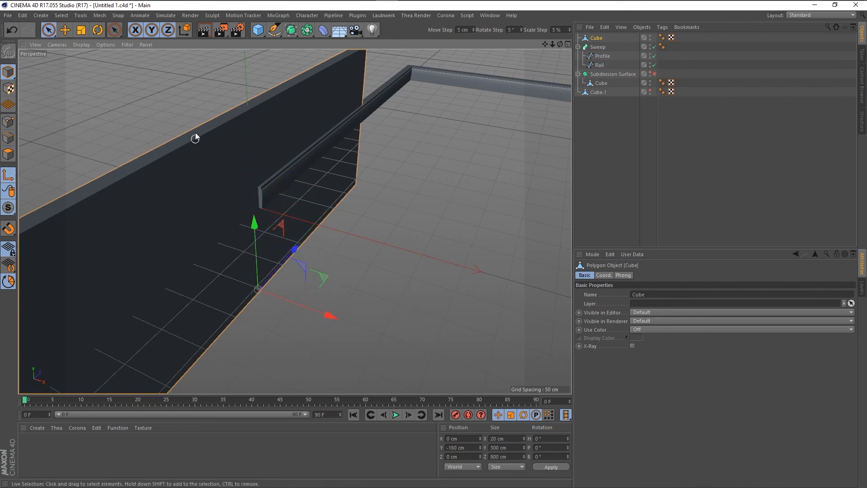
pyautogui.middleClick(188, 99)
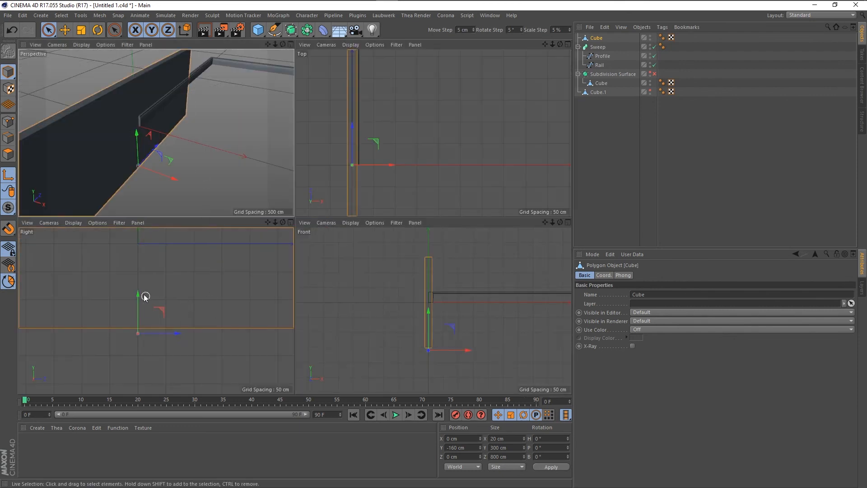
pyautogui.moveTo(137, 295)
pyautogui.mouseDown()
pyautogui.moveTo(142, 281)
pyautogui.moveTo(143, 292)
pyautogui.mouseUp()
pyautogui.hotkey('shift', 's')
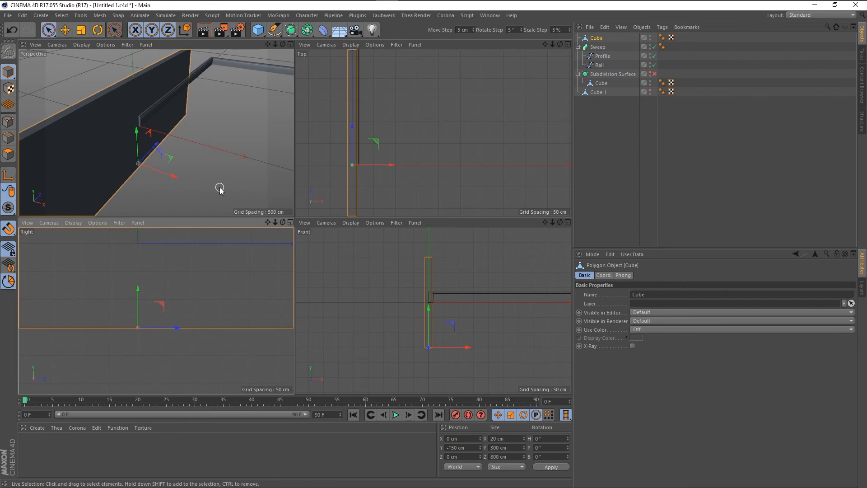
# Move the wall along Z to 380 cm in the Top view, snapping to the midpoint of the sweep's first leg
pyautogui.scroll(-2, 191, 195)
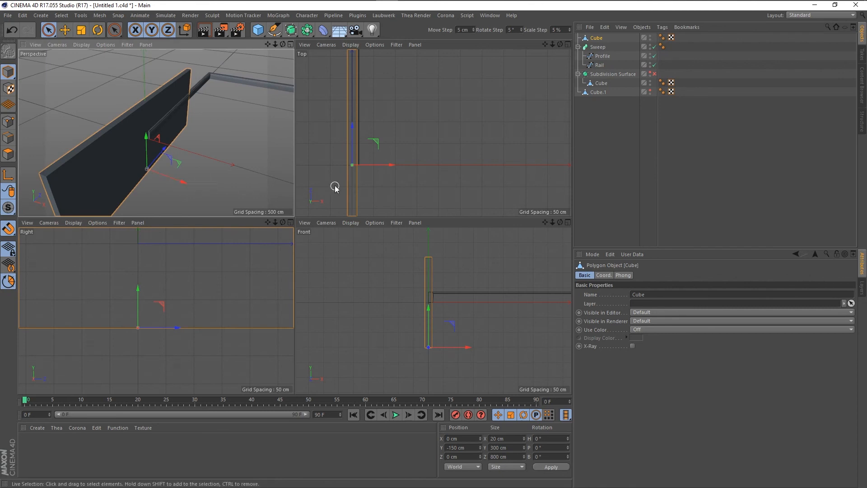
pyautogui.scroll(-2, 350, 199)
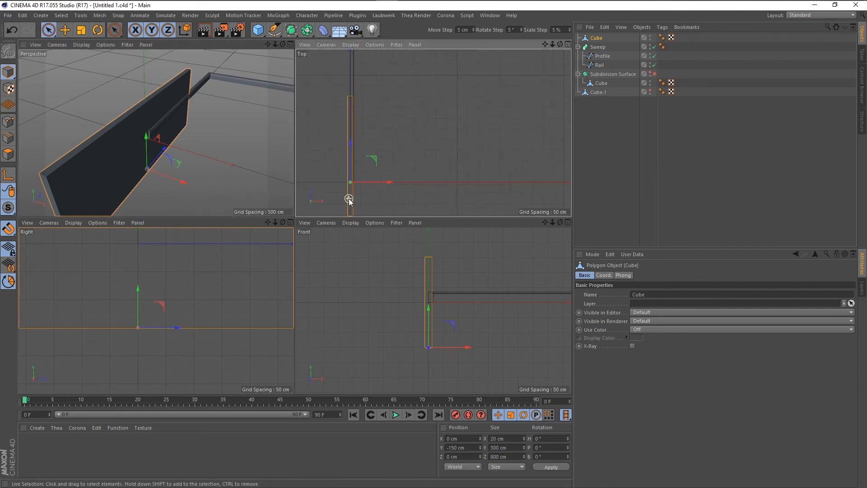
pyautogui.middleClick(323, 178)
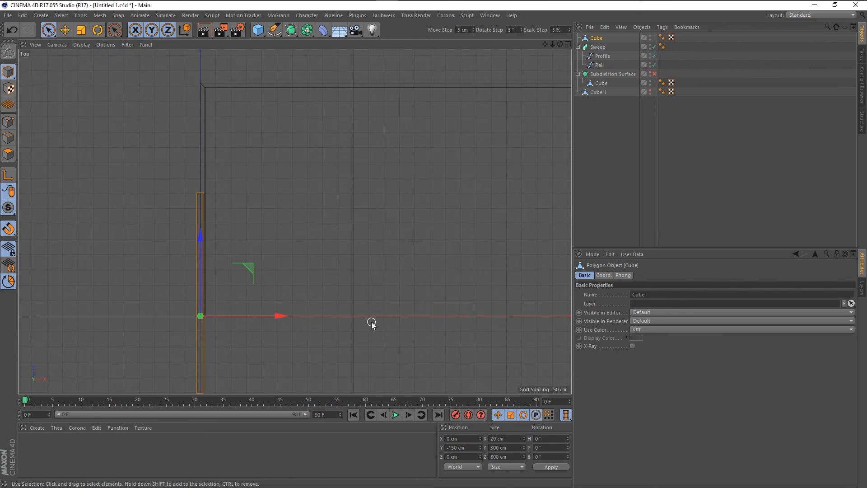
pyautogui.moveTo(201, 237)
pyautogui.mouseDown()
pyautogui.moveTo(208, 124)
pyautogui.moveTo(216, 107)
pyautogui.moveTo(223, 128)
pyautogui.moveTo(223, 119)
pyautogui.mouseUp()
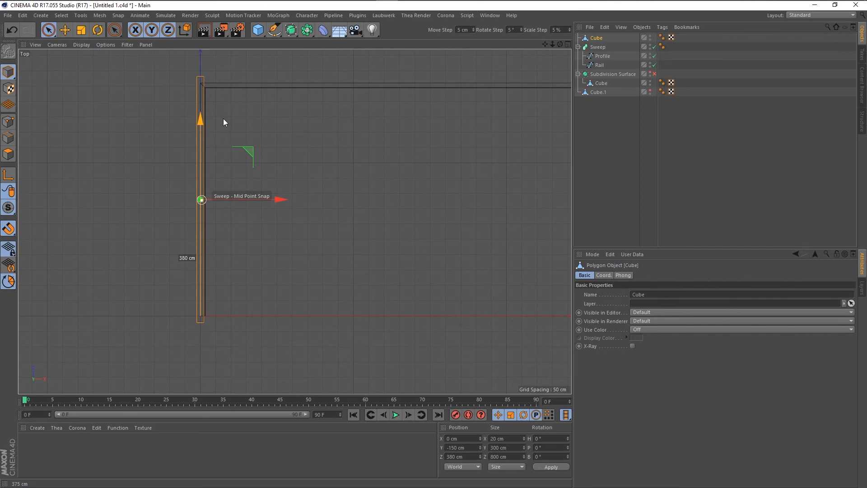
pyautogui.moveTo(223, 119); pyautogui.dragTo(224, 119)
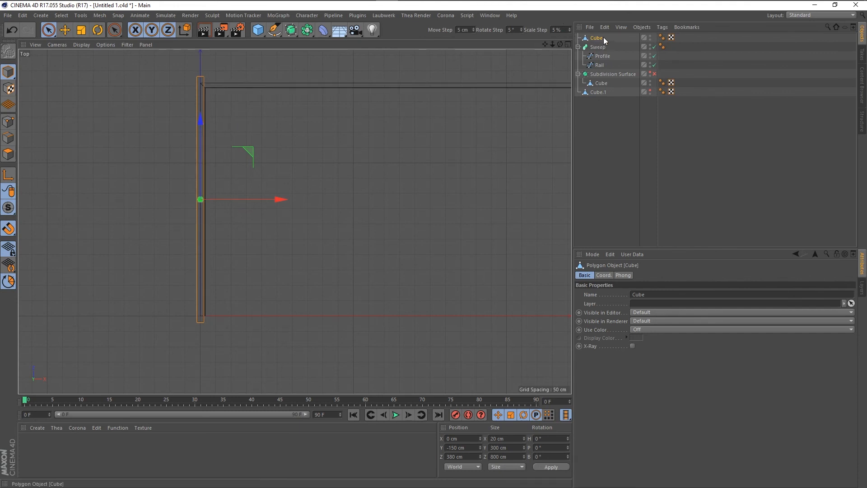
# Duplicate the wall cube and name the original wall1 and the copy wall2
pyautogui.moveTo(596, 39); pyautogui.dragTo(597, 38)
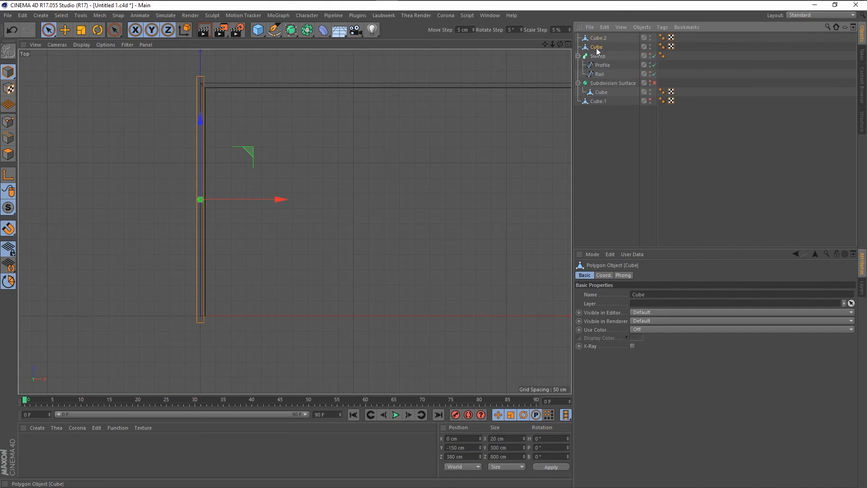
pyautogui.doubleClick(596, 47)
pyautogui.write('wall1')
pyautogui.press('Return')
pyautogui.doubleClick(600, 38)
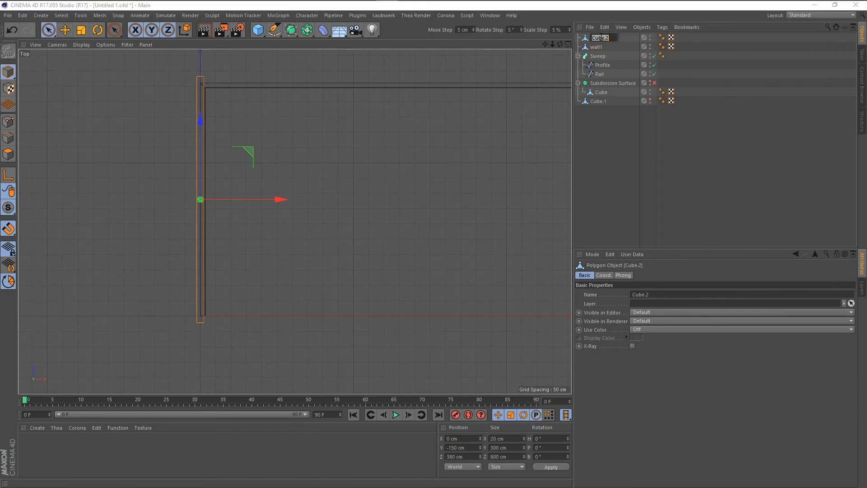
pyautogui.write('wall2')
pyautogui.press('Return')
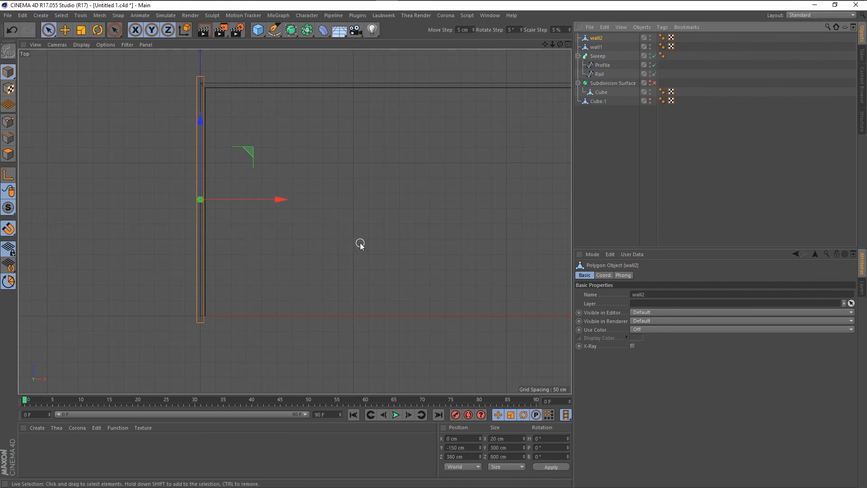
# Rotate wall2 by -90° around its vertical axis
pyautogui.press('r')
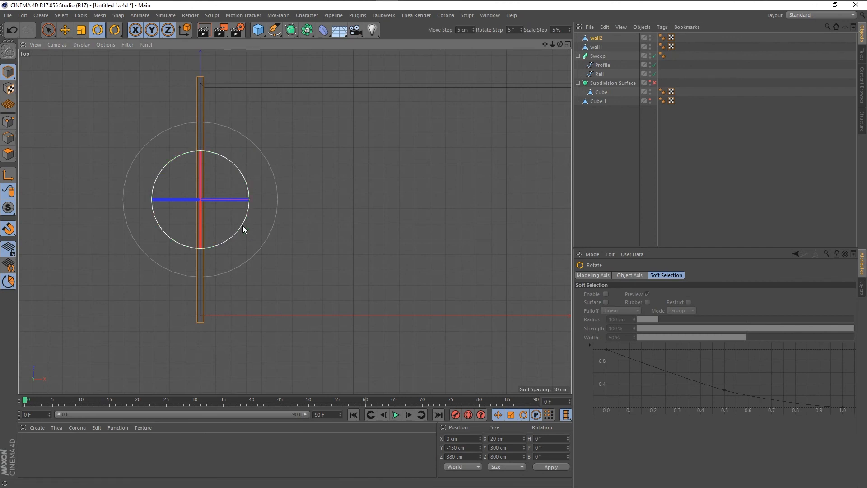
pyautogui.moveTo(242, 226); pyautogui.dragTo(172, 249)
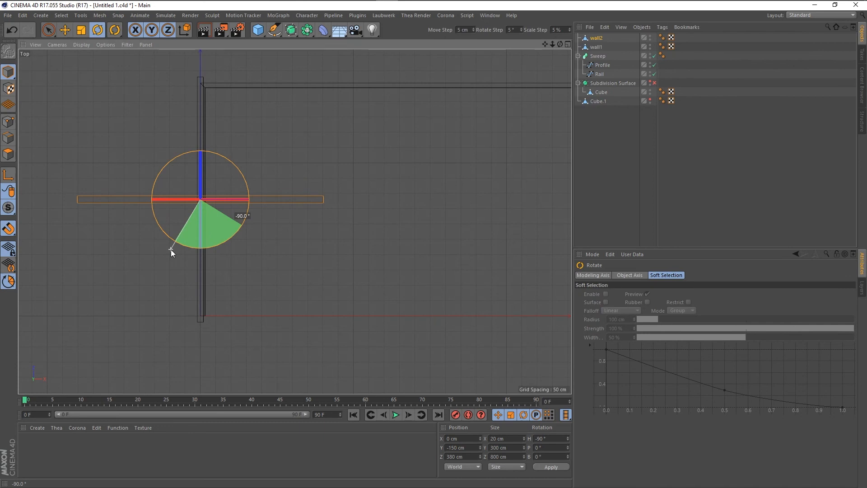
pyautogui.moveTo(171, 249); pyautogui.dragTo(171, 251)
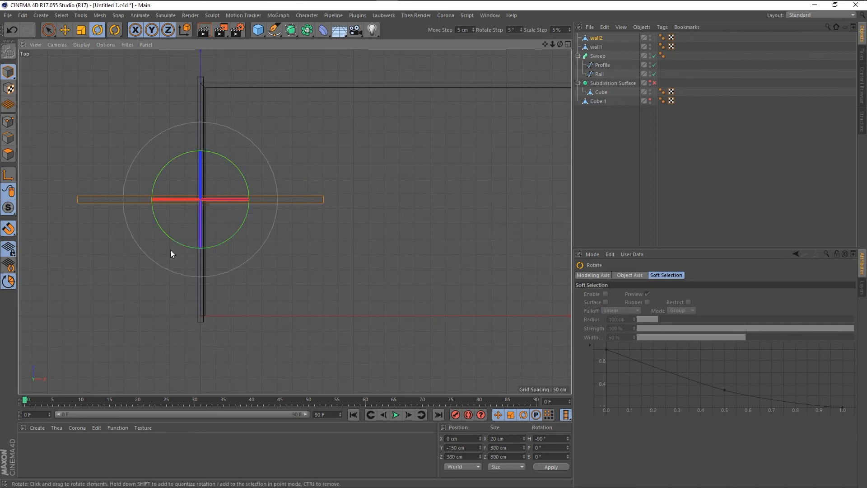
# Move wall2 onto the middle of the sweep's horizontal leg at X 1000 cm, Z 760 cm
pyautogui.press('e')
pyautogui.moveTo(244, 246); pyautogui.dragTo(464, 129)
pyautogui.scroll(-2, 113, 239)
pyautogui.scroll(-1, 112, 238)
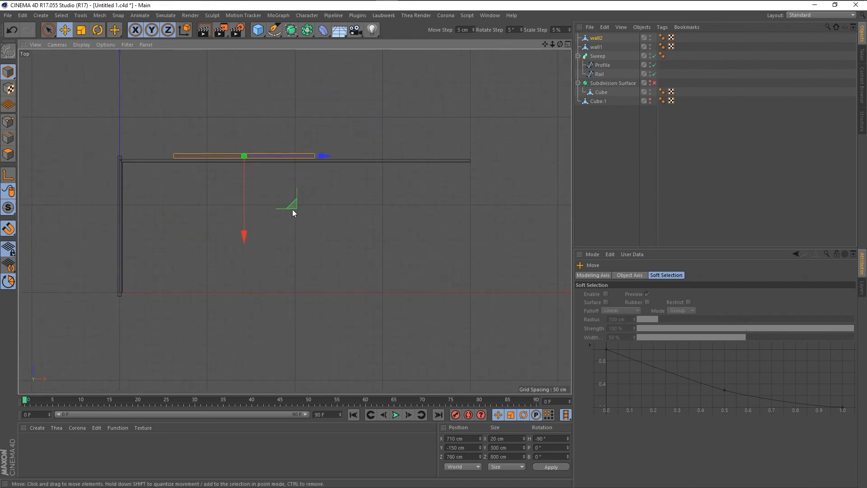
pyautogui.moveTo(292, 212); pyautogui.dragTo(343, 208)
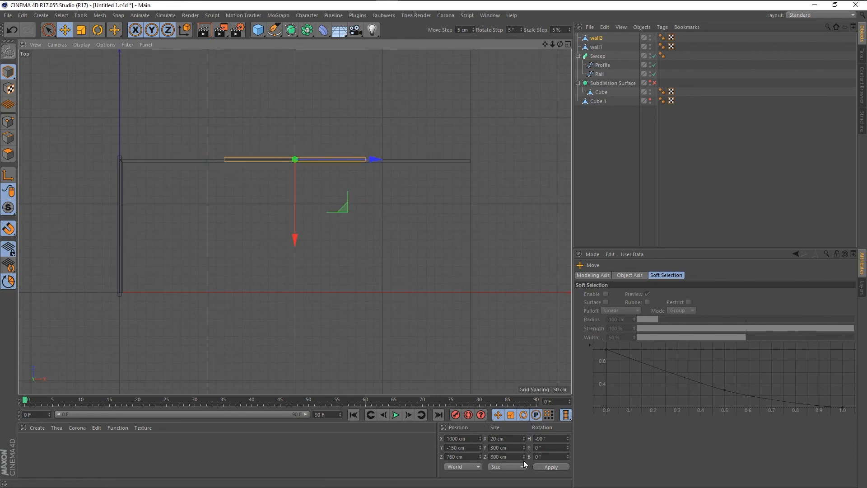
# Set wall2's Z size to 2000 cm so it spans the full horizontal leg of the sweep
pyautogui.moveTo(524, 455); pyautogui.dragTo(525, 427)
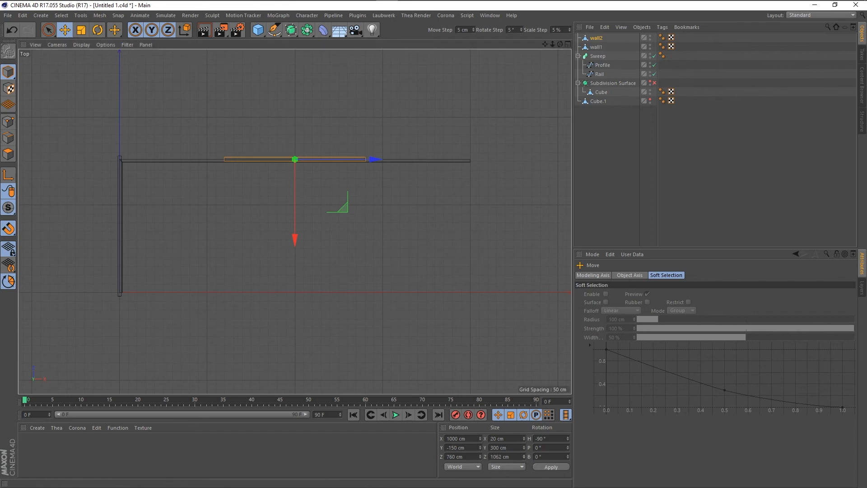
pyautogui.click(546, 466)
pyautogui.click(522, 457)
pyautogui.write('20')
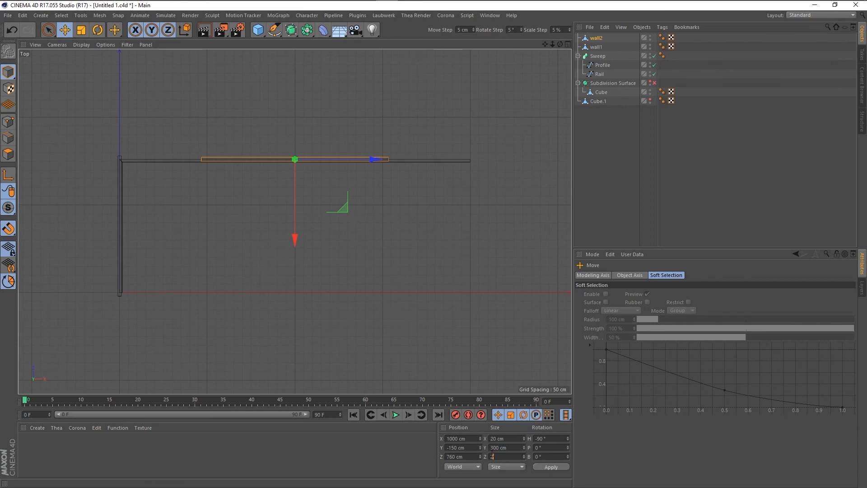
pyautogui.write('00')
pyautogui.press('Return')
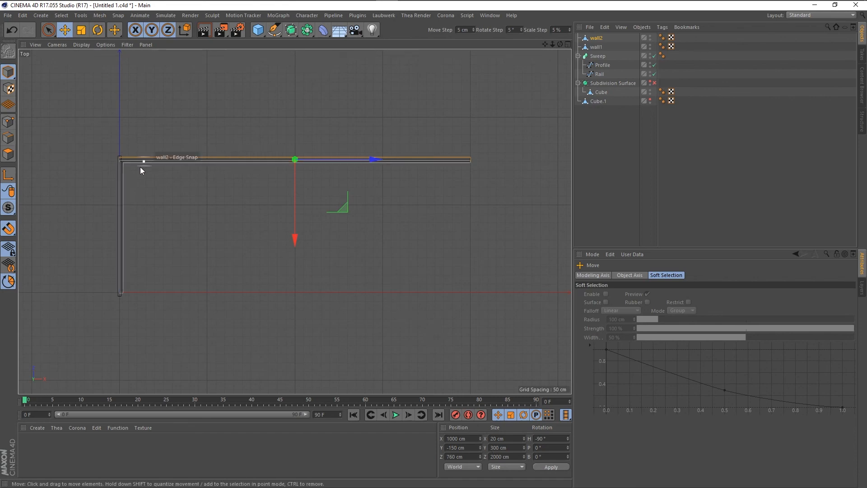
# Examine in the Perspective view how the moulding meets the surface at the free end of wall2
pyautogui.scroll(2, 109, 158)
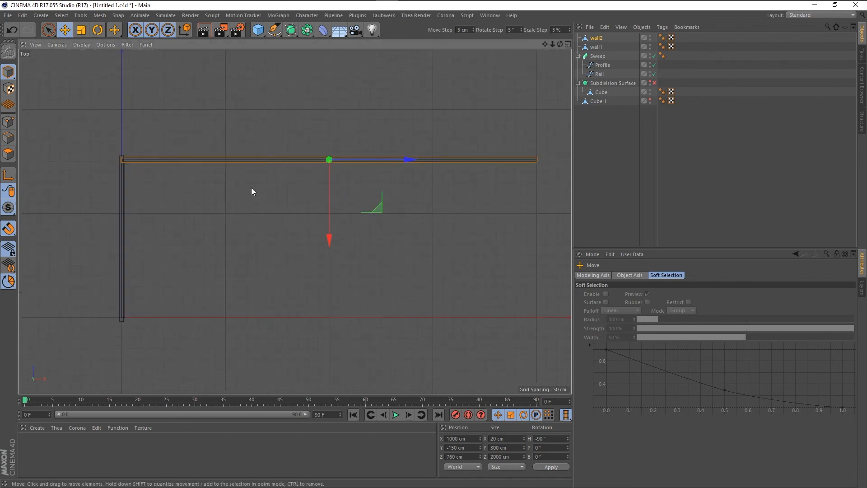
pyautogui.middleClick(162, 183)
pyautogui.keyDown('alt'); pyautogui.moveTo(258, 74); pyautogui.dragTo(128, 133); pyautogui.keyUp('alt')
pyautogui.scroll(-3, 110, 127)
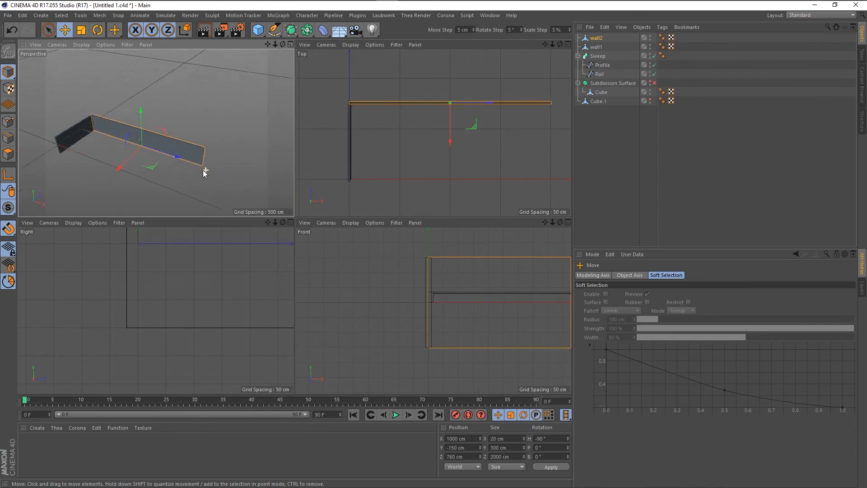
pyautogui.scroll(12, 207, 153)
pyautogui.middleClick(207, 137)
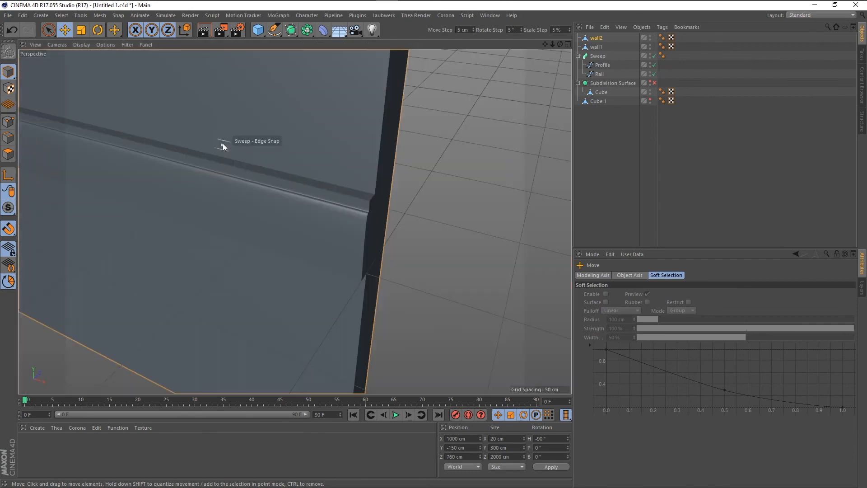
pyautogui.keyDown('alt'); pyautogui.moveTo(392, 255); pyautogui.dragTo(301, 235); pyautogui.keyUp('alt')
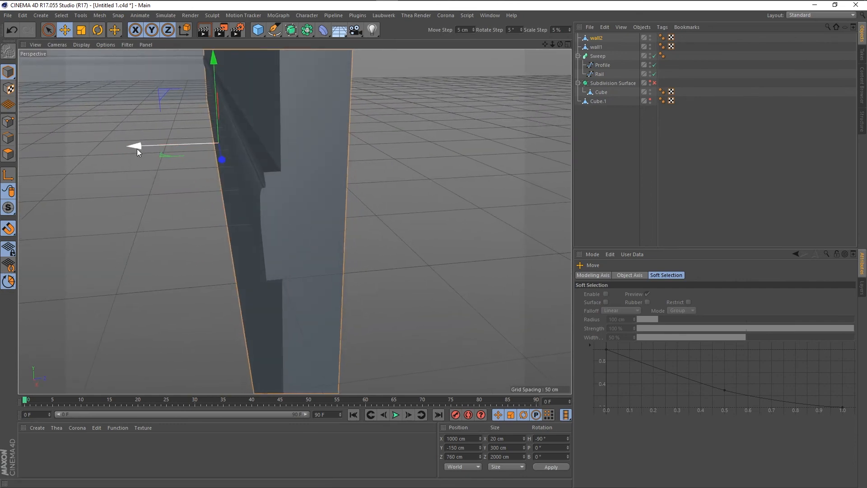
pyautogui.moveTo(137, 148)
pyautogui.mouseDown()
pyautogui.moveTo(151, 159)
pyautogui.moveTo(140, 156)
pyautogui.mouseUp()
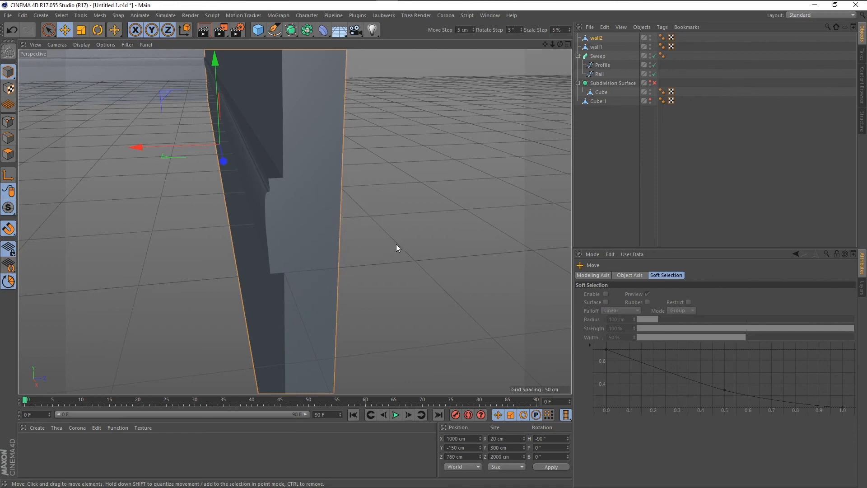
pyautogui.scroll(-2, 402, 246)
pyautogui.scroll(3, 321, 206)
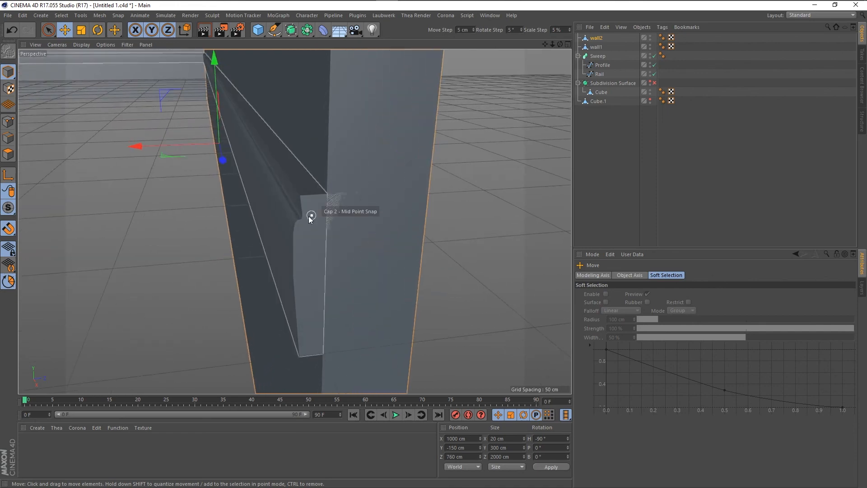
pyautogui.scroll(-5, 359, 236)
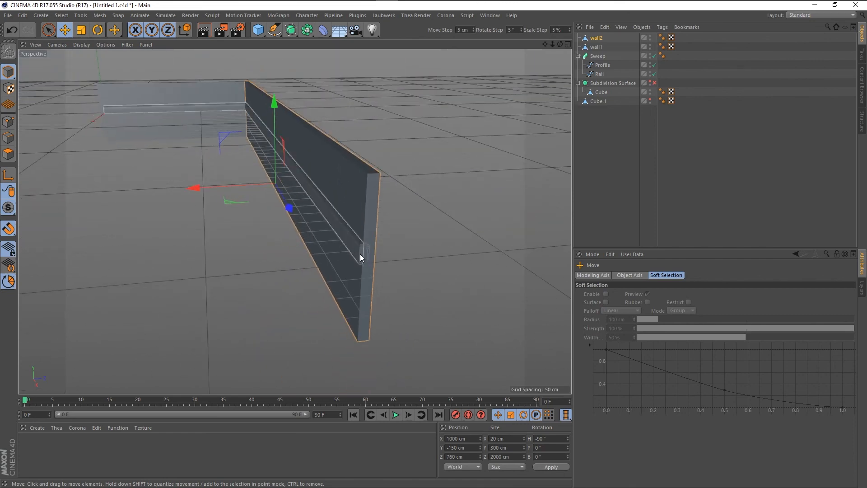
# Examine the free end of wall1 and how its moulding sits against the wall
pyautogui.keyDown('alt'); pyautogui.moveTo(157, 142); pyautogui.dragTo(262, 182); pyautogui.keyUp('alt')
pyautogui.scroll(-2, 350, 287)
pyautogui.keyDown('alt'); pyautogui.moveTo(192, 198); pyautogui.dragTo(205, 206, button='right'); pyautogui.keyUp('alt')
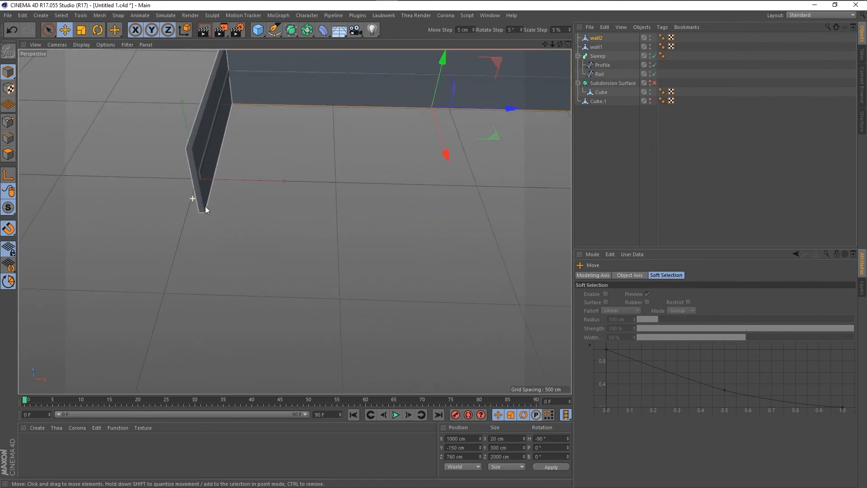
pyautogui.scroll(-2, 186, 251)
pyautogui.scroll(3, 180, 178)
pyautogui.scroll(3, 248, 182)
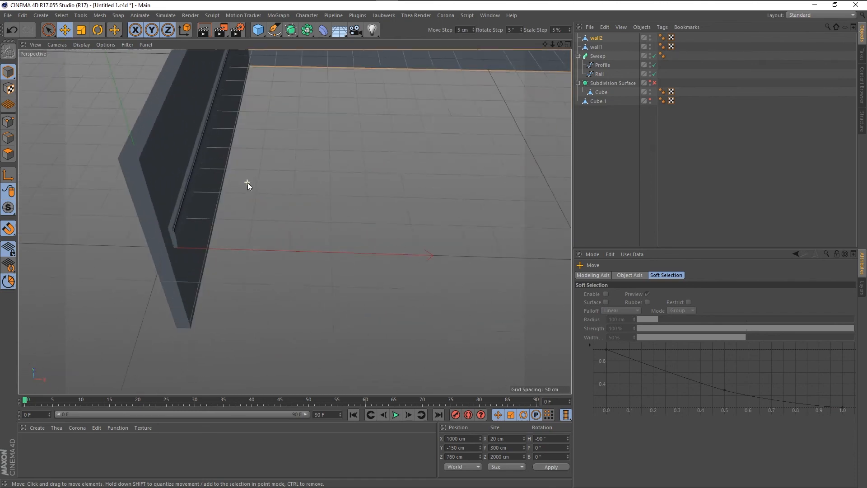
pyautogui.scroll(-3, 247, 183)
pyautogui.scroll(-5, 127, 237)
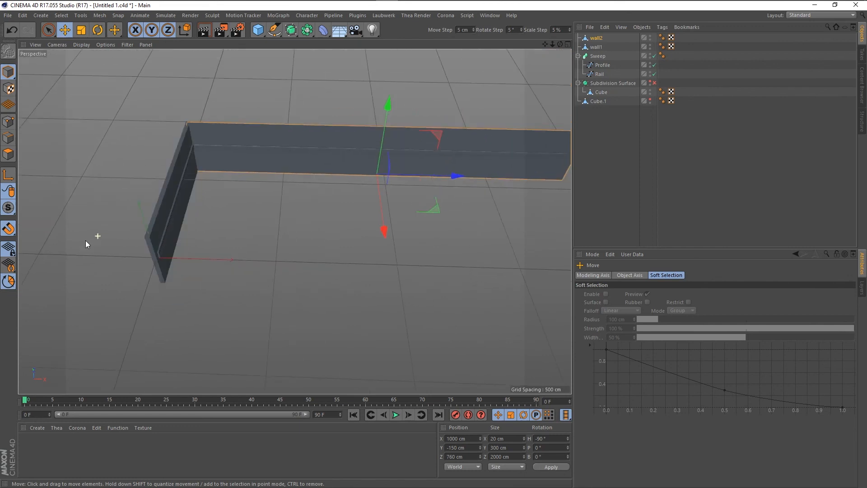
pyautogui.scroll(-2, 83, 243)
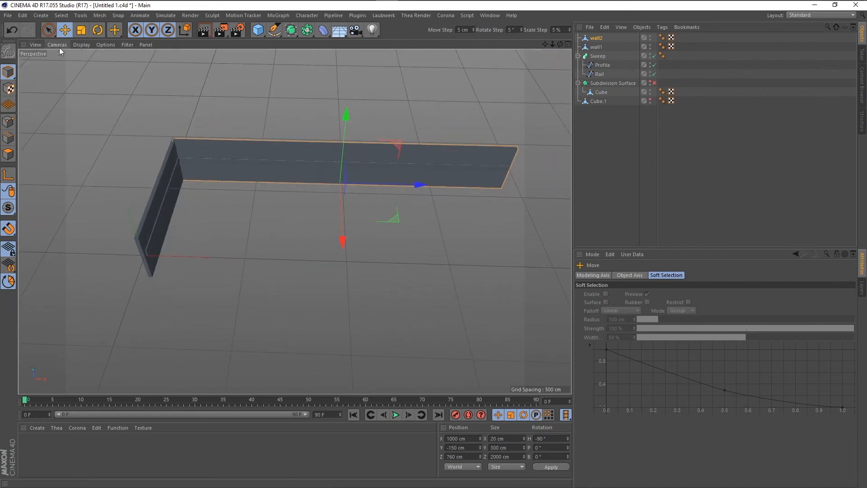
# Set the Perspective view's display to Gouraud Shading (Lines) and inspect the moulding's edges near the wall corner
pyautogui.click(81, 45)
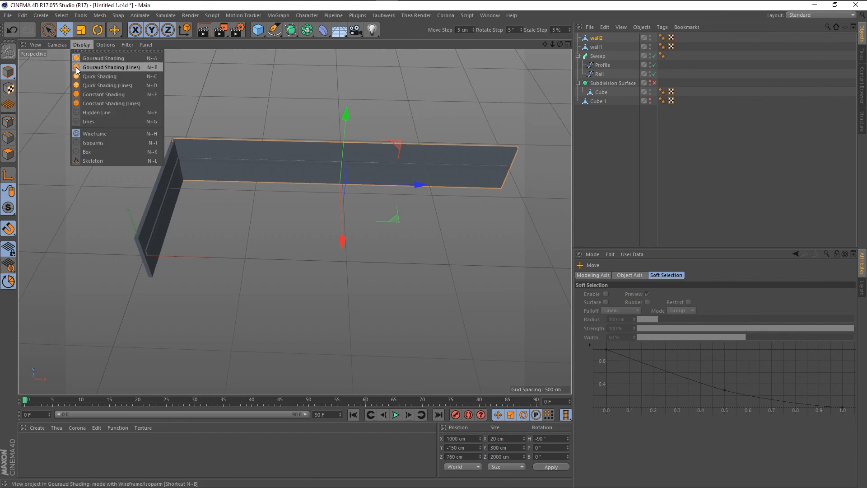
pyautogui.click(103, 67)
pyautogui.scroll(10, 194, 158)
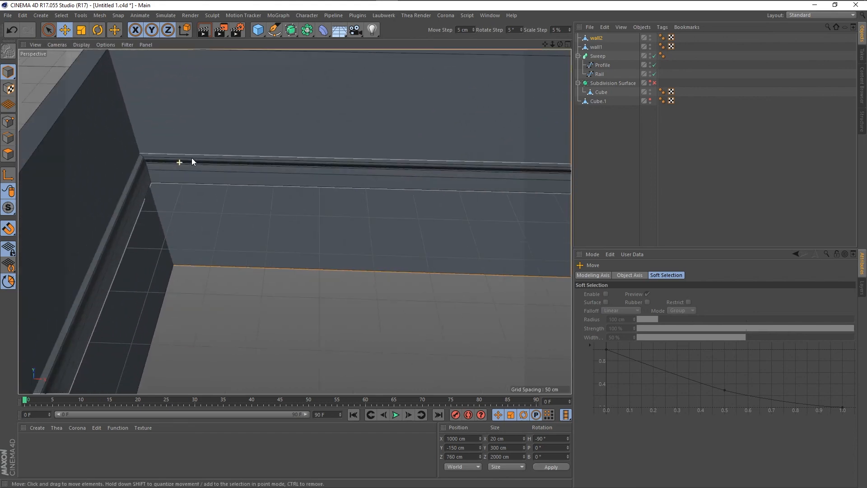
pyautogui.scroll(3, 189, 172)
pyautogui.keyDown('alt'); pyautogui.moveTo(190, 172); pyautogui.dragTo(207, 100); pyautogui.keyUp('alt')
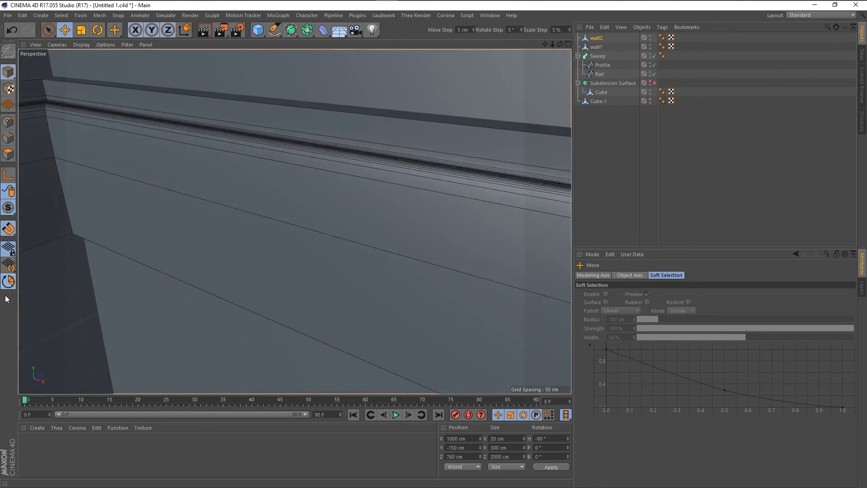
# Filter the customizable commands by "shadin" and add Gouraud Shading and Gouraud Shading (Lines) to the vertical tool palette
pyautogui.rightClick(7, 294)
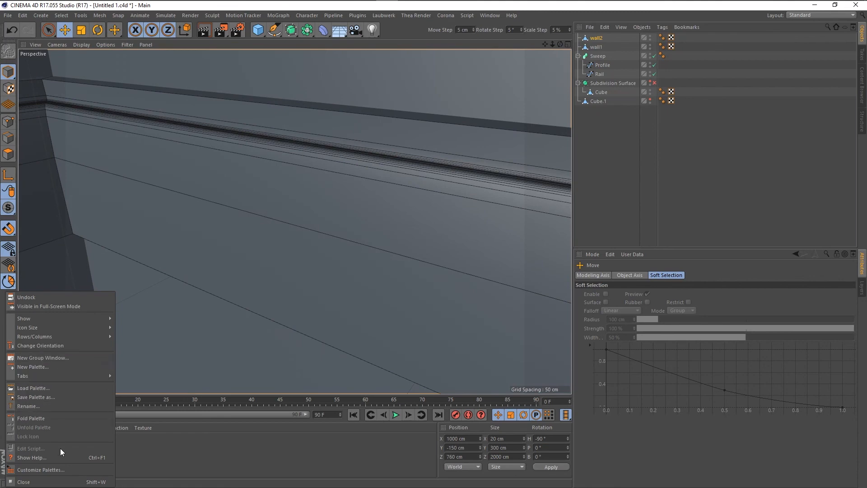
pyautogui.click(66, 469)
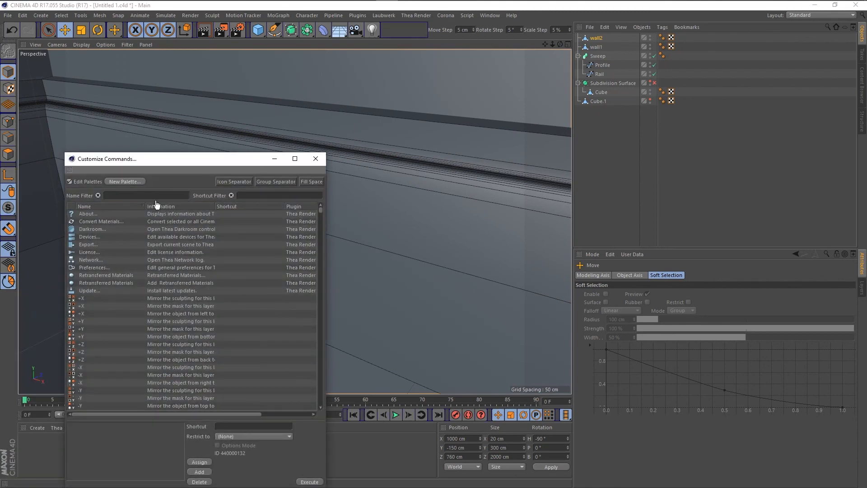
pyautogui.write('shadin')
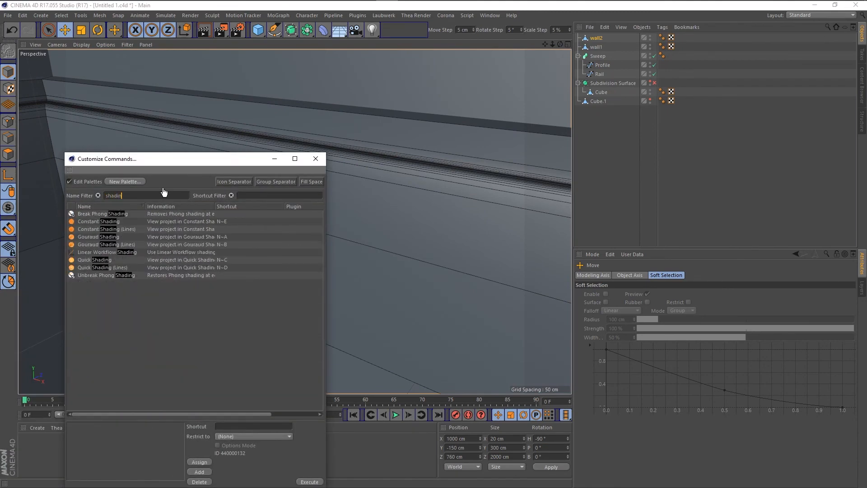
pyautogui.click(72, 237)
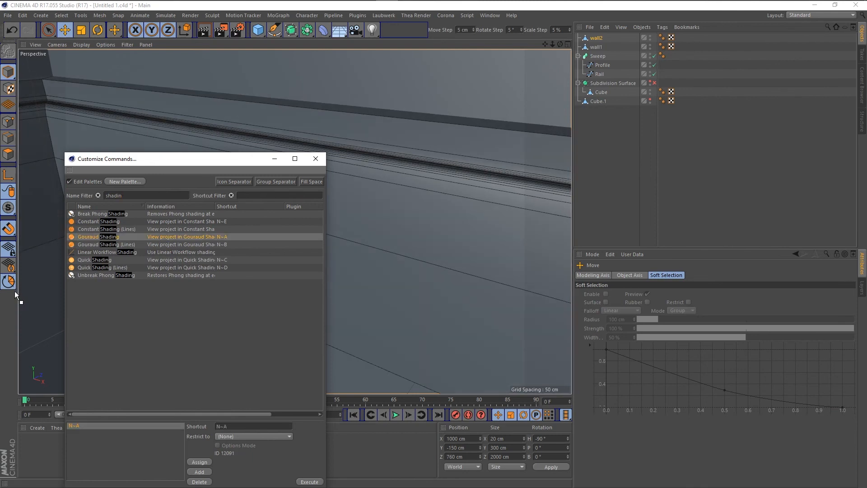
pyautogui.moveTo(8, 297); pyautogui.dragTo(8, 314)
pyautogui.click(72, 245)
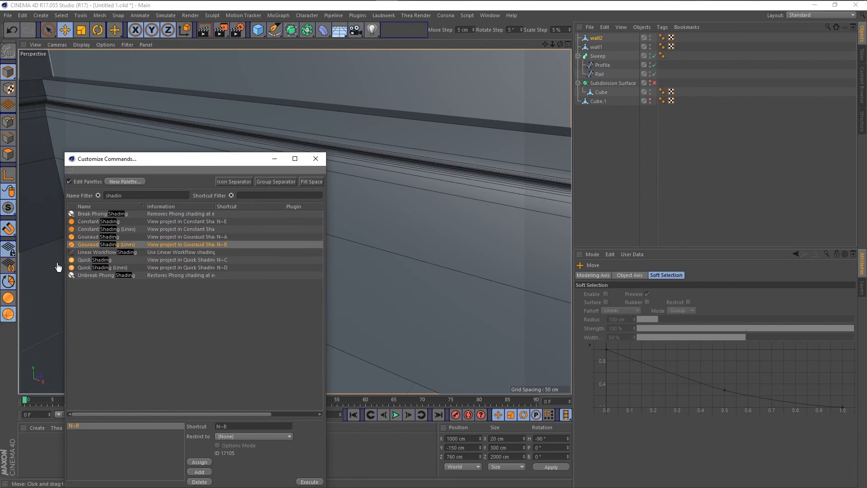
# Add the Quick Shading (Lines) command to the end of the same palette and finish customizing commands
pyautogui.click(73, 268)
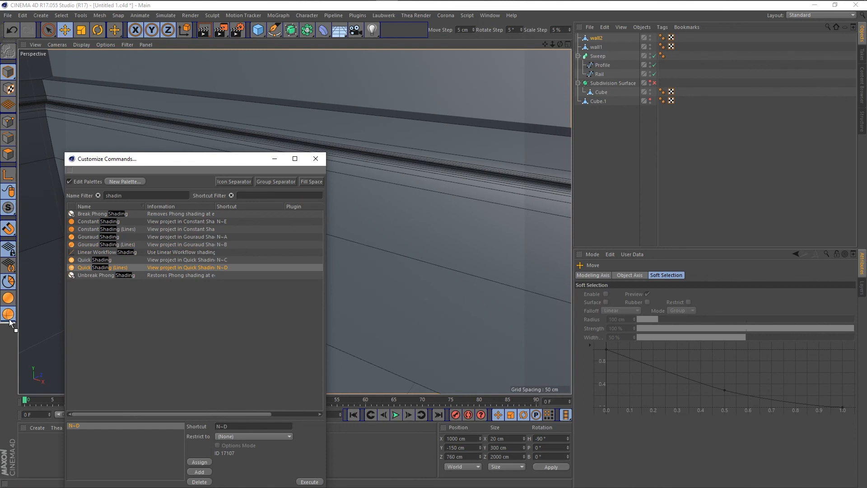
pyautogui.moveTo(10, 321); pyautogui.dragTo(9, 328)
pyautogui.click(72, 221)
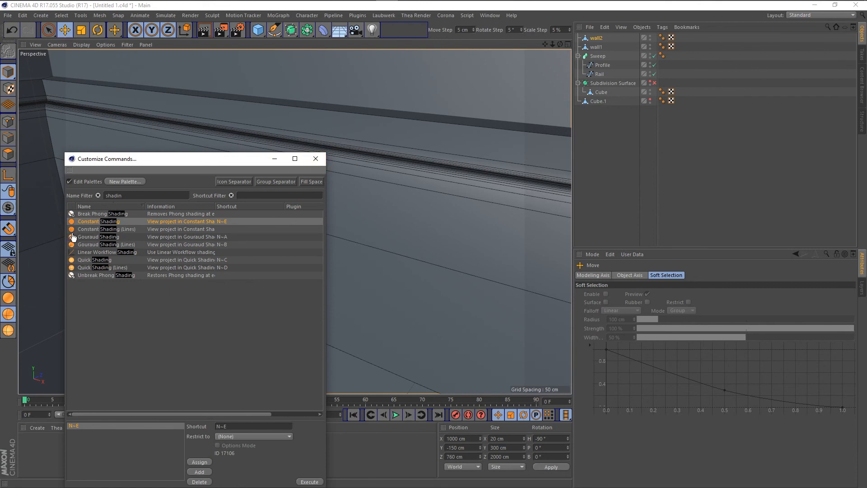
pyautogui.click(315, 158)
# Try the added display modes Gouraud Shading and Quick Shading (Lines), and return the view to Gouraud Shading (Lines)
pyautogui.click(8, 299)
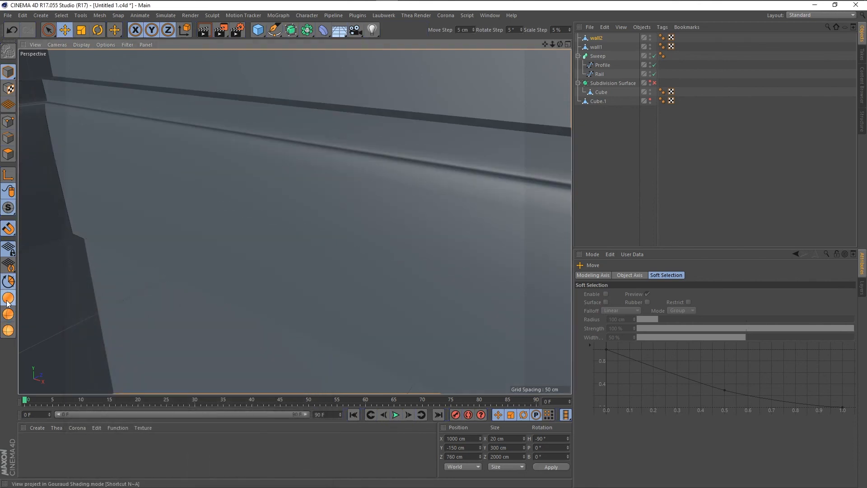
pyautogui.click(8, 330)
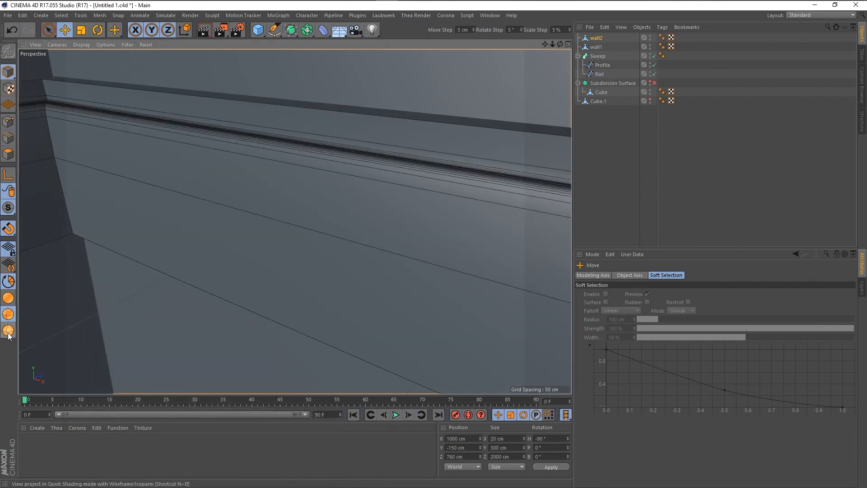
pyautogui.click(8, 333)
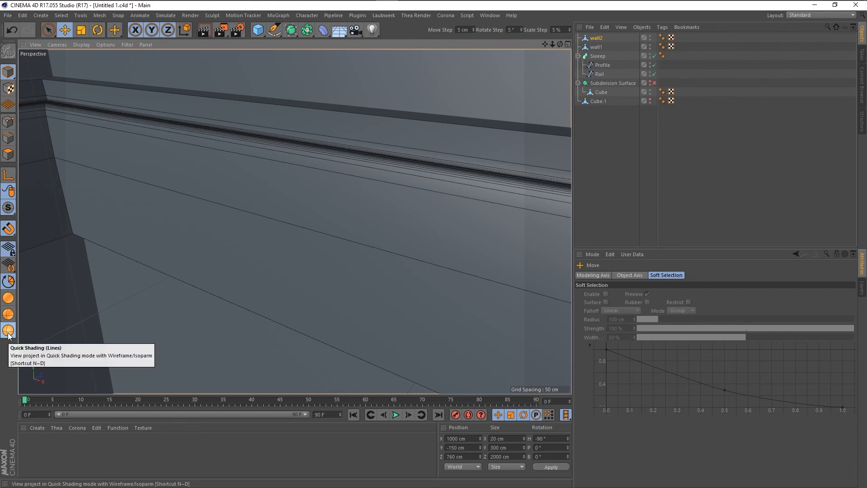
pyautogui.scroll(-4, 258, 271)
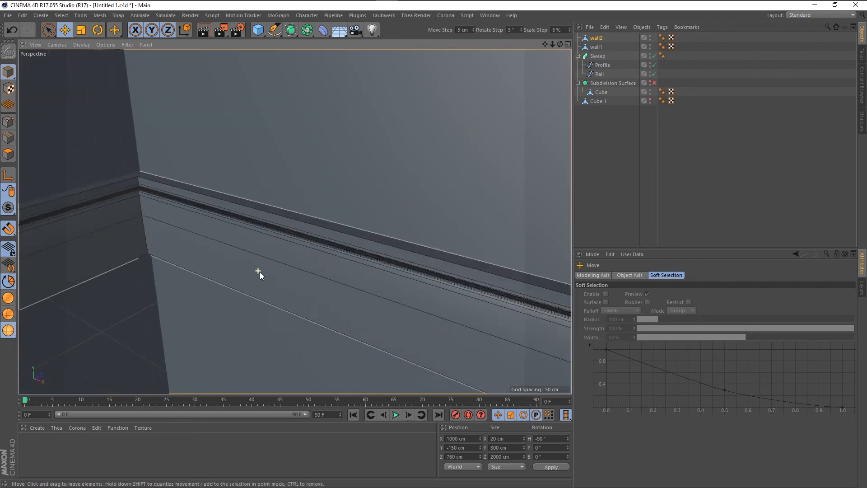
pyautogui.scroll(-6, 259, 271)
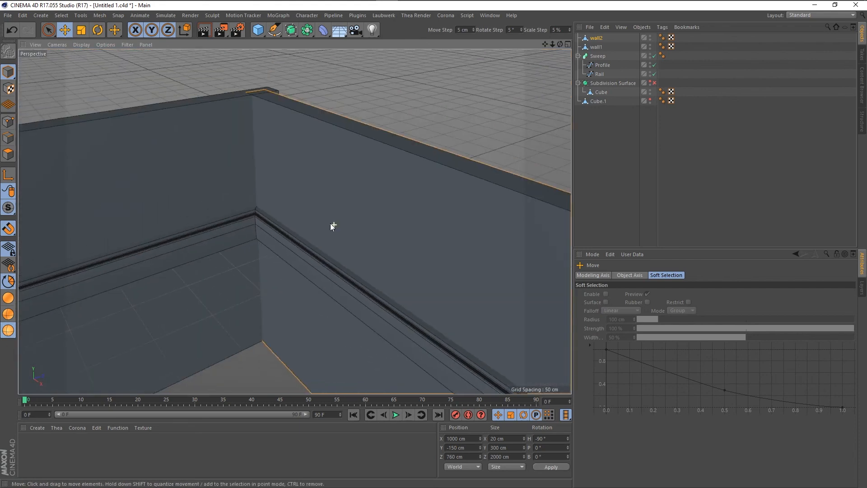
pyautogui.scroll(-8, 440, 103)
pyautogui.keyDown('alt'); pyautogui.moveTo(294, 221); pyautogui.dragTo(294, 290); pyautogui.keyUp('alt')
pyautogui.scroll(-2, 99, 319)
pyautogui.click(7, 314)
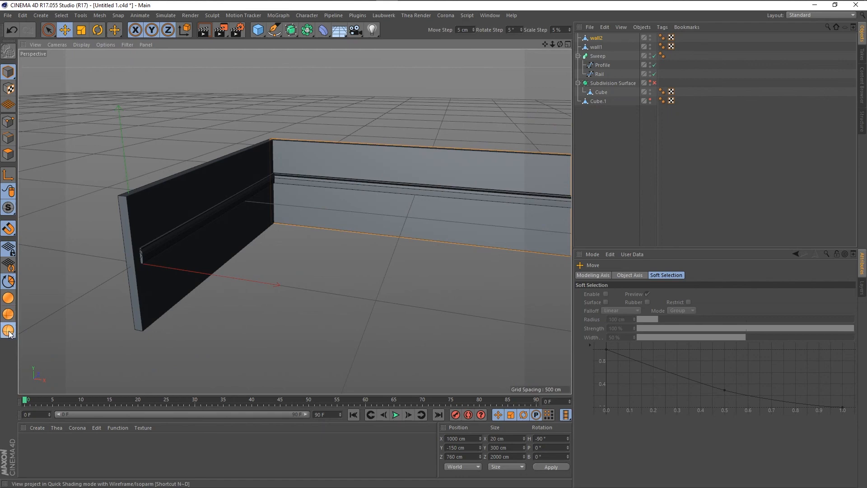
pyautogui.click(8, 314)
# Select the Sweep object by picking its moulding at the inner wall corner in the Perspective view
pyautogui.scroll(4, 250, 213)
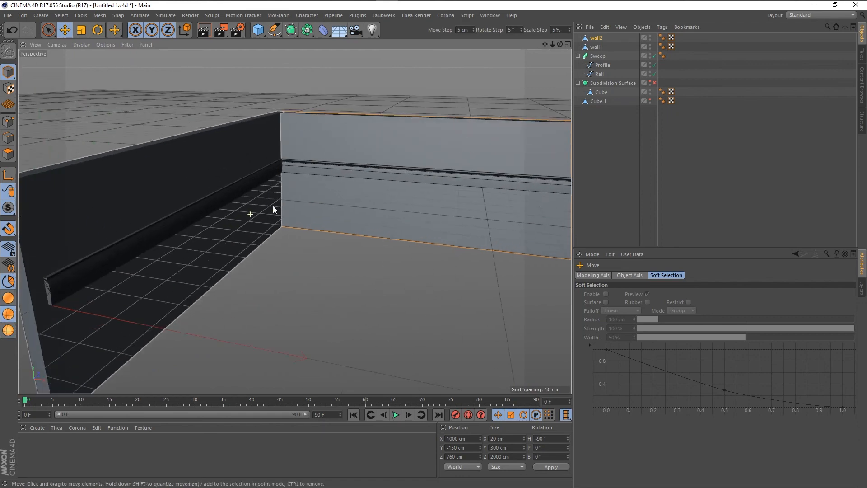
pyautogui.keyDown('alt'); pyautogui.moveTo(272, 205); pyautogui.dragTo(260, 260); pyautogui.keyUp('alt')
pyautogui.scroll(6, 291, 168)
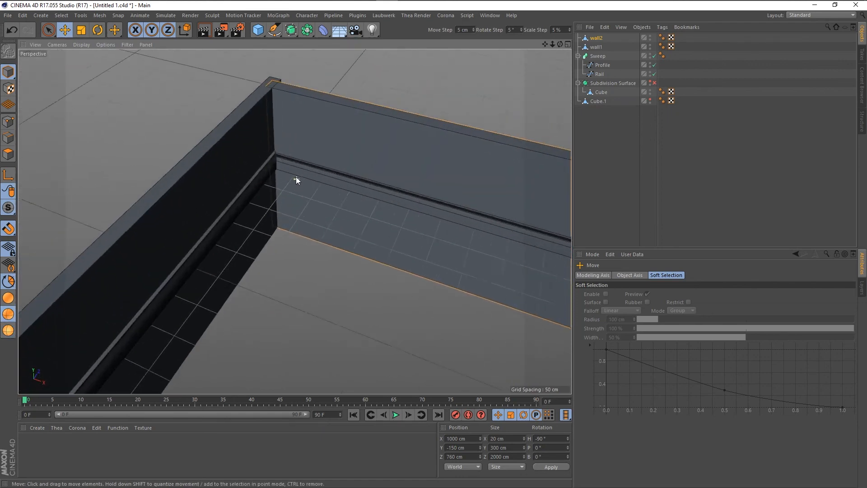
pyautogui.keyDown('alt'); pyautogui.moveTo(207, 172); pyautogui.dragTo(218, 161); pyautogui.keyUp('alt')
pyautogui.scroll(3, 260, 140)
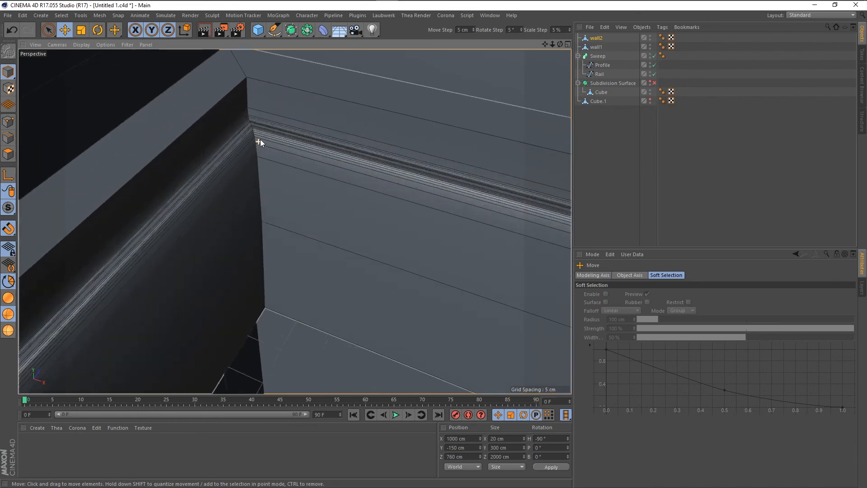
pyautogui.moveTo(298, 217)
pyautogui.keyDown('alt'); pyautogui.mouseDown()
pyautogui.moveTo(175, 178)
pyautogui.moveTo(243, 210)
pyautogui.moveTo(307, 213)
pyautogui.mouseUp(); pyautogui.keyUp('alt')
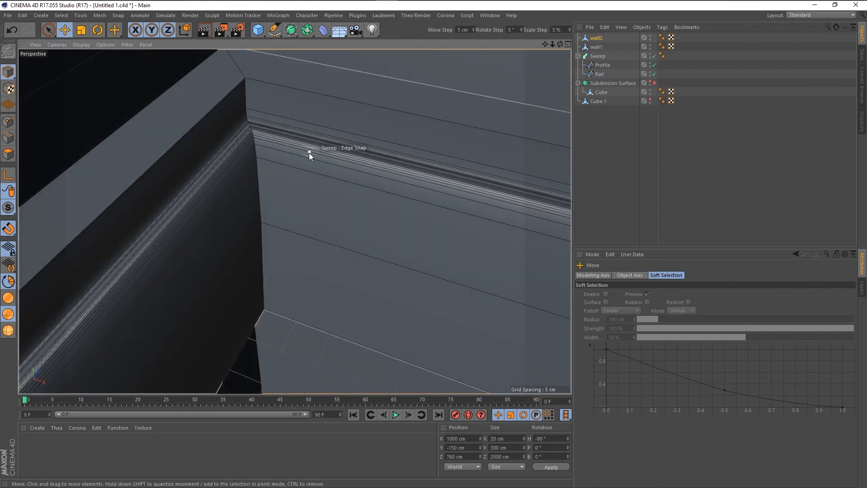
pyautogui.press('9')
pyautogui.click(310, 154)
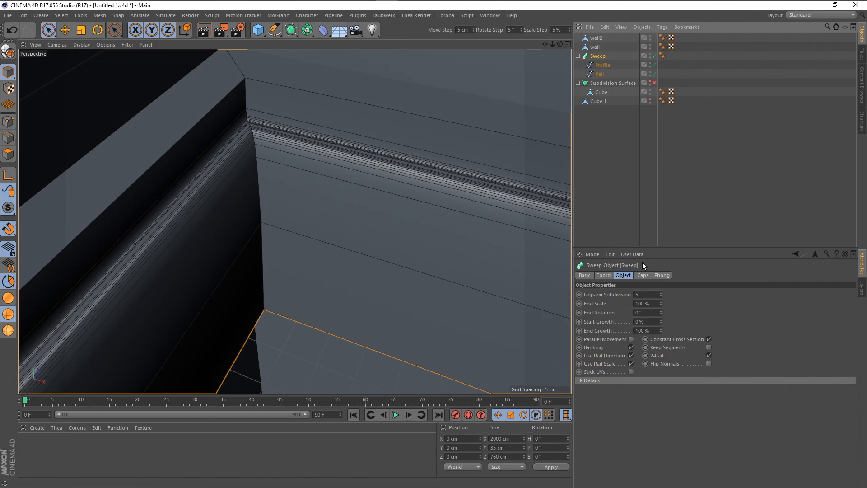
# Open the Sweep's Phong settings and display the Perspective view in Gouraud Shading around the inner wall corner
pyautogui.click(659, 275)
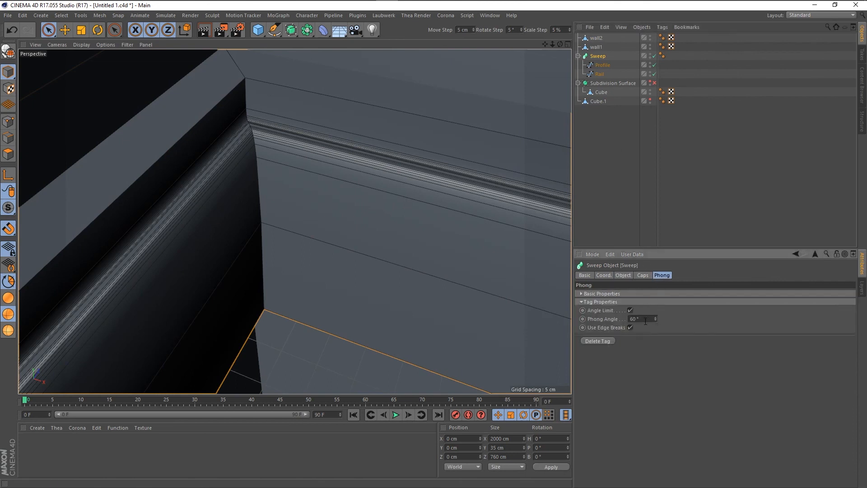
pyautogui.click(8, 298)
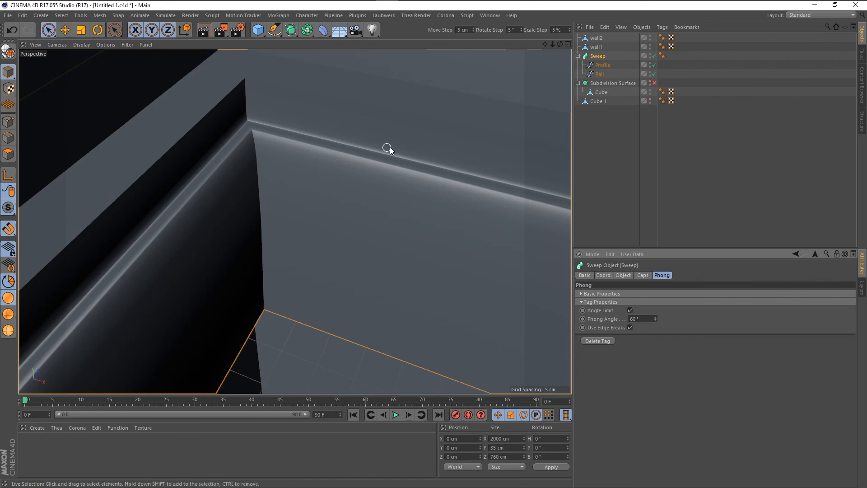
pyautogui.scroll(3, 405, 150)
pyautogui.keyDown('alt'); pyautogui.moveTo(404, 163); pyautogui.dragTo(372, 163); pyautogui.keyUp('alt')
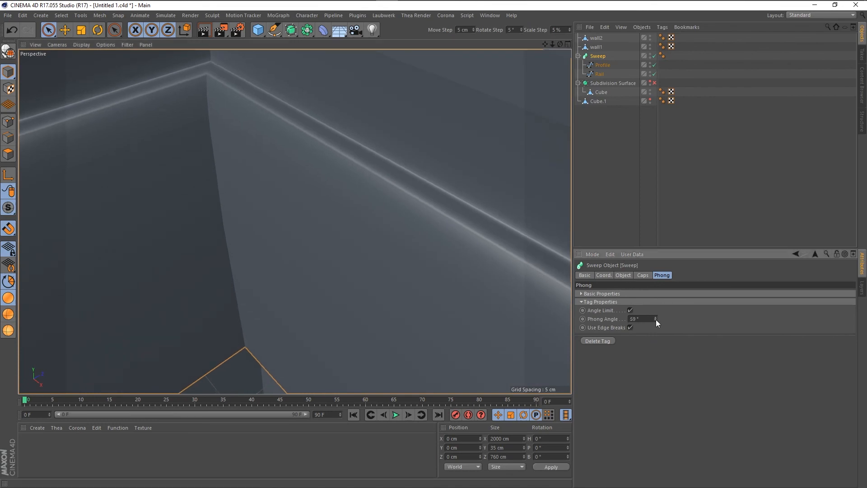
# Try very low and very high Phong angles on the Sweep, such as 1° and 160°, and set the angle to 40°
pyautogui.moveTo(656, 318)
pyautogui.mouseDown()
pyautogui.moveTo(655, 298)
pyautogui.moveTo(655, 356)
pyautogui.mouseUp()
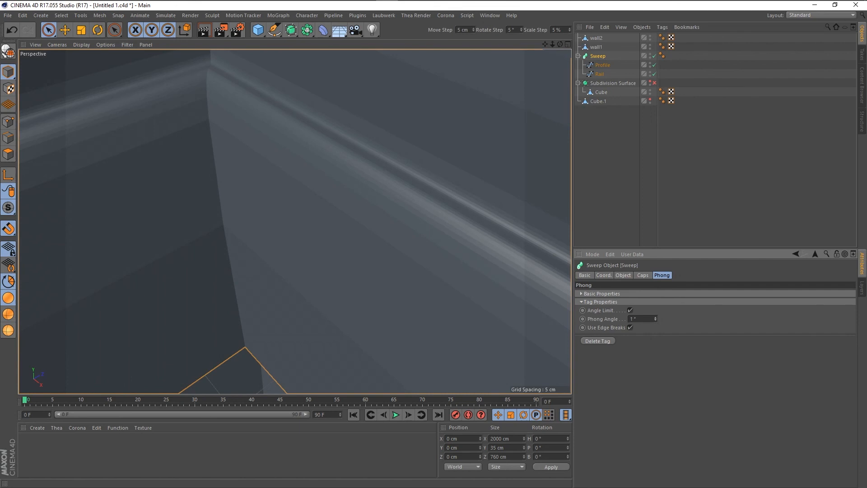
pyautogui.moveTo(655, 319); pyautogui.dragTo(655, 239)
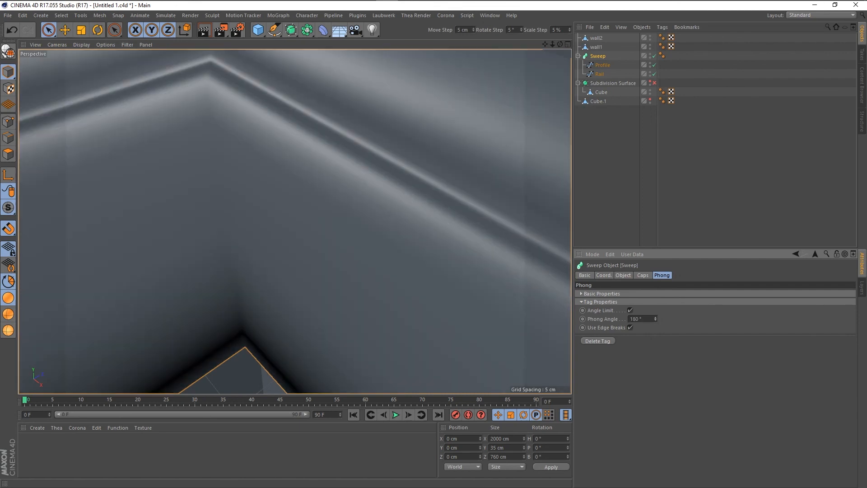
pyautogui.moveTo(655, 319); pyautogui.dragTo(655, 349)
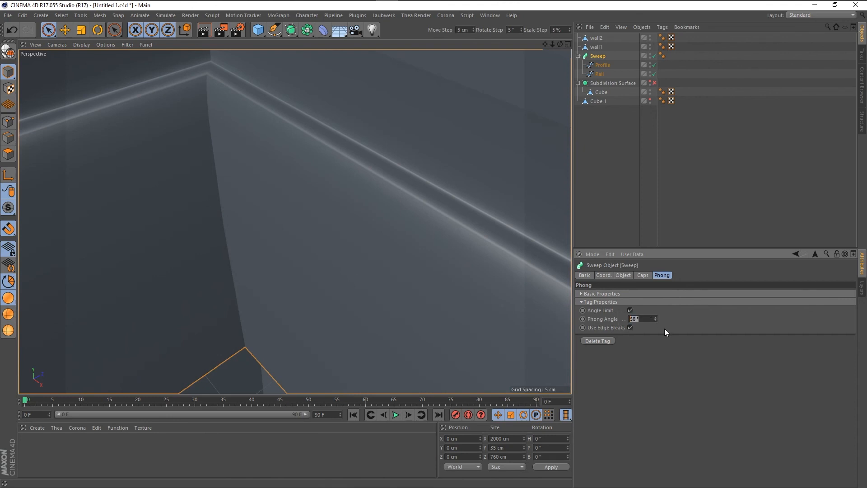
pyautogui.write('40')
pyautogui.press('Return')
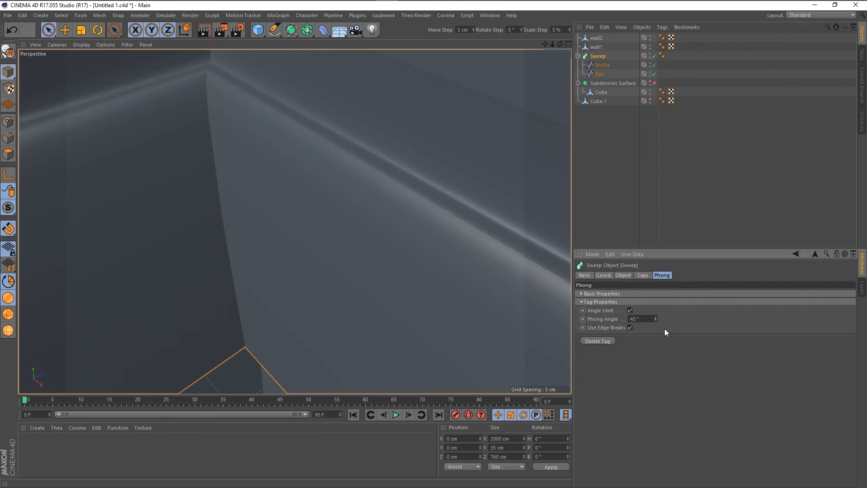
# Select the Profile spline and display the moulding at the wall corner in Gouraud Shading (Lines)
pyautogui.scroll(-1, 344, 227)
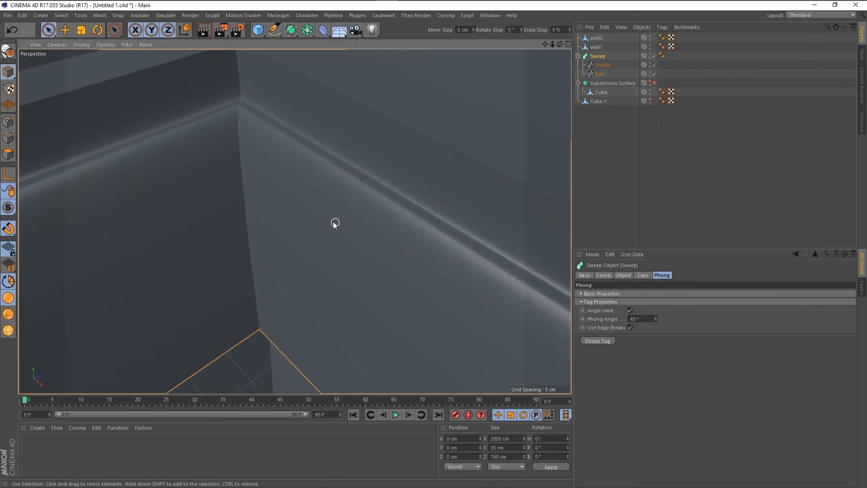
pyautogui.keyDown('alt'); pyautogui.moveTo(320, 213); pyautogui.dragTo(419, 187); pyautogui.keyUp('alt')
pyautogui.scroll(-4, 321, 272)
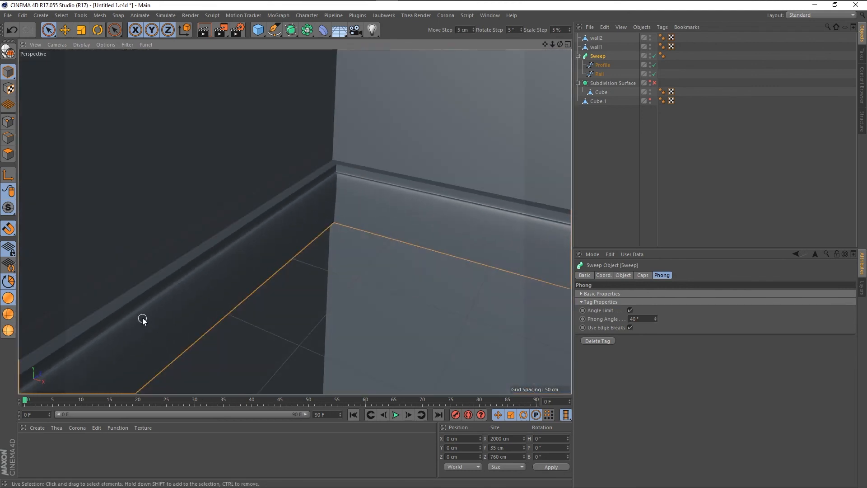
pyautogui.click(601, 64)
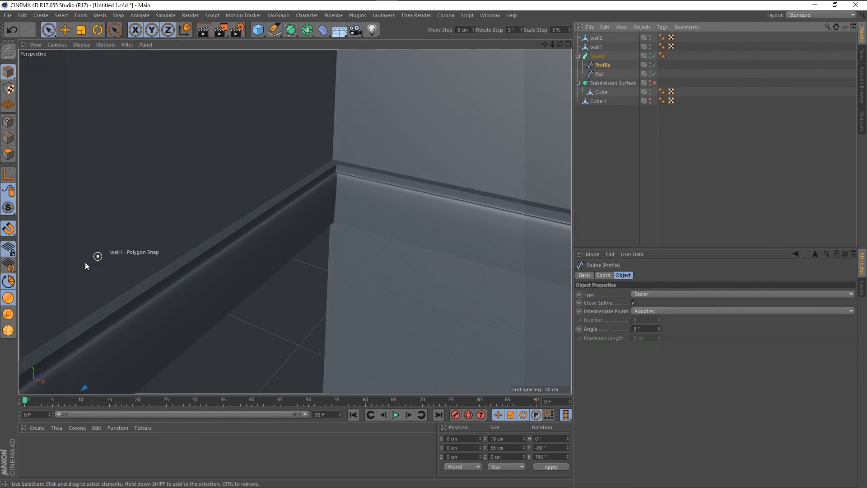
pyautogui.click(8, 314)
pyautogui.scroll(4, 421, 194)
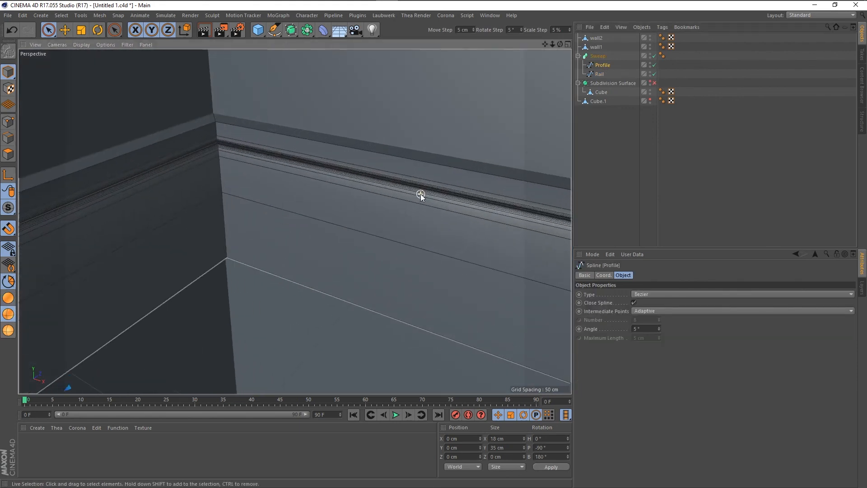
pyautogui.scroll(2, 421, 194)
pyautogui.keyDown('alt'); pyautogui.moveTo(421, 193); pyautogui.dragTo(145, 164); pyautogui.keyUp('alt')
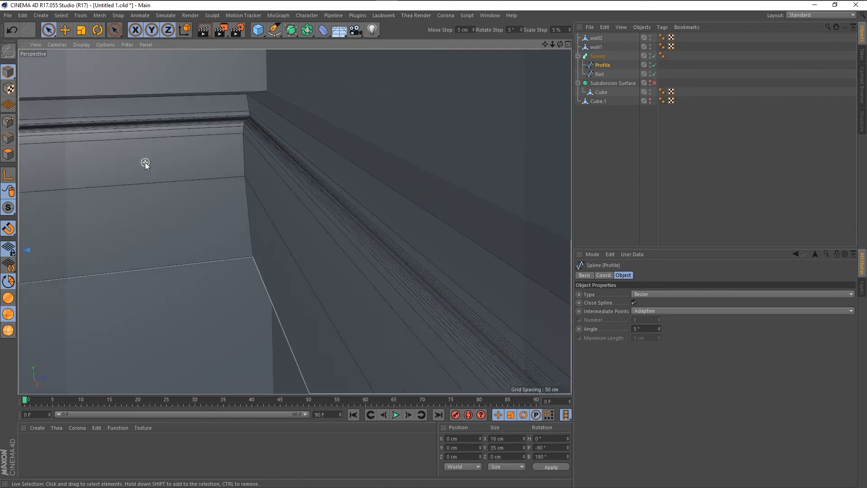
pyautogui.scroll(-2, 145, 162)
pyautogui.scroll(1, 294, 263)
pyautogui.moveTo(260, 232)
pyautogui.keyDown('alt'); pyautogui.mouseDown()
pyautogui.moveTo(243, 204)
pyautogui.moveTo(249, 220)
pyautogui.mouseUp(); pyautogui.keyUp('alt')
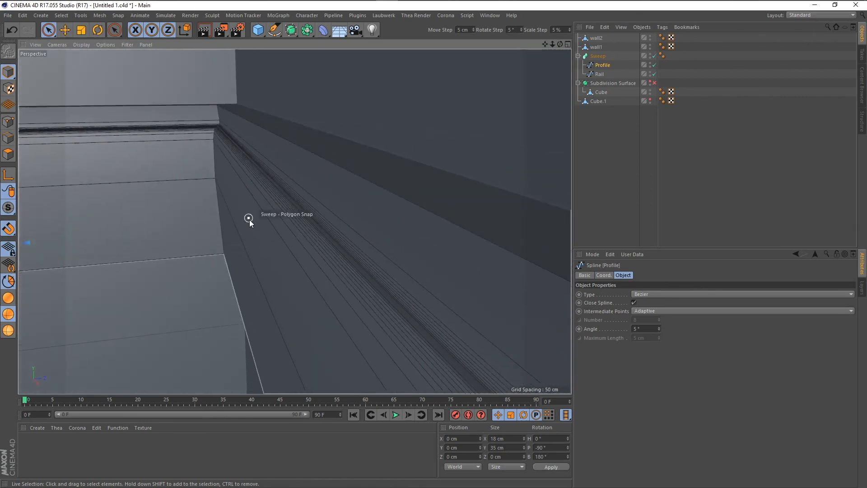
# Try adaptive intermediate-point angles of 1° and 20° on the Profile spline to compare the moulding's mesh density
pyautogui.doubleClick(645, 328)
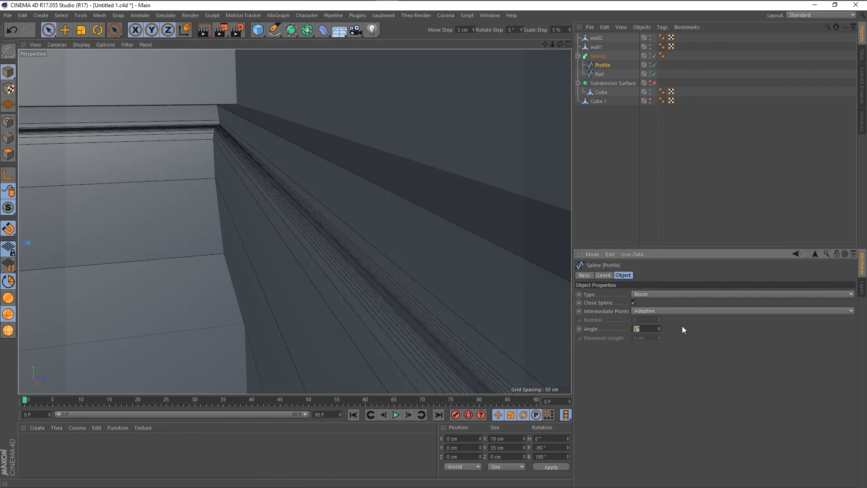
pyautogui.write('1')
pyautogui.press('Return')
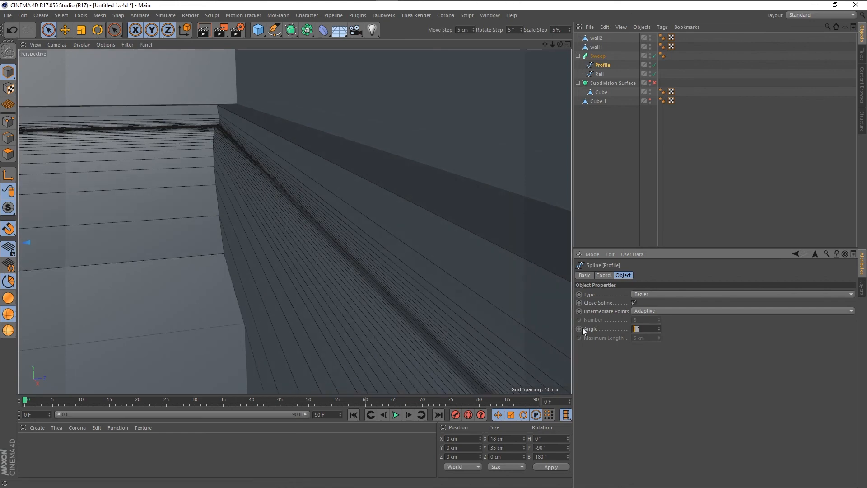
pyautogui.write('20')
pyautogui.press('Return')
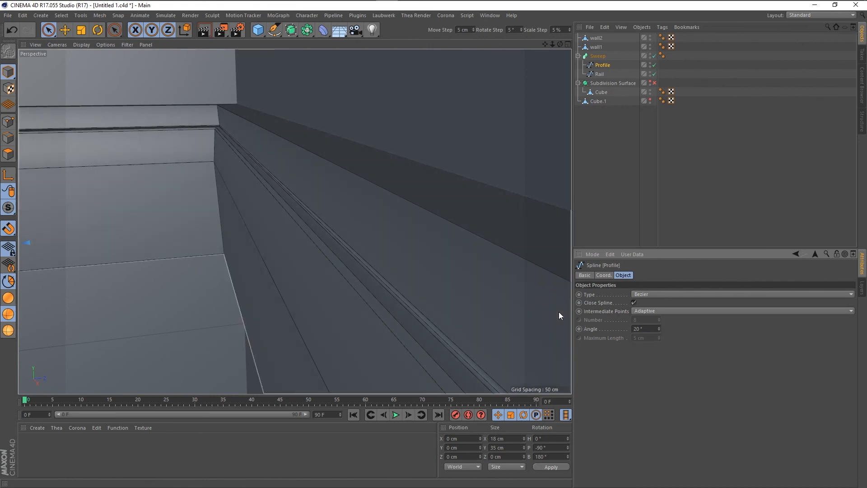
# Return the Profile spline's adaptive angle to 1° for comparison, and set it to 0°
pyautogui.keyDown('alt'); pyautogui.moveTo(313, 245); pyautogui.dragTo(315, 250, button='right'); pyautogui.keyUp('alt')
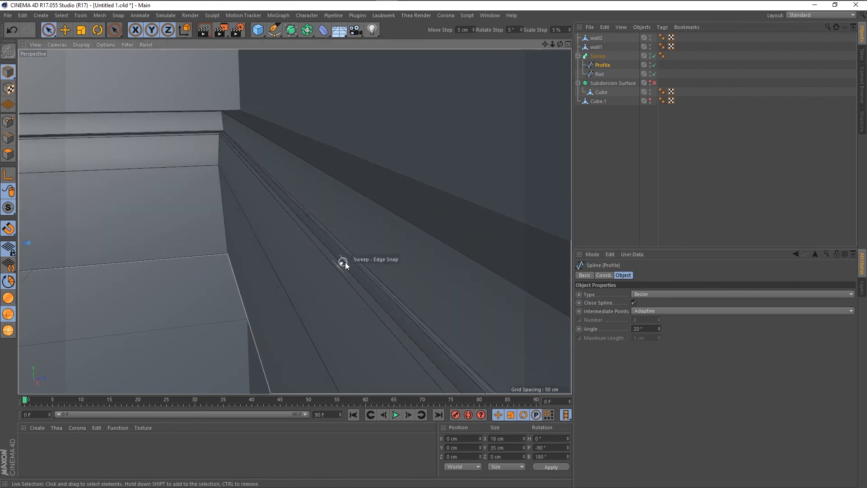
pyautogui.click(654, 329)
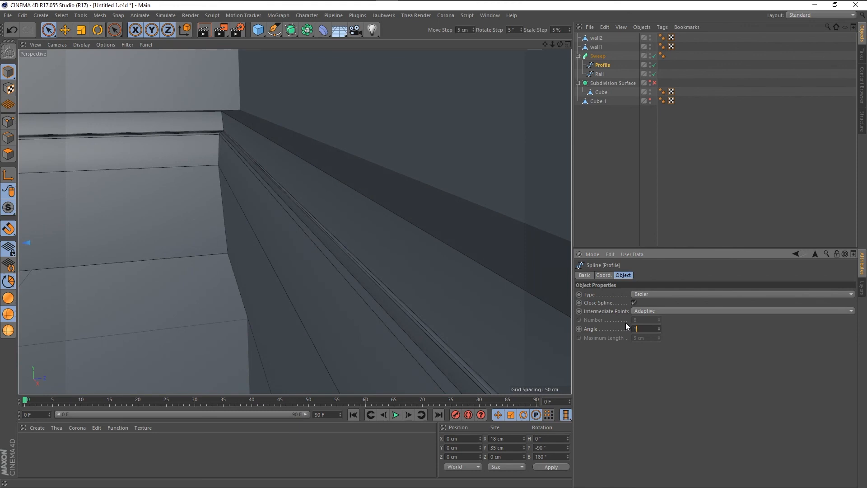
pyautogui.write('1')
pyautogui.press('Return')
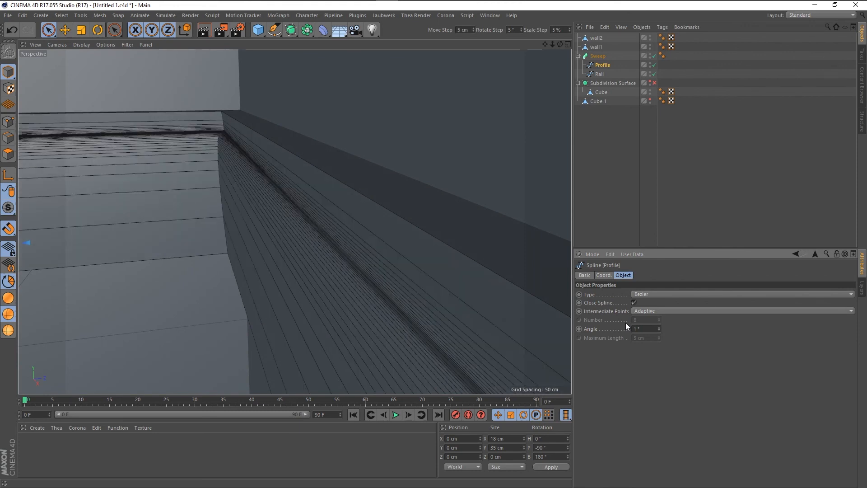
pyautogui.click(649, 329)
pyautogui.write('0')
pyautogui.press('Return')
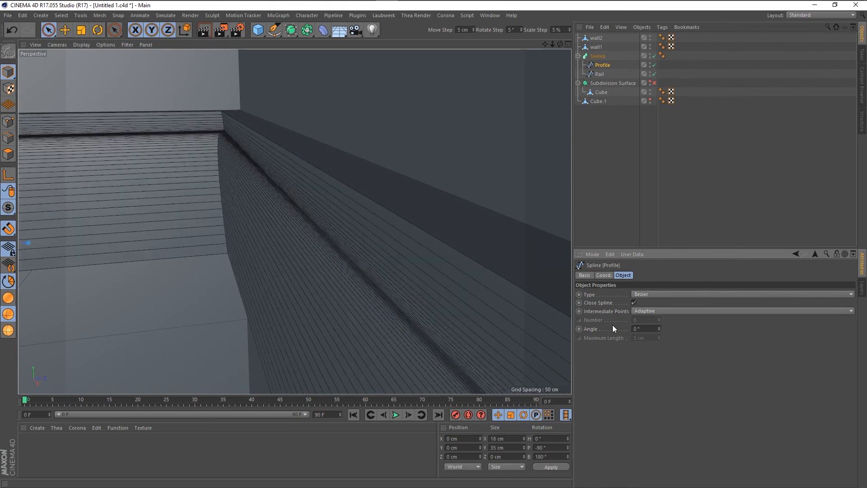
# Examine the moulding's mesh along the wall and the Rail spline's intermediate-point angle setting
pyautogui.moveTo(273, 243)
pyautogui.keyDown('alt'); pyautogui.mouseDown()
pyautogui.moveTo(486, 238)
pyautogui.moveTo(416, 231)
pyautogui.moveTo(275, 244)
pyautogui.moveTo(248, 239)
pyautogui.moveTo(245, 227)
pyautogui.moveTo(261, 244)
pyautogui.moveTo(329, 273)
pyautogui.moveTo(357, 272)
pyautogui.mouseUp(); pyautogui.keyUp('alt')
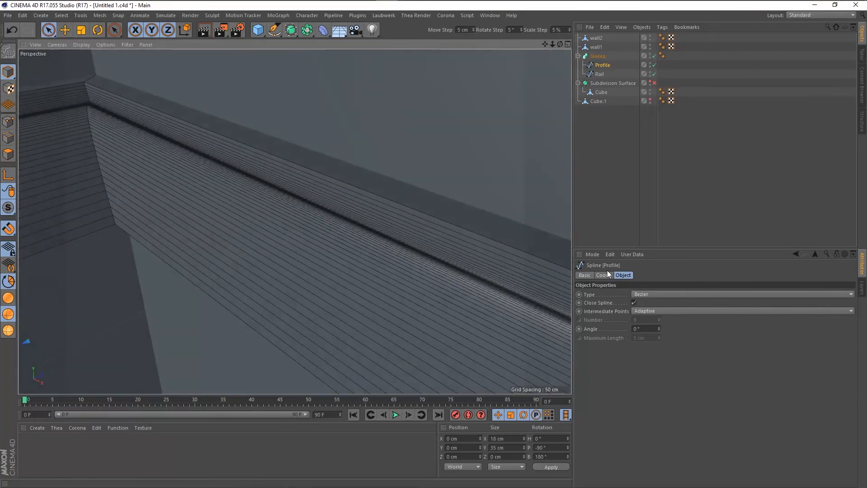
pyautogui.click(600, 75)
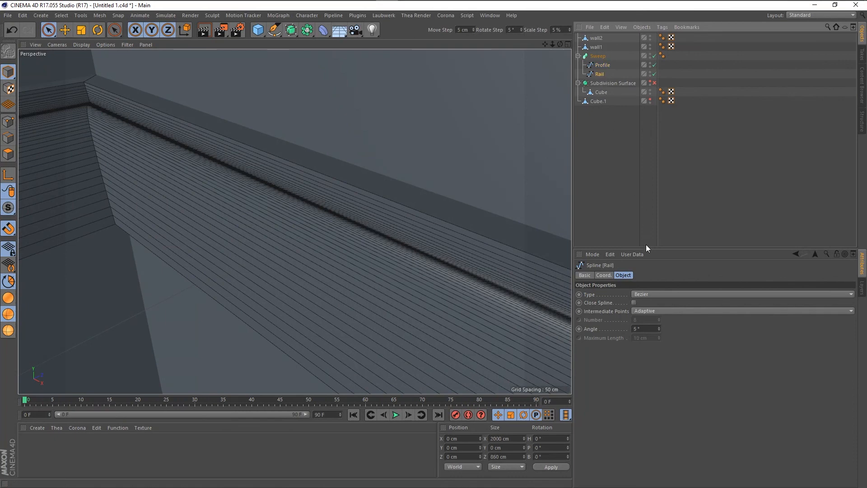
pyautogui.moveTo(643, 329); pyautogui.dragTo(622, 333)
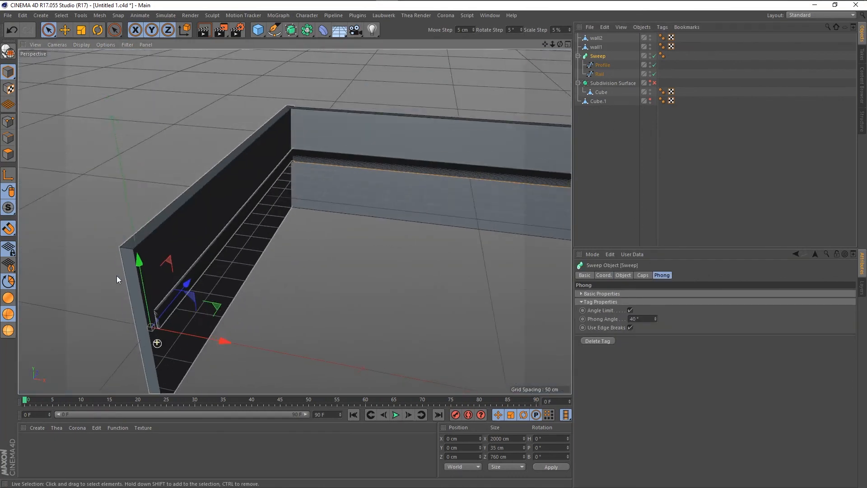
# Select wall1 and wall2 together in the Perspective view
pyautogui.scroll(-2, 117, 276)
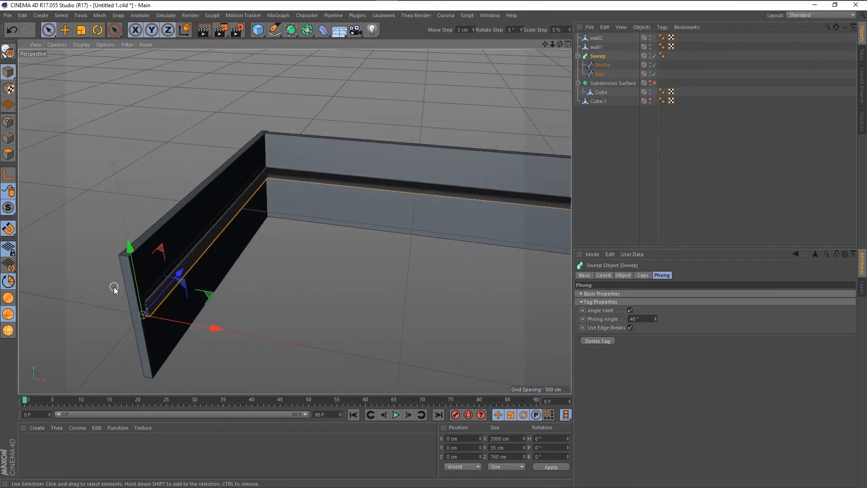
pyautogui.click(300, 146)
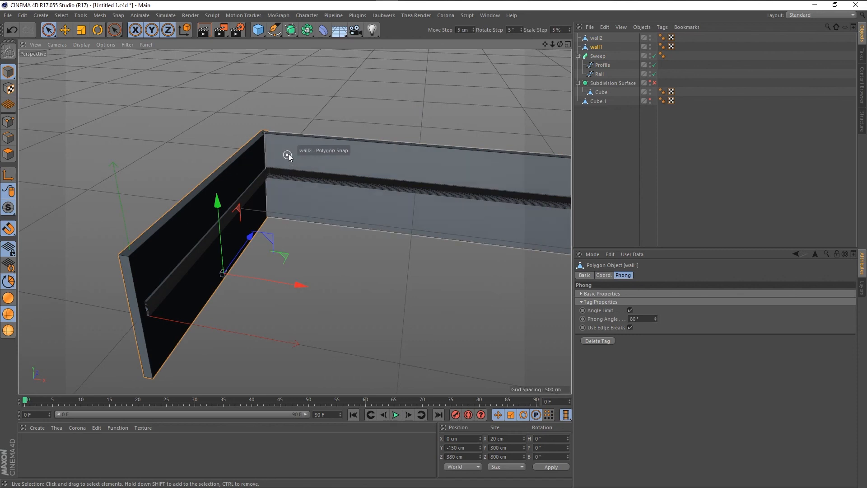
pyautogui.keyDown('shift'); pyautogui.click(322, 141); pyautogui.keyUp('shift')
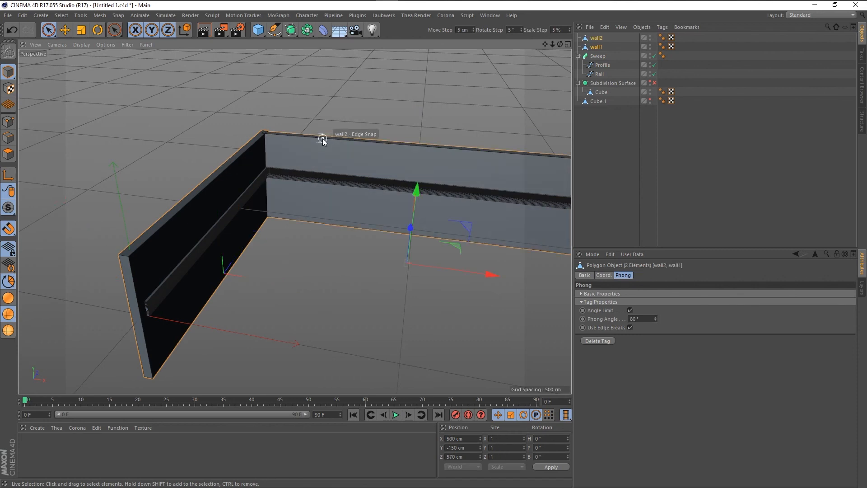
pyautogui.press('9')
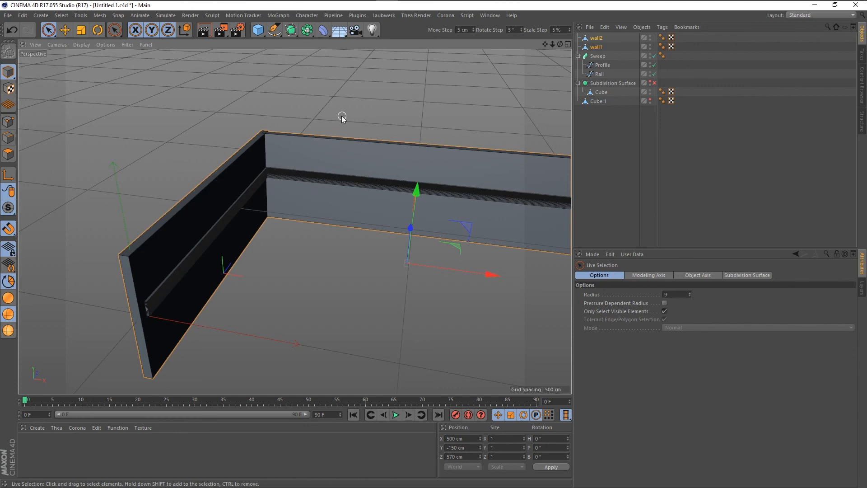
pyautogui.click(315, 118)
pyautogui.moveTo(313, 117); pyautogui.dragTo(226, 149)
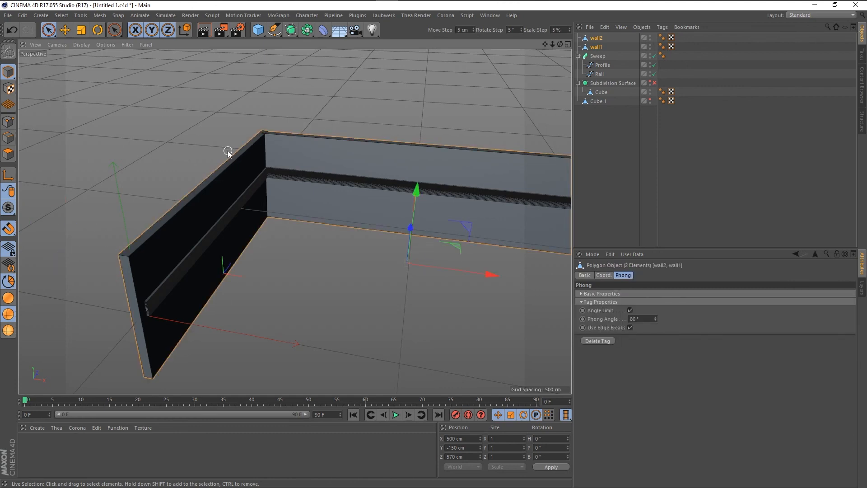
# Set the Y position of both selected walls to 0 cm, checking it in the four-view layout, and deselect them
pyautogui.middleClick(259, 307)
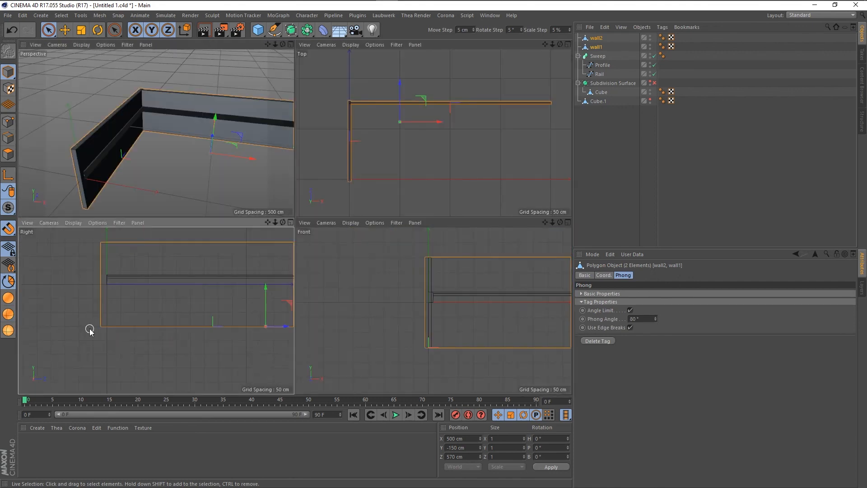
pyautogui.press('h')
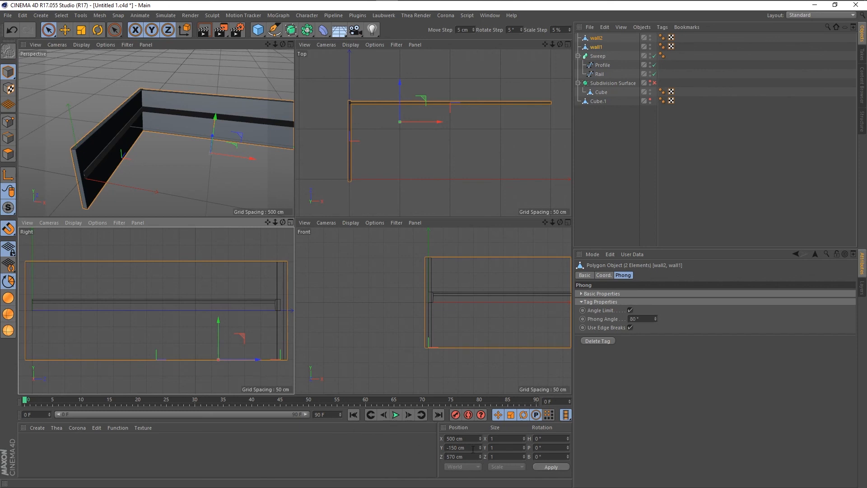
pyautogui.moveTo(452, 447)
pyautogui.mouseDown()
pyautogui.moveTo(436, 451)
pyautogui.moveTo(450, 451)
pyautogui.mouseUp()
pyautogui.write('0')
pyautogui.press('Return')
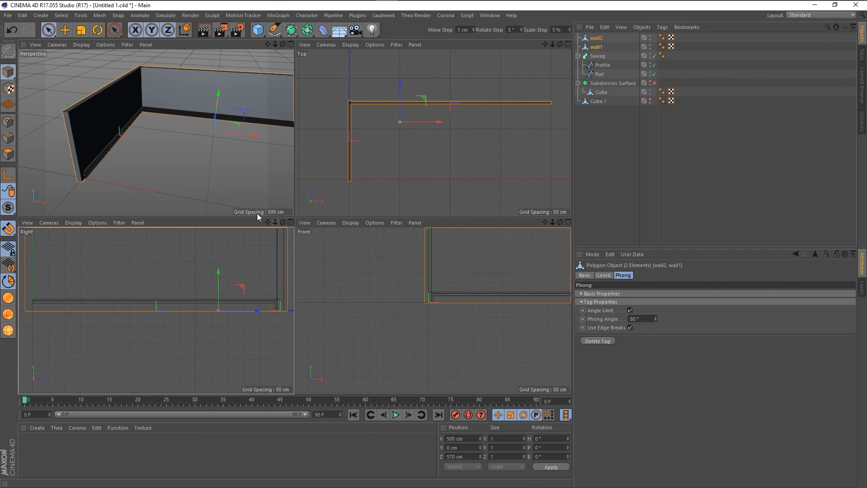
pyautogui.click(220, 192)
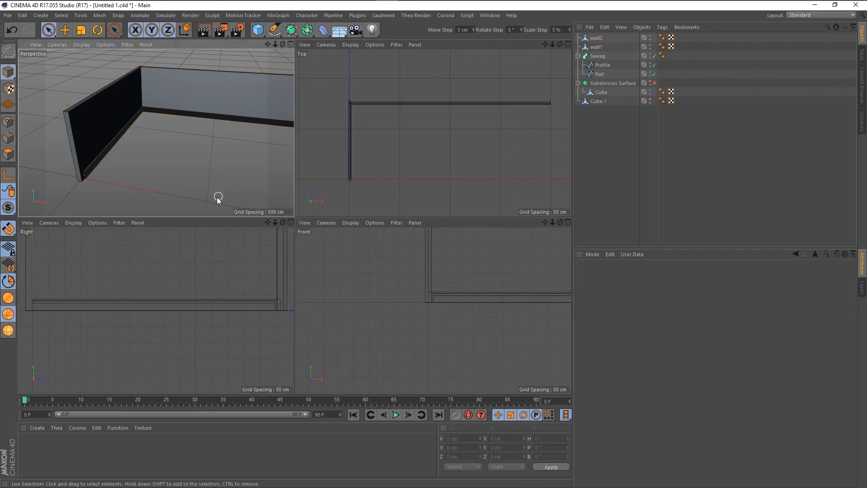
# Add a cube and place it in the area enclosed by the walls, at X 1000 cm and Z 380 cm
pyautogui.click(259, 31)
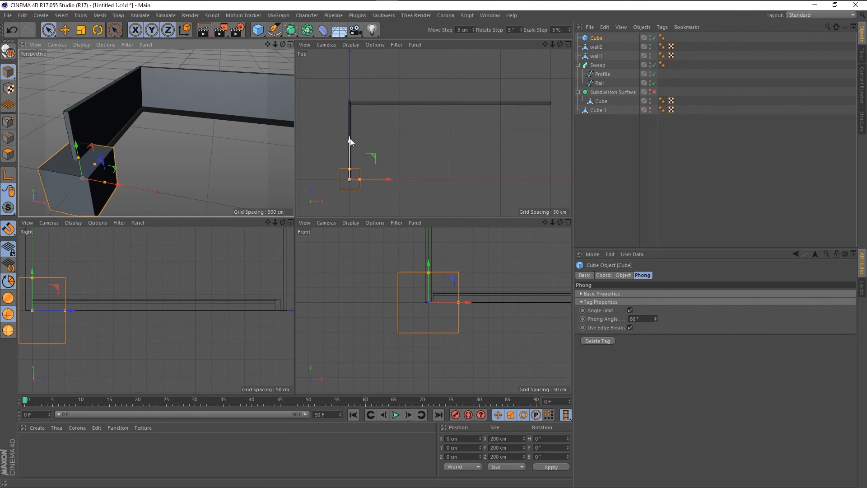
pyautogui.moveTo(350, 140); pyautogui.dragTo(347, 106)
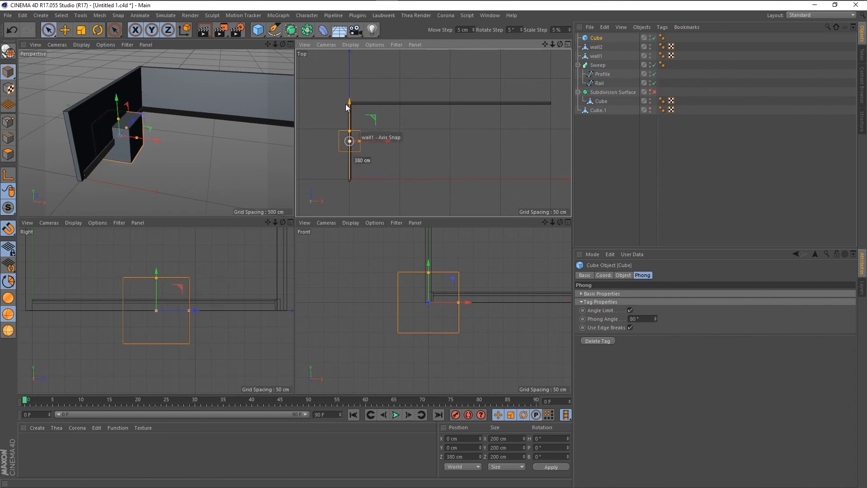
pyautogui.moveTo(363, 141); pyautogui.dragTo(490, 151)
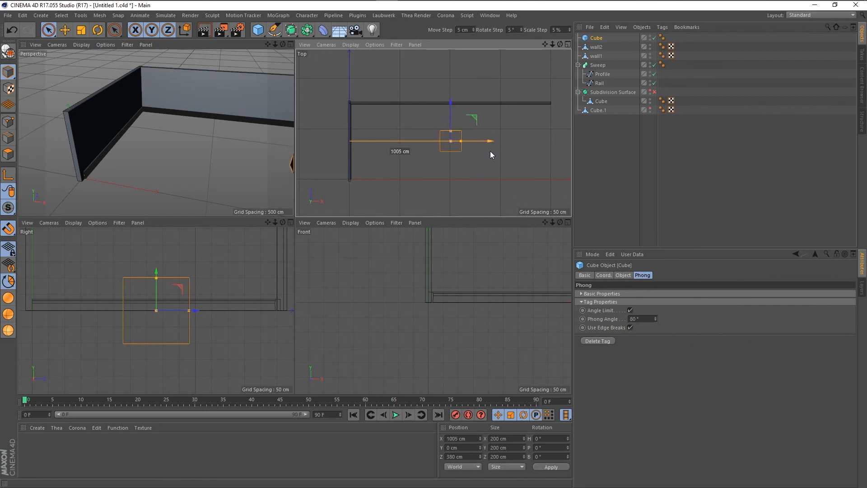
pyautogui.moveTo(489, 150); pyautogui.dragTo(490, 151)
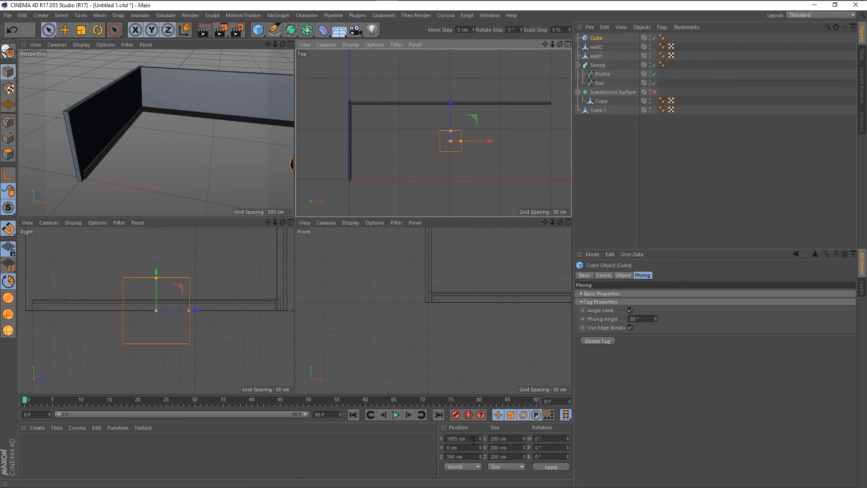
pyautogui.click(457, 438)
pyautogui.write('10')
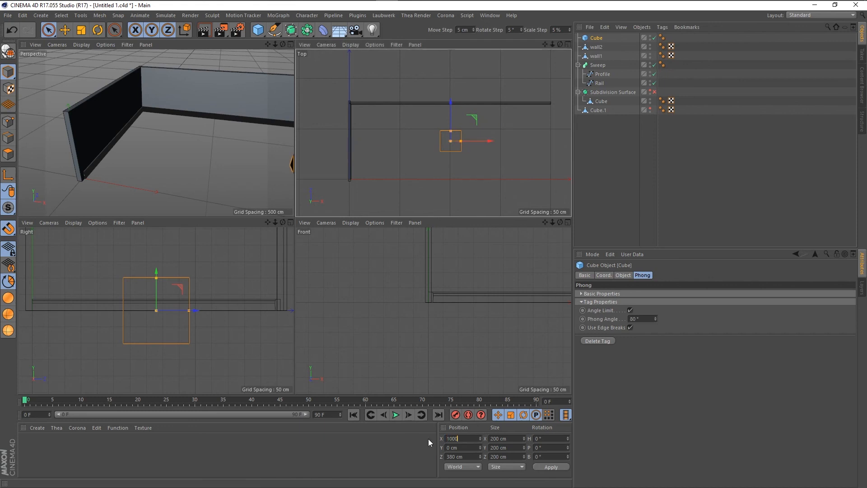
pyautogui.write('00')
pyautogui.press('Return')
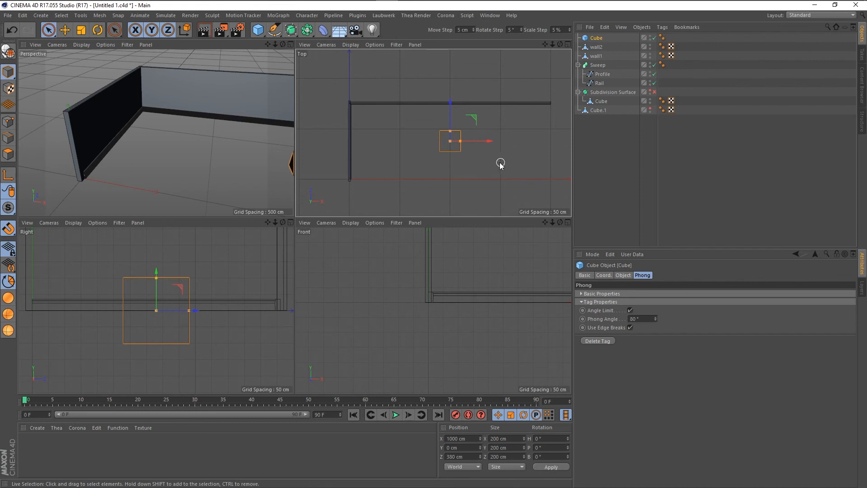
# Stretch the cube in the Top view past the outer edges of both walls, to about 2083 cm in X and 917 cm in Z
pyautogui.moveTo(460, 140); pyautogui.dragTo(555, 155)
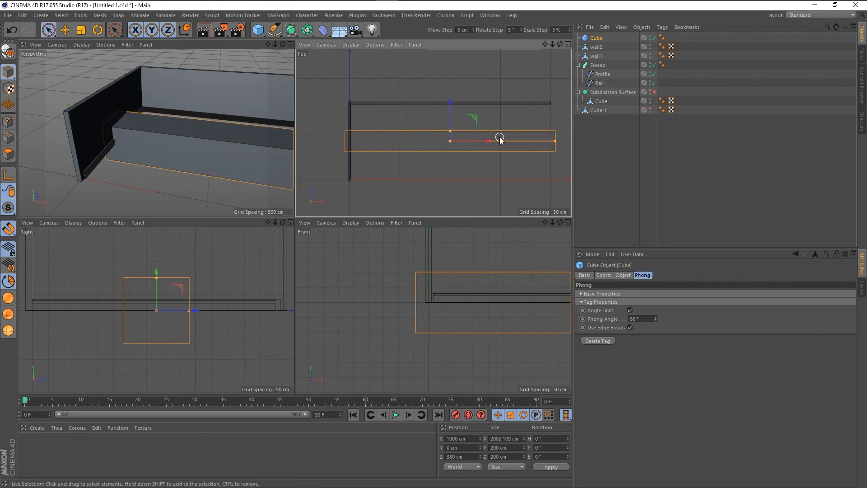
pyautogui.moveTo(450, 132); pyautogui.dragTo(465, 95)
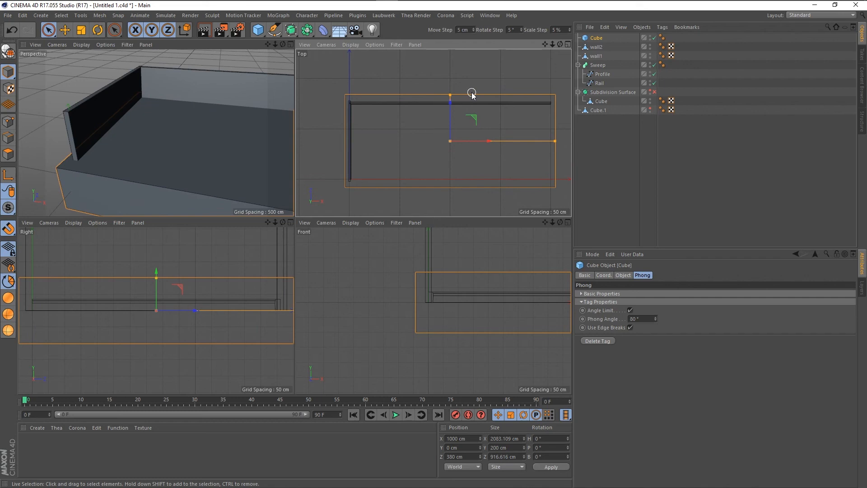
pyautogui.moveTo(515, 438); pyautogui.dragTo(450, 434)
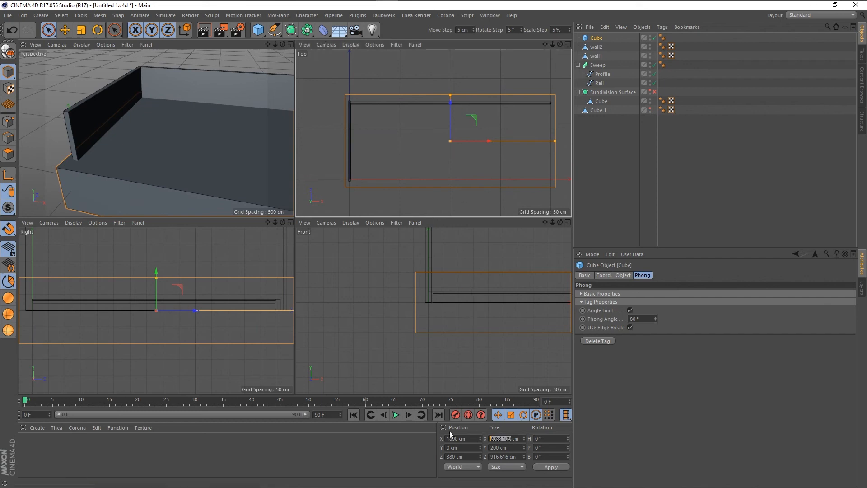
pyautogui.write('20')
pyautogui.press('Return')
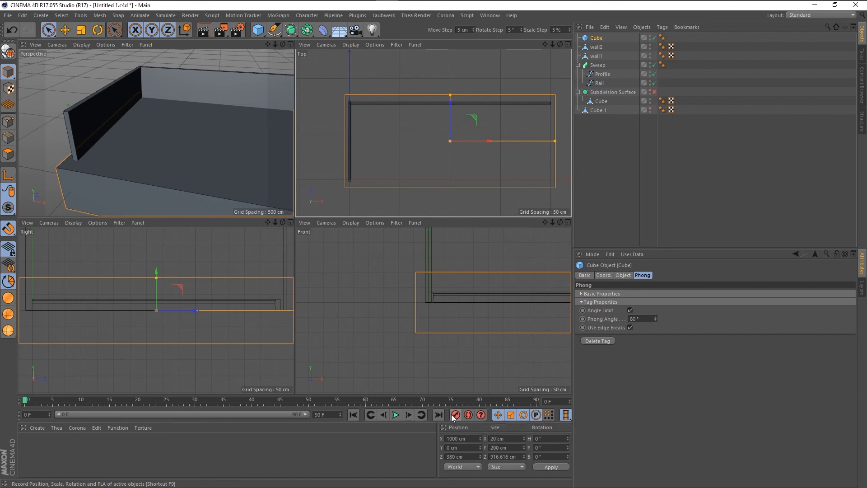
pyautogui.press('Return')
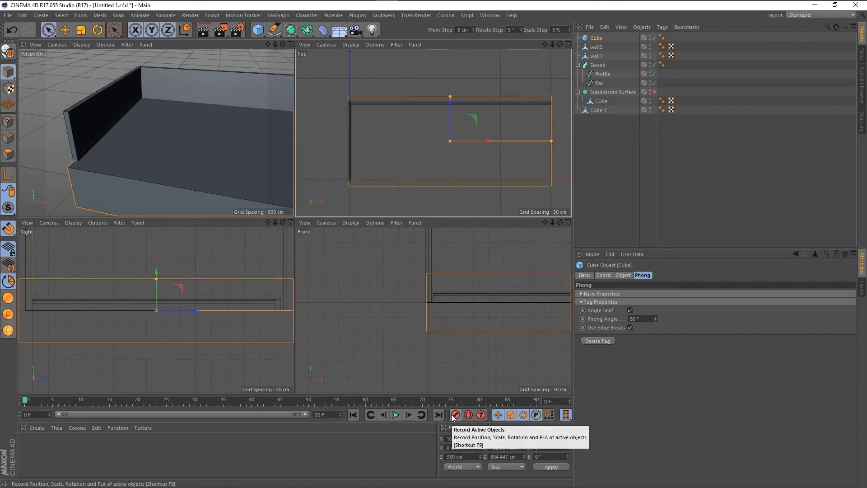
pyautogui.hotkey('ctrl', 'z')
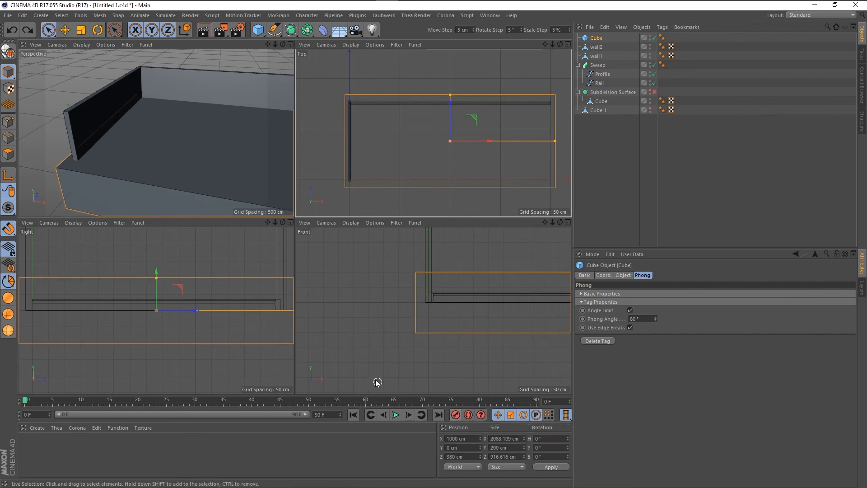
# Examine from above and below how the base of the walls meets the cube at the open end of the left wall
pyautogui.click(140, 65)
pyautogui.scroll(8, 80, 163)
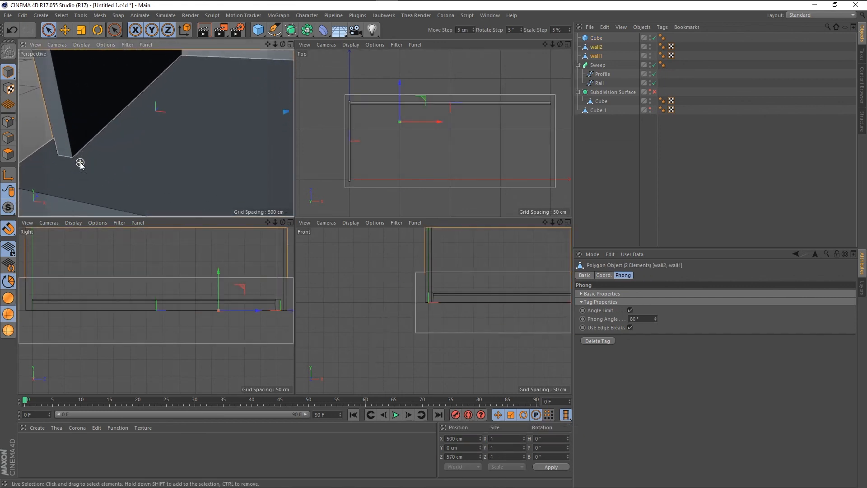
pyautogui.moveTo(82, 161)
pyautogui.keyDown('alt'); pyautogui.mouseDown()
pyautogui.moveTo(111, 120)
pyautogui.moveTo(109, 101)
pyautogui.moveTo(42, 102)
pyautogui.moveTo(53, 133)
pyautogui.mouseUp(); pyautogui.keyUp('alt')
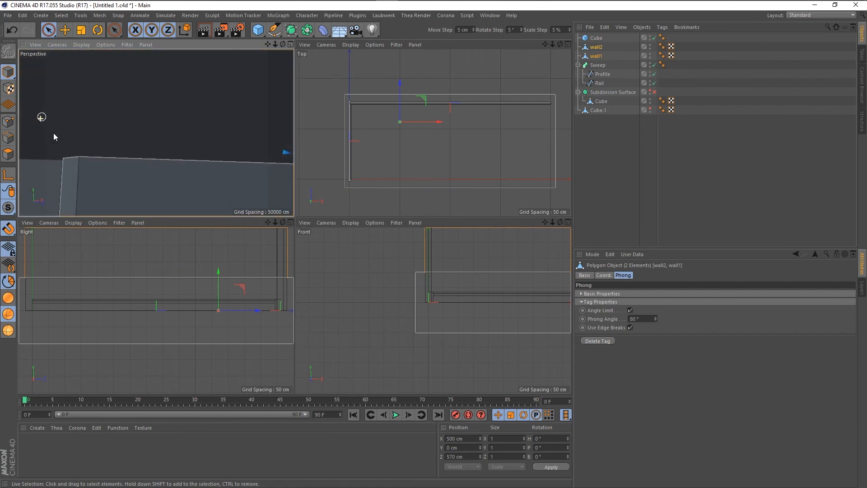
pyautogui.moveTo(158, 157)
pyautogui.keyDown('alt'); pyautogui.mouseDown()
pyautogui.moveTo(134, 146)
pyautogui.moveTo(123, 172)
pyautogui.moveTo(118, 140)
pyautogui.mouseUp(); pyautogui.keyUp('alt')
pyautogui.scroll(-3, 117, 139)
pyautogui.scroll(-3, 93, 141)
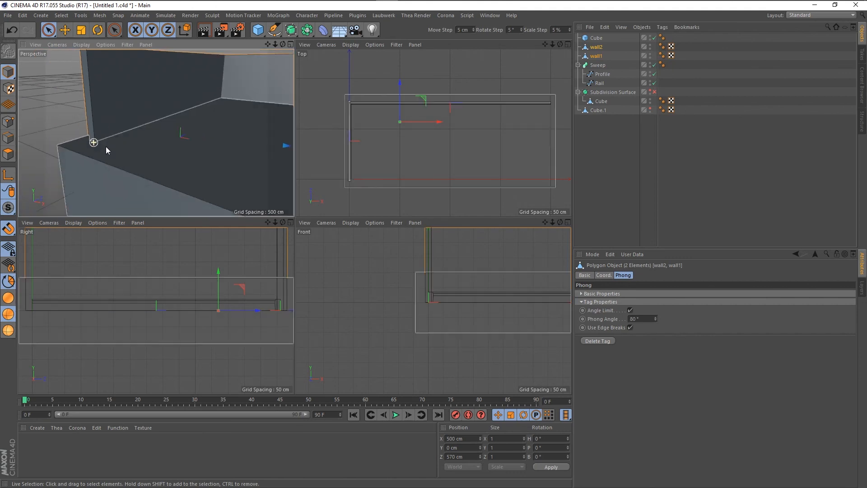
pyautogui.scroll(-4, 105, 146)
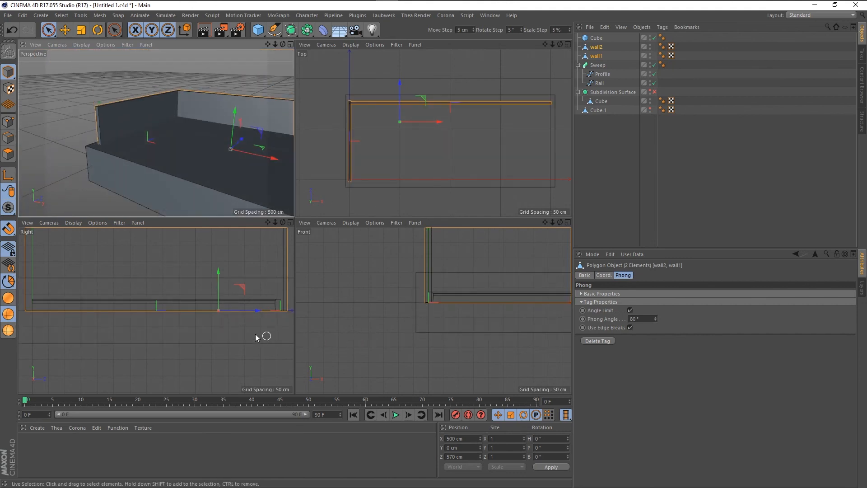
# Select the stretched cube and set its Y size to 20 cm to form a thin floor slab
pyautogui.click(221, 344)
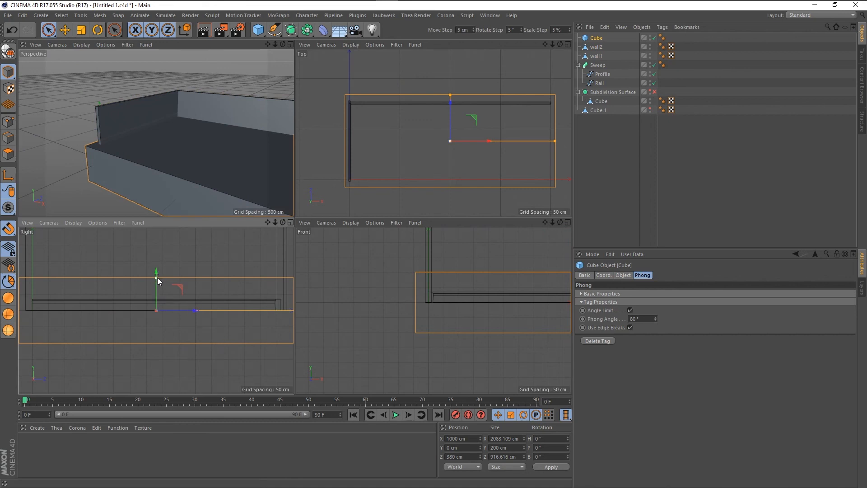
pyautogui.doubleClick(453, 439)
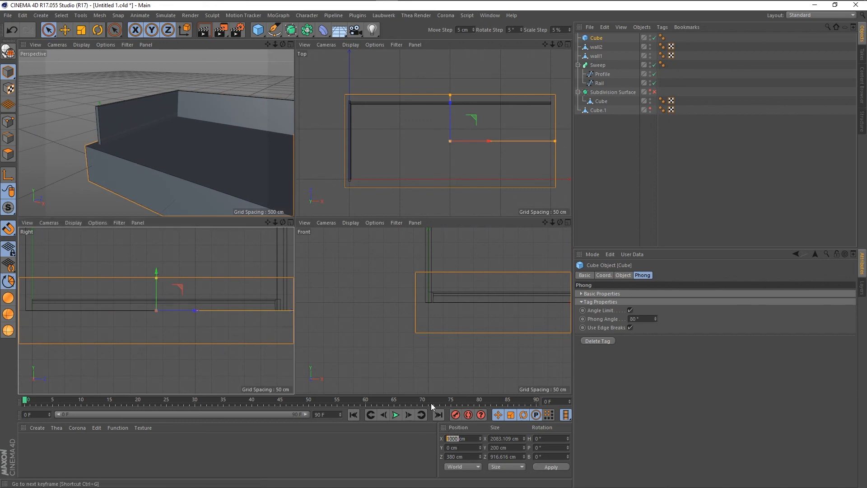
pyautogui.click(622, 275)
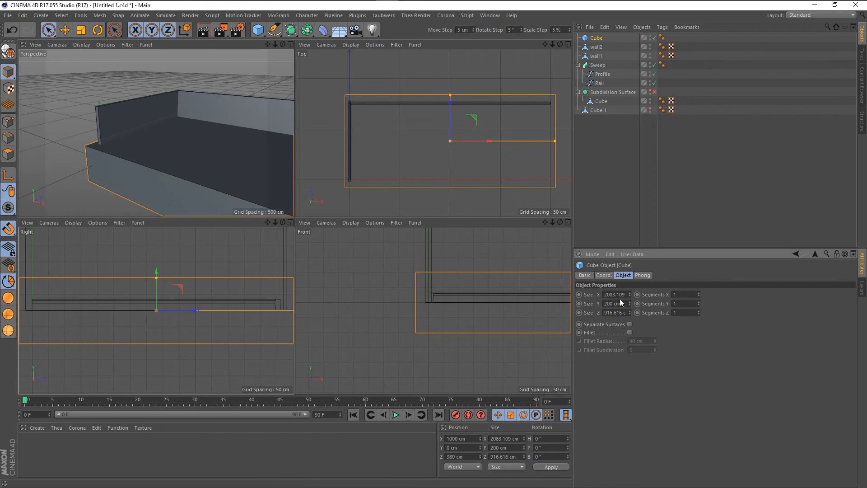
pyautogui.moveTo(626, 295); pyautogui.dragTo(599, 292)
pyautogui.moveTo(613, 303); pyautogui.dragTo(602, 304)
pyautogui.write('20')
pyautogui.press('Return')
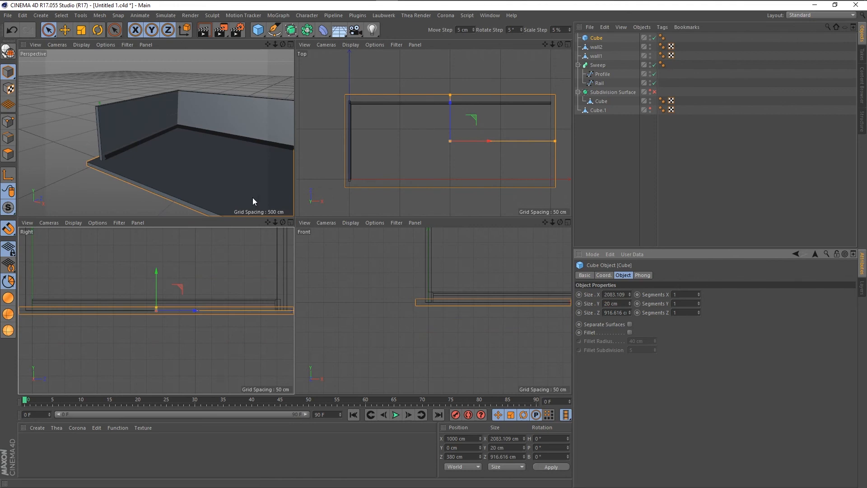
# Set the floor cube's Y position to -10 cm and convert it to an editable polygon object
pyautogui.scroll(2, 255, 320)
pyautogui.scroll(1, 256, 319)
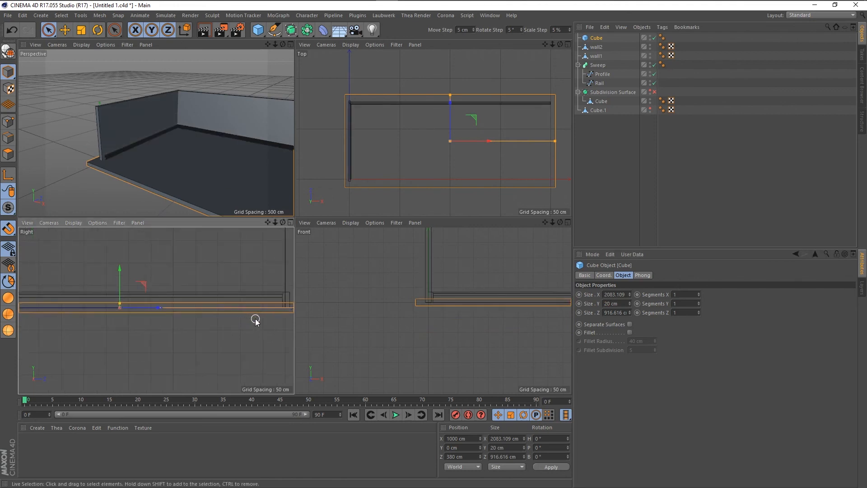
pyautogui.doubleClick(471, 447)
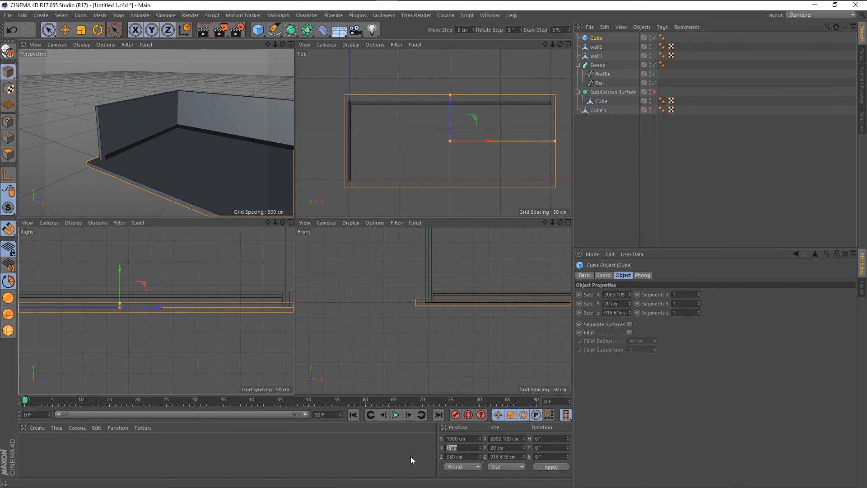
pyautogui.press('BackSpace')
pyautogui.write('-10')
pyautogui.press('Return')
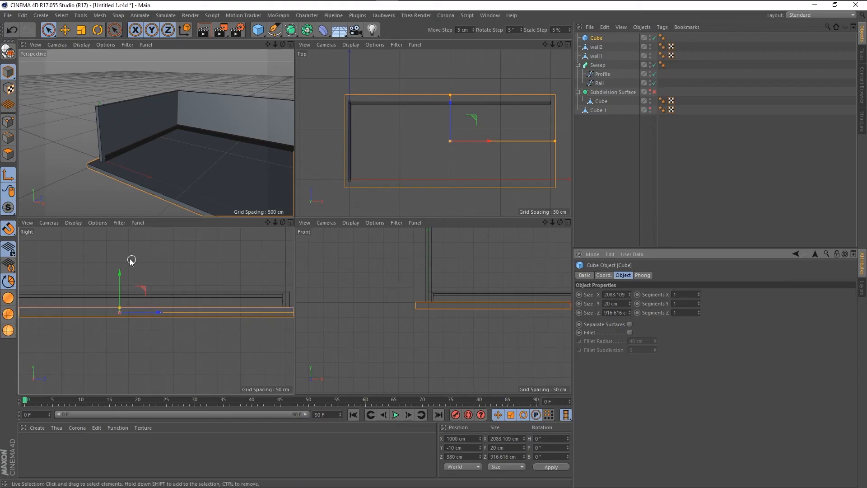
pyautogui.click(9, 55)
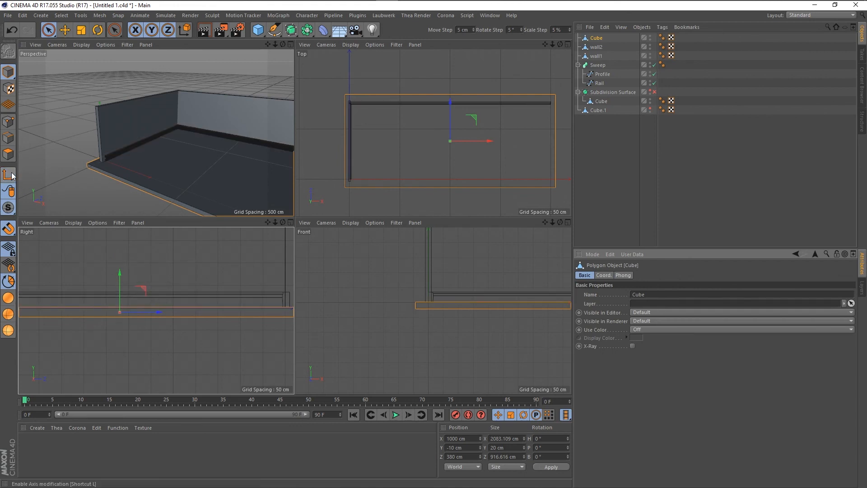
# Review the available snap modes, such as Edge Snap and Mid Point Snap, in the snap options and the radial command menu
pyautogui.click(8, 227)
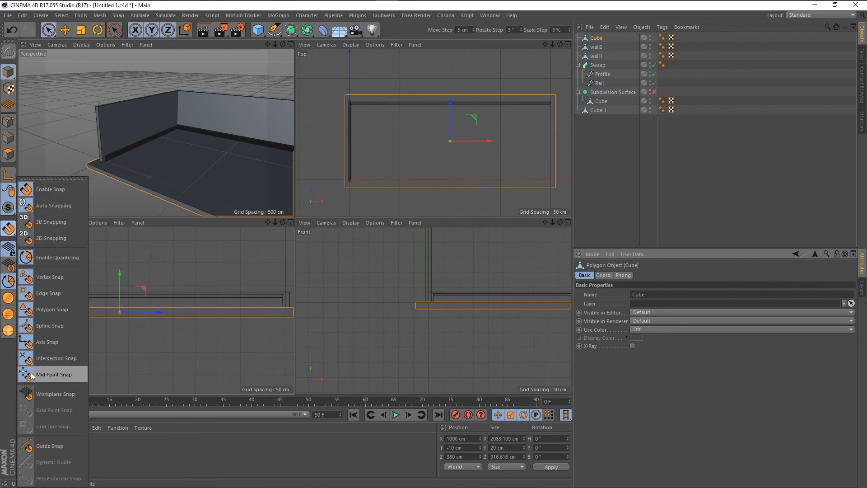
pyautogui.click(36, 294)
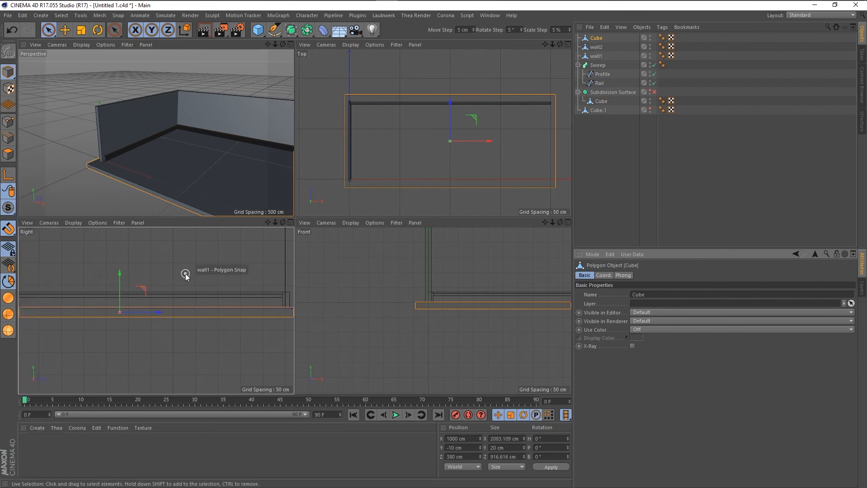
pyautogui.press('v')
pyautogui.moveTo(205, 280)
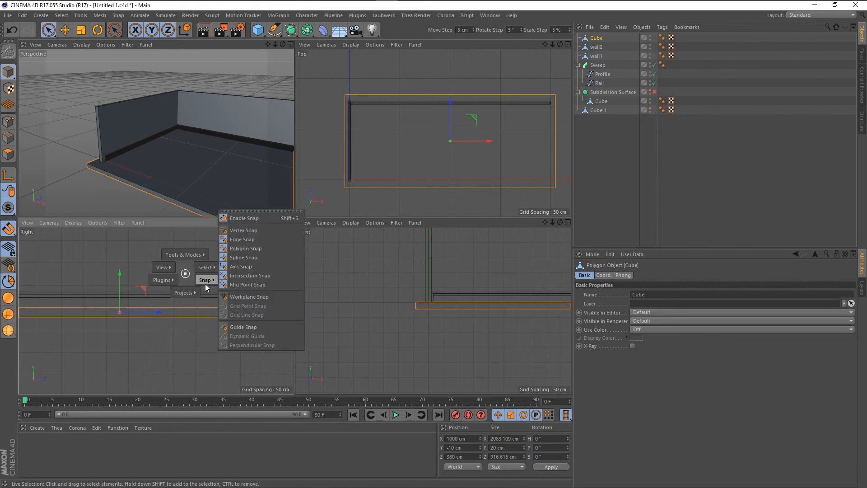
pyautogui.click(231, 285)
pyautogui.press('v')
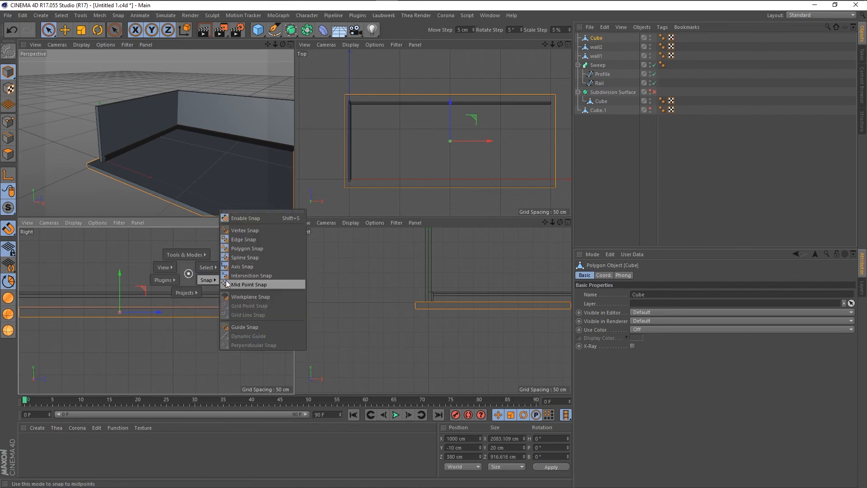
pyautogui.click(239, 283)
pyautogui.press('v')
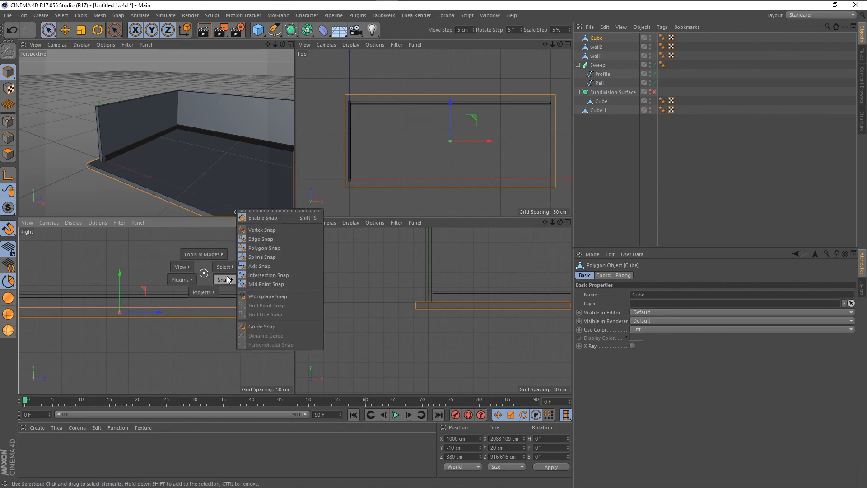
pyautogui.moveTo(229, 268)
pyautogui.moveTo(223, 283)
pyautogui.press('Escape')
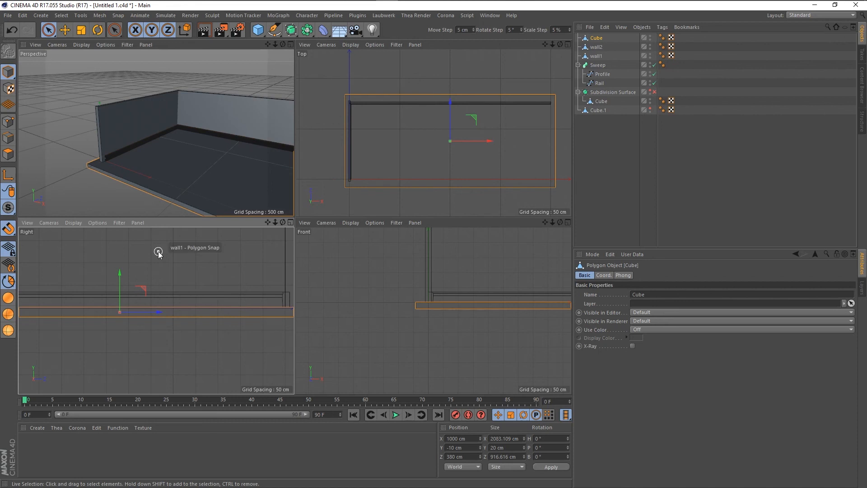
# Review the pop-up shortcut lists for the modelling tools and the viewport shading modes
pyautogui.press('m')
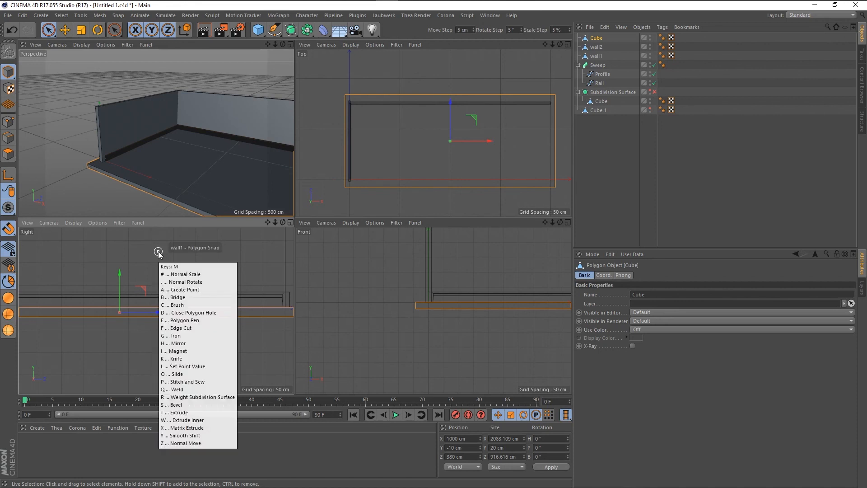
pyautogui.press('Escape')
pyautogui.press('n')
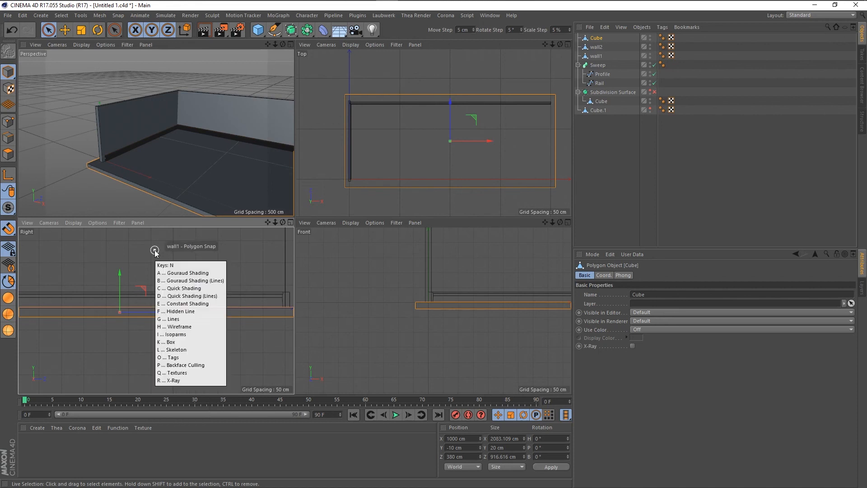
pyautogui.press('n')
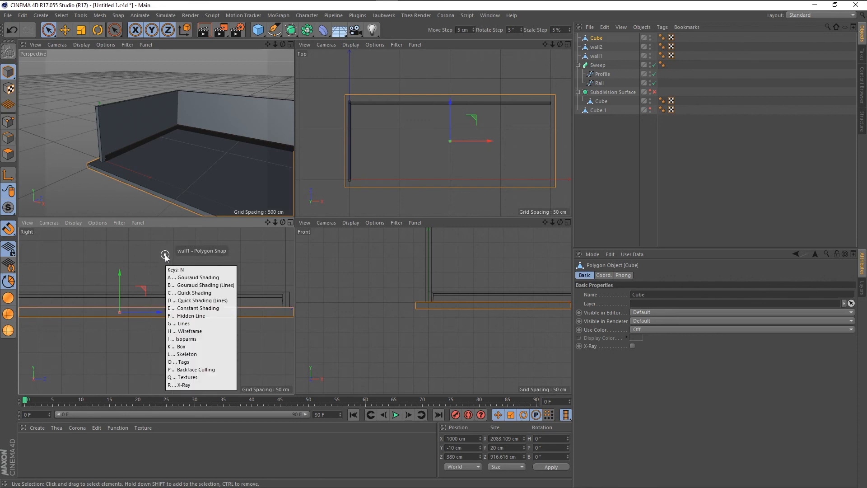
pyautogui.press('n')
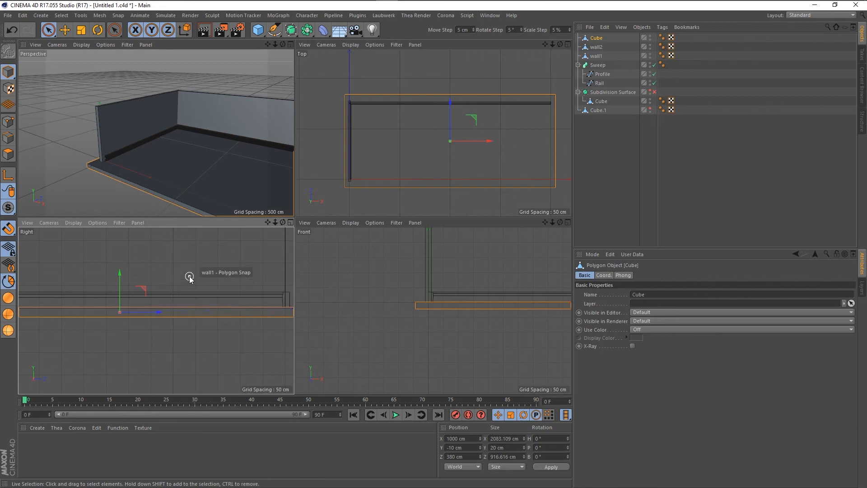
pyautogui.press('n')
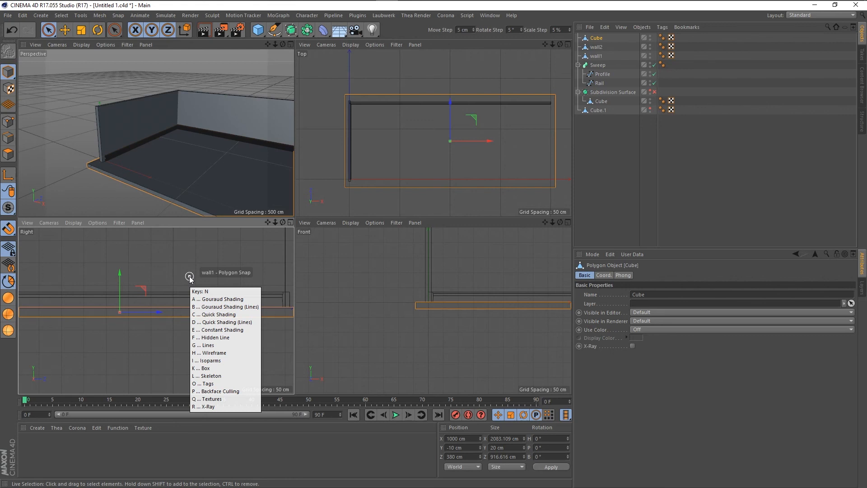
# Frame the floor slab in the Right view and cycle that view through Gouraud Shading, Wireframe and Gouraud Shading (Lines)
pyautogui.press('o')
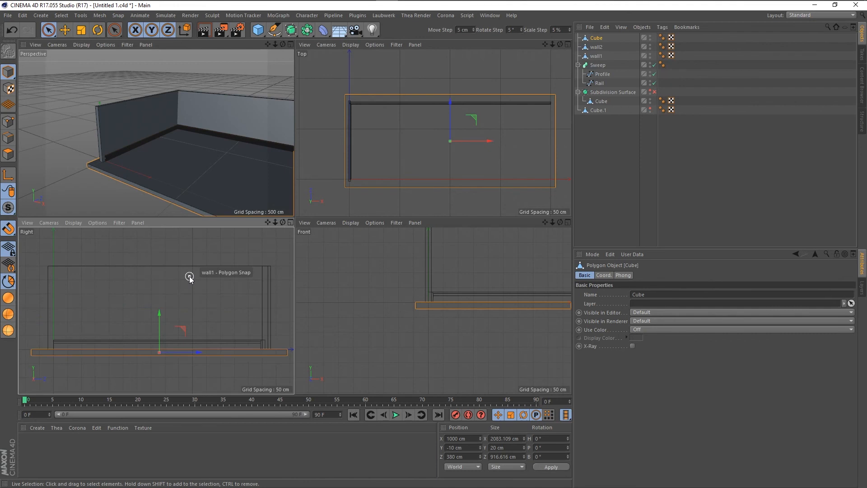
pyautogui.press('n')
pyautogui.press('a')
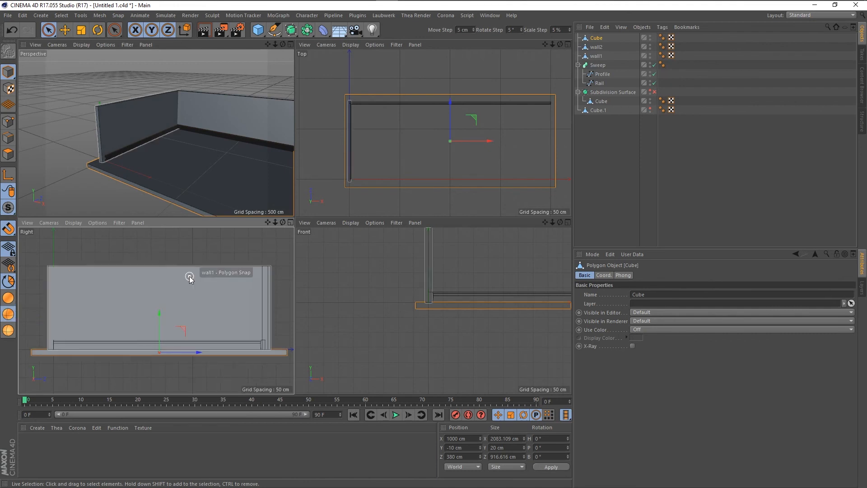
pyautogui.press('n')
pyautogui.press('h')
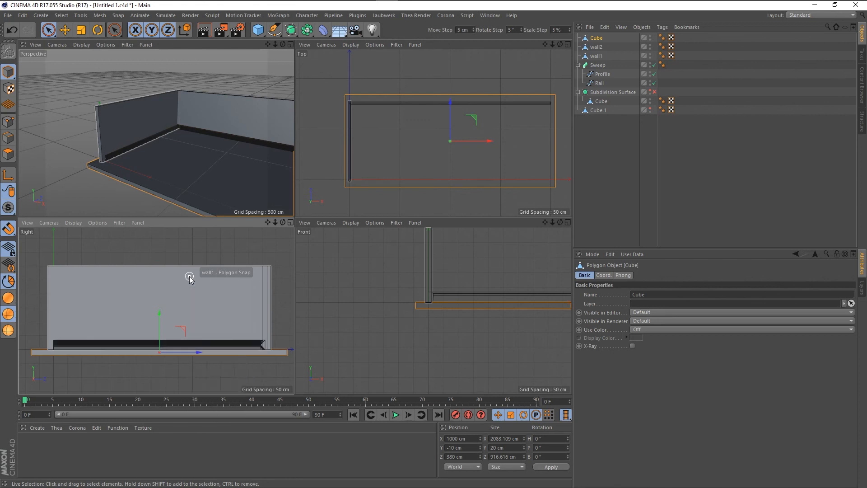
pyautogui.press('n')
pyautogui.press('n')
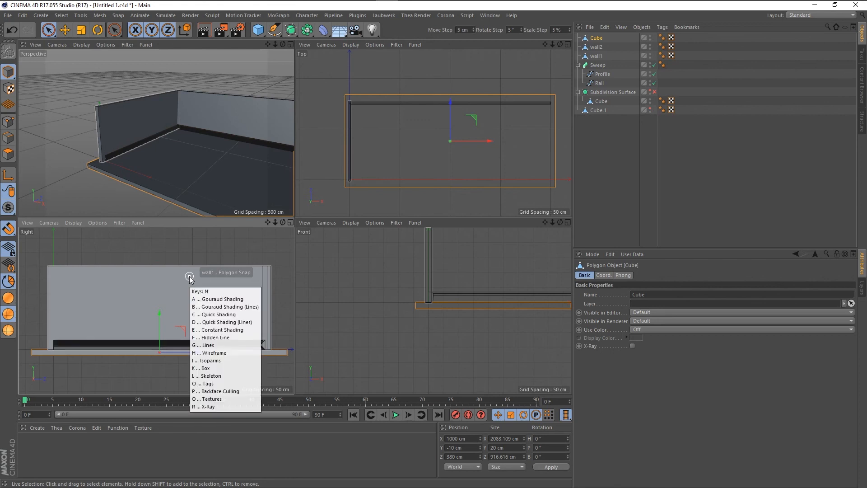
pyautogui.press('b')
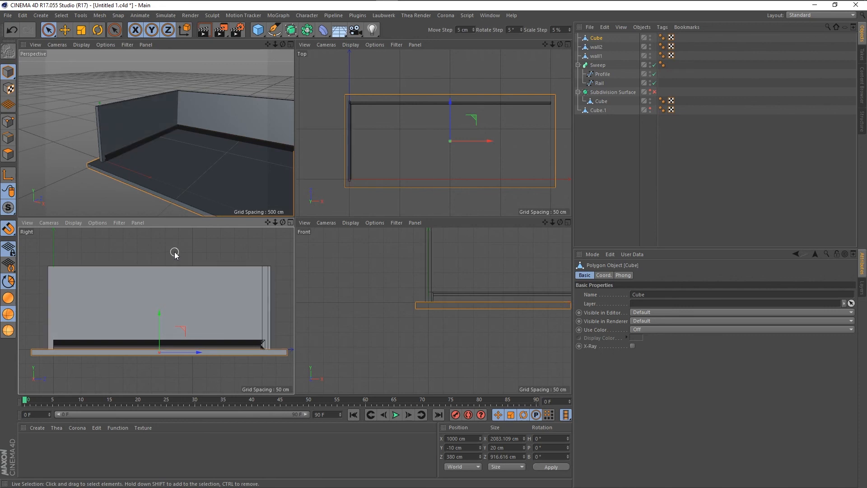
pyautogui.click(7, 298)
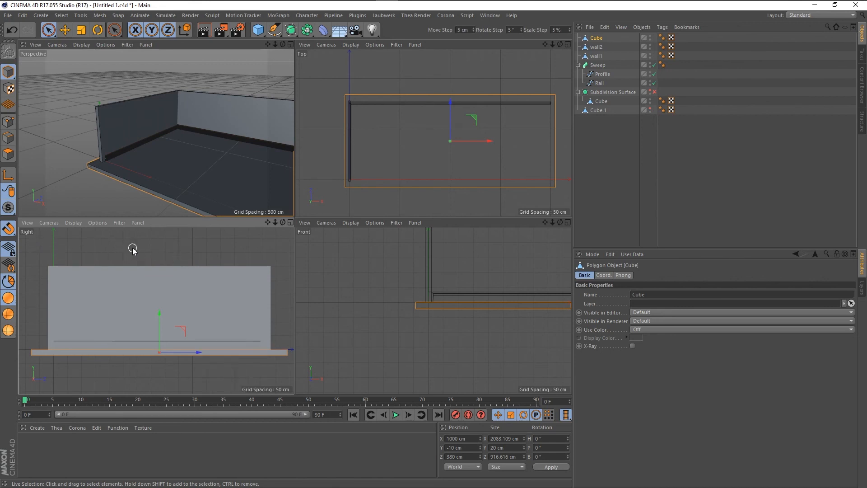
pyautogui.press('n')
# Maximize the Front view and try moving the floor slab up along Y, undoing the move
pyautogui.middleClick(477, 347)
pyautogui.scroll(-7, 113, 350)
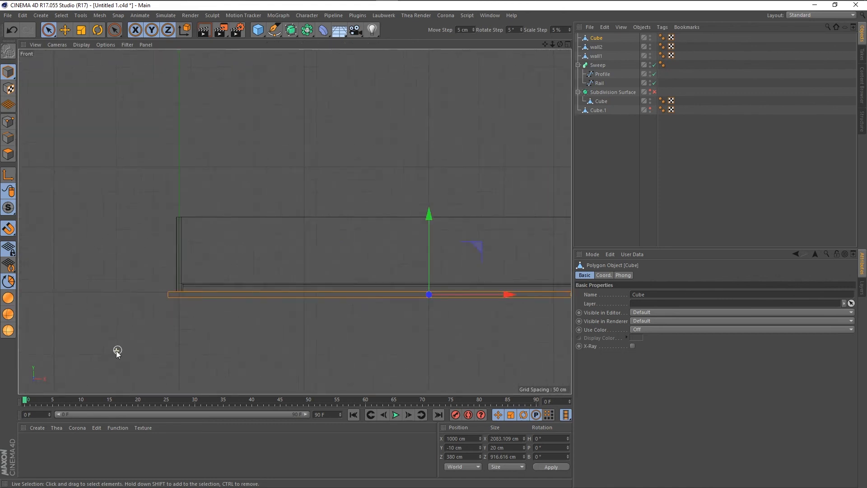
pyautogui.scroll(4, 339, 339)
pyautogui.scroll(-3, 340, 337)
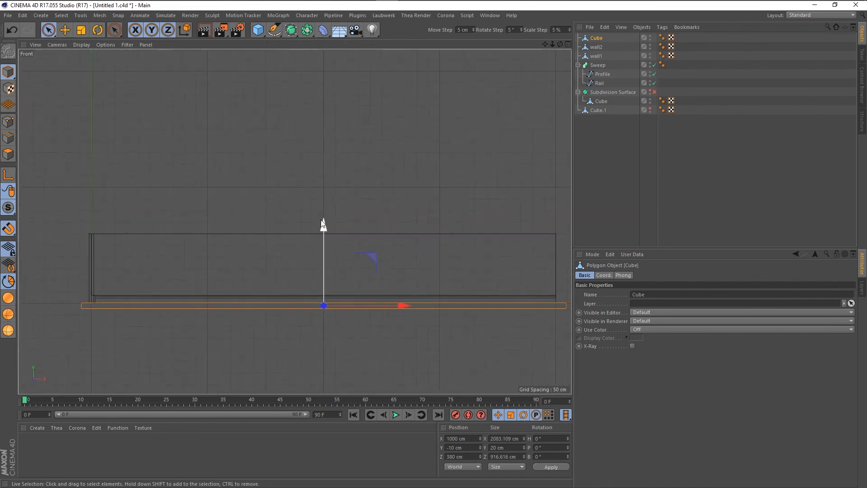
pyautogui.moveTo(323, 224); pyautogui.dragTo(323, 221)
pyautogui.hotkey('ctrl', 'z')
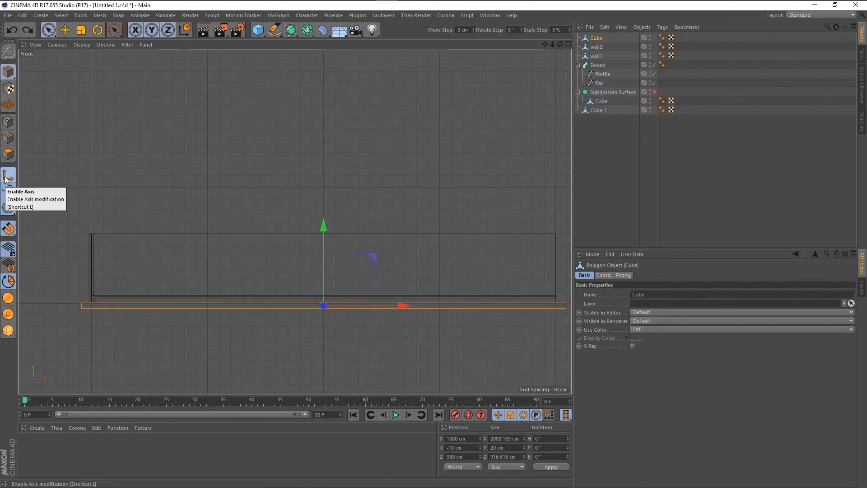
# Turn off Polygon, Spline, Axis and Intersection Snap, and choose Auto Snapping
pyautogui.click(10, 229)
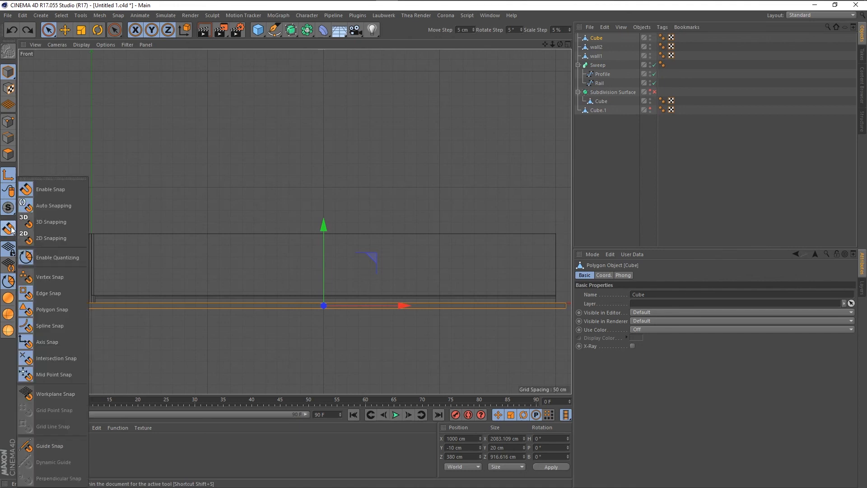
pyautogui.click(24, 311)
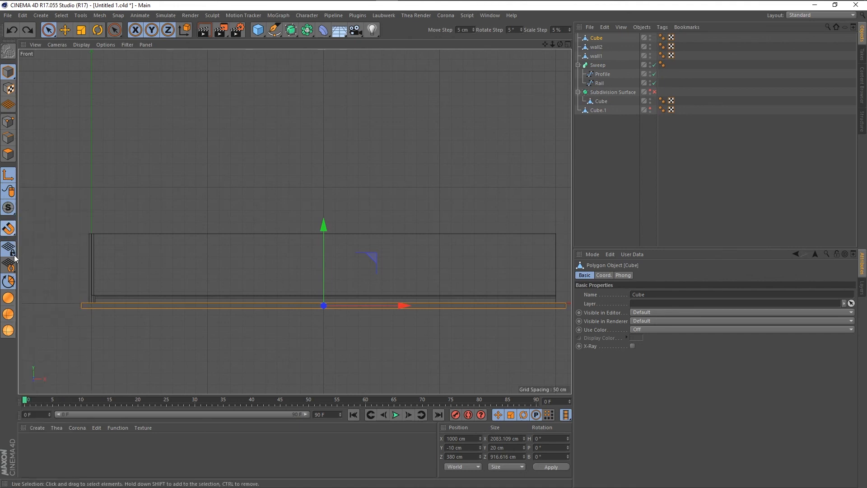
pyautogui.click(8, 230)
pyautogui.click(31, 327)
pyautogui.click(10, 230)
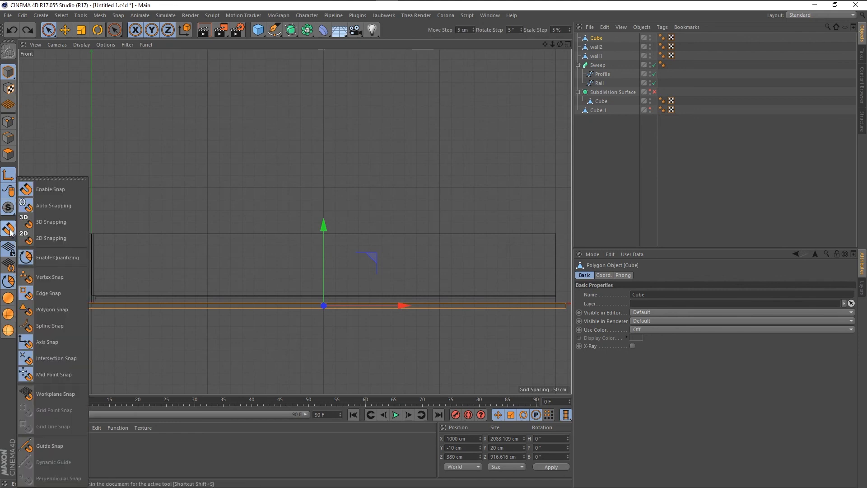
pyautogui.click(32, 342)
pyautogui.click(8, 230)
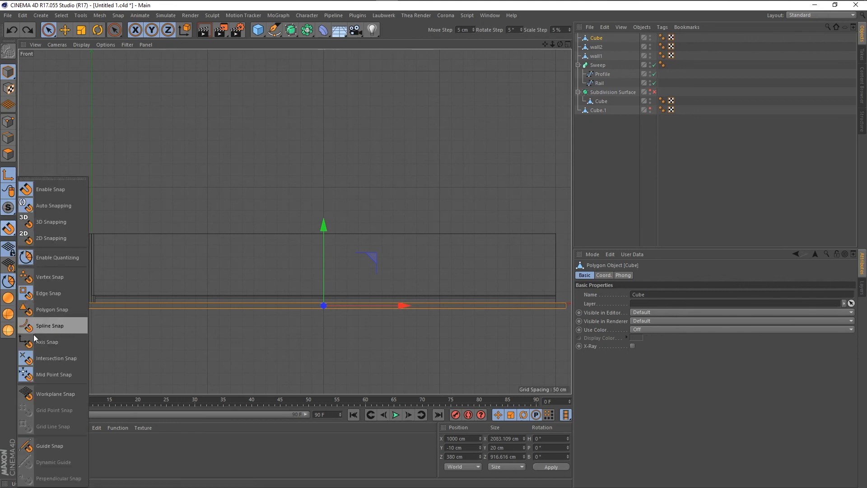
pyautogui.click(35, 358)
pyautogui.click(5, 229)
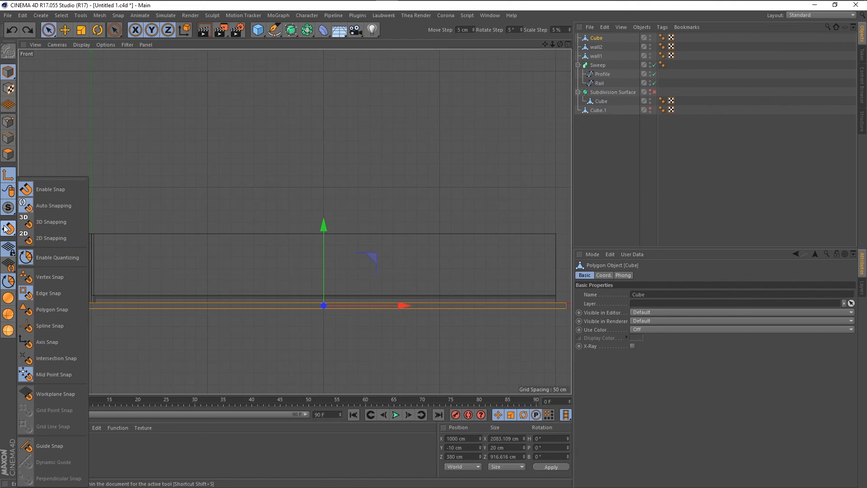
pyautogui.click(41, 206)
# With axis modification enabled, snap the floor slab's axis up to its top edge at Y 0 cm
pyautogui.click(6, 175)
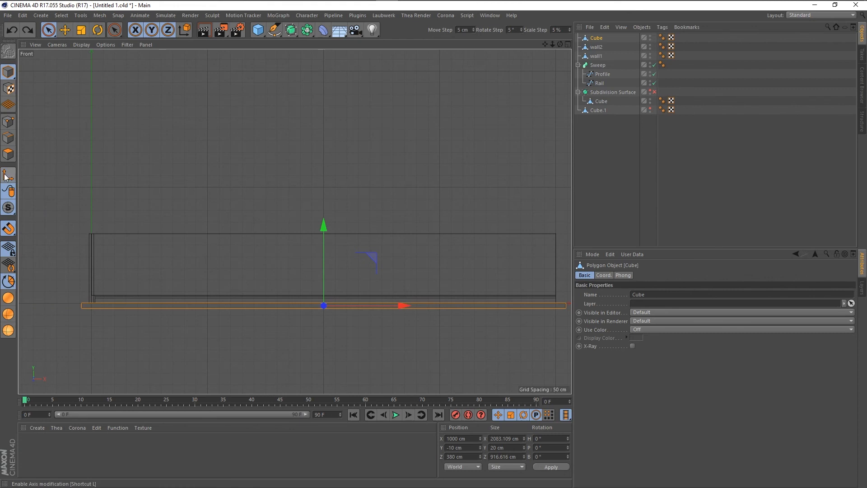
pyautogui.click(8, 225)
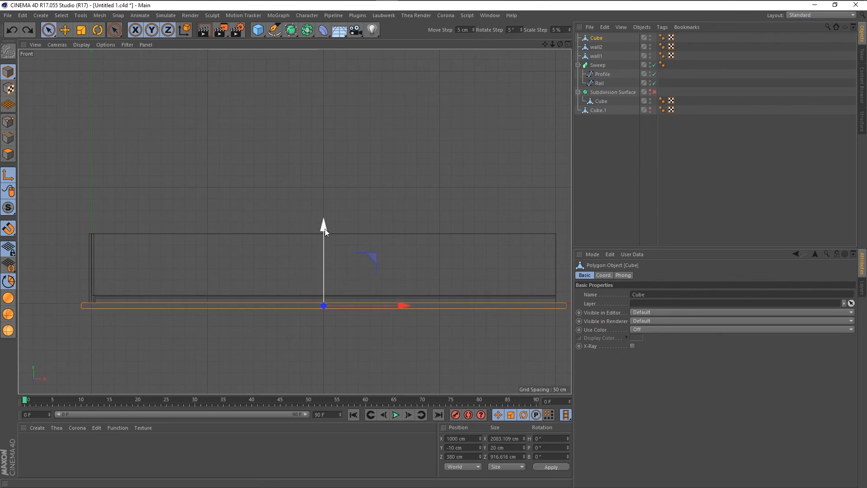
pyautogui.moveTo(324, 229); pyautogui.dragTo(324, 224)
pyautogui.scroll(10, 325, 294)
pyautogui.scroll(-10, 325, 298)
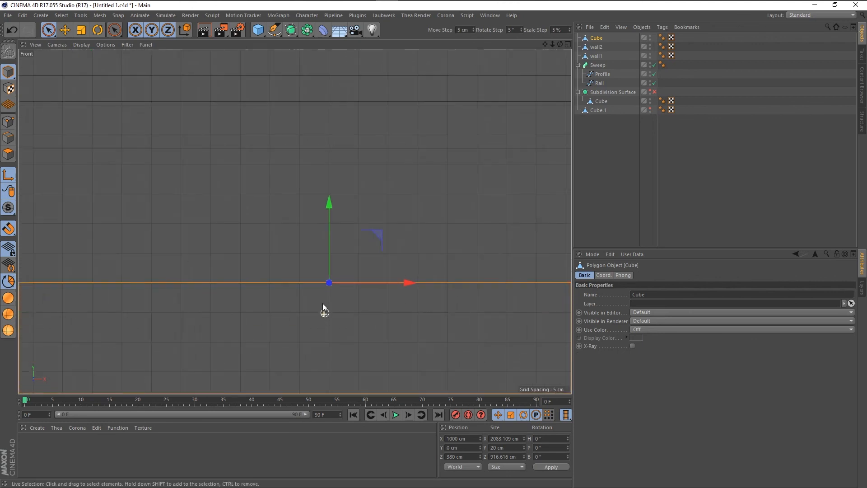
pyautogui.scroll(-5, 297, 326)
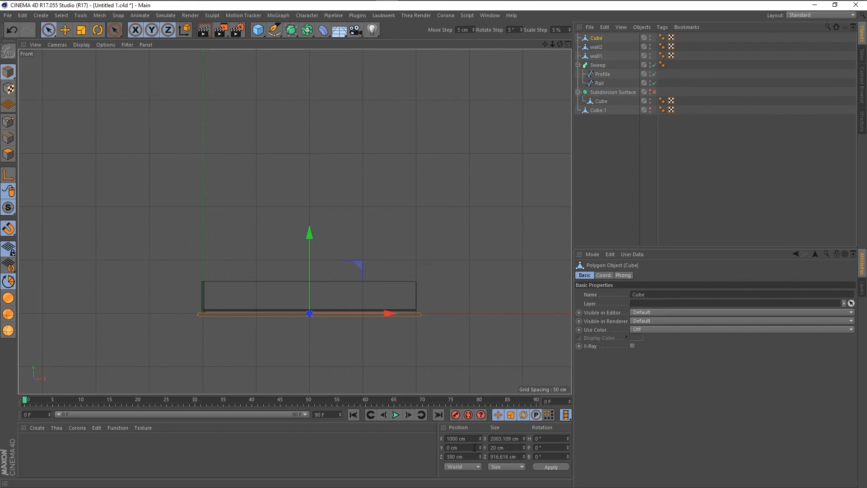
pyautogui.moveTo(473, 448); pyautogui.dragTo(445, 447)
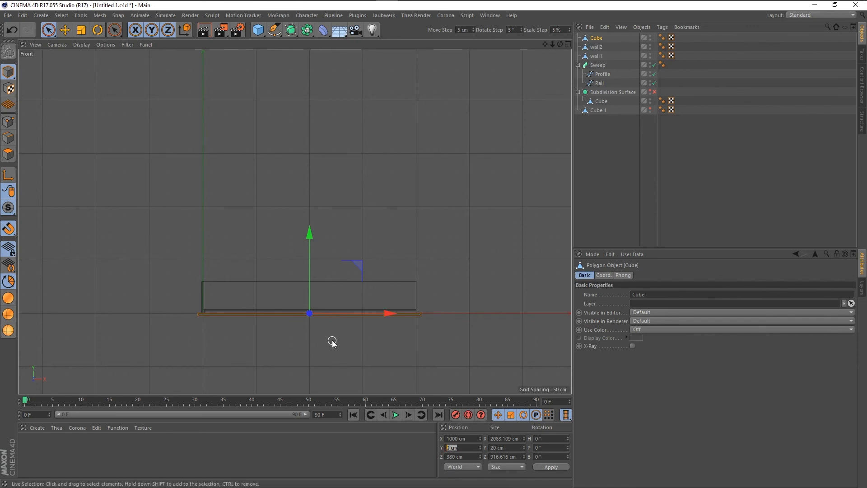
# Select wall1 and wall2 together, set their Y position to -10 cm and deselect them
pyautogui.moveTo(441, 279); pyautogui.dragTo(169, 285)
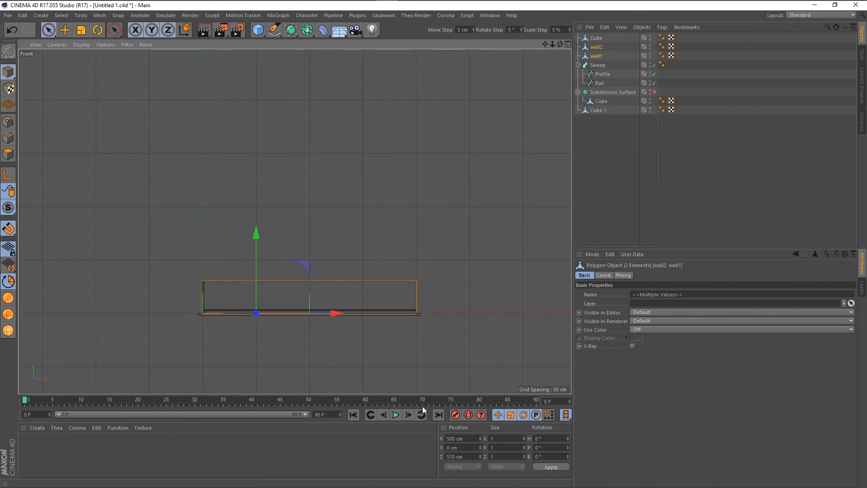
pyautogui.moveTo(464, 447); pyautogui.dragTo(414, 446)
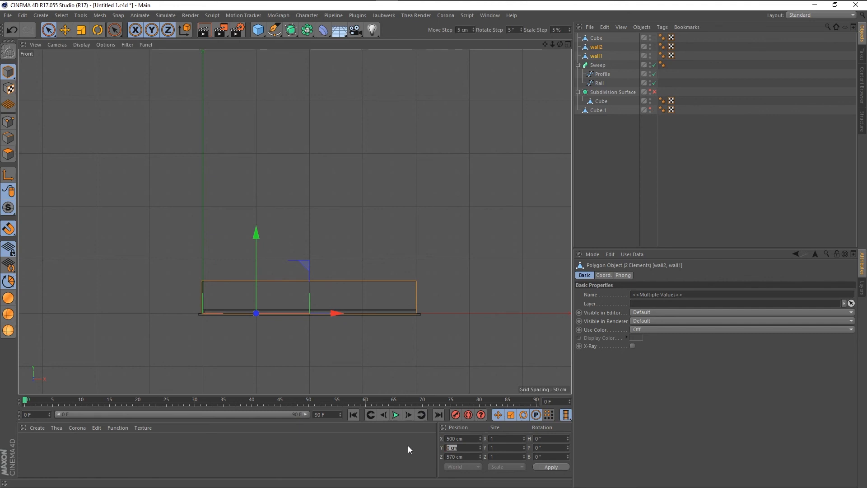
pyautogui.write('-10')
pyautogui.press('Return')
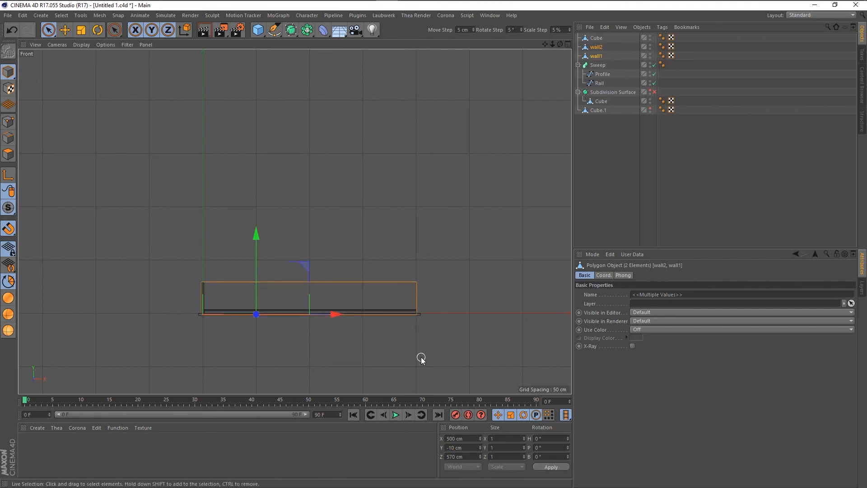
pyautogui.click(353, 355)
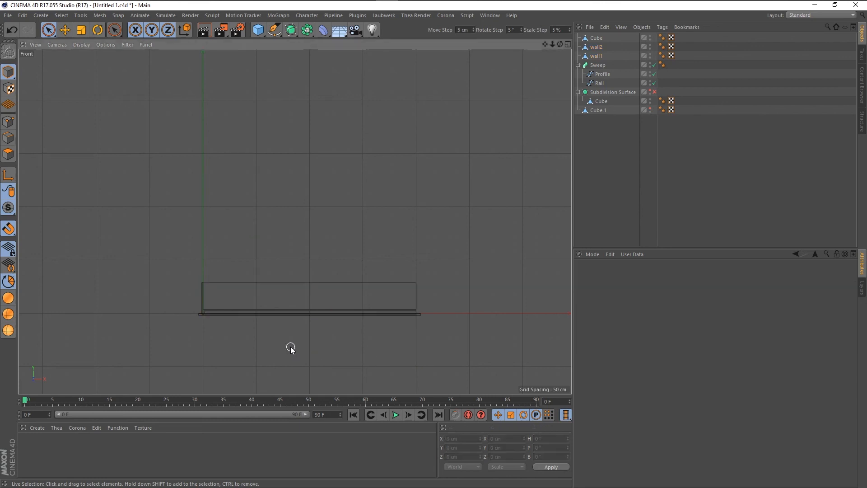
# Select wall2, the long back wall, and set its Y size to 310 cm
pyautogui.scroll(5, 289, 349)
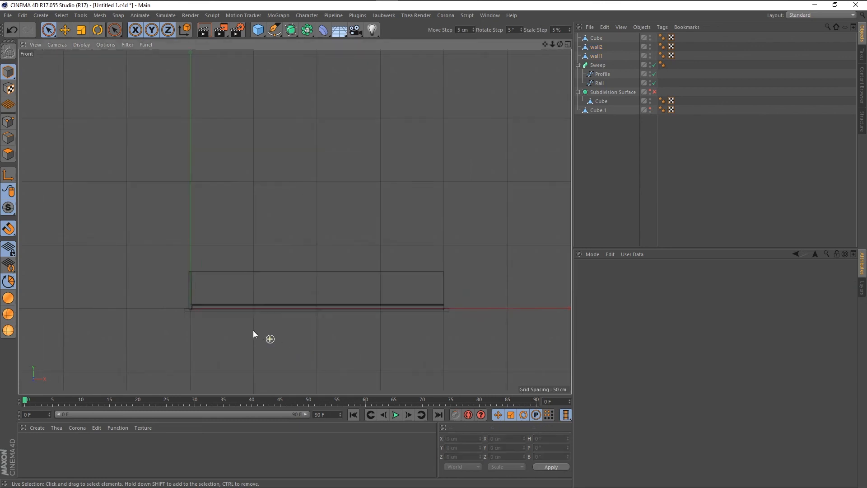
pyautogui.click(219, 238)
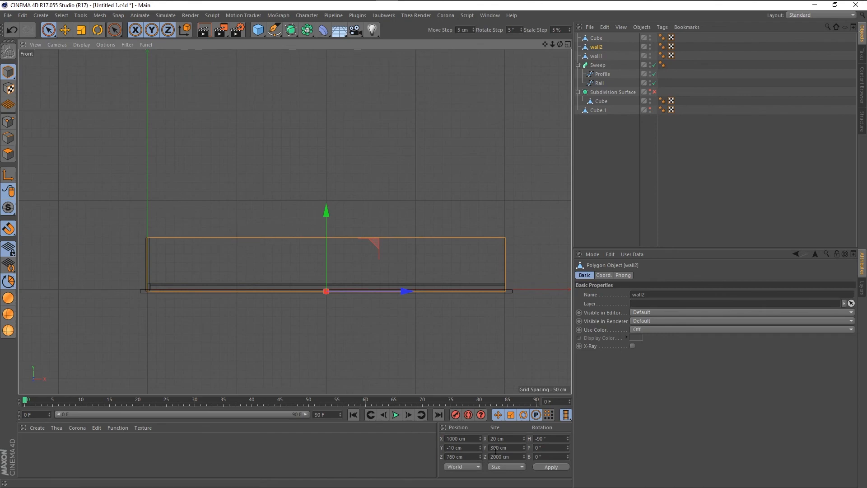
pyautogui.click(514, 446)
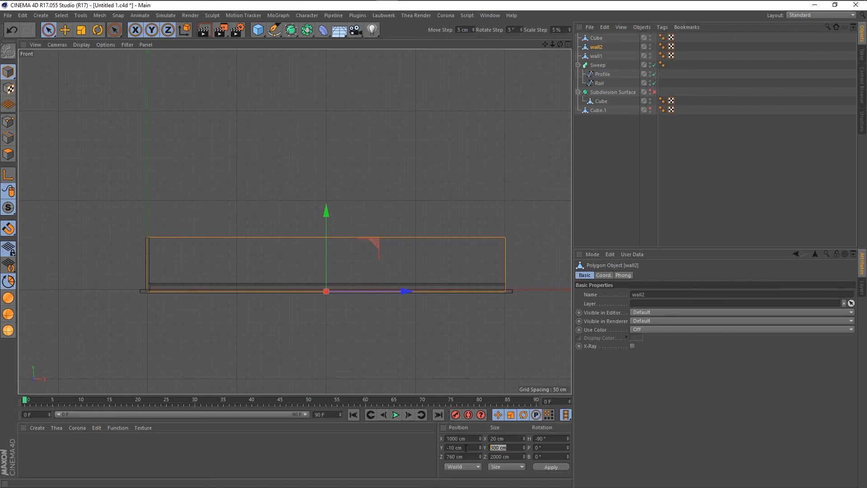
pyautogui.write('310')
pyautogui.press('Return')
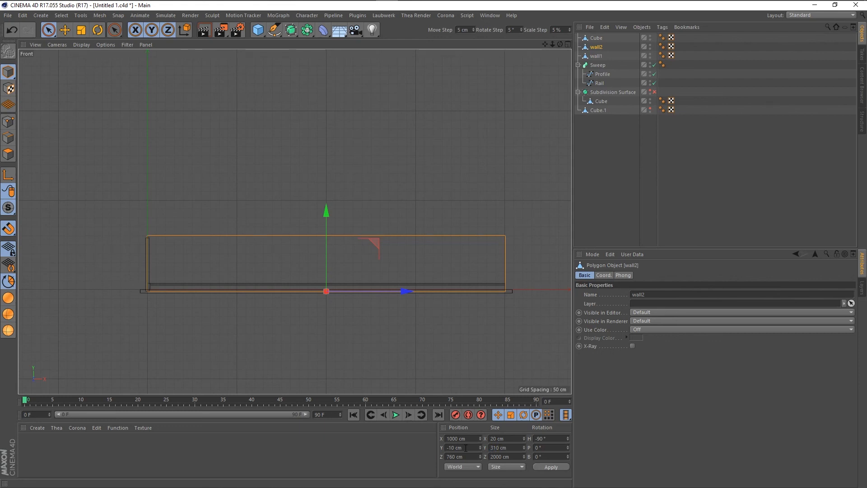
# Select wall1, set its Y size to 310 cm and inspect its base where it meets the slab
pyautogui.click(156, 250)
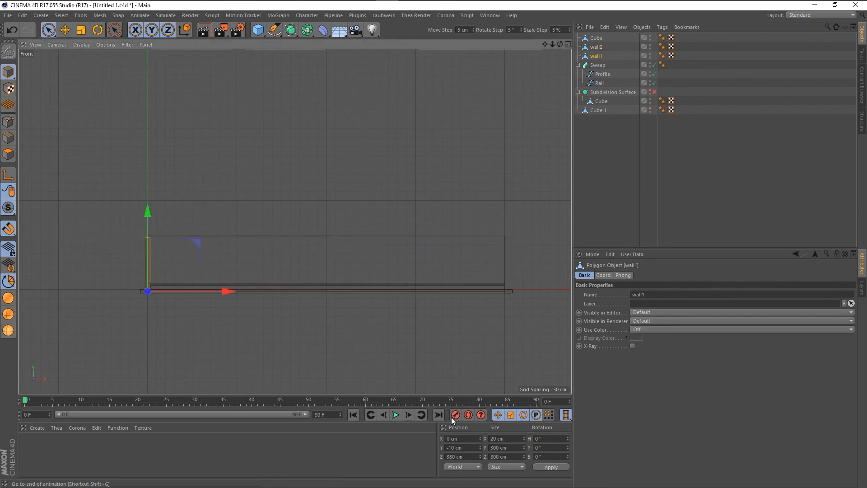
pyautogui.click(505, 447)
pyautogui.write('310')
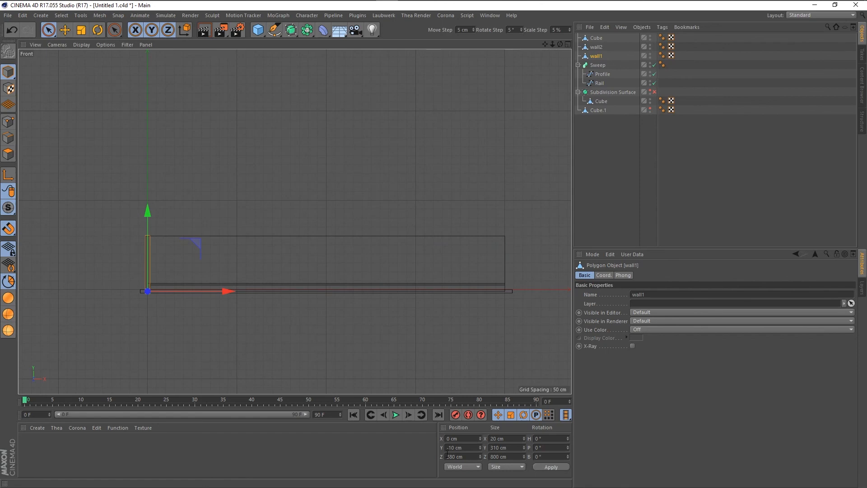
pyautogui.scroll(3, 142, 284)
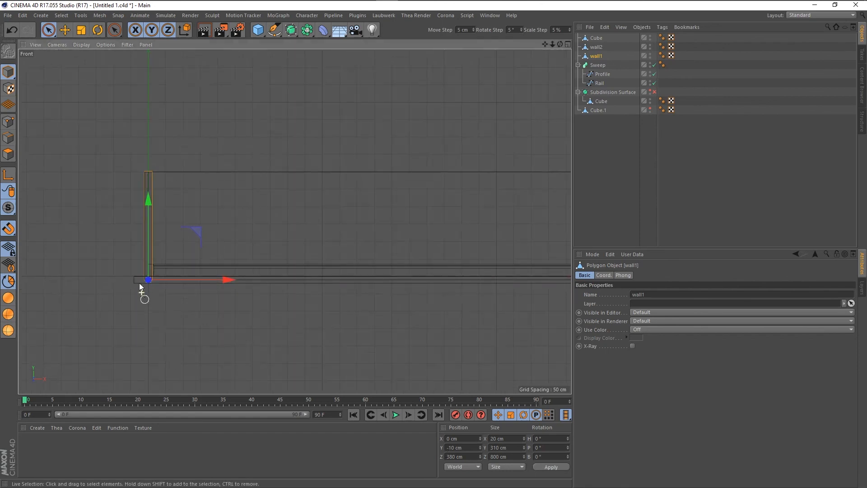
pyautogui.scroll(4, 142, 277)
pyautogui.scroll(-7, 156, 322)
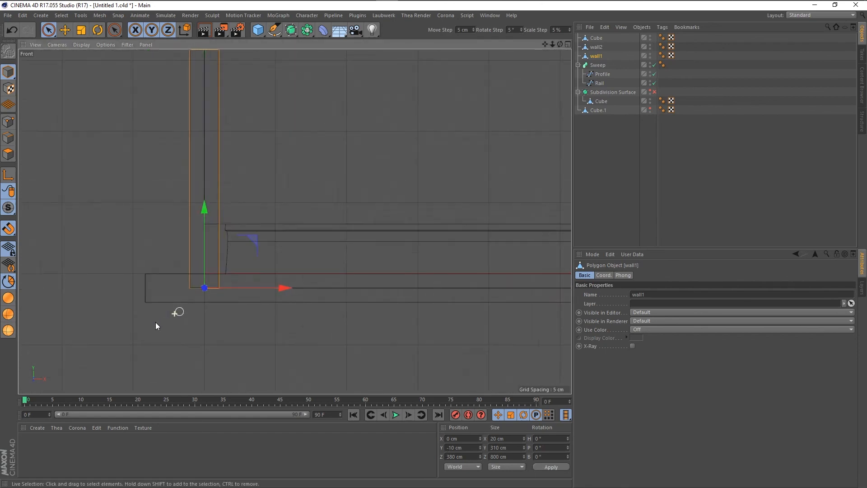
pyautogui.scroll(-2, 221, 246)
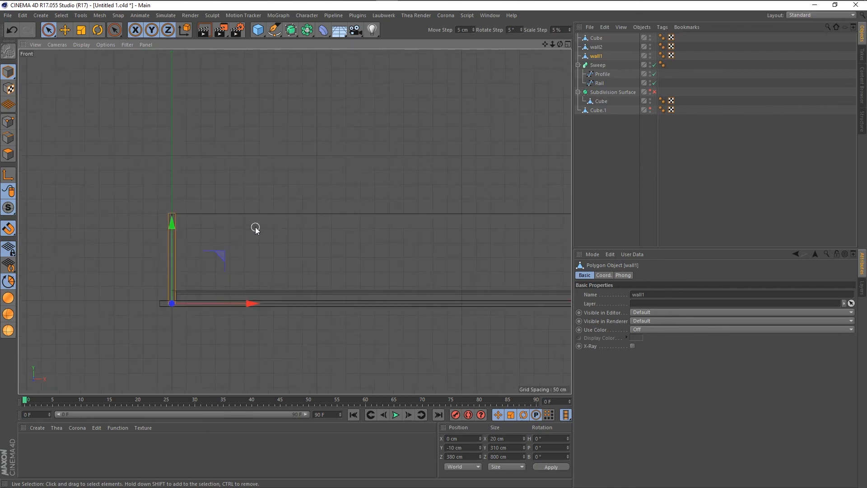
# Enable axis modification and Vertex Snap, and move wall1's axis to its inner face at X 10 cm
pyautogui.click(9, 176)
pyautogui.press('v')
pyautogui.moveTo(247, 247)
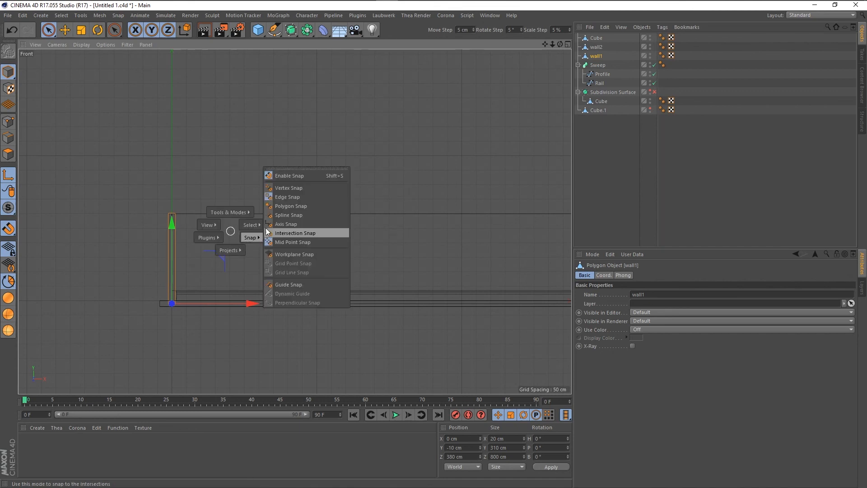
pyautogui.click(268, 187)
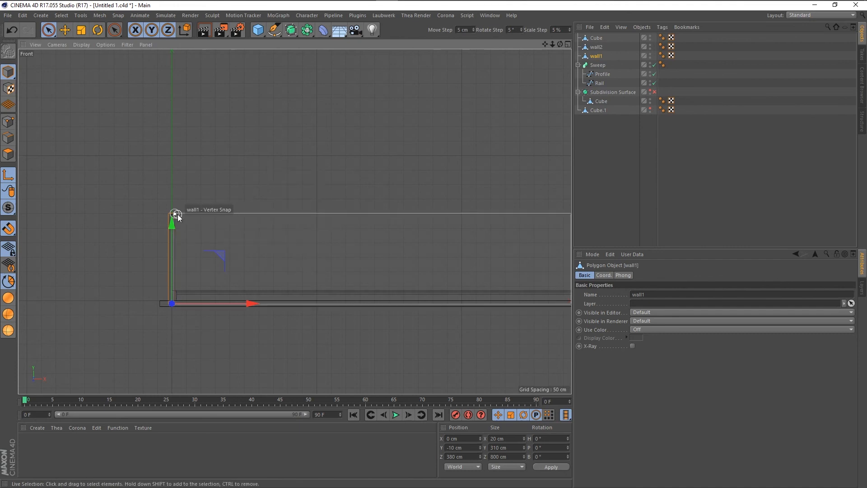
pyautogui.moveTo(221, 253)
pyautogui.mouseDown()
pyautogui.moveTo(237, 190)
pyautogui.moveTo(220, 165)
pyautogui.moveTo(228, 257)
pyautogui.moveTo(215, 256)
pyautogui.mouseUp()
pyautogui.scroll(10, 164, 305)
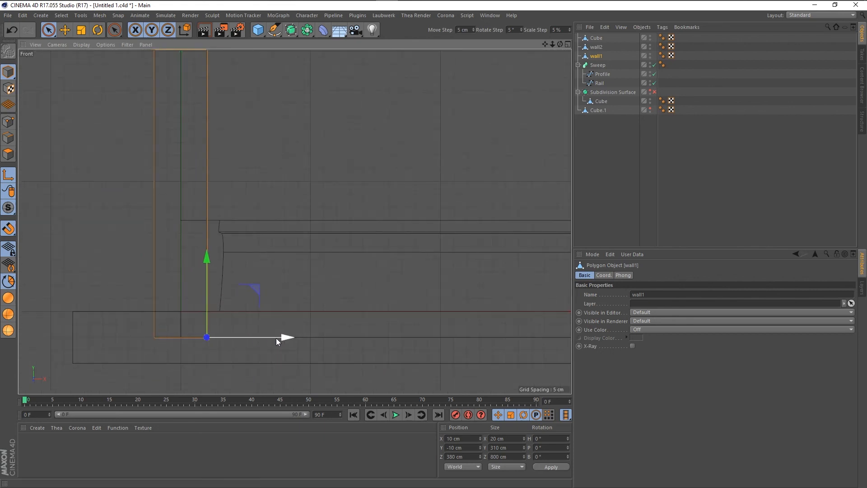
# Try snapping wall1 to X 0 cm by its relocated axis, and move it back to X 10 cm
pyautogui.moveTo(285, 340)
pyautogui.mouseDown()
pyautogui.moveTo(274, 346)
pyautogui.moveTo(286, 344)
pyautogui.mouseUp()
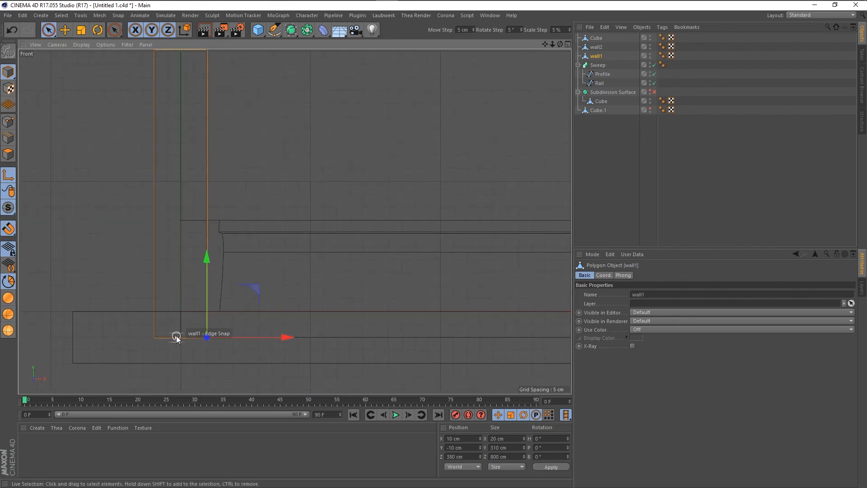
pyautogui.scroll(-3, 175, 336)
pyautogui.scroll(-8, 174, 339)
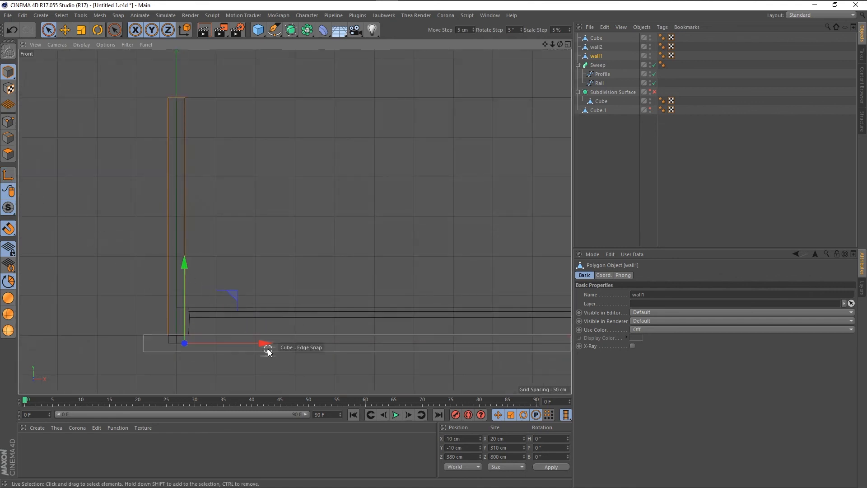
pyautogui.moveTo(263, 343); pyautogui.dragTo(260, 343)
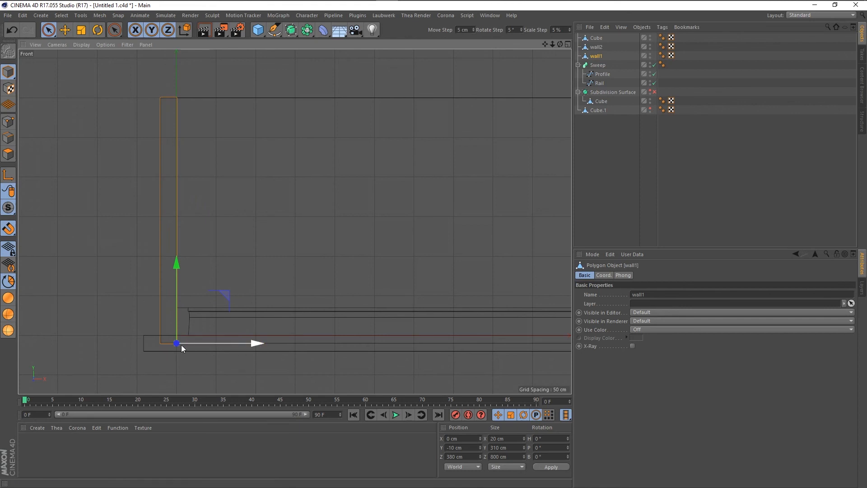
pyautogui.scroll(-3, 90, 337)
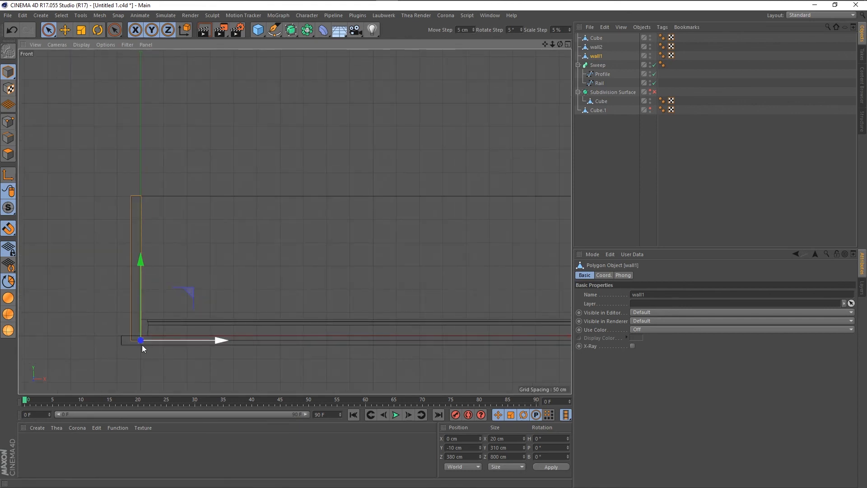
pyautogui.scroll(5, 138, 348)
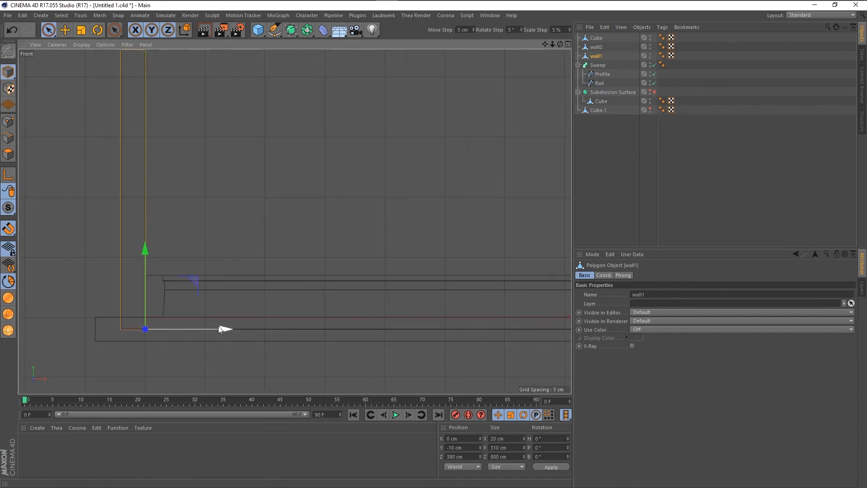
pyautogui.moveTo(224, 327); pyautogui.dragTo(235, 332)
pyautogui.scroll(-5, 176, 368)
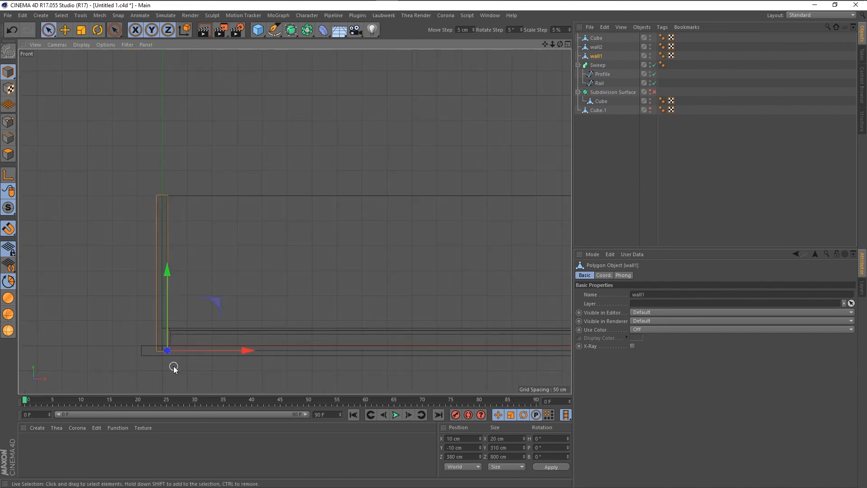
# Show all four viewports and examine wall1 and the room corner in perspective, leaving nothing selected
pyautogui.click(81, 158)
pyautogui.scroll(-2, 96, 151)
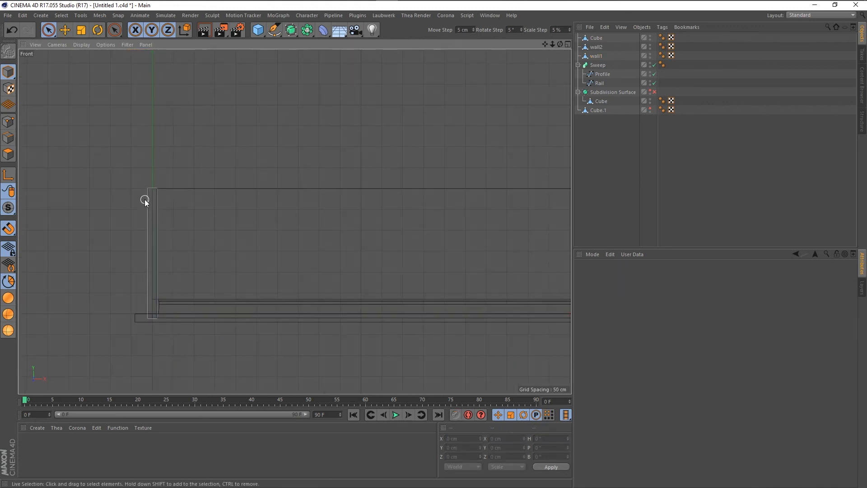
pyautogui.scroll(-3, 105, 289)
pyautogui.scroll(-1, 103, 275)
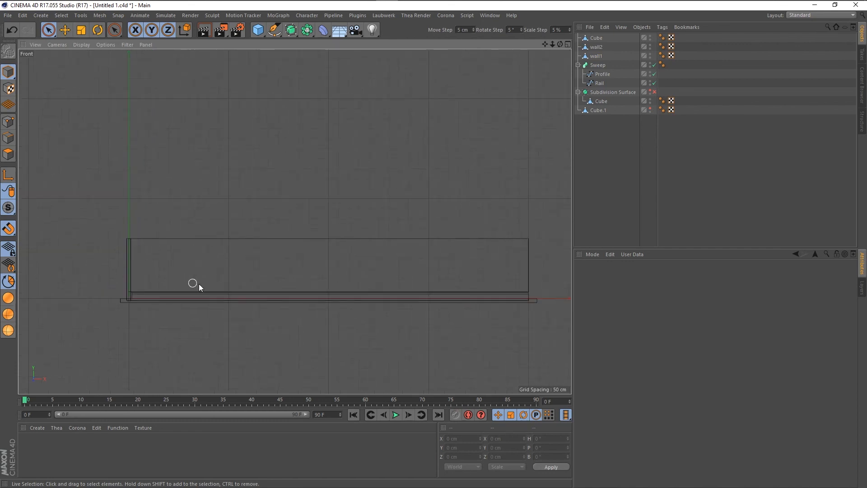
pyautogui.middleClick(344, 278)
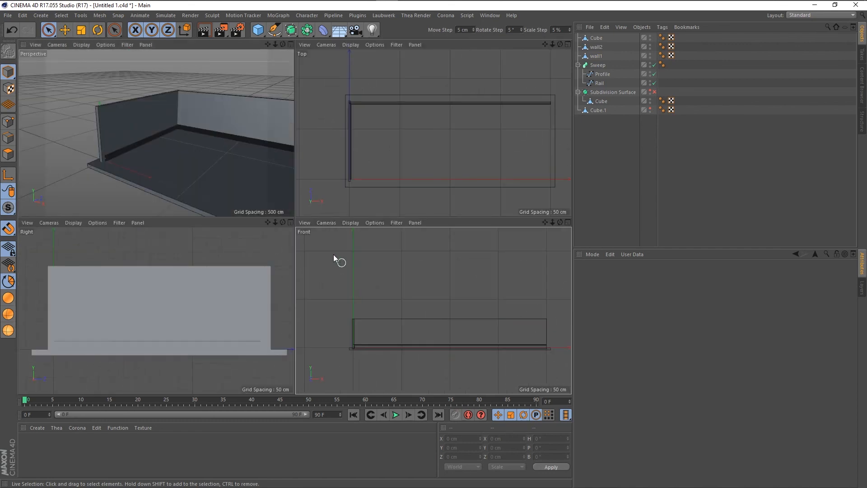
pyautogui.scroll(4, 128, 116)
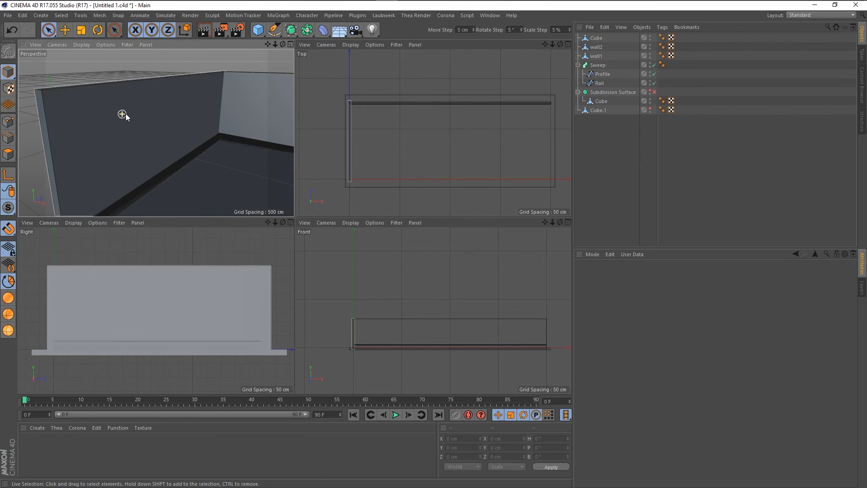
pyautogui.keyDown('alt'); pyautogui.moveTo(188, 88); pyautogui.dragTo(161, 113); pyautogui.keyUp('alt')
pyautogui.click(180, 79)
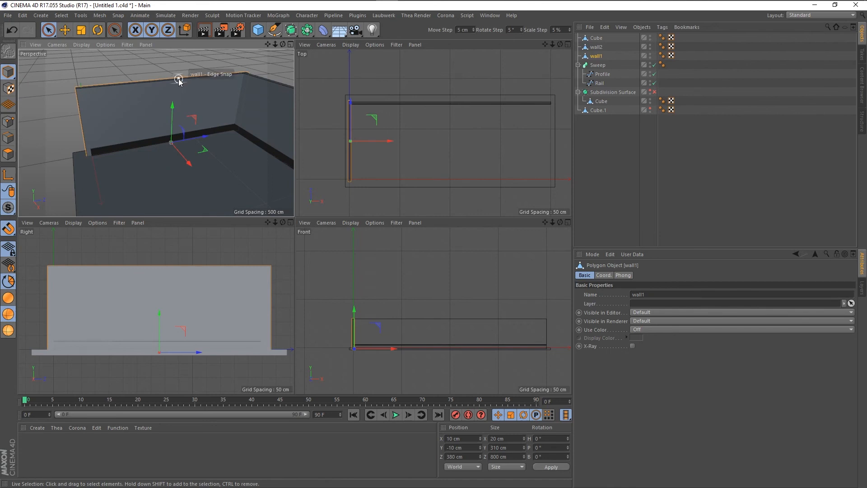
pyautogui.scroll(1, 178, 79)
pyautogui.click(139, 65)
pyautogui.scroll(-1, 151, 151)
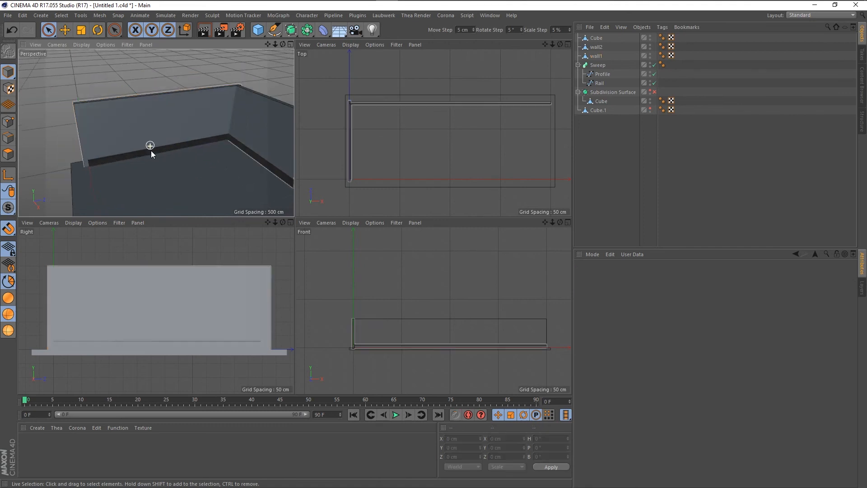
# Add a cube, snap it to wall1's midpoint at Z 380 cm and raise it to Y 165 cm
pyautogui.click(258, 30)
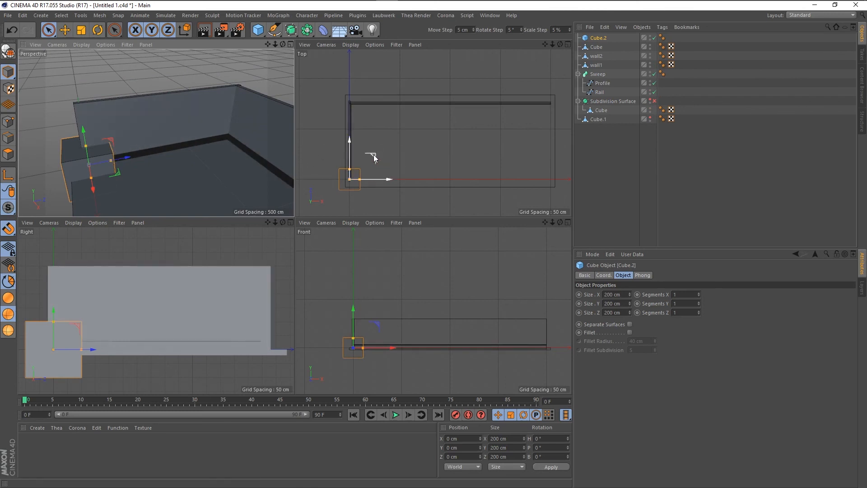
pyautogui.moveTo(353, 158); pyautogui.dragTo(347, 108)
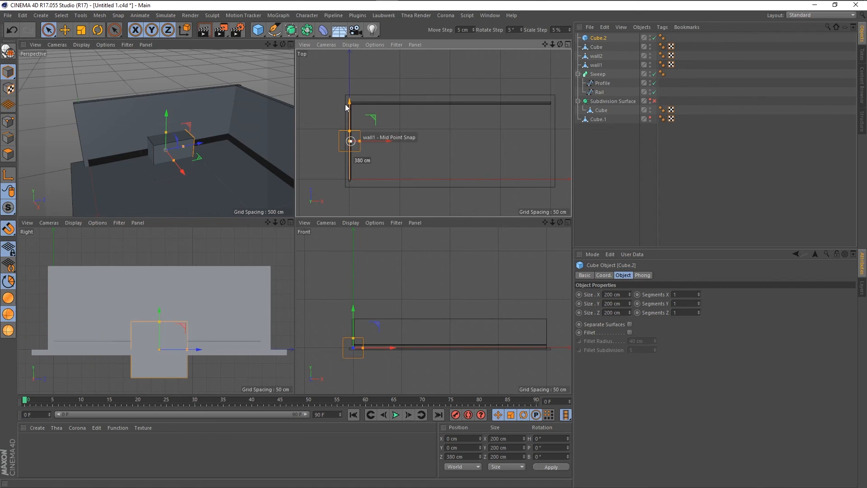
pyautogui.moveTo(346, 107); pyautogui.dragTo(346, 108)
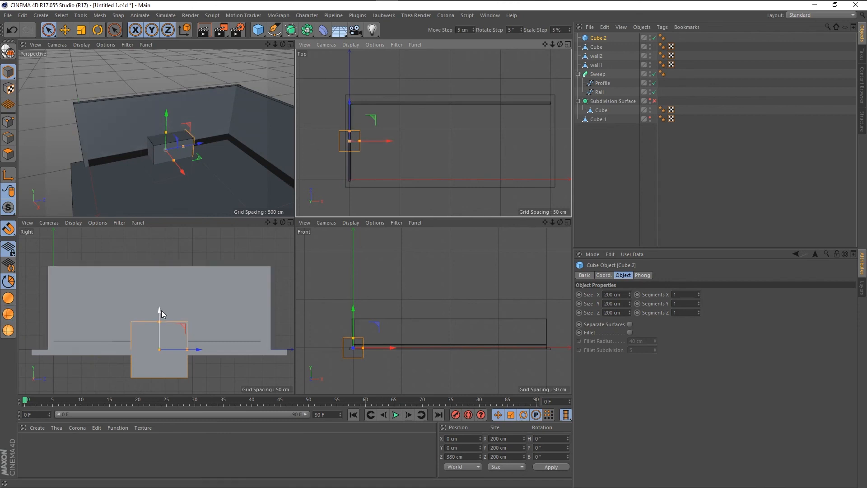
pyautogui.moveTo(161, 310); pyautogui.dragTo(156, 281)
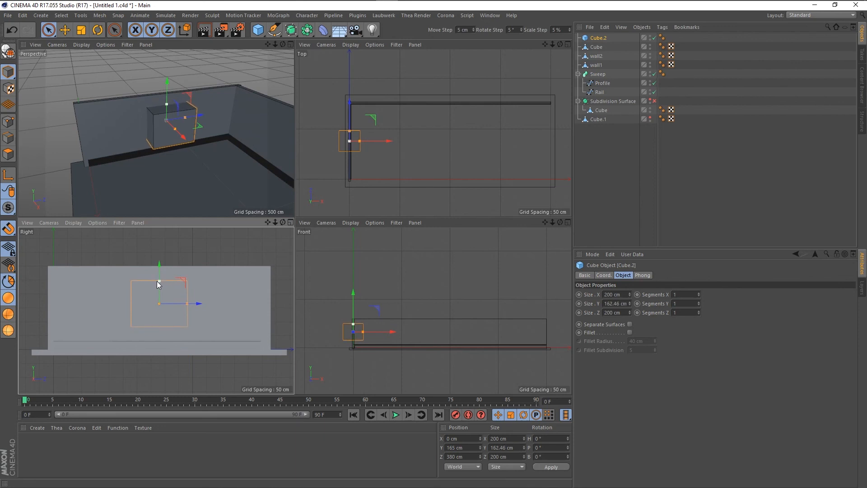
# Set the new cube's Y size and Z size to 120 cm each
pyautogui.doubleClick(626, 303)
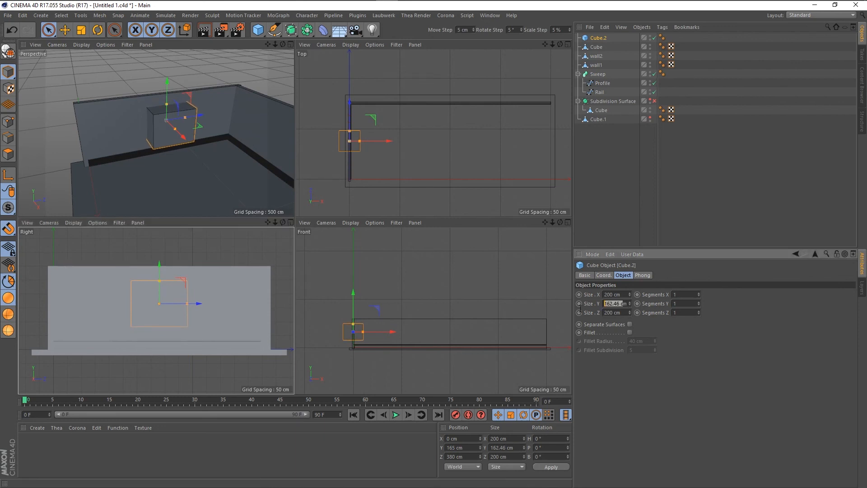
pyautogui.write('120m')
pyautogui.press('Return')
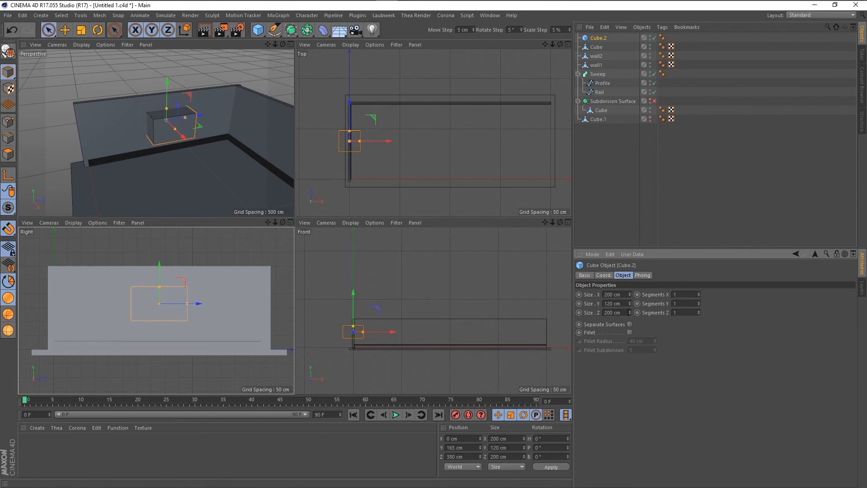
pyautogui.moveTo(625, 303); pyautogui.dragTo(602, 309)
pyautogui.press('Tab')
pyautogui.write('120')
pyautogui.press('Return')
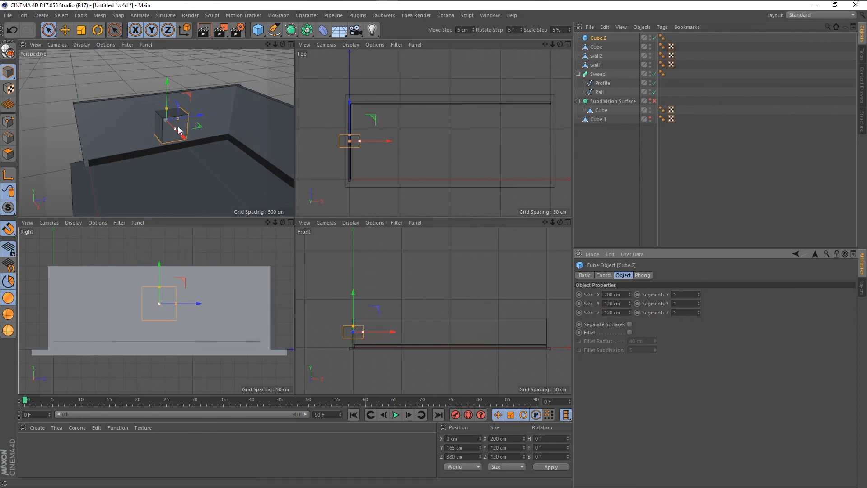
# Adjust the new cube's height on wall1, settling it at Y 185 cm
pyautogui.scroll(5, 167, 130)
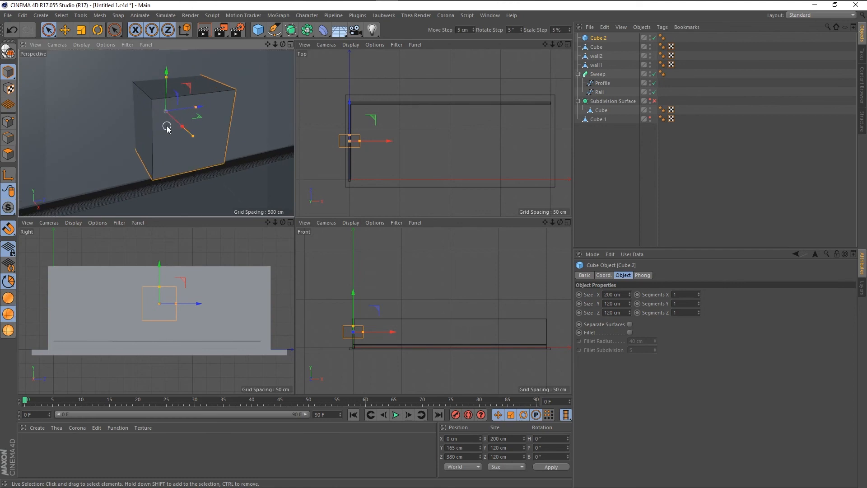
pyautogui.scroll(-6, 168, 135)
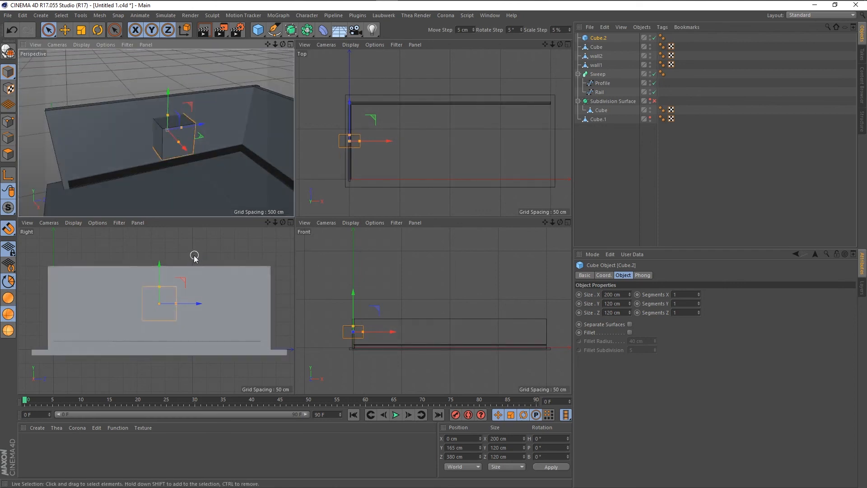
pyautogui.moveTo(162, 262); pyautogui.dragTo(165, 255)
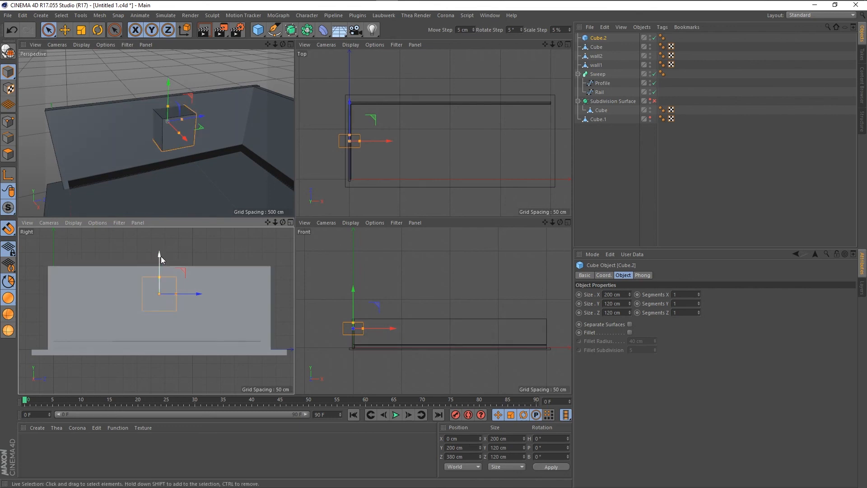
pyautogui.moveTo(158, 252); pyautogui.dragTo(157, 256)
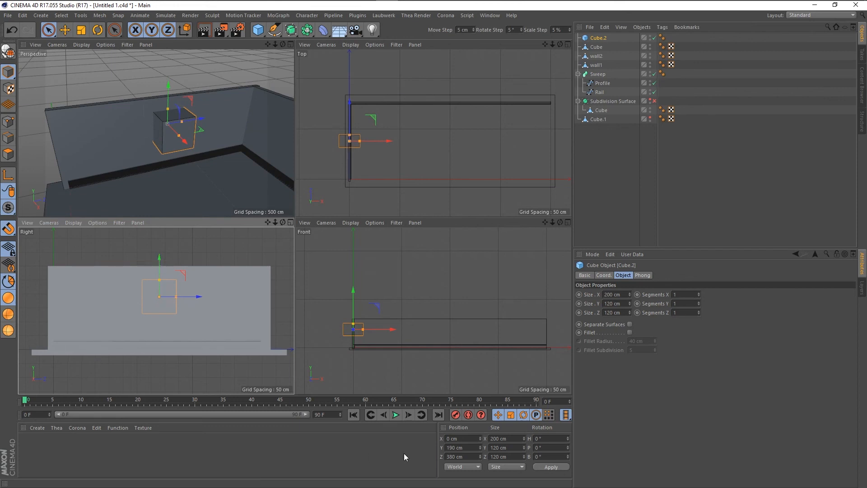
pyautogui.click(471, 448)
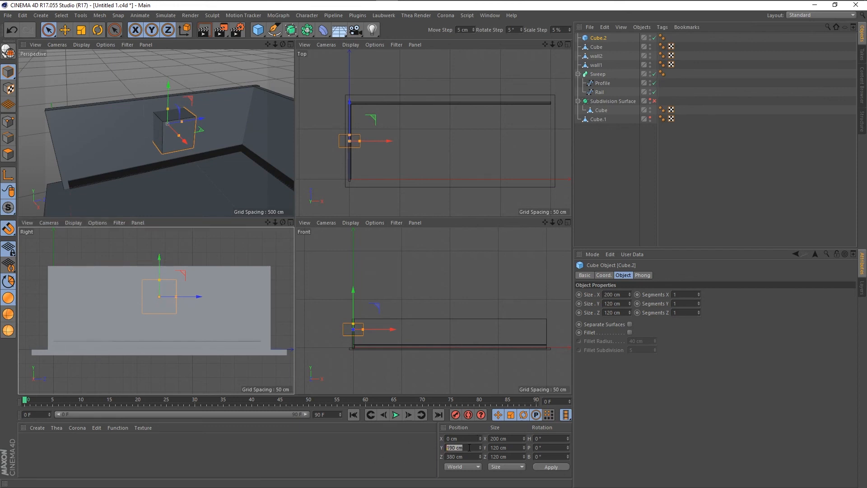
pyautogui.moveTo(159, 257)
pyautogui.mouseDown()
pyautogui.moveTo(163, 272)
pyautogui.moveTo(170, 260)
pyautogui.moveTo(169, 307)
pyautogui.moveTo(169, 243)
pyautogui.moveTo(167, 265)
pyautogui.moveTo(167, 257)
pyautogui.mouseUp()
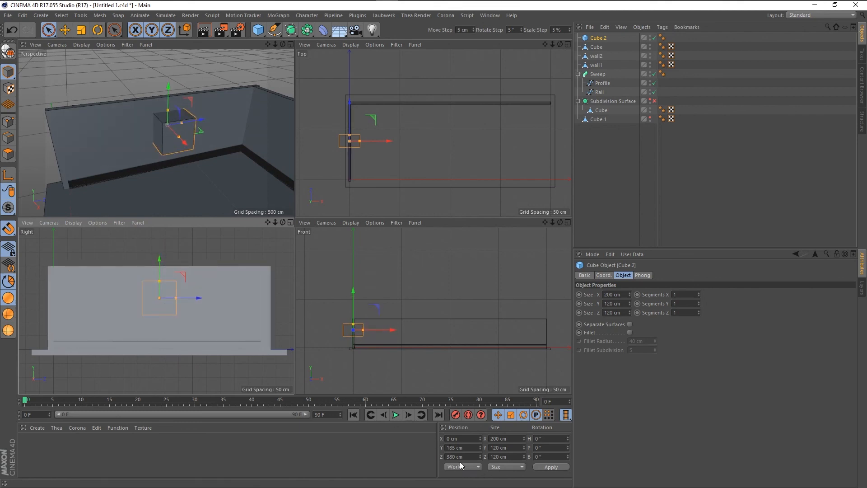
pyautogui.click(470, 447)
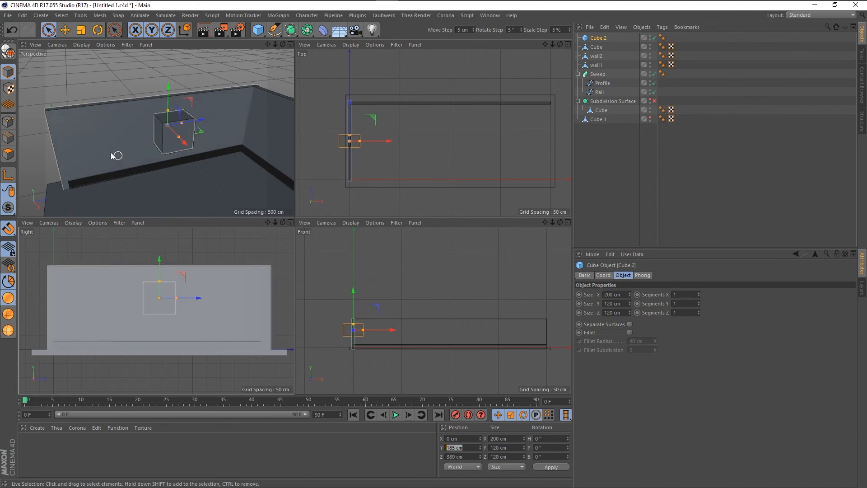
# Make the new cube editable and move only its axis down to its bottom edge at Y 125 cm
pyautogui.click(8, 52)
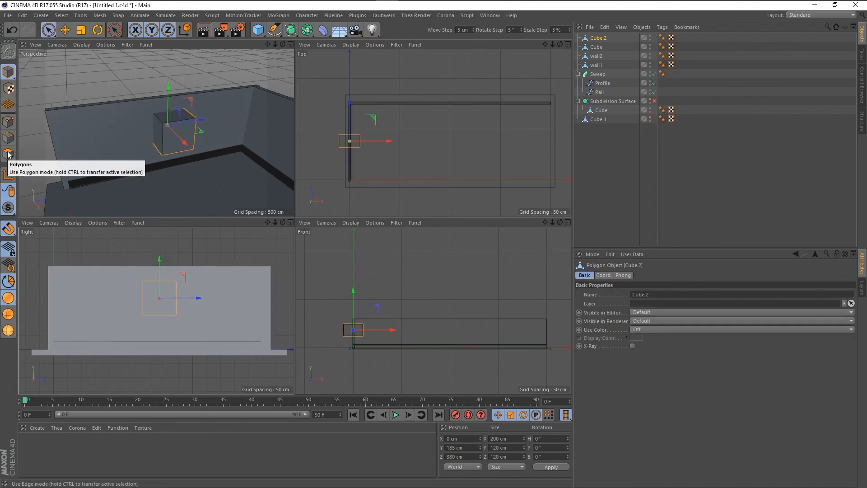
pyautogui.click(8, 175)
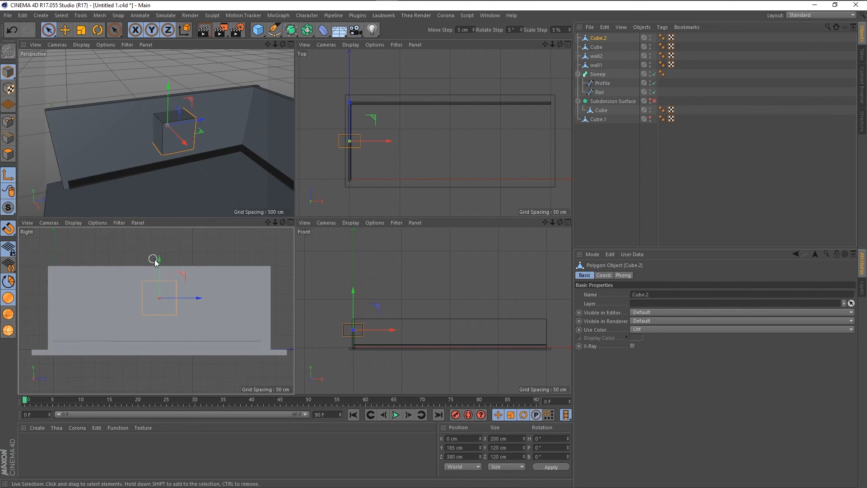
pyautogui.moveTo(159, 261); pyautogui.dragTo(158, 277)
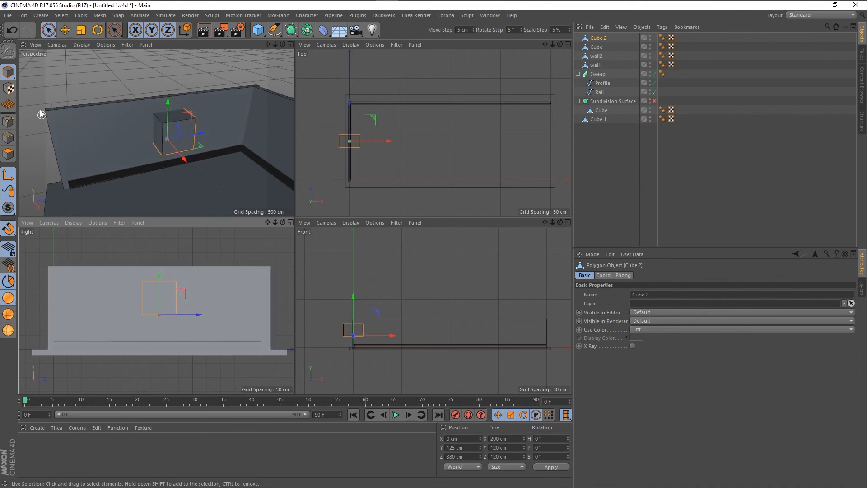
pyautogui.click(8, 175)
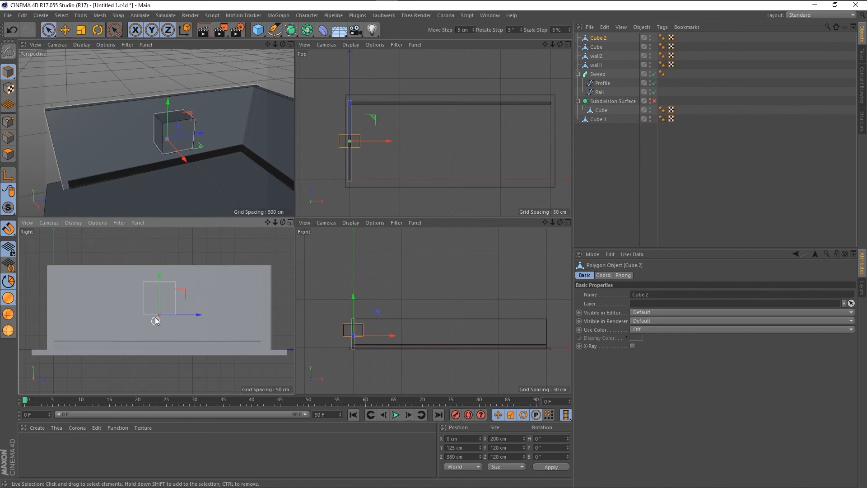
# Lower the window-sized cube on wall1 and set its Y position to 90 cm
pyautogui.moveTo(159, 277); pyautogui.dragTo(161, 283)
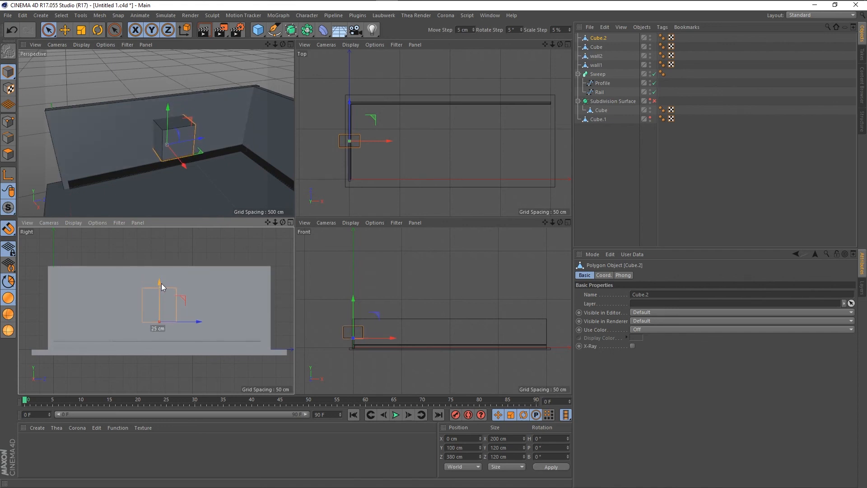
pyautogui.click(468, 448)
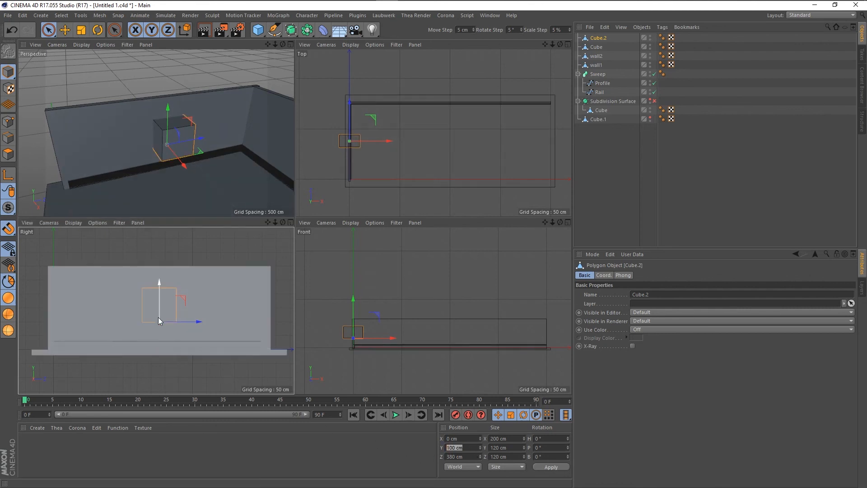
pyautogui.click(160, 196)
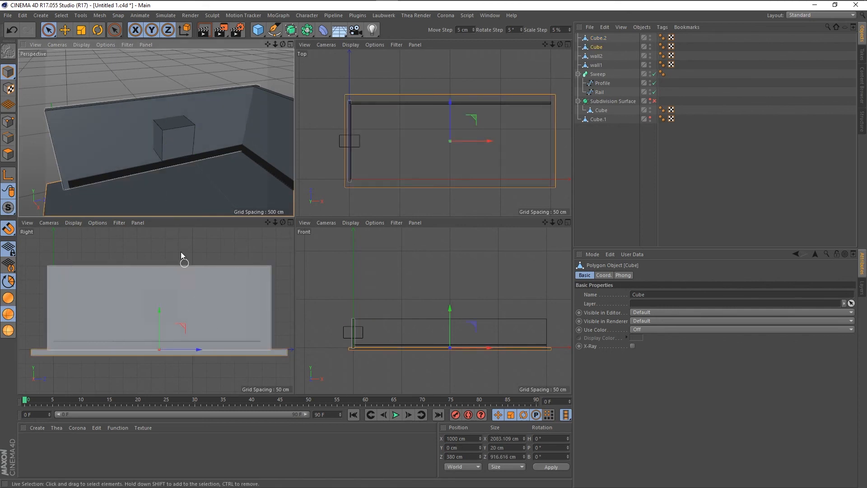
pyautogui.click(183, 139)
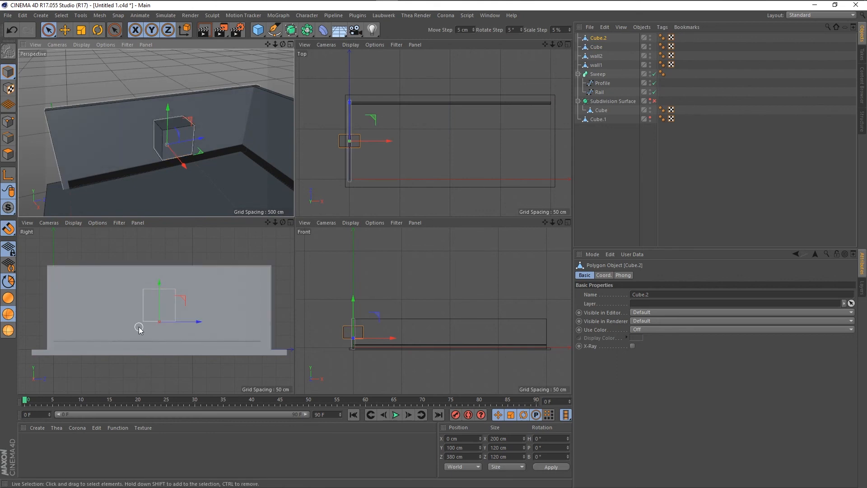
pyautogui.click(460, 447)
pyautogui.write('90')
pyautogui.press('Return')
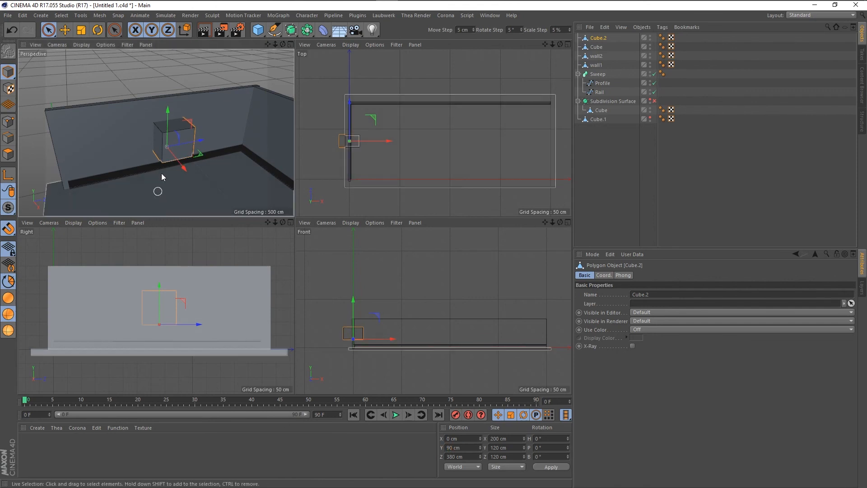
# Rename the window-sized cube Cube.2 as WindowHOLE
pyautogui.doubleClick(599, 39)
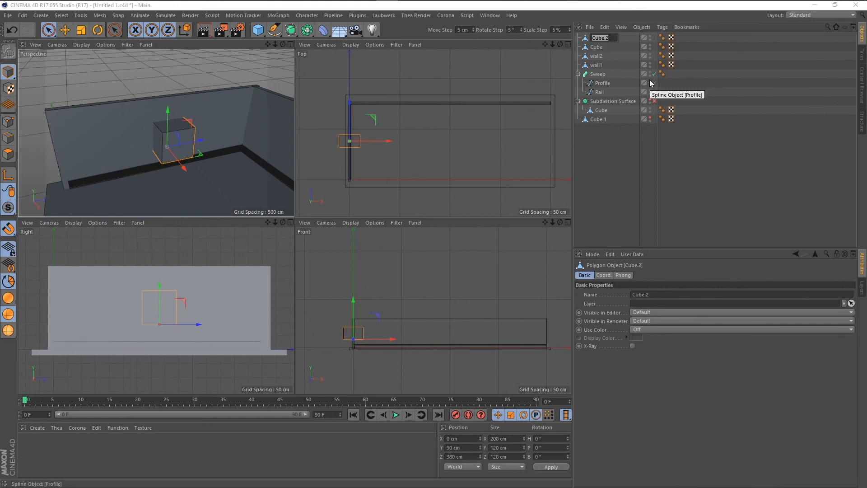
pyautogui.write('E')
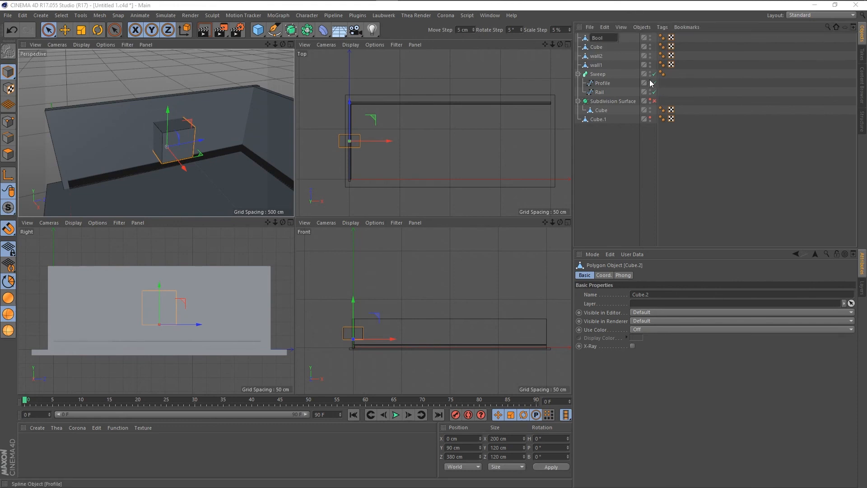
pyautogui.press('Home')
pyautogui.write('Windo')
pyautogui.hotkey('shift', 'End')
pyautogui.write('HOLE')
pyautogui.press('Return')
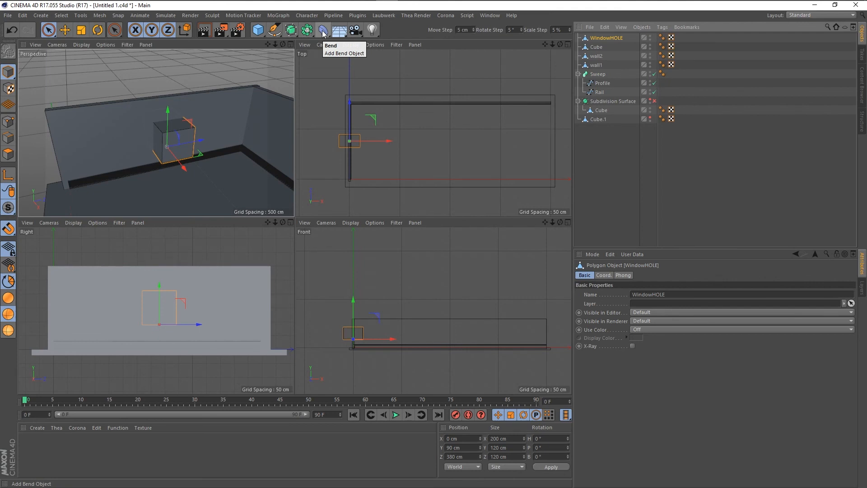
# Add a Boole object as the direct parent of WindowHOLE
pyautogui.click(291, 31)
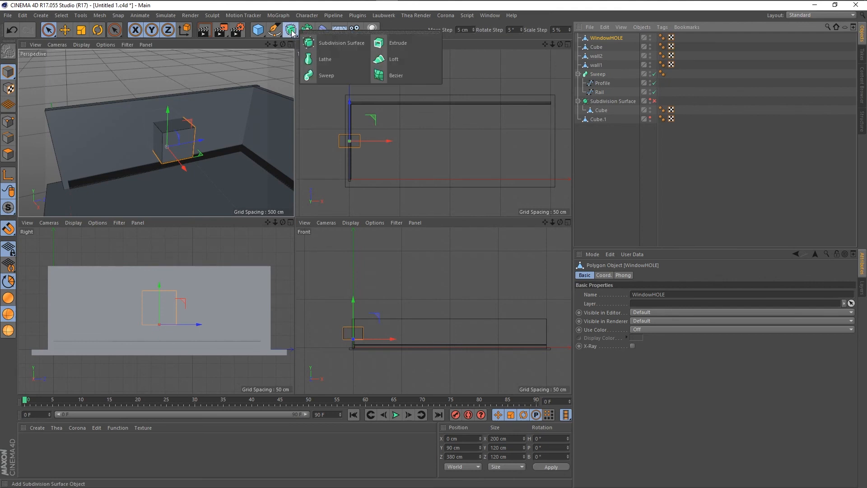
pyautogui.click(307, 30)
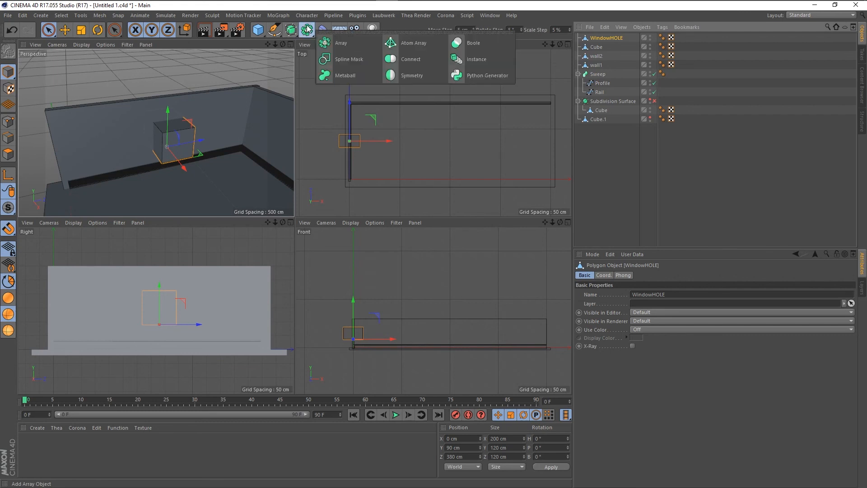
pyautogui.click(456, 45)
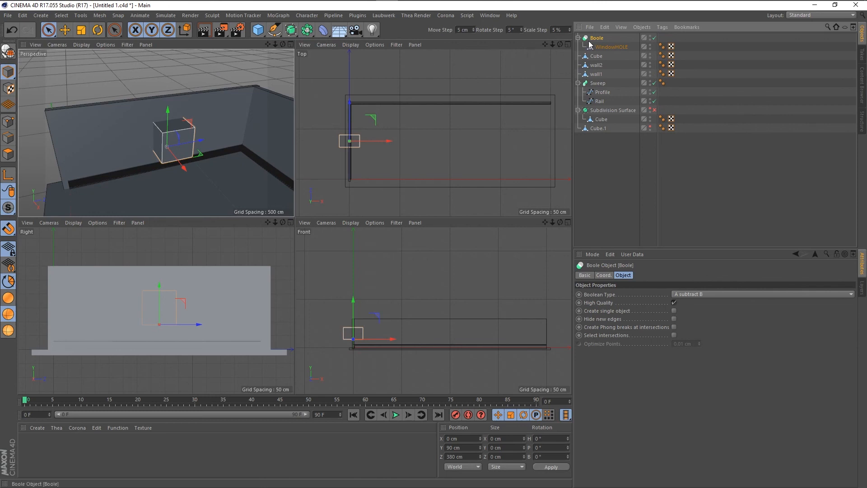
pyautogui.click(602, 48)
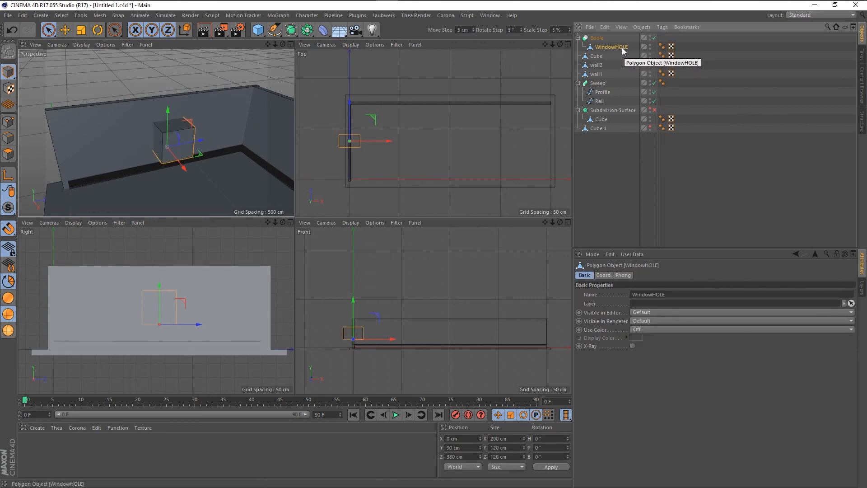
# Undo the Boole that was added around WindowHOLE and clear the selection
pyautogui.click(199, 71)
pyautogui.hotkey('ctrl', 'z')
pyautogui.hotkey('ctrl', 'z')
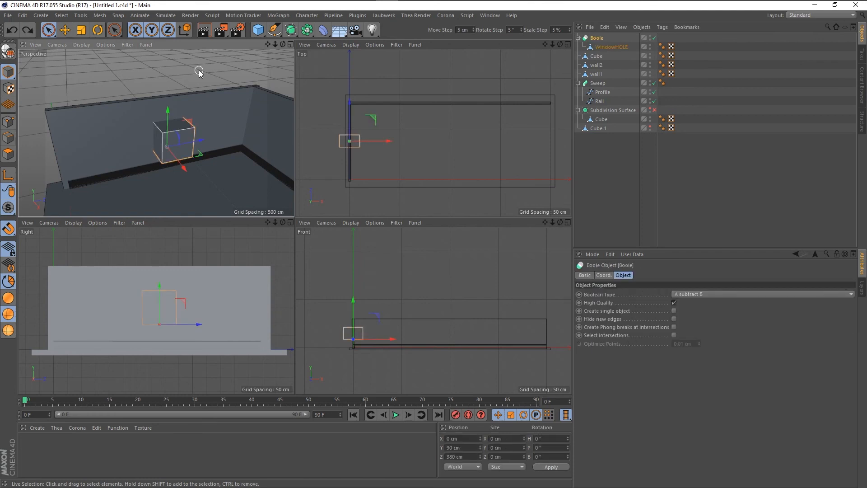
pyautogui.hotkey('ctrl', 'z')
pyautogui.click(199, 71)
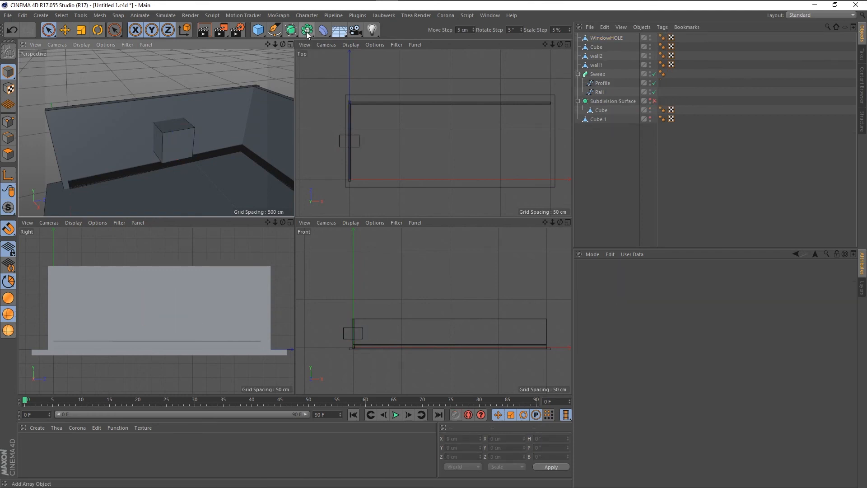
# Add a standalone Boole at the world origin, nest WindowHOLE under it, and compare the axis positions of parent and child
pyautogui.click(295, 33)
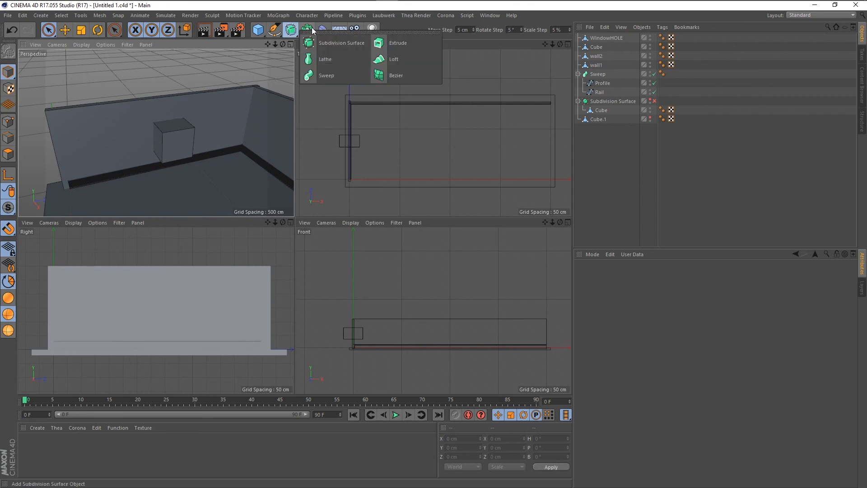
pyautogui.click(307, 30)
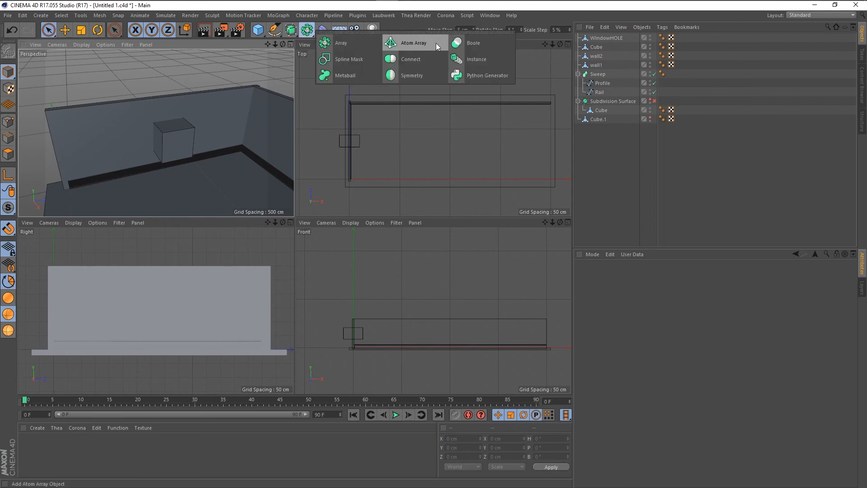
pyautogui.click(471, 43)
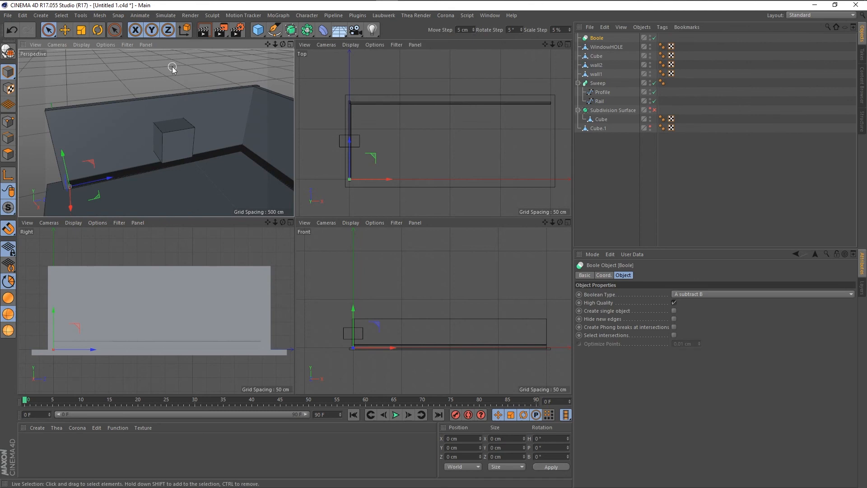
pyautogui.scroll(-3, 175, 69)
pyautogui.keyDown('alt'); pyautogui.moveTo(88, 118); pyautogui.dragTo(203, 143); pyautogui.keyUp('alt')
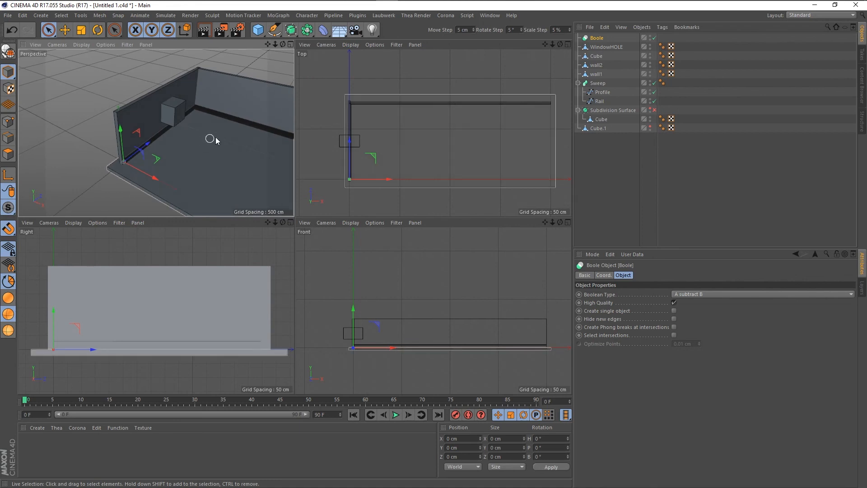
pyautogui.click(603, 48)
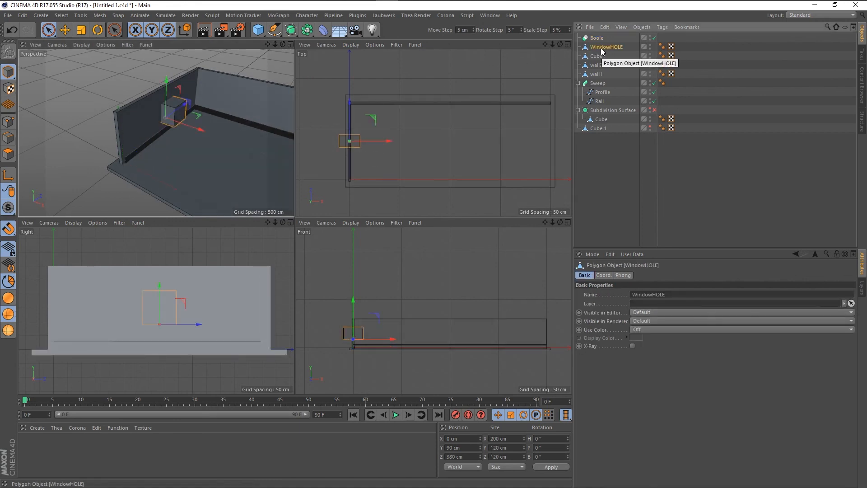
pyautogui.moveTo(602, 51); pyautogui.dragTo(598, 40)
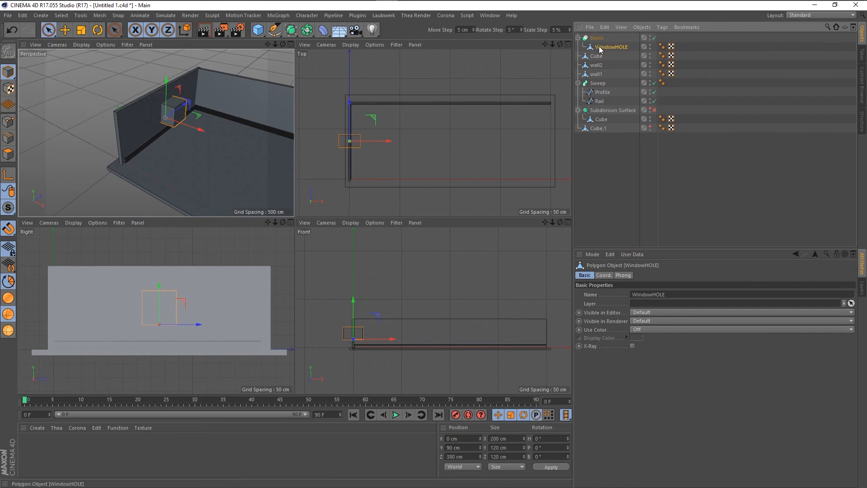
pyautogui.click(593, 38)
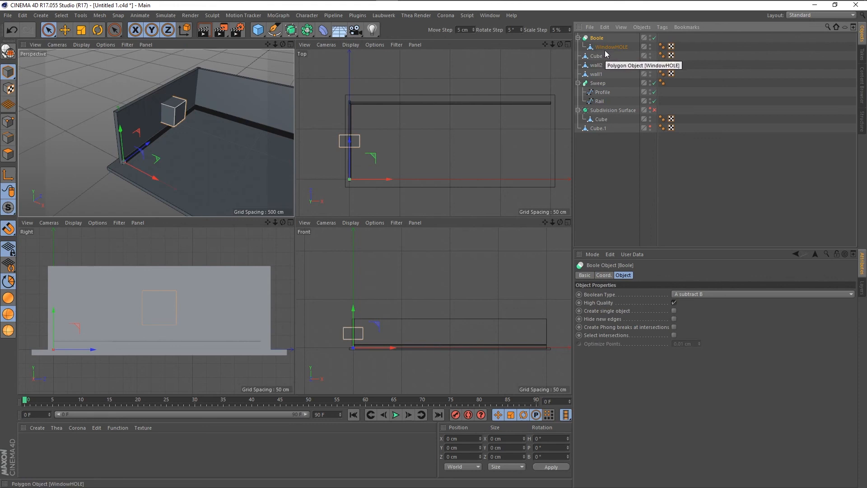
pyautogui.click(605, 49)
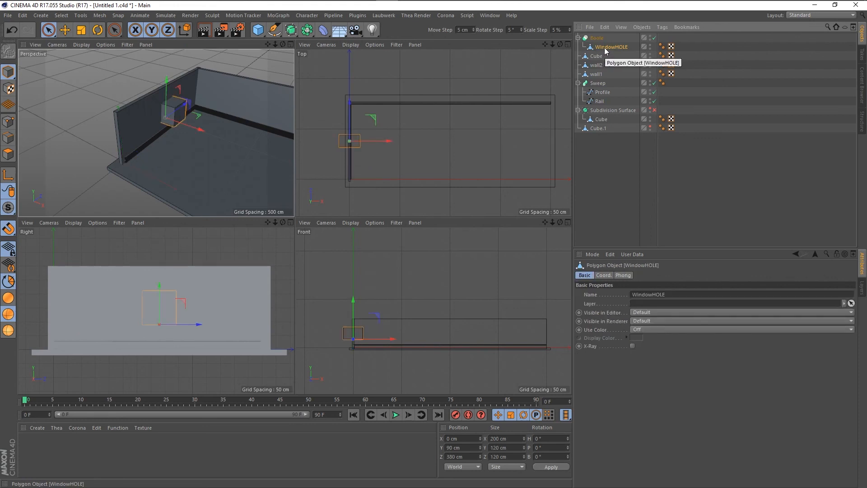
pyautogui.click(596, 38)
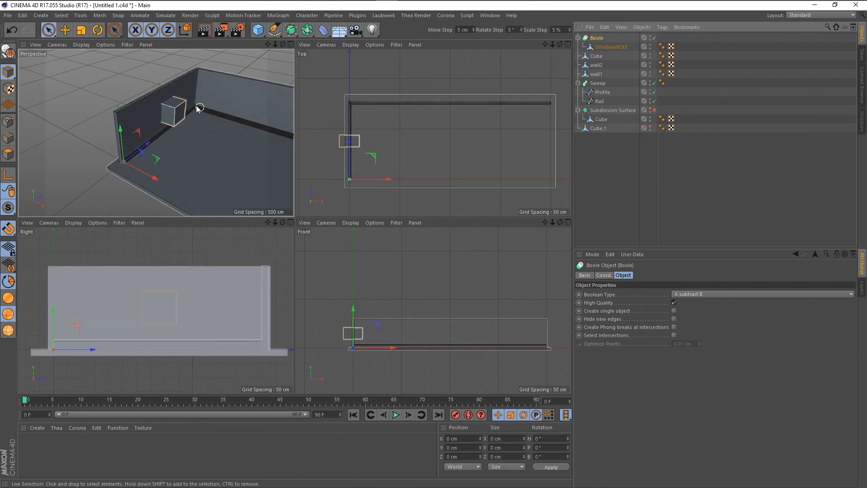
pyautogui.click(602, 48)
# Undo the nesting of WindowHOLE and the creation of the standalone Boole
pyautogui.hotkey('ctrl', 'z')
pyautogui.hotkey('ctrl', 'z')
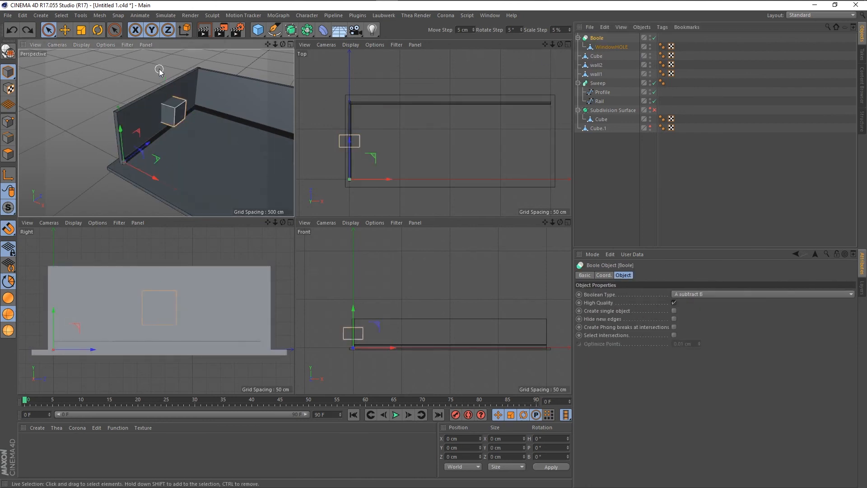
pyautogui.hotkey('ctrl', 'z')
pyautogui.hotkey('ctrl', 'z')
pyautogui.hotkey('ctrl', 'z')
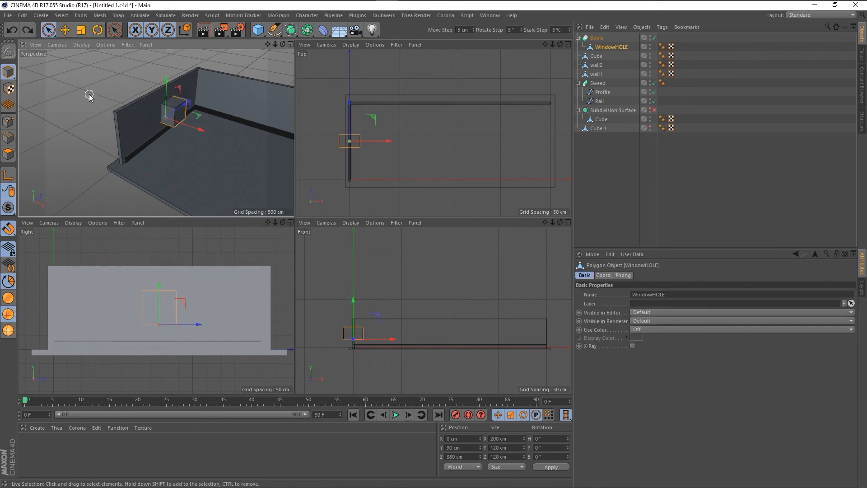
pyautogui.hotkey('ctrl', 'z')
pyautogui.hotkey('ctrl', 'z')
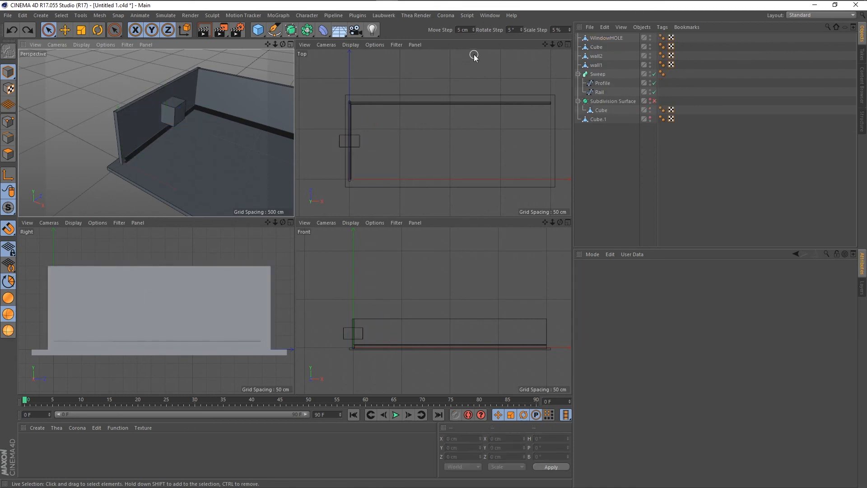
# Try a Boole created directly as the parent of WindowHOLE at the same axis position, and undo it
pyautogui.click(606, 38)
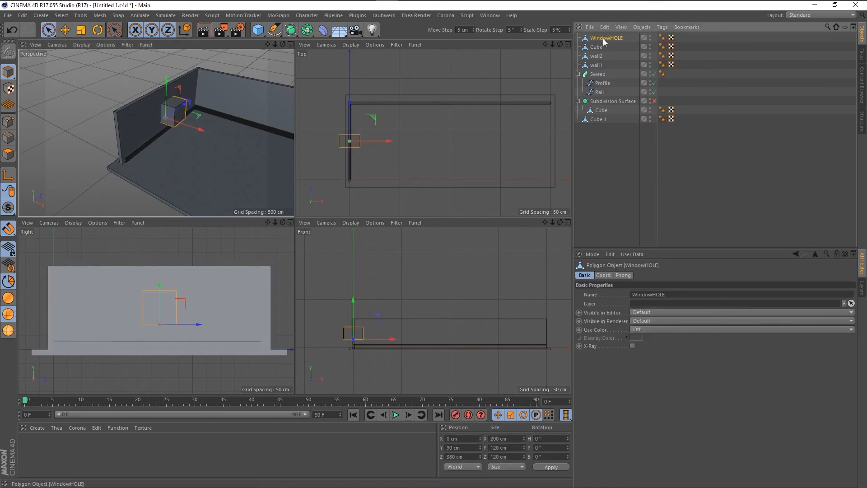
pyautogui.click(307, 32)
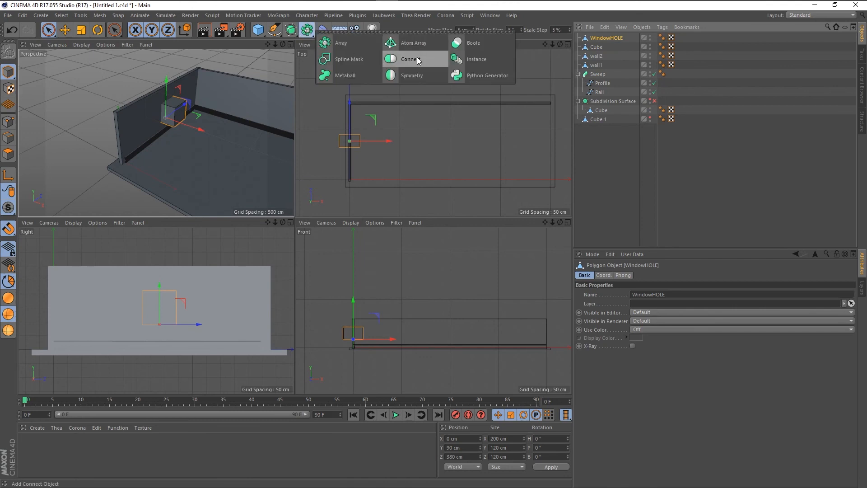
pyautogui.keyDown('alt'); pyautogui.click(470, 43); pyautogui.keyUp('alt')
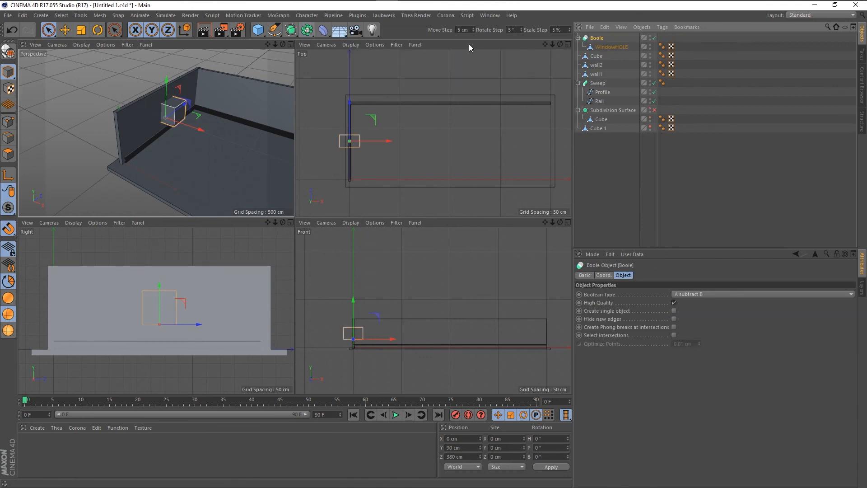
pyautogui.click(604, 47)
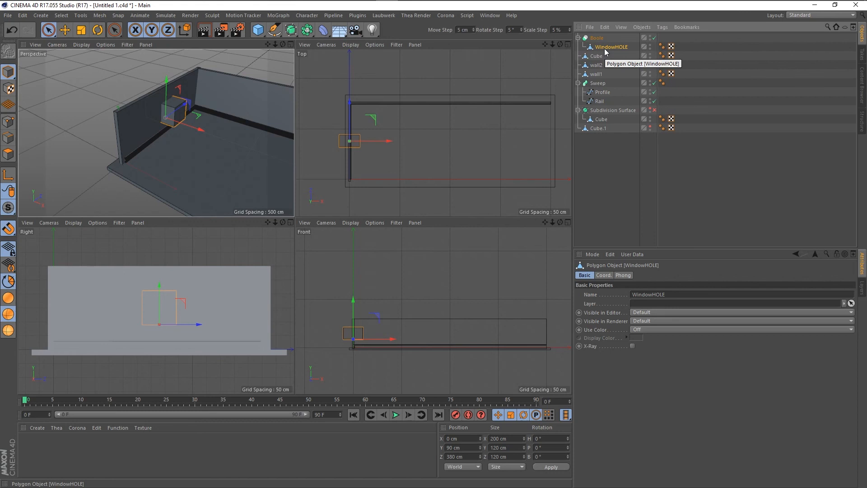
pyautogui.hotkey('ctrl', 'z')
pyautogui.hotkey('ctrl', 'z')
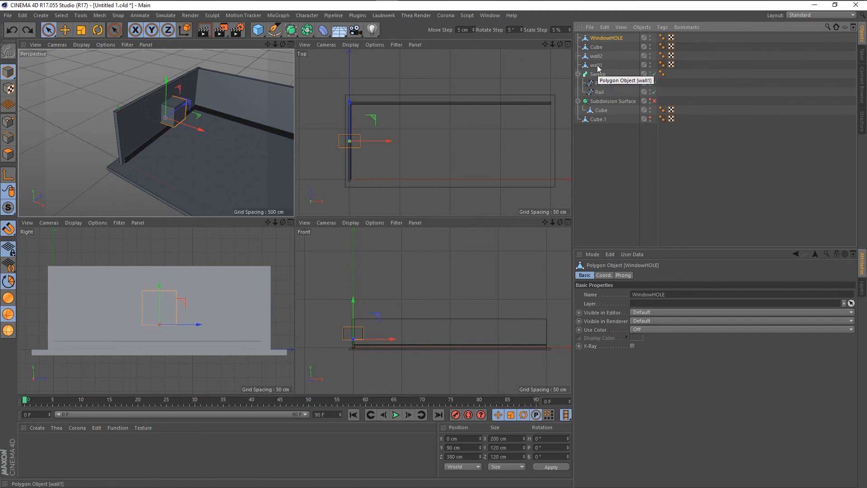
# Add a Boole as the parent of wall1 and move WindowHOLE into it as a child
pyautogui.click(596, 65)
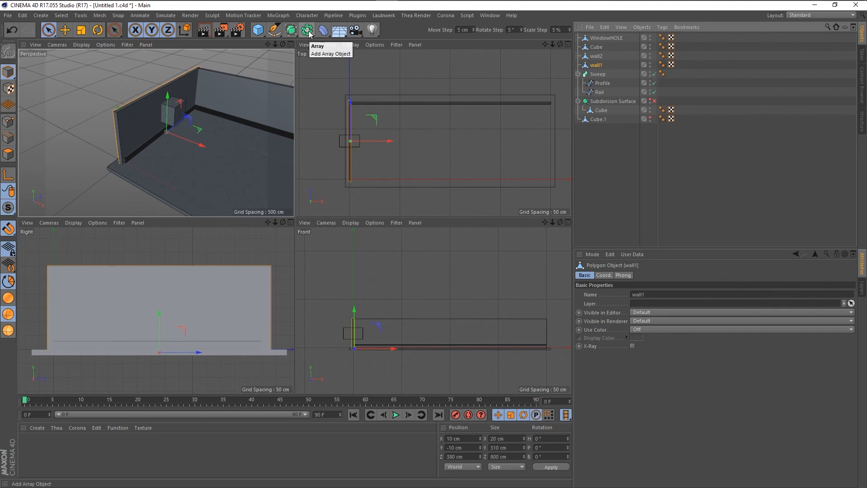
pyautogui.keyDown('alt'); pyautogui.moveTo(309, 34); pyautogui.dragTo(459, 39); pyautogui.keyUp('alt')
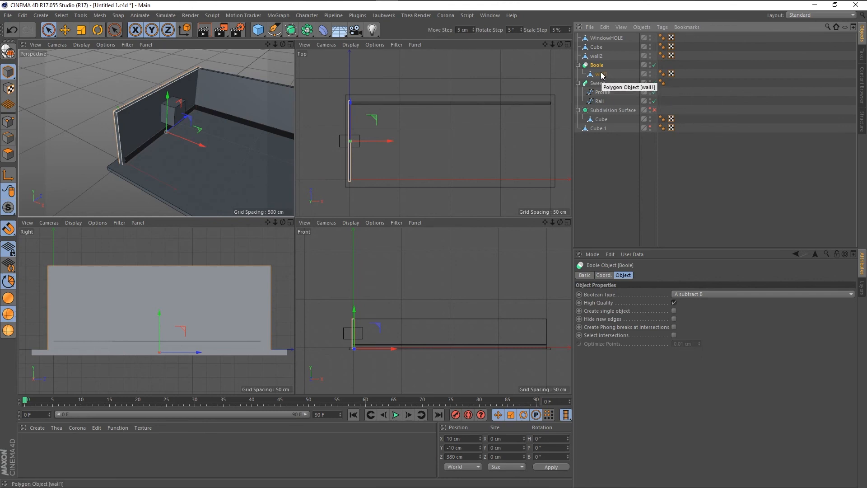
pyautogui.click(601, 39)
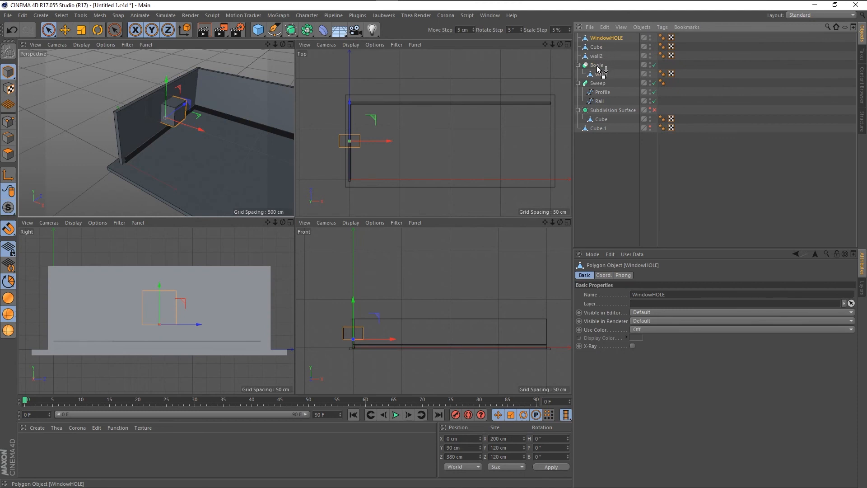
pyautogui.moveTo(597, 69); pyautogui.dragTo(597, 67)
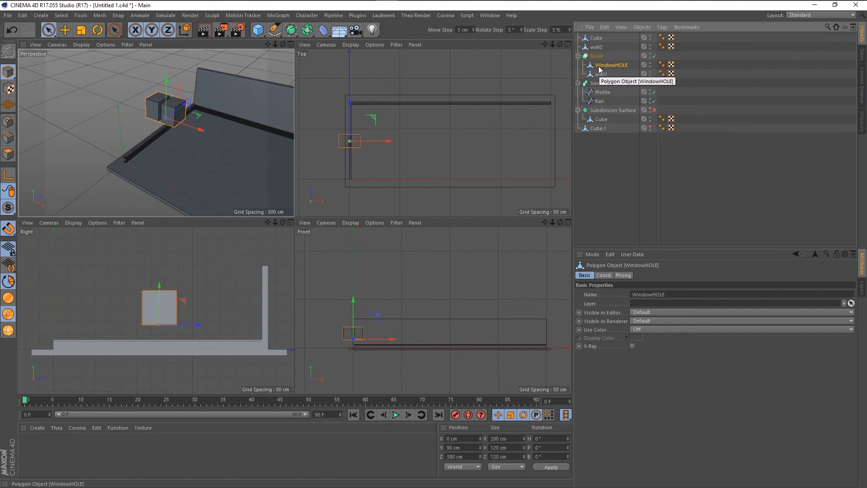
# Place wall1 above WindowHOLE inside the Boole so the hole is subtracted from the wall, and inspect the window opening
pyautogui.click(600, 75)
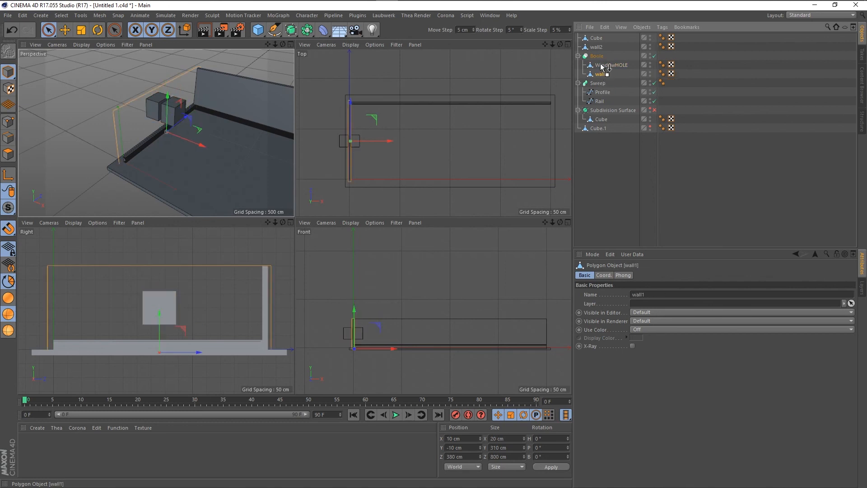
pyautogui.moveTo(605, 66); pyautogui.dragTo(600, 62)
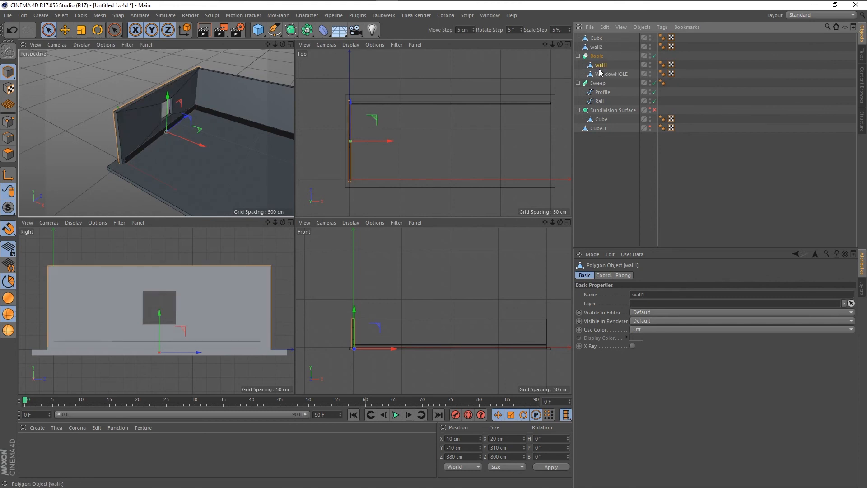
pyautogui.click(600, 74)
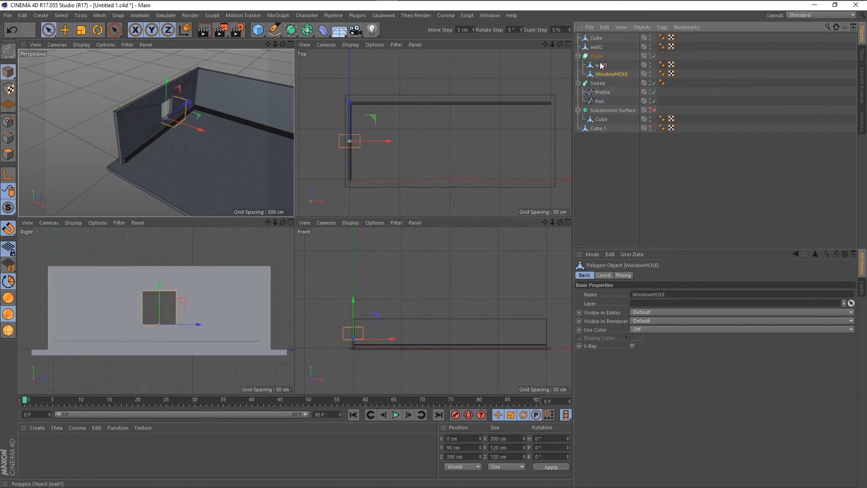
pyautogui.click(601, 66)
pyautogui.click(169, 78)
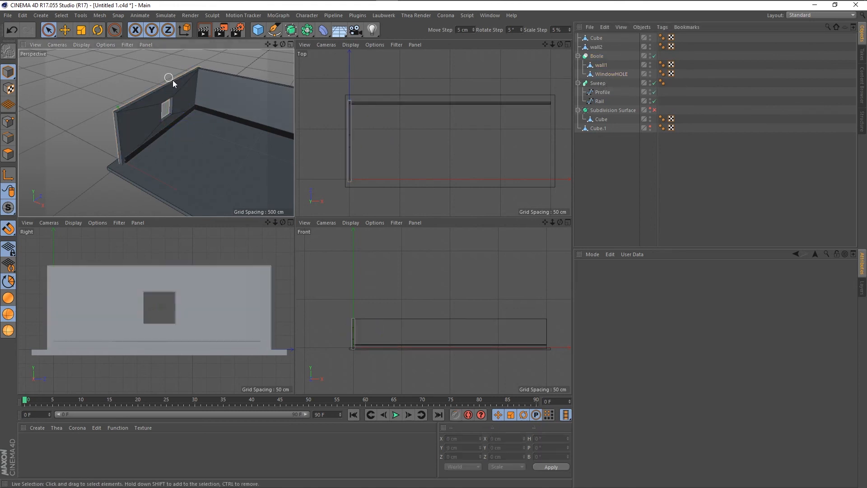
pyautogui.scroll(6, 165, 109)
pyautogui.keyDown('alt'); pyautogui.moveTo(202, 124); pyautogui.dragTo(274, 125); pyautogui.keyUp('alt')
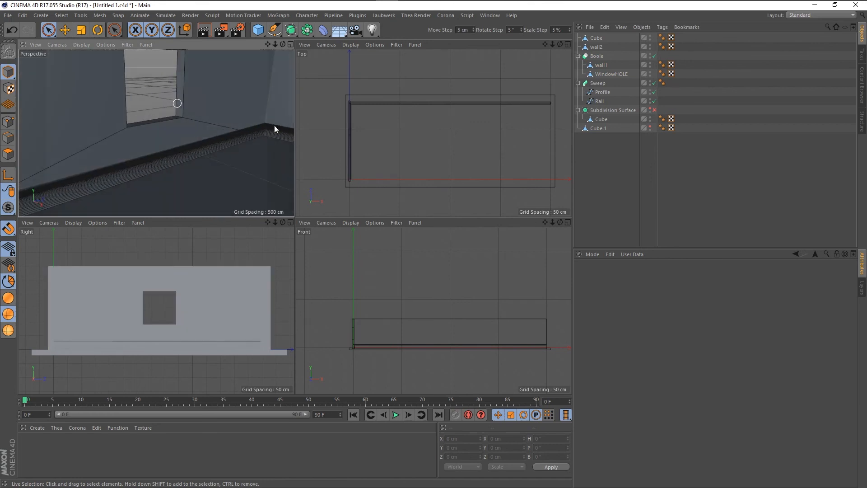
# Try the Boole's A without B, A intersect B and A union B types, and return it to A subtract B
pyautogui.click(597, 57)
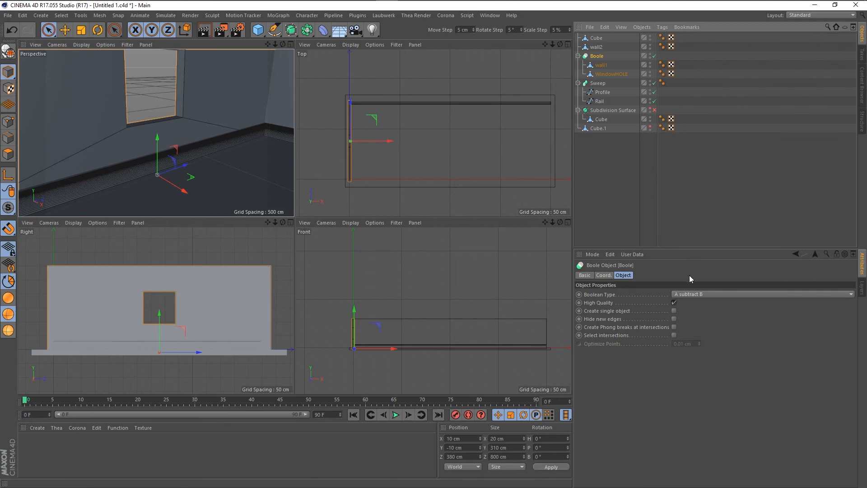
pyautogui.click(703, 294)
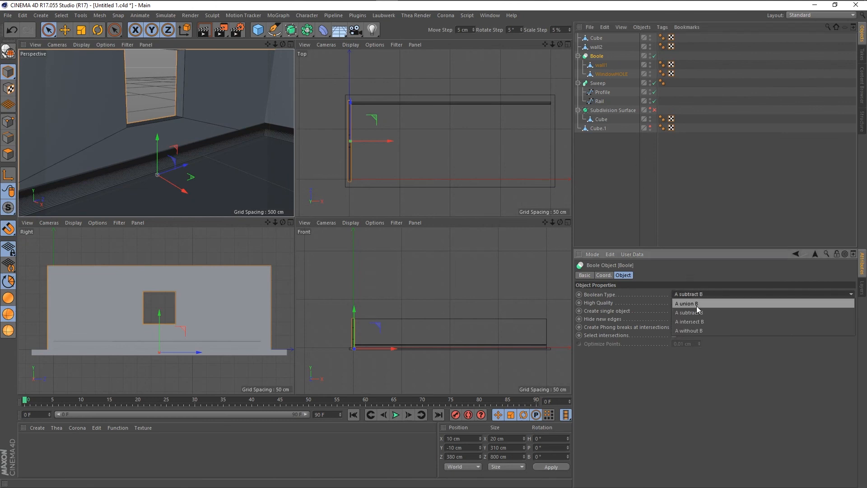
pyautogui.click(698, 331)
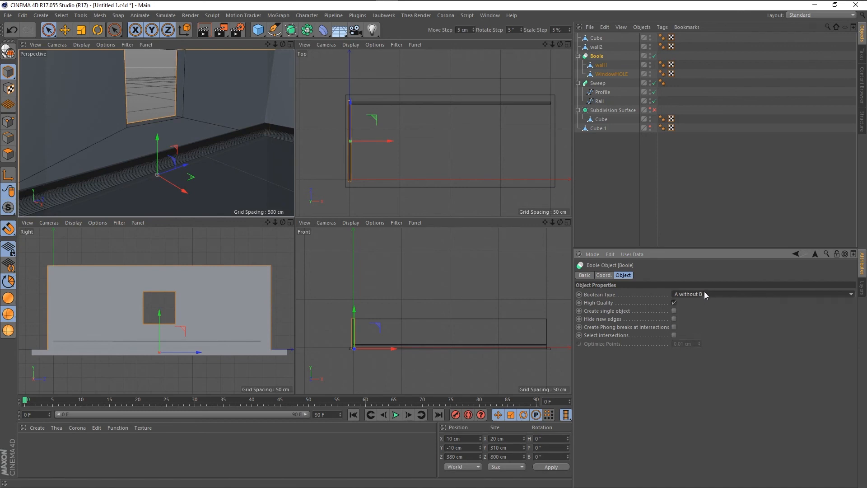
pyautogui.click(703, 292)
pyautogui.click(696, 321)
pyautogui.click(700, 293)
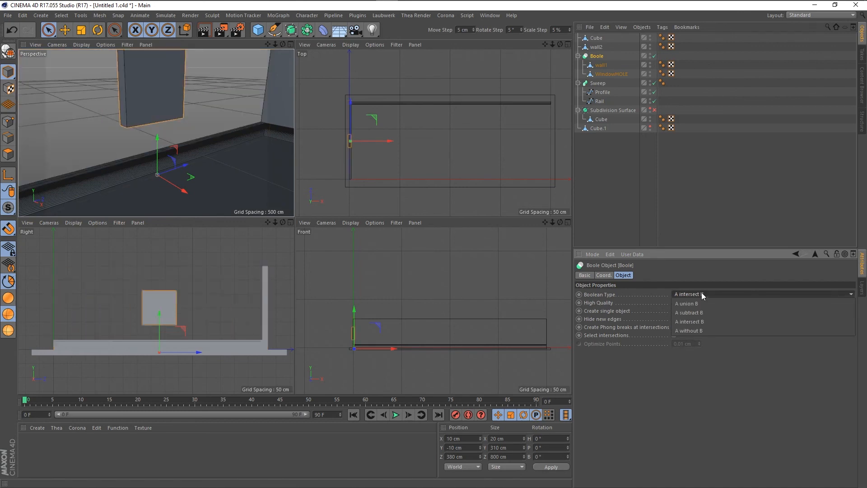
pyautogui.click(700, 311)
pyautogui.click(704, 294)
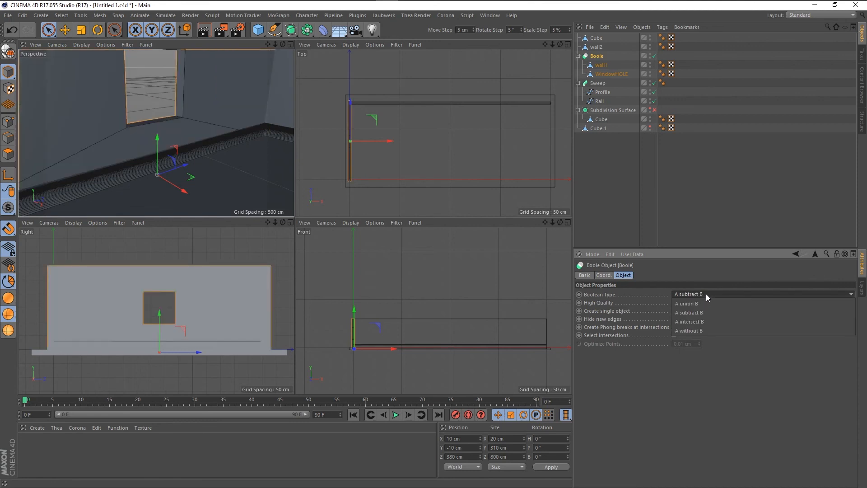
pyautogui.click(700, 304)
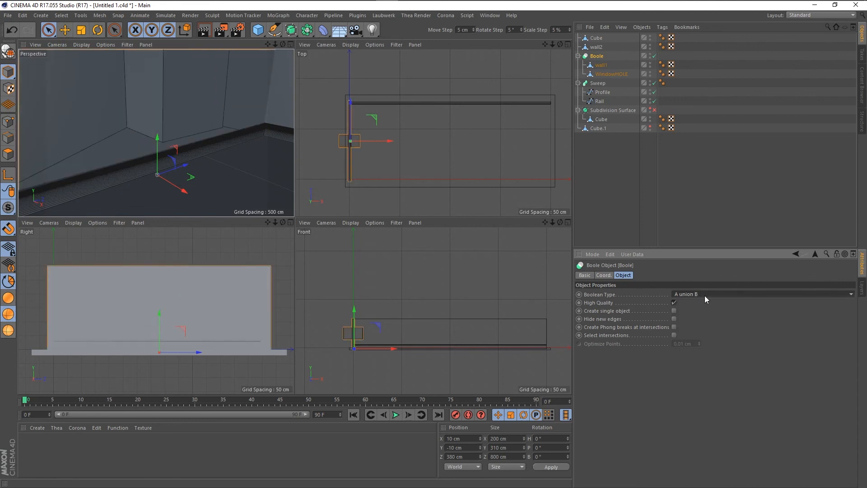
pyautogui.click(703, 293)
pyautogui.click(695, 313)
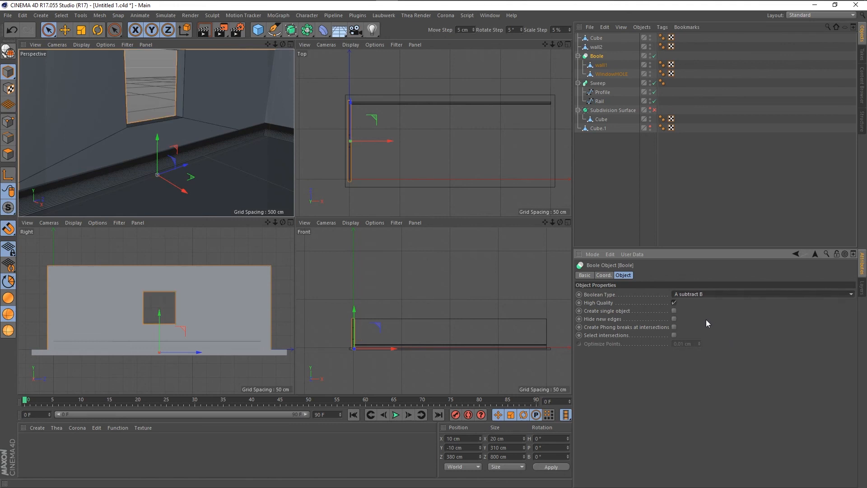
# Select WindowHOLE inside the Boole, try moving it in wall1, undo the move and deselect it
pyautogui.click(600, 64)
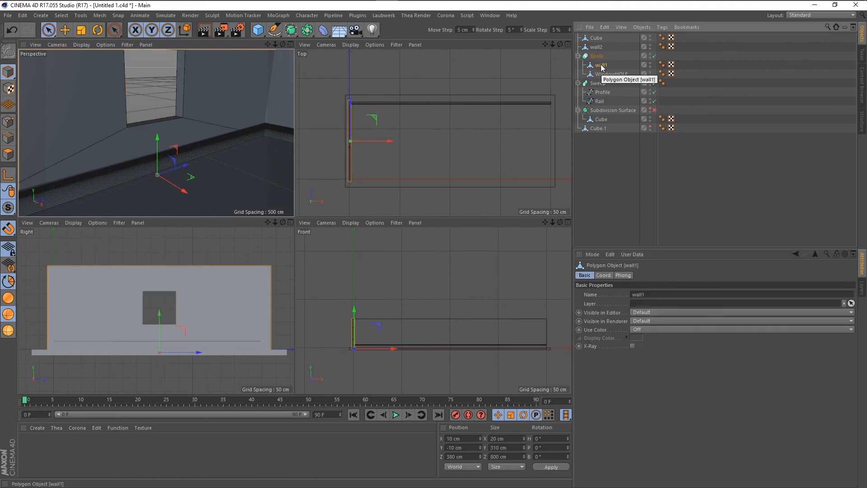
pyautogui.click(601, 75)
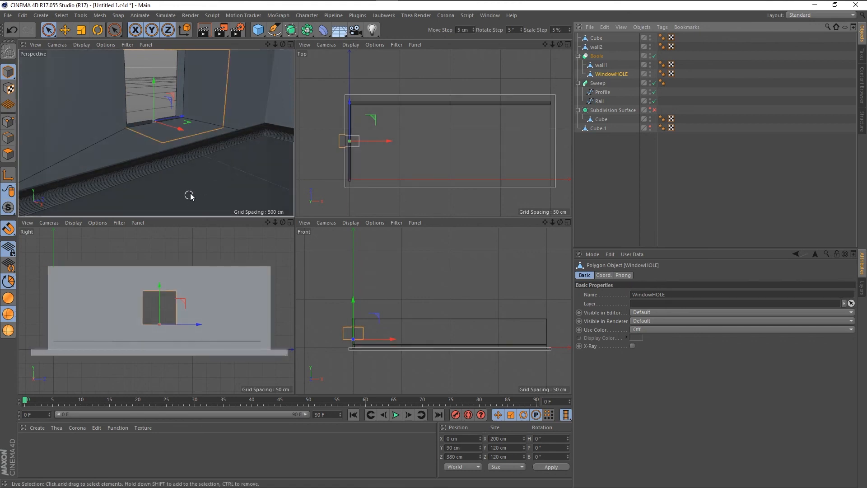
pyautogui.press('o')
pyautogui.scroll(-2, 190, 178)
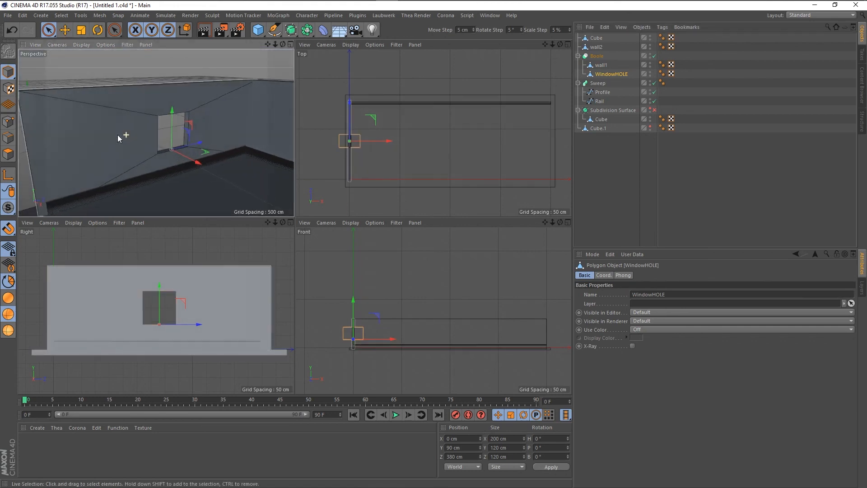
pyautogui.keyDown('alt'); pyautogui.moveTo(126, 134); pyautogui.dragTo(171, 137); pyautogui.keyUp('alt')
pyautogui.scroll(-3, 234, 70)
pyautogui.scroll(2, 171, 137)
pyautogui.scroll(6, 201, 120)
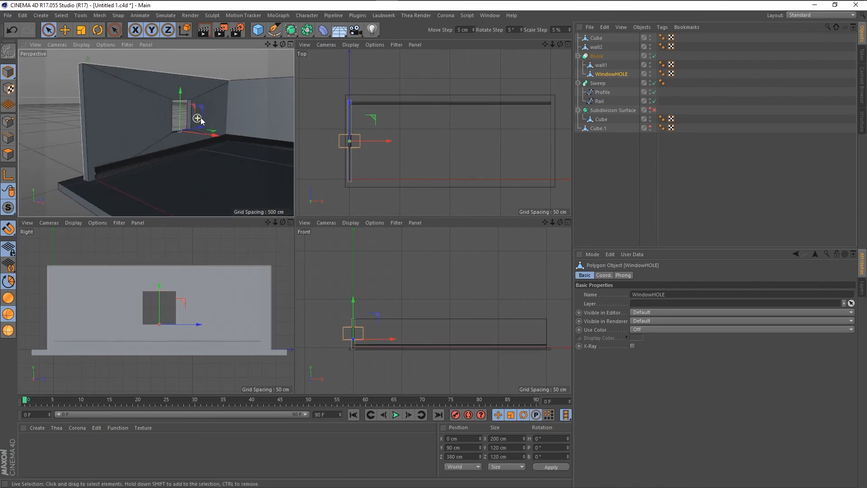
pyautogui.scroll(-6, 209, 149)
pyautogui.keyDown('alt'); pyautogui.moveTo(196, 138); pyautogui.dragTo(131, 146); pyautogui.keyUp('alt')
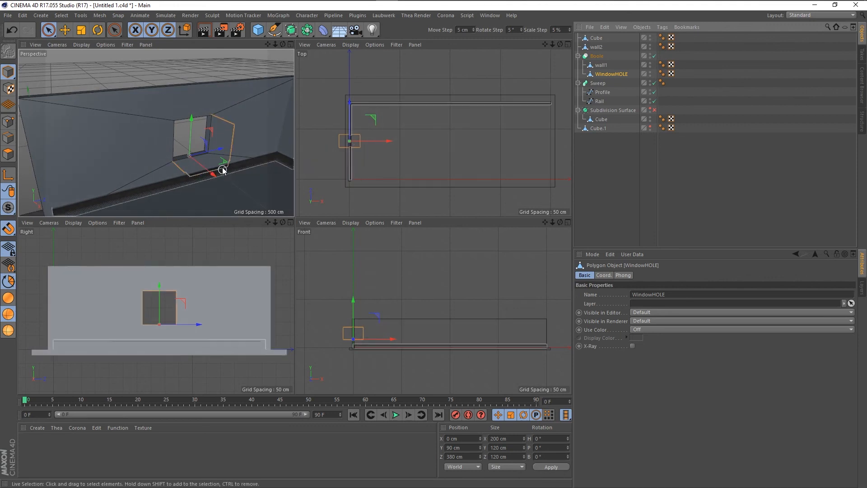
pyautogui.moveTo(222, 153); pyautogui.dragTo(195, 167)
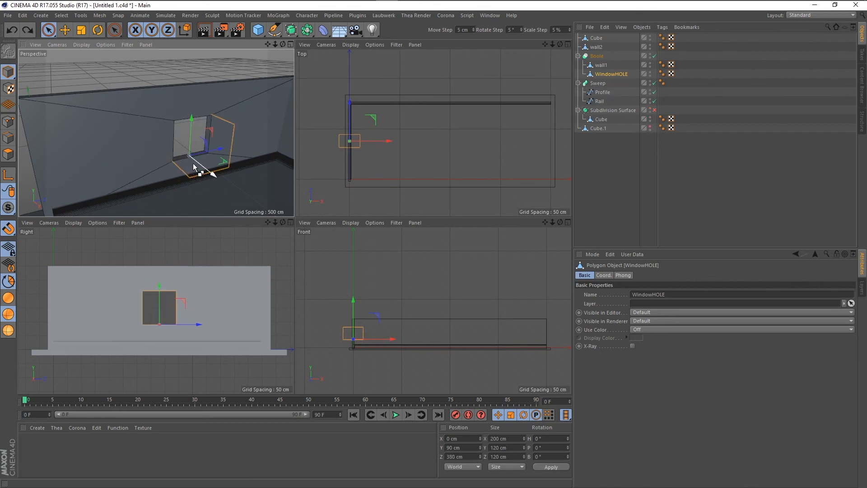
pyautogui.click(147, 61)
# Examine the window opening and the surrounding edges on wall1 from several angles and distances
pyautogui.scroll(-3, 161, 96)
pyautogui.keyDown('alt'); pyautogui.moveTo(174, 115); pyautogui.dragTo(123, 97); pyautogui.keyUp('alt')
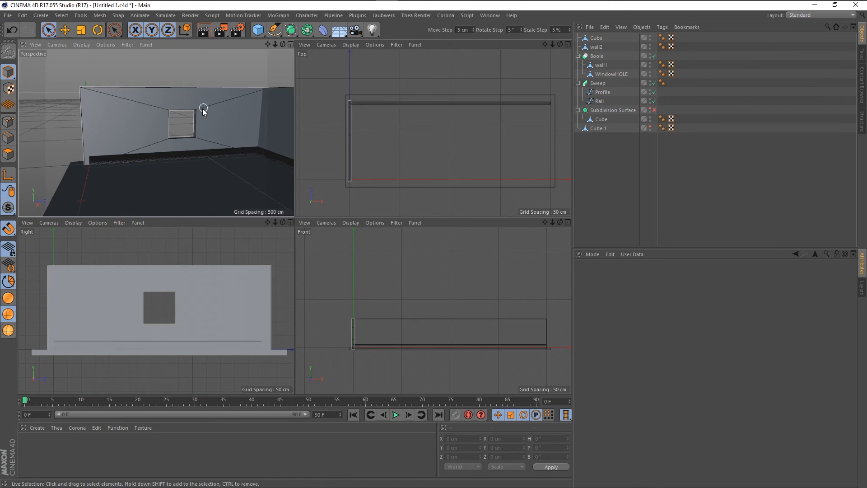
pyautogui.keyDown('alt'); pyautogui.moveTo(167, 153); pyautogui.dragTo(210, 176); pyautogui.keyUp('alt')
pyautogui.scroll(2, 163, 131)
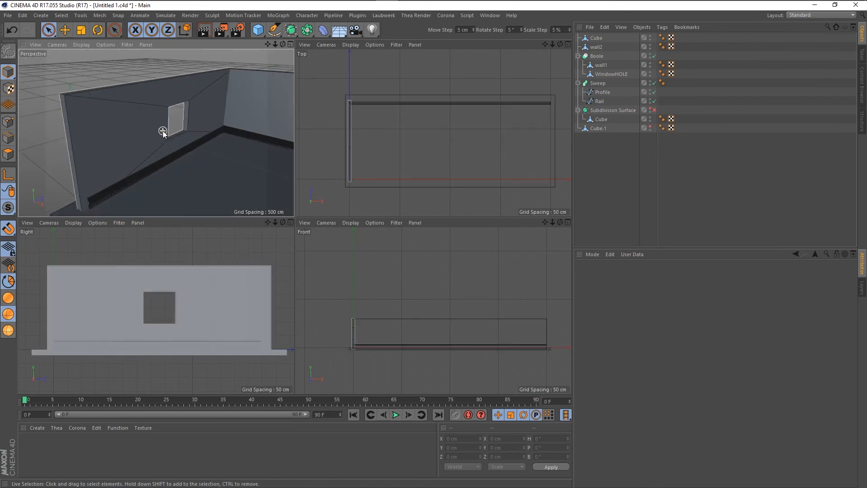
pyautogui.scroll(-1, 137, 112)
pyautogui.moveTo(139, 130)
pyautogui.keyDown('alt'); pyautogui.mouseDown()
pyautogui.moveTo(254, 112)
pyautogui.moveTo(135, 117)
pyautogui.moveTo(135, 134)
pyautogui.mouseUp(); pyautogui.keyUp('alt')
pyautogui.scroll(4, 202, 140)
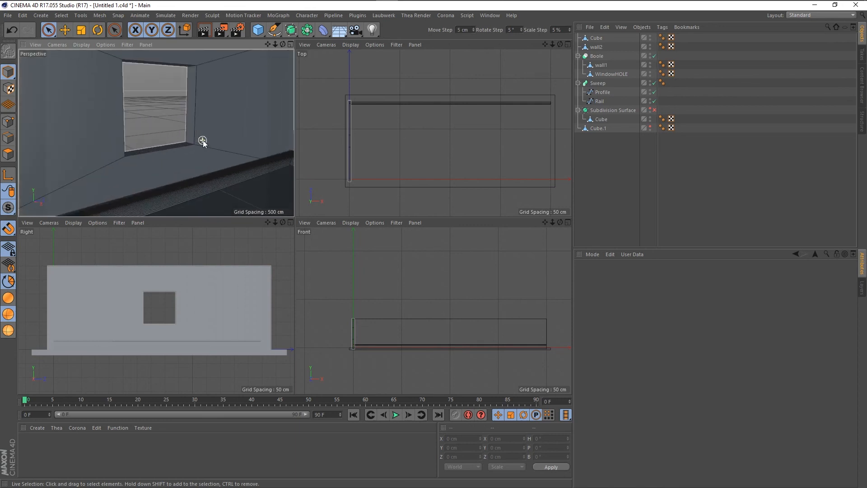
pyautogui.scroll(-2, 202, 140)
pyautogui.scroll(-3, 183, 152)
pyautogui.keyDown('alt'); pyautogui.moveTo(122, 166); pyautogui.dragTo(178, 139); pyautogui.keyUp('alt')
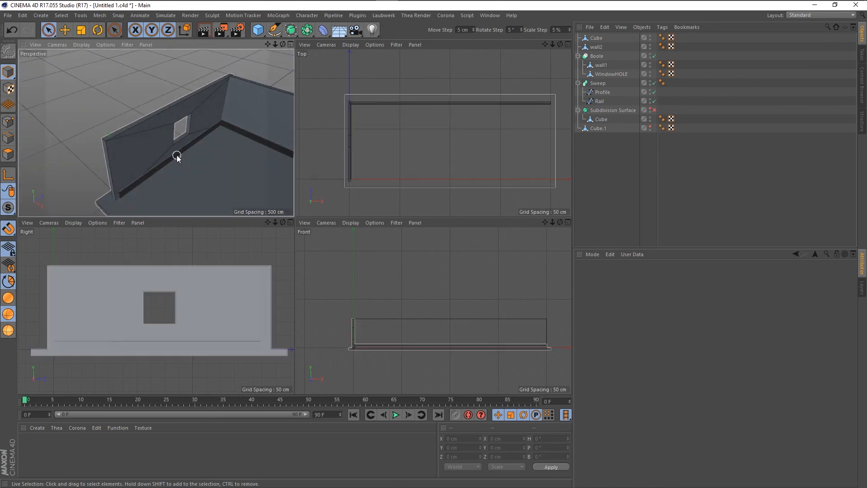
pyautogui.scroll(5, 177, 156)
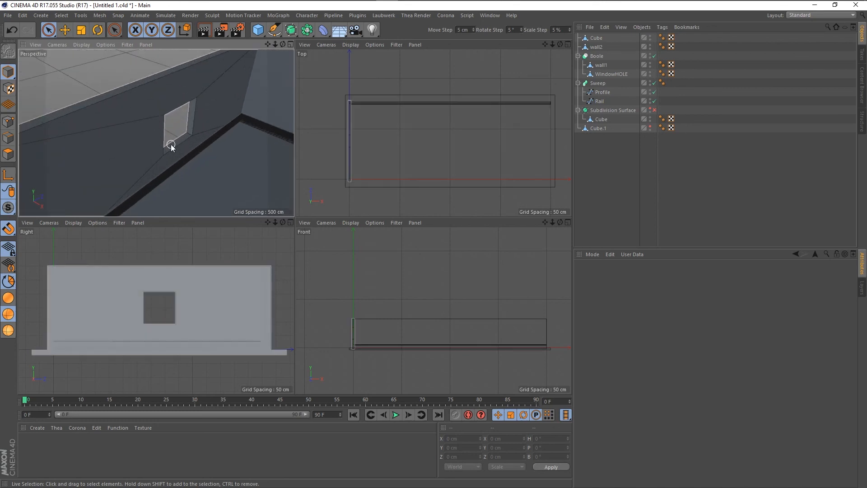
pyautogui.scroll(-2, 168, 148)
pyautogui.keyDown('alt'); pyautogui.moveTo(183, 163); pyautogui.dragTo(187, 118); pyautogui.keyUp('alt')
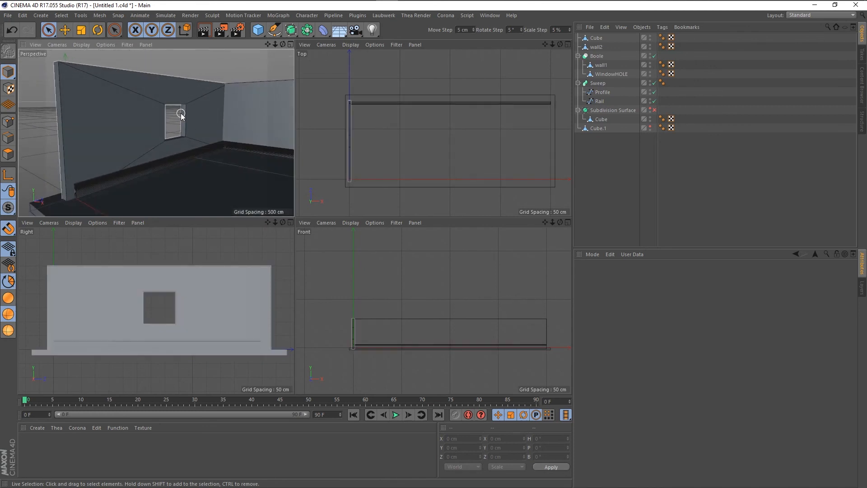
# Copy wall1 out of the Boole to the top level of the object hierarchy, between Cube and wall2
pyautogui.click(602, 65)
pyautogui.click(599, 57)
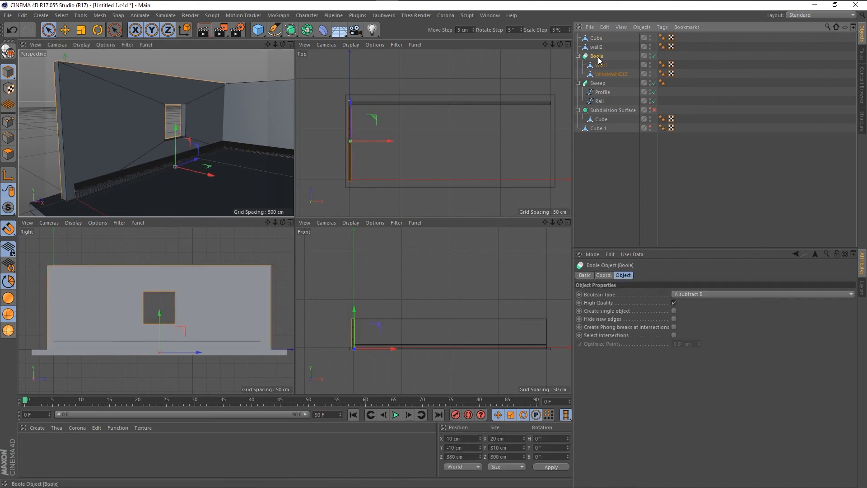
pyautogui.click(599, 66)
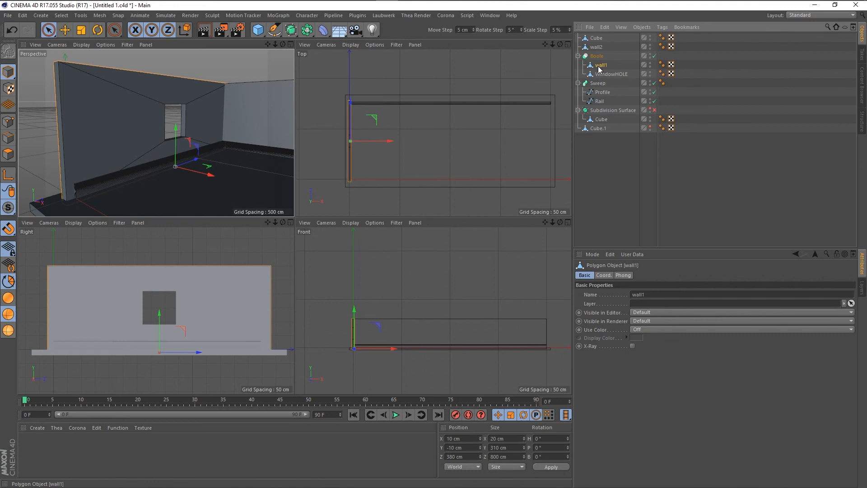
pyautogui.moveTo(600, 68); pyautogui.dragTo(595, 43)
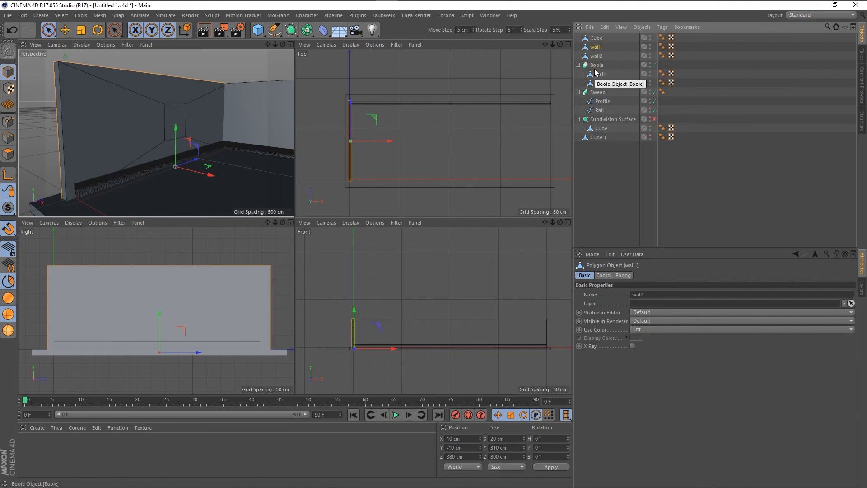
# Disable the Boole and collapse its hierarchy
pyautogui.click(653, 65)
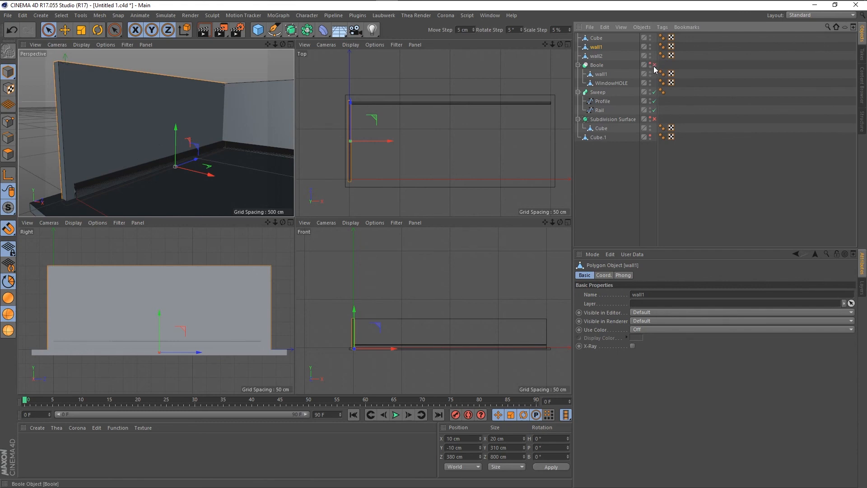
pyautogui.click(577, 65)
pyautogui.click(600, 65)
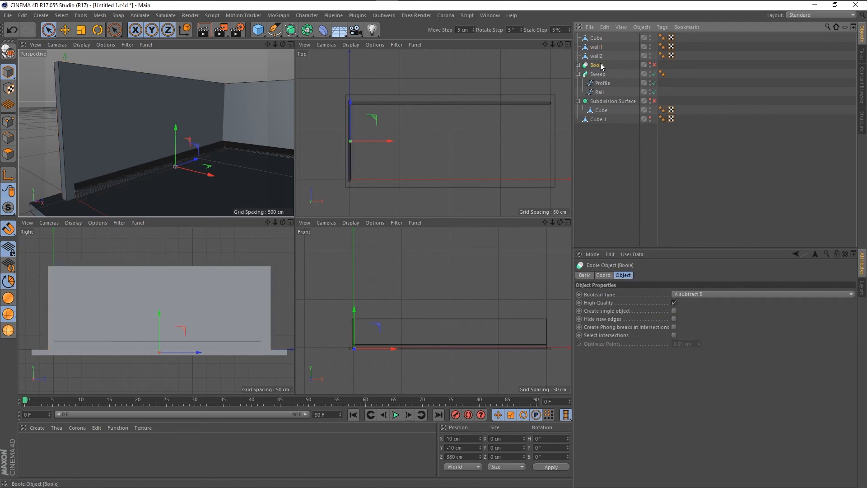
# Select the standalone wall1 copy, check its visibility states and inspect the uncut wall
pyautogui.click(596, 48)
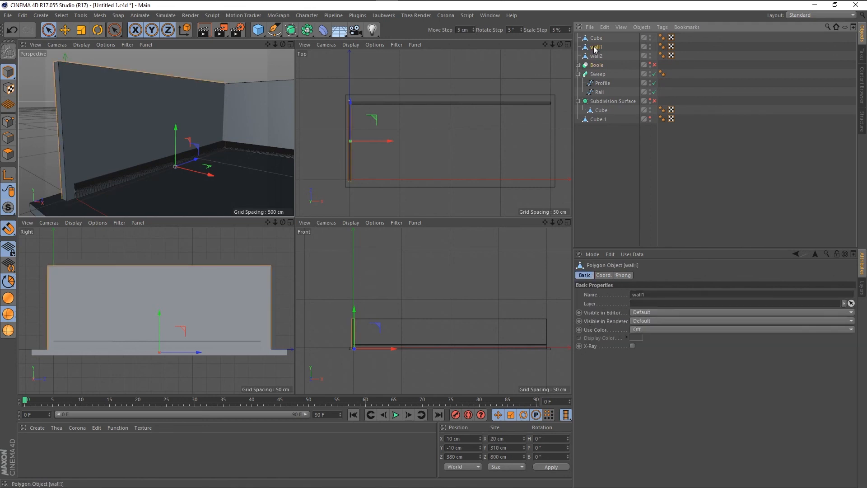
pyautogui.click(649, 46)
pyautogui.click(650, 47)
pyautogui.click(649, 47)
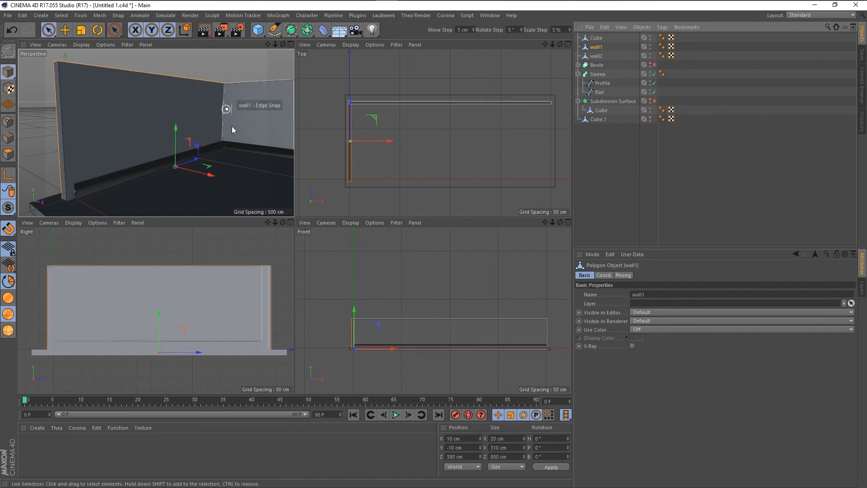
pyautogui.scroll(-2, 223, 136)
pyautogui.keyDown('alt'); pyautogui.moveTo(200, 131); pyautogui.dragTo(170, 135); pyautogui.keyUp('alt')
pyautogui.scroll(2, 149, 129)
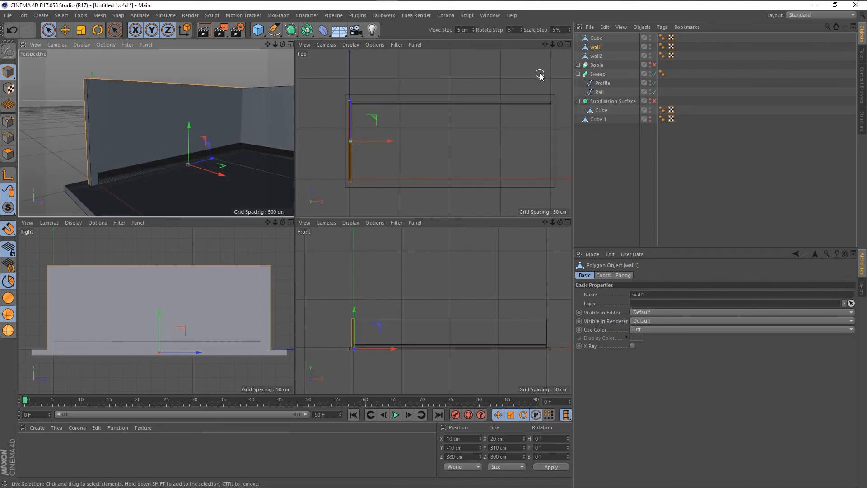
# Expand the Boole and copy WindowHOLE out of it to the top of the object hierarchy
pyautogui.click(578, 65)
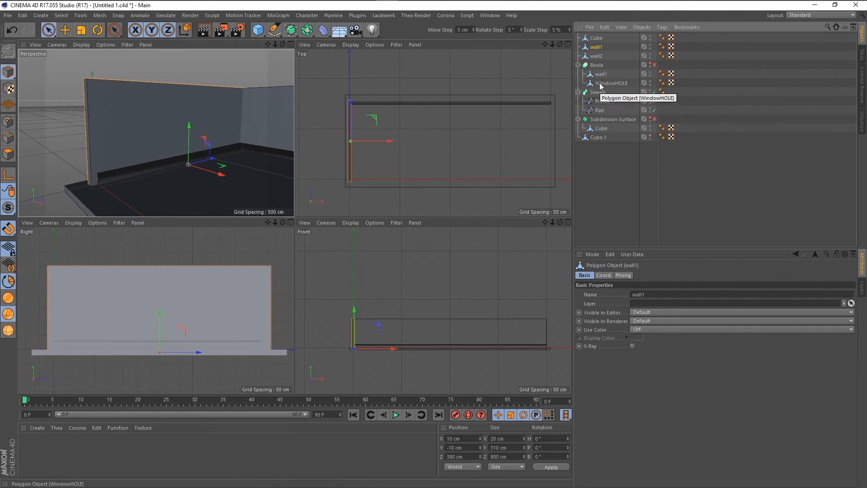
pyautogui.click(601, 84)
pyautogui.moveTo(595, 59); pyautogui.dragTo(595, 40)
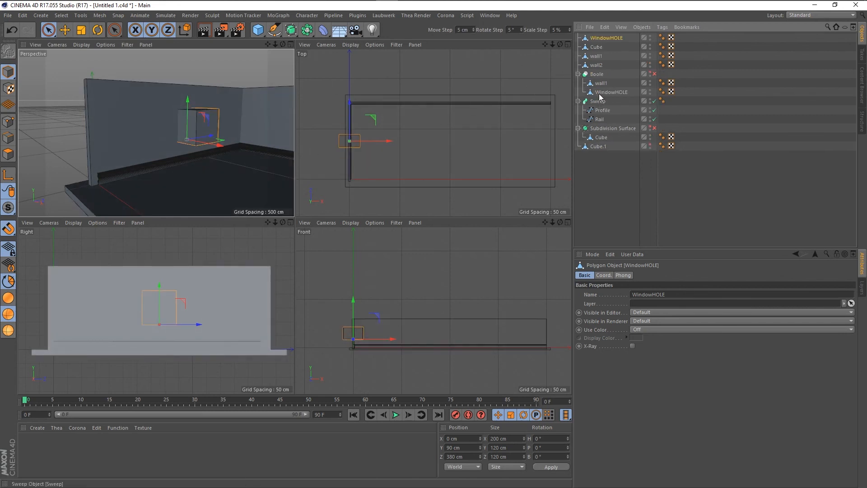
# Select the standalone wall1 and maximize the Perspective view around the wall and WindowHOLE
pyautogui.click(595, 56)
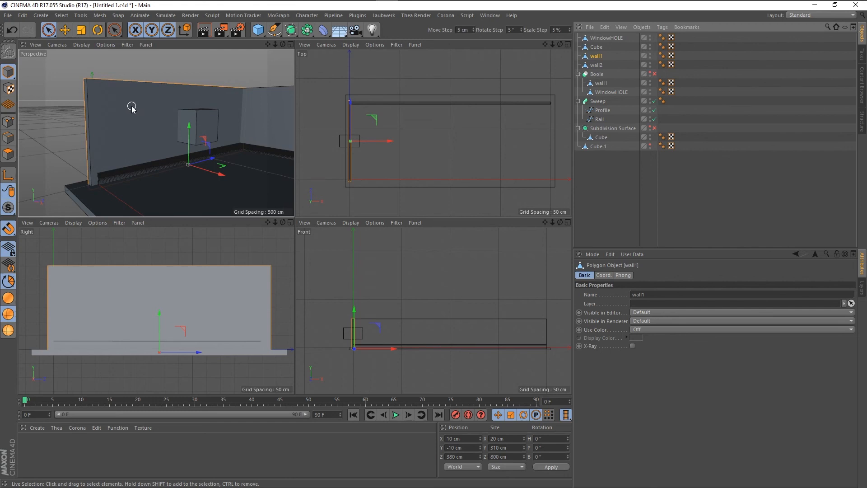
pyautogui.middleClick(135, 110)
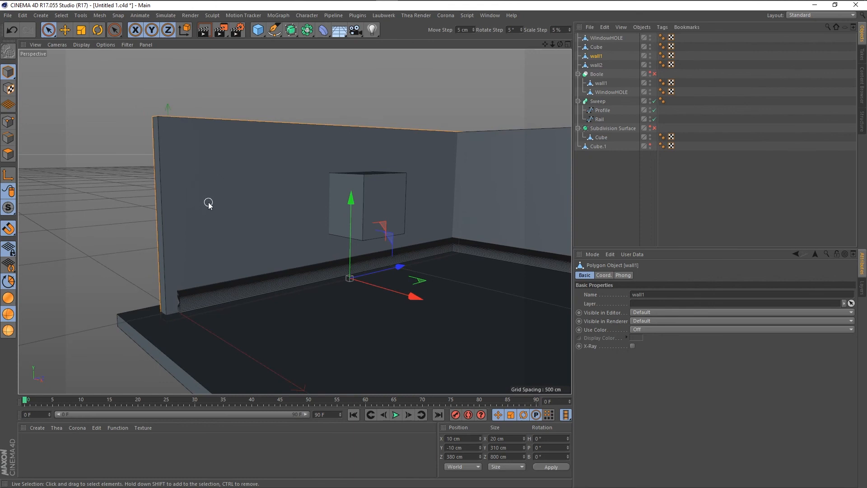
pyautogui.scroll(-1, 104, 175)
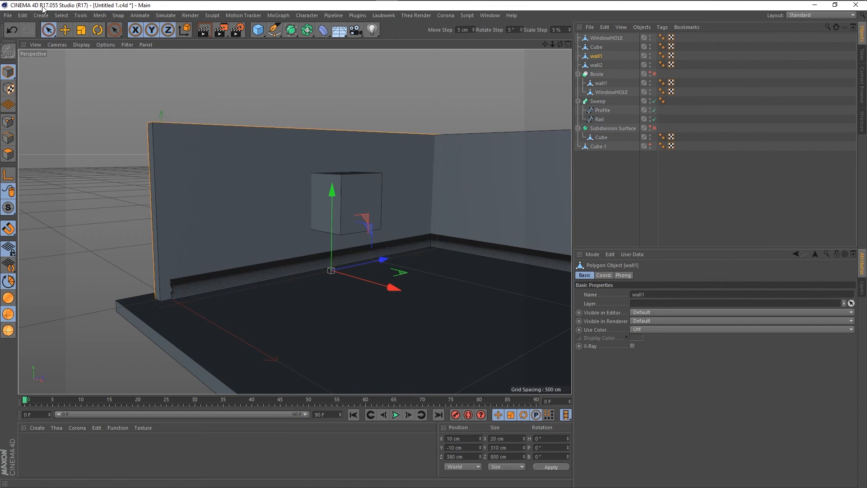
pyautogui.scroll(2, 416, 264)
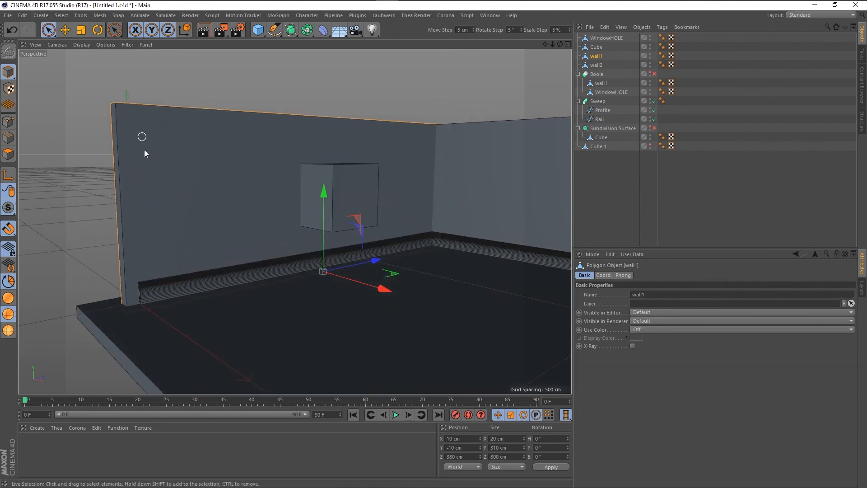
pyautogui.scroll(-1, 125, 240)
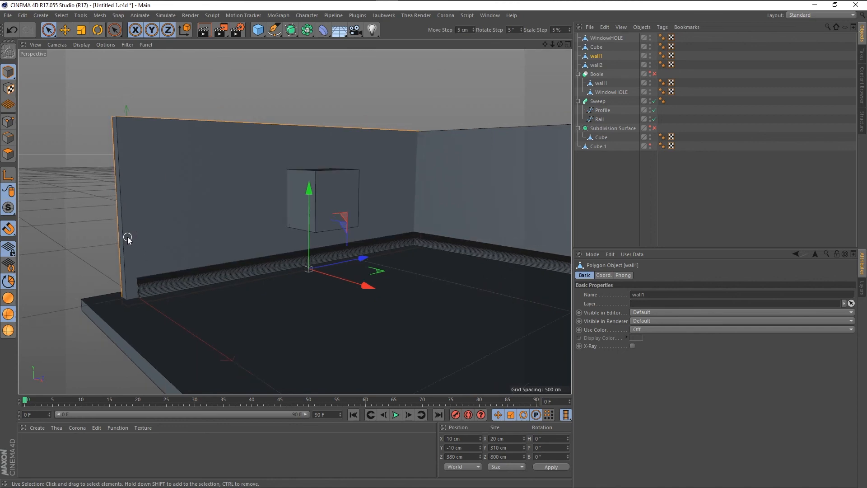
# Cut two horizontal loops across wall1 with the Knife in Loop mode, one above and one below the window cube
pyautogui.scroll(-1, 166, 197)
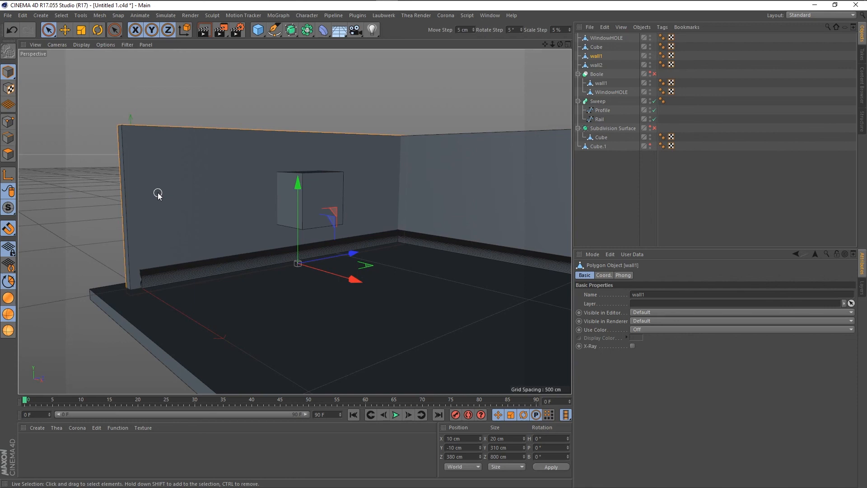
pyautogui.press('Return')
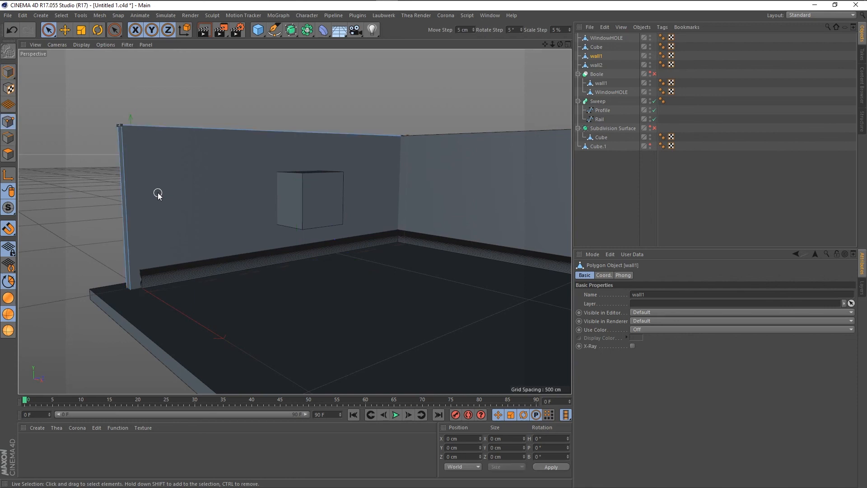
pyautogui.press('Return')
pyautogui.press('Return')
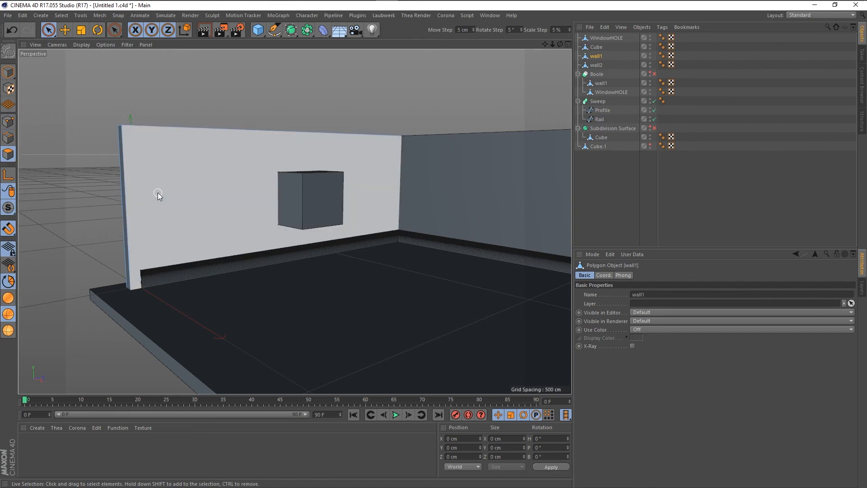
pyautogui.press('k')
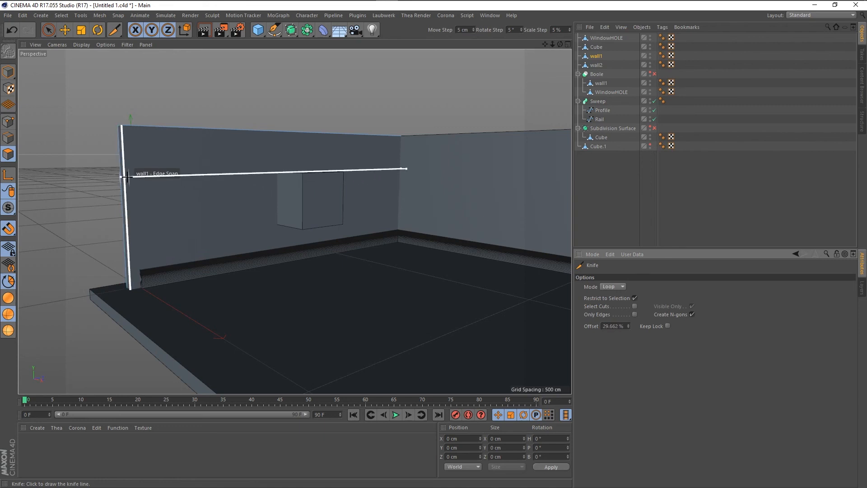
pyautogui.click(125, 162)
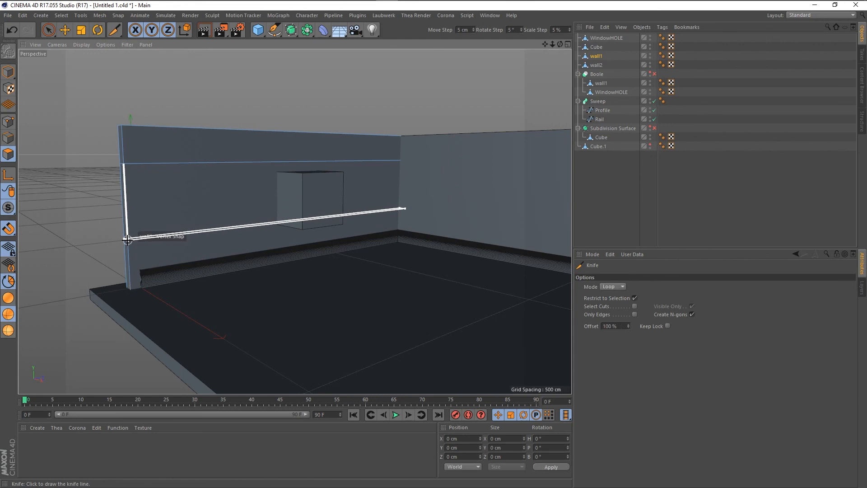
pyautogui.click(128, 238)
# In the Front view, set Rectangle Selection to include hidden elements by disabling Only Select Visible Elements
pyautogui.middleClick(133, 223)
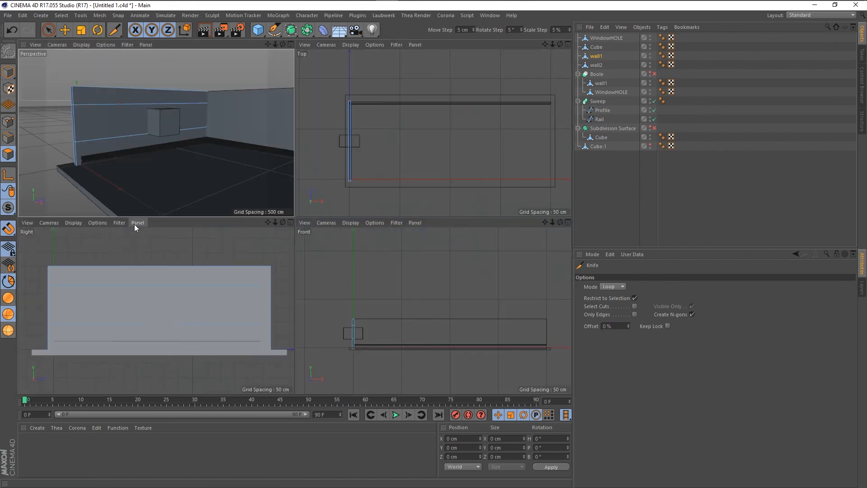
pyautogui.middleClick(381, 296)
pyautogui.scroll(5, 115, 272)
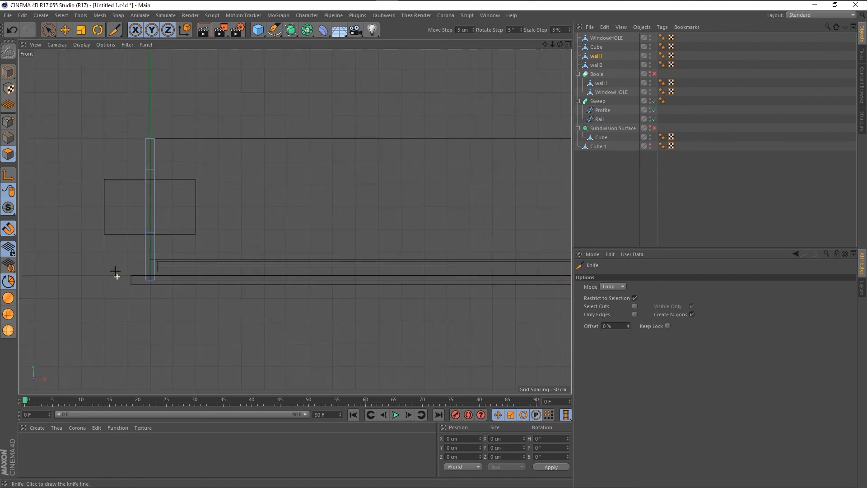
pyautogui.scroll(4, 87, 120)
pyautogui.press('0')
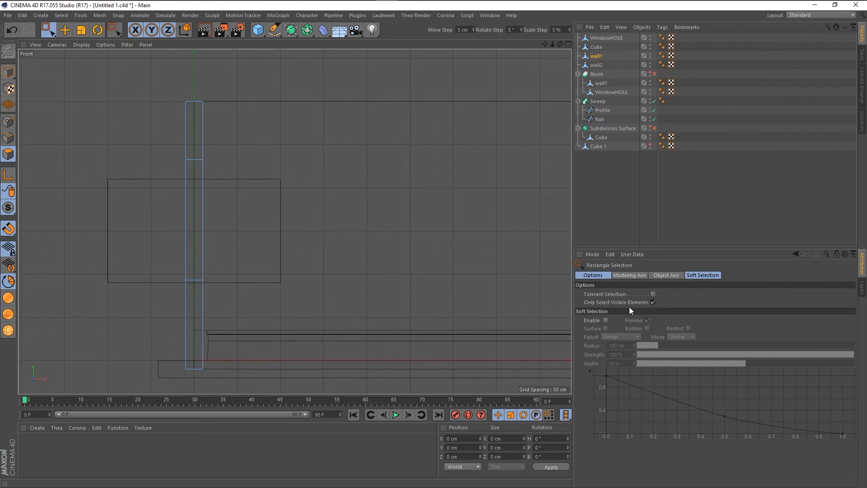
pyautogui.click(652, 302)
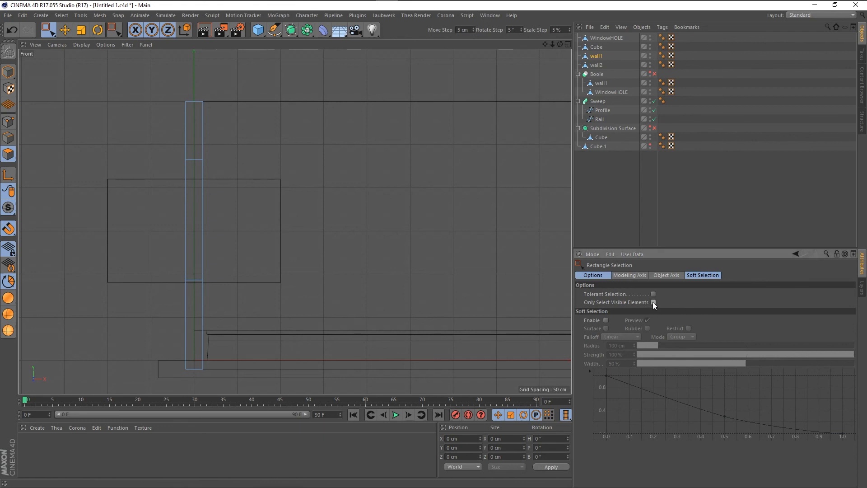
# Select wall1's upper horizontal edge loop and move it to Y 210 cm, level with the window cube's top
pyautogui.moveTo(160, 149); pyautogui.dragTo(253, 171)
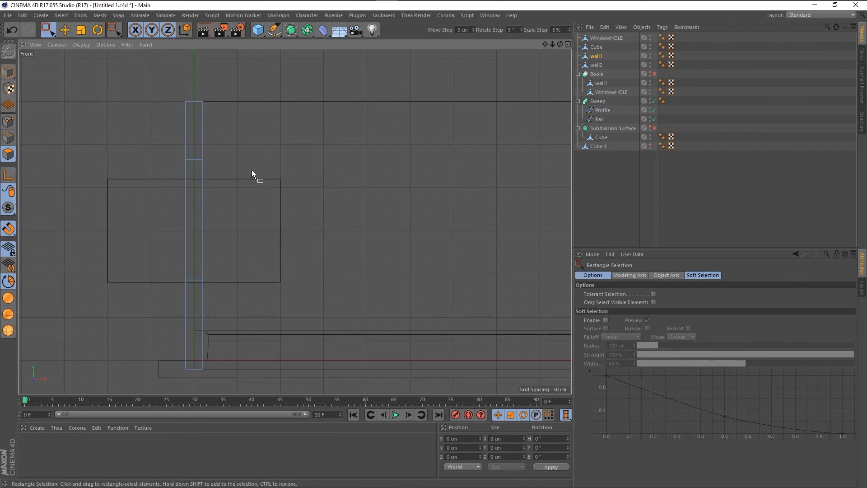
pyautogui.moveTo(151, 148); pyautogui.dragTo(237, 165)
pyautogui.click(8, 138)
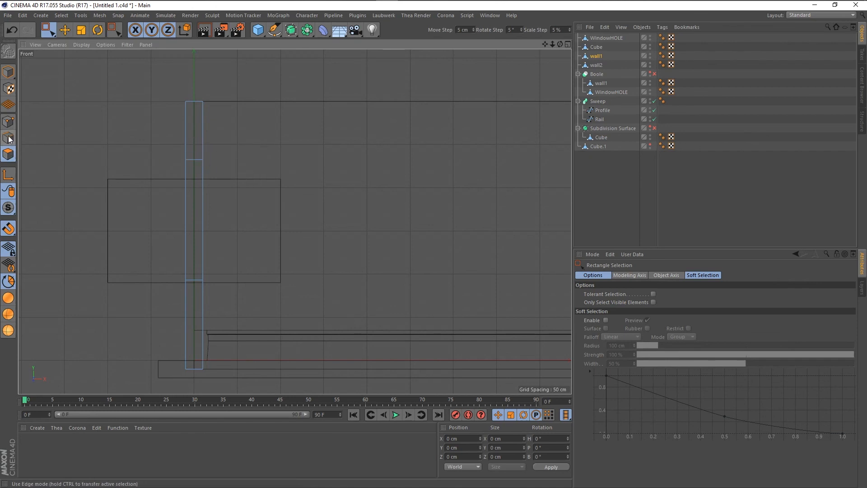
pyautogui.moveTo(164, 147); pyautogui.dragTo(252, 164)
pyautogui.moveTo(194, 77); pyautogui.dragTo(213, 96)
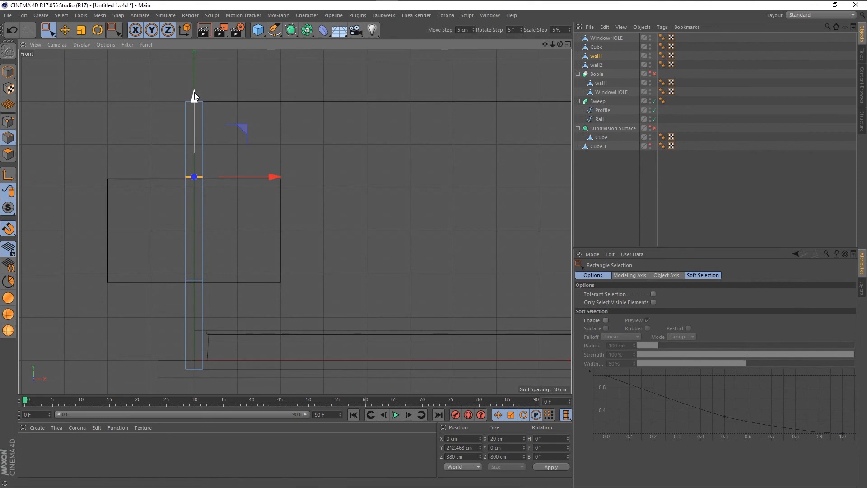
pyautogui.moveTo(194, 96); pyautogui.dragTo(195, 102)
# Select wall1's lower horizontal edge loop and set its Y position to 90 cm, level with the window cube's bottom
pyautogui.moveTo(165, 257); pyautogui.dragTo(247, 292)
pyautogui.moveTo(194, 201); pyautogui.dragTo(194, 204)
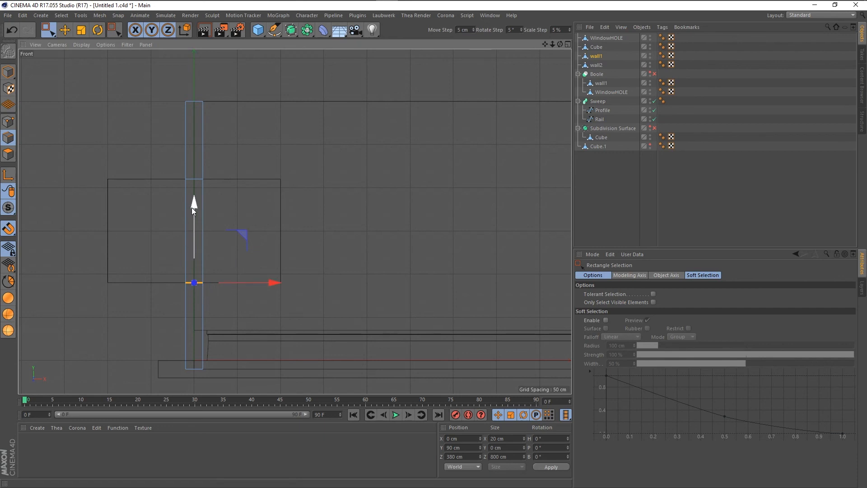
pyautogui.moveTo(194, 202); pyautogui.dragTo(196, 221)
pyautogui.moveTo(470, 447); pyautogui.dragTo(441, 446)
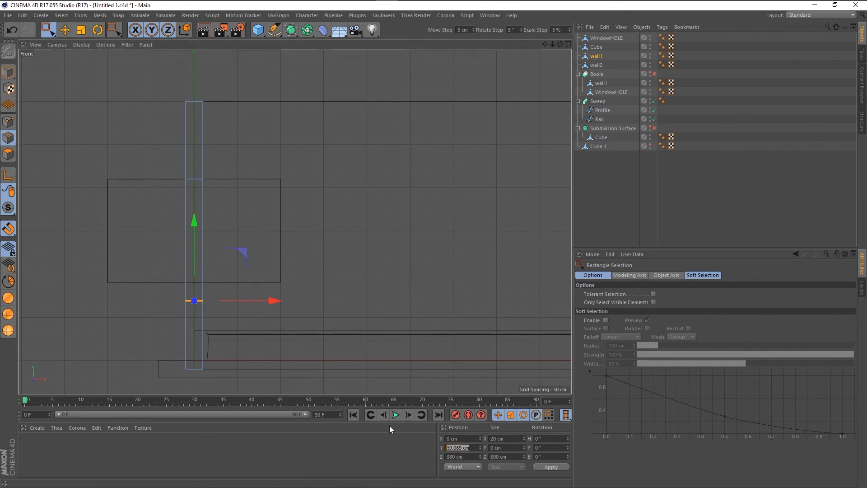
pyautogui.moveTo(194, 220)
pyautogui.mouseDown()
pyautogui.moveTo(206, 205)
pyautogui.moveTo(206, 217)
pyautogui.mouseUp()
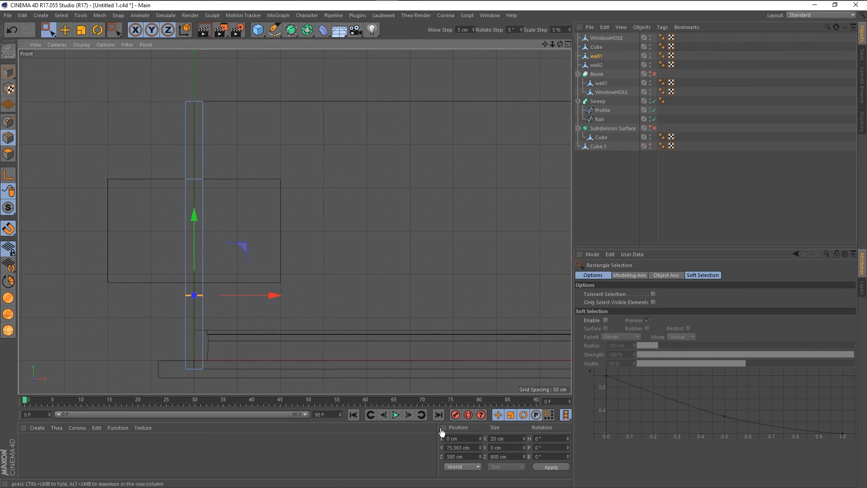
pyautogui.moveTo(474, 447); pyautogui.dragTo(421, 438)
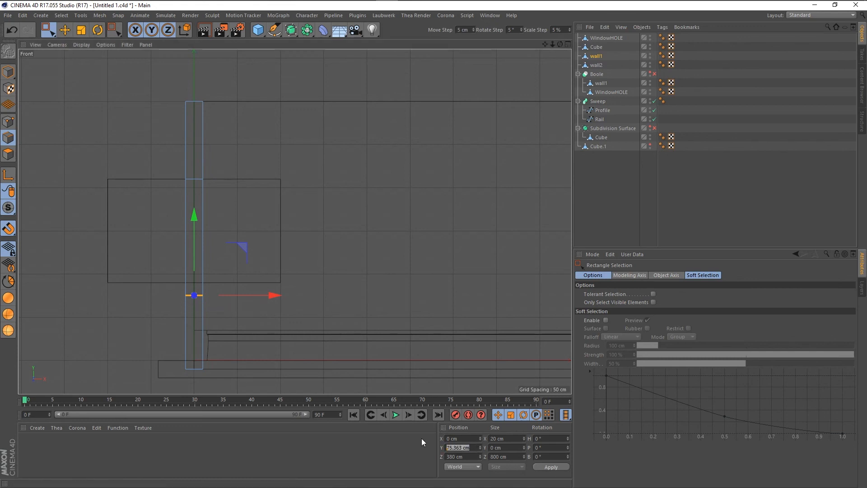
pyautogui.write('90')
pyautogui.press('Return')
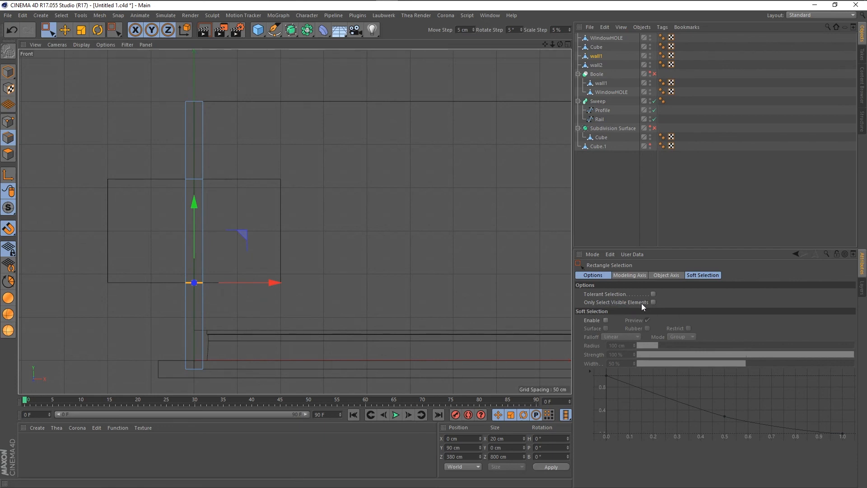
pyautogui.scroll(-3, 258, 311)
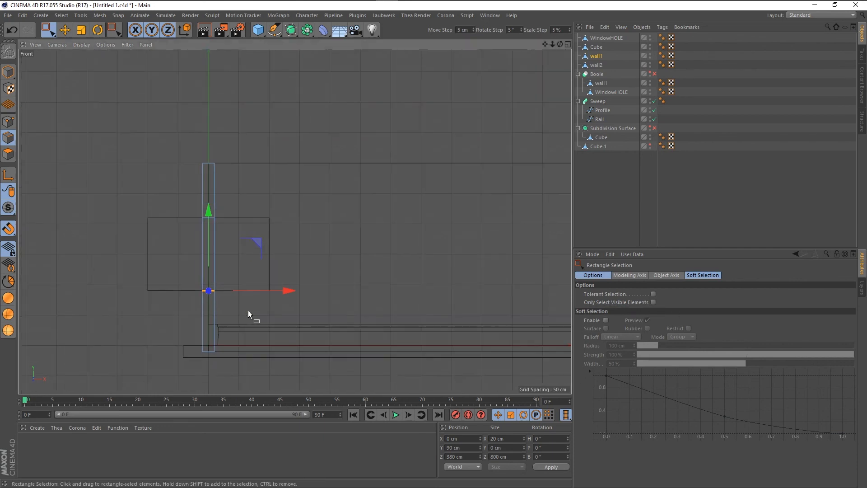
pyautogui.middleClick(248, 310)
pyautogui.scroll(2, 92, 128)
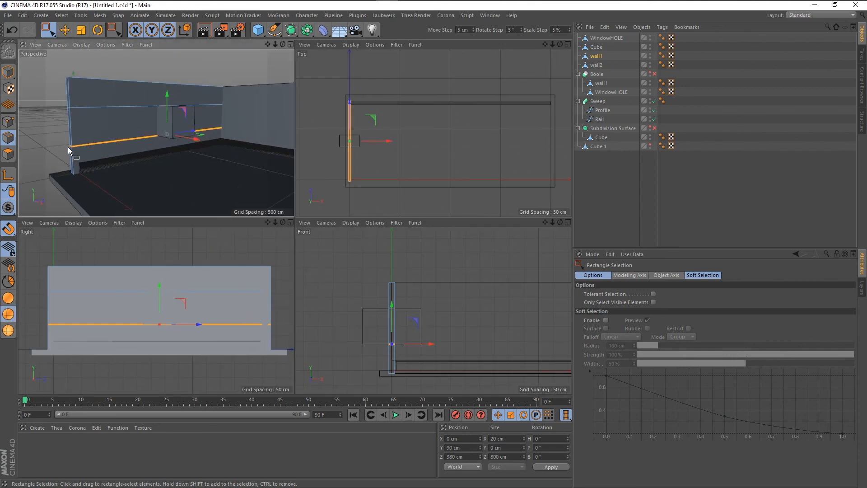
# Compare rectangle-selecting wall1's horizontal edge loops in the Front view with Only Select Visible Elements enabled and disabled
pyautogui.click(463, 338)
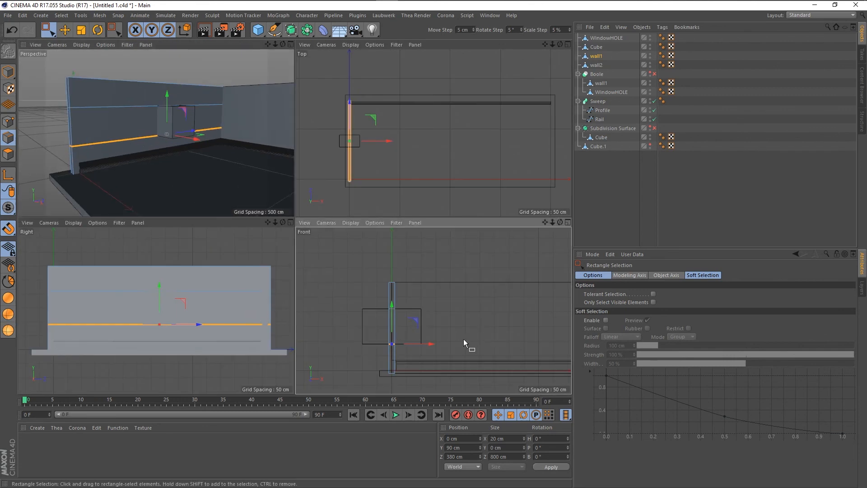
pyautogui.click(652, 302)
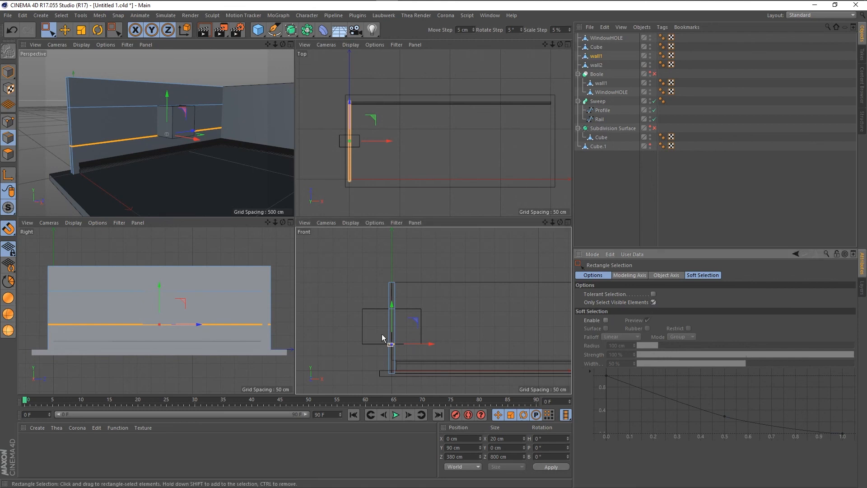
pyautogui.moveTo(378, 335); pyautogui.dragTo(408, 352)
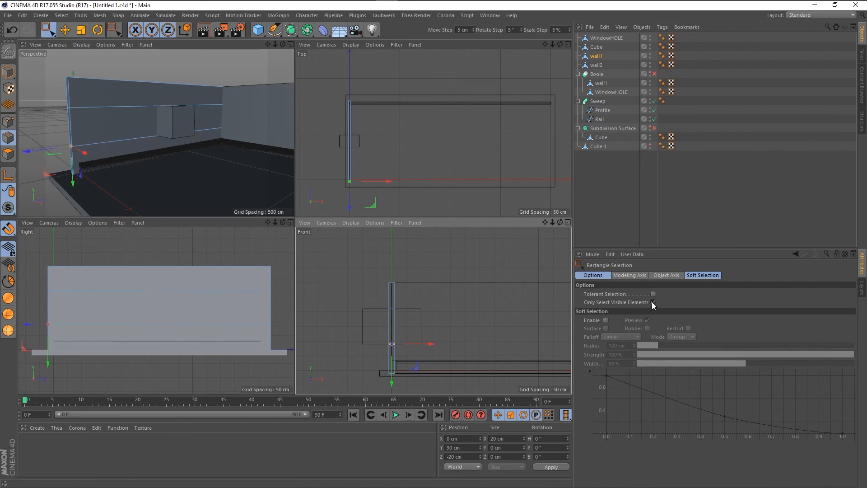
pyautogui.moveTo(339, 329); pyautogui.dragTo(424, 354)
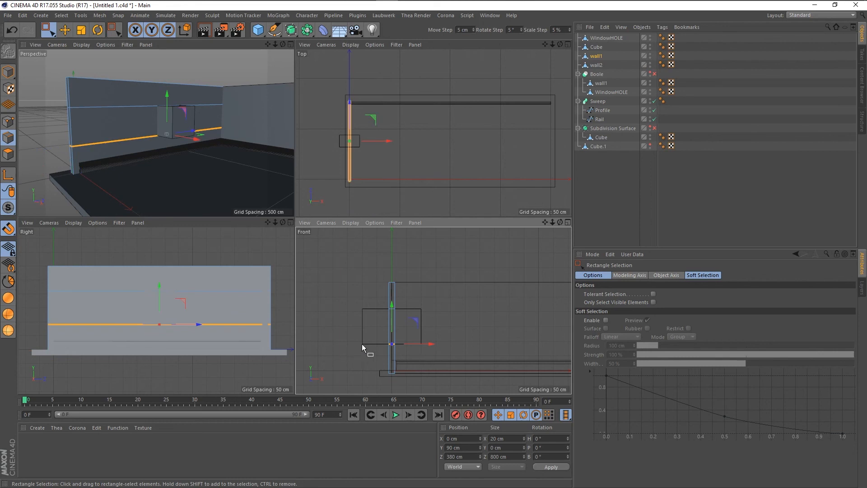
pyautogui.moveTo(363, 293); pyautogui.dragTo(409, 329)
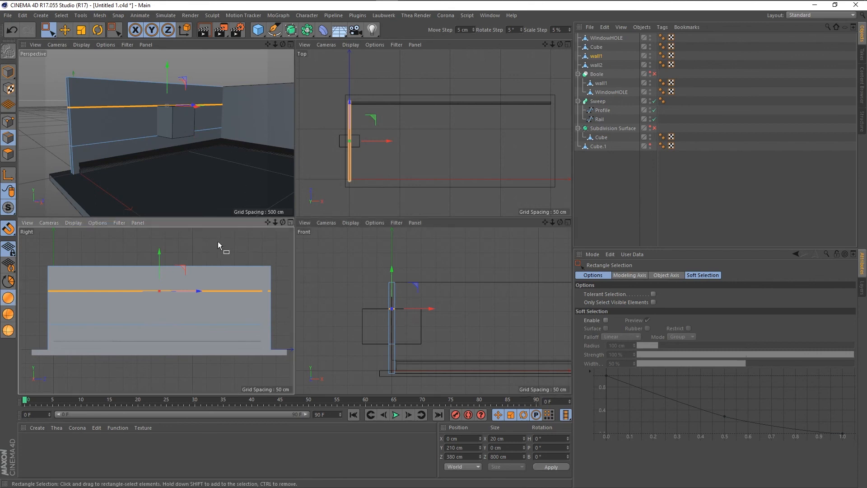
# Change the Right view's display mode to Lines with Wireframe so that edges behind the wall can be seen
pyautogui.click(73, 223)
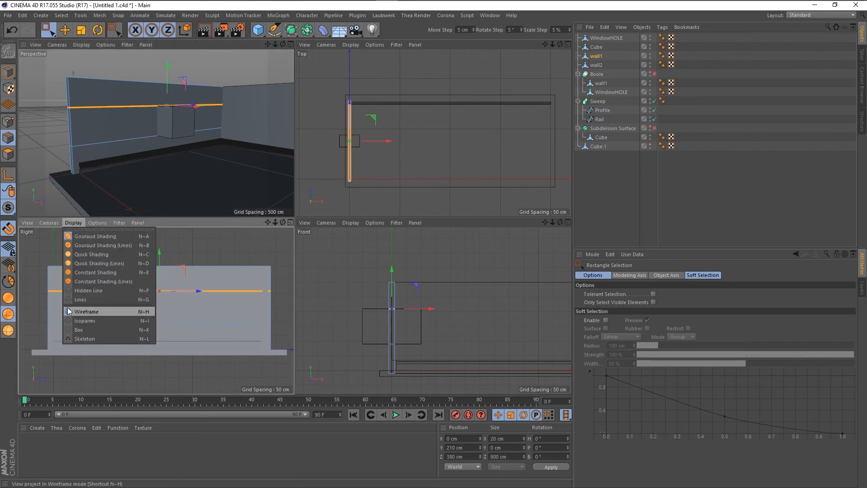
pyautogui.click(73, 235)
pyautogui.click(72, 223)
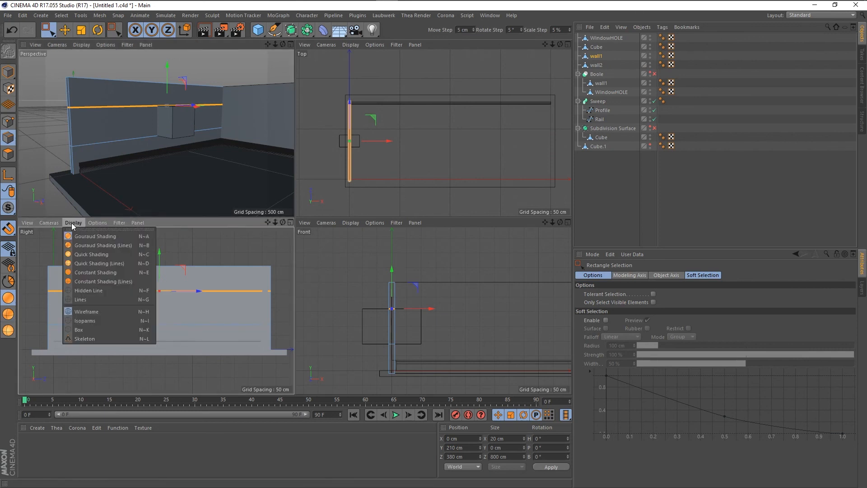
pyautogui.click(77, 312)
pyautogui.click(74, 223)
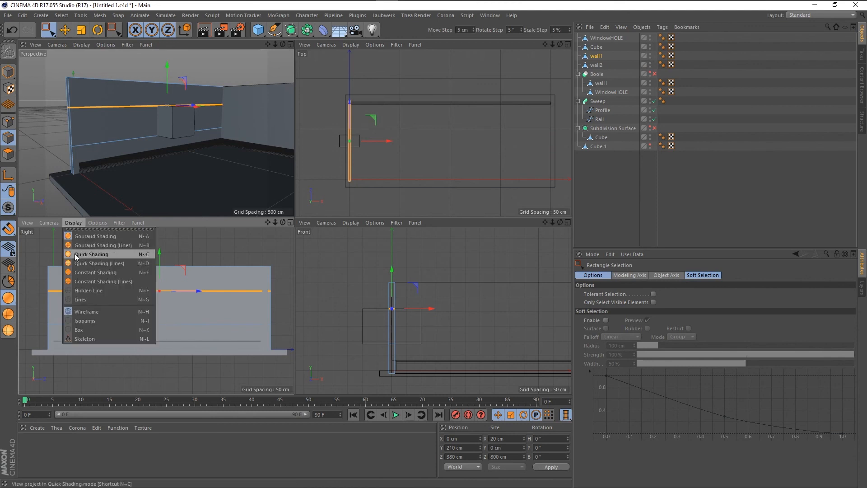
pyautogui.click(69, 298)
pyautogui.click(75, 223)
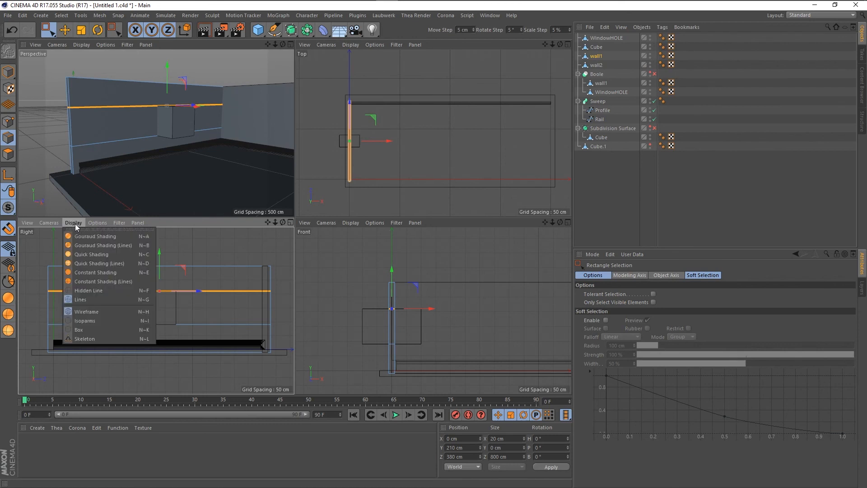
pyautogui.click(233, 246)
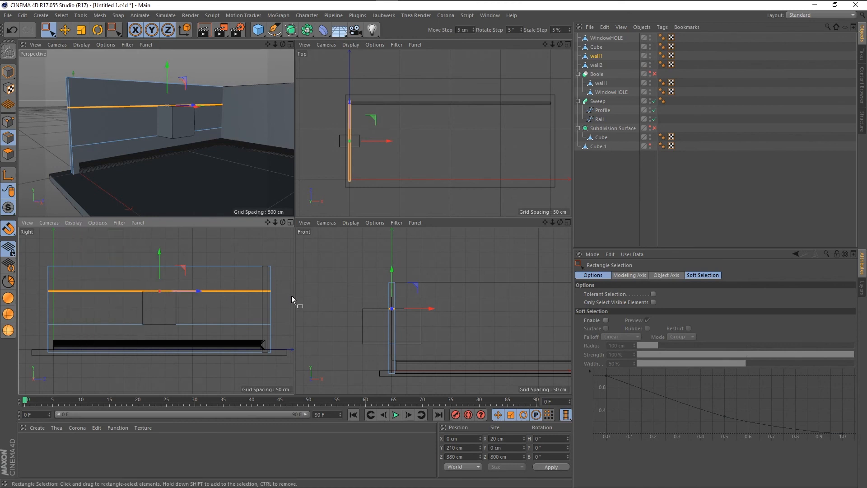
# Cut two vertical loops through wall1 in the Right view, one on each side of the window cube
pyautogui.click(2, 154)
pyautogui.press('k')
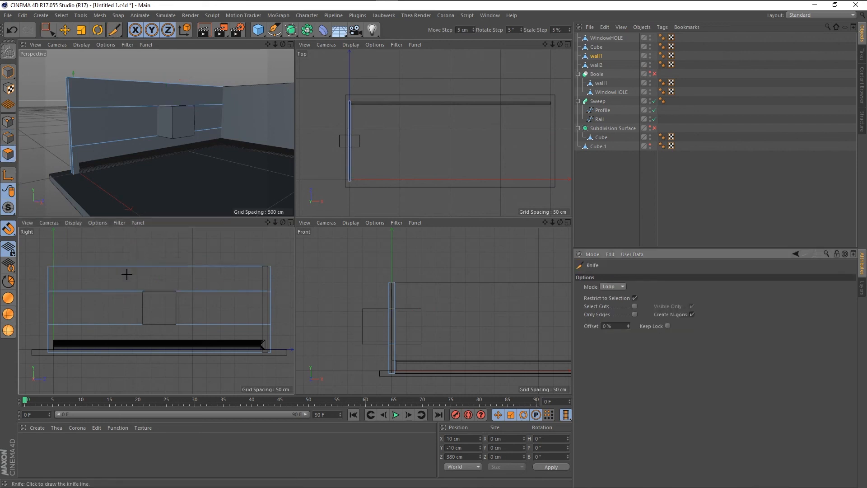
pyautogui.click(131, 266)
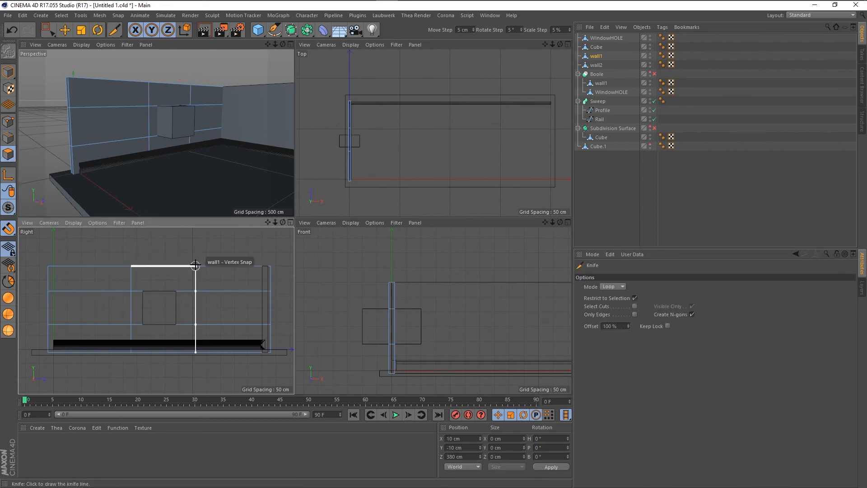
# Align wall1's two vertical edge loops with the window cube's sides, placing the second loop at Z 440 cm
pyautogui.press('0')
pyautogui.moveTo(125, 246); pyautogui.dragTo(138, 373)
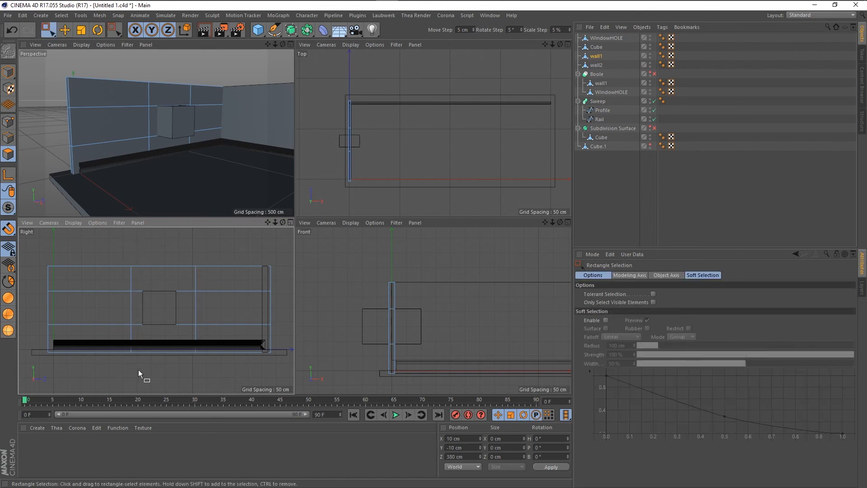
pyautogui.press('Return')
pyautogui.press('Return')
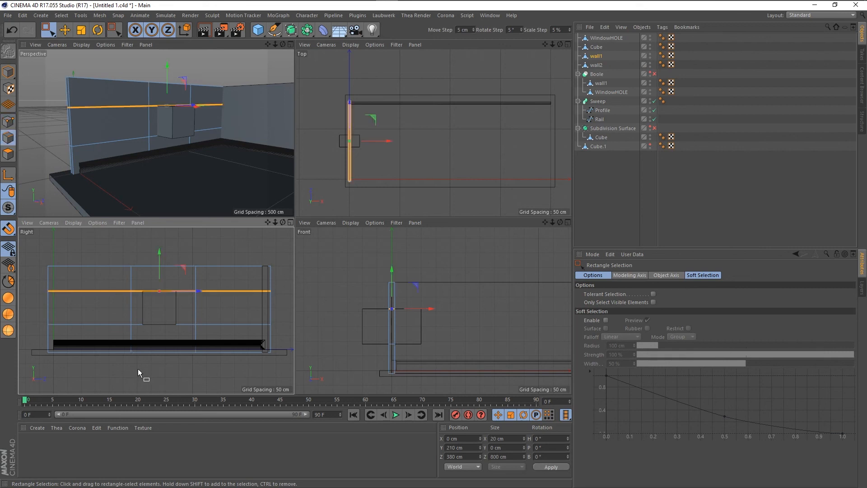
pyautogui.moveTo(129, 252); pyautogui.dragTo(134, 382)
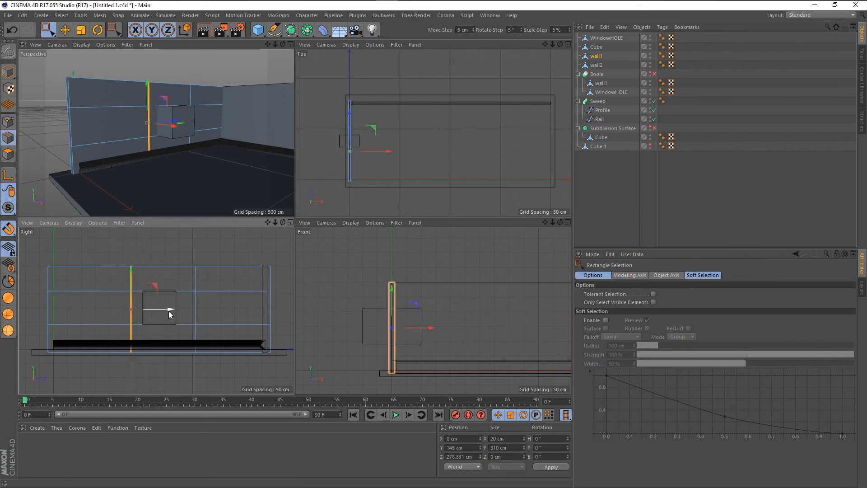
pyautogui.moveTo(168, 310); pyautogui.dragTo(217, 311)
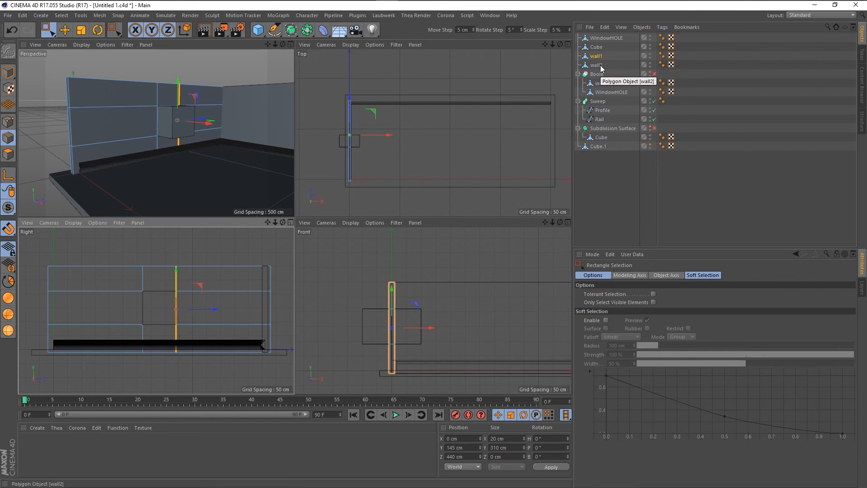
# Hide the top-level WindowHOLE object in the editor and renderer, and enlarge the Perspective view
pyautogui.click(607, 38)
pyautogui.click(650, 36)
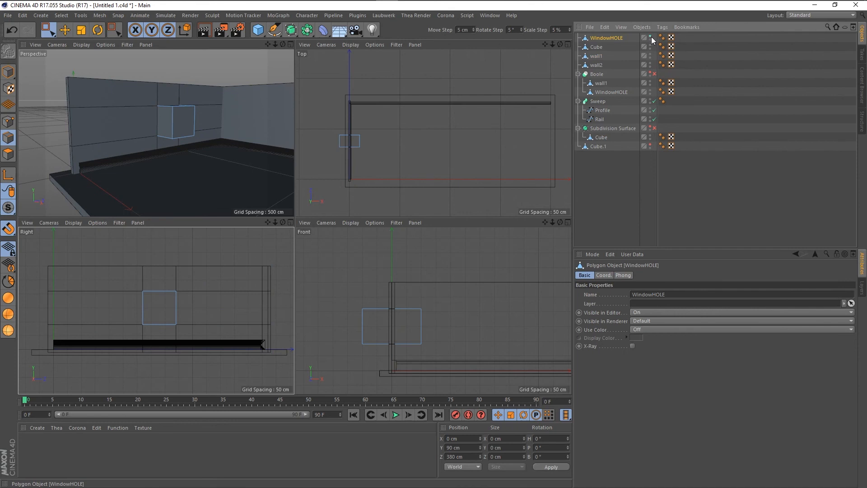
pyautogui.click(650, 36)
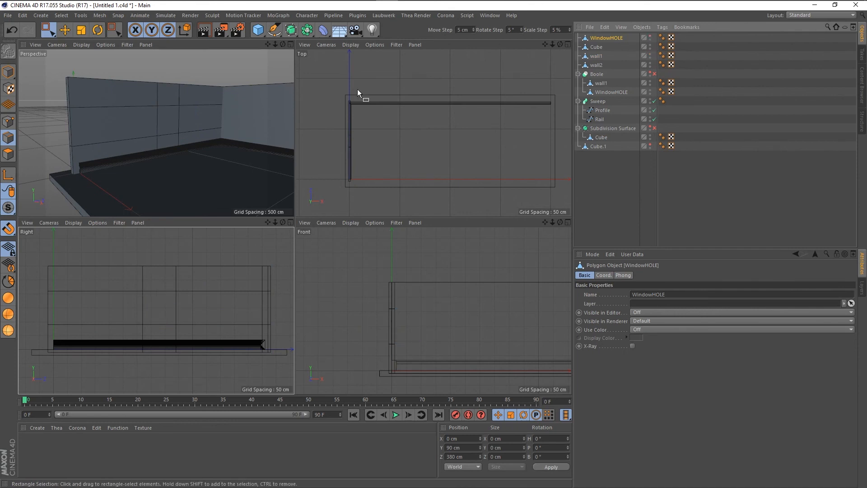
pyautogui.middleClick(167, 119)
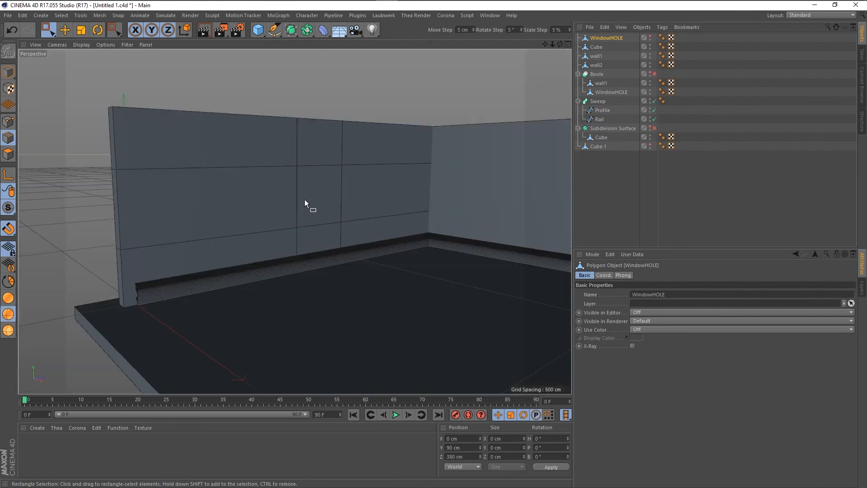
# Delete wall1's inner and outer polygons framed by the edge loops to open the window hole through the wall
pyautogui.press('9')
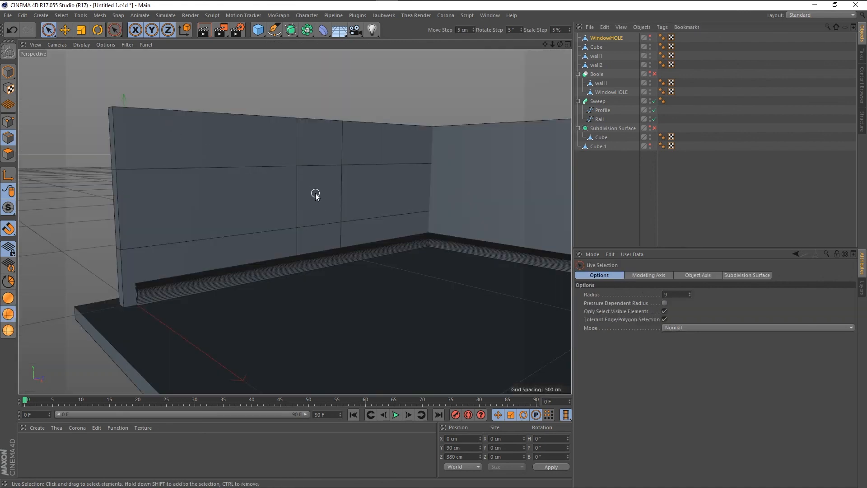
pyautogui.press('Return')
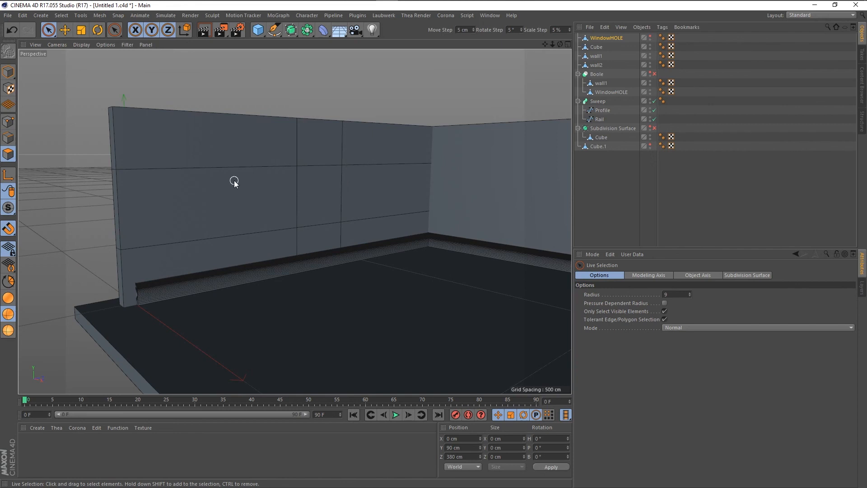
pyautogui.click(596, 56)
pyautogui.click(315, 194)
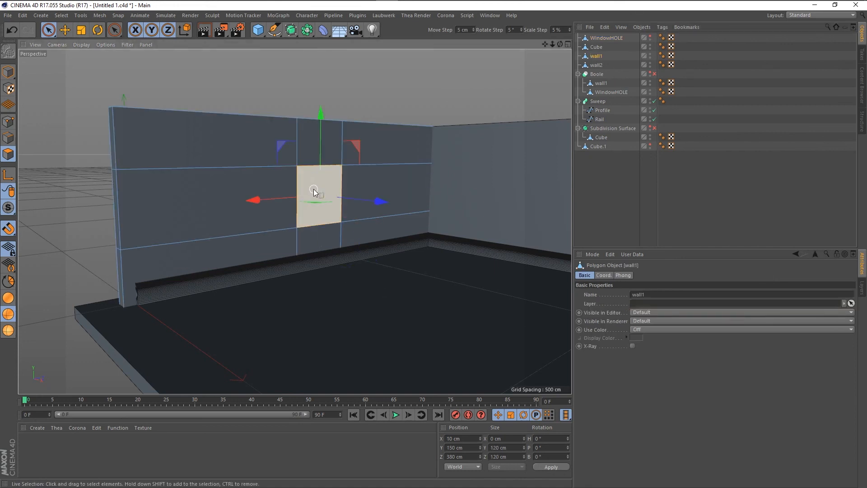
pyautogui.keyDown('alt'); pyautogui.moveTo(316, 190); pyautogui.dragTo(464, 189); pyautogui.keyUp('alt')
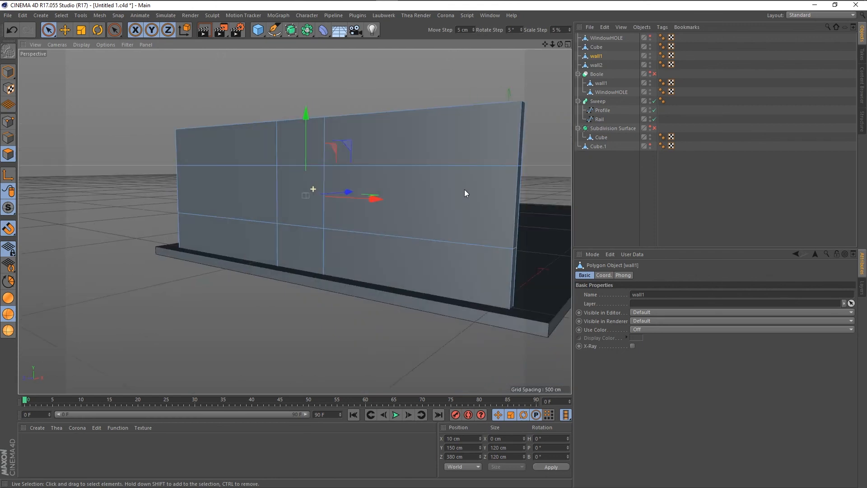
pyautogui.click(303, 217)
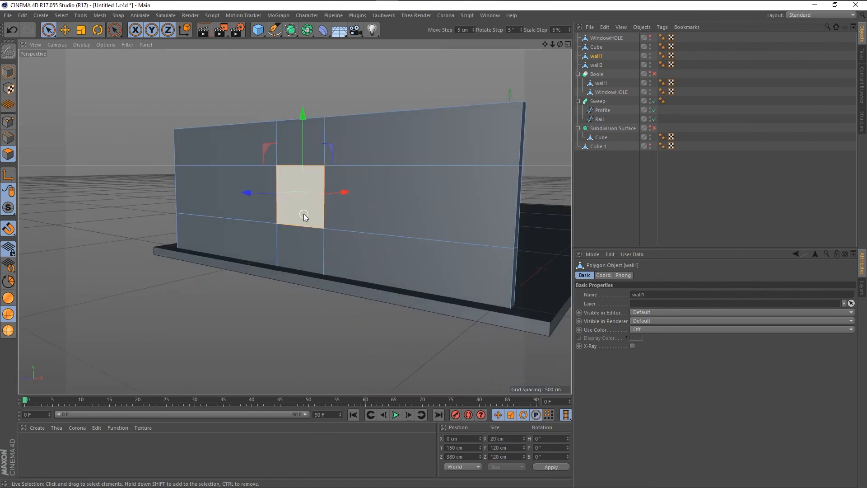
pyautogui.press('Delete')
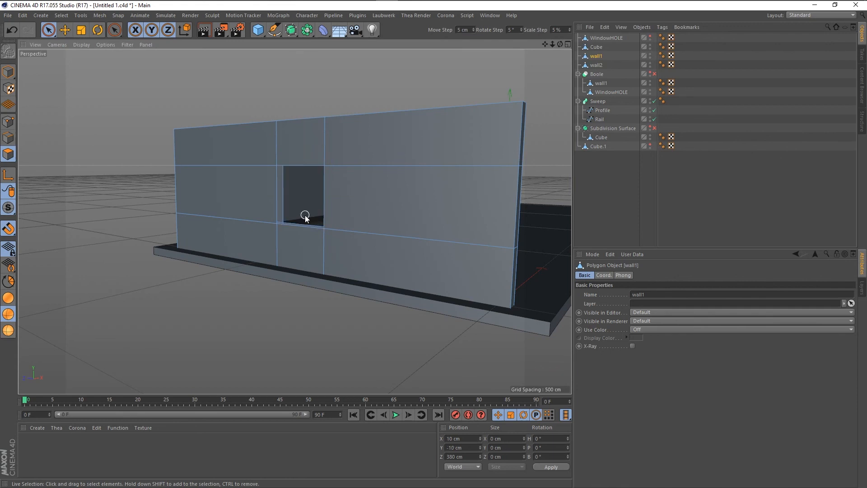
pyautogui.scroll(10, 305, 217)
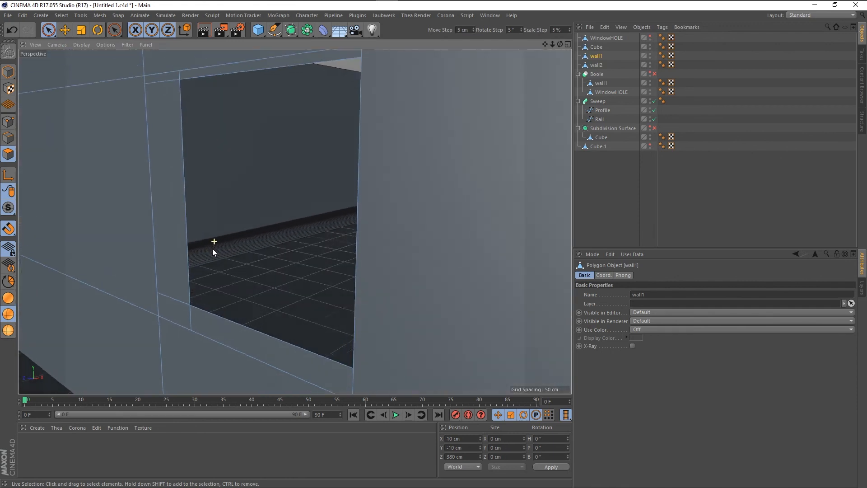
pyautogui.scroll(-10, 212, 249)
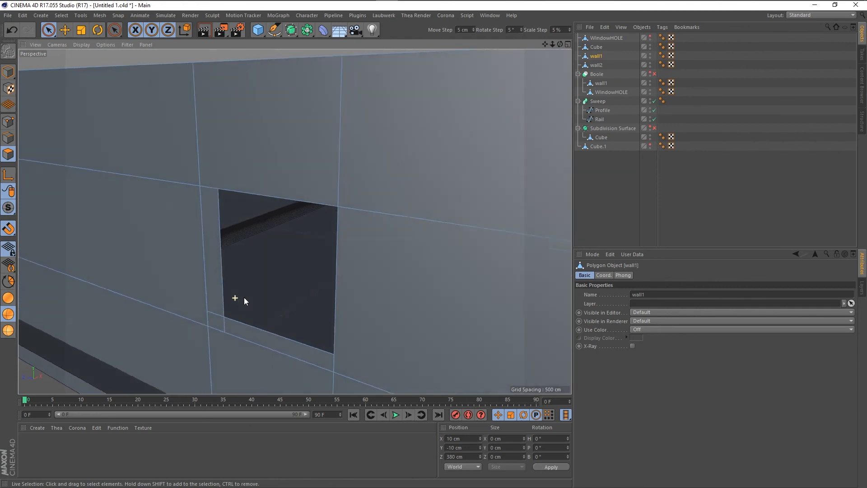
pyautogui.keyDown('alt'); pyautogui.moveTo(244, 297); pyautogui.dragTo(246, 296); pyautogui.keyUp('alt')
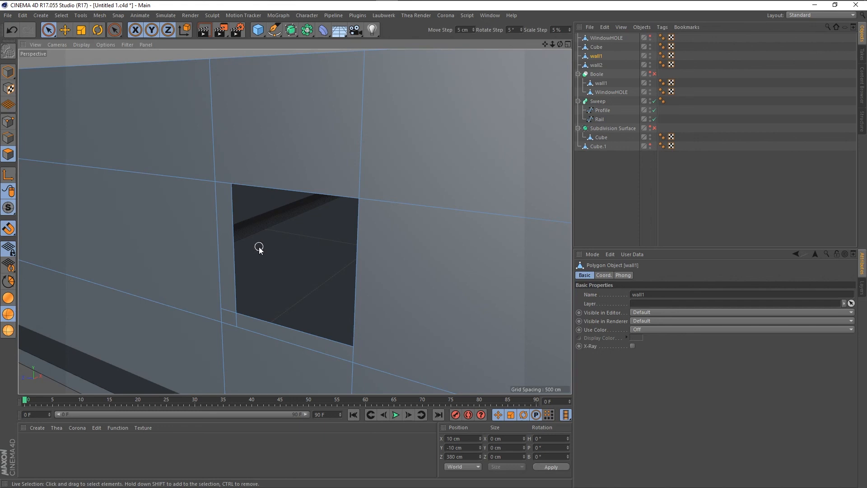
pyautogui.click(276, 35)
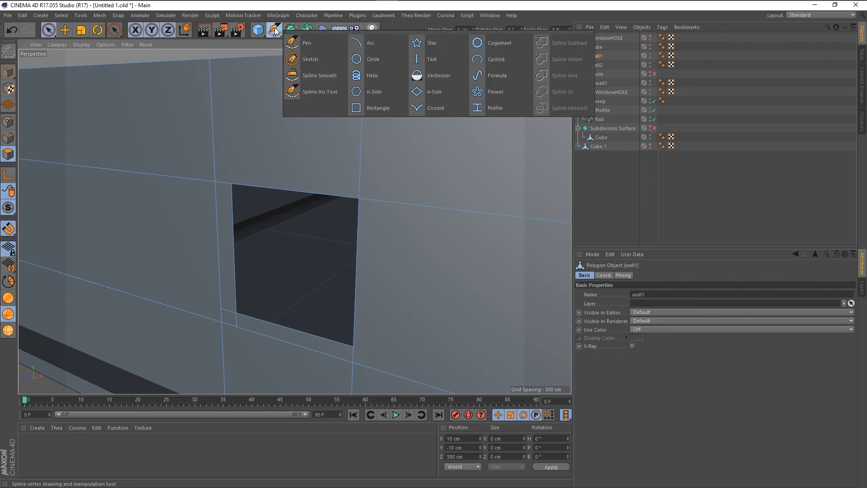
pyautogui.click(323, 30)
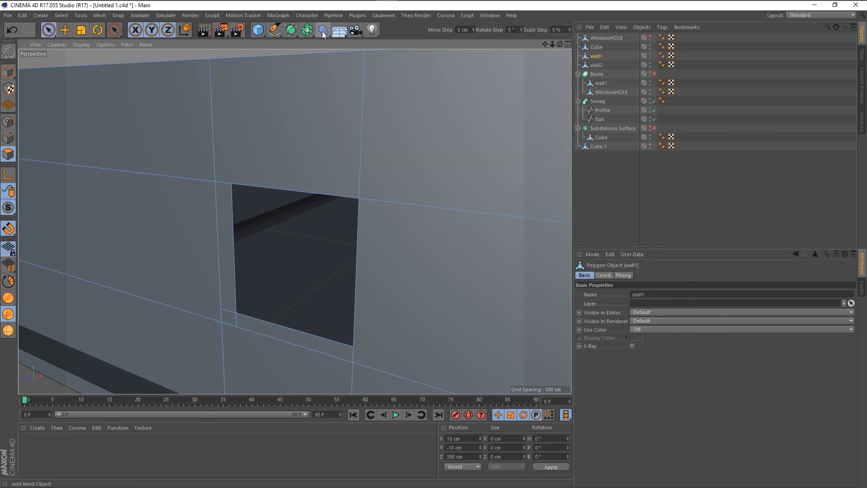
# Extrude the opening's side edge nearest wall2 and its top edge across the wall thickness with the Polygon Pen
pyautogui.rightClick(247, 251)
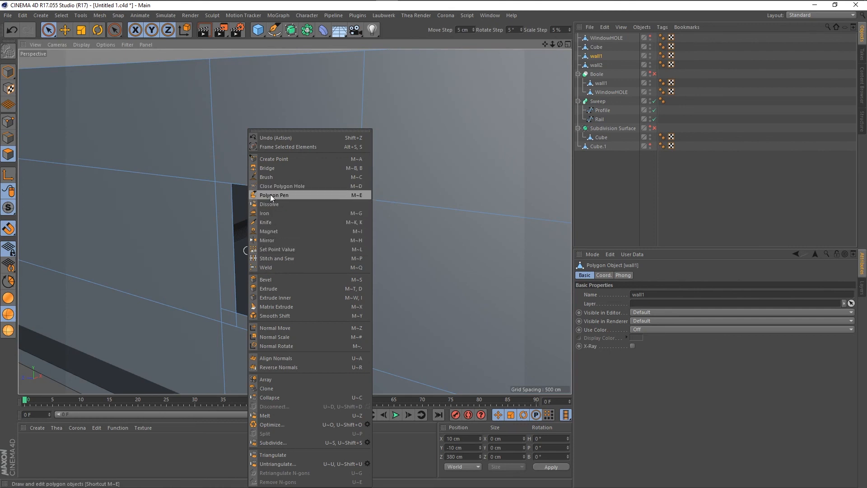
pyautogui.click(270, 195)
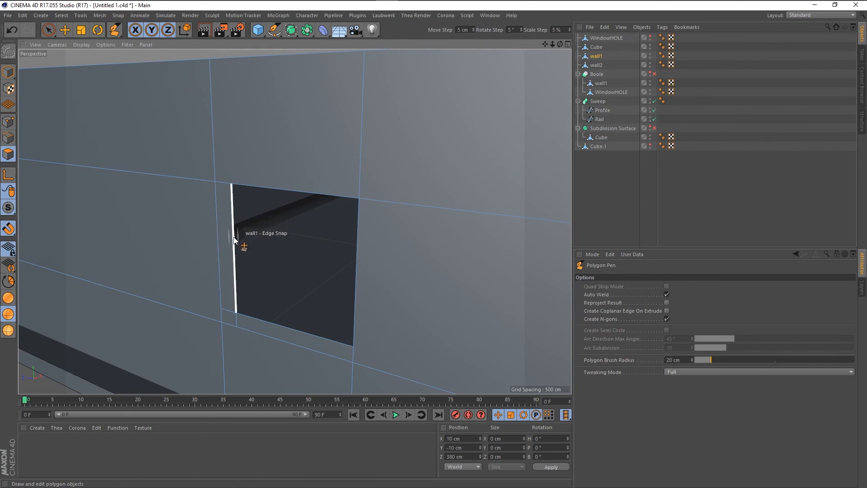
pyautogui.moveTo(231, 237); pyautogui.dragTo(221, 245)
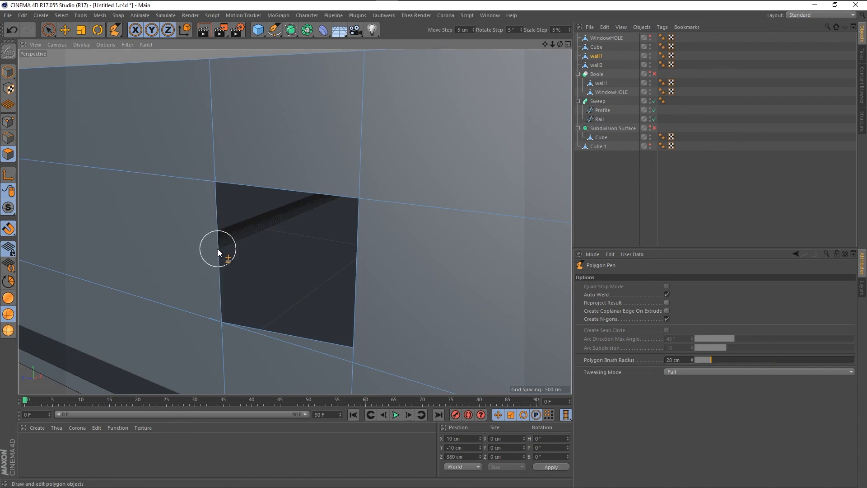
pyautogui.moveTo(213, 283)
pyautogui.keyDown('alt'); pyautogui.mouseDown()
pyautogui.moveTo(158, 268)
pyautogui.moveTo(111, 271)
pyautogui.moveTo(105, 287)
pyautogui.moveTo(130, 310)
pyautogui.moveTo(191, 306)
pyautogui.moveTo(116, 304)
pyautogui.moveTo(148, 300)
pyautogui.mouseUp(); pyautogui.keyUp('alt')
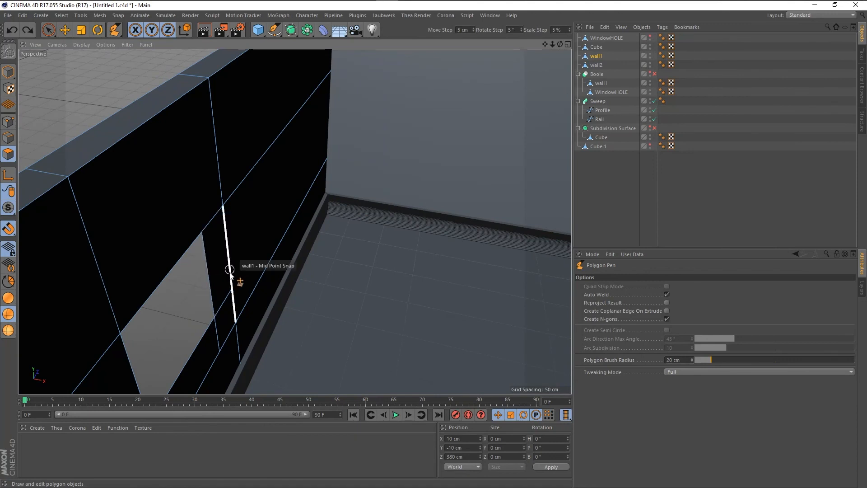
pyautogui.keyDown('ctrl'); pyautogui.moveTo(230, 269); pyautogui.dragTo(207, 269); pyautogui.keyUp('ctrl')
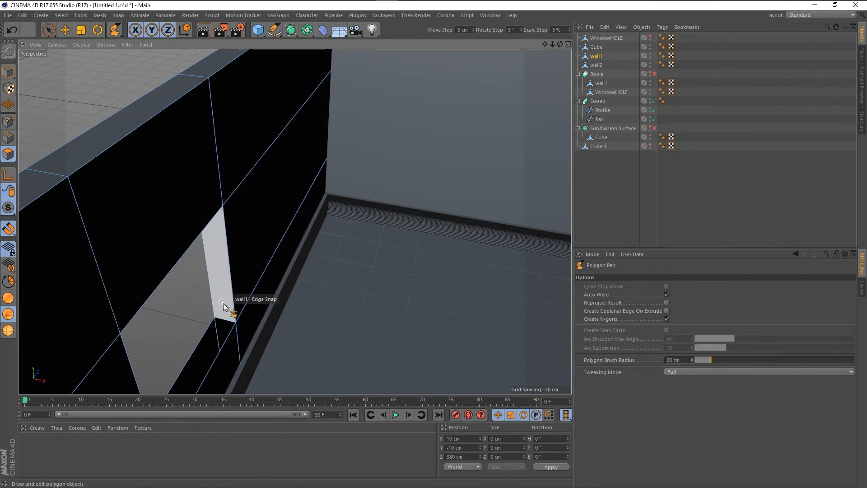
pyautogui.keyDown('alt'); pyautogui.moveTo(223, 302); pyautogui.dragTo(201, 254); pyautogui.keyUp('alt')
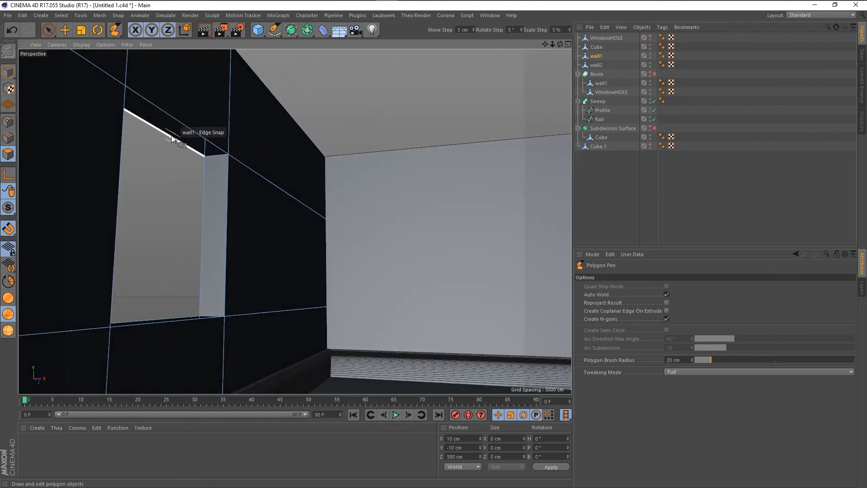
pyautogui.keyDown('ctrl'); pyautogui.moveTo(172, 139); pyautogui.dragTo(200, 137); pyautogui.keyUp('ctrl')
# Extrude the opening's side edge farthest from wall2 and its bottom edge across the wall thickness with the Polygon Pen
pyautogui.keyDown('alt'); pyautogui.moveTo(208, 253); pyautogui.dragTo(99, 297); pyautogui.keyUp('alt')
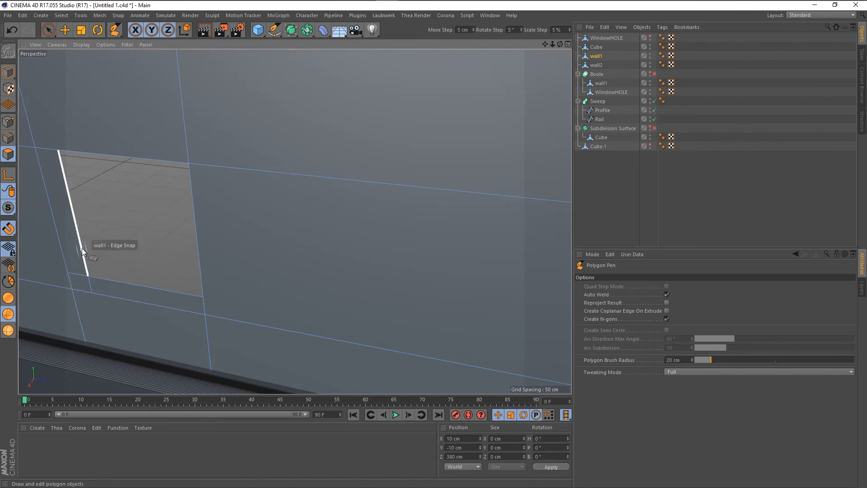
pyautogui.keyDown('ctrl'); pyautogui.moveTo(81, 248); pyautogui.dragTo(64, 261); pyautogui.keyUp('ctrl')
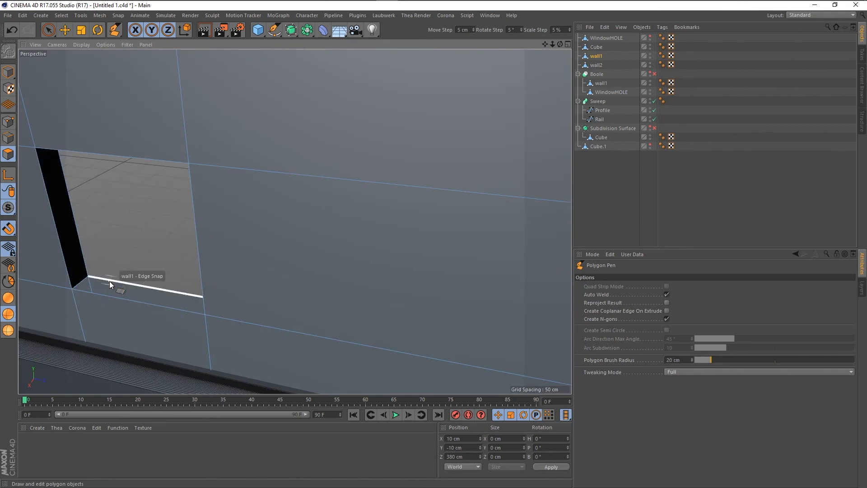
pyautogui.keyDown('ctrl'); pyautogui.moveTo(100, 291); pyautogui.dragTo(99, 294); pyautogui.keyUp('ctrl')
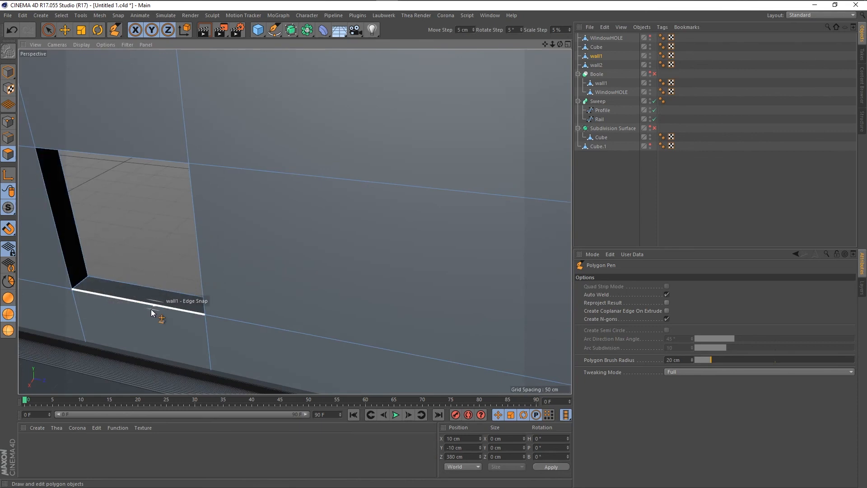
# Inspect wall1's window opening from several angles to check that all four inner faces are closed
pyautogui.scroll(1, 151, 309)
pyautogui.scroll(-5, 210, 273)
pyautogui.scroll(-3, 318, 259)
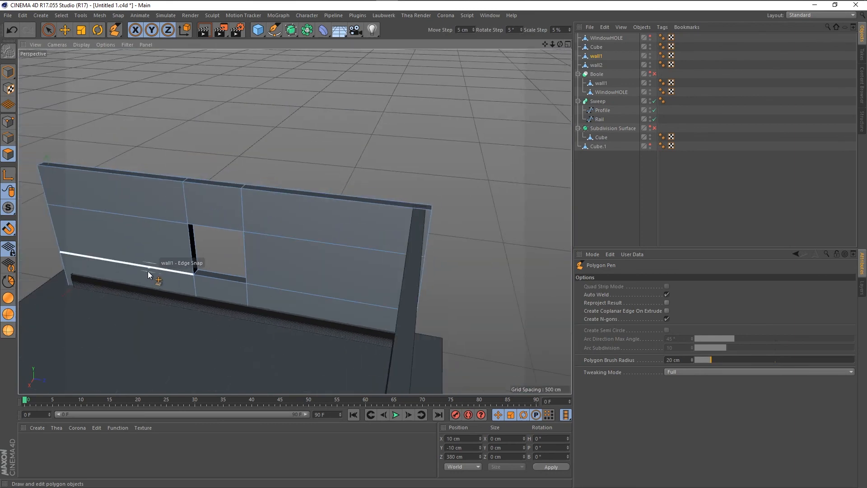
pyautogui.scroll(4, 161, 265)
pyautogui.scroll(-4, 270, 228)
pyautogui.scroll(3, 236, 223)
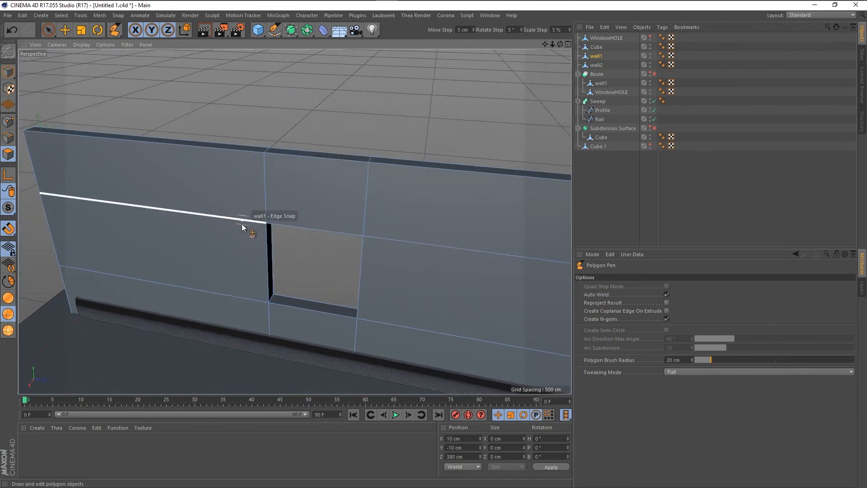
pyautogui.scroll(1, 214, 294)
pyautogui.scroll(-1, 246, 297)
pyautogui.keyDown('alt'); pyautogui.moveTo(274, 303); pyautogui.dragTo(316, 267); pyautogui.keyUp('alt')
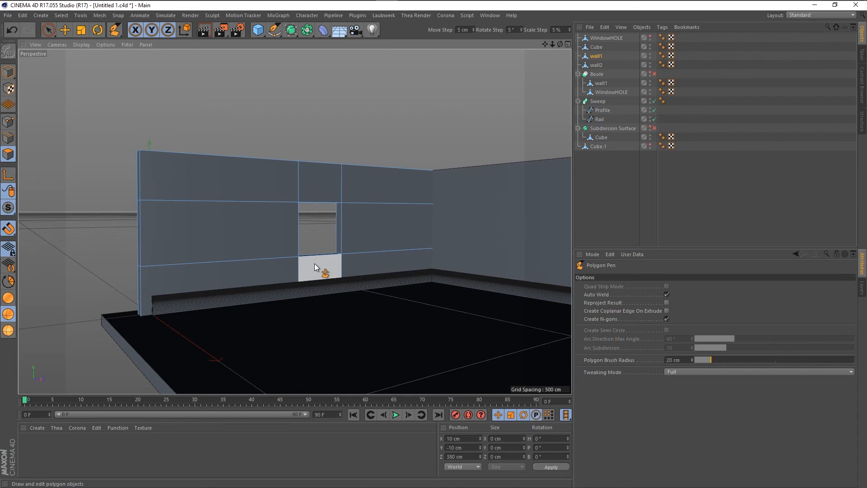
pyautogui.keyDown('alt'); pyautogui.moveTo(215, 239); pyautogui.dragTo(237, 256); pyautogui.keyUp('alt')
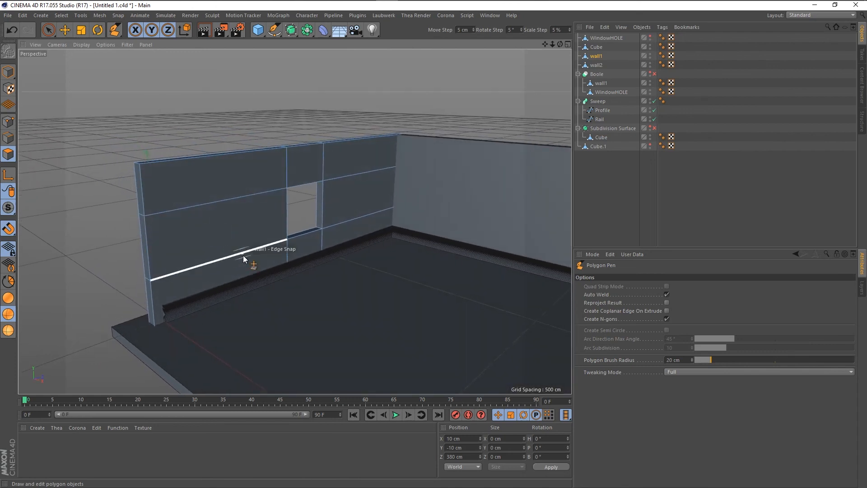
pyautogui.scroll(2, 243, 255)
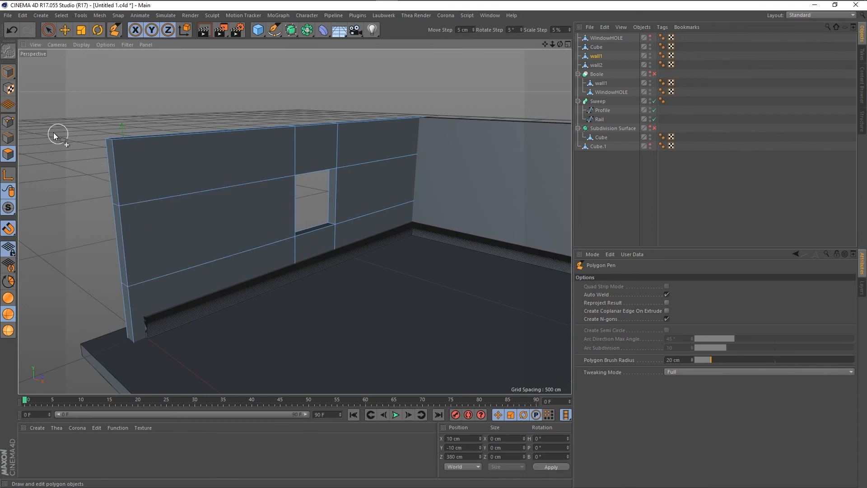
# Select all of wall1's polygons and optimize the mesh
pyautogui.click(264, 203)
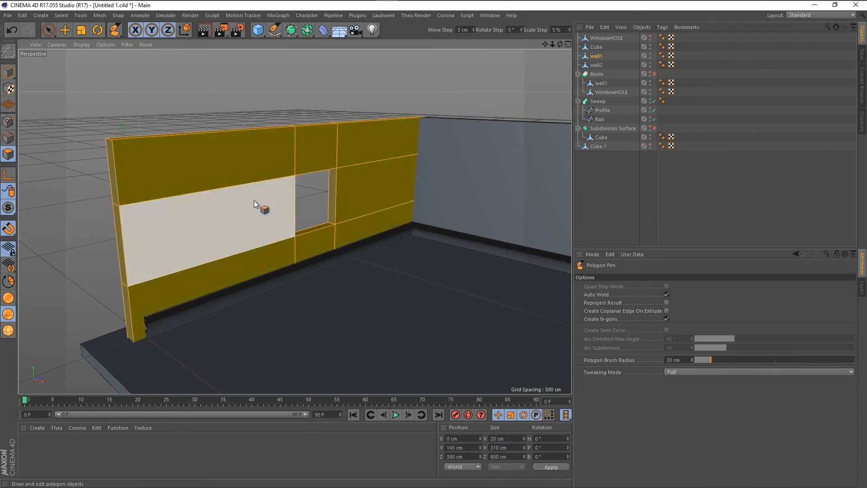
pyautogui.rightClick(199, 143)
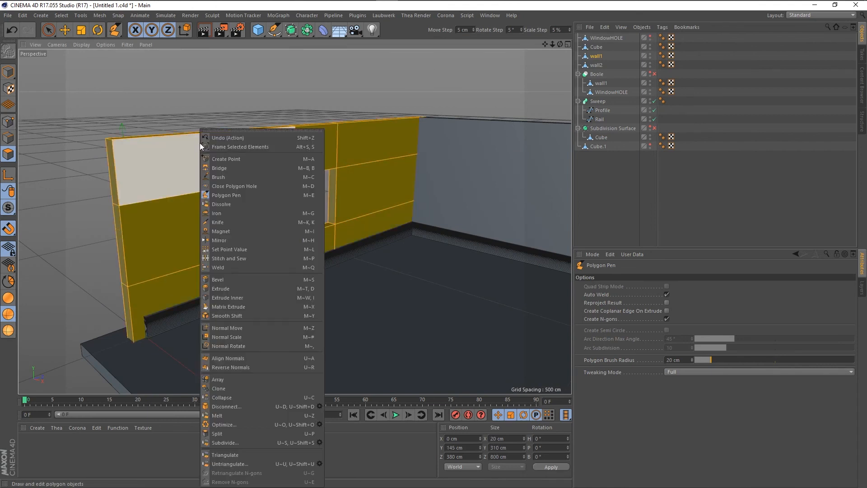
pyautogui.click(236, 424)
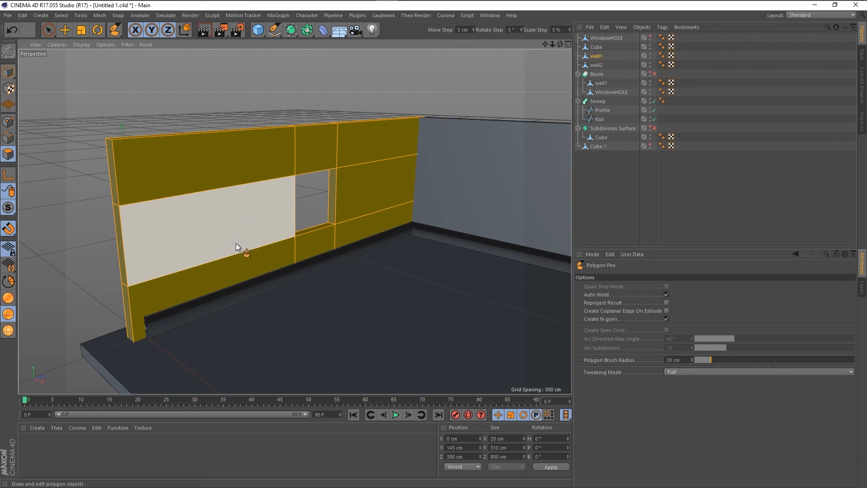
pyautogui.keyDown('alt'); pyautogui.moveTo(234, 254); pyautogui.dragTo(254, 259); pyautogui.keyUp('alt')
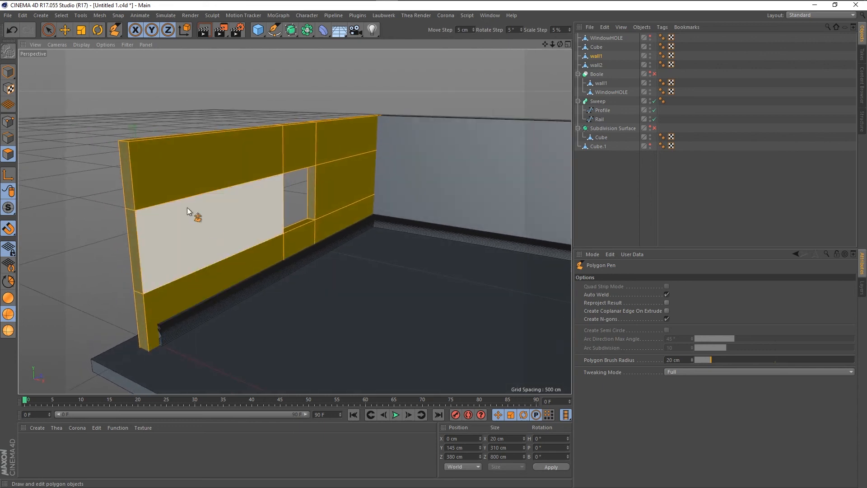
# Return to Model mode with Live Selection active and deselect wall1
pyautogui.click(8, 72)
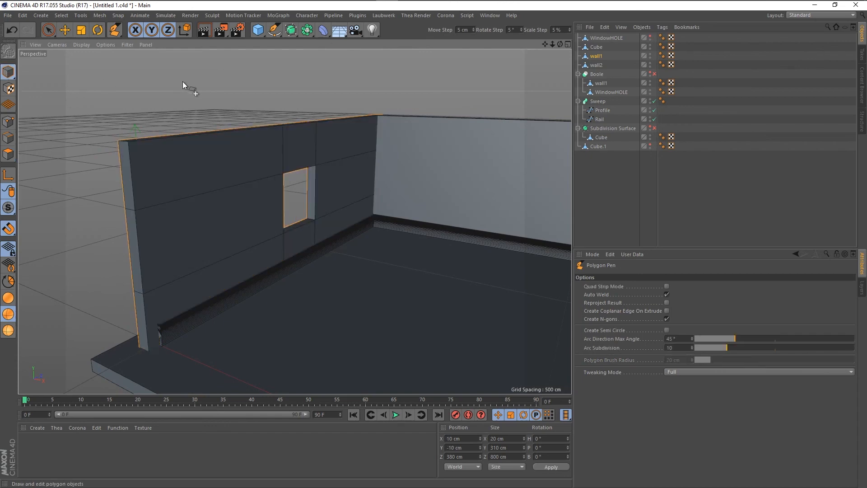
pyautogui.click(48, 30)
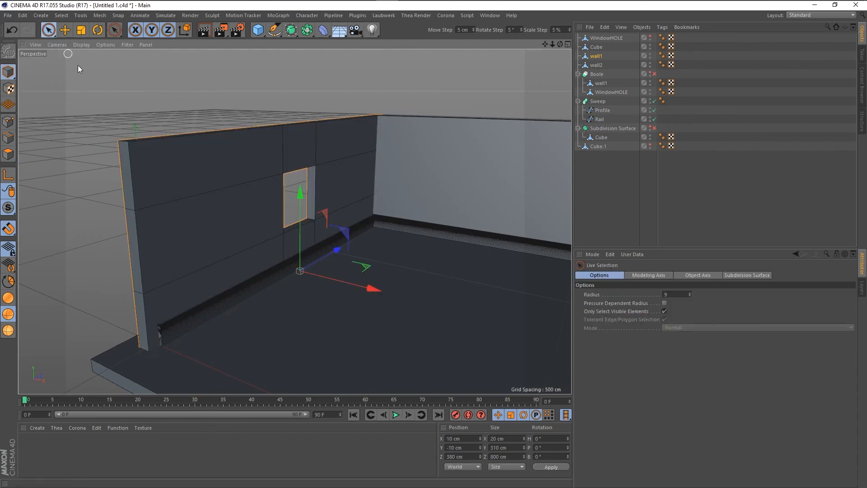
pyautogui.click(180, 126)
pyautogui.keyDown('alt'); pyautogui.moveTo(232, 228); pyautogui.dragTo(345, 227); pyautogui.keyUp('alt')
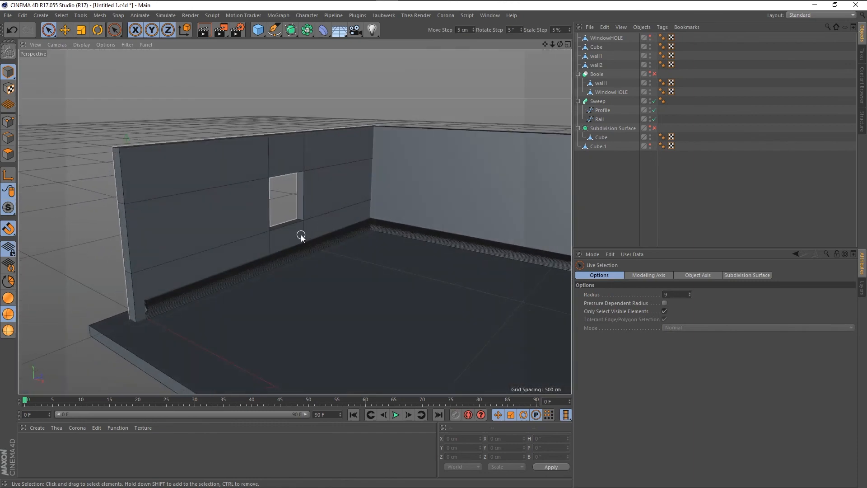
# Examine wall1's window opening and the adjoining wall2 and floor from several angles and distances
pyautogui.scroll(4, 302, 233)
pyautogui.scroll(-3, 234, 215)
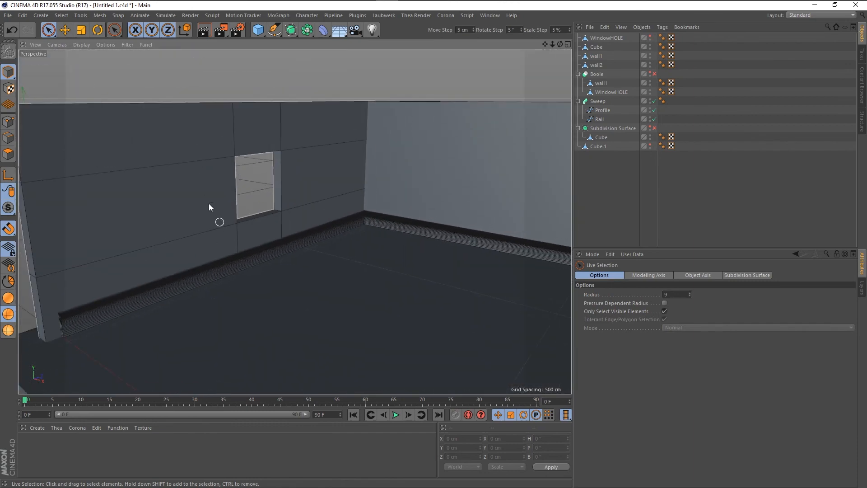
pyautogui.scroll(-5, 149, 206)
pyautogui.keyDown('alt'); pyautogui.moveTo(113, 188); pyautogui.dragTo(273, 144); pyautogui.keyUp('alt')
pyautogui.click(272, 155)
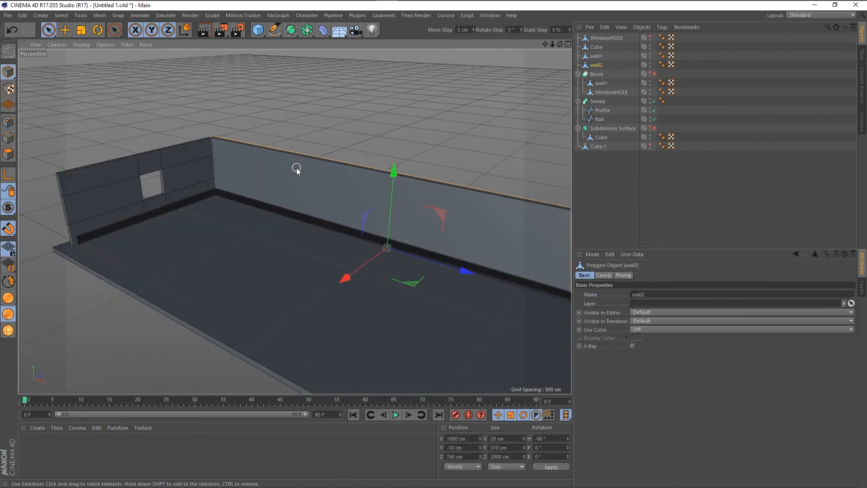
pyautogui.keyDown('alt'); pyautogui.moveTo(444, 244); pyautogui.dragTo(104, 232); pyautogui.keyUp('alt')
pyautogui.scroll(-3, 103, 233)
pyautogui.scroll(5, 88, 227)
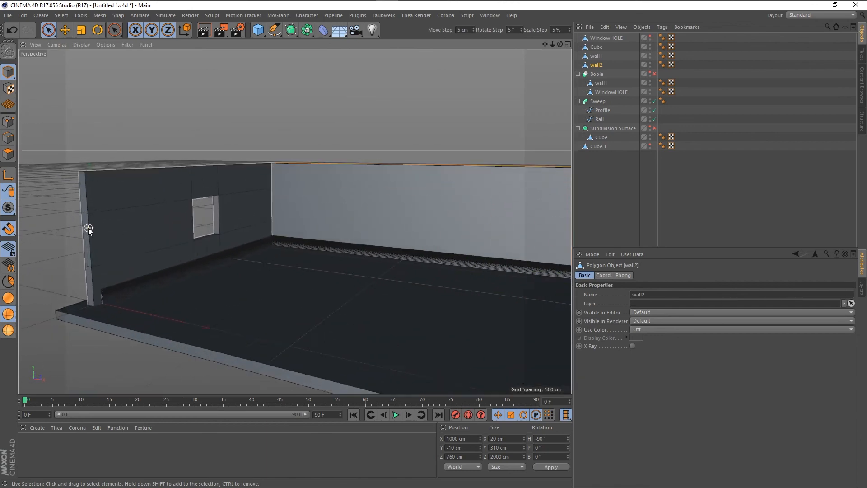
pyautogui.keyDown('alt'); pyautogui.moveTo(300, 236); pyautogui.dragTo(172, 257); pyautogui.keyUp('alt')
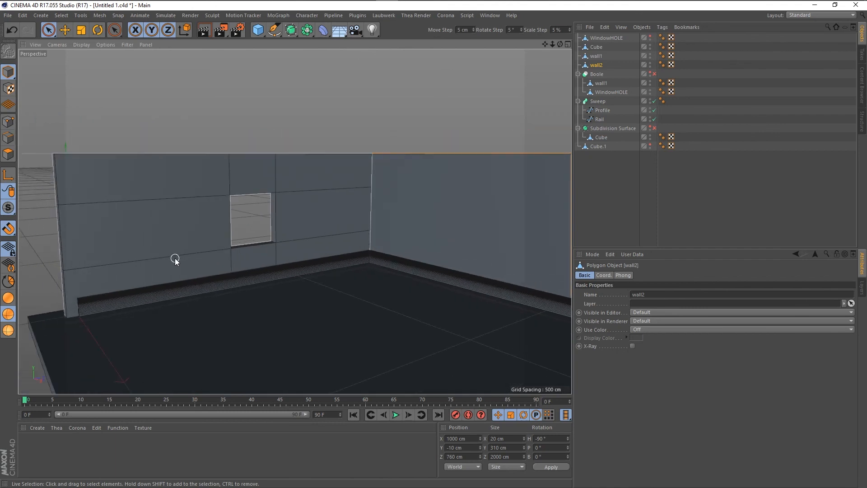
pyautogui.moveTo(244, 95)
pyautogui.keyDown('alt'); pyautogui.mouseDown()
pyautogui.moveTo(127, 118)
pyautogui.moveTo(180, 213)
pyautogui.moveTo(212, 184)
pyautogui.moveTo(196, 223)
pyautogui.moveTo(217, 212)
pyautogui.moveTo(206, 203)
pyautogui.mouseUp(); pyautogui.keyUp('alt')
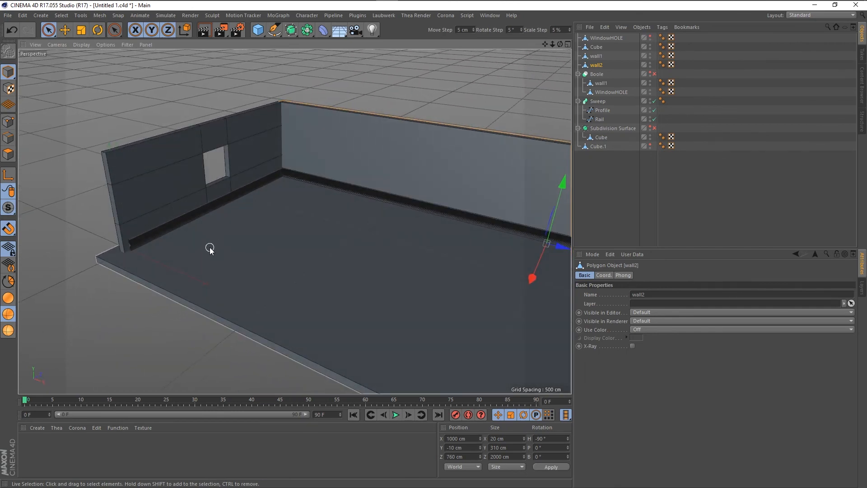
pyautogui.click(171, 102)
pyautogui.scroll(10, 214, 186)
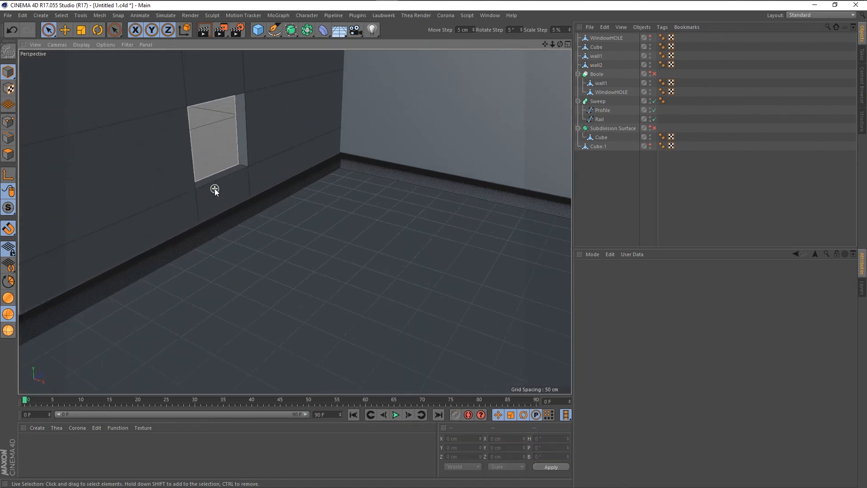
pyautogui.scroll(-6, 223, 193)
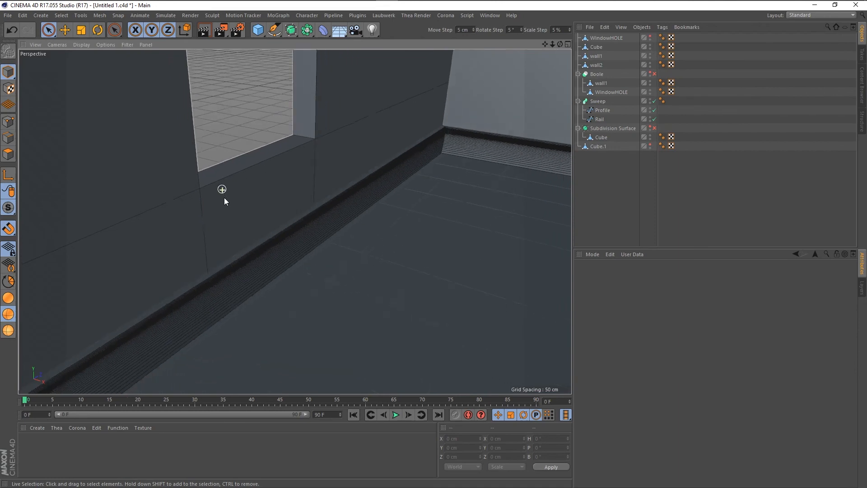
pyautogui.scroll(-4, 223, 266)
pyautogui.scroll(-4, 216, 259)
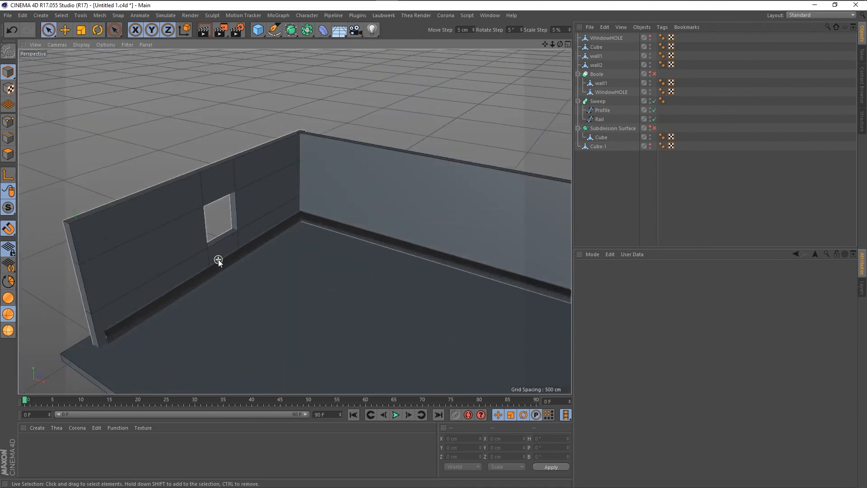
pyautogui.keyDown('alt'); pyautogui.moveTo(216, 240); pyautogui.dragTo(263, 99); pyautogui.keyUp('alt')
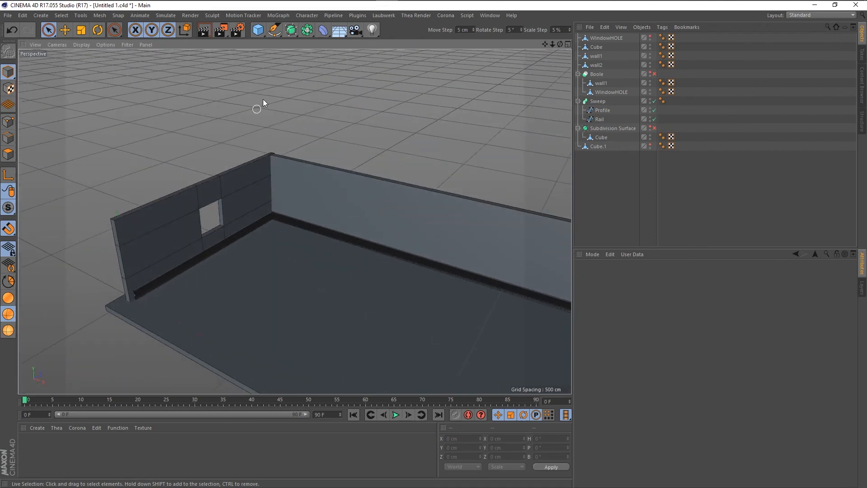
# Add a cube and move it beside wall1's window opening, at about Y 151 cm and Z 320 cm
pyautogui.click(260, 30)
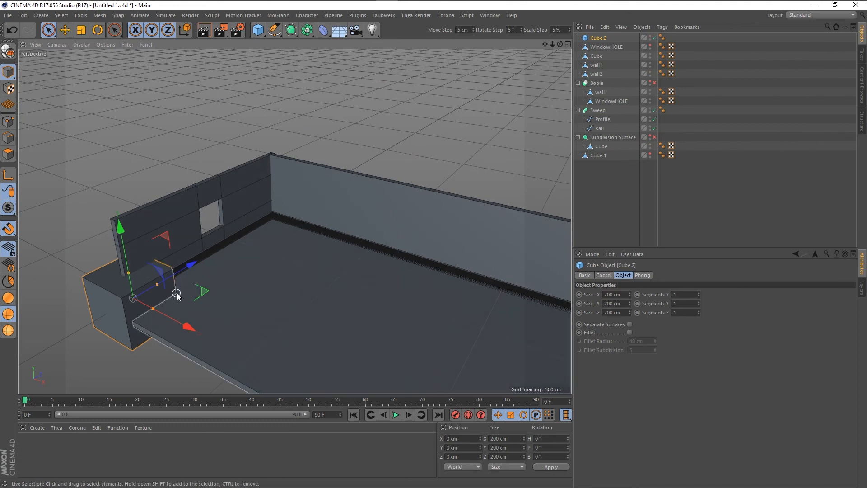
pyautogui.middleClick(195, 278)
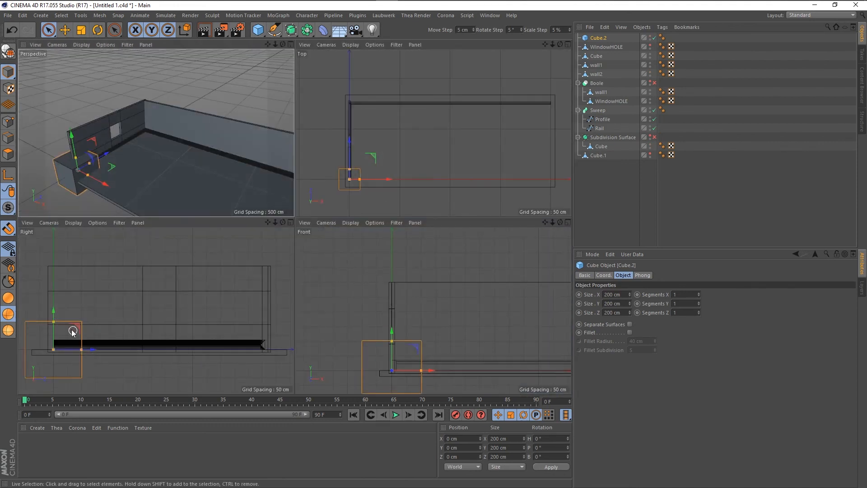
pyautogui.moveTo(54, 312); pyautogui.dragTo(66, 269)
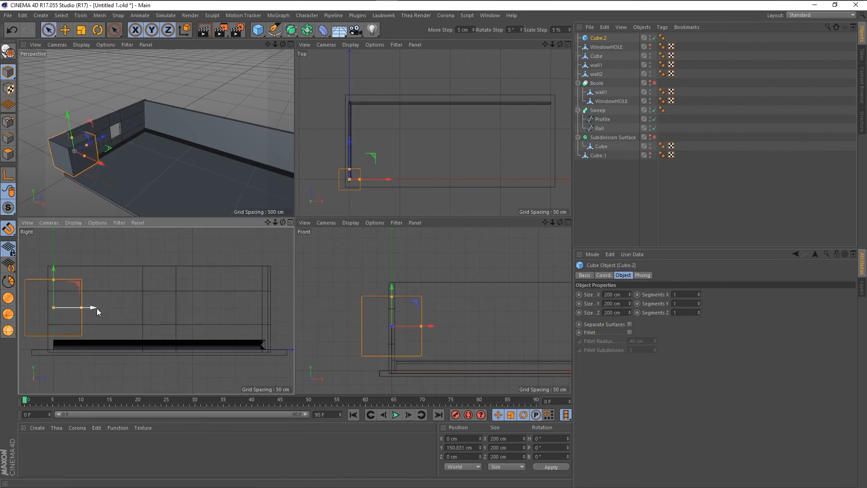
pyautogui.moveTo(94, 307); pyautogui.dragTo(183, 312)
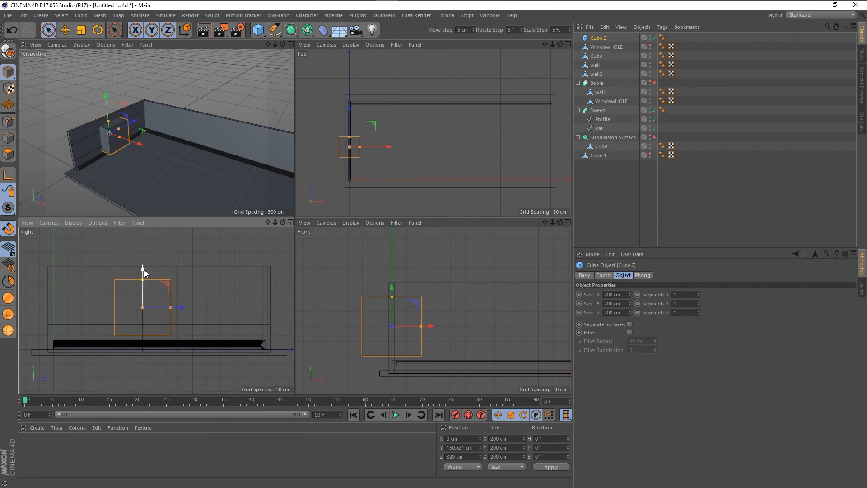
pyautogui.moveTo(144, 270); pyautogui.dragTo(143, 273)
# Read wall1's position and give the new cube the same coordinates: X 10 cm, Y -10 cm, Z 380 cm
pyautogui.click(203, 267)
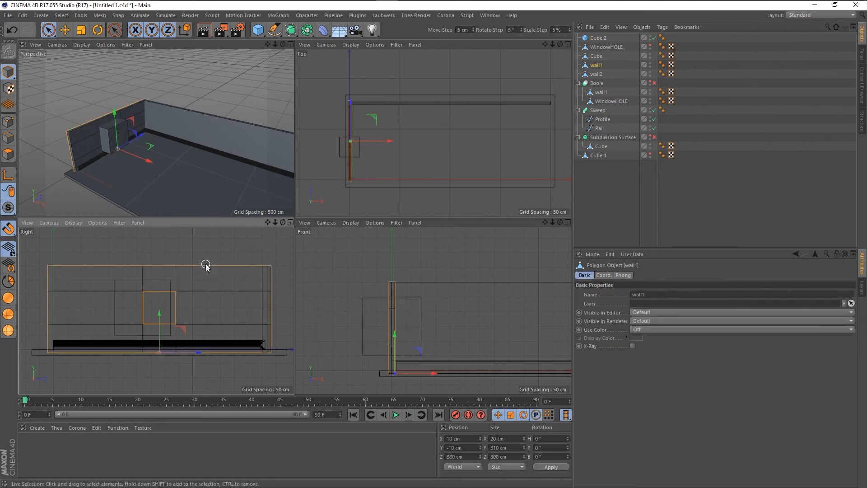
pyautogui.click(466, 437)
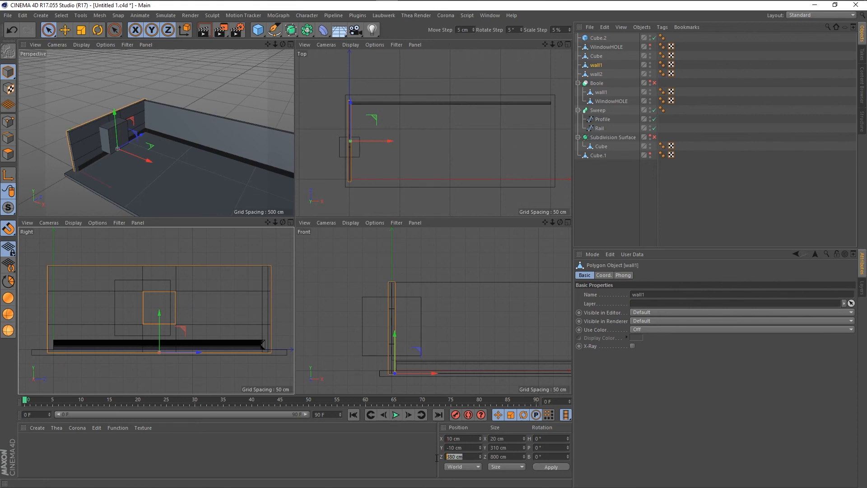
pyautogui.click(168, 282)
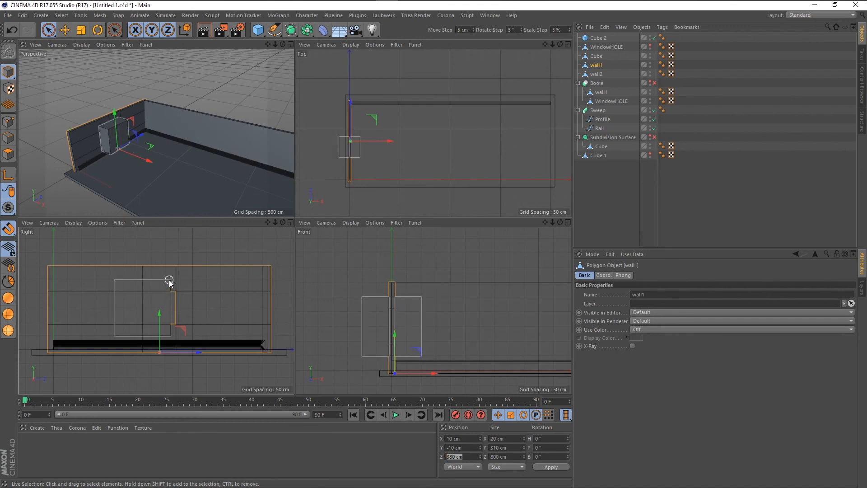
pyautogui.click(464, 437)
pyautogui.write('10')
pyautogui.press('Tab')
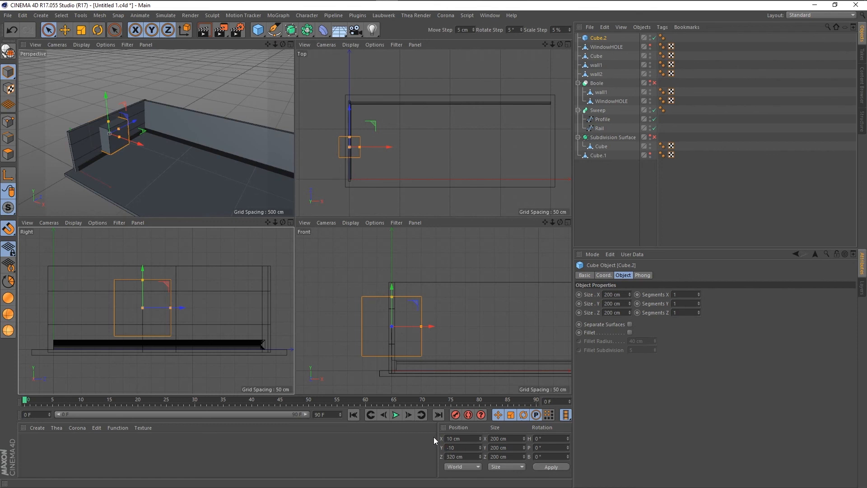
pyautogui.doubleClick(463, 456)
pyautogui.write('380')
pyautogui.press('Return')
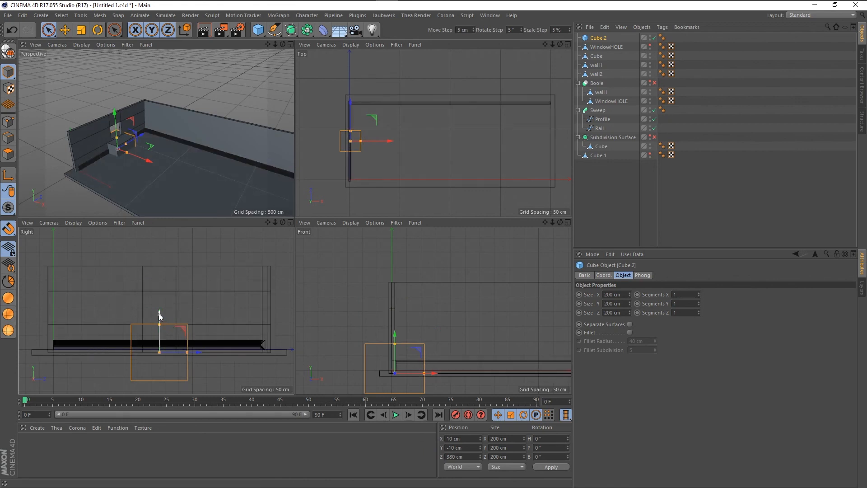
# Raise the cube to the lower edge of the window opening by setting its Y position to 90 cm
pyautogui.moveTo(159, 313); pyautogui.dragTo(165, 270)
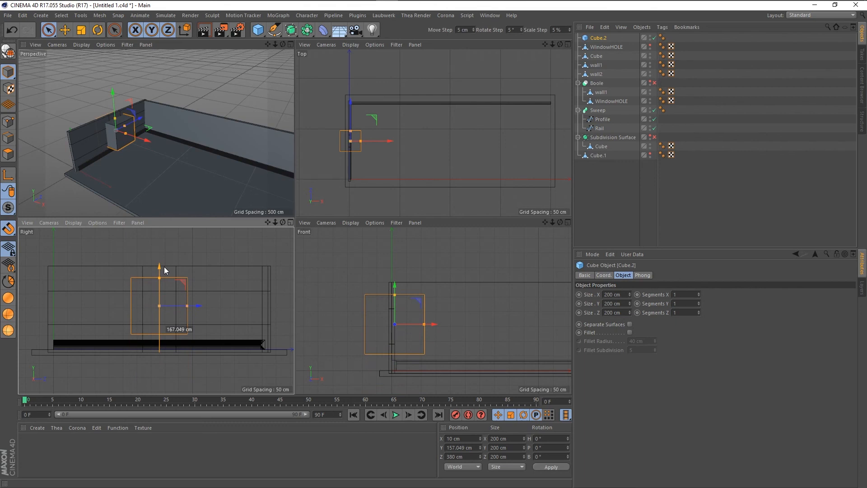
pyautogui.moveTo(164, 267); pyautogui.dragTo(157, 307)
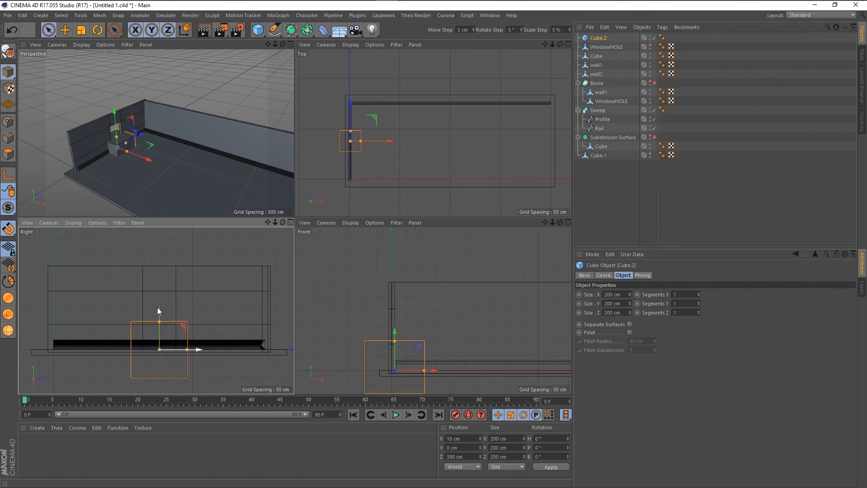
pyautogui.click(472, 445)
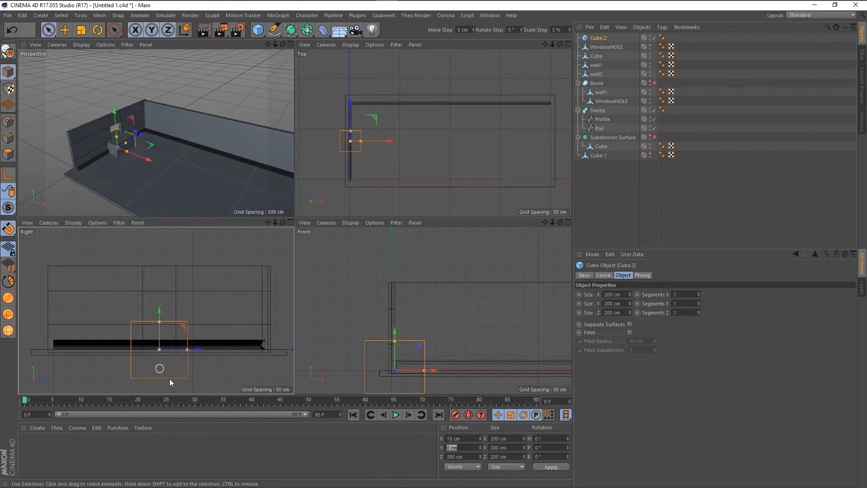
pyautogui.write('90')
pyautogui.press('Return')
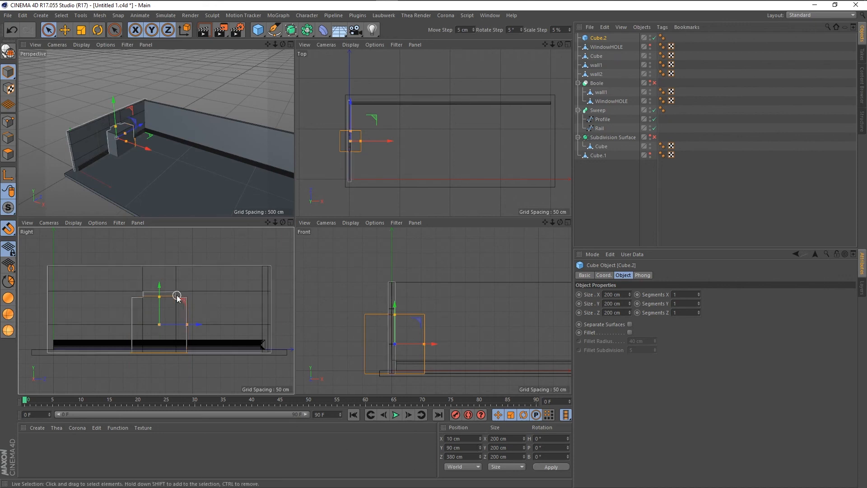
# Flatten the cube into a thin sill by setting its Y size to 3 cm
pyautogui.moveTo(161, 298)
pyautogui.mouseDown()
pyautogui.moveTo(166, 321)
pyautogui.moveTo(156, 313)
pyautogui.mouseUp()
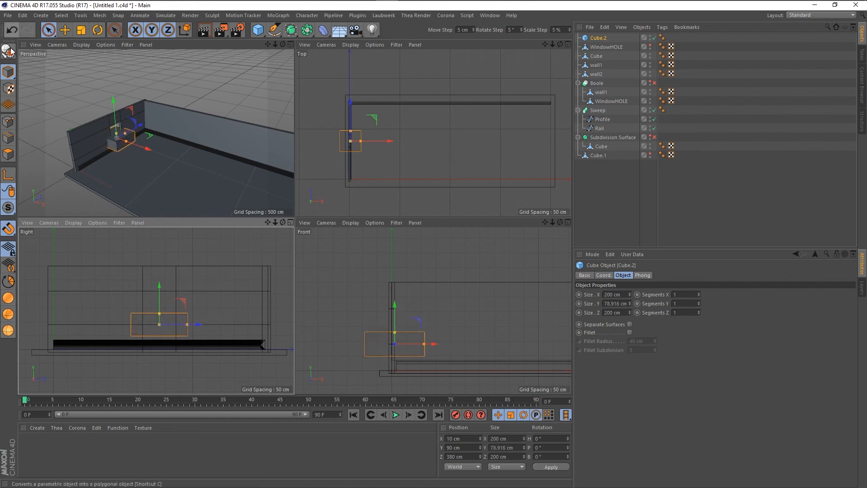
pyautogui.moveTo(628, 303); pyautogui.dragTo(546, 303)
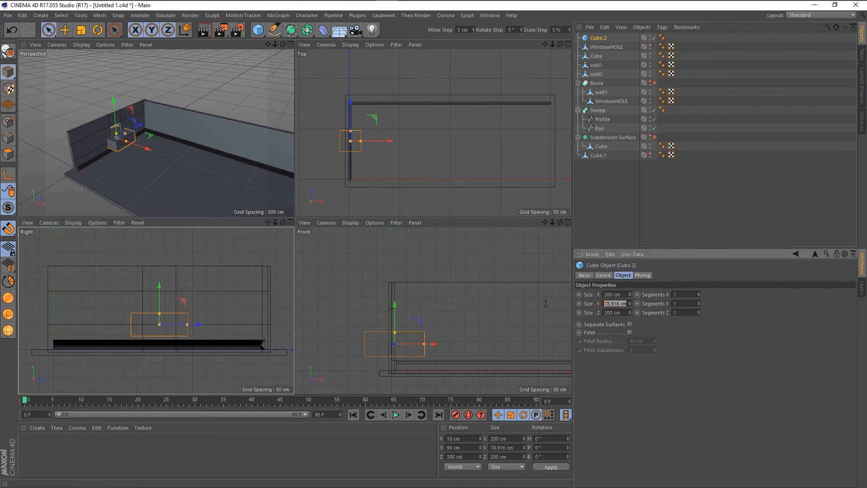
pyautogui.write('3')
pyautogui.press('Return')
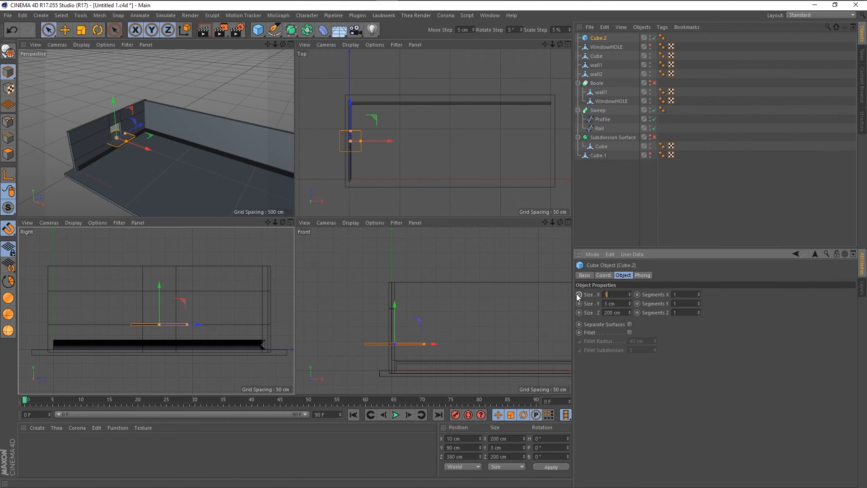
# Set the sill cube's Z size to 126 cm and its X size to 20 cm, and check its fit under the opening
pyautogui.press('Return')
pyautogui.click(625, 313)
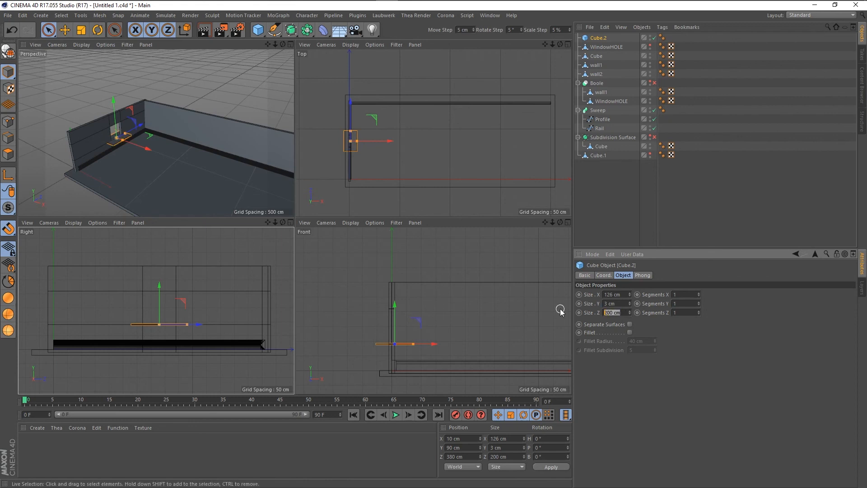
pyautogui.write('126')
pyautogui.press('Return')
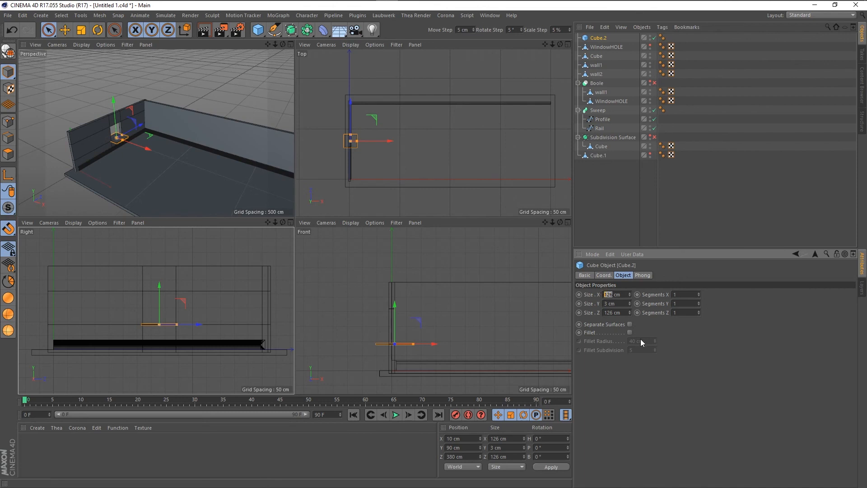
pyautogui.write('20')
pyautogui.press('Return')
pyautogui.scroll(5, 157, 328)
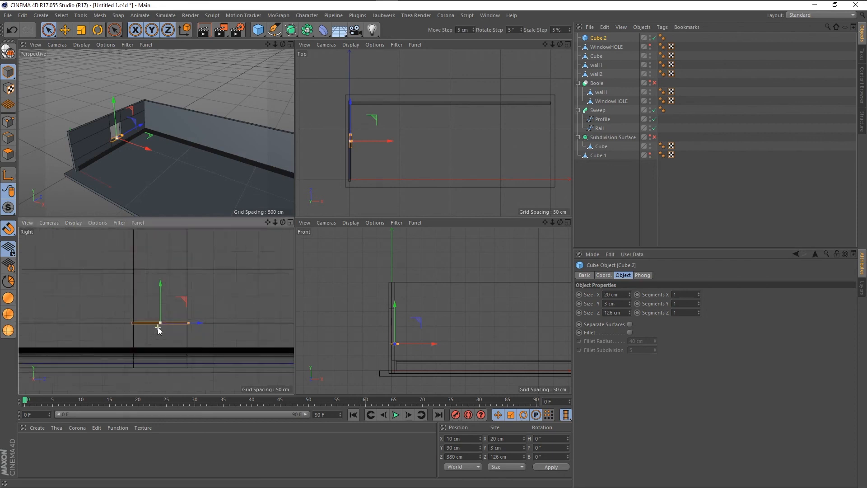
pyautogui.scroll(4, 158, 327)
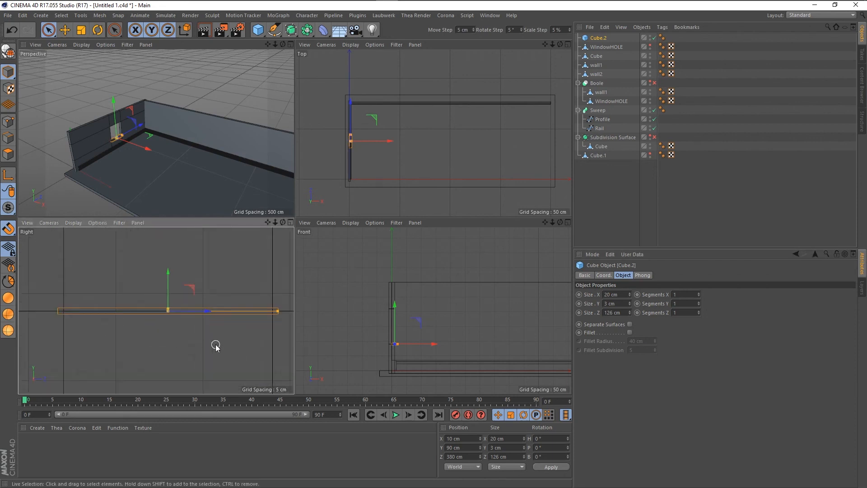
pyautogui.scroll(-3, 231, 343)
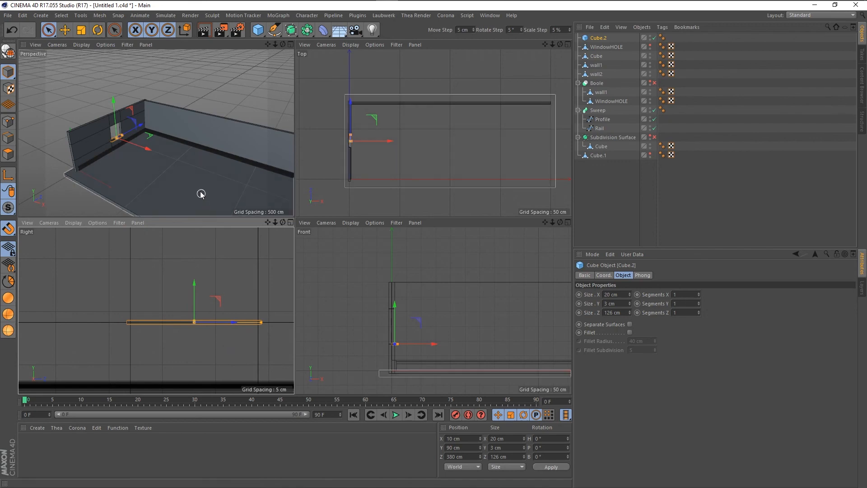
# Add a Bevel deformer as a child of the window sill cube
pyautogui.middleClick(135, 165)
pyautogui.scroll(6, 225, 239)
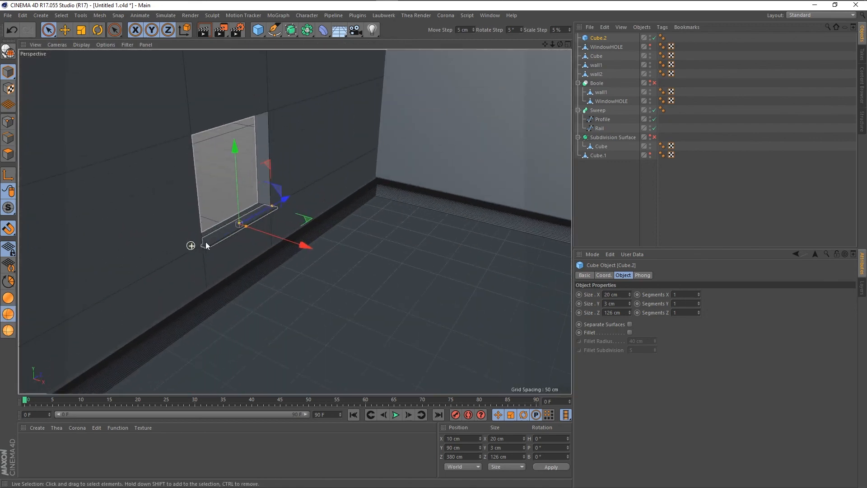
pyautogui.scroll(8, 204, 246)
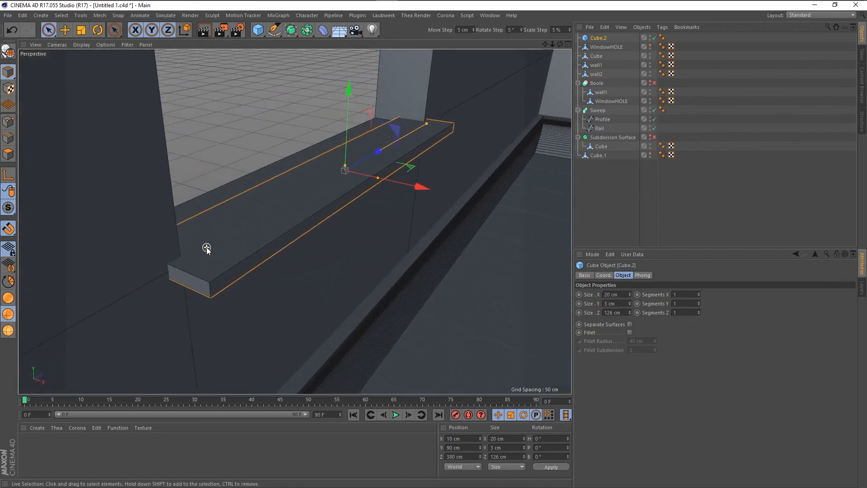
pyautogui.moveTo(193, 263)
pyautogui.keyDown('alt'); pyautogui.mouseDown()
pyautogui.moveTo(207, 278)
pyautogui.moveTo(219, 224)
pyautogui.moveTo(204, 178)
pyautogui.moveTo(144, 226)
pyautogui.moveTo(199, 258)
pyautogui.mouseUp(); pyautogui.keyUp('alt')
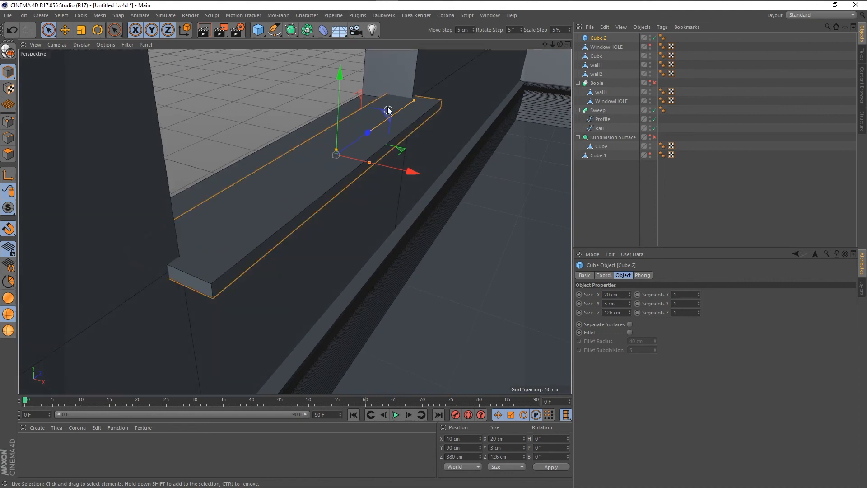
pyautogui.click(324, 32)
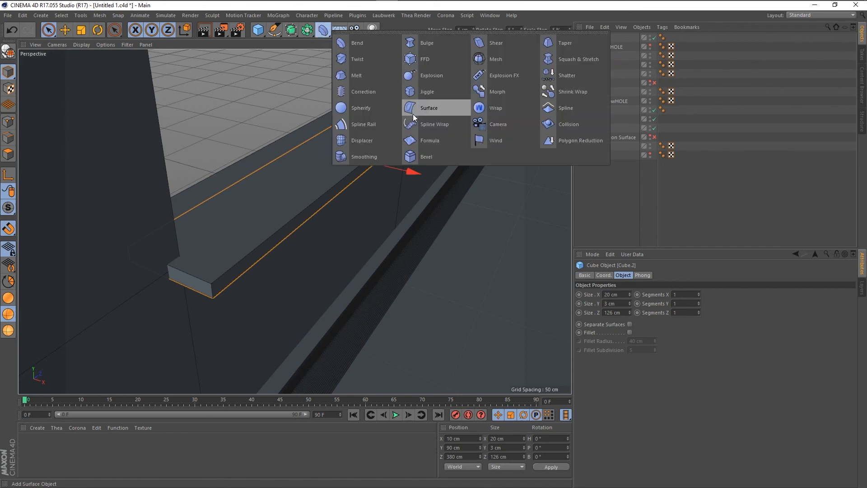
pyautogui.keyDown('shift'); pyautogui.click(410, 156); pyautogui.keyUp('shift')
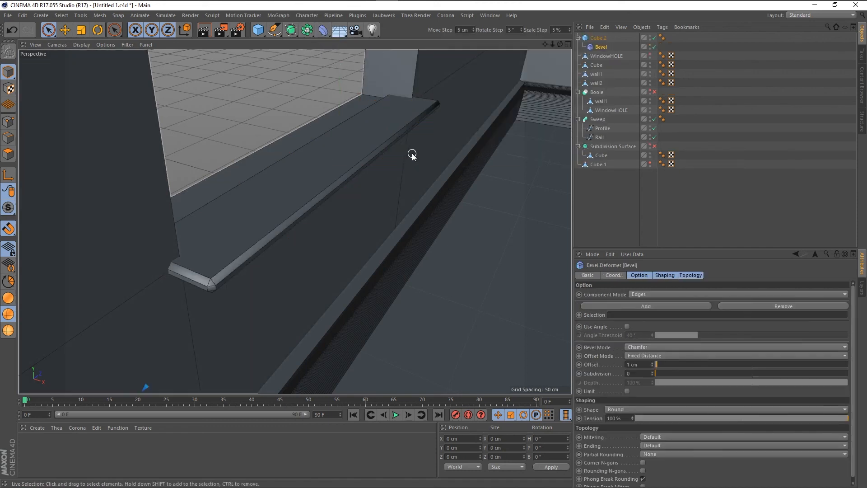
# Rename the sill cube as Sill-Window
pyautogui.click(597, 38)
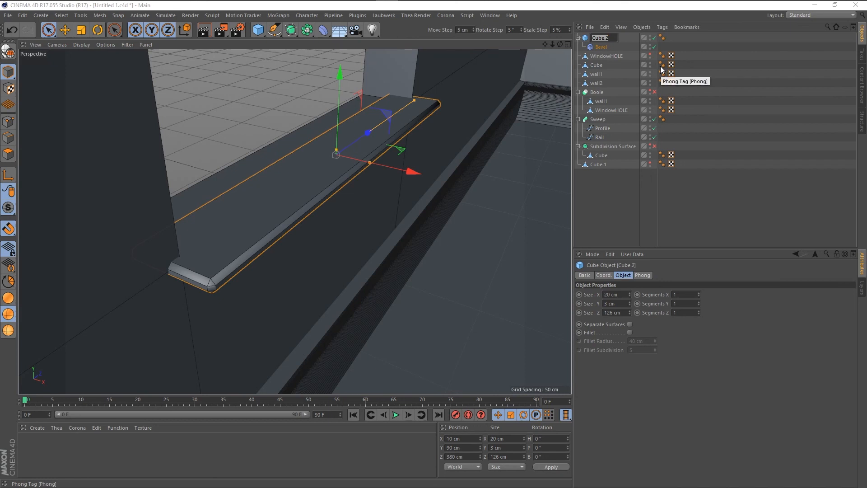
pyautogui.write('Sill-')
pyautogui.write('W')
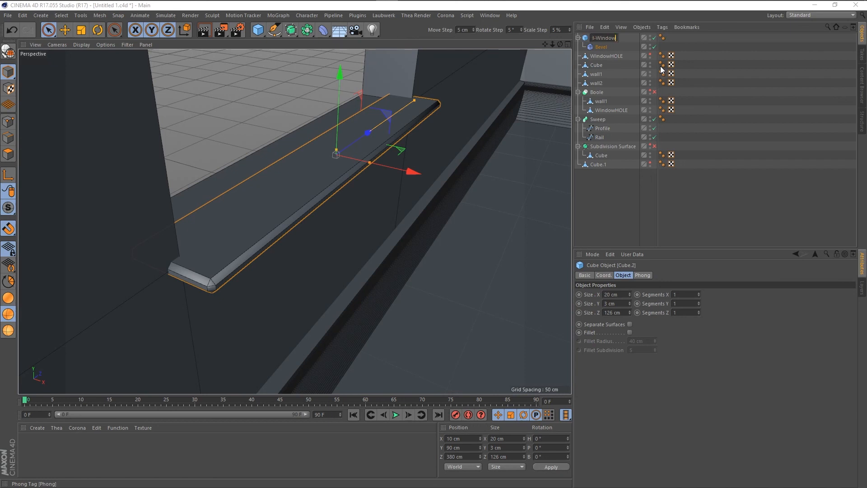
pyautogui.press('Return')
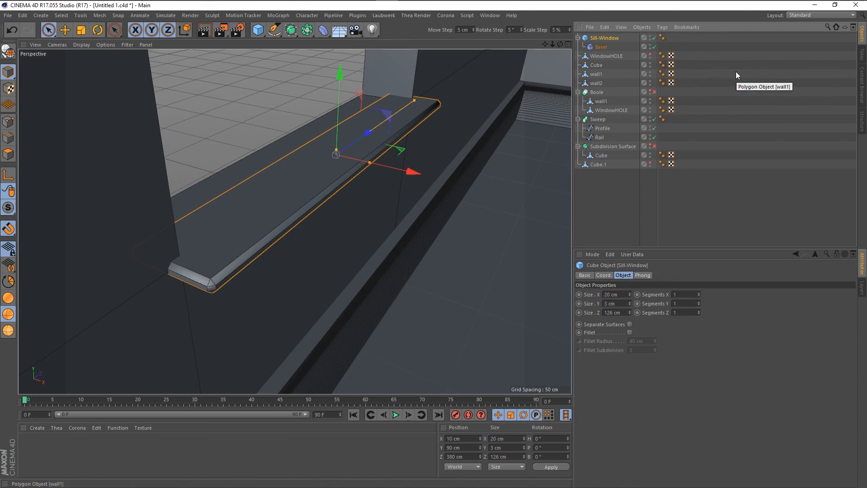
# Try an offset of 0.1 cm on the sill's Bevel deformer and inspect the resulting edges up close
pyautogui.click(599, 47)
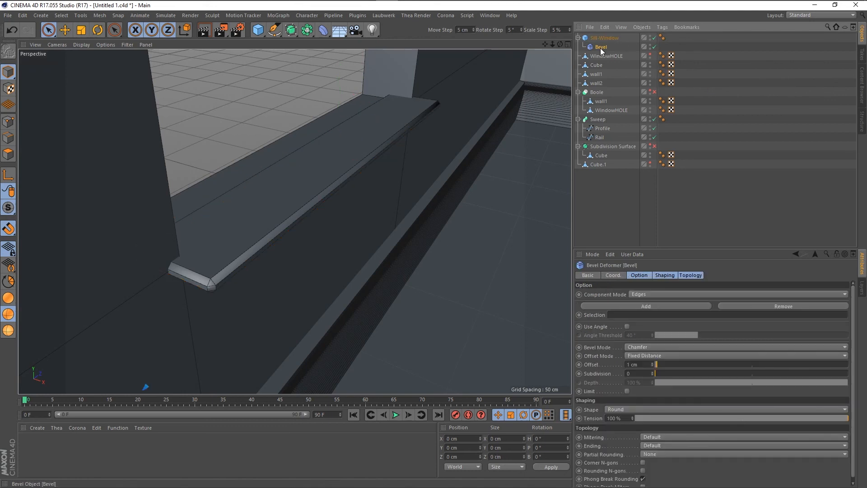
pyautogui.doubleClick(632, 365)
pyautogui.write('0.1')
pyautogui.press('Return')
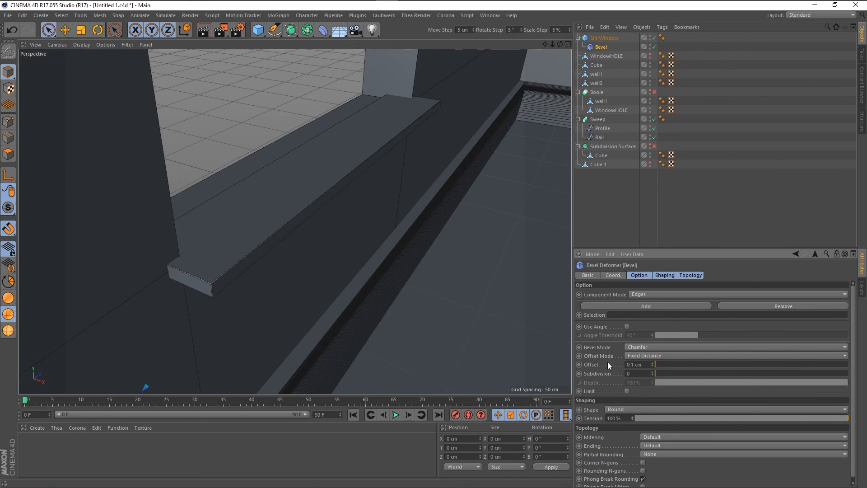
pyautogui.scroll(5, 186, 262)
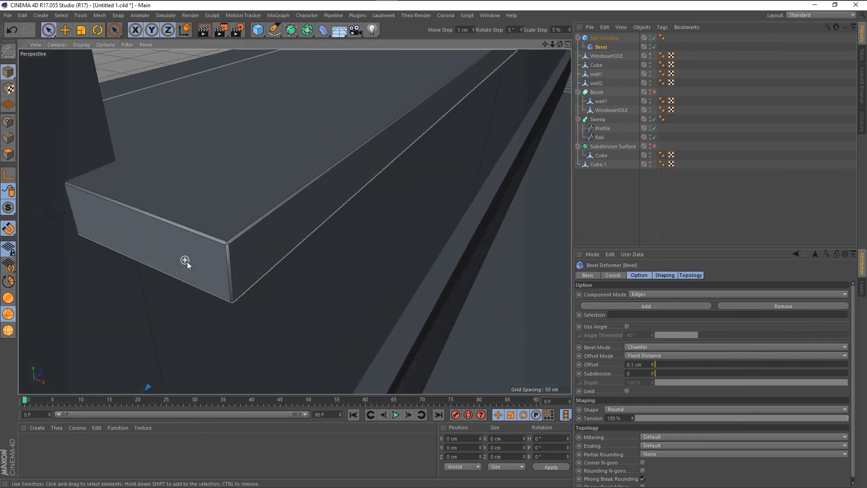
pyautogui.scroll(1, 187, 261)
pyautogui.keyDown('alt'); pyautogui.moveTo(190, 278); pyautogui.dragTo(185, 246); pyautogui.keyUp('alt')
pyautogui.scroll(-3, 428, 280)
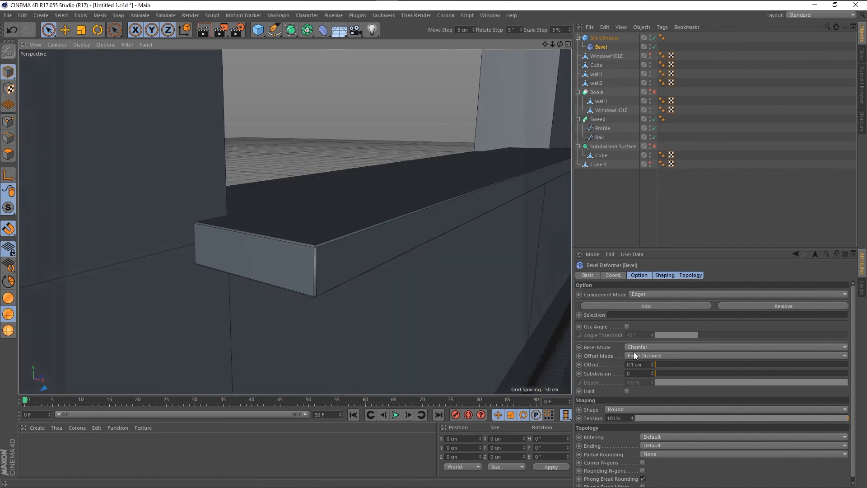
# Set the sill's Bevel deformer to an offset of 0.2 cm with a subdivision of 6, and inspect the rounded edges
pyautogui.click(652, 363)
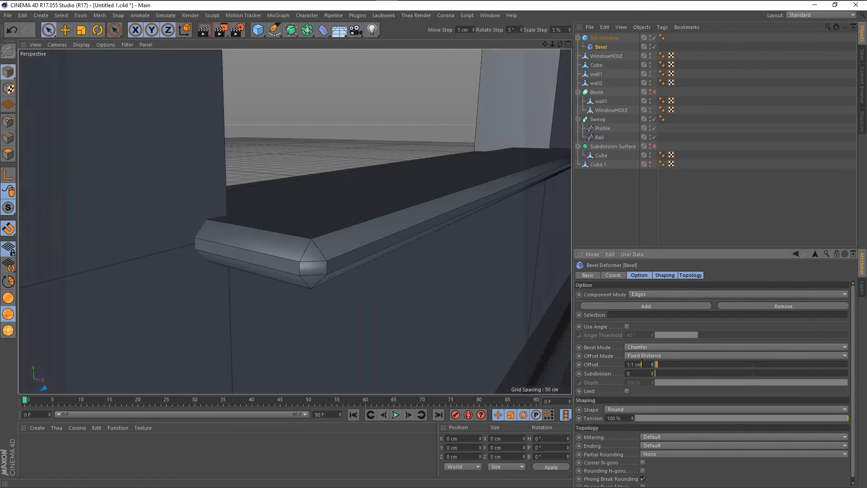
pyautogui.write('0.2')
pyautogui.press('Return')
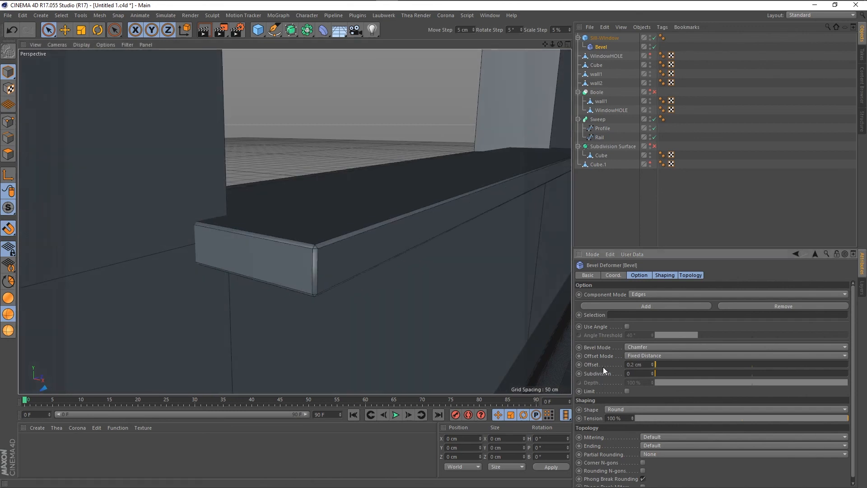
pyautogui.click(650, 372)
pyautogui.write('6')
pyautogui.press('Return')
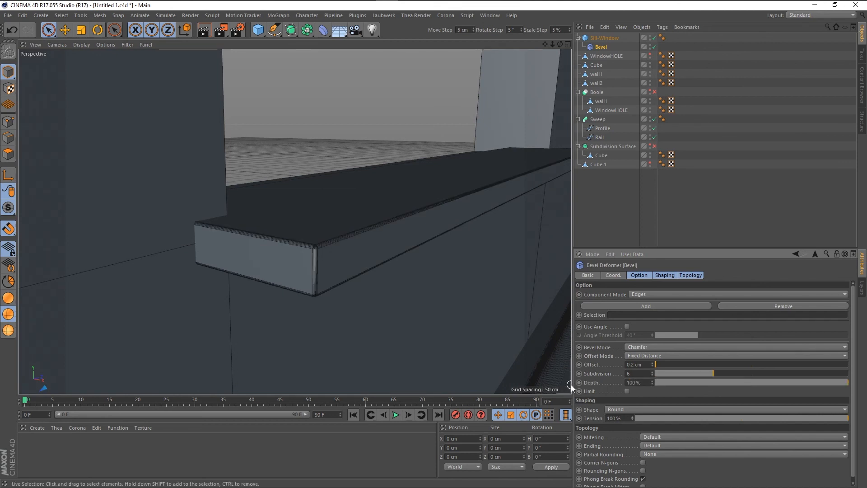
pyautogui.scroll(5, 303, 279)
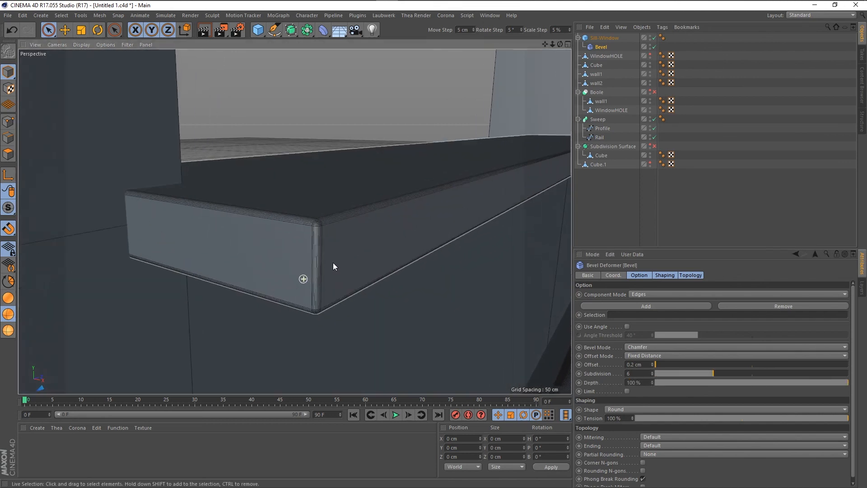
pyautogui.scroll(5, 332, 261)
pyautogui.keyDown('alt'); pyautogui.moveTo(290, 246); pyautogui.dragTo(192, 271); pyautogui.keyUp('alt')
pyautogui.scroll(-8, 132, 302)
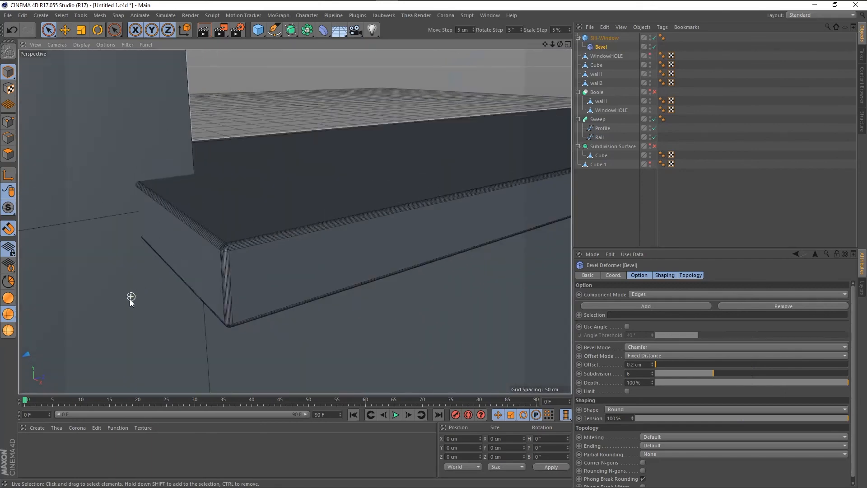
pyautogui.keyDown('alt'); pyautogui.moveTo(149, 320); pyautogui.dragTo(256, 349); pyautogui.keyUp('alt')
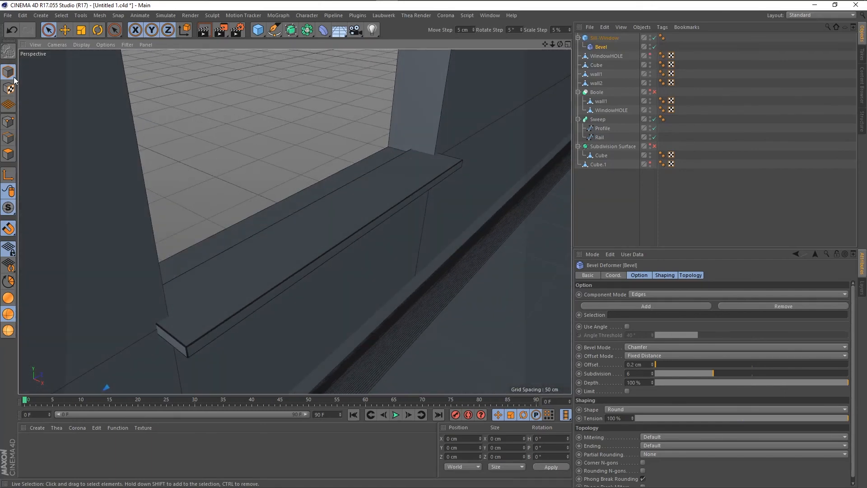
# Try different depths for Sill-Window by stretching its X size to about 54 cm and shrinking it to about 9.5 cm
pyautogui.keyDown('shift'); pyautogui.click(268, 230); pyautogui.keyUp('shift')
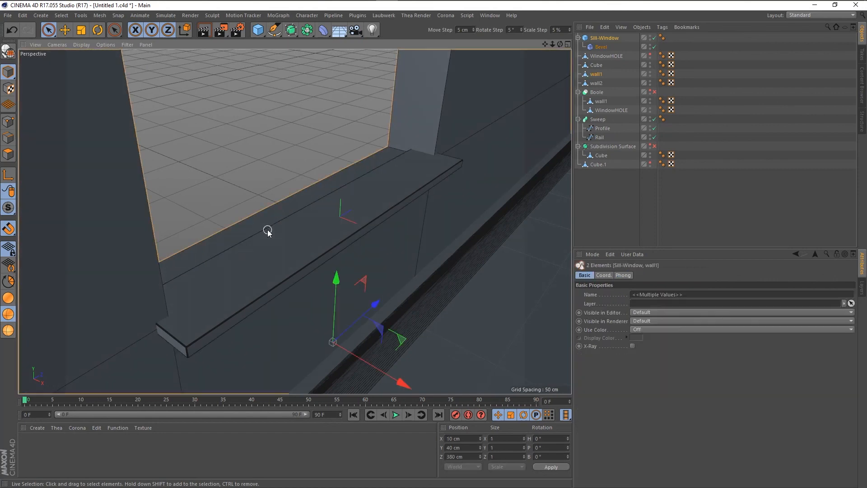
pyautogui.click(278, 235)
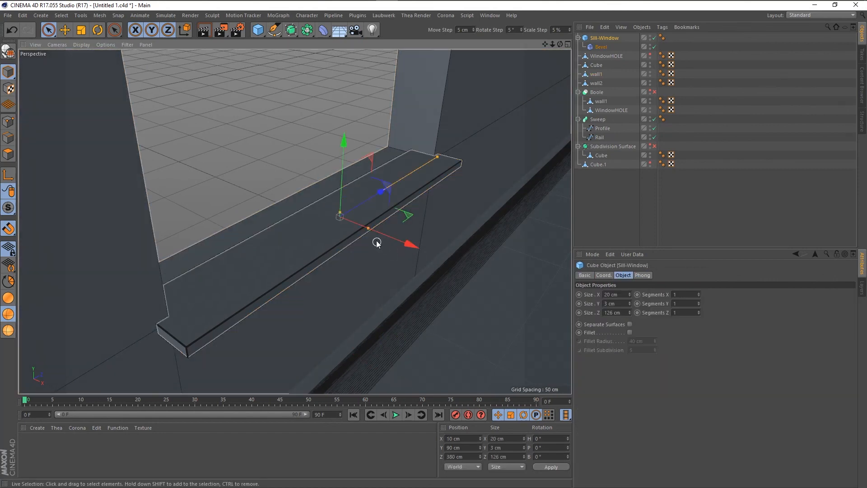
pyautogui.moveTo(368, 229); pyautogui.dragTo(408, 276)
pyautogui.keyDown('alt'); pyautogui.moveTo(280, 364); pyautogui.dragTo(325, 343); pyautogui.keyUp('alt')
pyautogui.scroll(5, 319, 344)
pyautogui.scroll(-3, 303, 326)
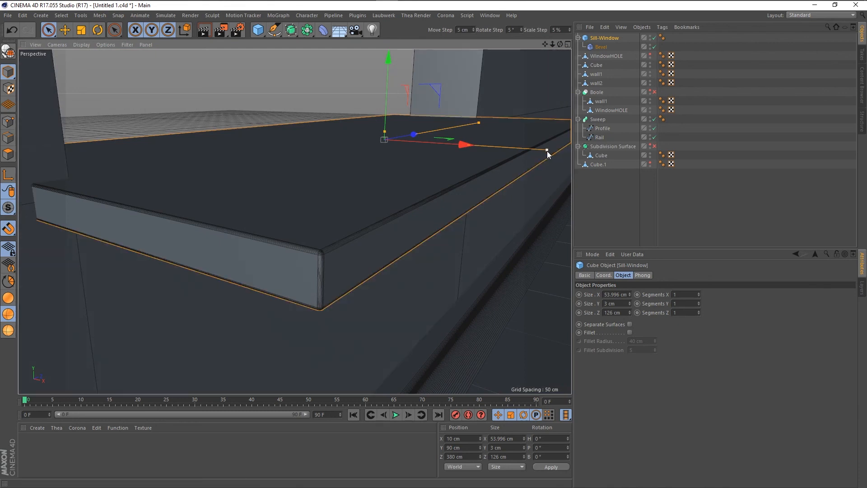
pyautogui.moveTo(546, 150); pyautogui.dragTo(407, 164)
# Set Sill-Window's X size to 26 cm
pyautogui.click(626, 294)
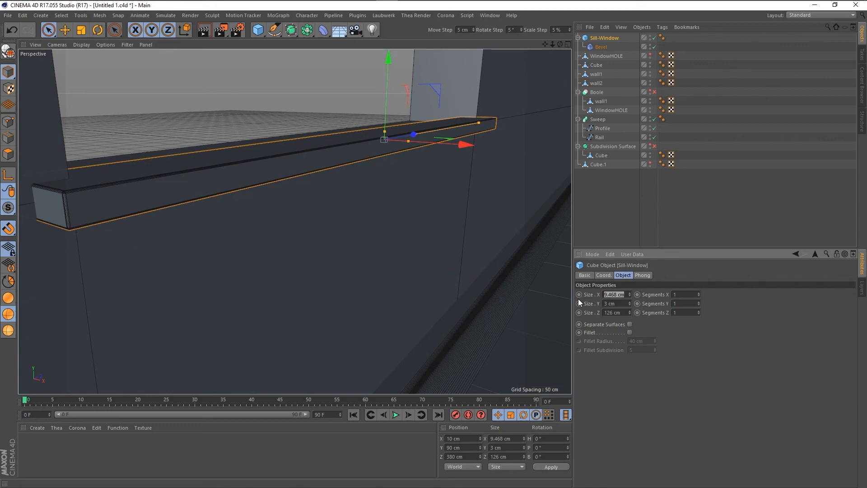
pyautogui.write('26')
pyautogui.press('Return')
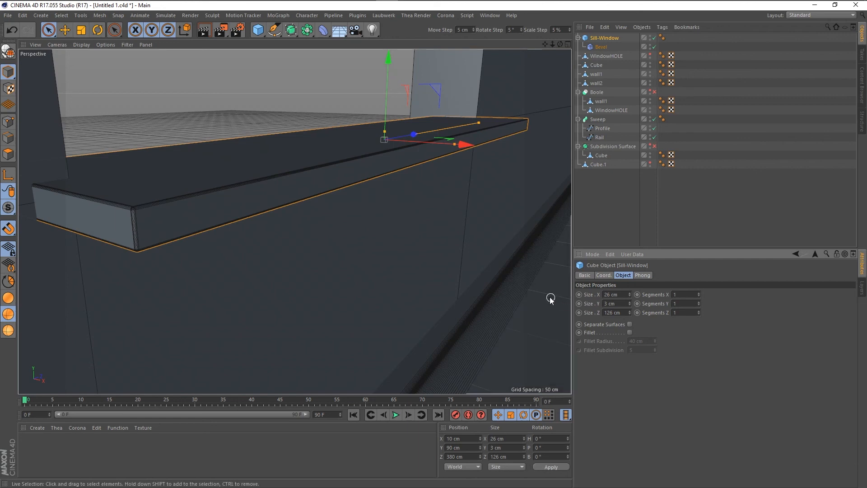
# Move Sill-Window along the X axis to 0 cm so it is centred on the wall's thickness, and check its fit
pyautogui.middleClick(318, 290)
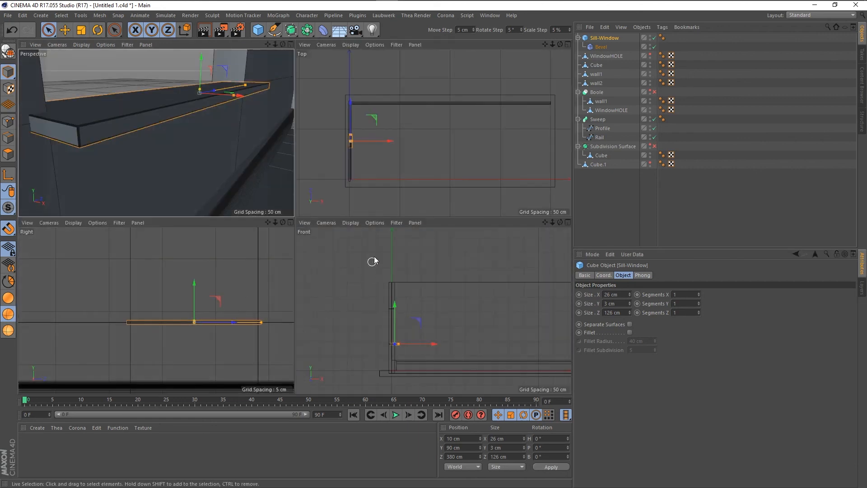
pyautogui.scroll(10, 329, 143)
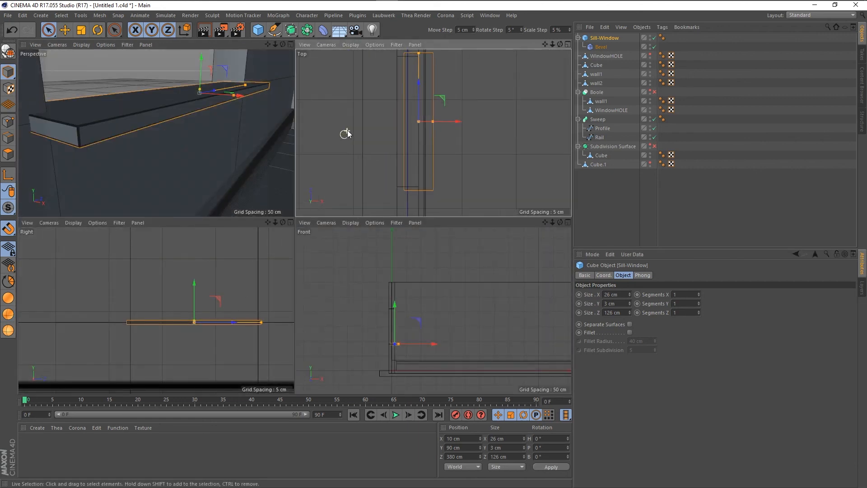
pyautogui.scroll(-10, 352, 187)
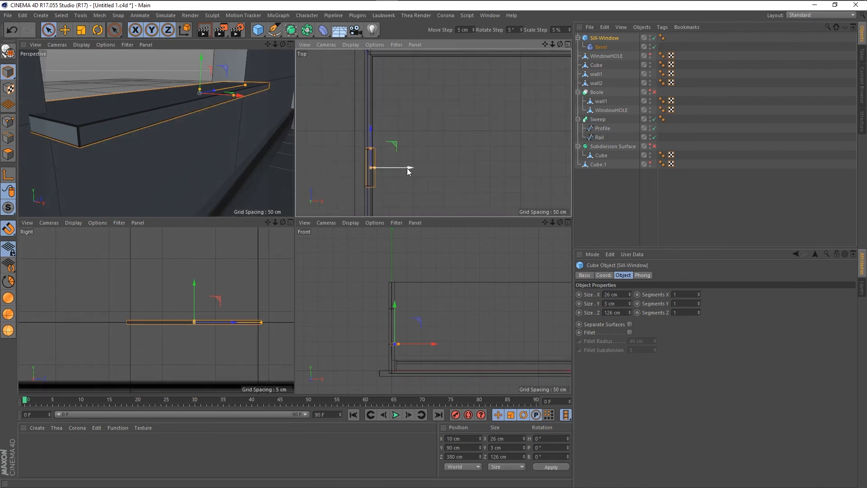
pyautogui.moveTo(406, 168); pyautogui.dragTo(401, 167)
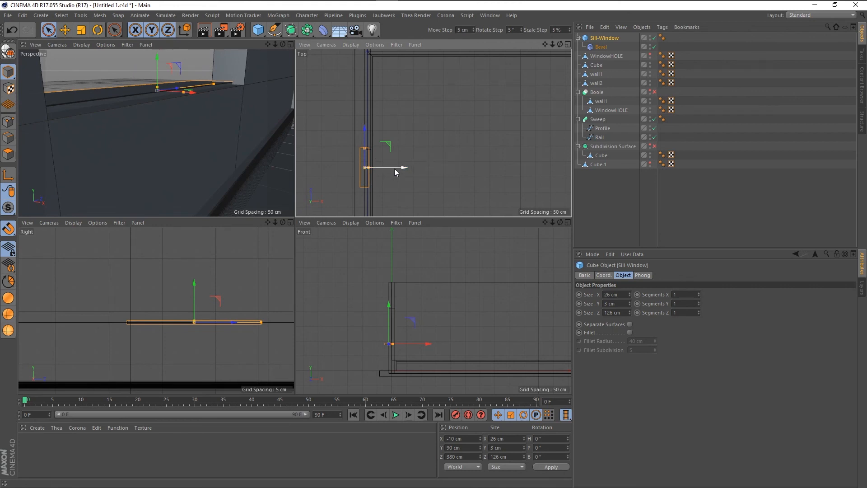
pyautogui.scroll(10, 389, 170)
pyautogui.scroll(1, 334, 176)
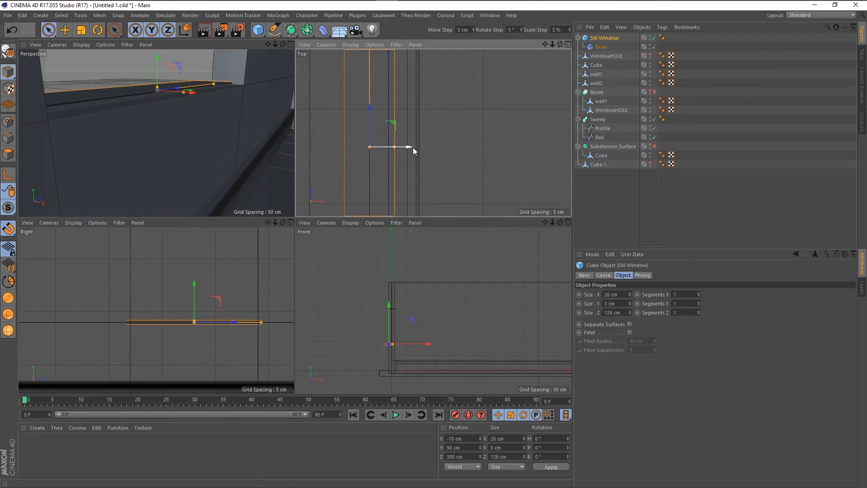
pyautogui.moveTo(413, 147); pyautogui.dragTo(424, 156)
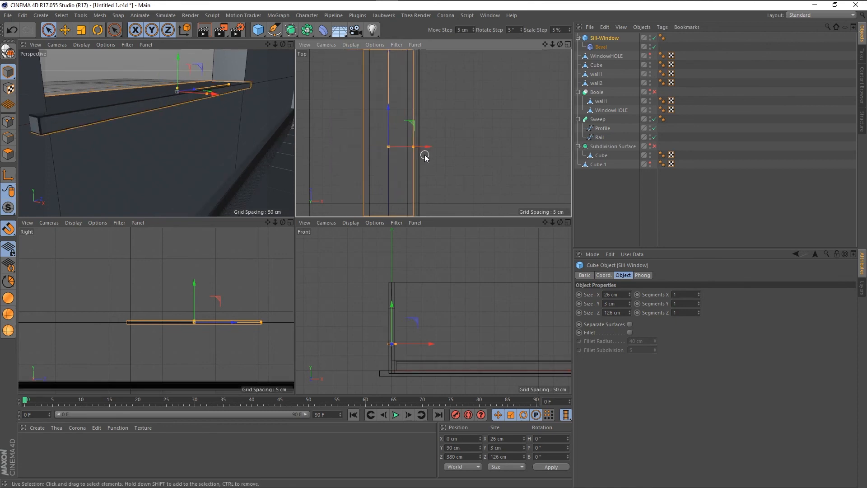
pyautogui.scroll(-3, 470, 186)
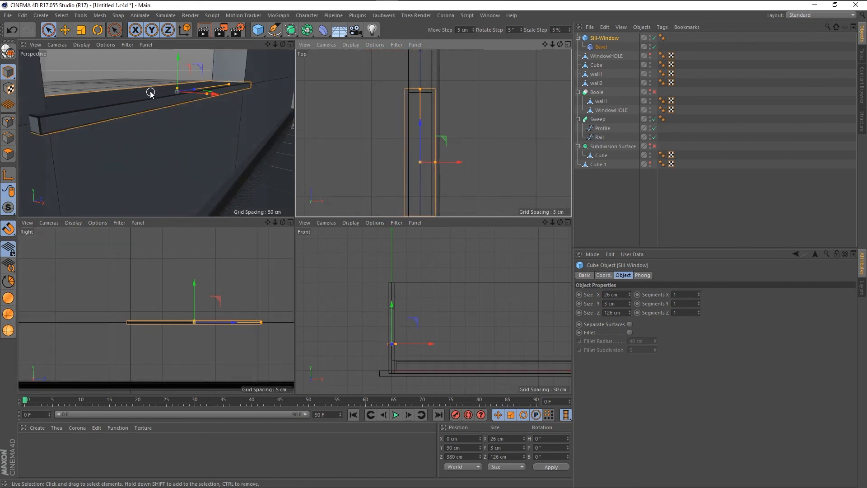
pyautogui.scroll(1, 150, 92)
pyautogui.keyDown('alt'); pyautogui.moveTo(151, 105); pyautogui.dragTo(55, 121); pyautogui.keyUp('alt')
pyautogui.scroll(-3, 104, 184)
pyautogui.scroll(4, 133, 130)
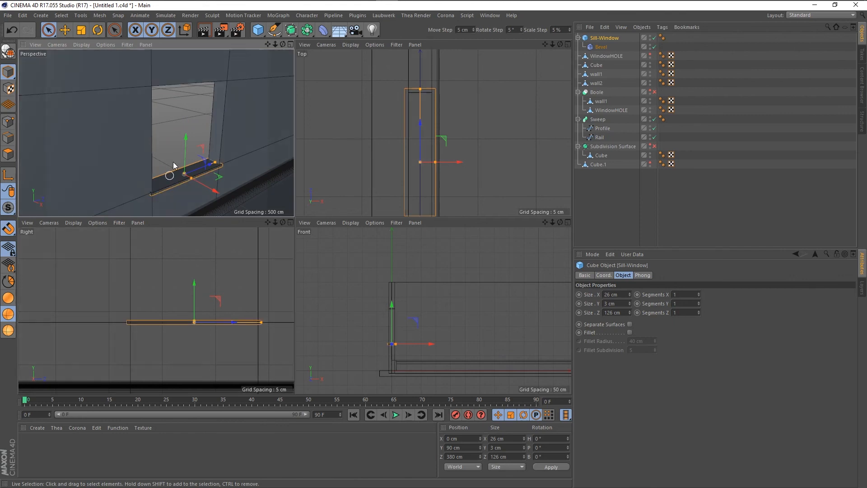
# Deselect the sill, lock the Z and Y axes, and unlock both again
pyautogui.click(176, 118)
pyautogui.scroll(-2, 176, 118)
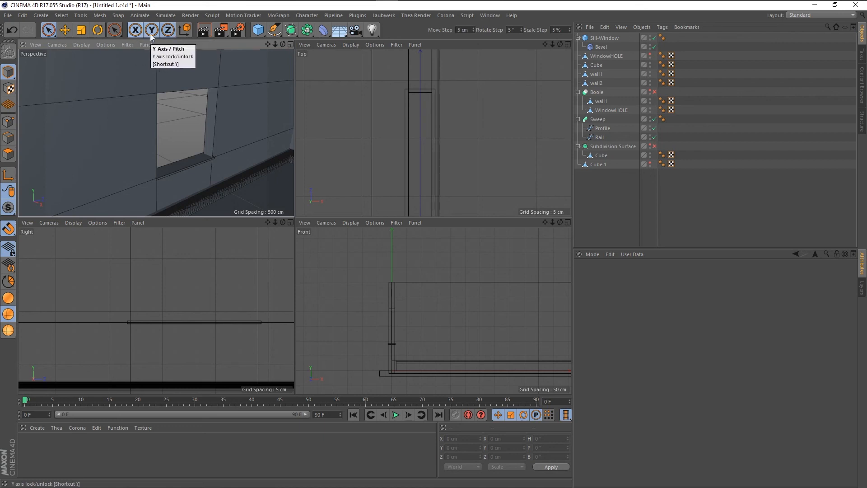
pyautogui.click(168, 30)
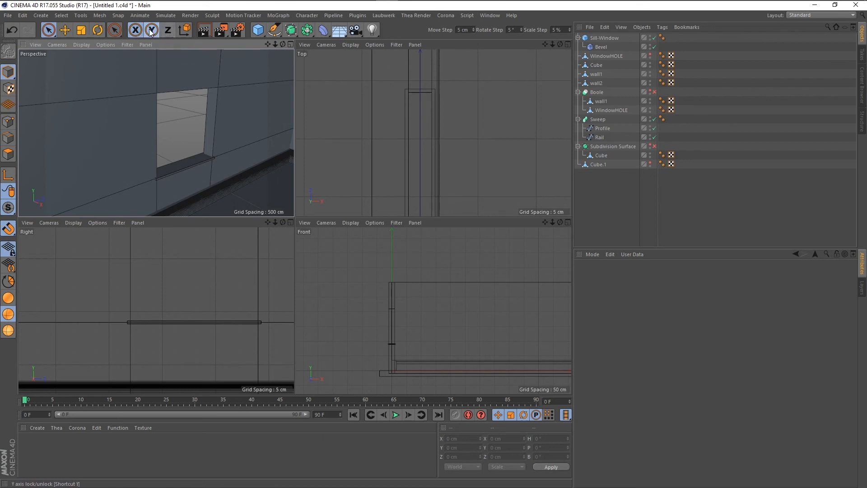
pyautogui.click(151, 30)
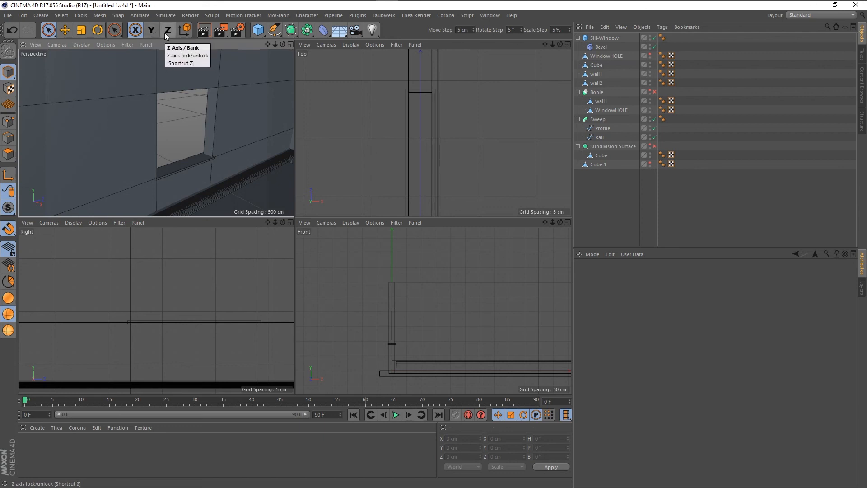
pyautogui.click(152, 34)
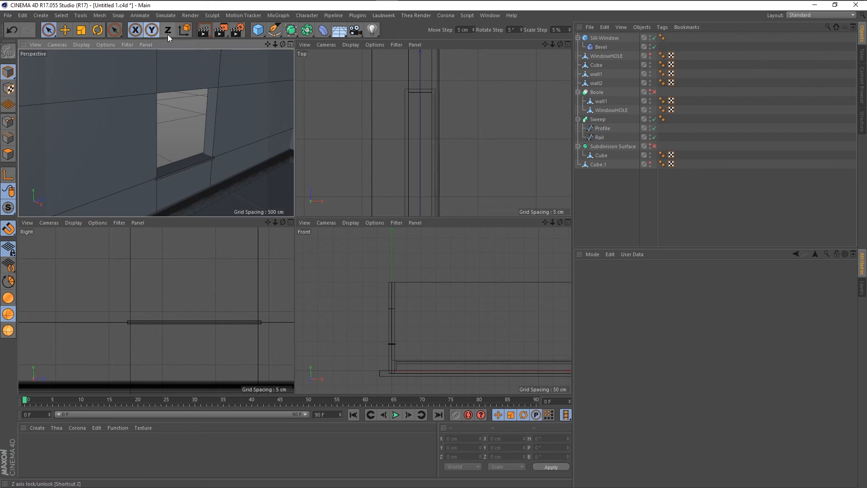
pyautogui.click(167, 35)
# Select wall1 and lock the Z and Y axes so that only X stays free
pyautogui.click(227, 135)
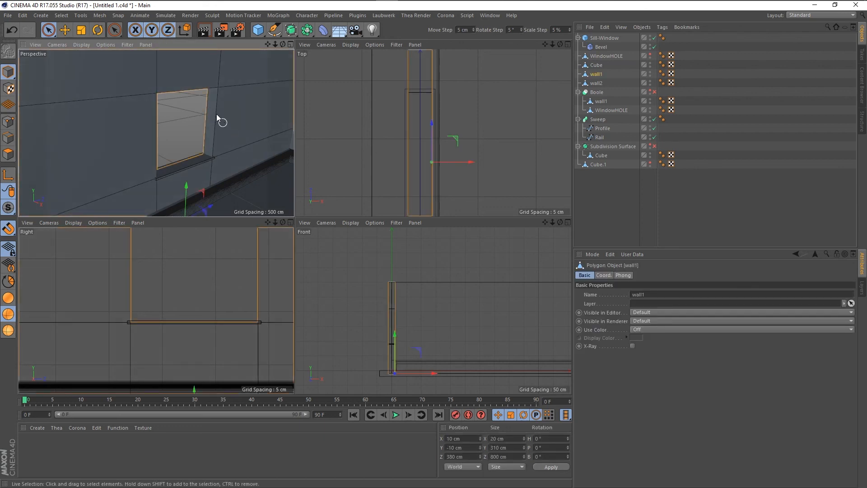
pyautogui.click(166, 33)
pyautogui.click(151, 31)
pyautogui.scroll(-5, 160, 115)
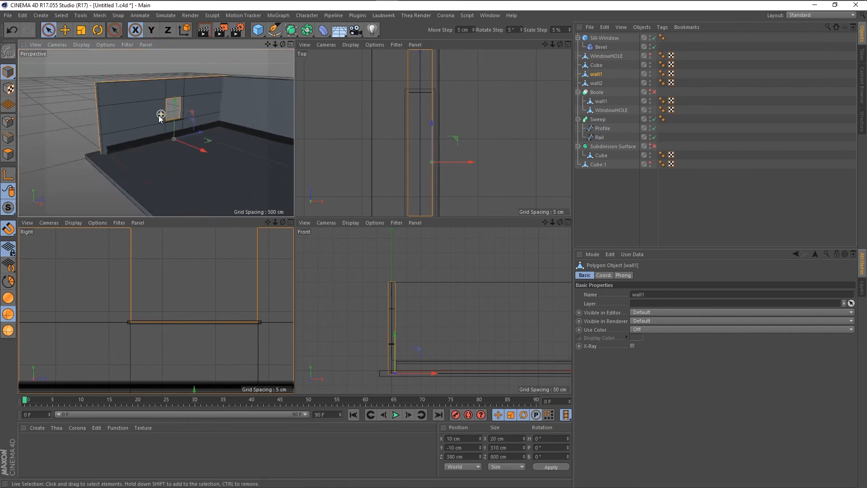
pyautogui.scroll(-2, 160, 117)
# Try moving wall1 freely with the Move tool and undo the displacement
pyautogui.press('e')
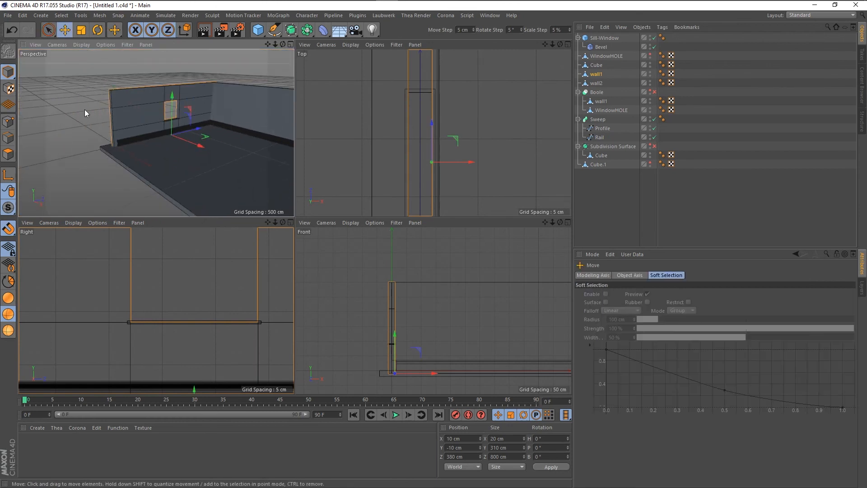
pyautogui.moveTo(84, 109); pyautogui.dragTo(194, 126)
pyautogui.hotkey('ctrl', 'z')
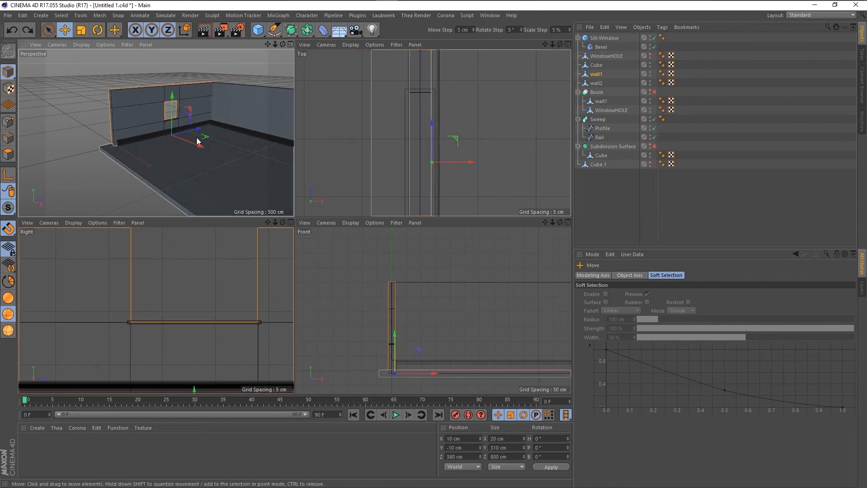
# Restrict the Move tool to the X axis by locking the Y and Z axes
pyautogui.click(151, 30)
pyautogui.click(167, 29)
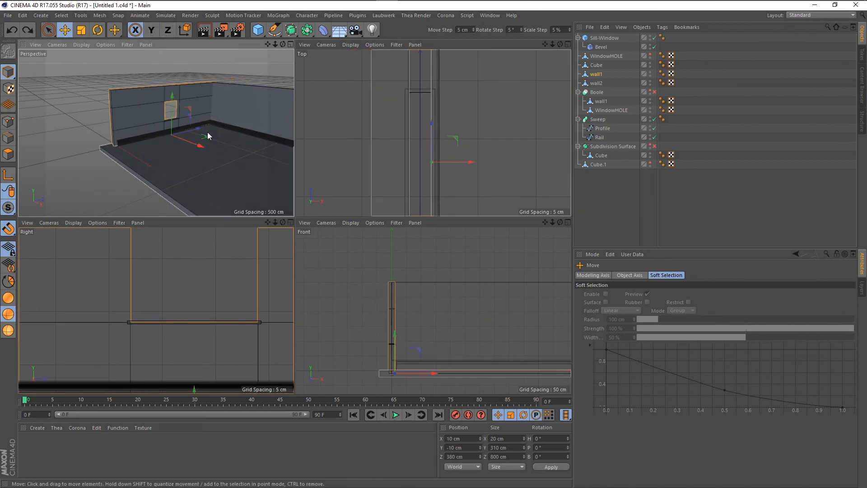
# Unlock the Y and Z axes and select wall1 for moving
pyautogui.moveTo(72, 119); pyautogui.dragTo(41, 102)
pyautogui.click(151, 31)
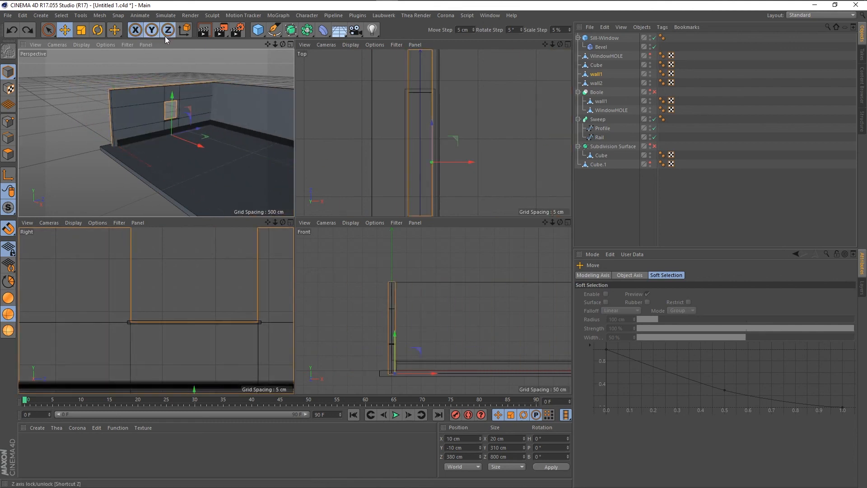
pyautogui.click(165, 34)
pyautogui.click(113, 86)
pyautogui.click(129, 97)
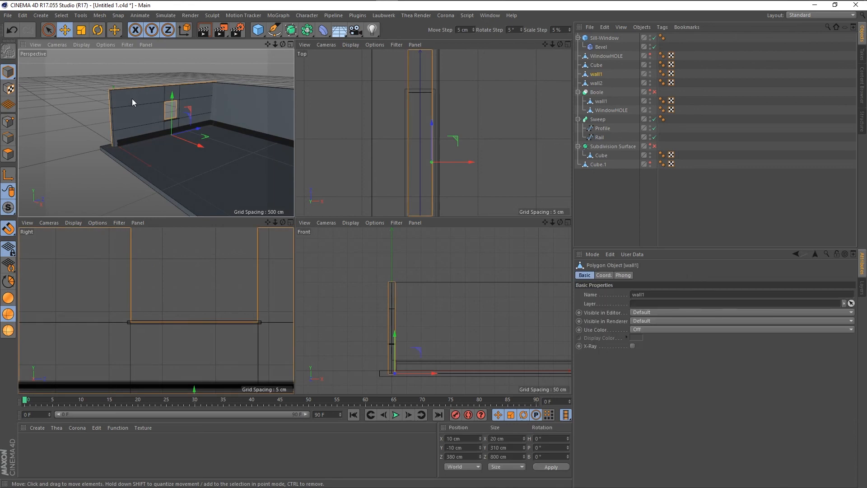
pyautogui.click(115, 30)
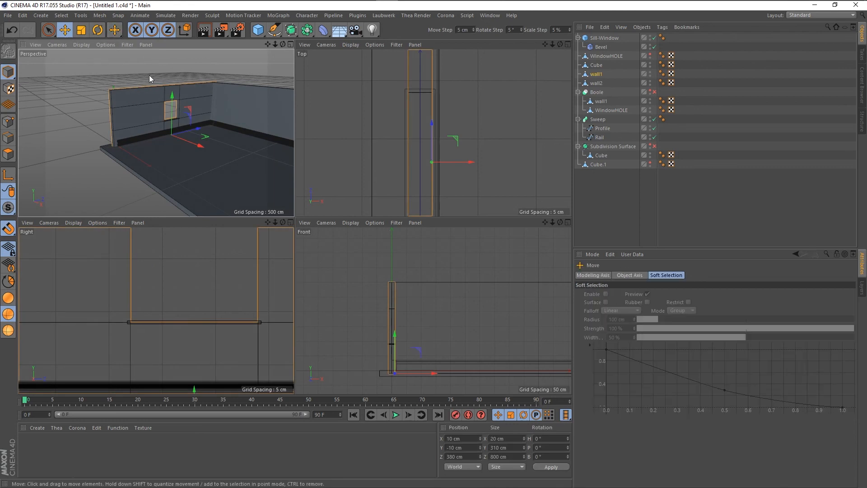
# Lock the Z and Y axes and try moving wall1 along X to about 406 cm
pyautogui.moveTo(149, 75)
pyautogui.mouseDown()
pyautogui.moveTo(113, 104)
pyautogui.moveTo(228, 142)
pyautogui.moveTo(113, 131)
pyautogui.moveTo(209, 124)
pyautogui.moveTo(108, 128)
pyautogui.moveTo(165, 144)
pyautogui.moveTo(145, 111)
pyautogui.moveTo(103, 128)
pyautogui.moveTo(152, 123)
pyautogui.moveTo(161, 72)
pyautogui.mouseUp()
pyautogui.click(168, 31)
pyautogui.click(151, 30)
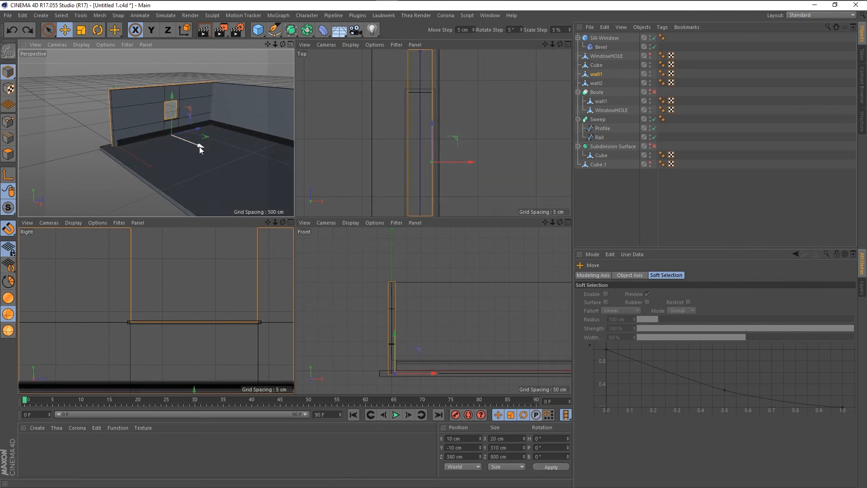
pyautogui.moveTo(199, 146); pyautogui.dragTo(89, 135)
# Try moving wall1 with only the Y axis free, and undo its displacements
pyautogui.click(137, 30)
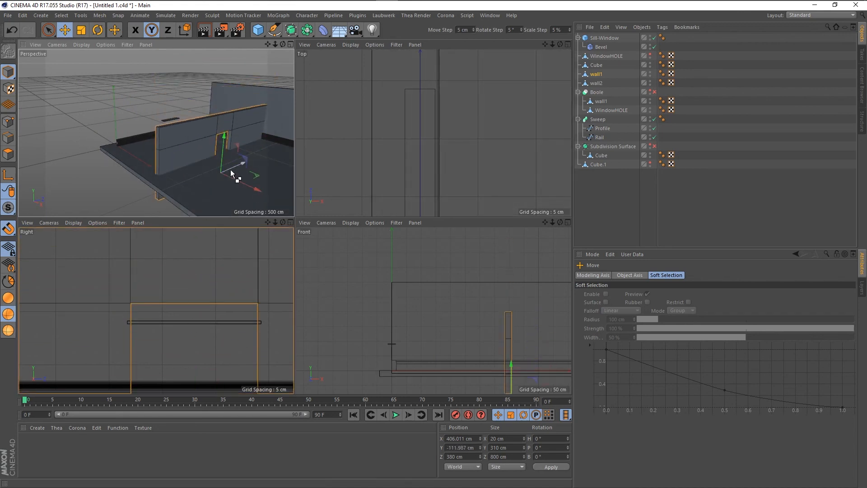
pyautogui.hotkey('ctrl', 'z')
pyautogui.hotkey('ctrl', 'z')
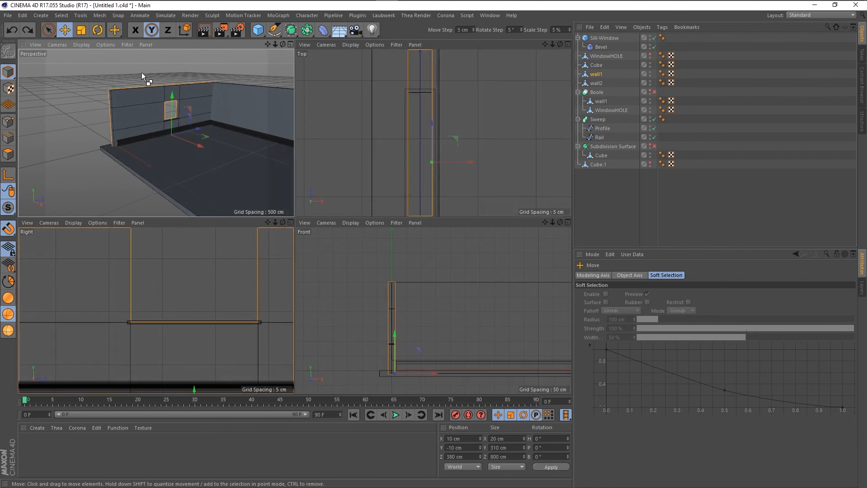
pyautogui.click(138, 75)
pyautogui.hotkey('ctrl', 'z')
# Unlock the X and Z axes so that all three directions are free
pyautogui.click(135, 30)
pyautogui.click(168, 31)
pyautogui.scroll(5, 210, 122)
pyautogui.scroll(-2, 194, 154)
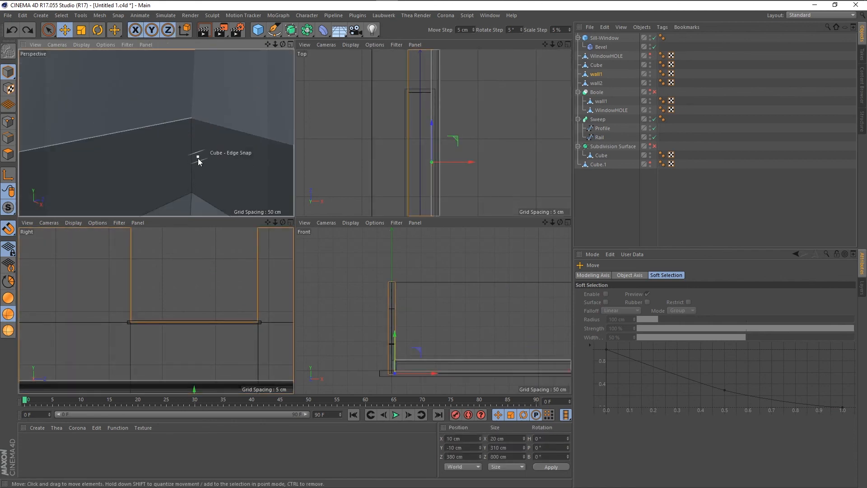
pyautogui.scroll(1, 190, 133)
pyautogui.keyDown('alt'); pyautogui.moveTo(176, 139); pyautogui.dragTo(195, 155); pyautogui.keyUp('alt')
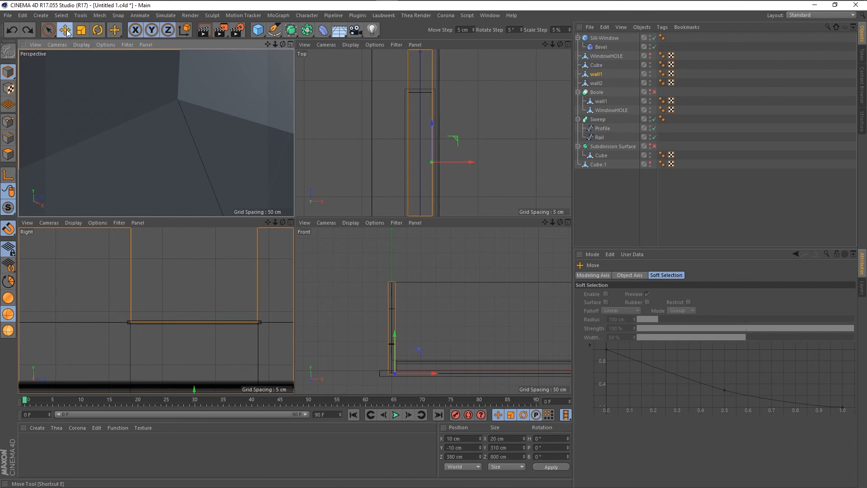
# Lock the Z and Y axes, try moving wall1 along X to about -352 cm in an enlarged perspective view, and undo it
pyautogui.click(167, 30)
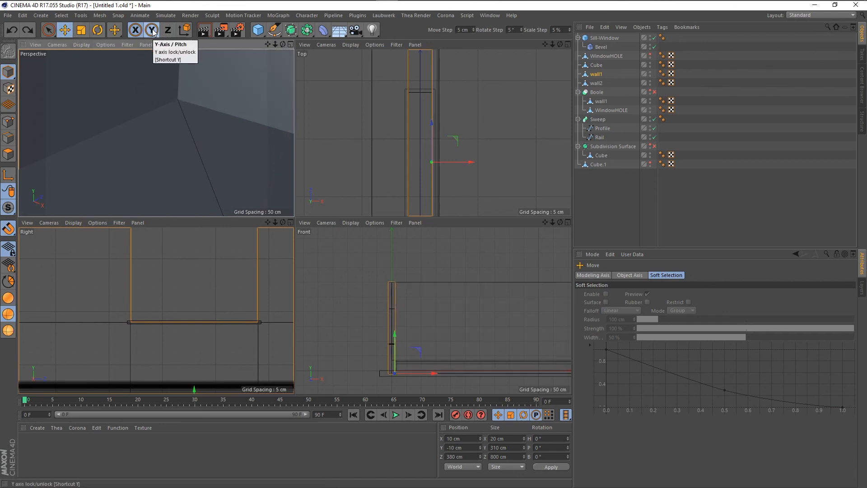
pyautogui.click(152, 30)
pyautogui.middleClick(180, 103)
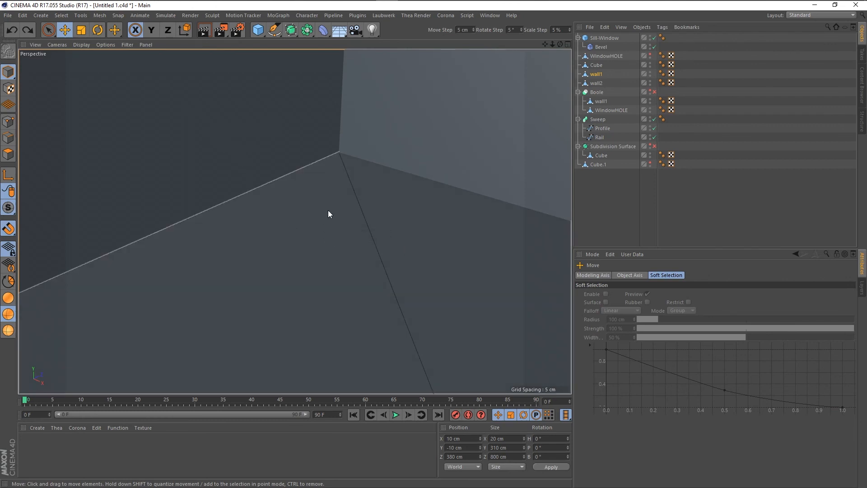
pyautogui.moveTo(334, 202); pyautogui.dragTo(286, 214)
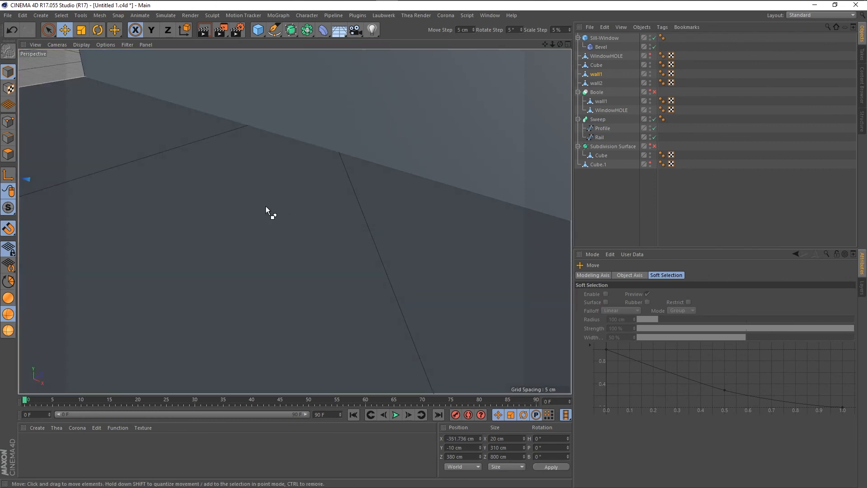
pyautogui.hotkey('ctrl', 'z')
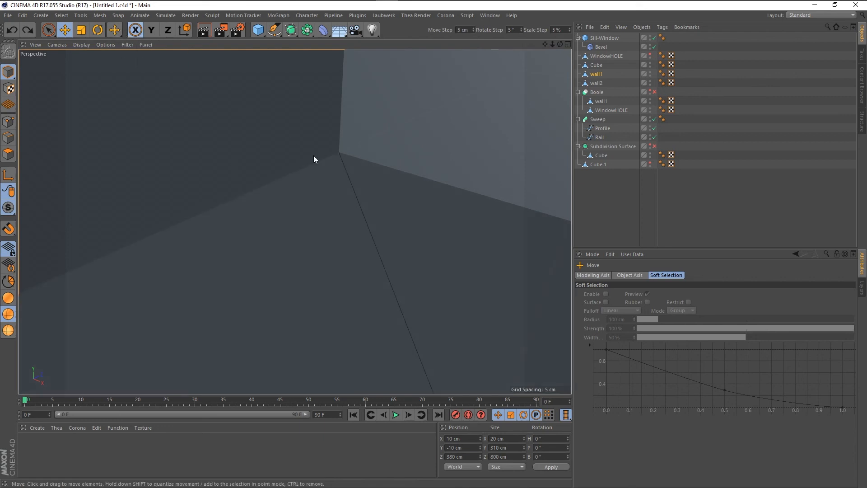
# Repeat the X-only move of wall1 from different points near the room corner, undoing each displacement
pyautogui.moveTo(313, 156); pyautogui.dragTo(350, 190)
pyautogui.moveTo(291, 190); pyautogui.dragTo(290, 190)
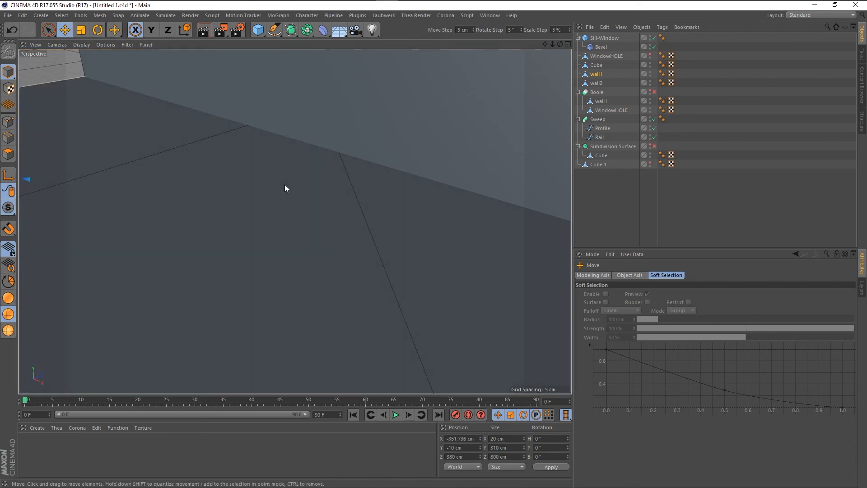
pyautogui.hotkey('ctrl', 'z')
pyautogui.keyDown('alt'); pyautogui.moveTo(297, 185); pyautogui.dragTo(329, 236, button='right'); pyautogui.keyUp('alt')
pyautogui.moveTo(329, 237); pyautogui.dragTo(296, 243)
pyautogui.hotkey('ctrl', 'z')
pyautogui.hotkey('ctrl', 'z')
pyautogui.scroll(10, 324, 235)
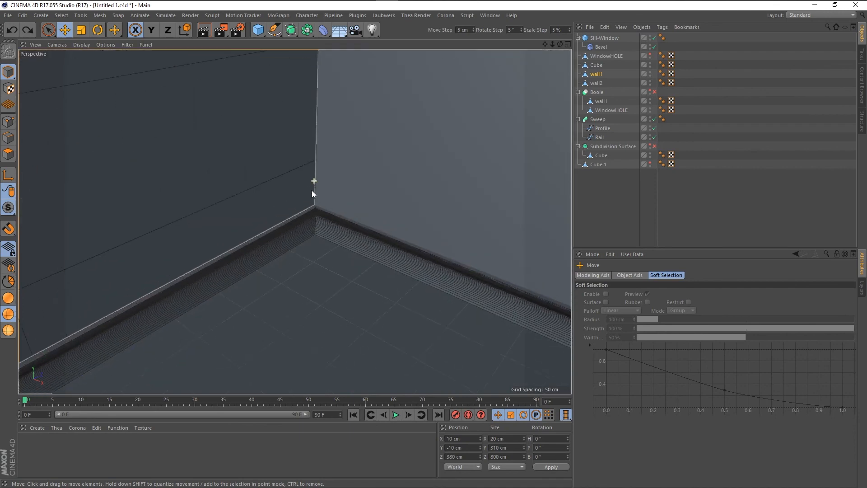
pyautogui.scroll(2, 326, 196)
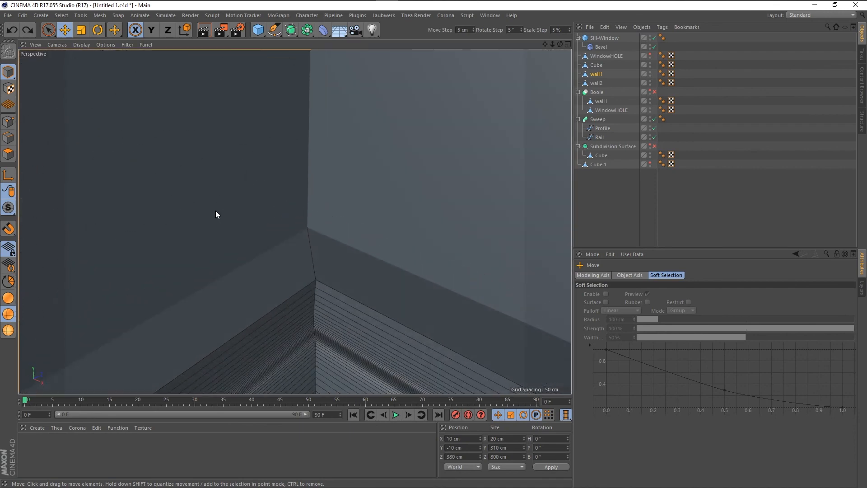
# Reselect wall1, try moving it along X to about -303 cm, and undo the displacement
pyautogui.click(597, 76)
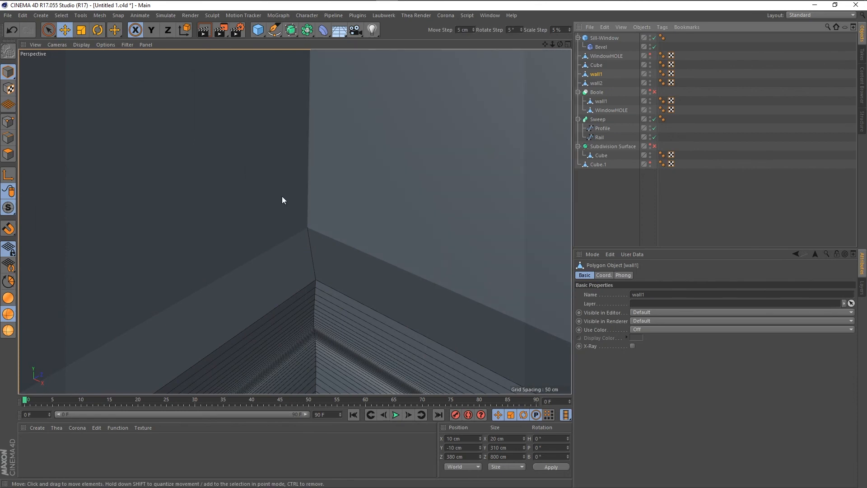
pyautogui.moveTo(204, 199); pyautogui.dragTo(267, 226)
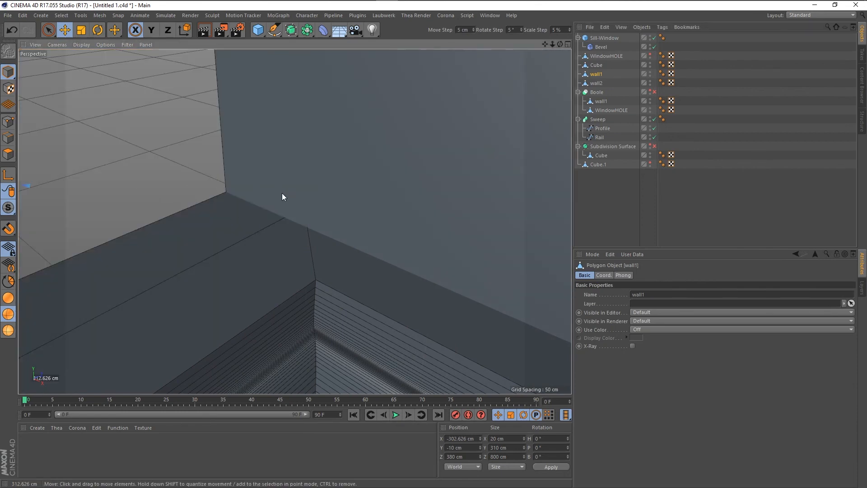
pyautogui.hotkey('ctrl', 'z')
pyautogui.scroll(3, 293, 191)
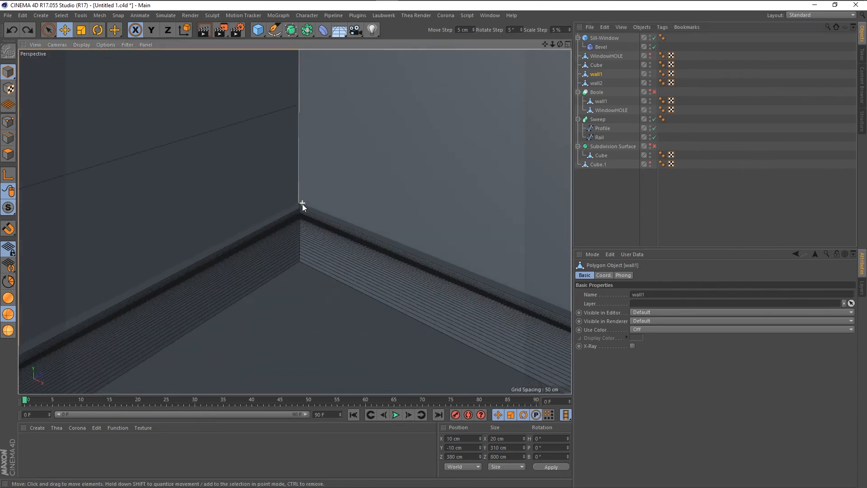
pyautogui.scroll(-8, 302, 204)
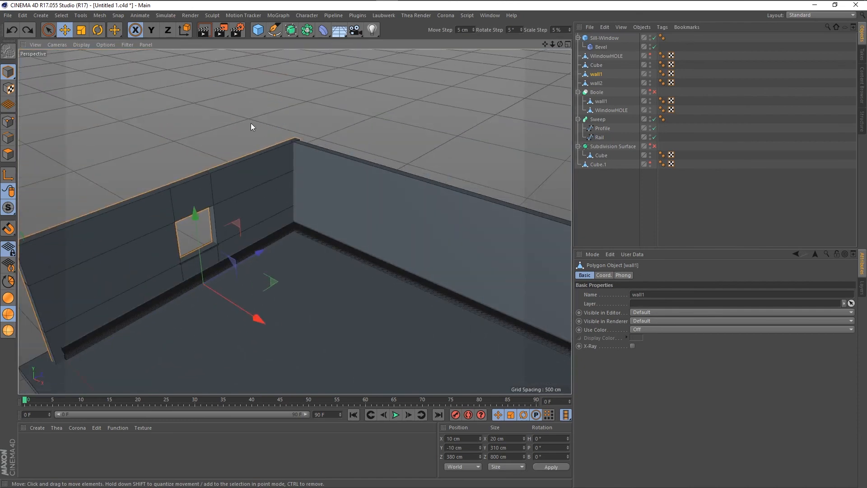
# Try the X-only move on wall1 and the floor Cube, and undo the changes
pyautogui.moveTo(251, 123); pyautogui.dragTo(266, 174)
pyautogui.hotkey('ctrl', 'z')
pyautogui.click(266, 196)
pyautogui.moveTo(302, 205); pyautogui.dragTo(307, 256)
pyautogui.hotkey('ctrl', 'z')
pyautogui.hotkey('ctrl', 'z')
pyautogui.scroll(5, 293, 255)
pyautogui.hotkey('ctrl', 'z')
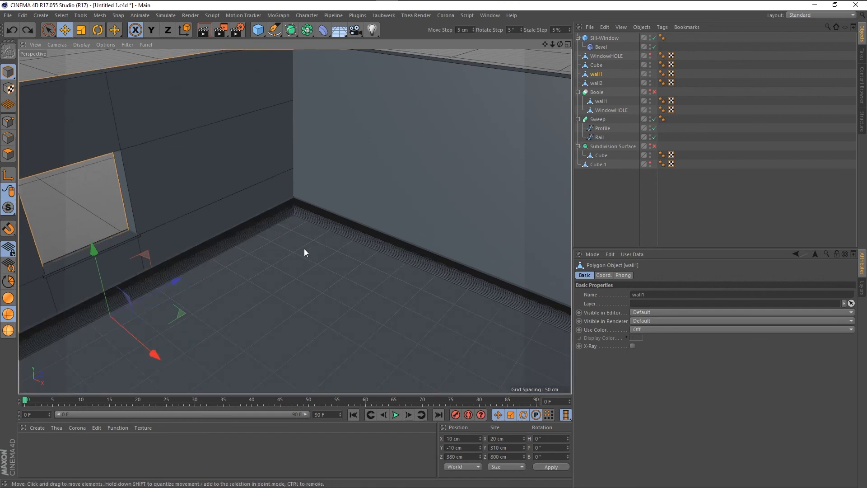
pyautogui.hotkey('ctrl', 'y')
pyautogui.hotkey('ctrl', 'z')
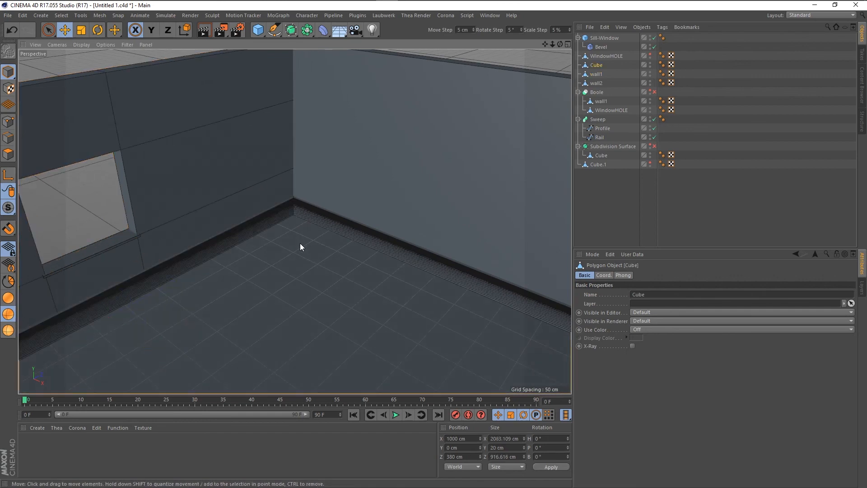
# Try moving wall1 along X to about -325 cm and undo the move
pyautogui.scroll(4, 291, 195)
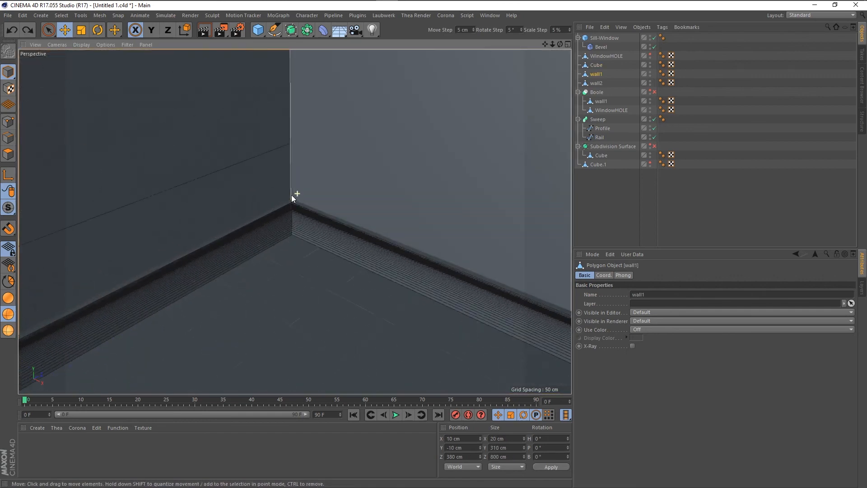
pyautogui.moveTo(291, 195); pyautogui.dragTo(253, 234)
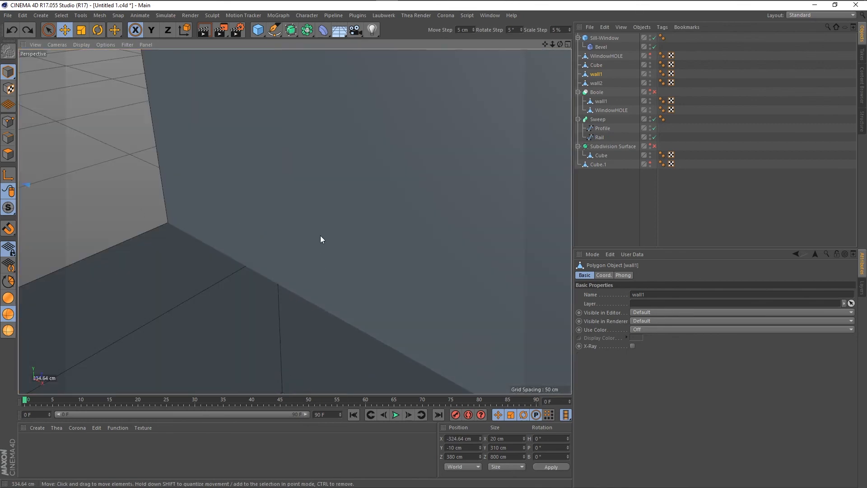
pyautogui.scroll(-7, 313, 229)
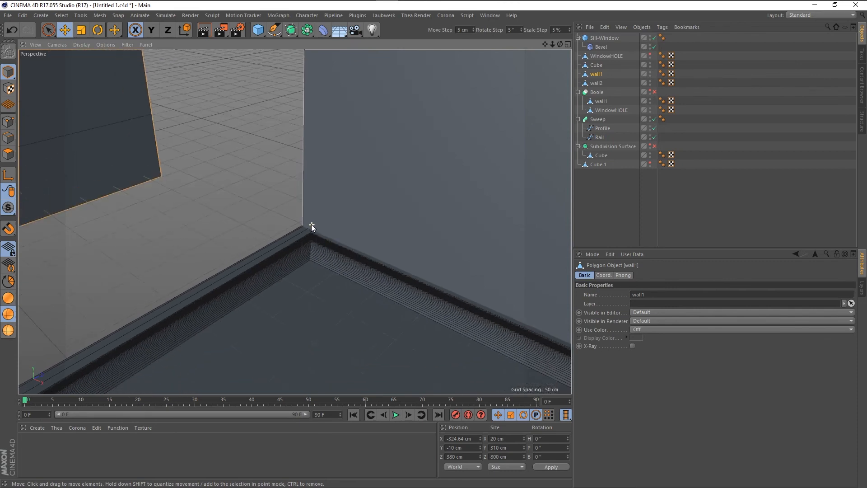
pyautogui.scroll(-5, 311, 226)
pyautogui.hotkey('ctrl', 'z')
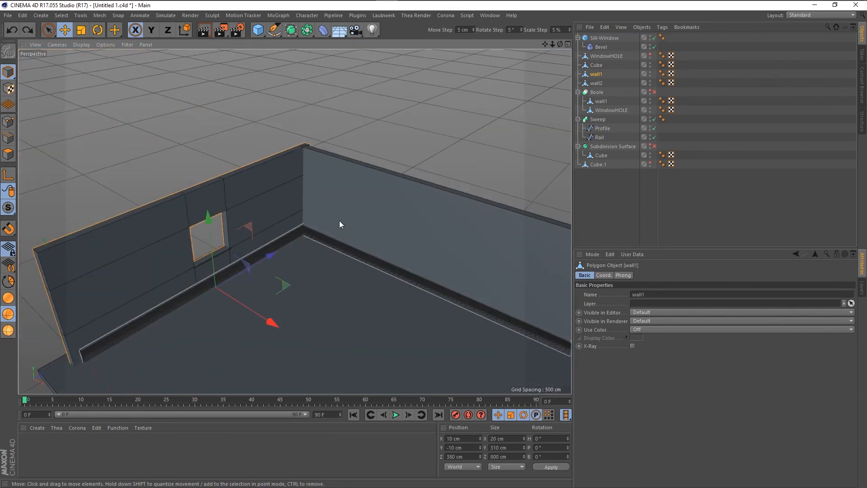
# Deselect everything and unlock the Y and Z axes
pyautogui.hotkey('ctrl', 'shift', 'a')
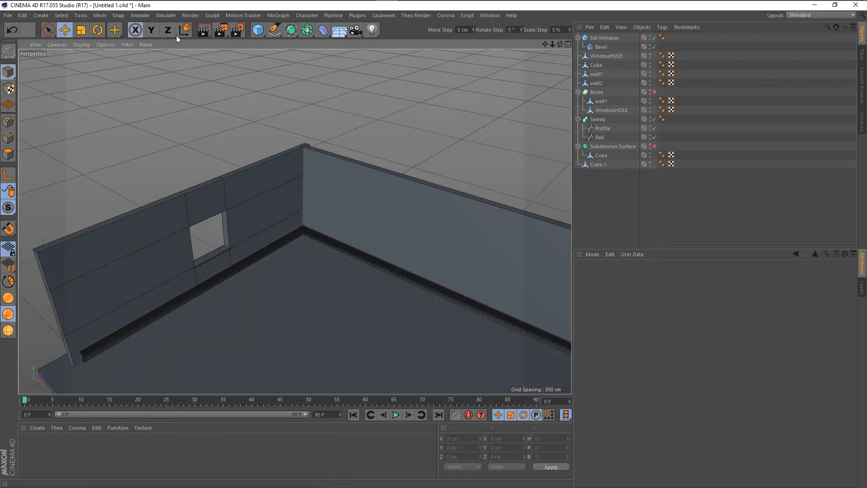
pyautogui.click(156, 32)
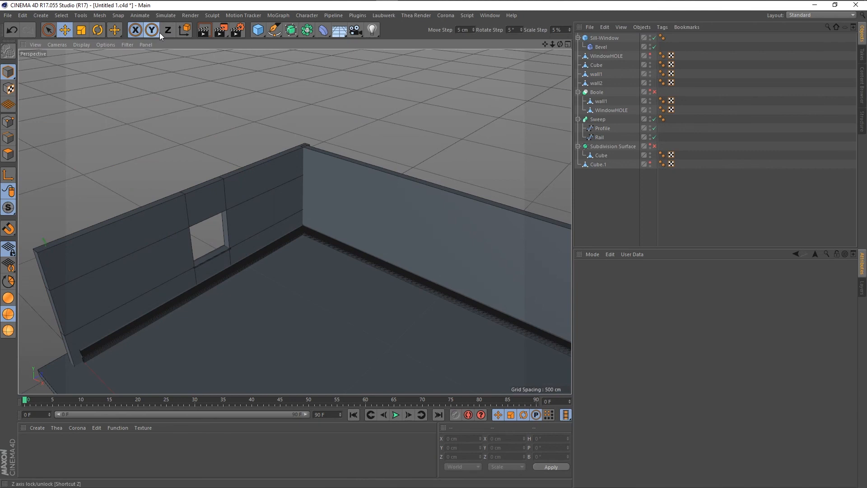
pyautogui.click(183, 31)
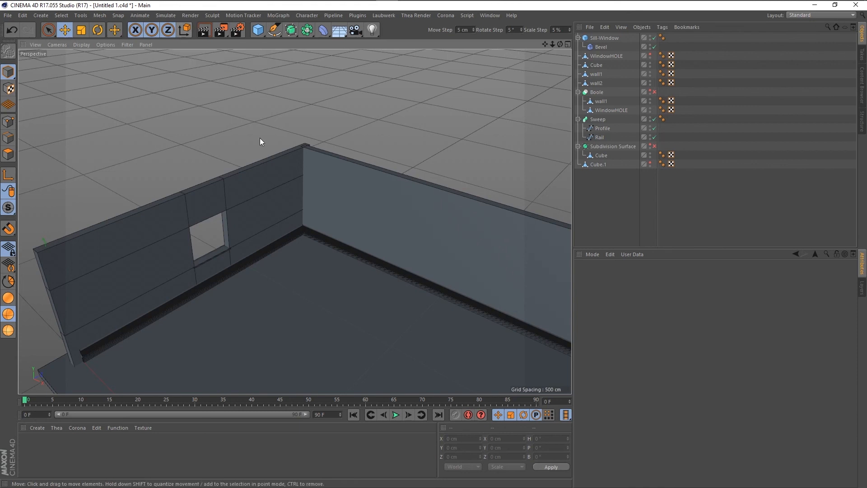
# Select wall1, switch to the World coordinate system, and return to the Object coordinate system
pyautogui.click(266, 166)
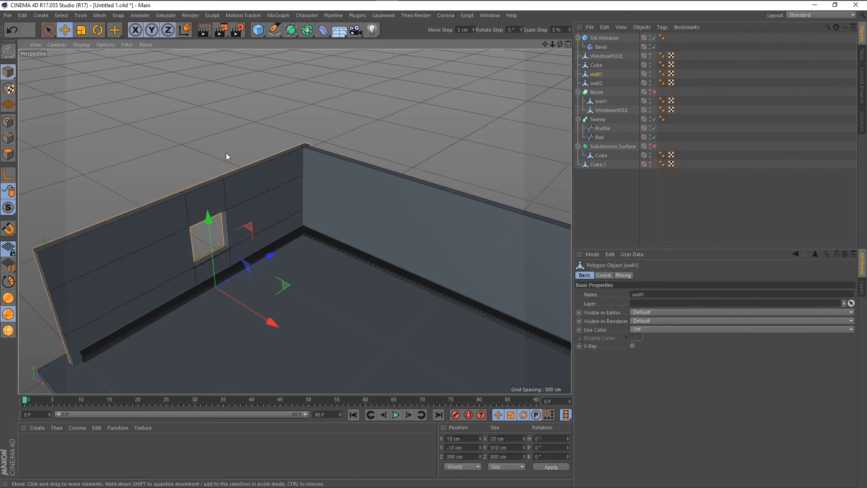
pyautogui.scroll(-2, 272, 127)
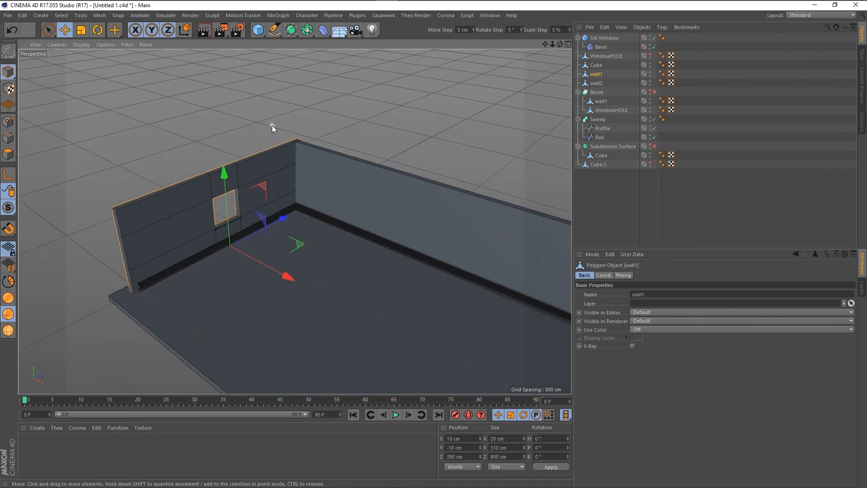
pyautogui.click(186, 31)
pyautogui.scroll(-2, 183, 83)
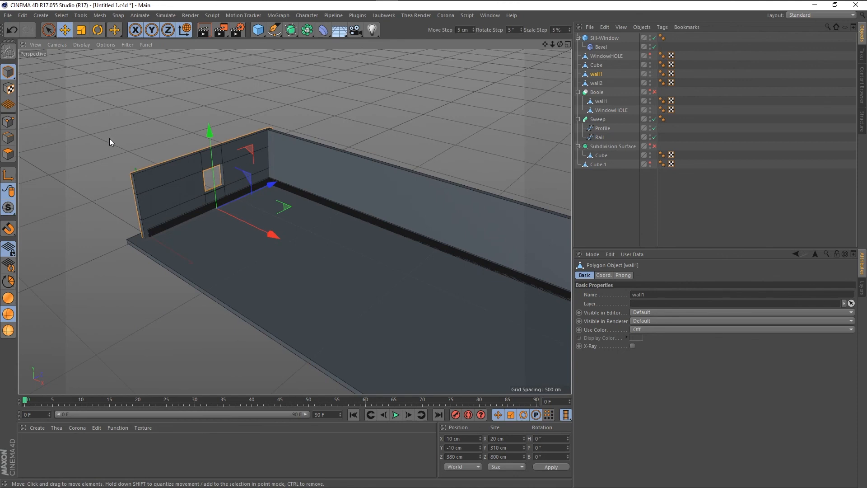
pyautogui.click(183, 32)
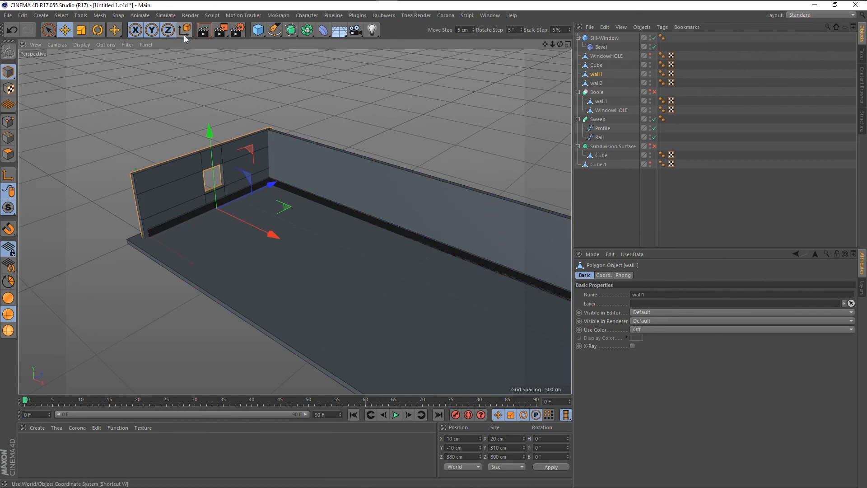
# Reselect wall1 and switch to Points mode
pyautogui.click(213, 191)
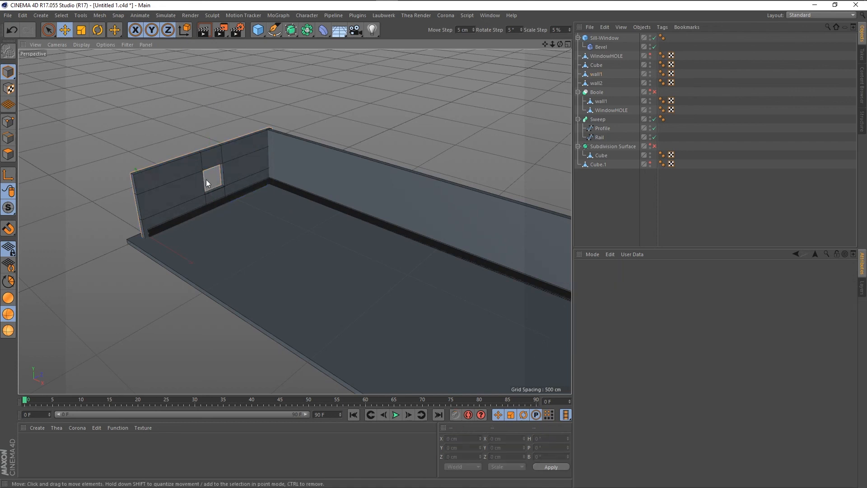
pyautogui.scroll(3, 206, 182)
pyautogui.click(223, 157)
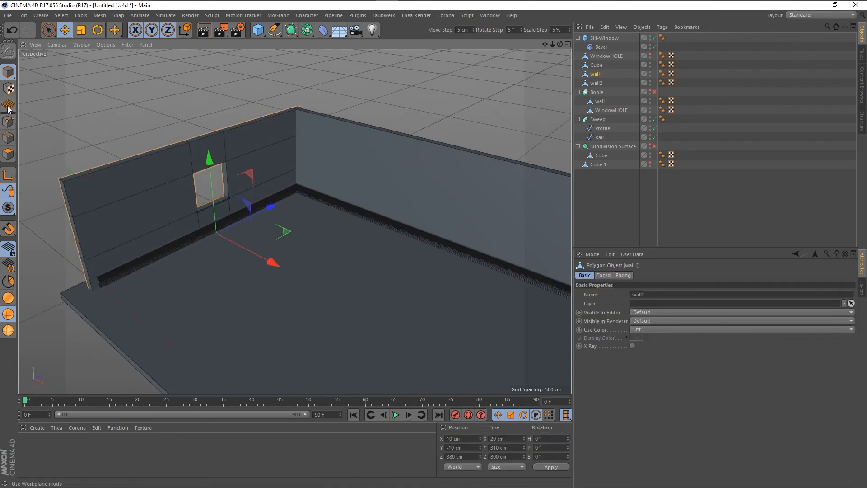
pyautogui.press('Return')
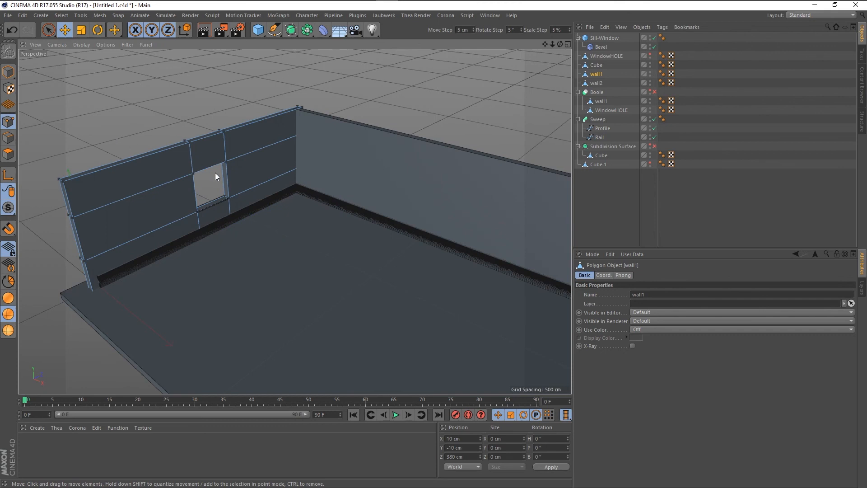
# Switch to Edges mode, try shifting the vertical edge loop beside wall1's window opening, and undo the move
pyautogui.press('Return')
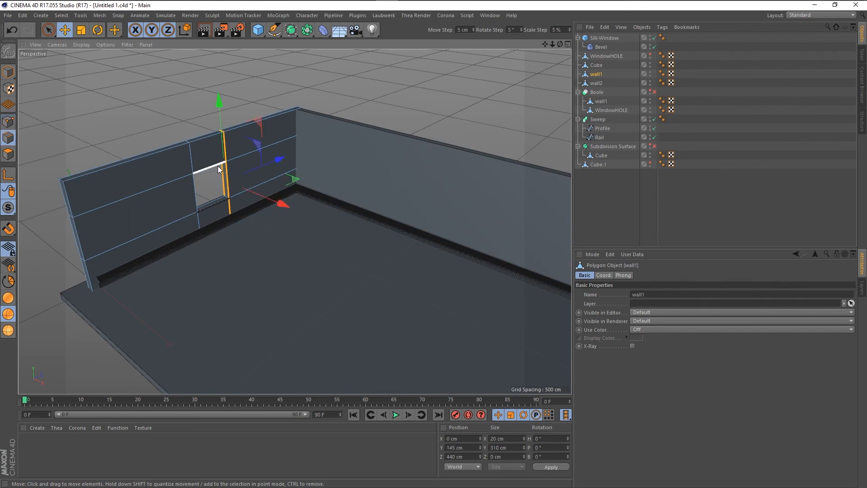
pyautogui.scroll(2, 222, 162)
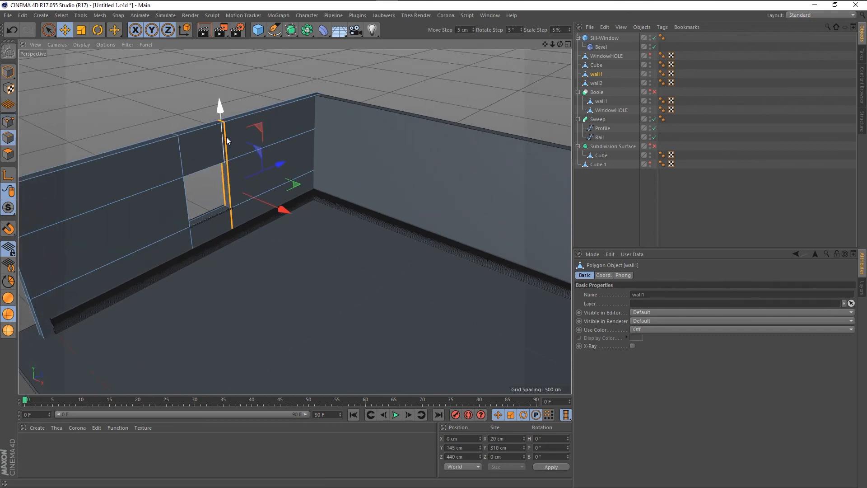
pyautogui.moveTo(182, 157); pyautogui.dragTo(186, 158)
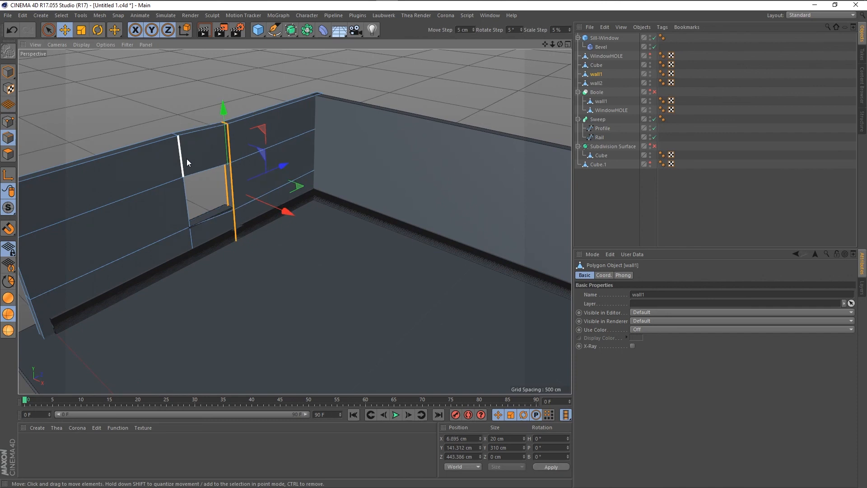
pyautogui.hotkey('ctrl', 'z')
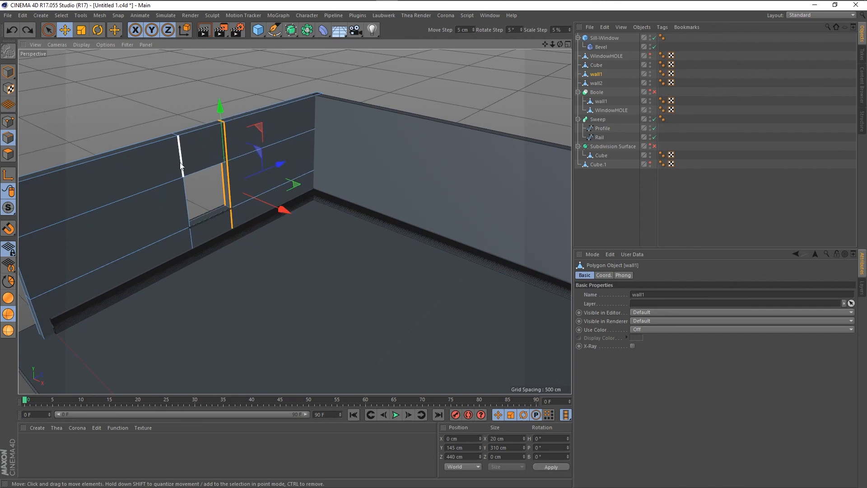
# Select the vertical edge above the window opening's near corner, switch to World coordinates, and return to Object coordinates
pyautogui.click(179, 162)
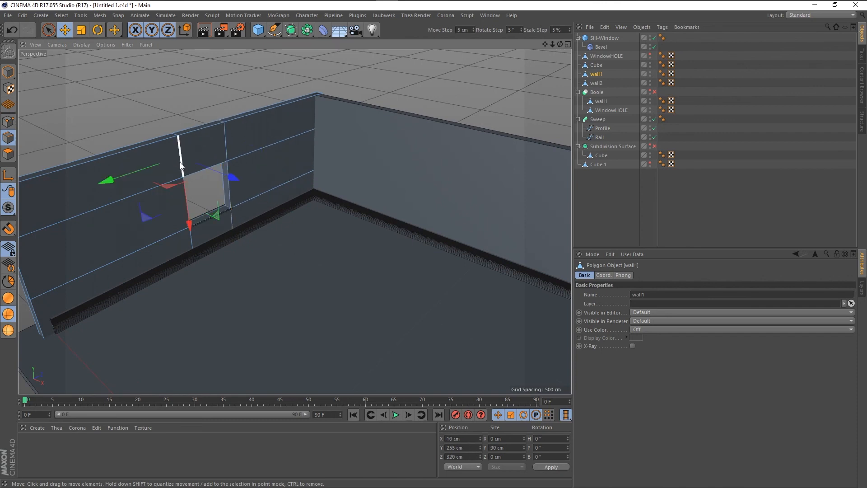
pyautogui.scroll(5, 171, 154)
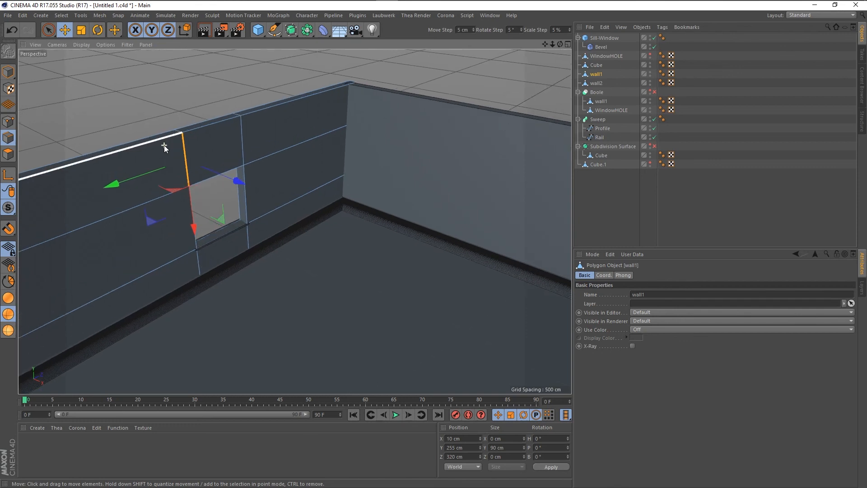
pyautogui.click(185, 29)
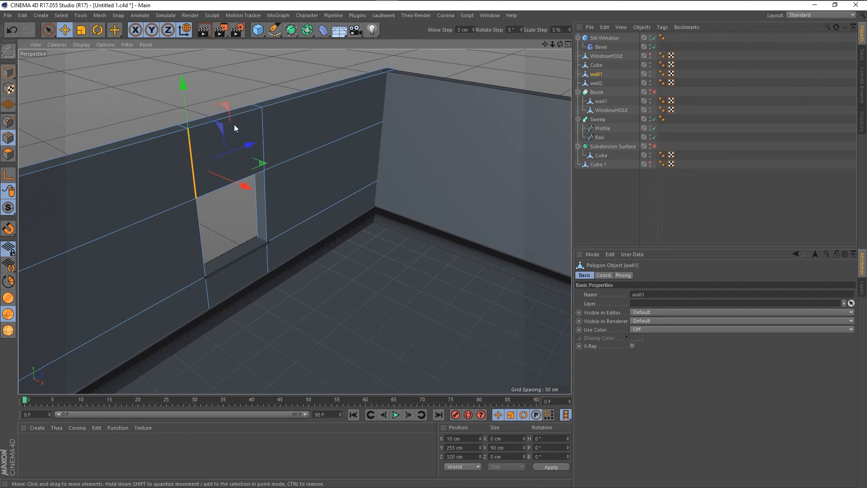
pyautogui.click(184, 31)
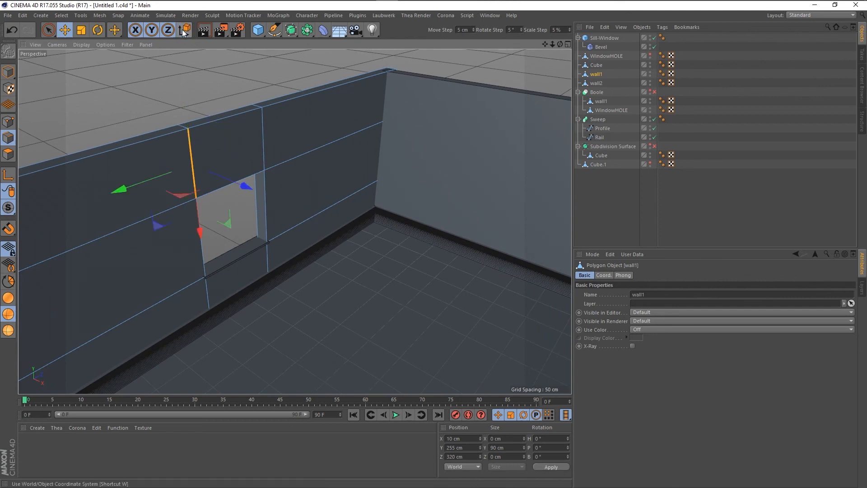
# Select wall1's top edge above the window, try moving it along its own Z and X axes, and undo both moves
pyautogui.click(213, 120)
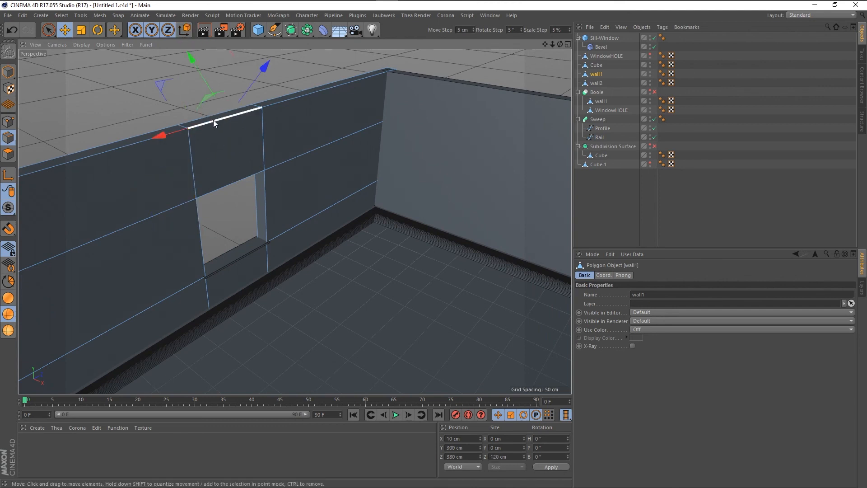
pyautogui.scroll(-2, 211, 195)
pyautogui.scroll(5, 202, 109)
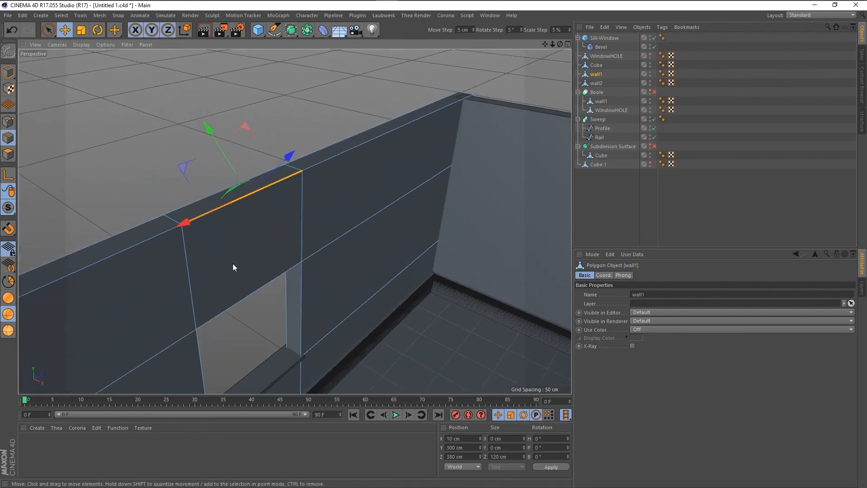
pyautogui.keyDown('alt'); pyautogui.moveTo(233, 267); pyautogui.dragTo(237, 245); pyautogui.keyUp('alt')
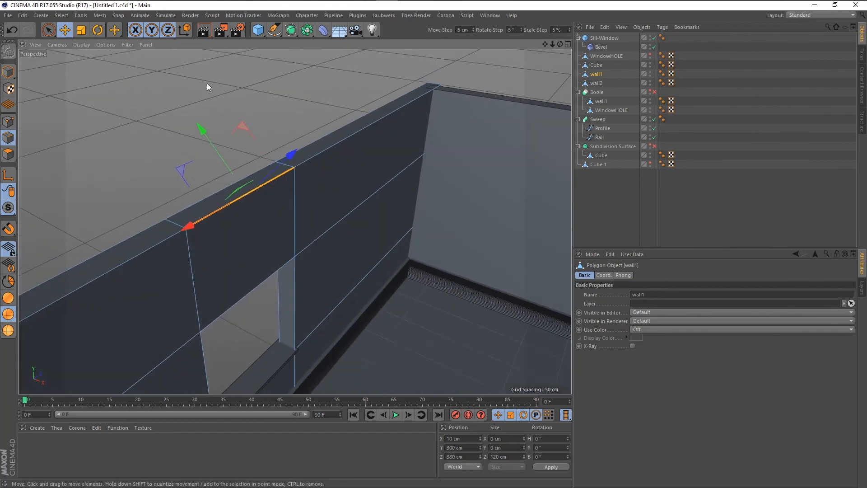
pyautogui.moveTo(290, 152); pyautogui.dragTo(317, 174)
pyautogui.hotkey('ctrl', 'z')
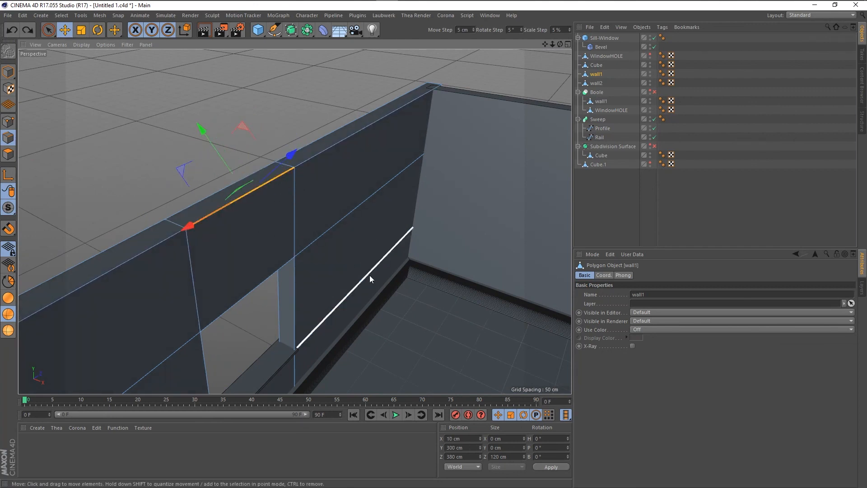
pyautogui.moveTo(189, 226); pyautogui.dragTo(118, 272)
pyautogui.hotkey('ctrl', 'z')
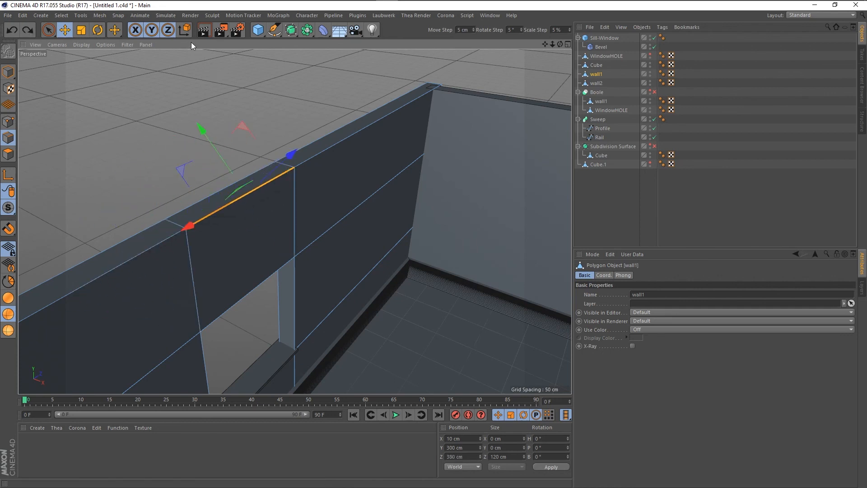
# Switch to the World coordinate system, try moving wall1's top edge along X, and deselect the edge
pyautogui.click(184, 30)
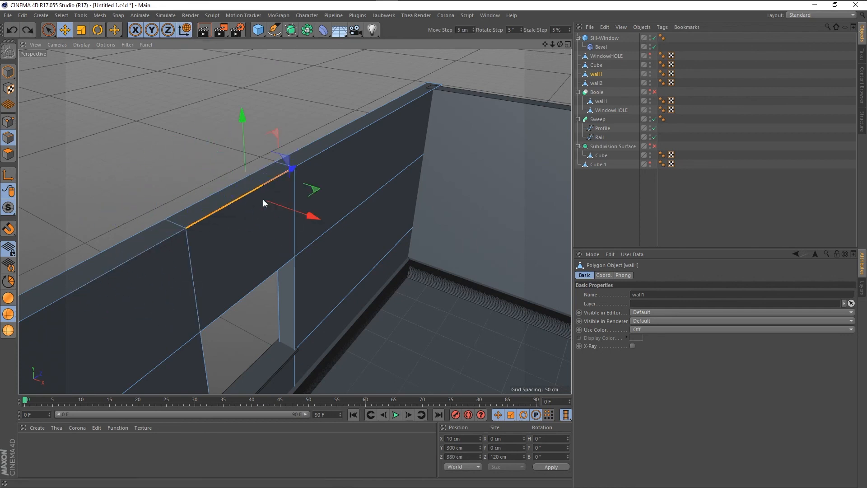
pyautogui.moveTo(316, 220)
pyautogui.mouseDown()
pyautogui.moveTo(334, 224)
pyautogui.moveTo(315, 212)
pyautogui.mouseUp()
pyautogui.click(212, 131)
pyautogui.scroll(-8, 227, 105)
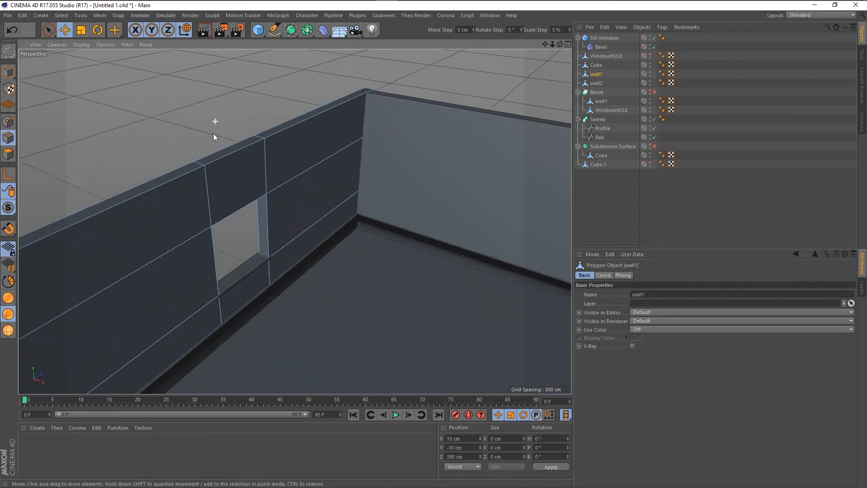
pyautogui.scroll(-1, 199, 261)
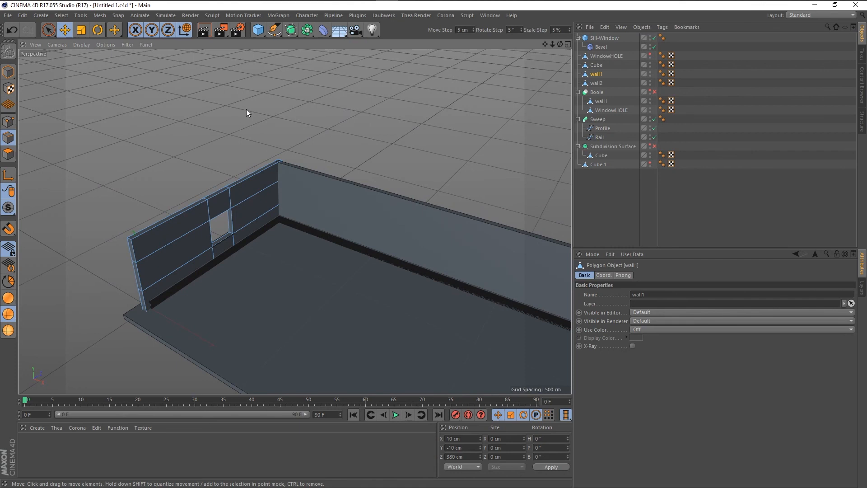
# Activate Live Selection, collapse the Sill-Window, Boole, Sweep and Subdivision Surface hierarchies, and deselect everything
pyautogui.middleClick(131, 109)
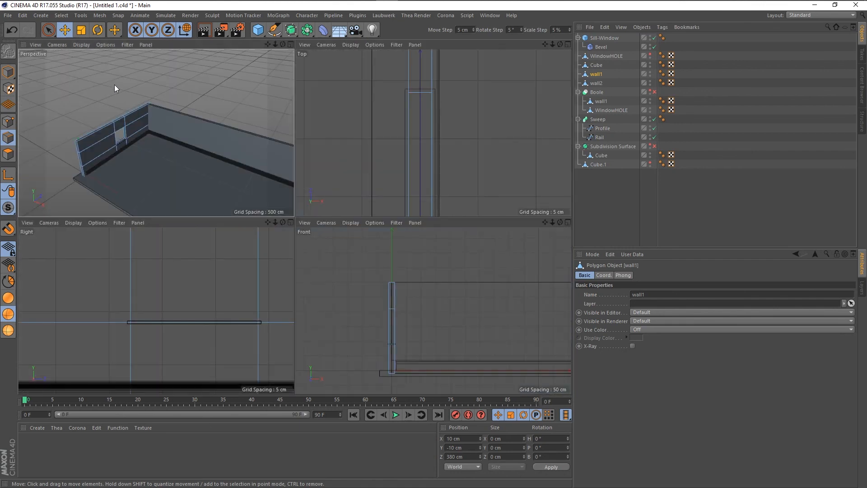
pyautogui.click(49, 30)
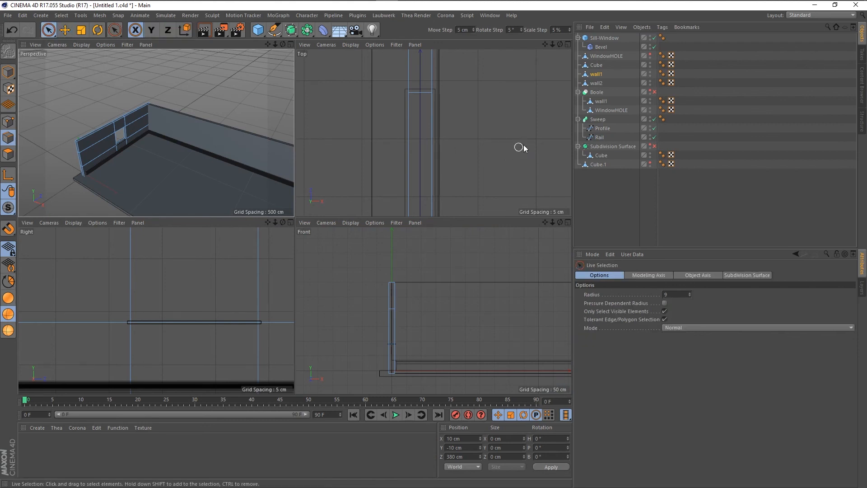
pyautogui.click(577, 39)
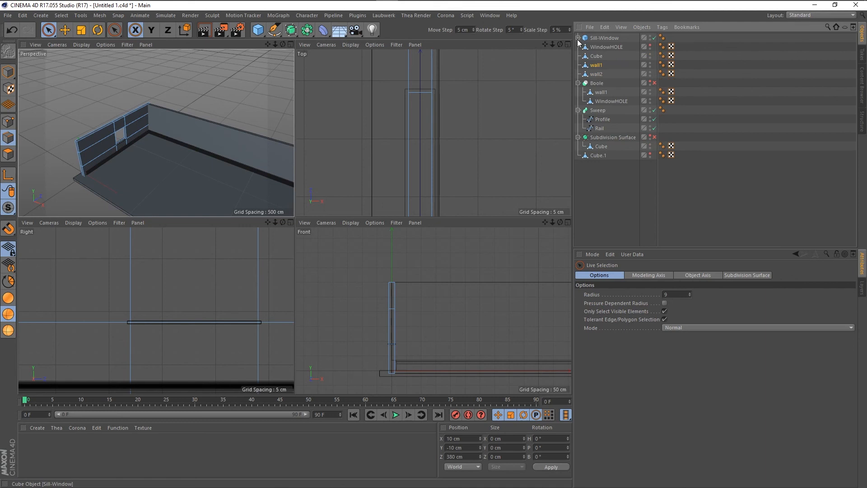
pyautogui.click(578, 83)
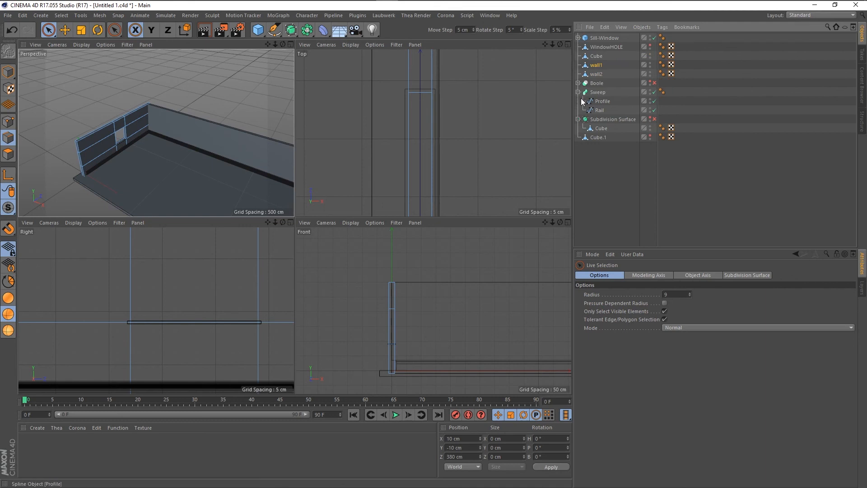
pyautogui.click(578, 92)
pyautogui.click(578, 101)
pyautogui.click(601, 144)
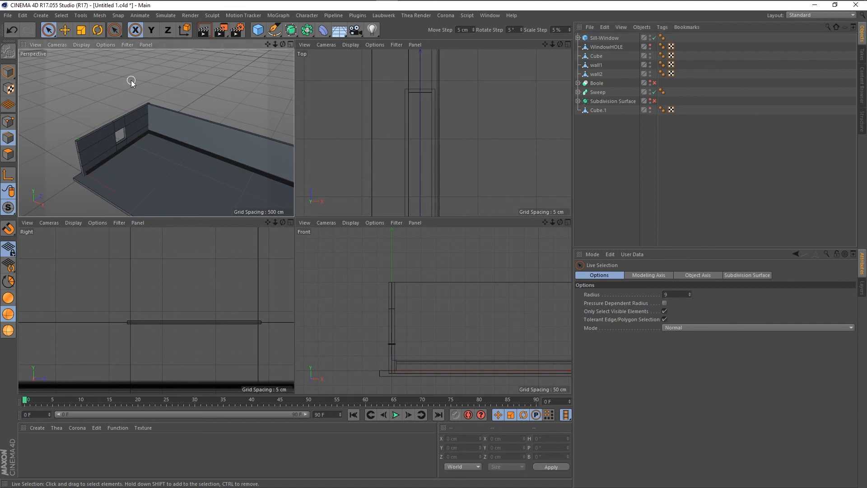
# Add a Camera to the scene and switch to Model mode, checking the camera's placement in the Top view
pyautogui.click(355, 29)
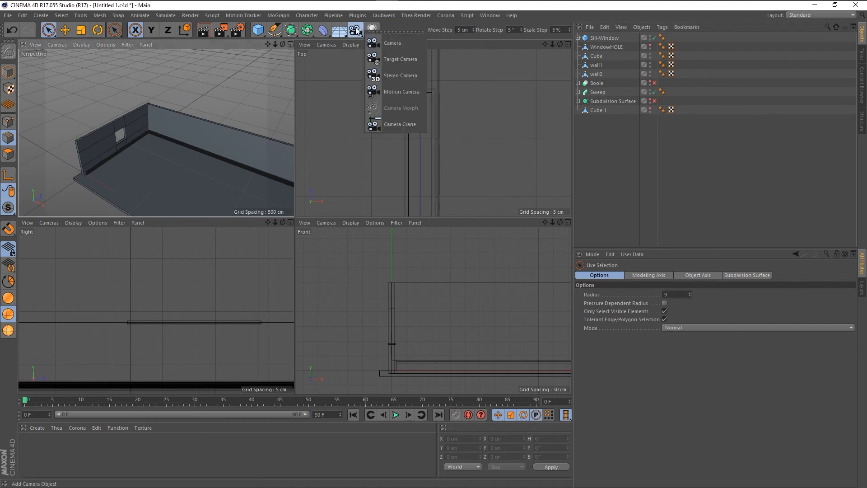
pyautogui.click(377, 47)
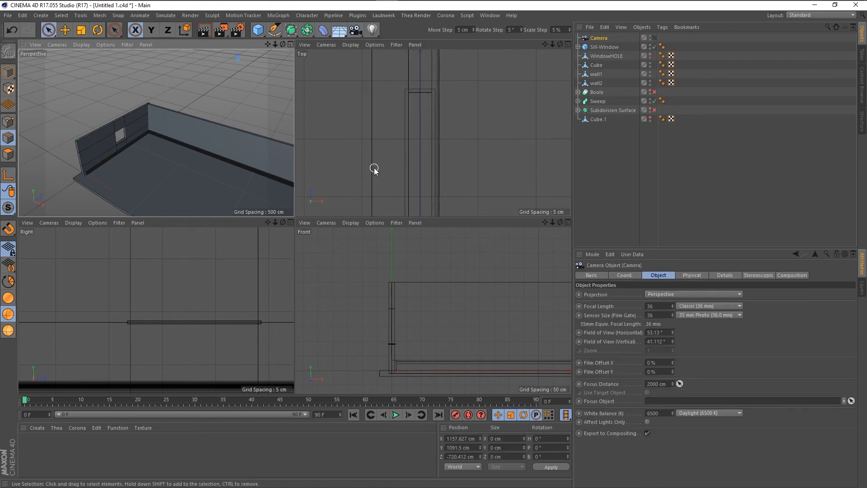
pyautogui.middleClick(355, 158)
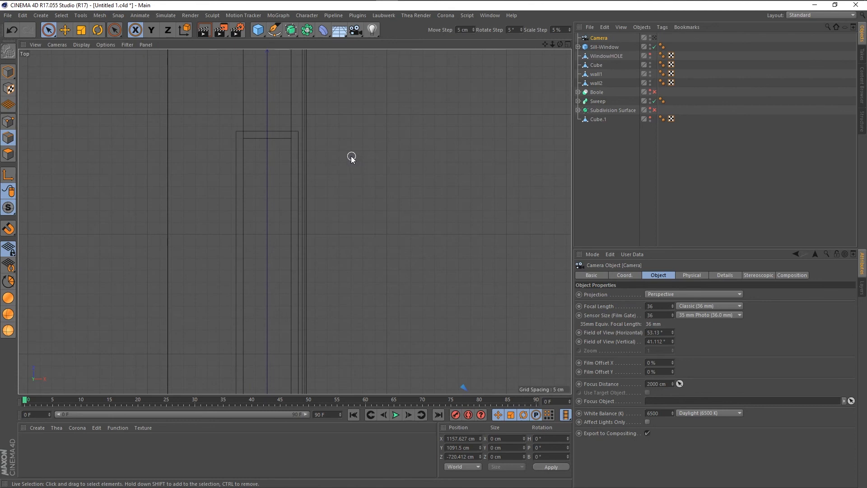
pyautogui.scroll(-3, 350, 156)
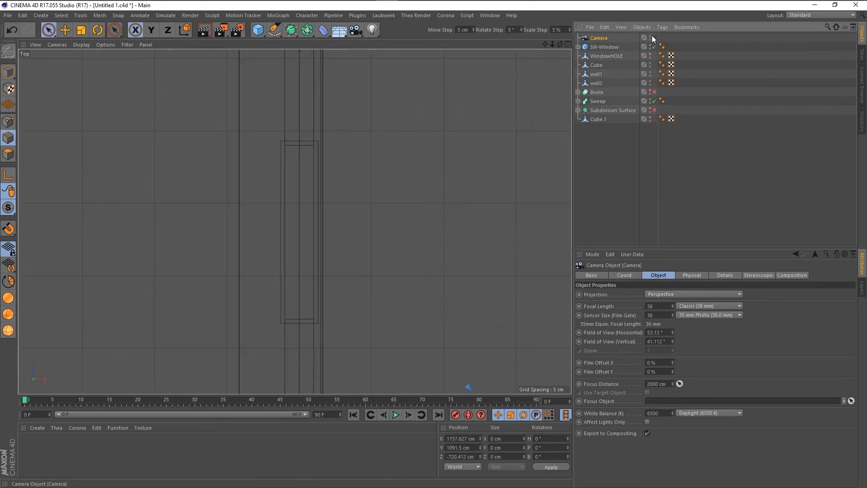
pyautogui.scroll(-6, 250, 176)
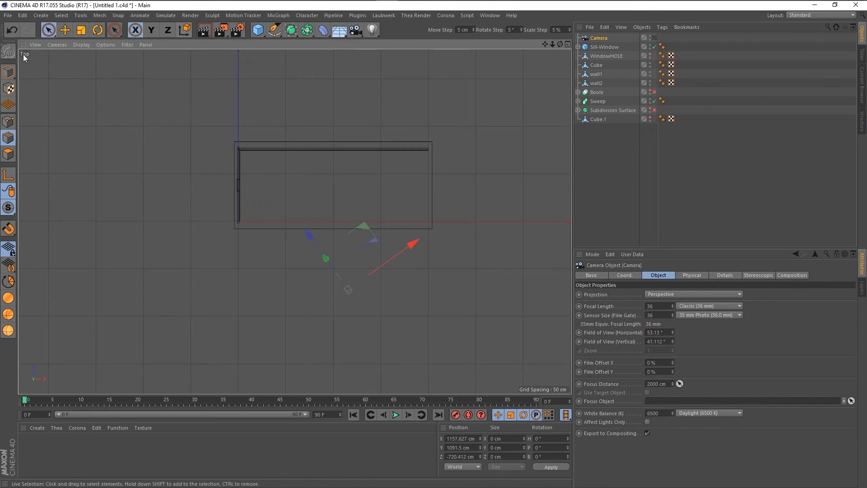
pyautogui.click(7, 72)
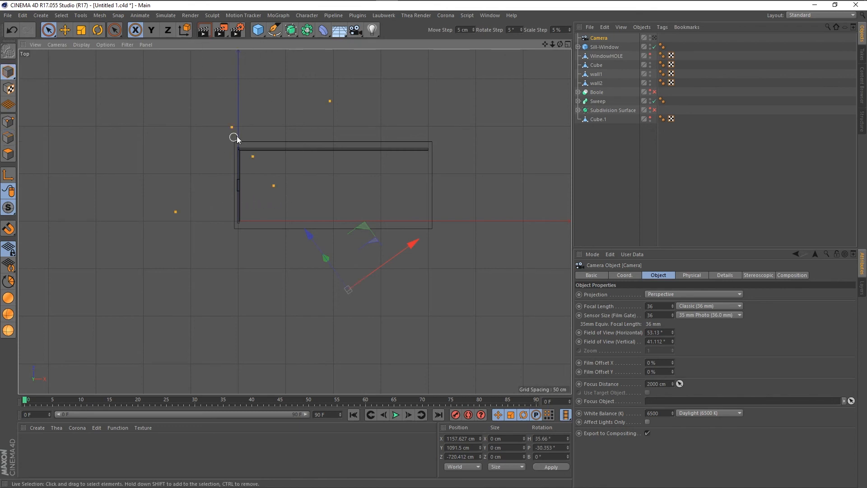
pyautogui.scroll(3, 331, 302)
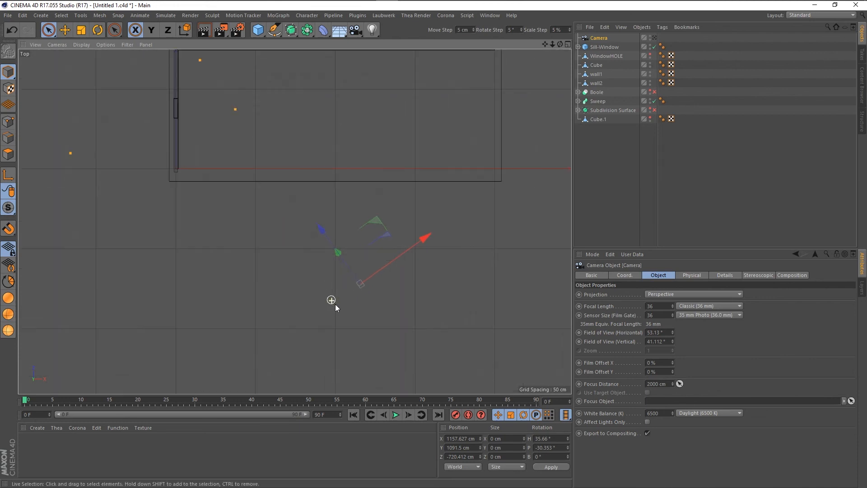
pyautogui.scroll(-4, 370, 340)
pyautogui.scroll(1, 319, 317)
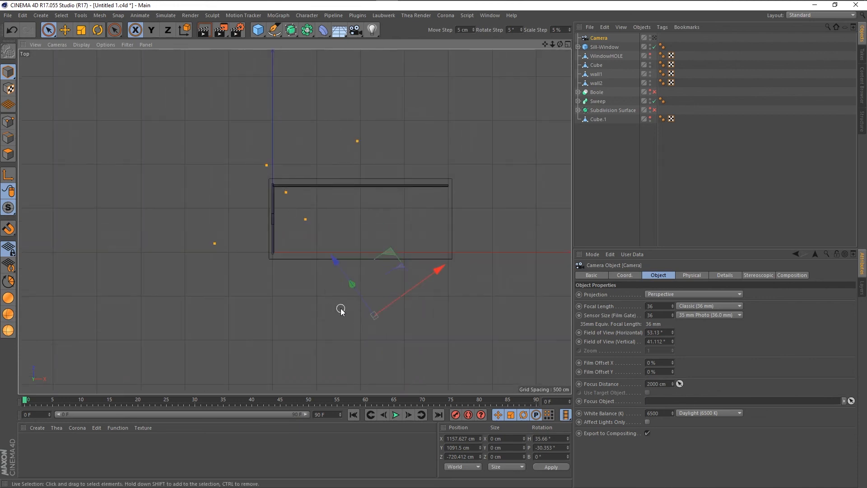
pyautogui.middleClick(375, 339)
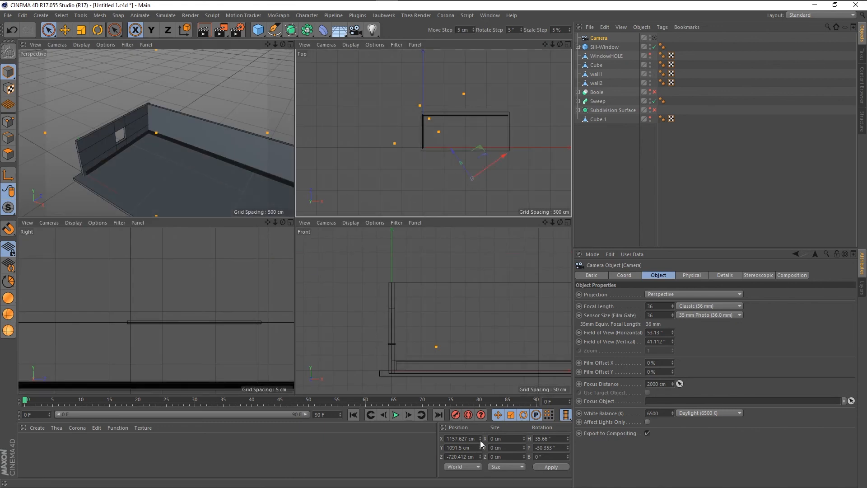
# Set the camera's X, Y and Z position to 0 cm and its rotation to 0° on all axes
pyautogui.moveTo(477, 439); pyautogui.dragTo(391, 446)
pyautogui.write('0')
pyautogui.press('Tab')
pyautogui.write('0')
pyautogui.press('Tab')
pyautogui.write('0')
pyautogui.press('Return')
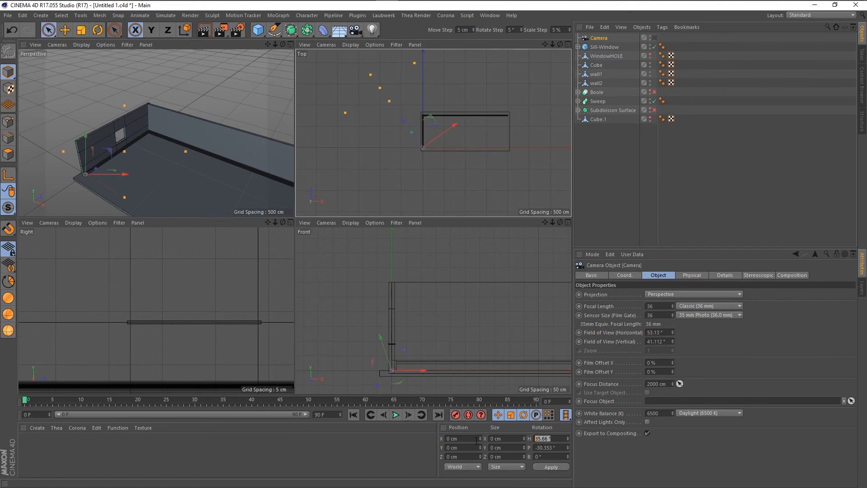
pyautogui.press('Return')
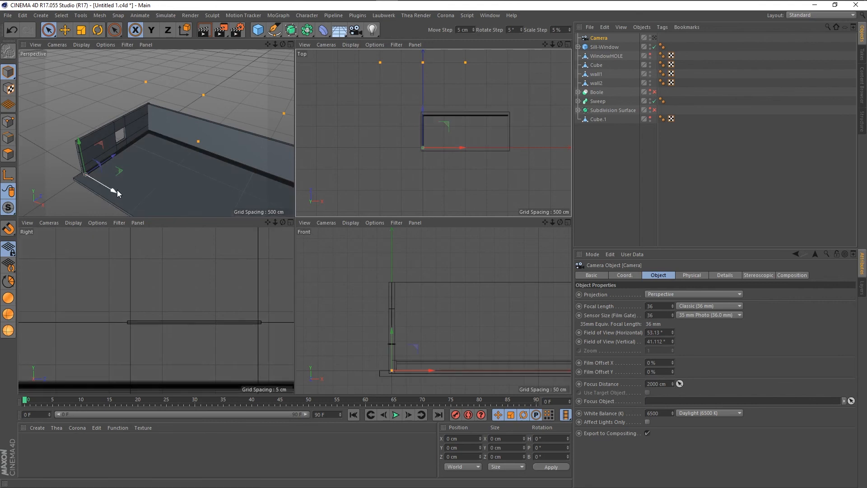
# Move the camera along X to about 156 cm and look through it in the Perspective view
pyautogui.moveTo(113, 189); pyautogui.dragTo(130, 199)
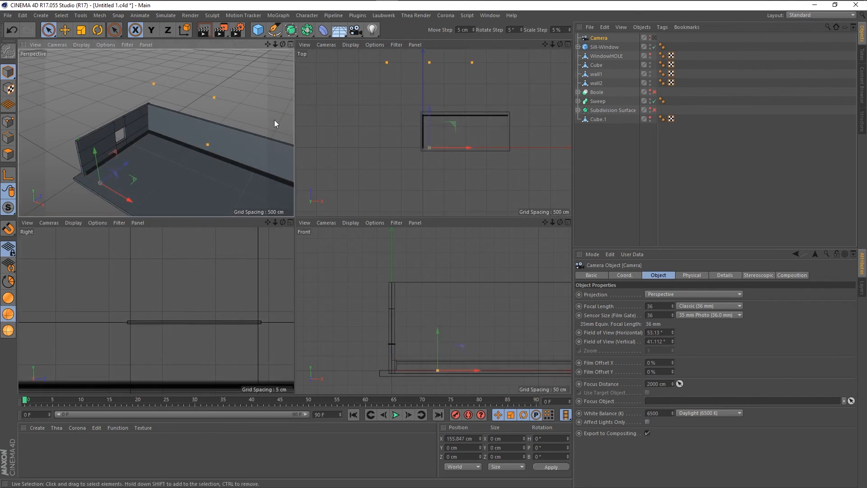
pyautogui.click(654, 38)
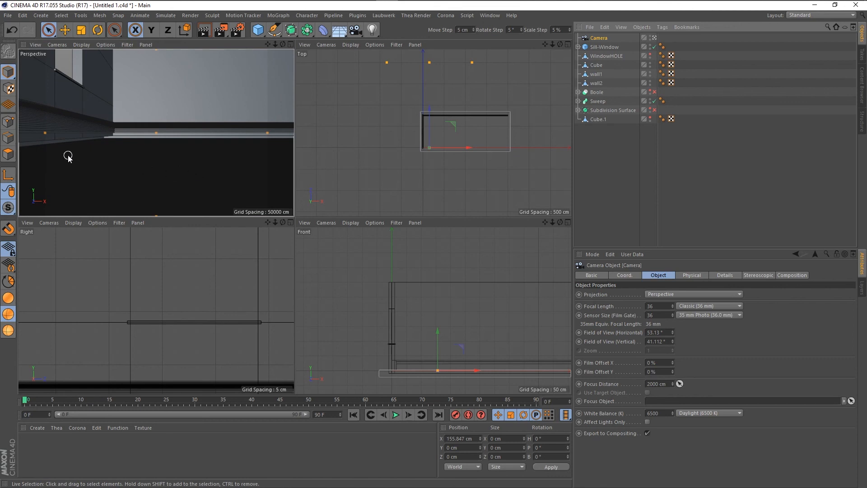
pyautogui.keyDown('alt'); pyautogui.moveTo(68, 155); pyautogui.dragTo(100, 162, button='right'); pyautogui.keyUp('alt')
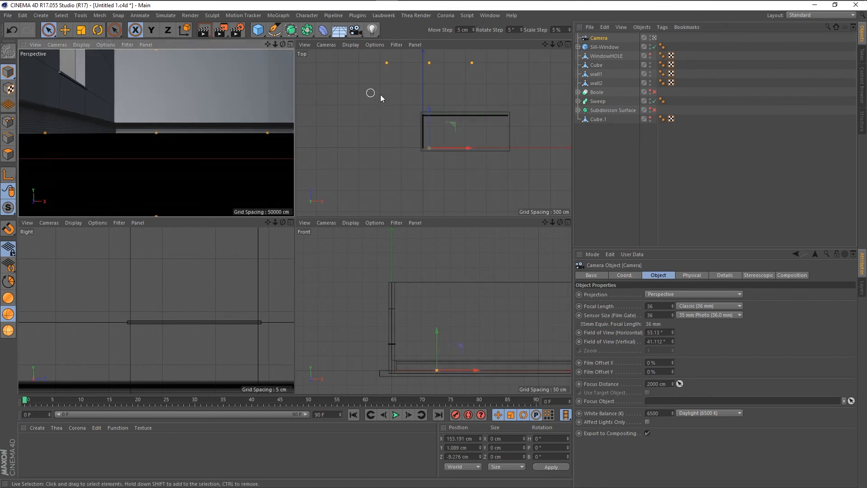
# Move and turn the camera to face the window wall, at about X 673, Y 99, Z 222 cm with a heading of about 68°
pyautogui.scroll(-12, 153, 189)
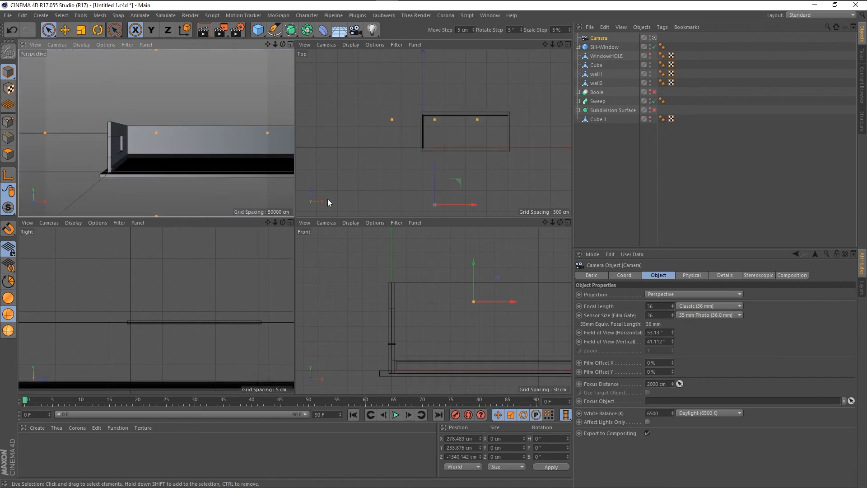
pyautogui.scroll(8, 232, 160)
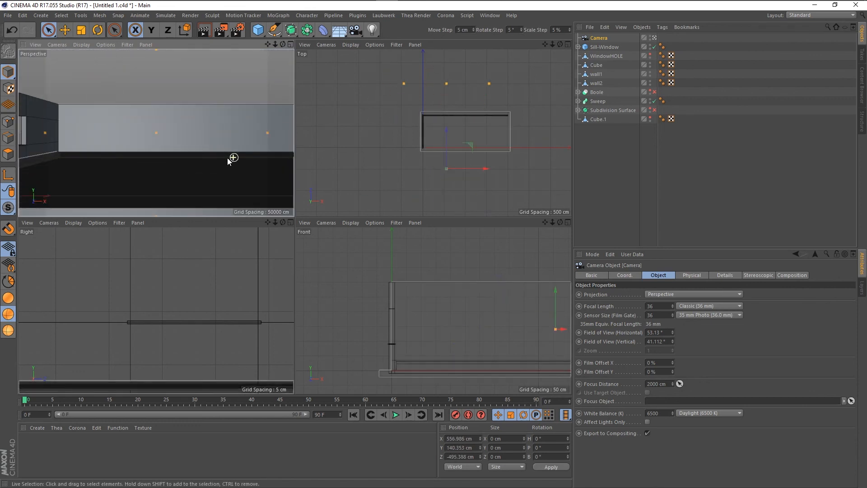
pyautogui.scroll(-8, 231, 158)
pyautogui.scroll(8, 228, 159)
pyautogui.scroll(-8, 227, 159)
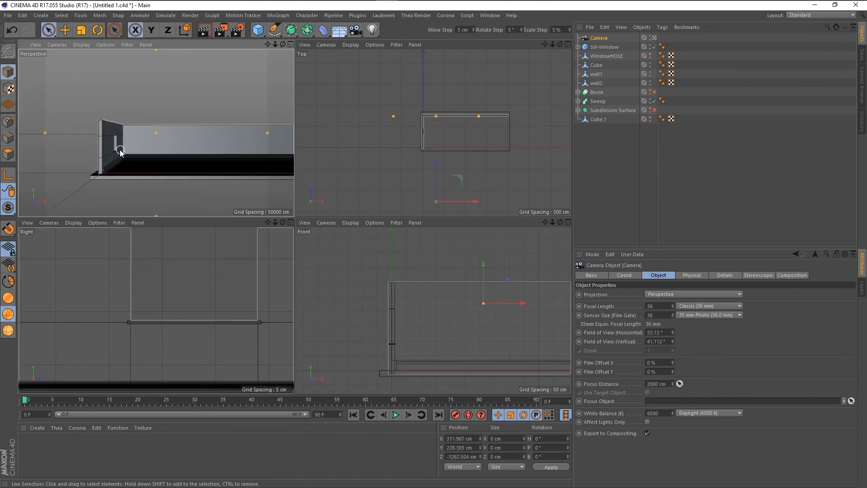
pyautogui.scroll(5, 128, 145)
pyautogui.keyDown('alt'); pyautogui.moveTo(181, 154); pyautogui.dragTo(113, 183); pyautogui.keyUp('alt')
pyautogui.keyDown('alt'); pyautogui.moveTo(169, 169); pyautogui.dragTo(133, 153); pyautogui.keyUp('alt')
pyautogui.scroll(3, 94, 154)
pyautogui.scroll(-2, 202, 162)
pyautogui.scroll(2, 101, 186)
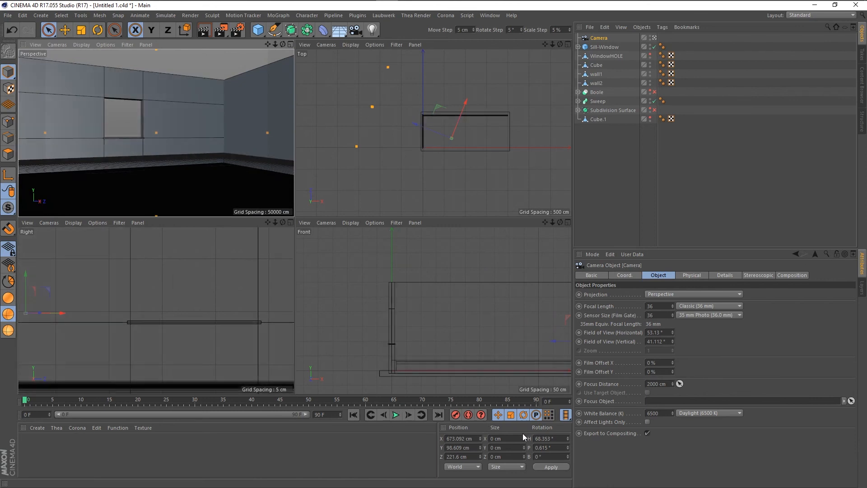
# Set the camera's pitch to 0° and move it closer to the window, to about X 533, Y 119, Z 246 cm
pyautogui.click(559, 448)
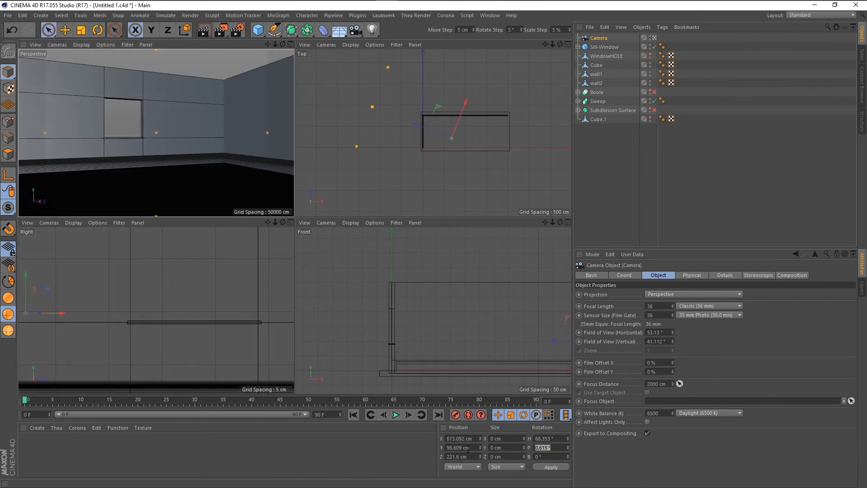
pyautogui.write('0')
pyautogui.press('Return')
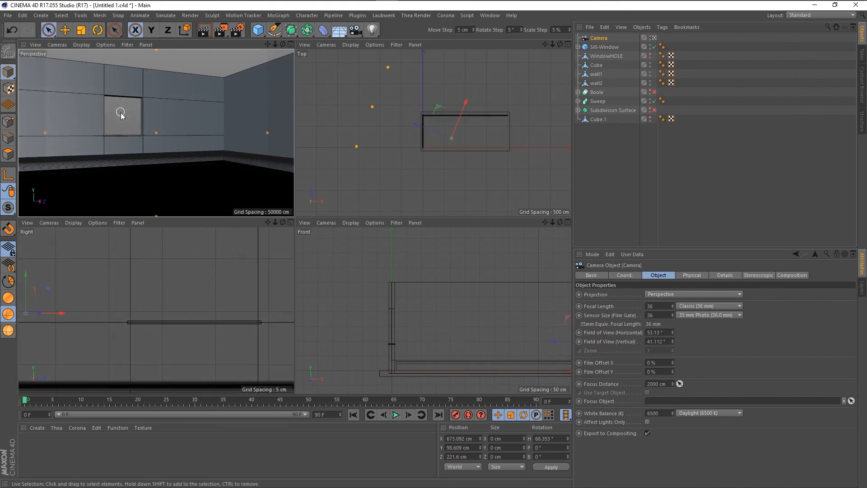
pyautogui.scroll(4, 127, 117)
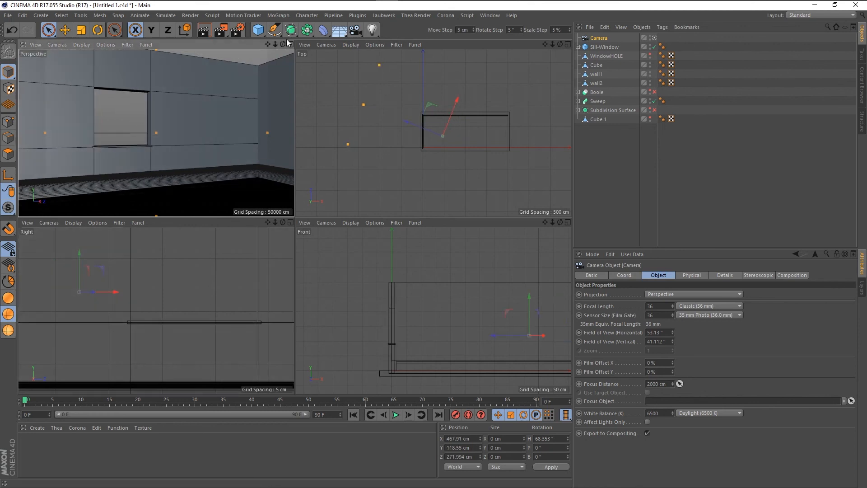
pyautogui.moveTo(274, 43); pyautogui.dragTo(274, 42)
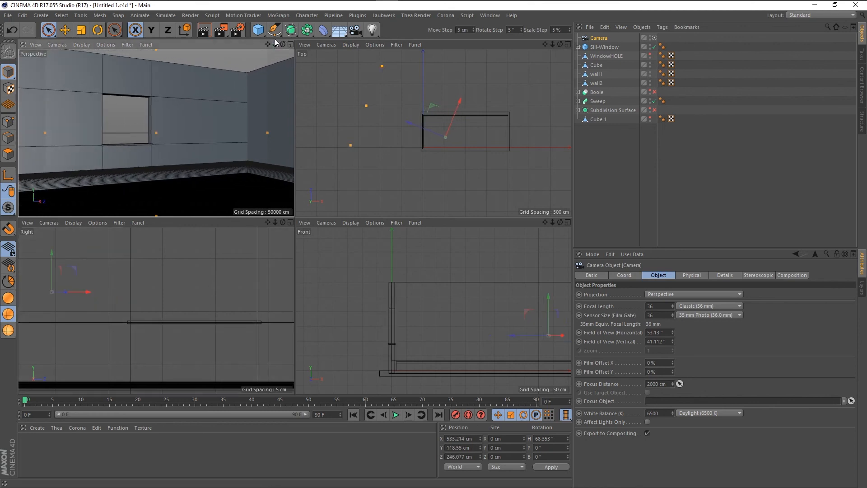
# Leave the camera view to check the camera's placement in the room, and return to looking through it
pyautogui.click(654, 38)
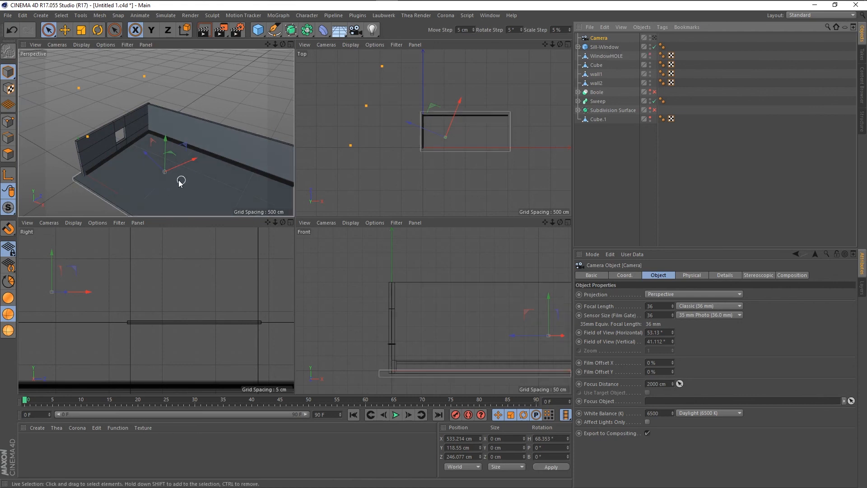
pyautogui.scroll(1, 183, 181)
pyautogui.moveTo(192, 177)
pyautogui.keyDown('alt'); pyautogui.mouseDown()
pyautogui.moveTo(101, 163)
pyautogui.moveTo(202, 169)
pyautogui.mouseUp(); pyautogui.keyUp('alt')
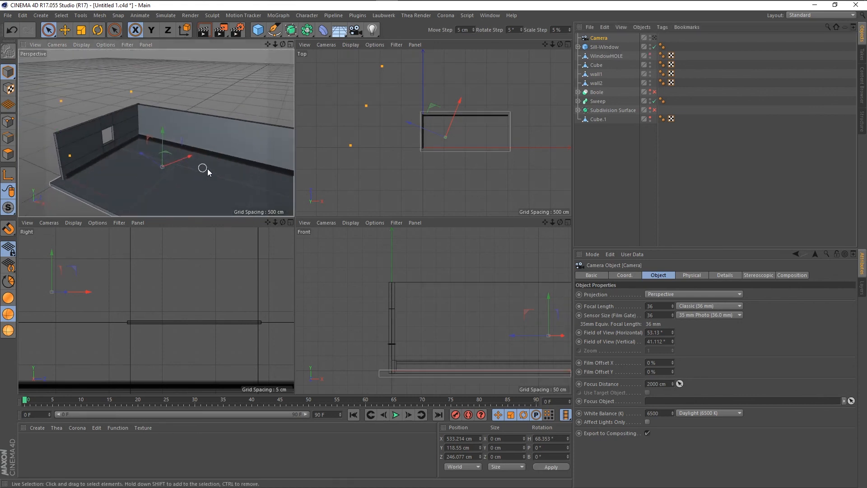
pyautogui.click(655, 39)
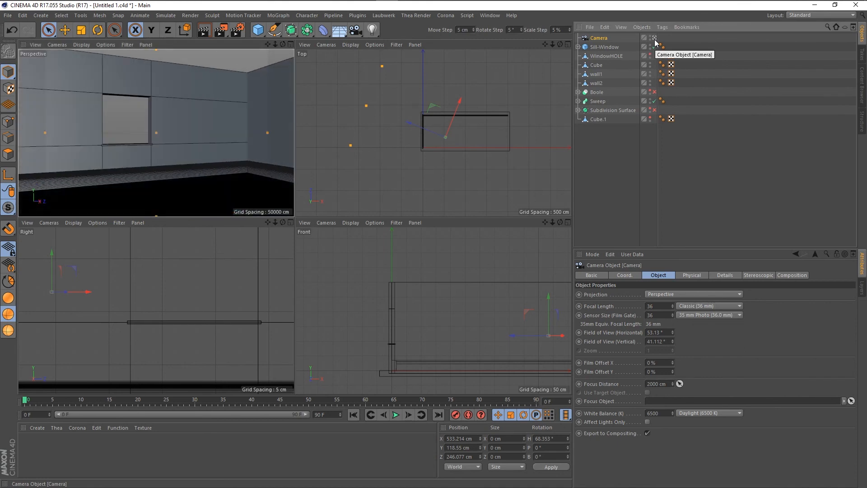
# Add a Protection tag to the camera to lock its position, scale and rotation
pyautogui.rightClick(605, 38)
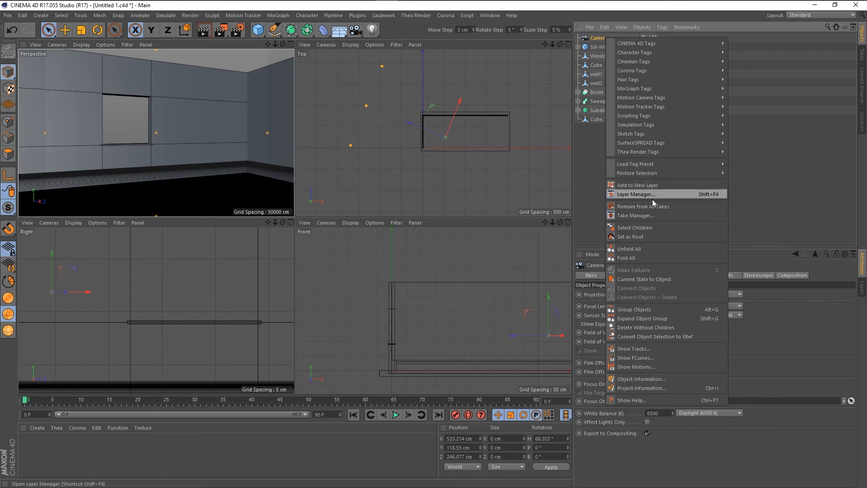
pyautogui.moveTo(678, 70)
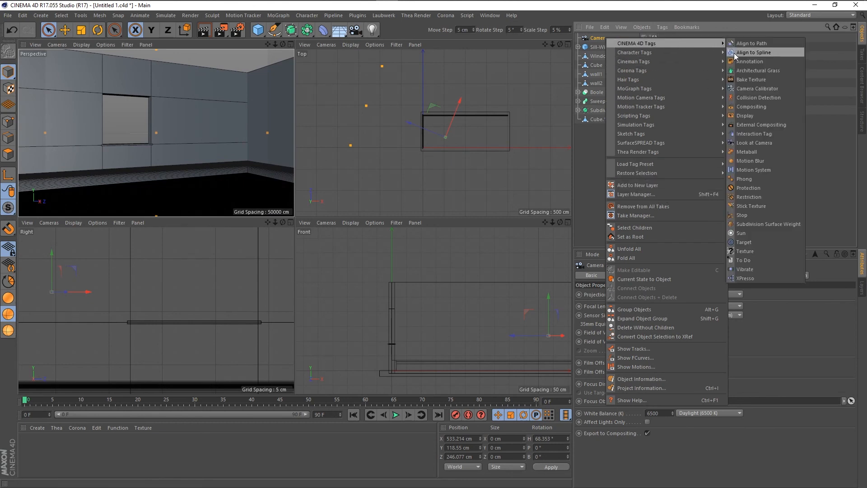
pyautogui.click(768, 181)
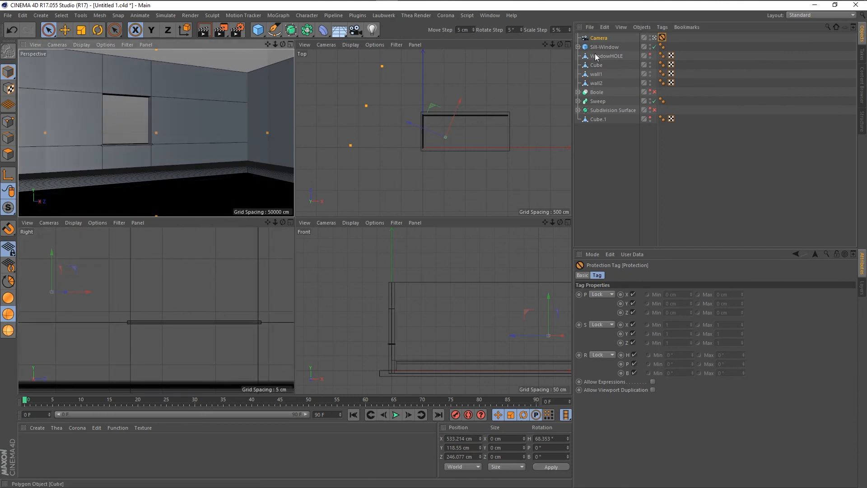
# Duplicate the camera and delete the Protection tag from the copy
pyautogui.click(599, 40)
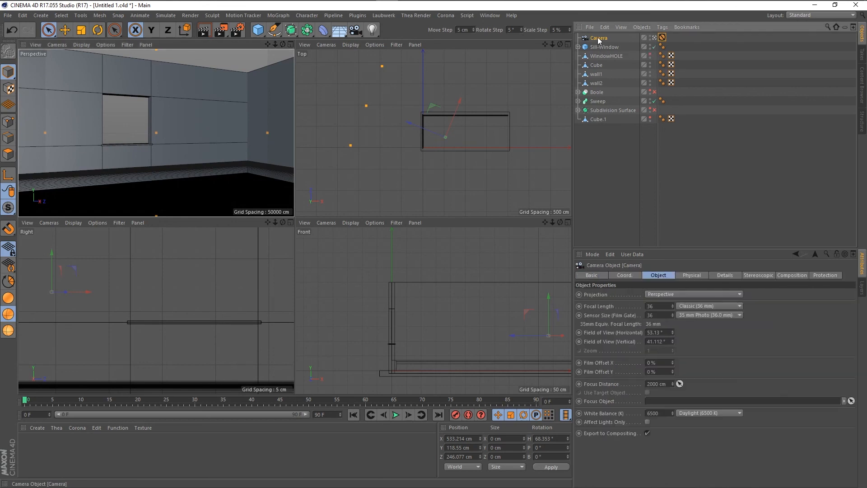
pyautogui.keyDown('ctrl'); pyautogui.moveTo(602, 38); pyautogui.dragTo(602, 40); pyautogui.keyUp('ctrl')
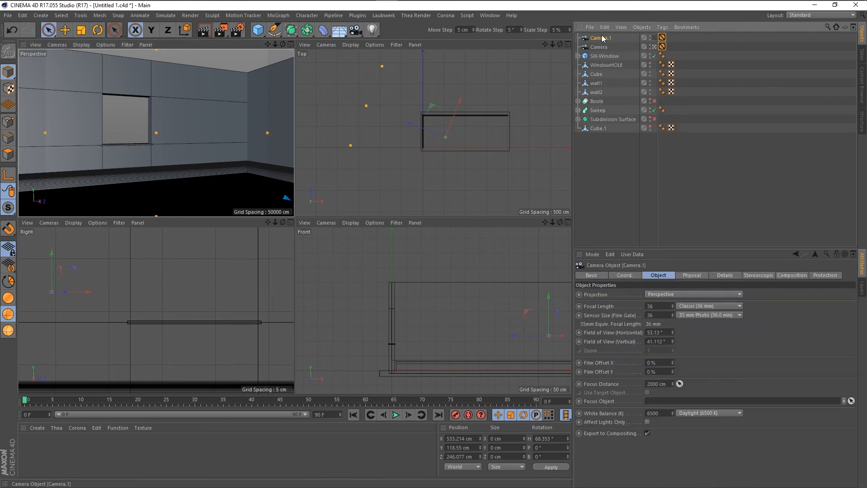
pyautogui.click(663, 38)
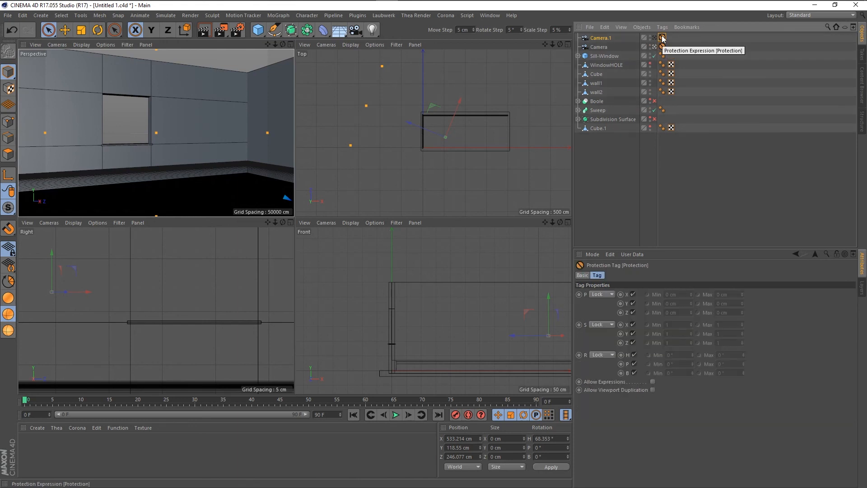
pyautogui.press('Delete')
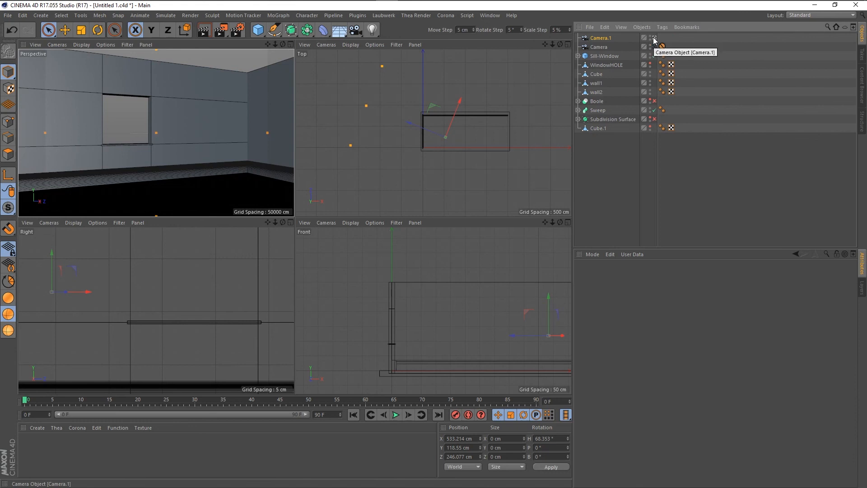
# Look through Camera.1 and move it to frame the window, at about X 321, Y 148, Z 168 cm
pyautogui.scroll(-3, 224, 128)
pyautogui.scroll(2, 184, 142)
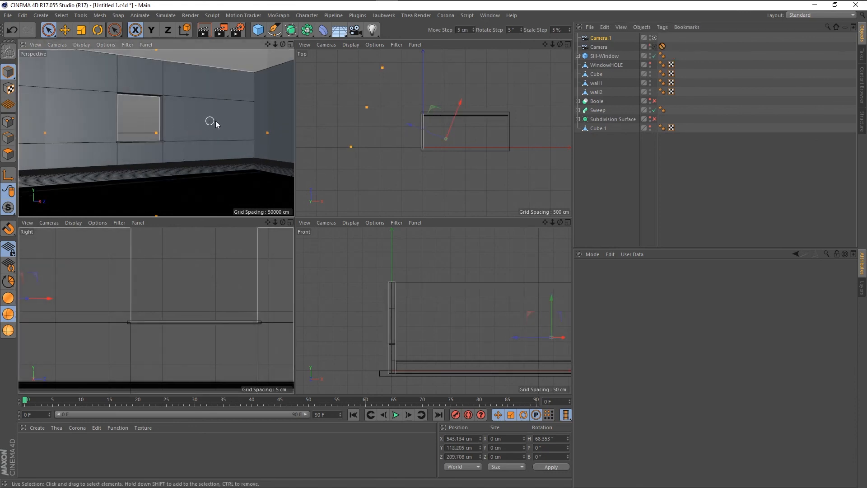
pyautogui.scroll(-2, 216, 120)
pyautogui.scroll(3, 213, 123)
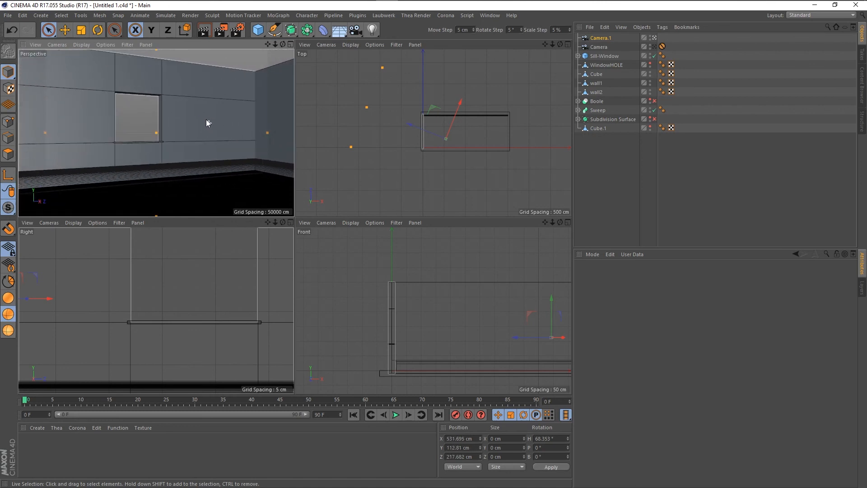
pyautogui.scroll(3, 206, 119)
pyautogui.scroll(-5, 212, 117)
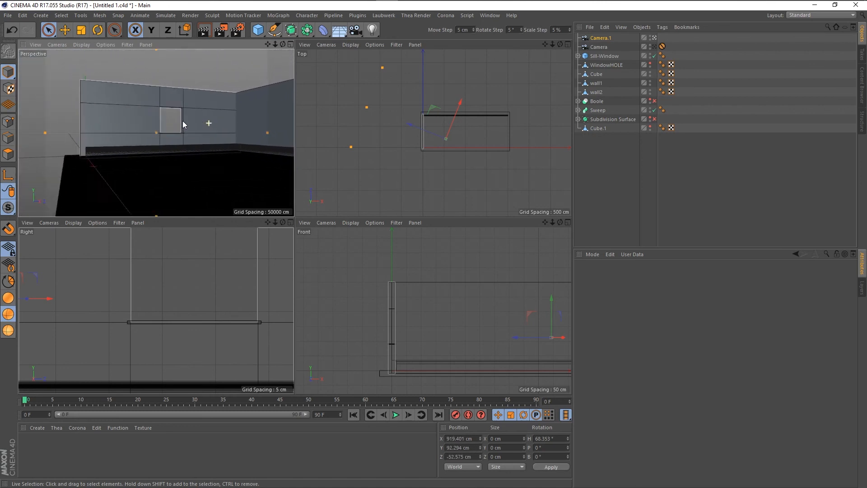
pyautogui.keyDown('alt'); pyautogui.moveTo(199, 129); pyautogui.dragTo(238, 144, button='right'); pyautogui.keyUp('alt')
pyautogui.keyDown('alt'); pyautogui.moveTo(222, 150); pyautogui.dragTo(252, 156, button='middle'); pyautogui.keyUp('alt')
pyautogui.keyDown('alt'); pyautogui.moveTo(251, 156); pyautogui.dragTo(259, 181, button='right'); pyautogui.keyUp('alt')
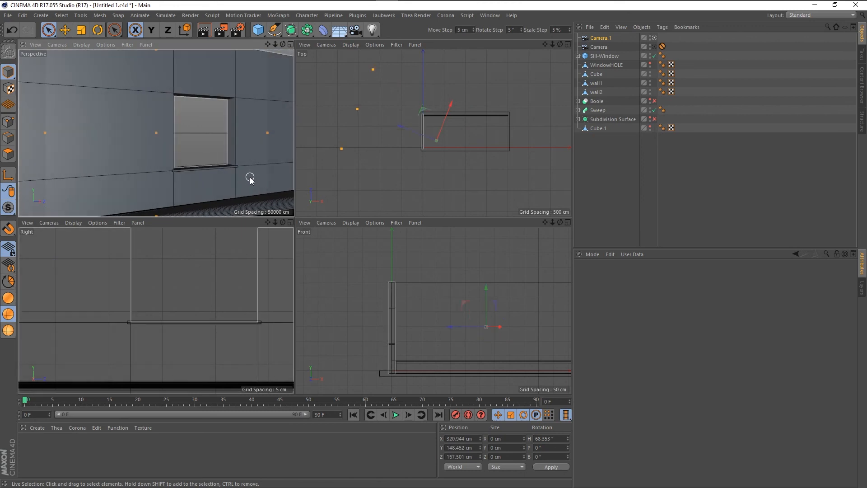
# Select Sill-Window and orbit Camera.1 to a close-up of the sill's end corner, at about X 18, Y 100, Z 448 cm
pyautogui.scroll(3, 250, 177)
pyautogui.scroll(7, 225, 157)
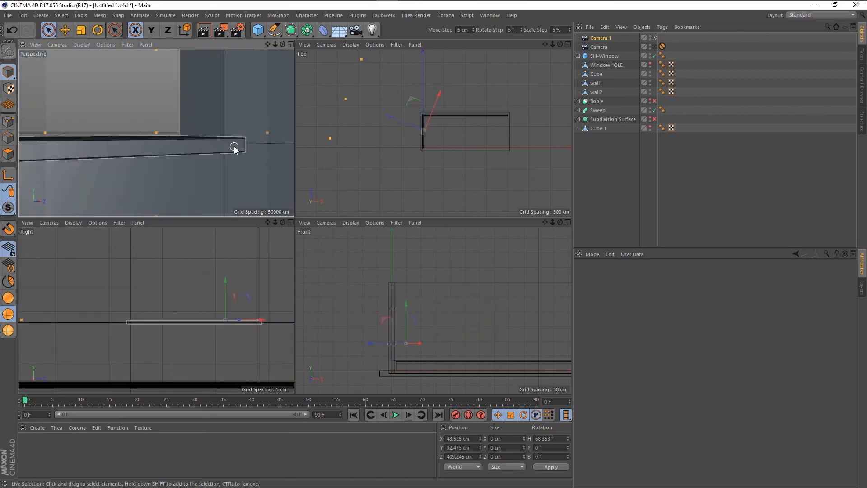
pyautogui.click(228, 140)
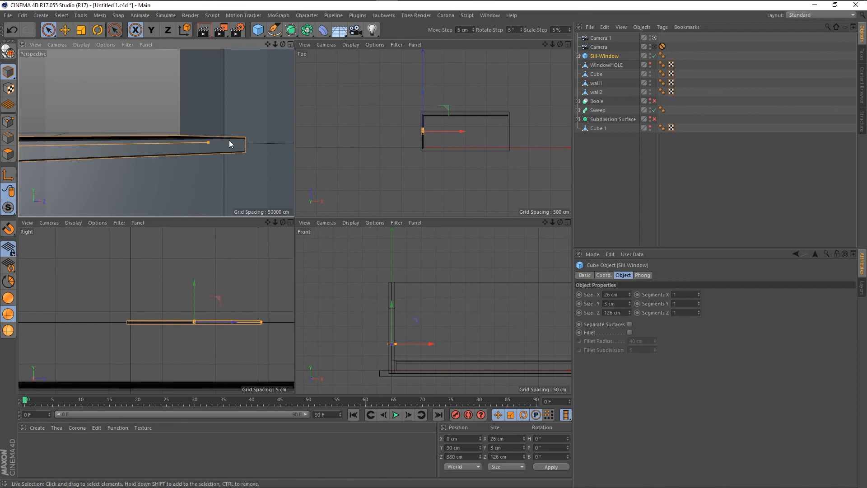
pyautogui.keyDown('alt'); pyautogui.moveTo(229, 144); pyautogui.dragTo(251, 174); pyautogui.keyUp('alt')
pyautogui.keyDown('alt'); pyautogui.moveTo(253, 172); pyautogui.dragTo(276, 195); pyautogui.keyUp('alt')
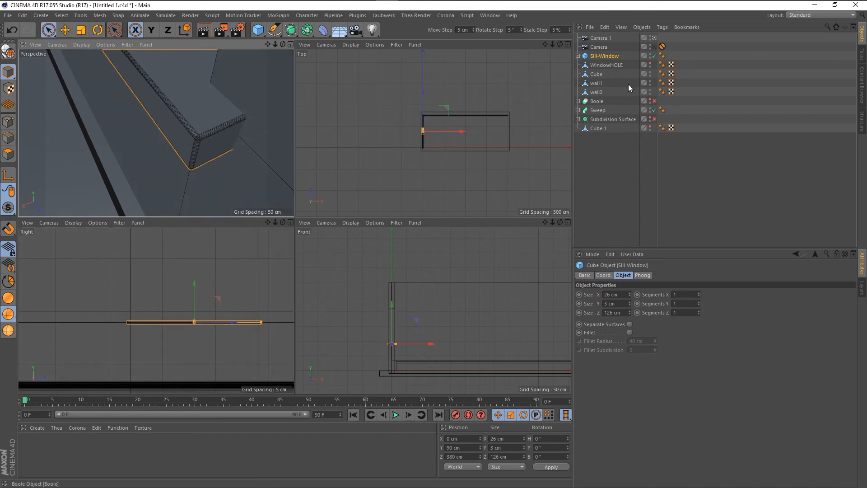
# Set Camera.1's horizontal field of view to 70°, followed by its vertical field of view to 70°
pyautogui.click(606, 39)
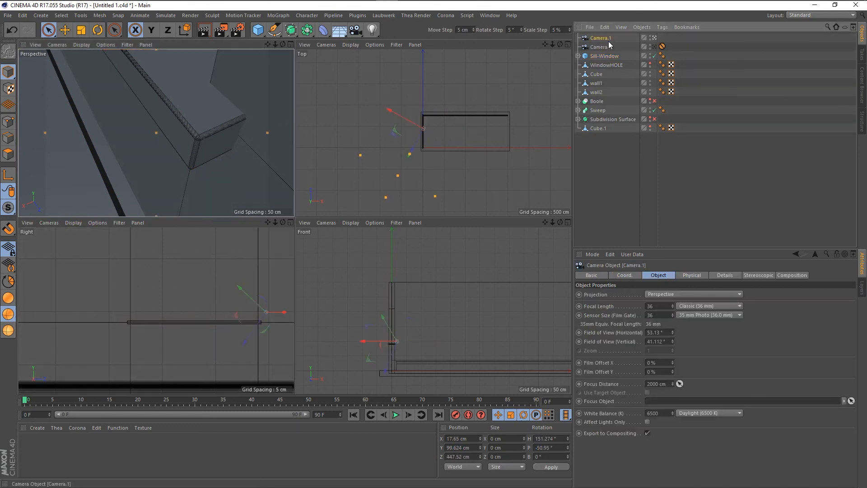
pyautogui.doubleClick(662, 306)
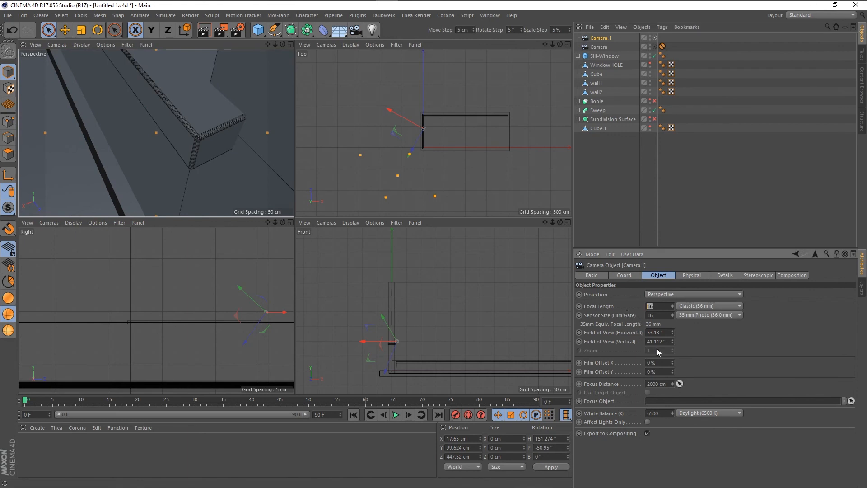
pyautogui.doubleClick(659, 332)
pyautogui.write('70')
pyautogui.press('Return')
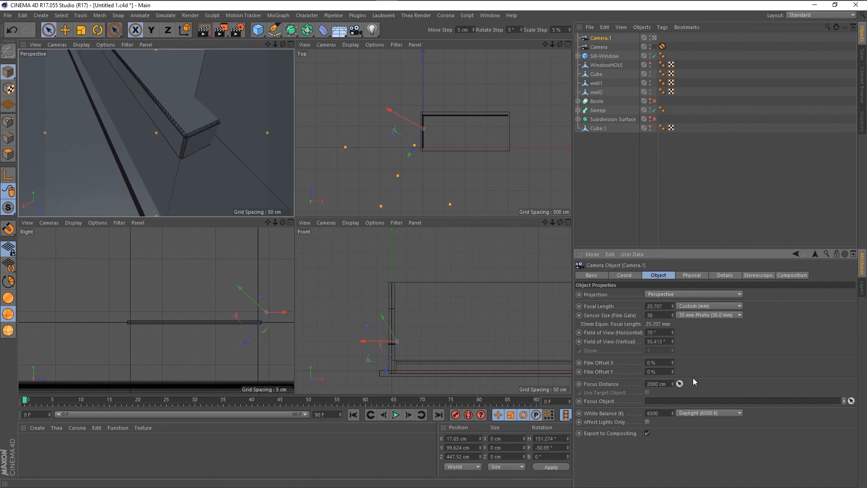
pyautogui.doubleClick(667, 342)
pyautogui.write('70')
pyautogui.press('Return')
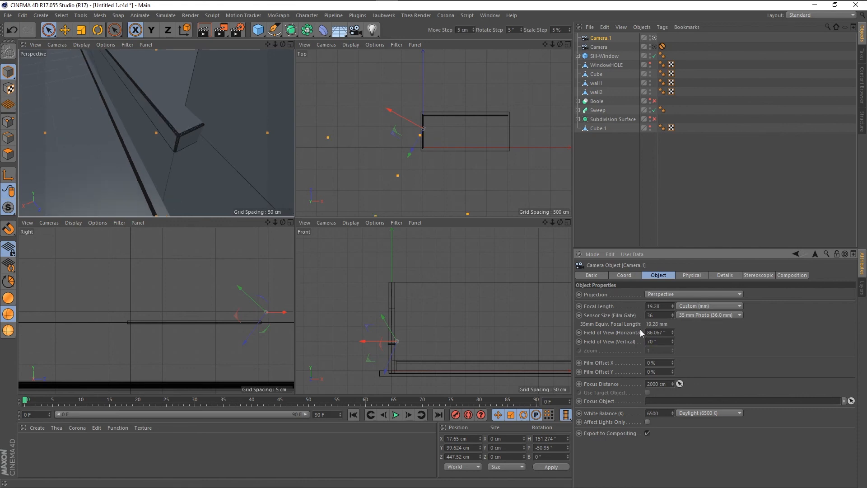
# Adjust Camera.1's field of view and focus distance interactively in the Top view, and set its focal length to 20 mm
pyautogui.moveTo(326, 137); pyautogui.dragTo(361, 157)
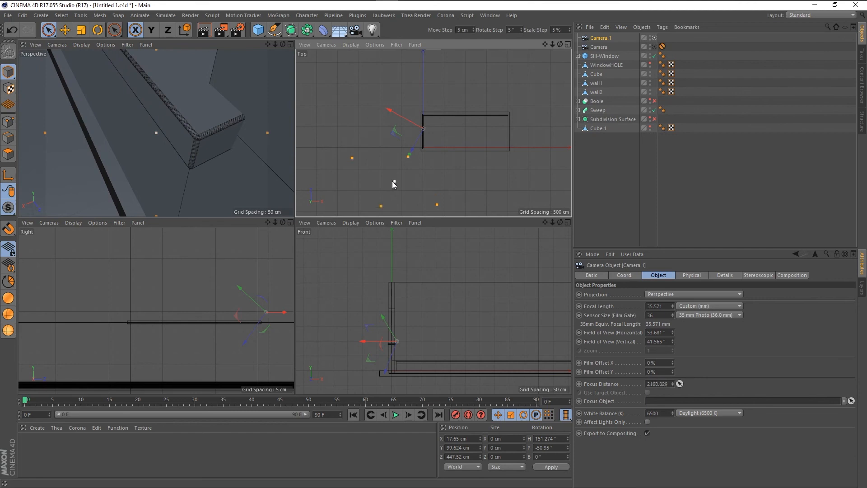
pyautogui.moveTo(392, 182); pyautogui.dragTo(352, 124)
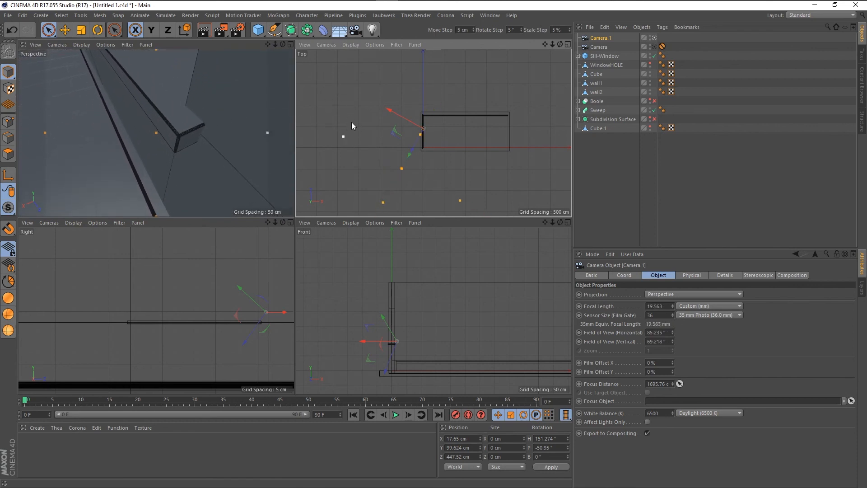
pyautogui.click(668, 305)
pyautogui.write('20')
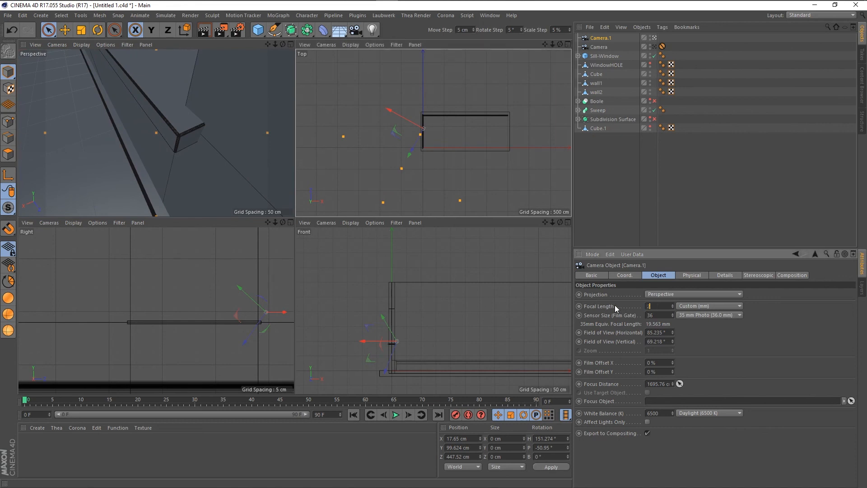
pyautogui.press('Return')
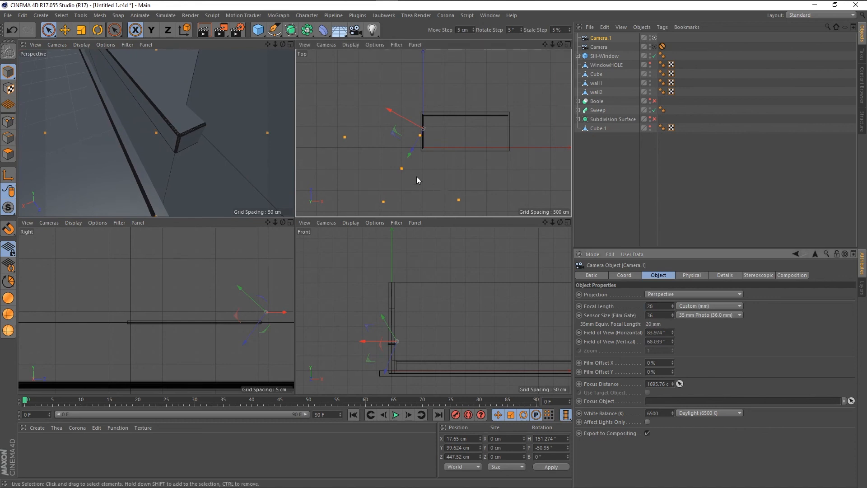
# Shorten Camera.1's focus distance in the Top view and highlight the resulting focus distance value
pyautogui.moveTo(400, 169); pyautogui.dragTo(418, 152)
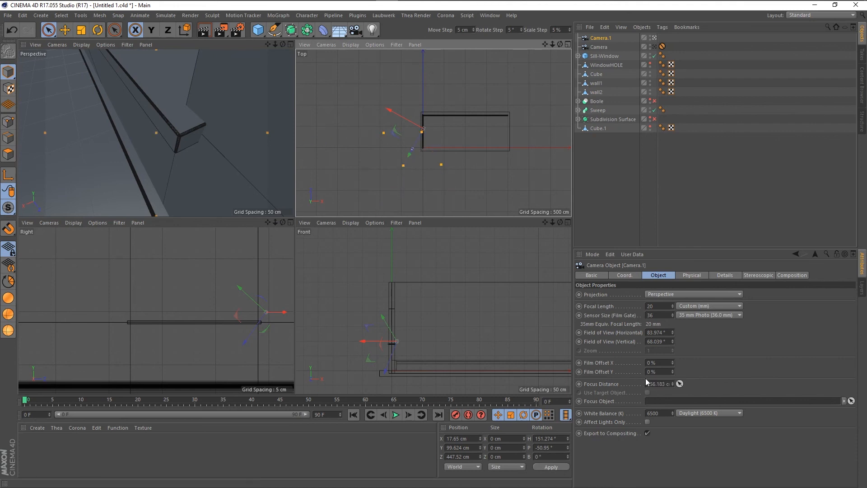
pyautogui.moveTo(647, 383); pyautogui.dragTo(671, 343)
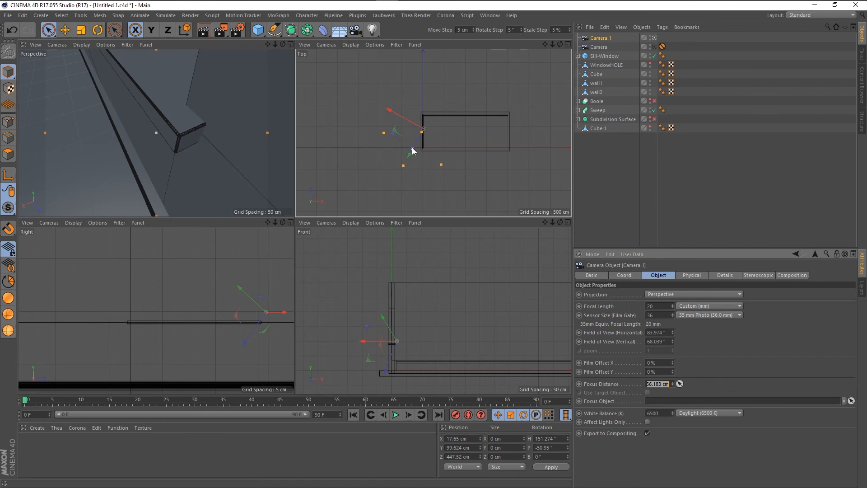
# Readjust Camera.1's view cone in the Top view to a focal length of about 26.2 mm and a focus distance of about 1498 cm
pyautogui.moveTo(411, 147); pyautogui.dragTo(365, 143)
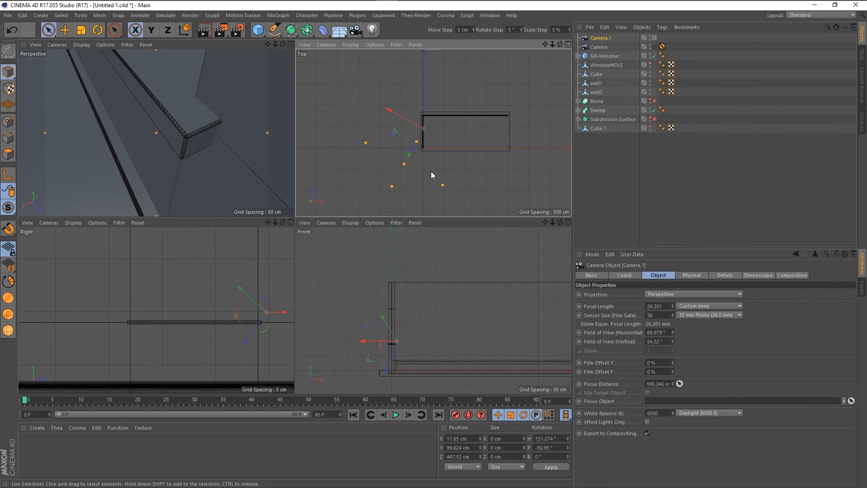
pyautogui.click(661, 307)
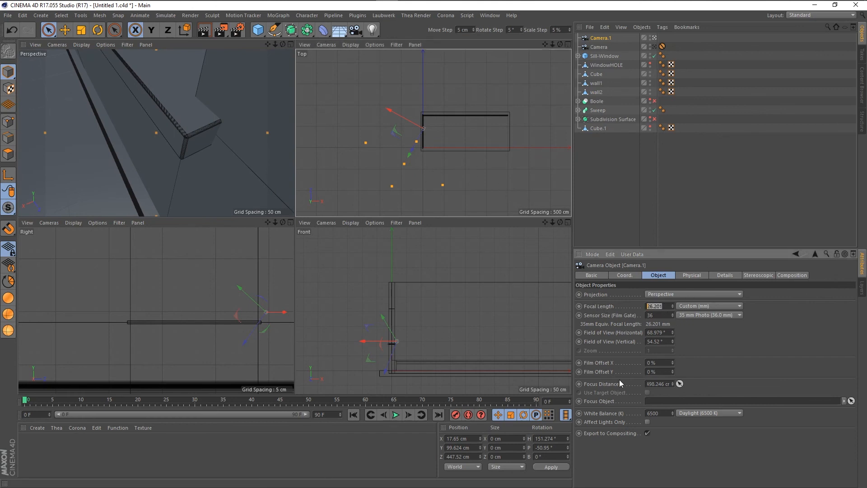
pyautogui.click(652, 383)
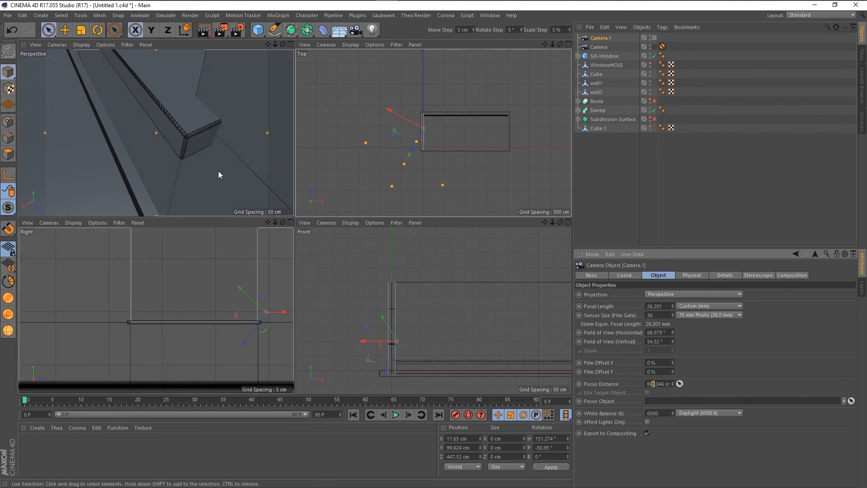
# Duplicate Camera.1 and lock the original with a copy of Camera's Protection tag
pyautogui.click(604, 48)
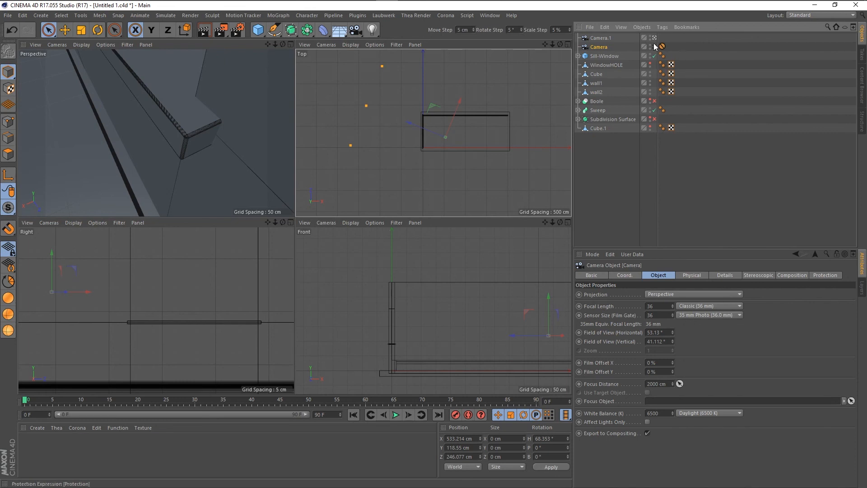
pyautogui.click(604, 40)
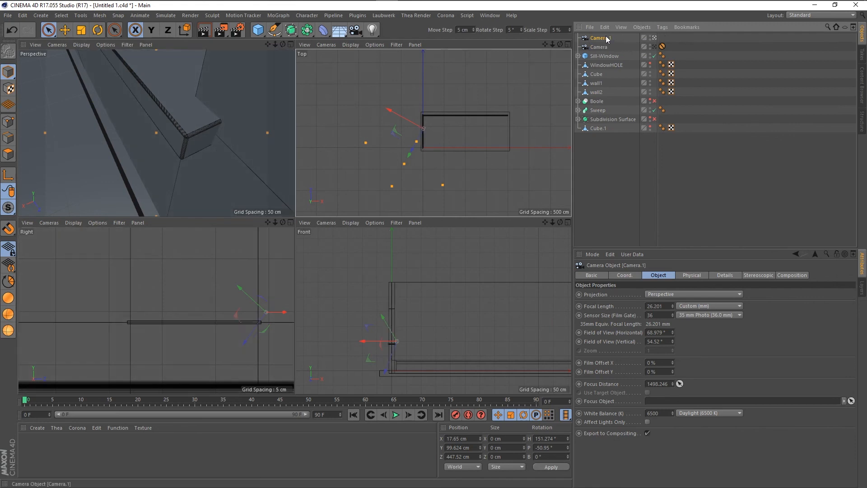
pyautogui.moveTo(601, 42); pyautogui.dragTo(602, 37)
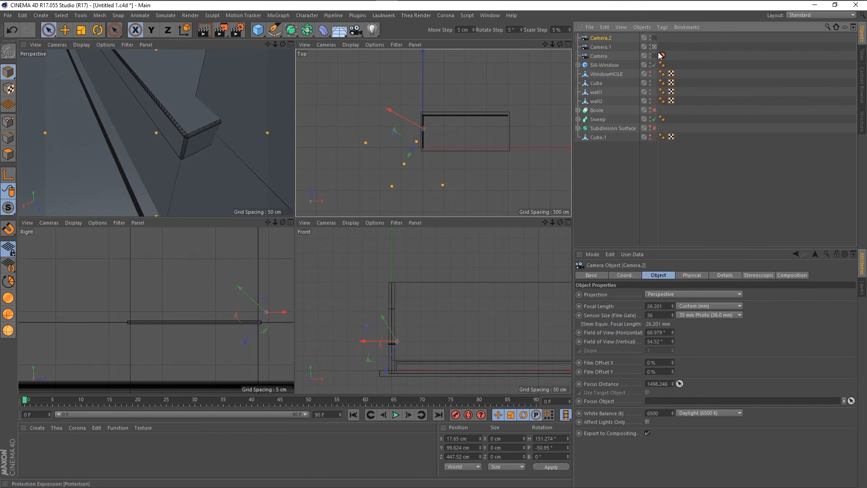
pyautogui.keyDown('ctrl'); pyautogui.moveTo(663, 57); pyautogui.dragTo(662, 47); pyautogui.keyUp('ctrl')
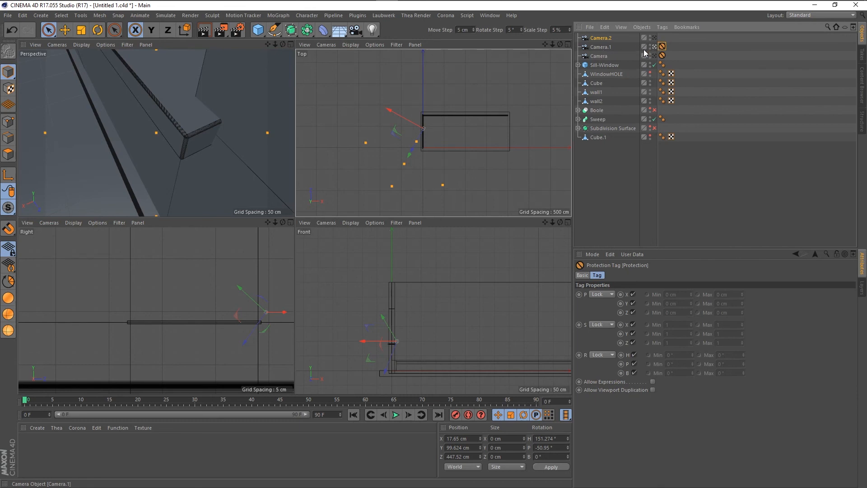
pyautogui.click(605, 48)
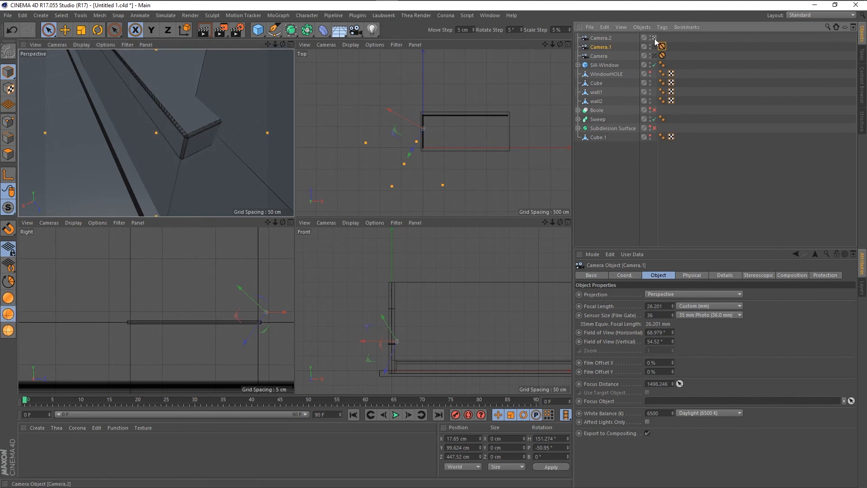
# Reposition Camera.2 to look along the skirting below the window, at about X 47, Y 129, Z 207 cm, and save the scene
pyautogui.click(606, 39)
pyautogui.scroll(-3, 220, 147)
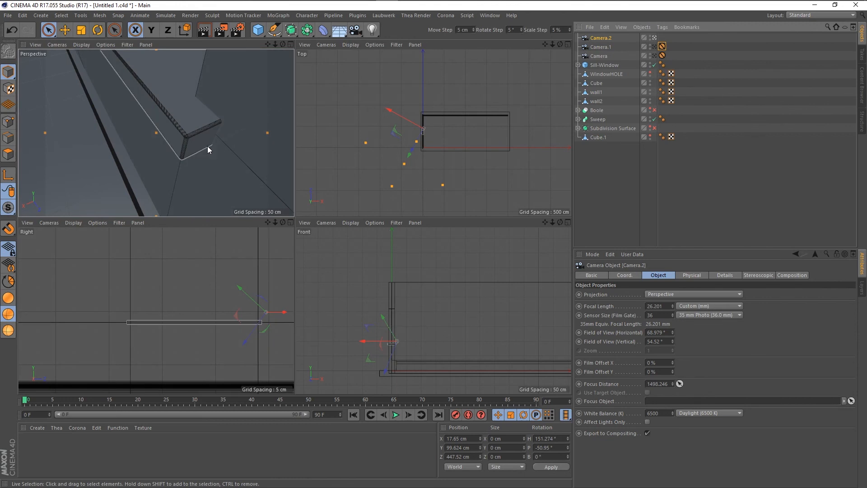
pyautogui.keyDown('alt'); pyautogui.moveTo(207, 145); pyautogui.dragTo(126, 131); pyautogui.keyUp('alt')
pyautogui.scroll(-3, 153, 109)
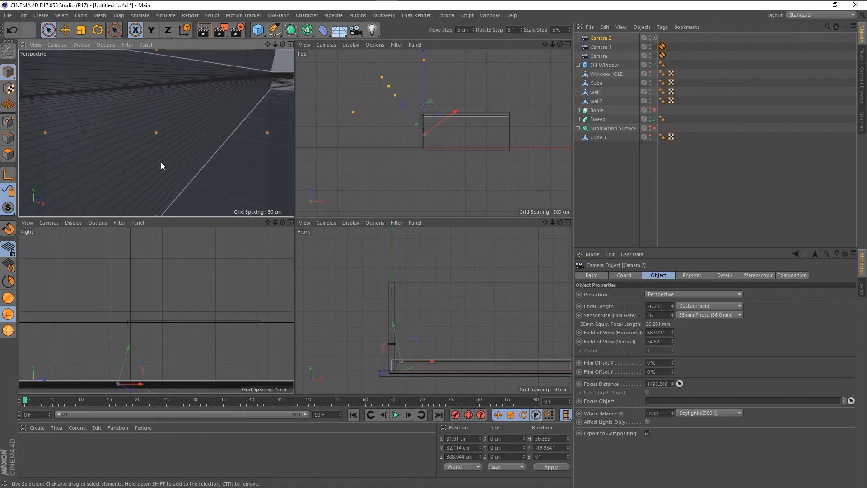
pyautogui.scroll(-1, 168, 173)
pyautogui.click(8, 298)
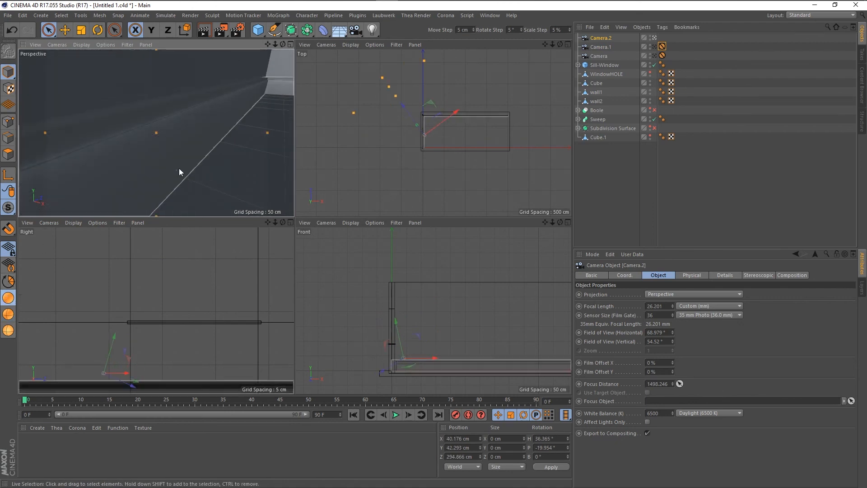
pyautogui.keyDown('alt'); pyautogui.moveTo(160, 179); pyautogui.dragTo(171, 188); pyautogui.keyUp('alt')
pyautogui.scroll(-4, 167, 190)
pyautogui.scroll(2, 167, 185)
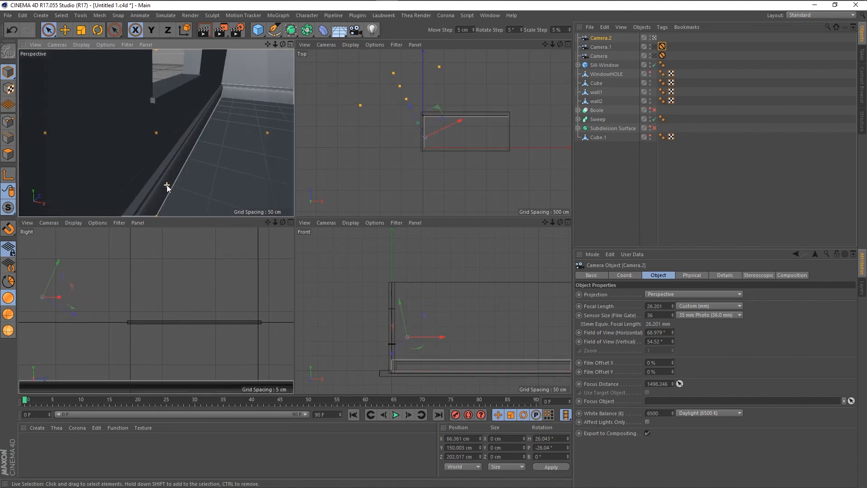
pyautogui.scroll(1, 164, 163)
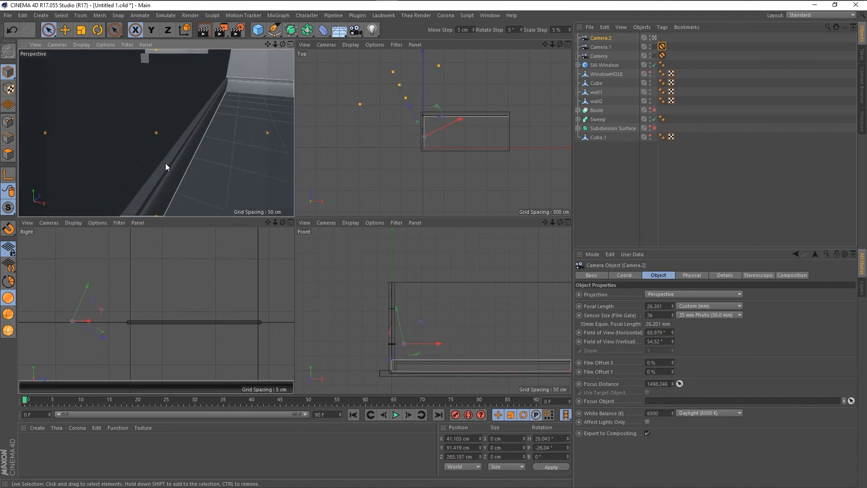
pyautogui.scroll(2, 165, 163)
pyautogui.scroll(-2, 206, 155)
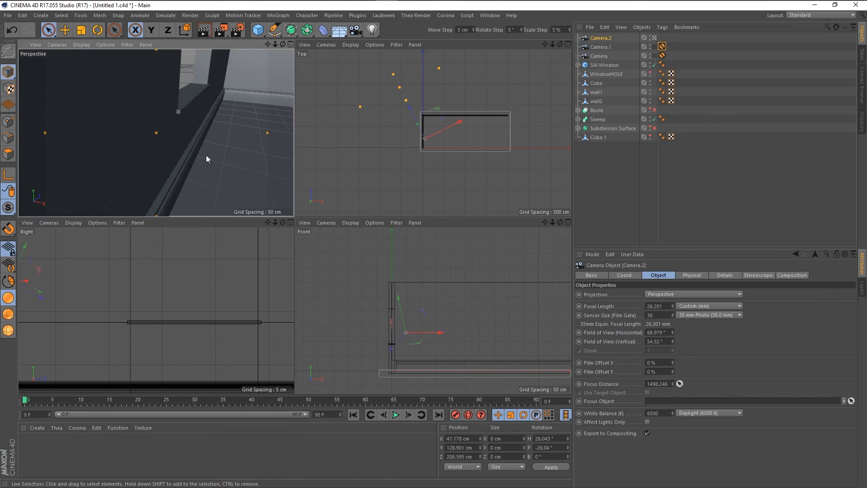
pyautogui.hotkey('ctrl', 's')
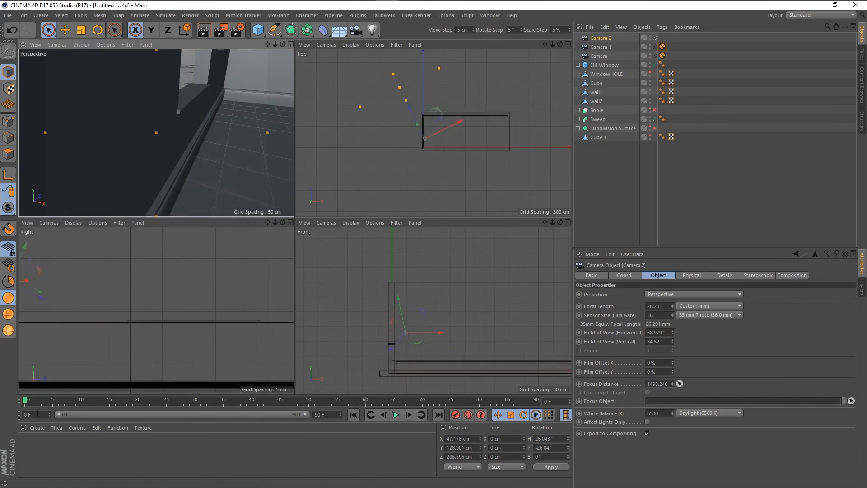
# Close the timeline ruler and the animation playback palette, and enlarge the viewports down to a shallow material area
pyautogui.rightClick(22, 400)
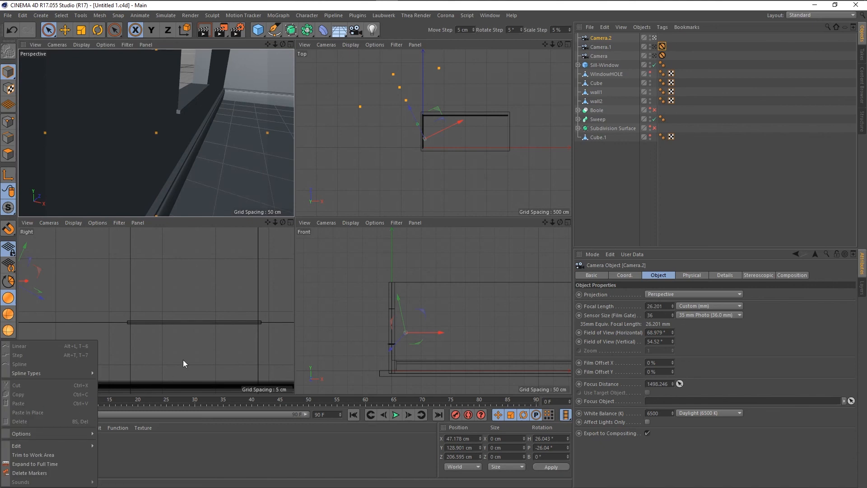
pyautogui.click(182, 359)
pyautogui.rightClick(21, 405)
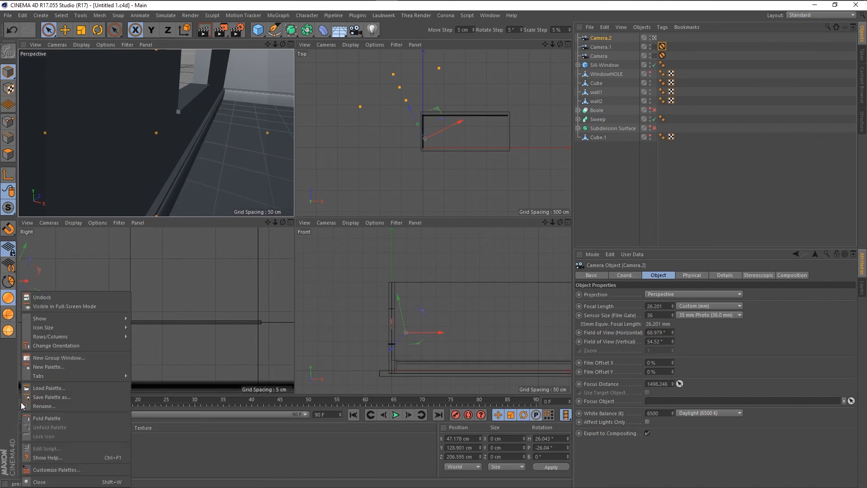
pyautogui.click(34, 482)
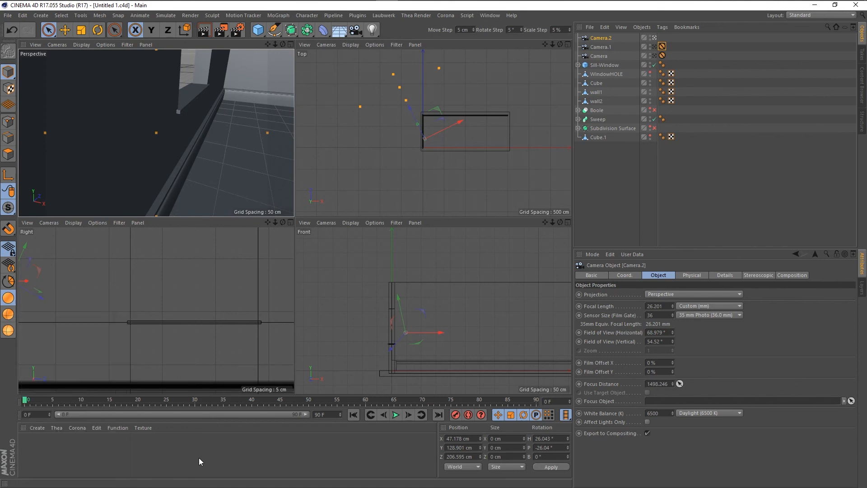
pyautogui.rightClick(20, 404)
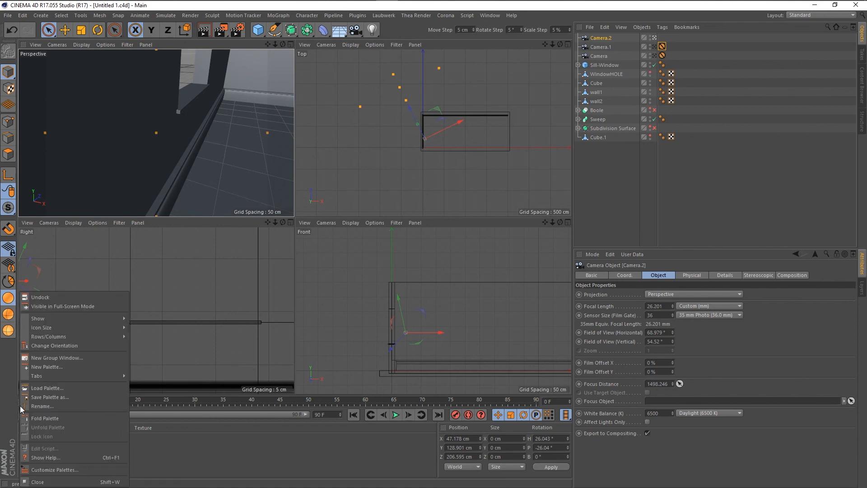
pyautogui.click(34, 481)
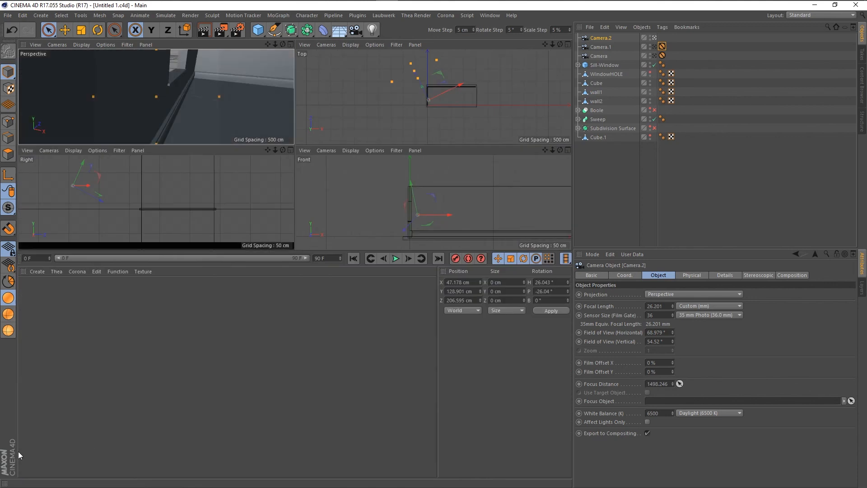
pyautogui.rightClick(20, 258)
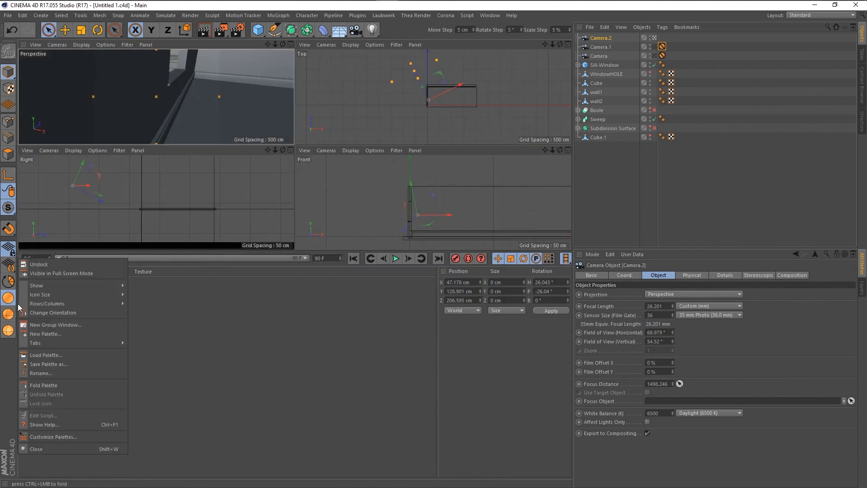
pyautogui.click(37, 446)
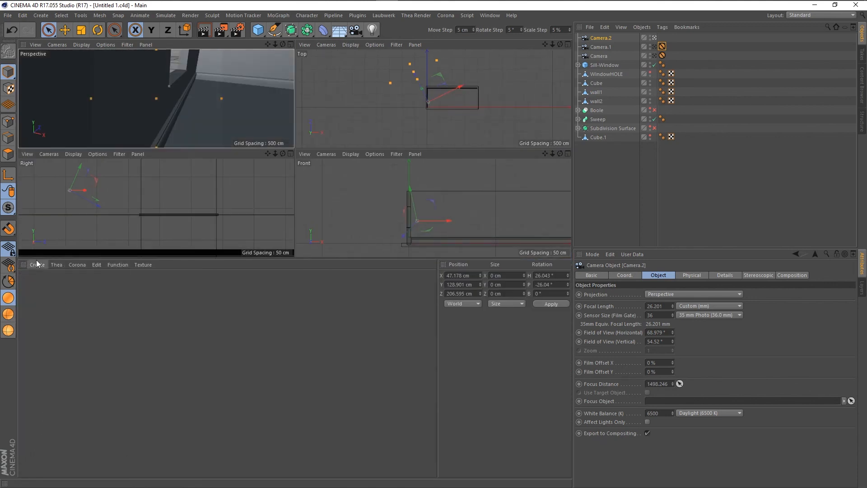
pyautogui.moveTo(36, 259); pyautogui.dragTo(46, 428)
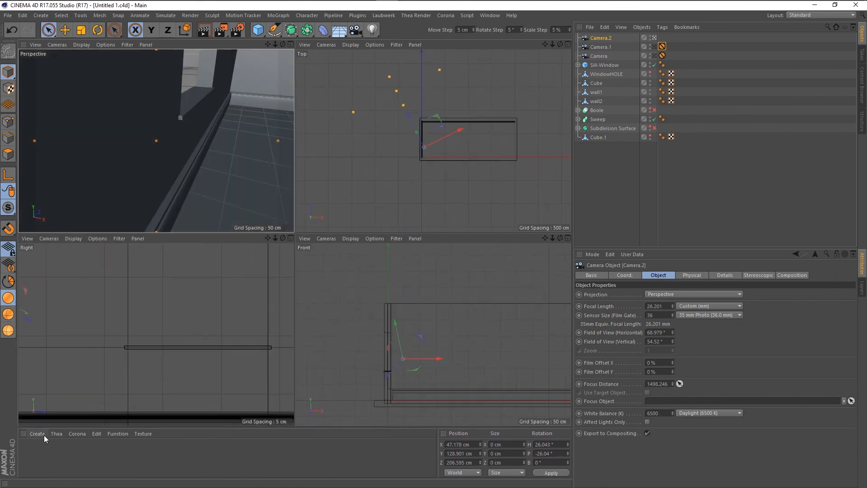
# Create a new material and rename it flatwhite
pyautogui.click(91, 461)
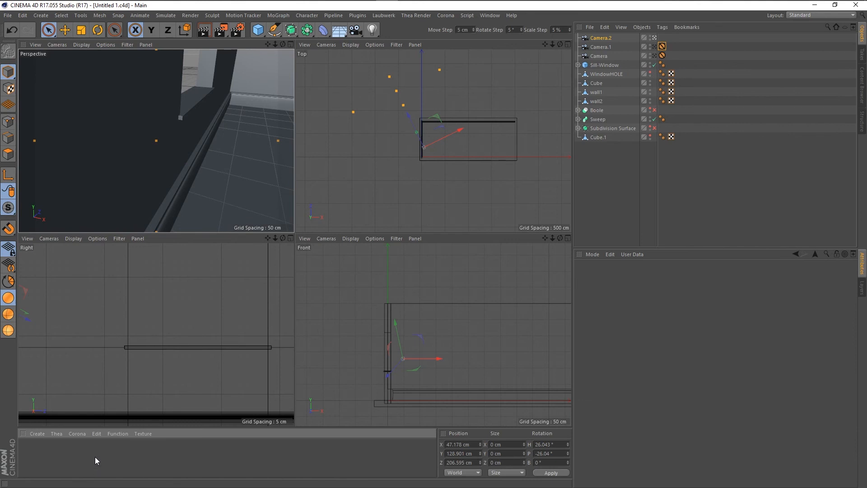
pyautogui.doubleClick(47, 453)
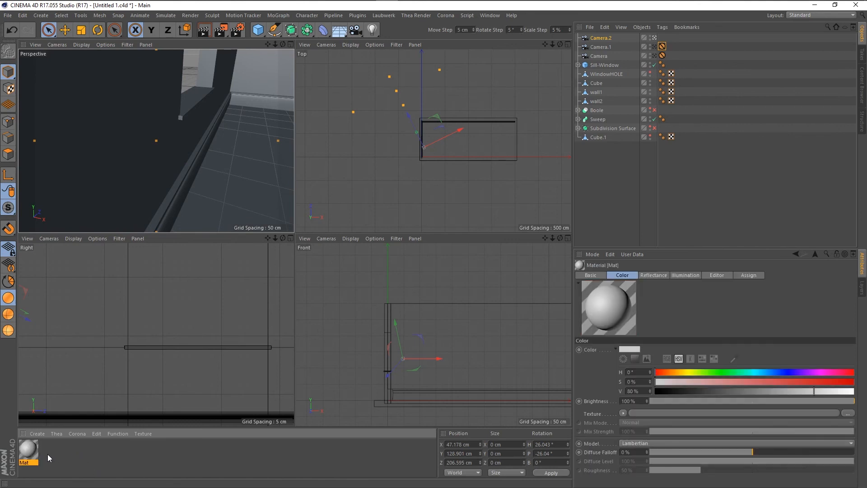
pyautogui.doubleClick(25, 462)
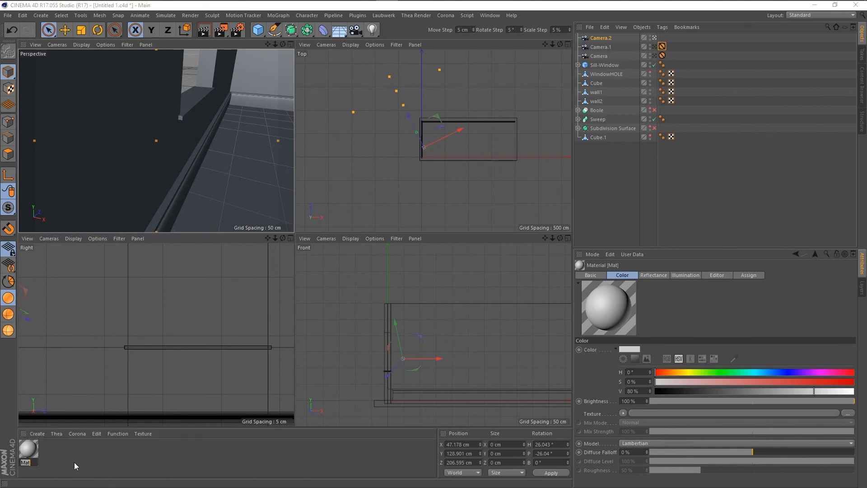
pyautogui.write('flatwhite')
pyautogui.press('Return')
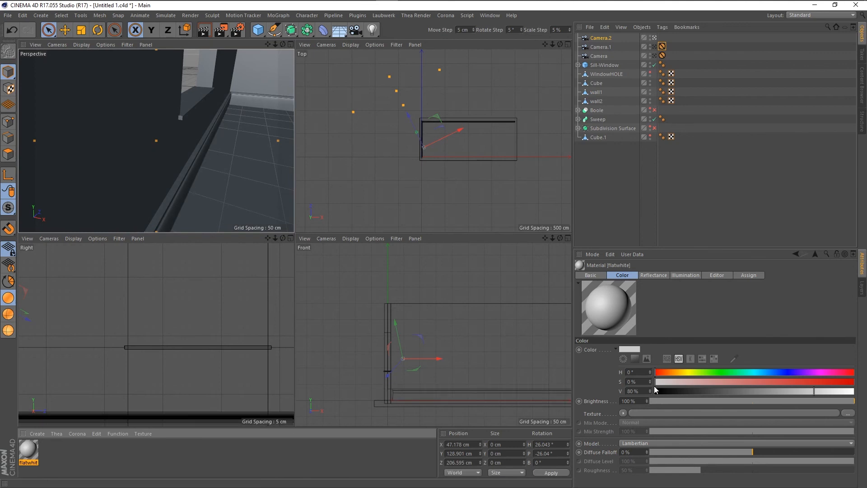
# Set the flatwhite material's colour to a neutral grey with hue 16°, saturation 0% and value 68%, and check its Reflectance settings
pyautogui.moveTo(655, 383); pyautogui.dragTo(665, 382)
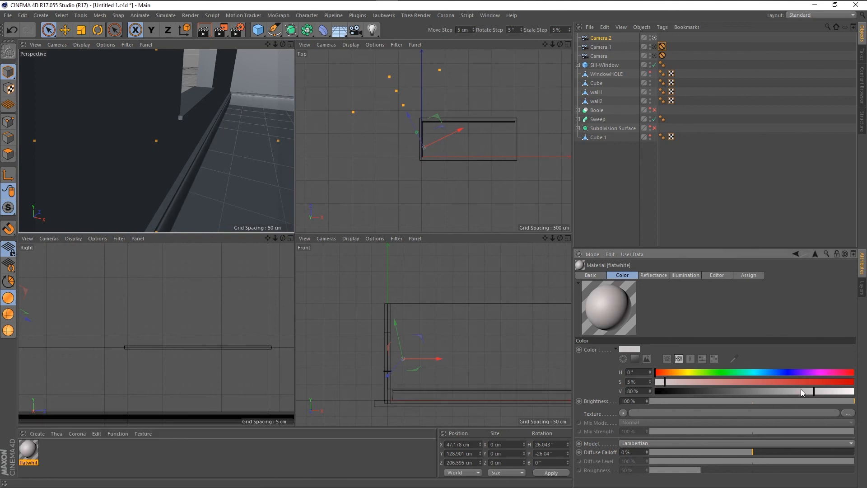
pyautogui.moveTo(800, 390); pyautogui.dragTo(791, 393)
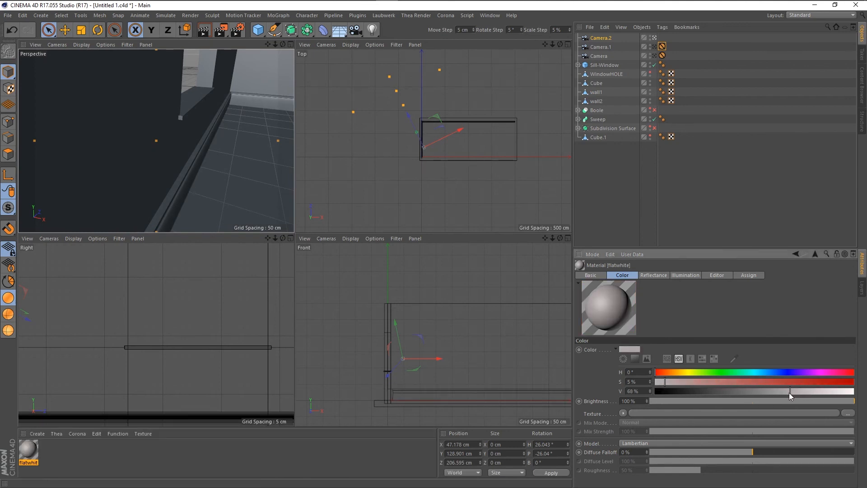
pyautogui.moveTo(659, 372); pyautogui.dragTo(809, 383)
pyautogui.moveTo(678, 380); pyautogui.dragTo(654, 381)
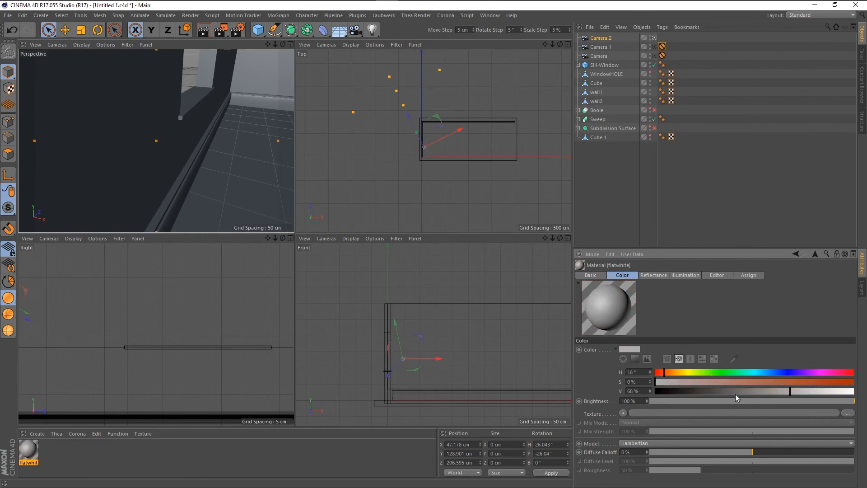
pyautogui.click(654, 275)
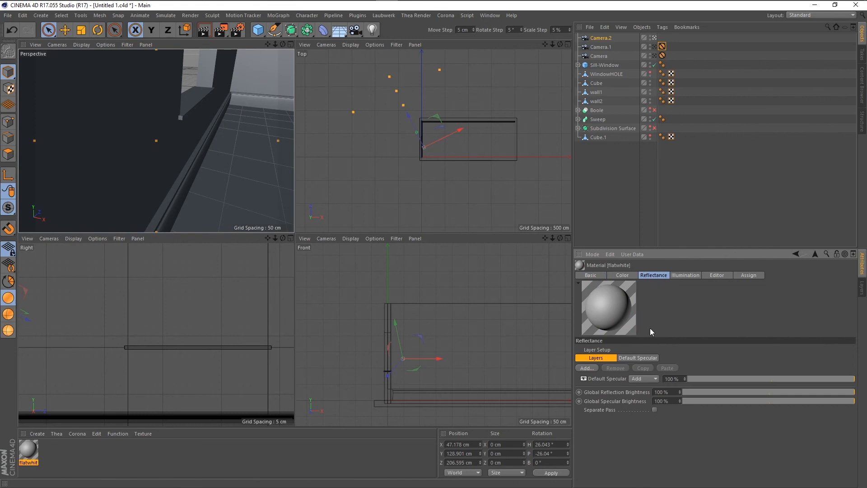
pyautogui.click(625, 275)
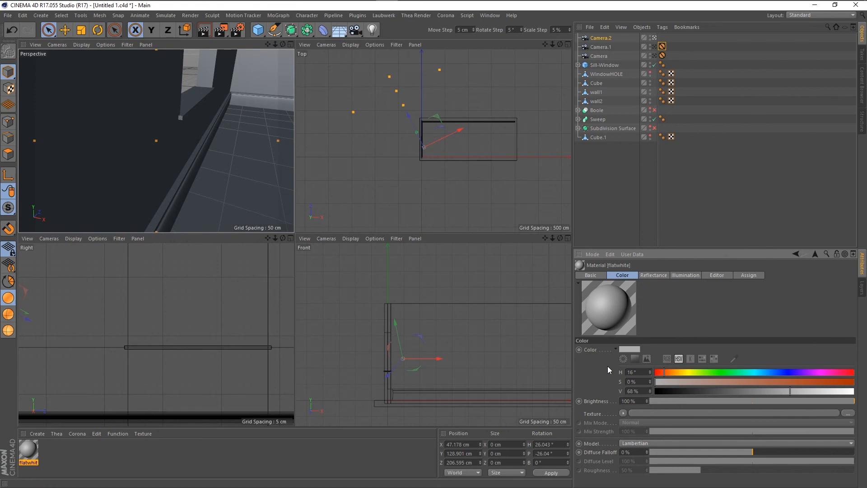
# Apply the flatwhite material to wall1, the wall with the window
pyautogui.click(28, 456)
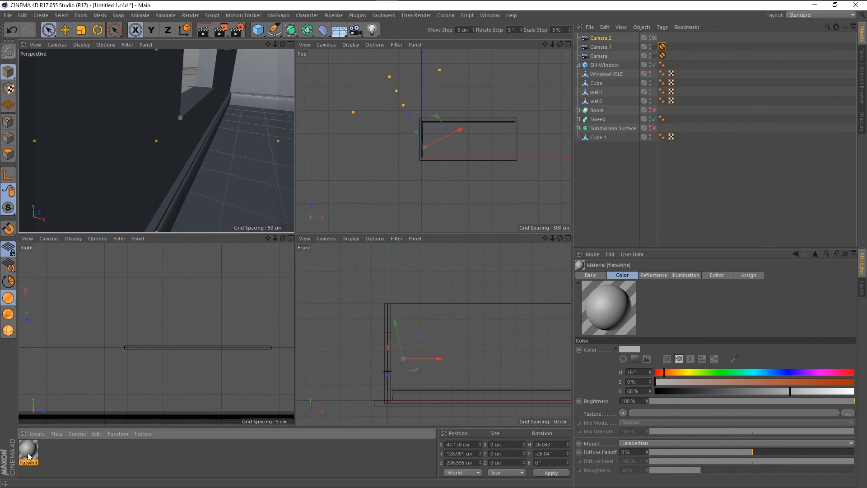
pyautogui.moveTo(28, 456); pyautogui.dragTo(134, 229)
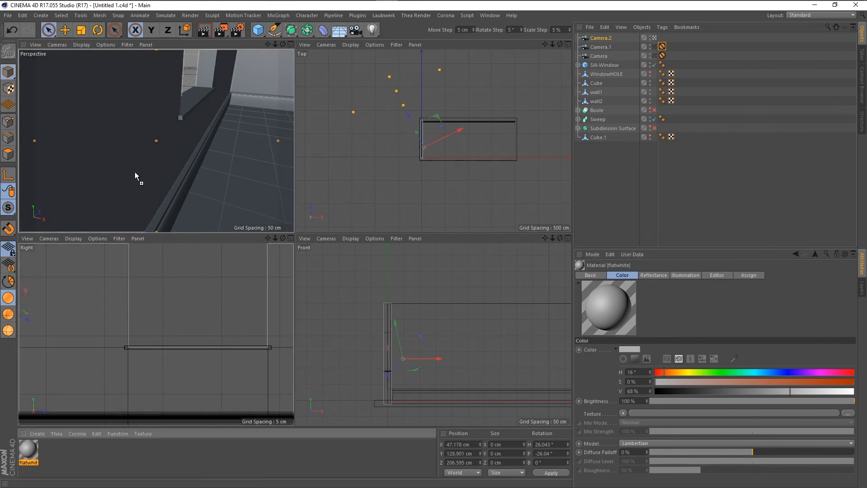
pyautogui.moveTo(134, 172); pyautogui.dragTo(134, 172)
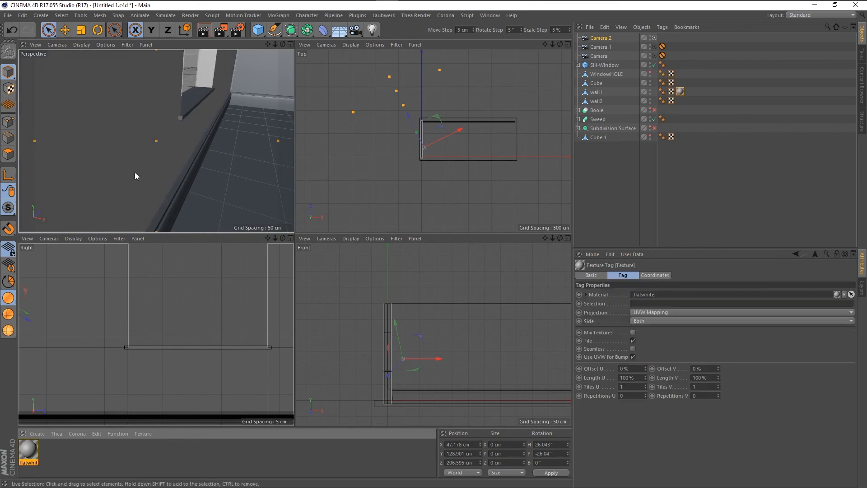
# Apply the flatwhite material to the Sweep object that forms the skirting board, and expand its child splines
pyautogui.moveTo(28, 453); pyautogui.dragTo(594, 121)
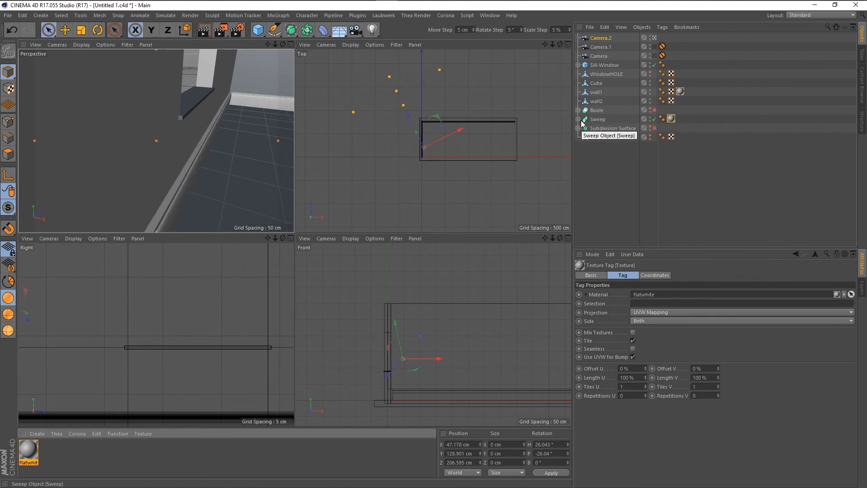
pyautogui.click(578, 119)
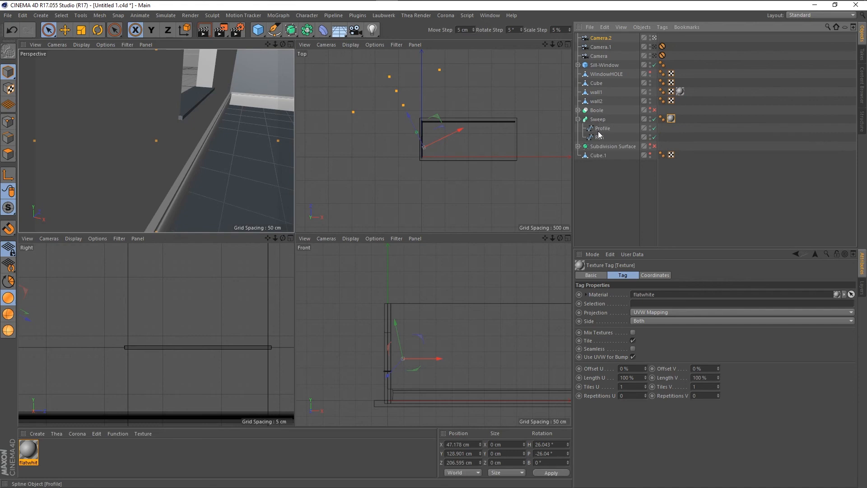
# Compare the skirting sweep's Profile and Rail splines, and examine the sweep's object properties
pyautogui.click(600, 128)
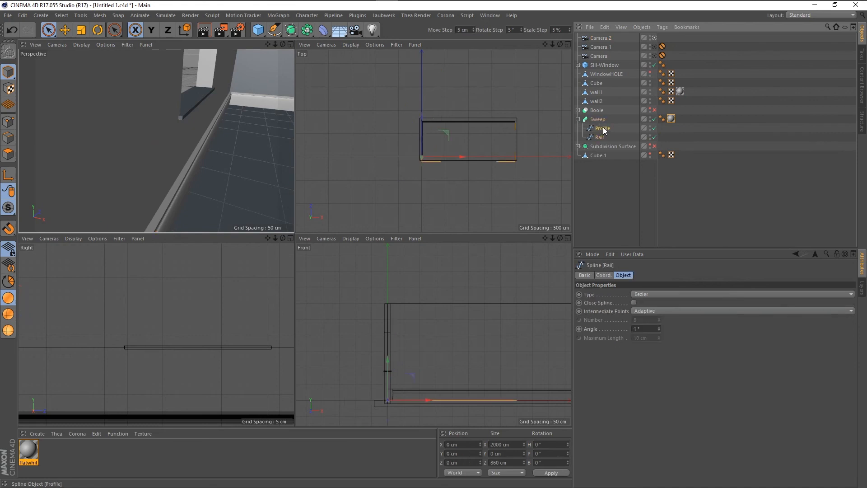
pyautogui.click(602, 129)
pyautogui.click(600, 137)
pyautogui.click(603, 129)
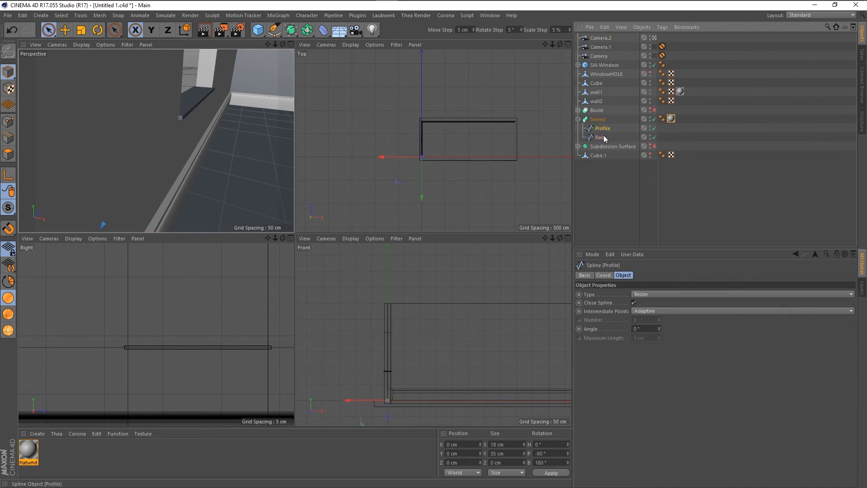
pyautogui.click(602, 138)
pyautogui.click(604, 129)
pyautogui.click(601, 136)
pyautogui.click(603, 129)
pyautogui.click(603, 138)
pyautogui.click(603, 129)
pyautogui.click(599, 120)
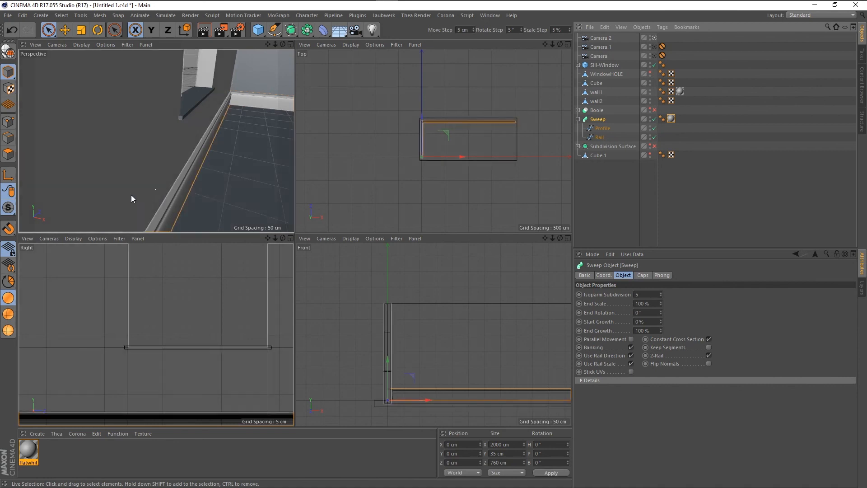
# Rename the Cube object that forms the room's base slab as Floor
pyautogui.scroll(-12, 132, 199)
pyautogui.click(224, 207)
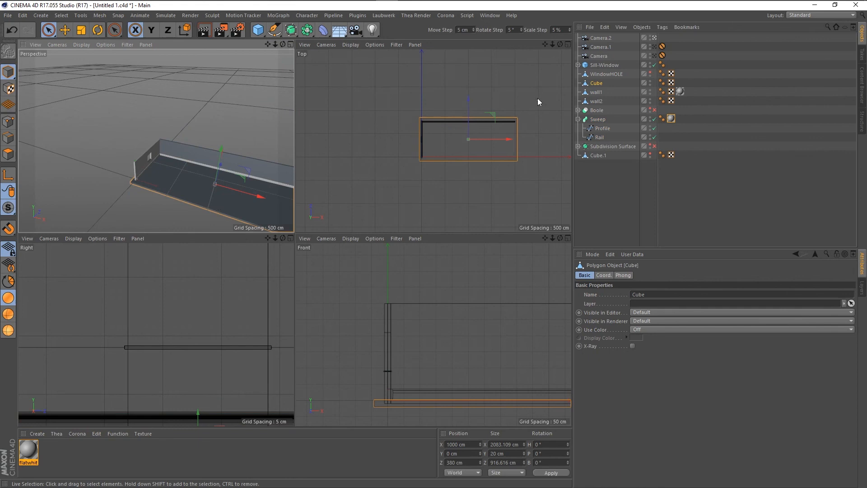
pyautogui.doubleClick(597, 83)
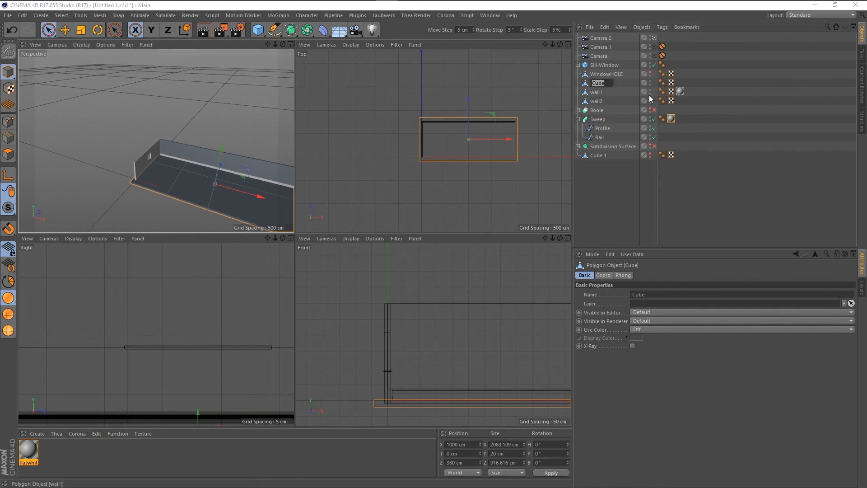
pyautogui.write('Floor')
pyautogui.press('Return')
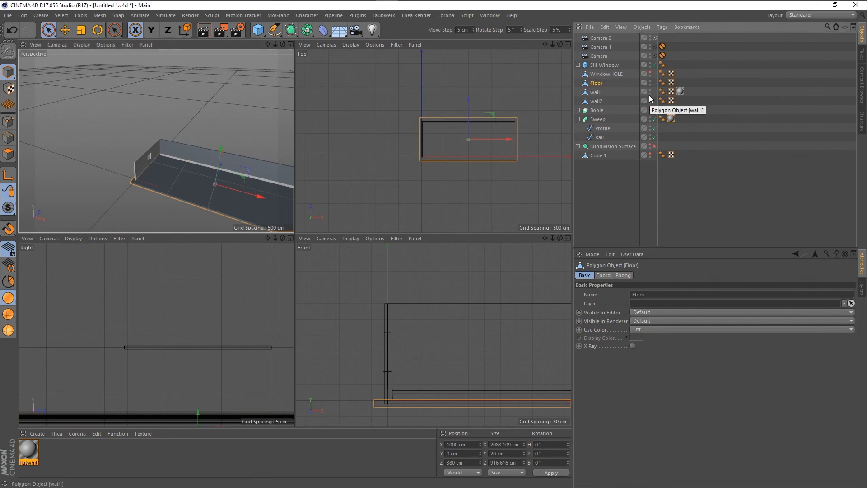
# Duplicate the Floor slab as a ceiling and set the copy's Y position to 280 cm
pyautogui.keyDown('ctrl'); pyautogui.moveTo(595, 84); pyautogui.dragTo(595, 81); pyautogui.keyUp('ctrl')
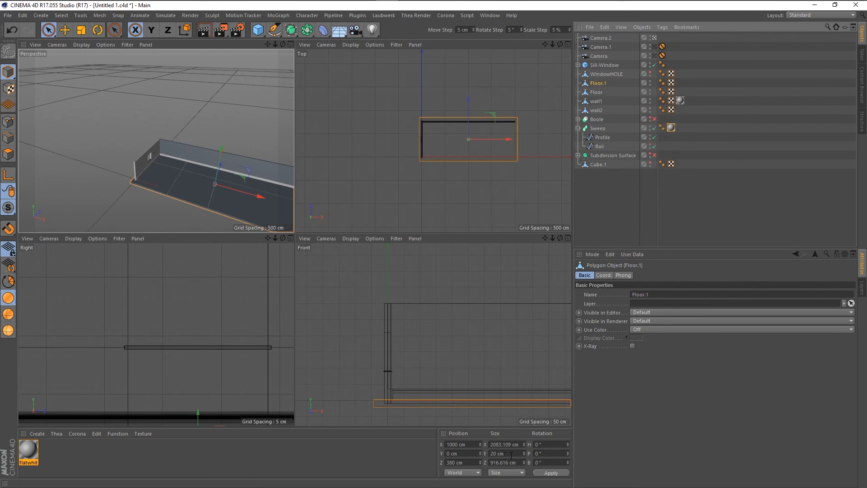
pyautogui.click(461, 453)
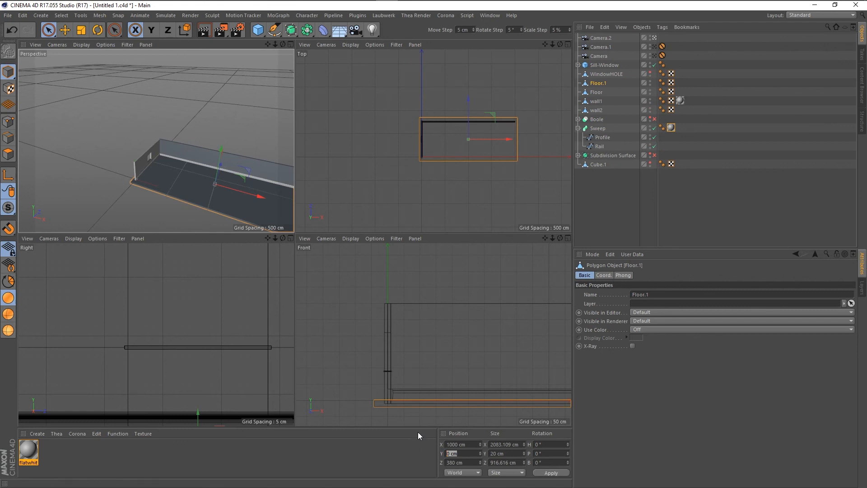
pyautogui.write('280')
pyautogui.press('Return')
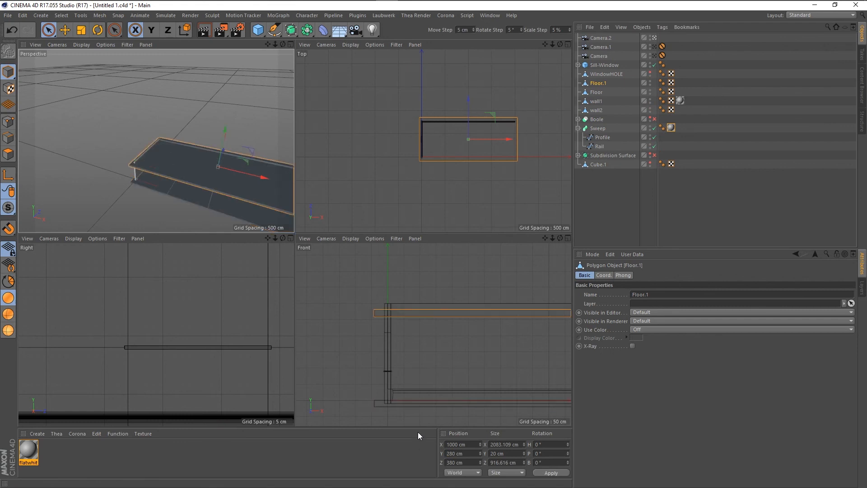
# Raise the ceiling slab to a Y position of 300 cm
pyautogui.scroll(4, 194, 172)
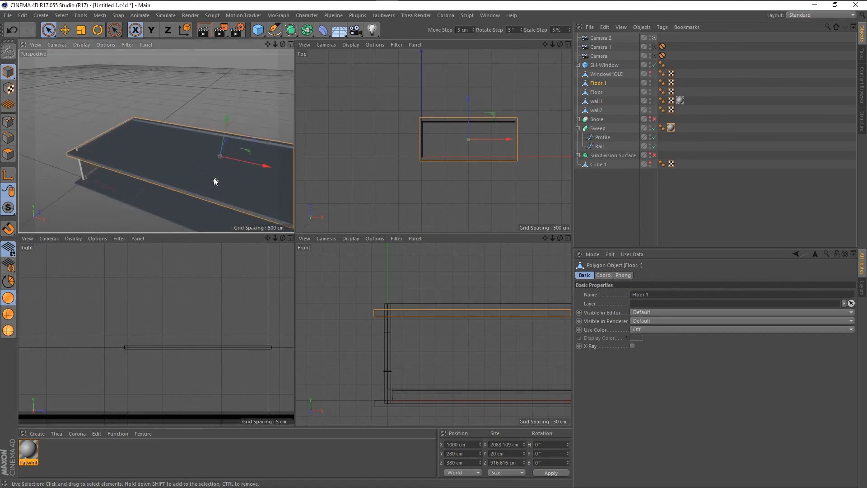
pyautogui.keyDown('alt'); pyautogui.moveTo(194, 164); pyautogui.dragTo(199, 120); pyautogui.keyUp('alt')
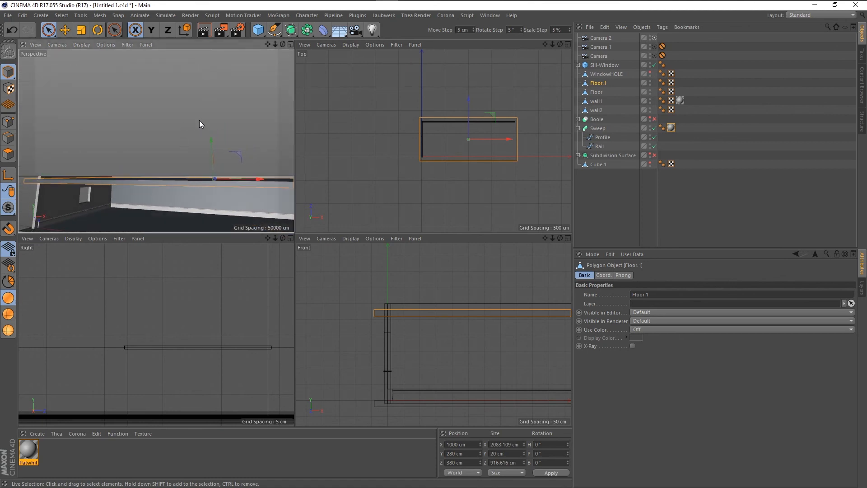
pyautogui.click(469, 453)
pyautogui.write('30')
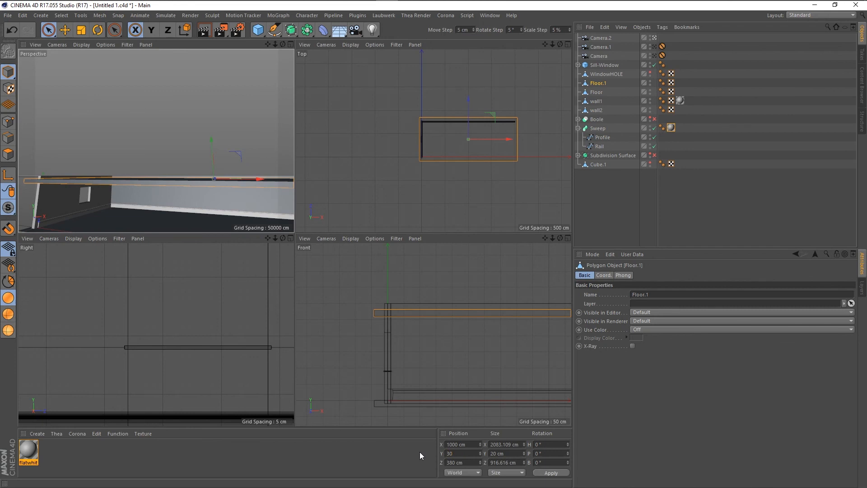
pyautogui.write('0')
pyautogui.press('Return')
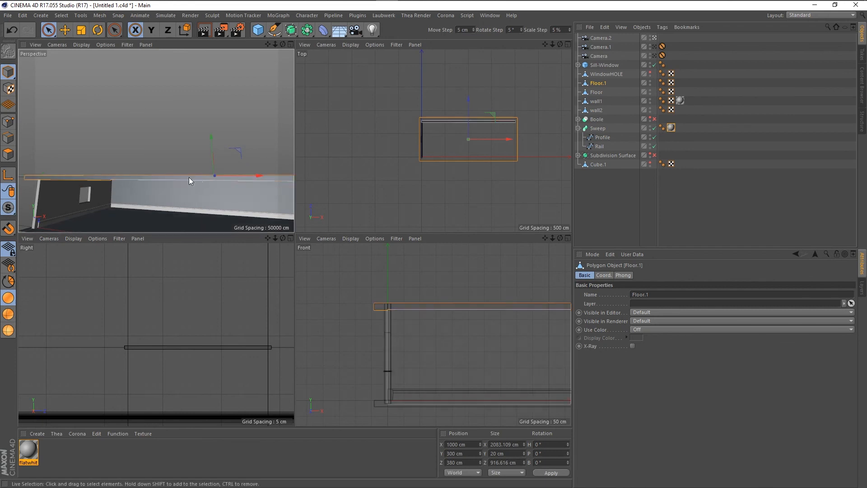
# Lower the ceiling slab's axis by 20 cm, and set the slab's Y position to 300 cm
pyautogui.keyDown('alt'); pyautogui.moveTo(188, 177); pyautogui.dragTo(180, 153); pyautogui.keyUp('alt')
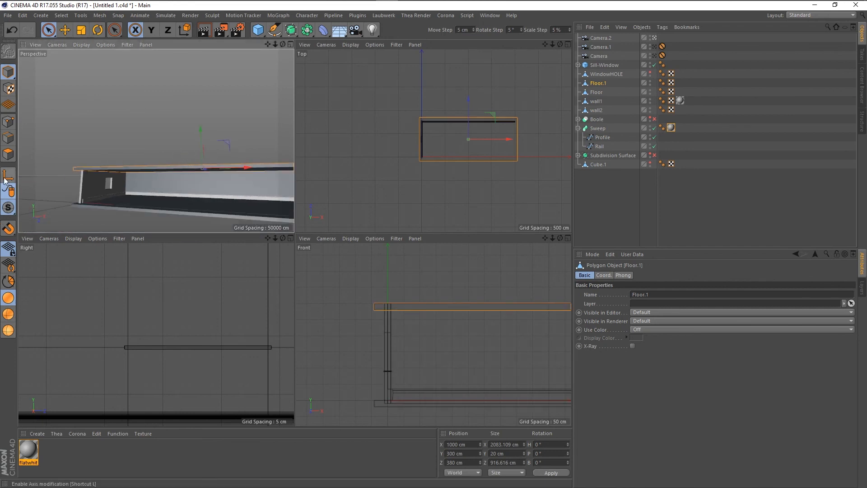
pyautogui.moveTo(197, 130); pyautogui.dragTo(198, 132)
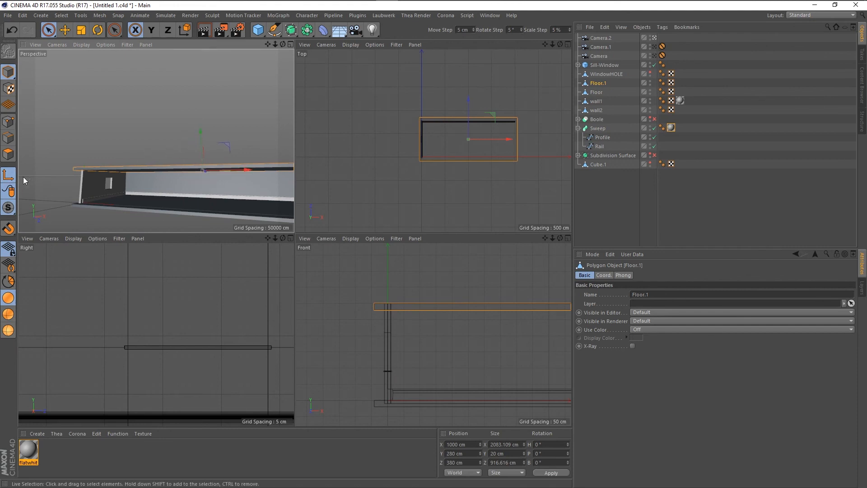
pyautogui.click(460, 453)
pyautogui.write('300')
pyautogui.press('Return')
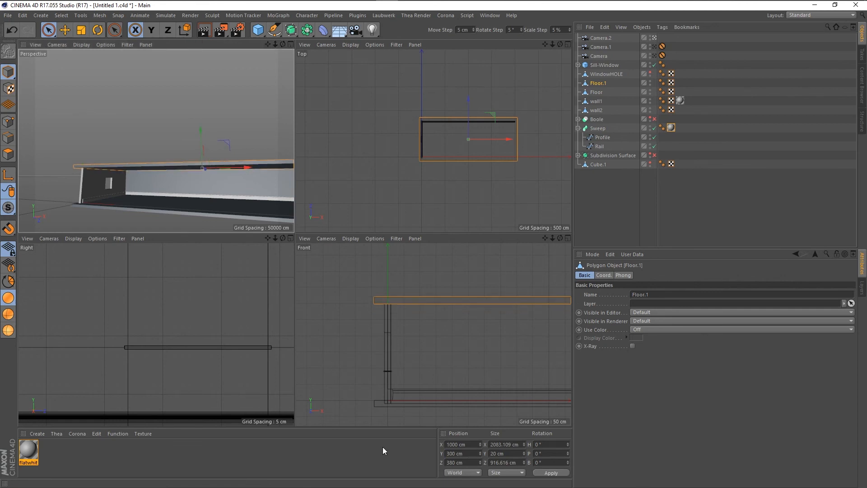
# Duplicate wall2, the long wall, and place the copy near the room's open long side, at Z about 92 cm
pyautogui.click(197, 229)
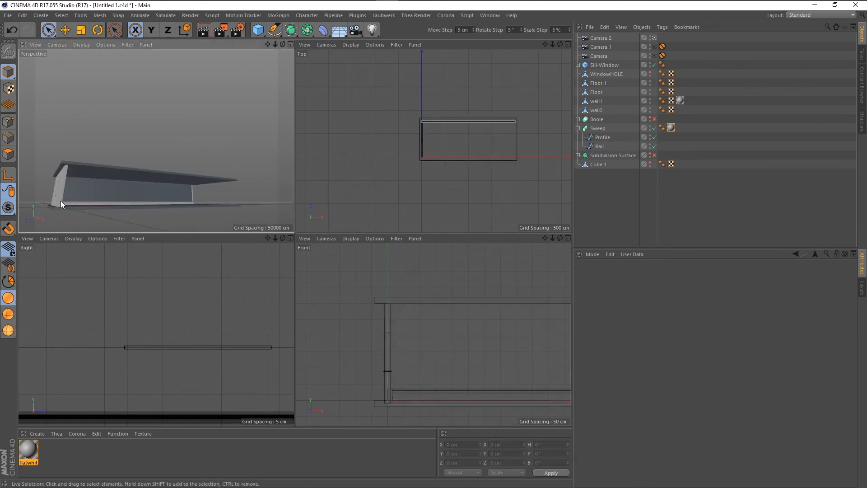
pyautogui.scroll(5, 61, 201)
pyautogui.scroll(-4, 136, 120)
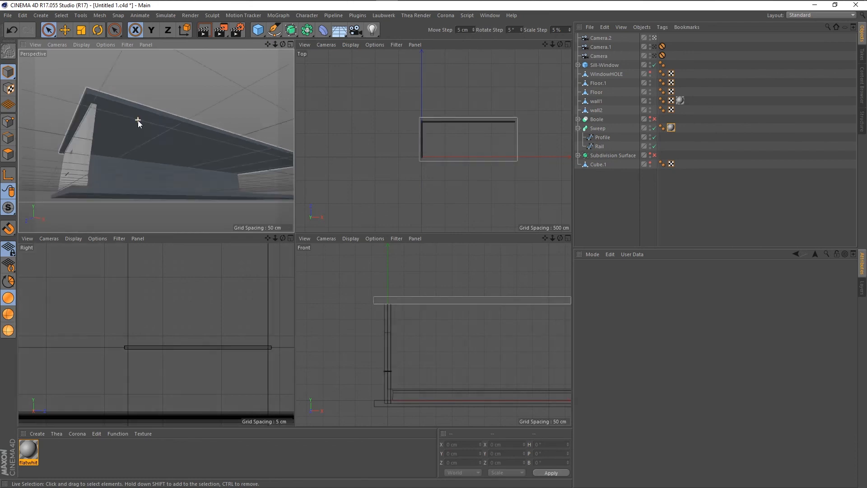
pyautogui.keyDown('alt'); pyautogui.moveTo(144, 149); pyautogui.dragTo(95, 142); pyautogui.keyUp('alt')
pyautogui.click(133, 162)
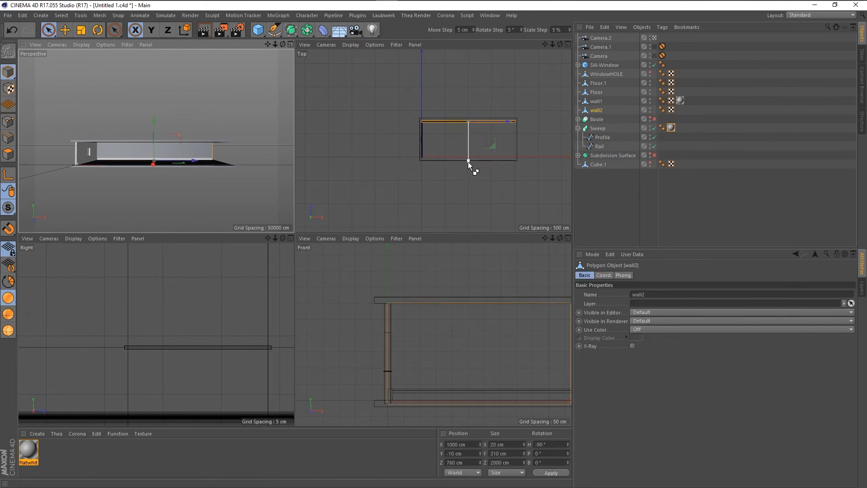
pyautogui.keyDown('ctrl'); pyautogui.moveTo(468, 162); pyautogui.dragTo(467, 193); pyautogui.keyUp('ctrl')
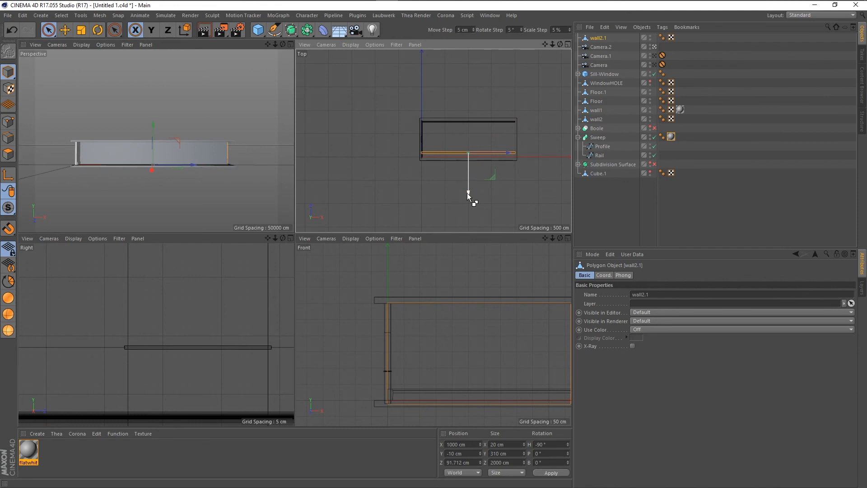
# Move the wall2 copy outward to close the room's open long side, at Z about 7 cm
pyautogui.scroll(3, 469, 188)
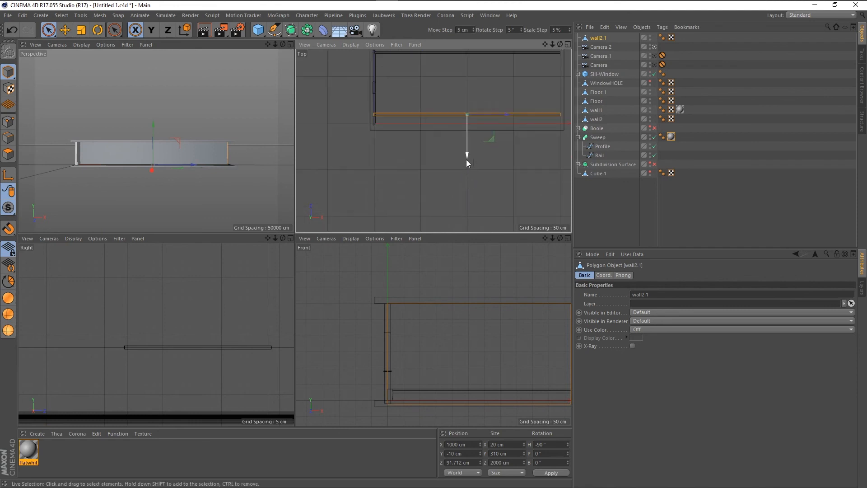
pyautogui.moveTo(467, 155); pyautogui.dragTo(468, 164)
pyautogui.scroll(-3, 420, 213)
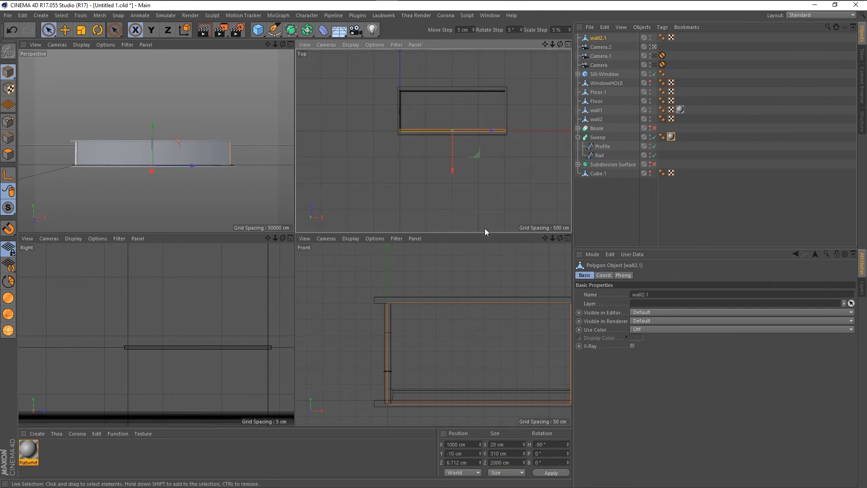
pyautogui.scroll(1, 448, 135)
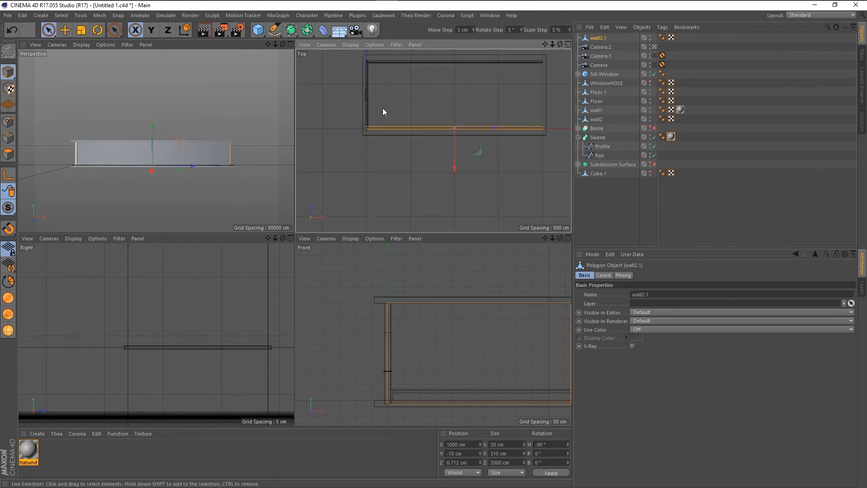
# Duplicate wall1, the window wall, and place the copy at the room's opposite short end, at X about 2018 cm
pyautogui.click(599, 46)
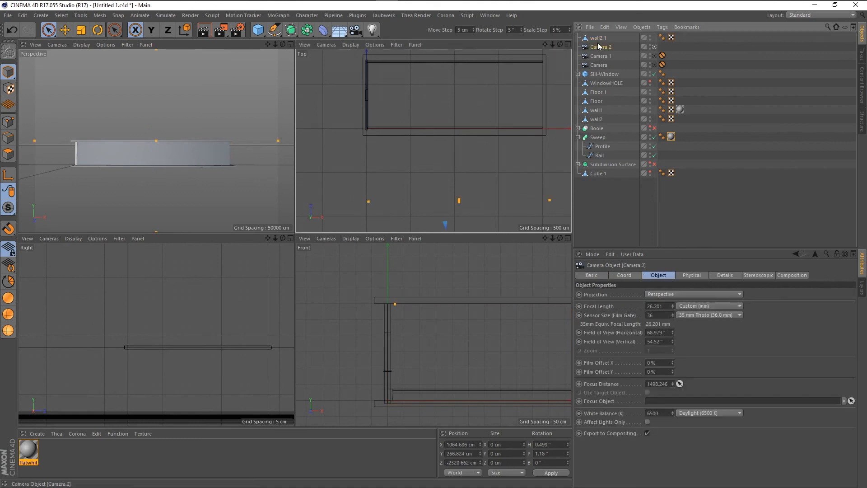
pyautogui.click(596, 110)
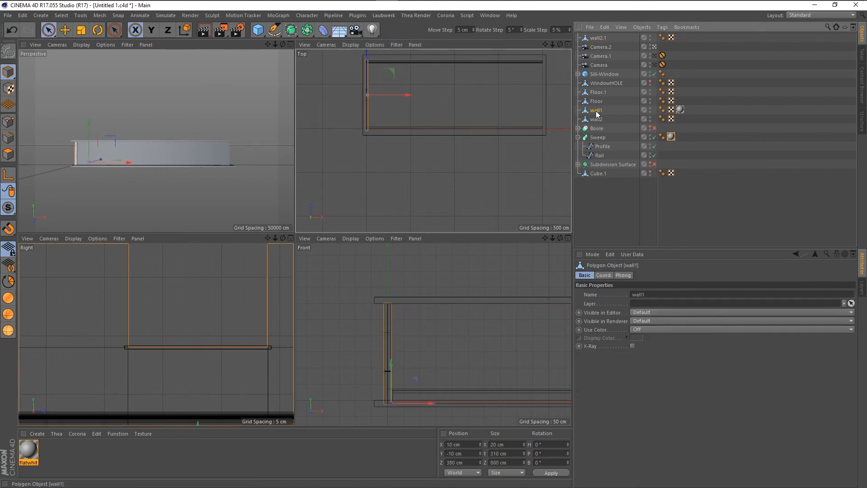
pyautogui.keyDown('ctrl'); pyautogui.moveTo(405, 94); pyautogui.dragTo(584, 127); pyautogui.keyUp('ctrl')
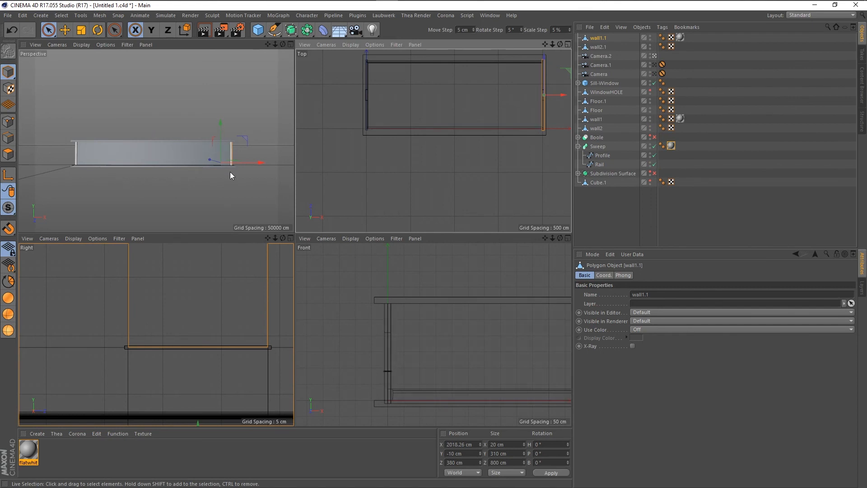
# Collapse the Sweep object, check the disabled Boole object's children, and delete the Boole
pyautogui.click(599, 146)
pyautogui.click(578, 145)
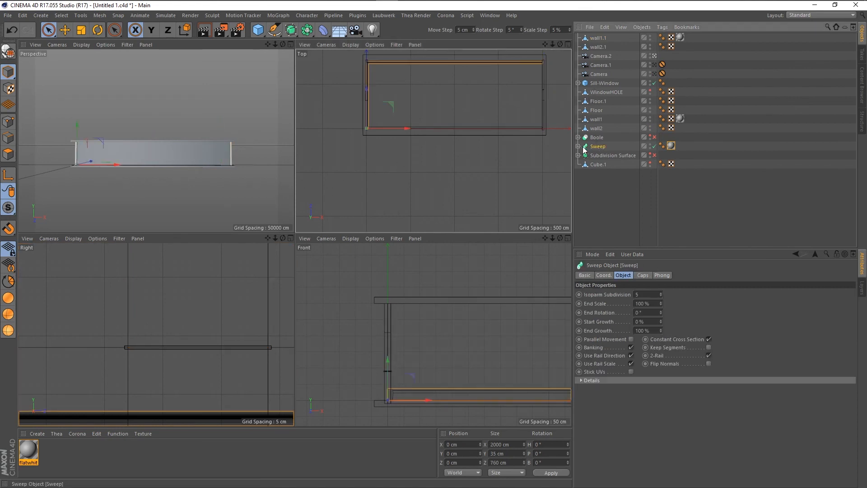
pyautogui.click(578, 137)
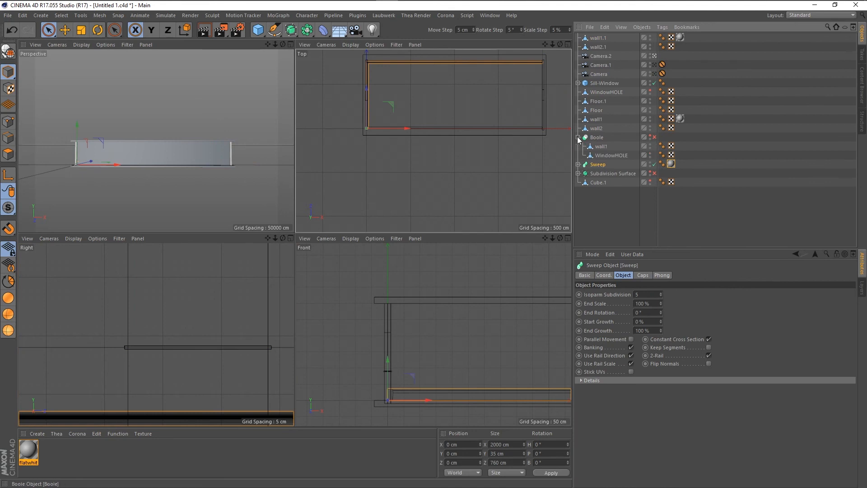
pyautogui.click(581, 137)
pyautogui.click(578, 137)
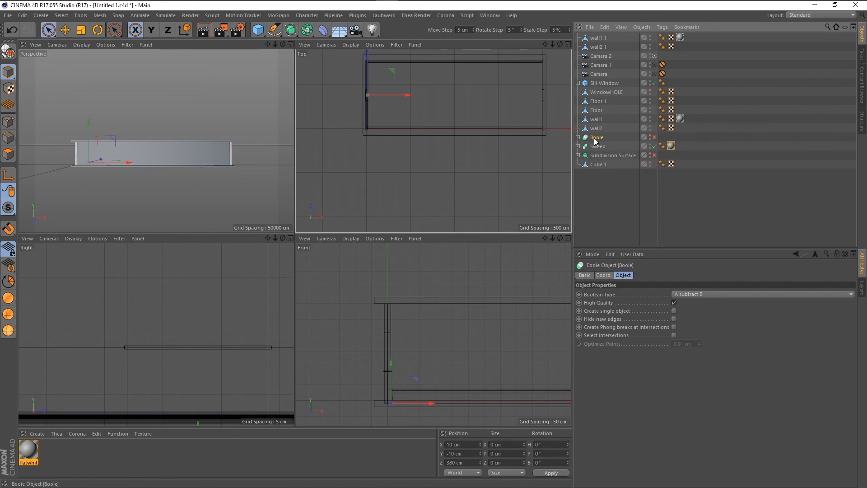
pyautogui.press('Delete')
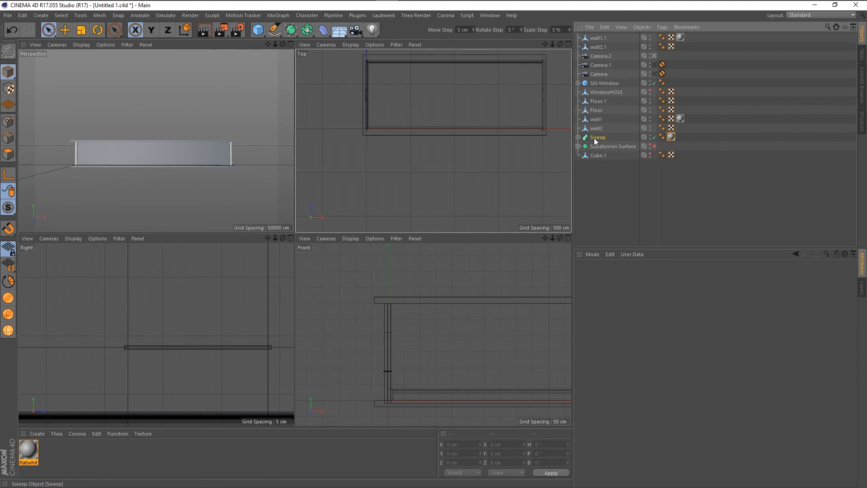
# Rename the Sweep object as SkirtFloor
pyautogui.click(594, 138)
pyautogui.doubleClick(595, 137)
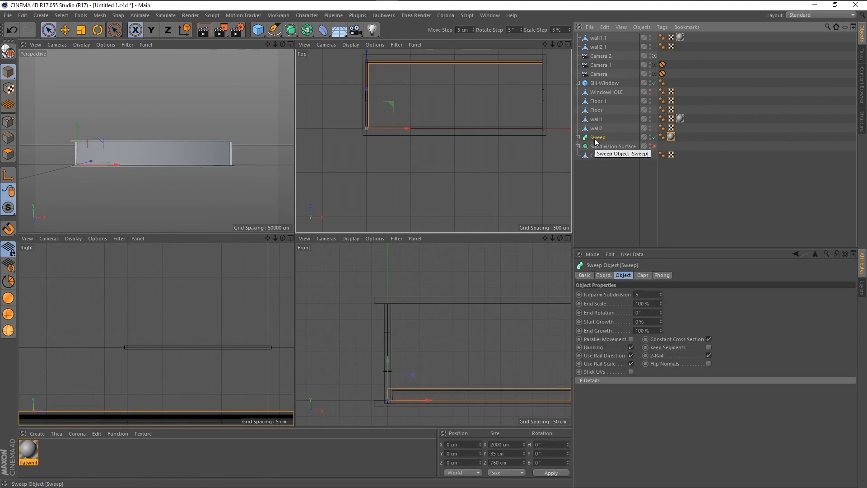
pyautogui.write('S')
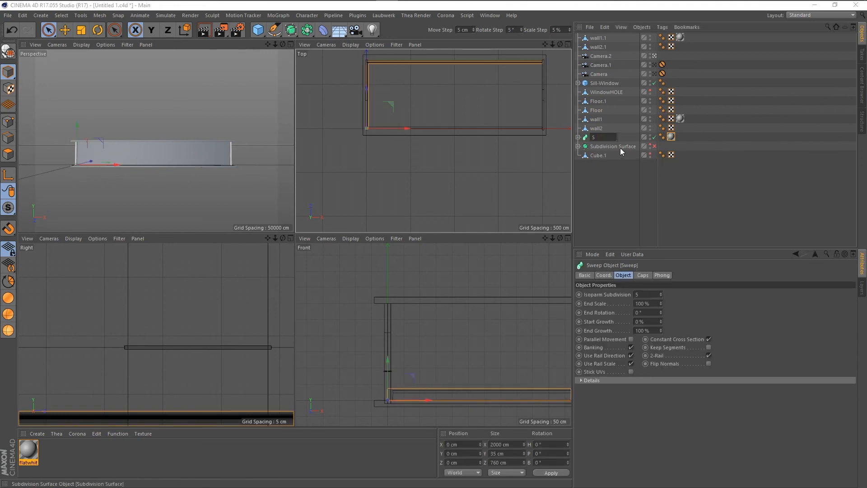
pyautogui.write('kirt')
pyautogui.press('Return')
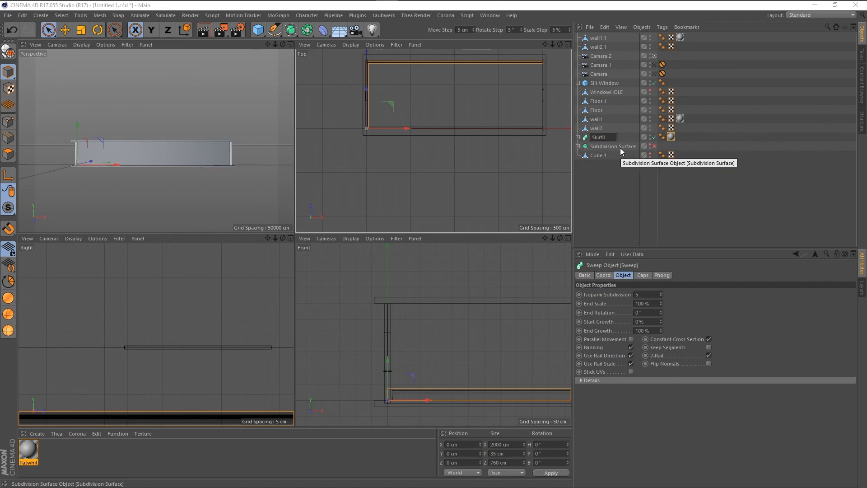
pyautogui.write('Floor')
pyautogui.press('Return')
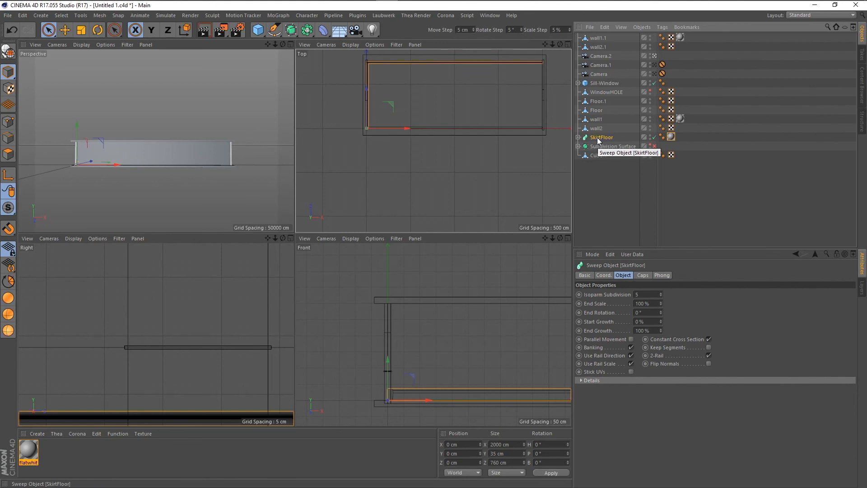
# Identify the wall2.1 copy along the room's long side and rename it as Wallsouth
pyautogui.click(601, 83)
pyautogui.click(599, 47)
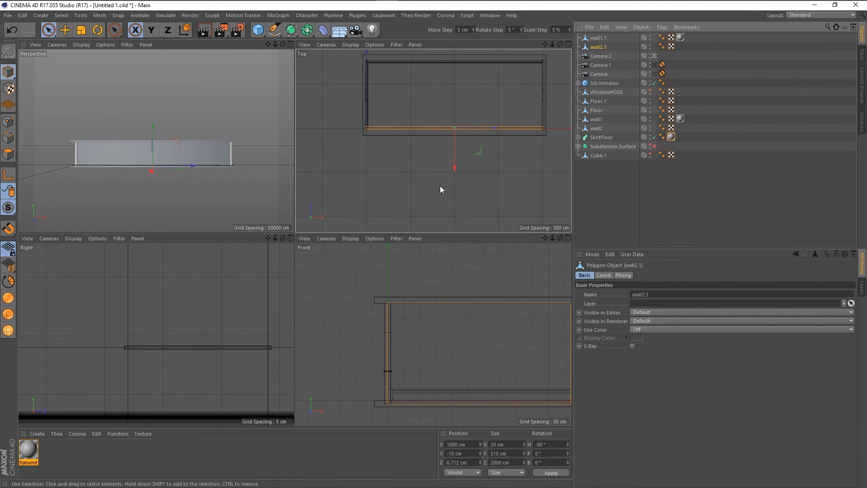
pyautogui.scroll(-1, 348, 214)
pyautogui.scroll(2, 420, 121)
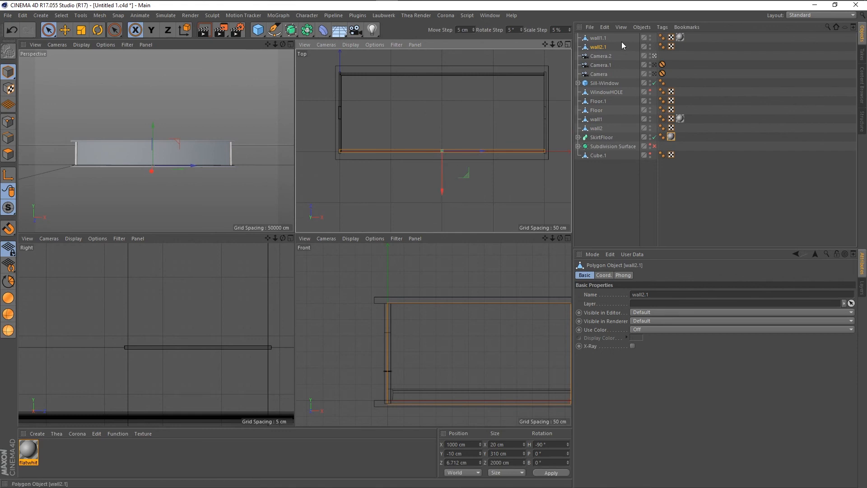
pyautogui.doubleClick(598, 47)
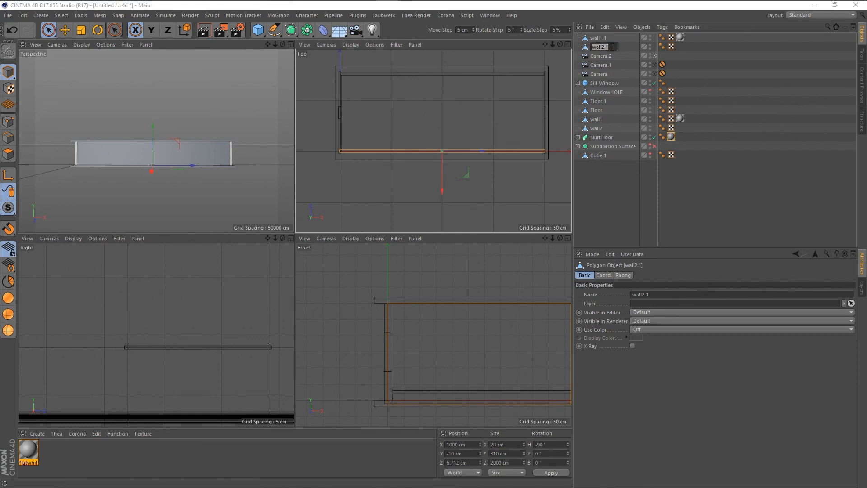
pyautogui.write('Wallsouth')
pyautogui.press('Return')
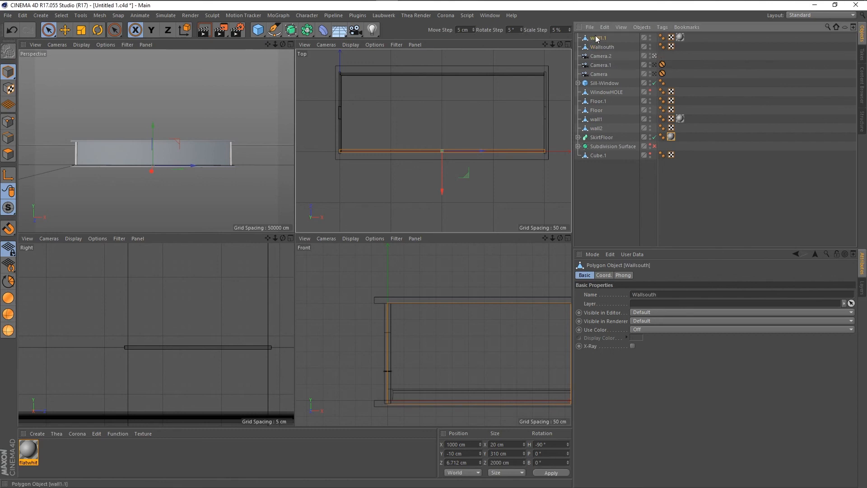
# Rename the wall1.1 copy at the room's far short end as WallEast
pyautogui.click(598, 38)
pyautogui.doubleClick(597, 38)
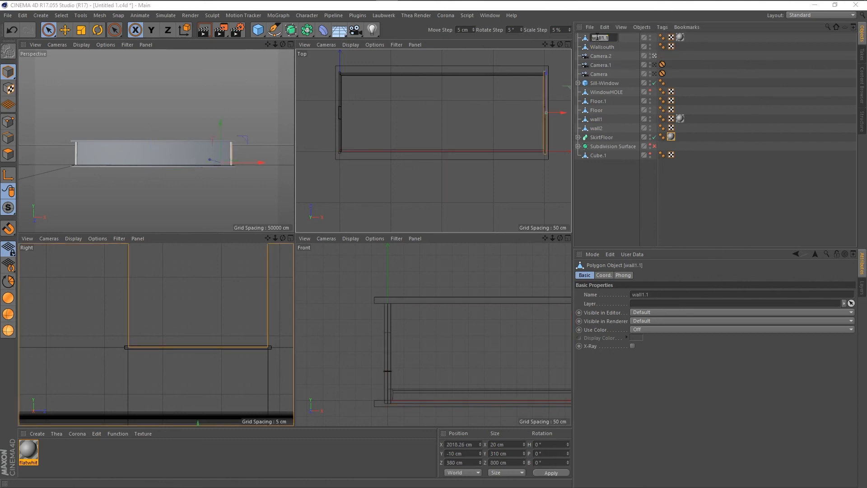
pyautogui.write('WallWest')
pyautogui.press('Return')
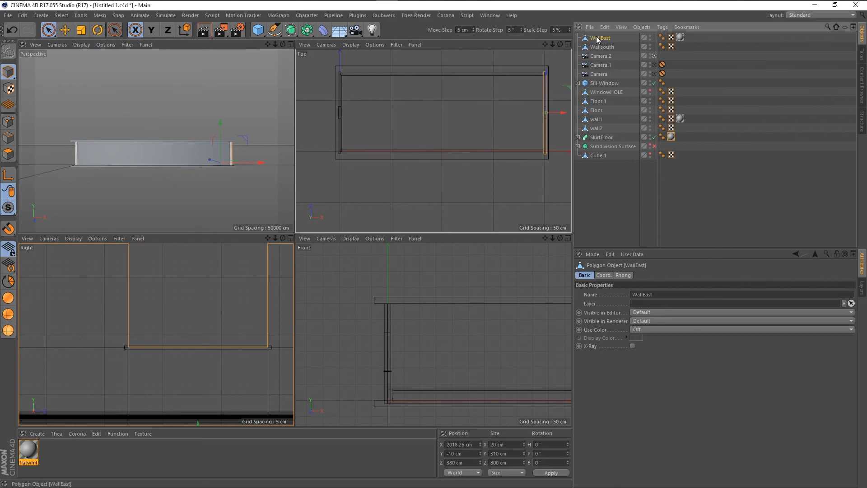
# Rename the original window wall, wall1, as WallWest
pyautogui.doubleClick(598, 118)
pyautogui.write('Wa')
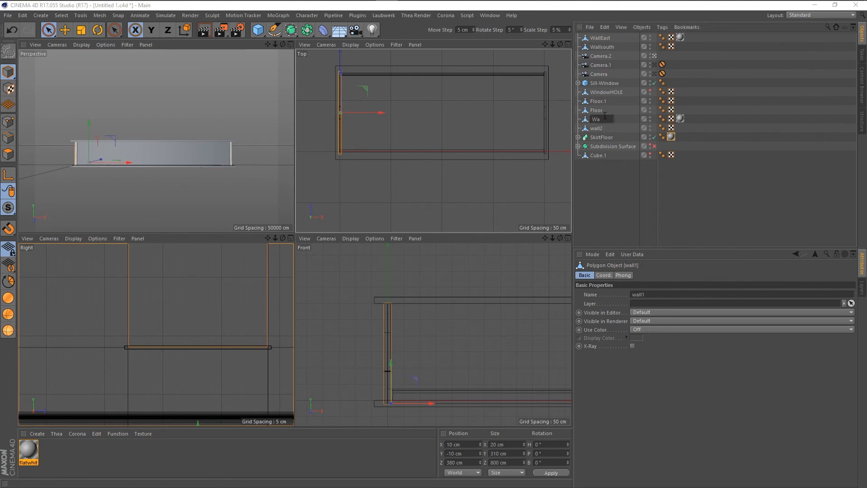
pyautogui.write('llWest')
pyautogui.press('Return')
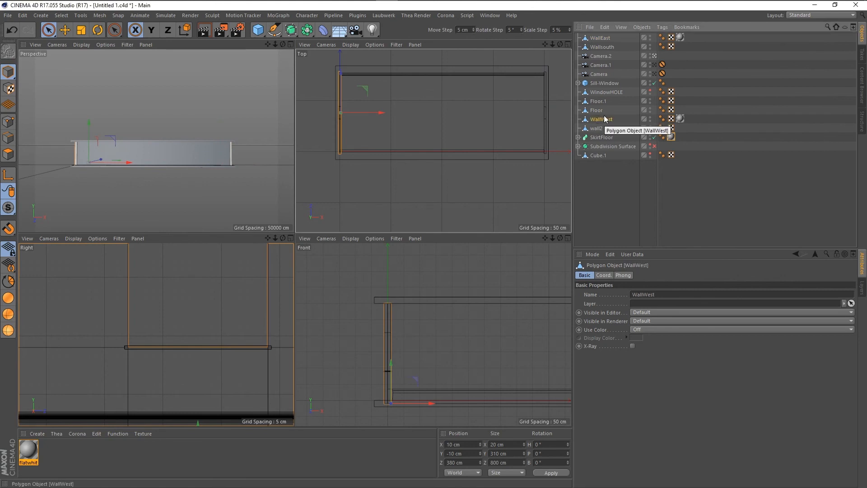
# Rename the remaining long wall, wall2, as WallNorth
pyautogui.doubleClick(597, 129)
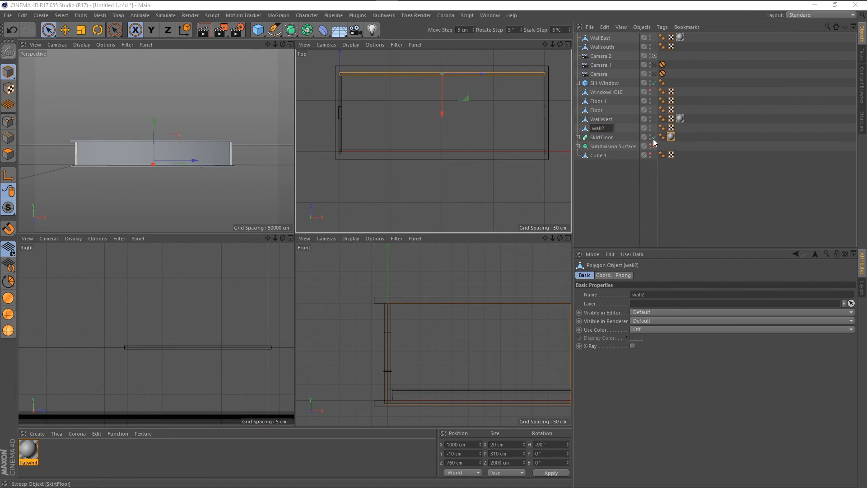
pyautogui.hotkey('ctrl', 'a')
pyautogui.write('Wall')
pyautogui.write('North')
pyautogui.press('Return')
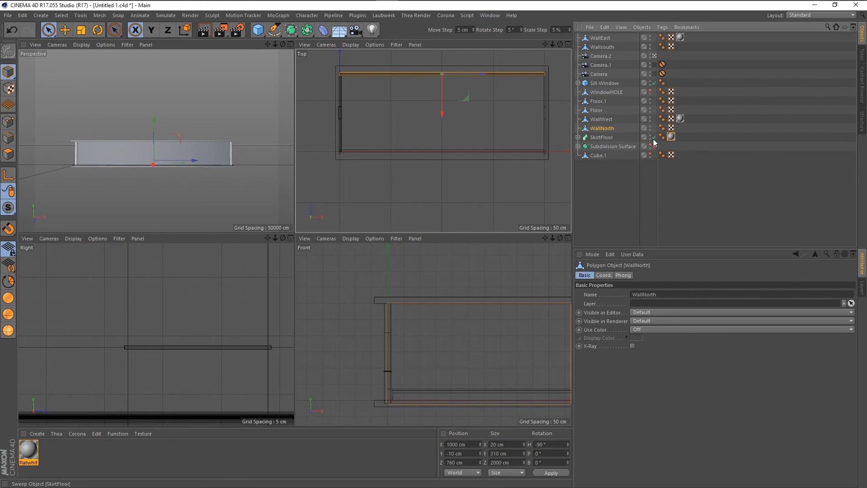
# Move WallEast and Wallsouth together in the object hierarchy so they sit directly above WallWest
pyautogui.click(599, 38)
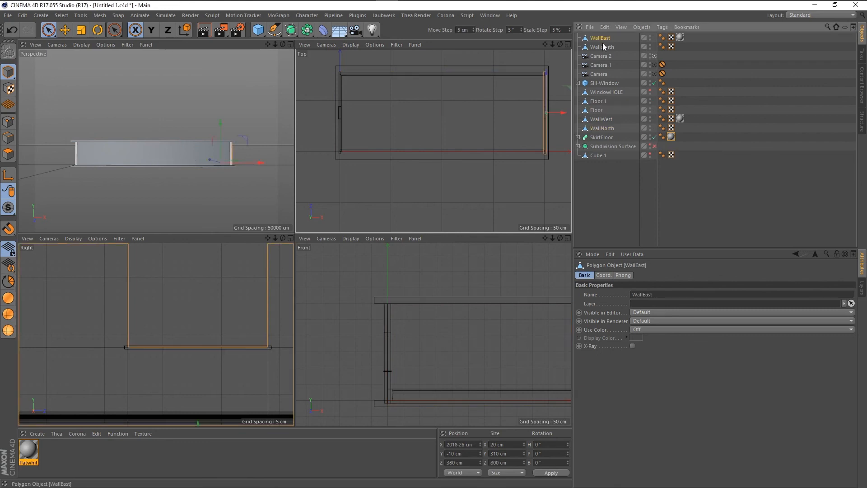
pyautogui.keyDown('shift'); pyautogui.click(604, 47); pyautogui.keyUp('shift')
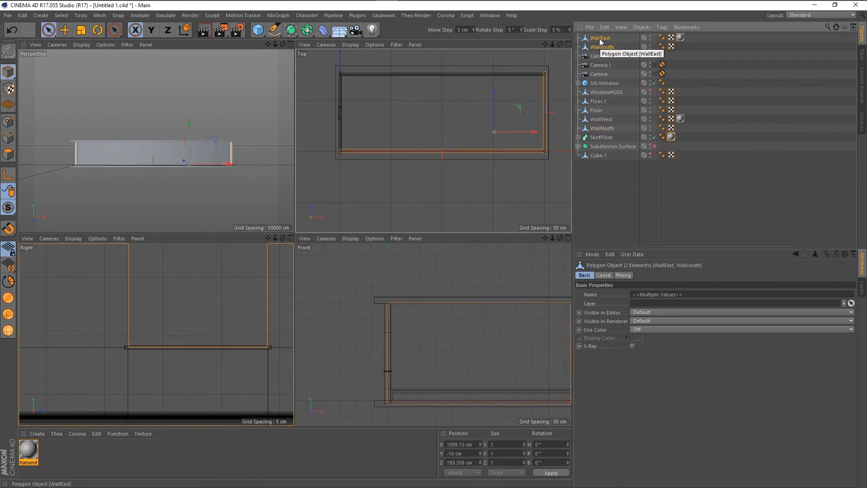
pyautogui.moveTo(599, 39); pyautogui.dragTo(595, 116)
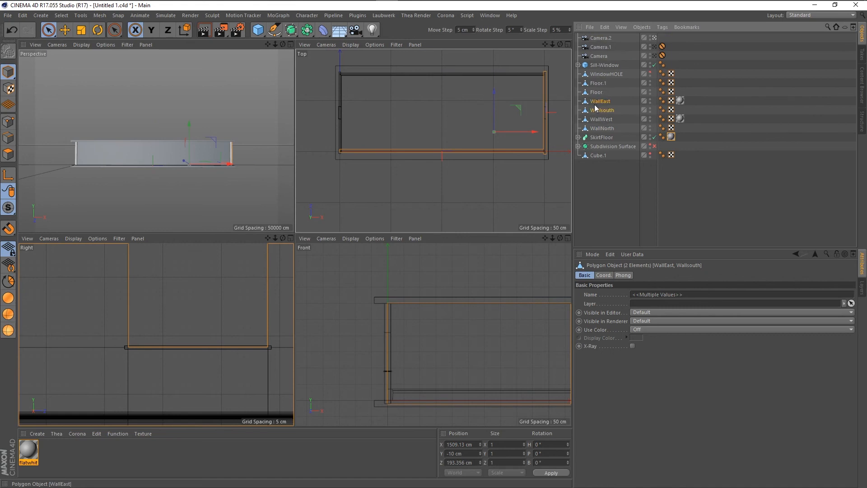
# Check which slab is the Floor object and rename the upper one, Floor.1, as Ceiling
pyautogui.click(595, 93)
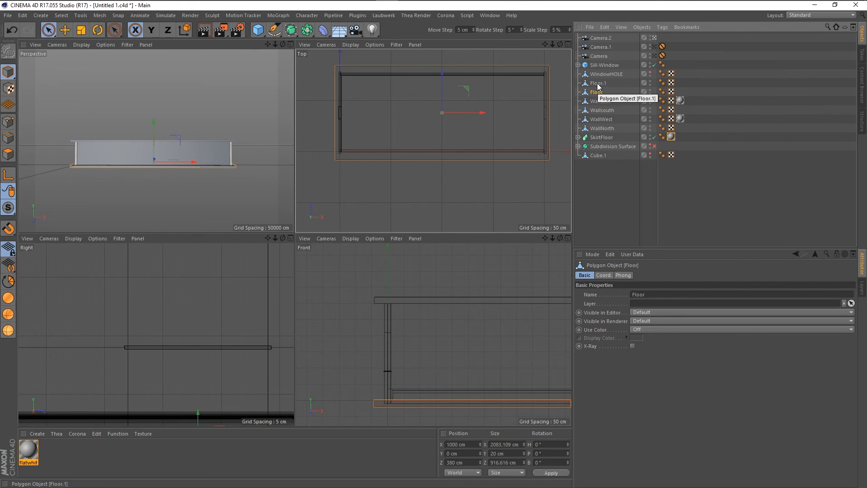
pyautogui.doubleClick(598, 84)
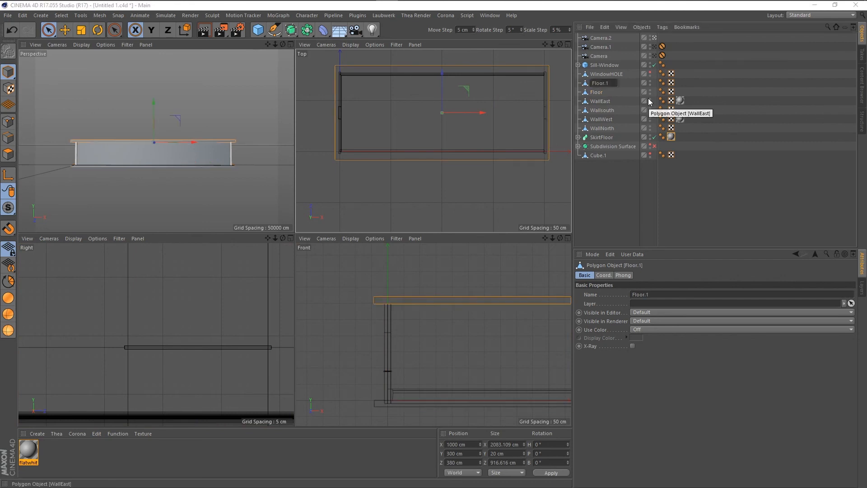
pyautogui.write('ceiling')
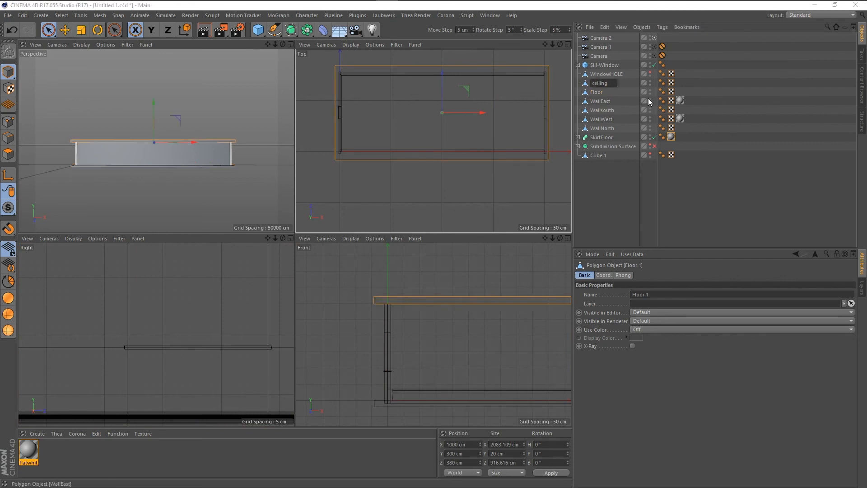
pyautogui.press('BackSpace')
pyautogui.press('BackSpace')
pyautogui.press('BackSpace')
pyautogui.press('BackSpace')
pyautogui.press('BackSpace')
pyautogui.press('BackSpace')
pyautogui.write('Ceiling')
pyautogui.press('Return')
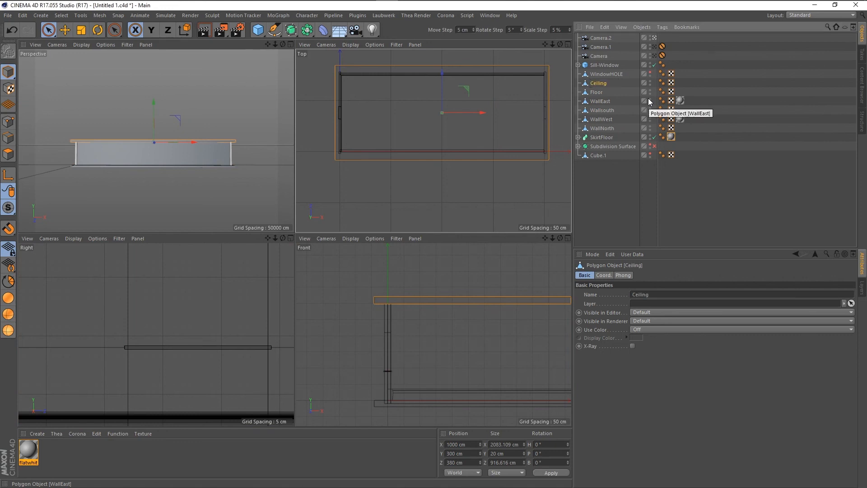
# Check the WindowHOLE, Sill-Window and SkirtFloor objects, and delete the unused Subdivision Surface and Cube.1
pyautogui.click(602, 74)
pyautogui.click(604, 65)
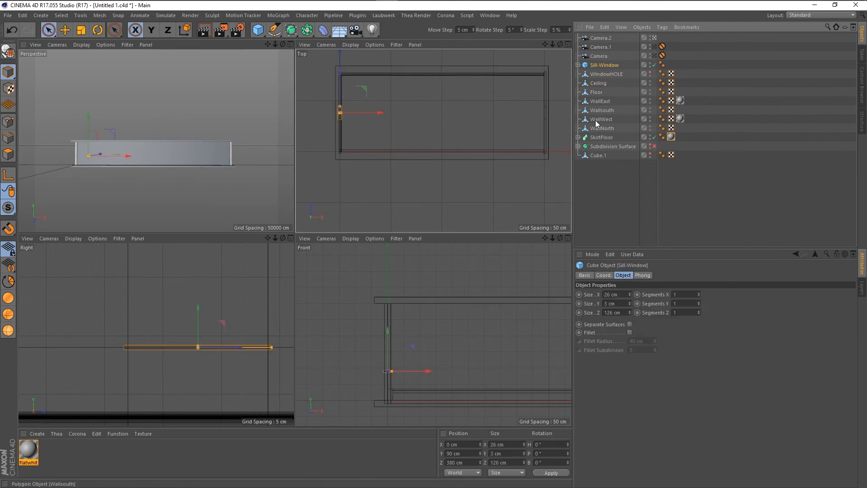
pyautogui.click(602, 138)
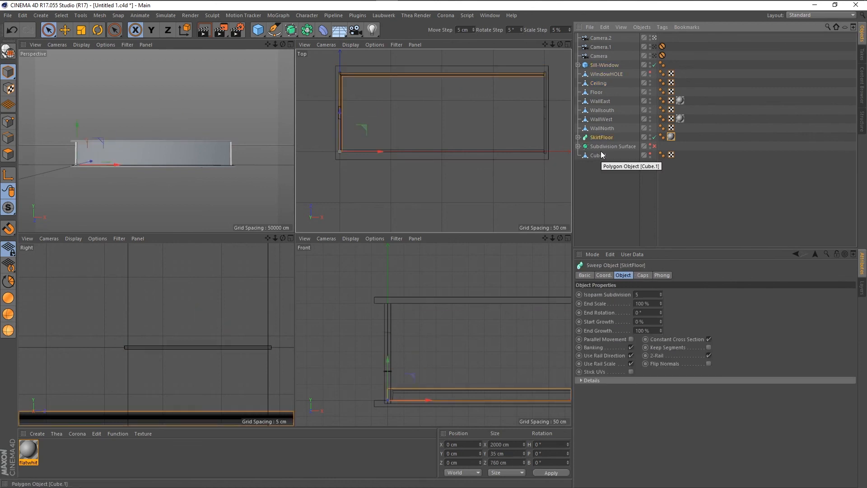
pyautogui.click(602, 148)
pyautogui.keyDown('ctrl'); pyautogui.click(602, 156); pyautogui.keyUp('ctrl')
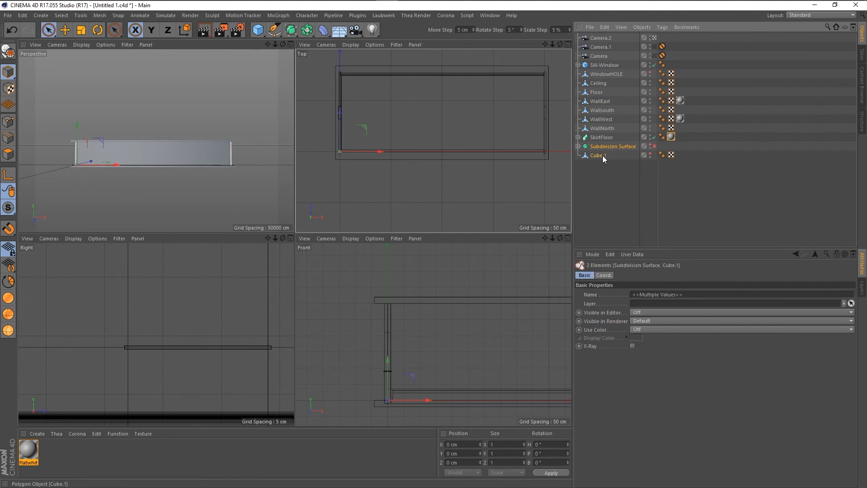
pyautogui.press('Delete')
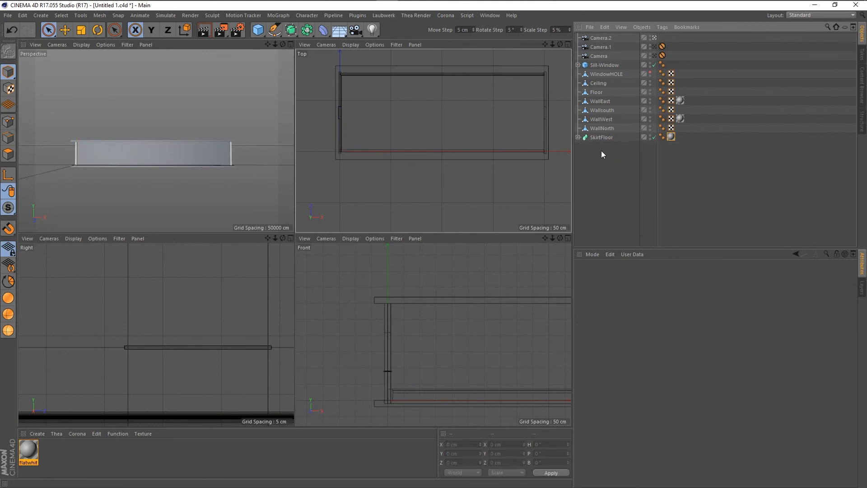
# Group all objects from Sill-Window through SkirtFloor under one null, expand it and name the group Room
pyautogui.click(602, 137)
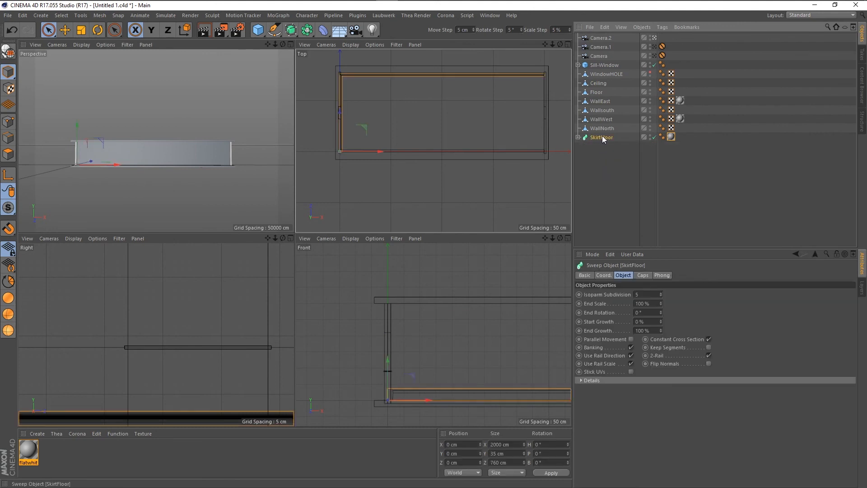
pyautogui.keyDown('shift'); pyautogui.click(603, 67); pyautogui.keyUp('shift')
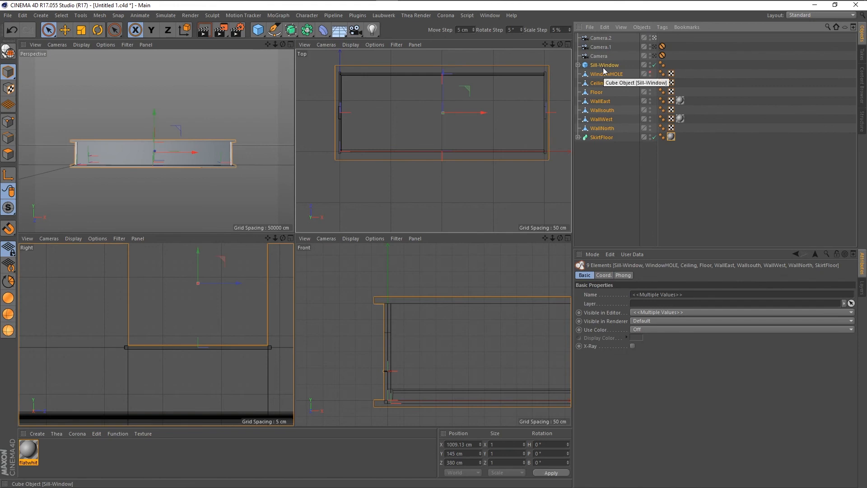
pyautogui.hotkey('alt', 'g')
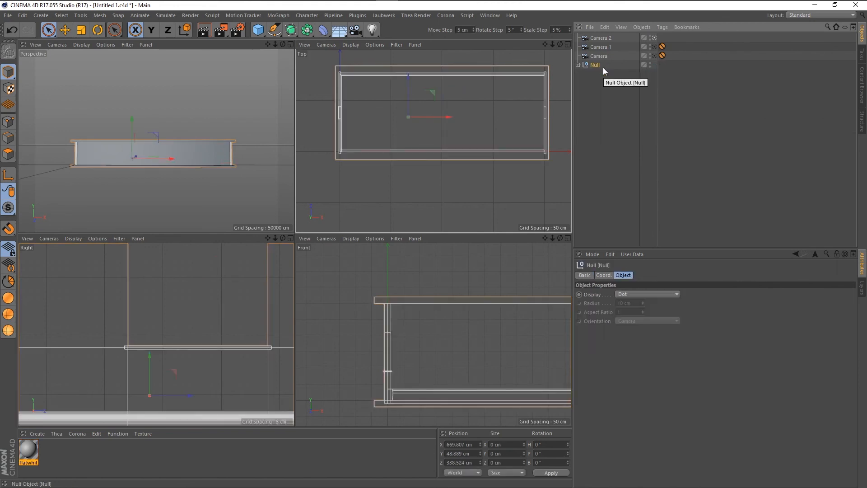
pyautogui.click(578, 64)
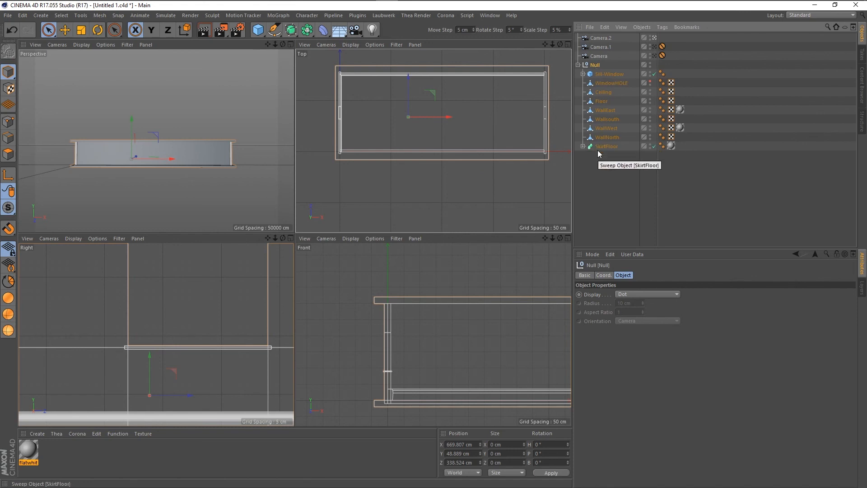
pyautogui.doubleClick(595, 65)
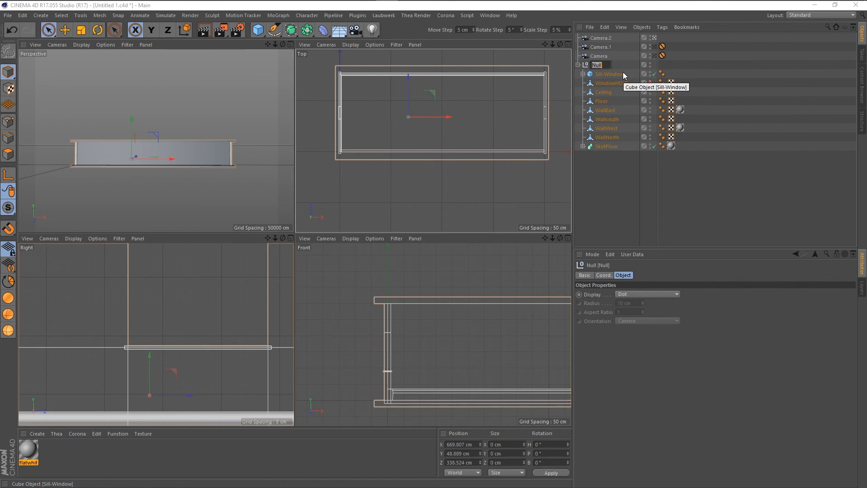
pyautogui.write('Room')
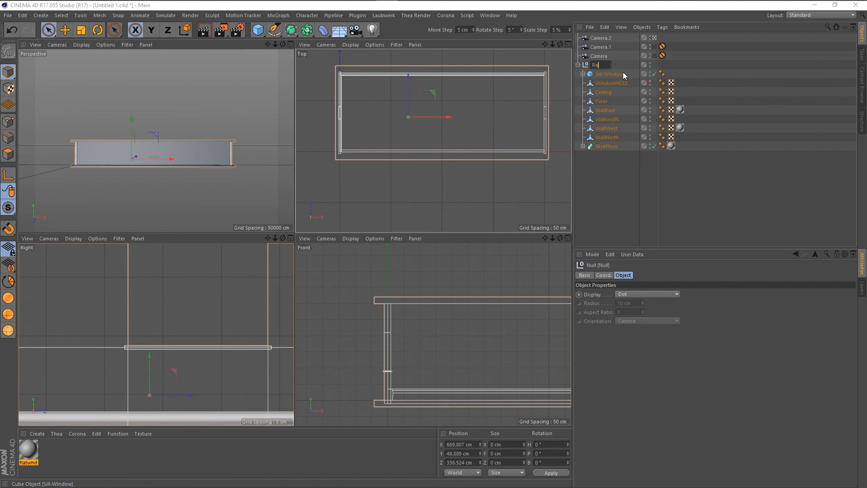
pyautogui.press('Return')
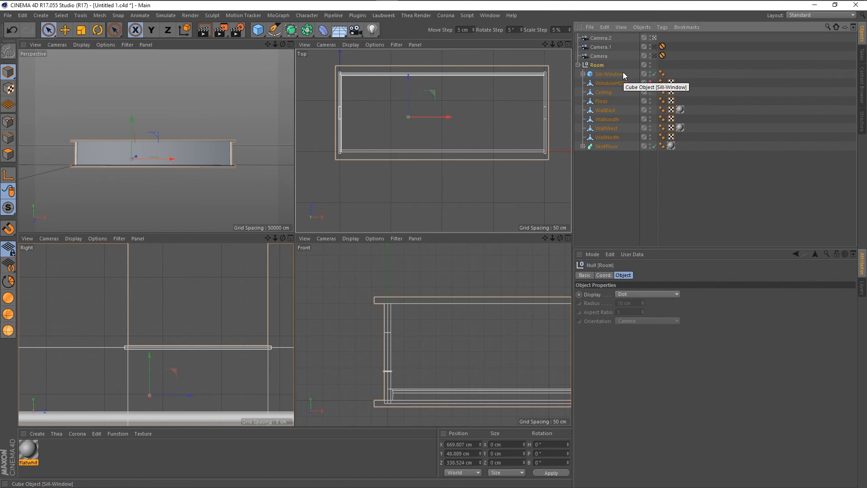
# Try nesting Sill-Window together with its Bevel under WallWest in the object hierarchy
pyautogui.click(613, 75)
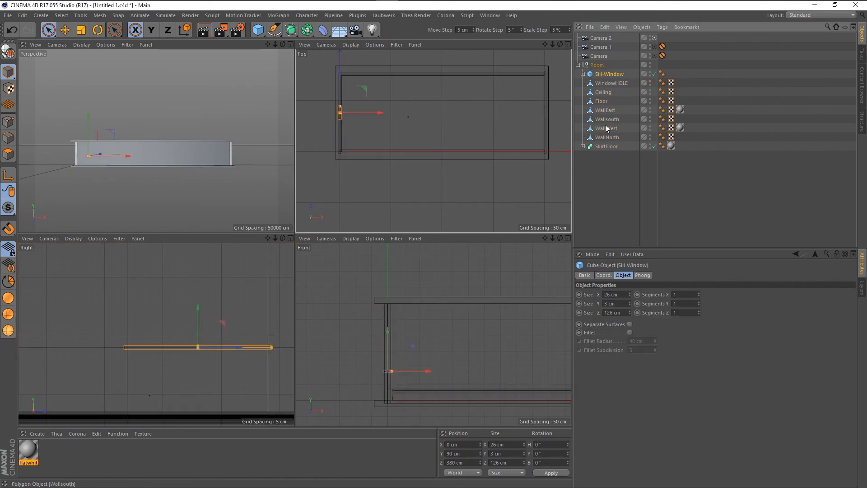
pyautogui.click(607, 186)
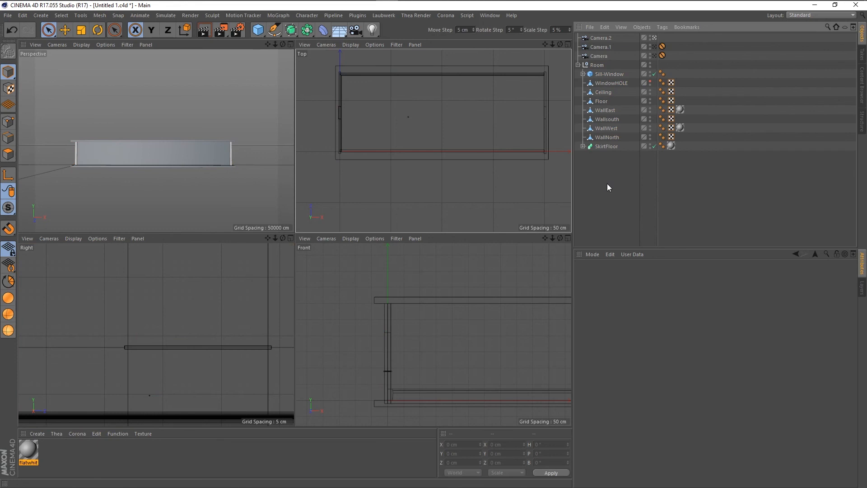
pyautogui.click(583, 74)
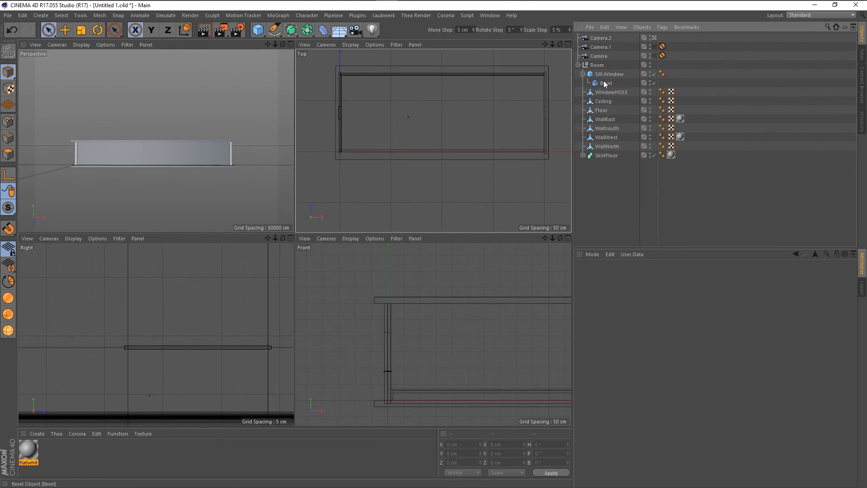
pyautogui.click(604, 78)
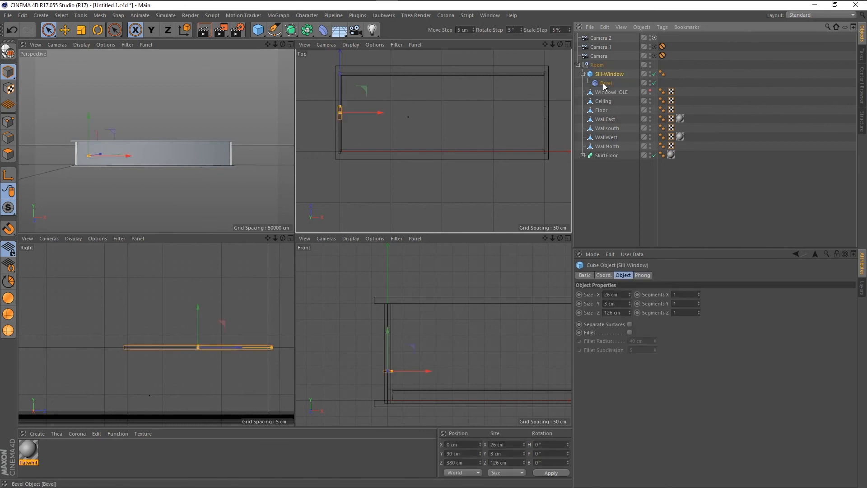
pyautogui.keyDown('ctrl'); pyautogui.click(603, 83); pyautogui.keyUp('ctrl')
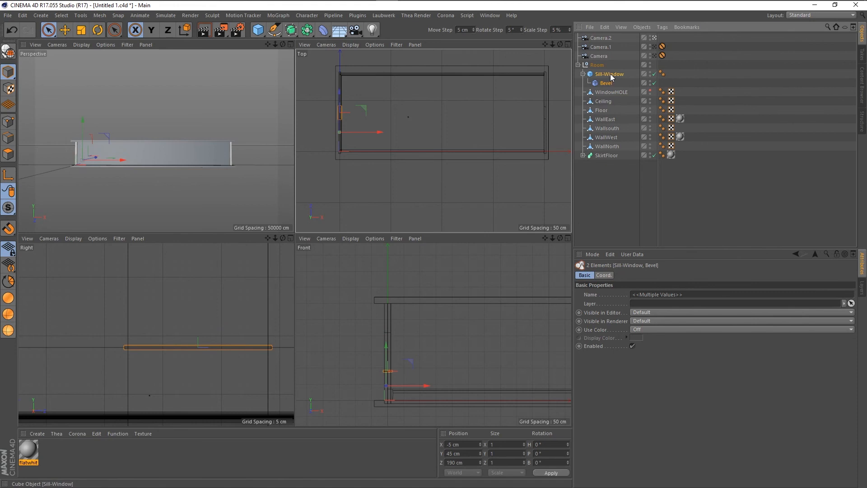
pyautogui.moveTo(610, 75); pyautogui.dragTo(608, 140)
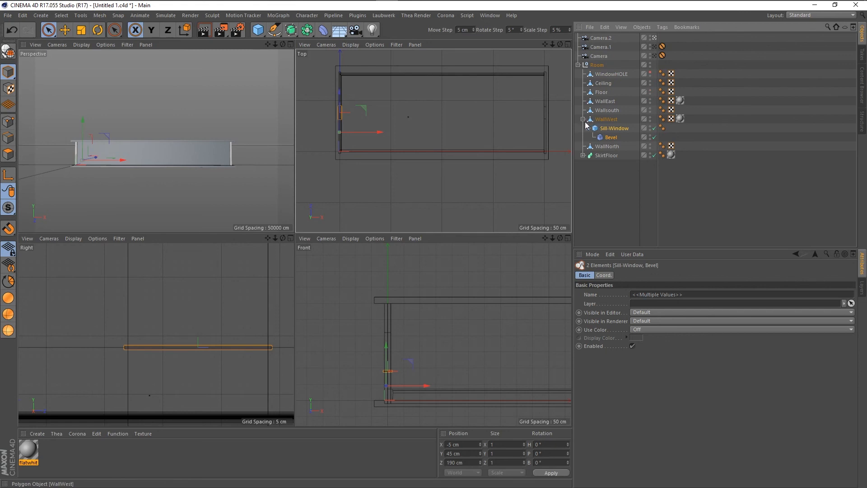
# Move Sill-Window and its Bevel back out of WallWest to the start of the Room group
pyautogui.click(609, 128)
pyautogui.keyDown('ctrl'); pyautogui.click(611, 134); pyautogui.keyUp('ctrl')
pyautogui.moveTo(611, 127); pyautogui.dragTo(596, 72)
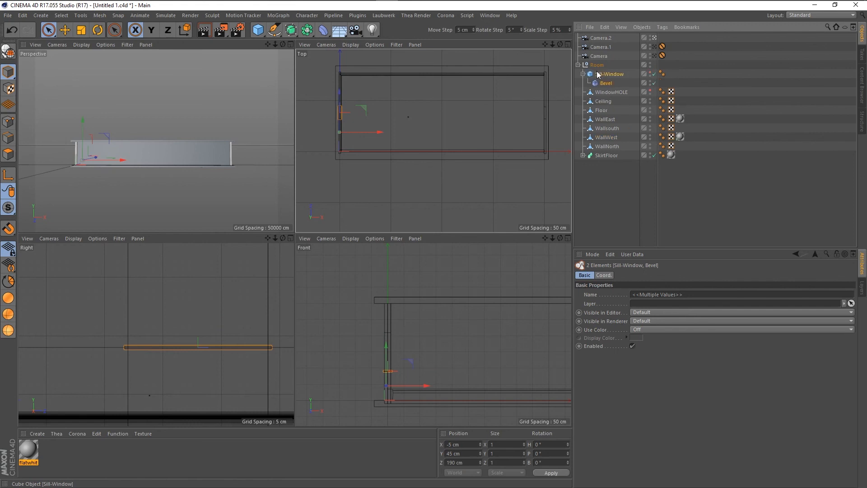
# Group WallWest with Sill-Window and its Bevel under one null and name it WallWestGroup
pyautogui.keyDown('ctrl'); pyautogui.click(604, 137); pyautogui.keyUp('ctrl')
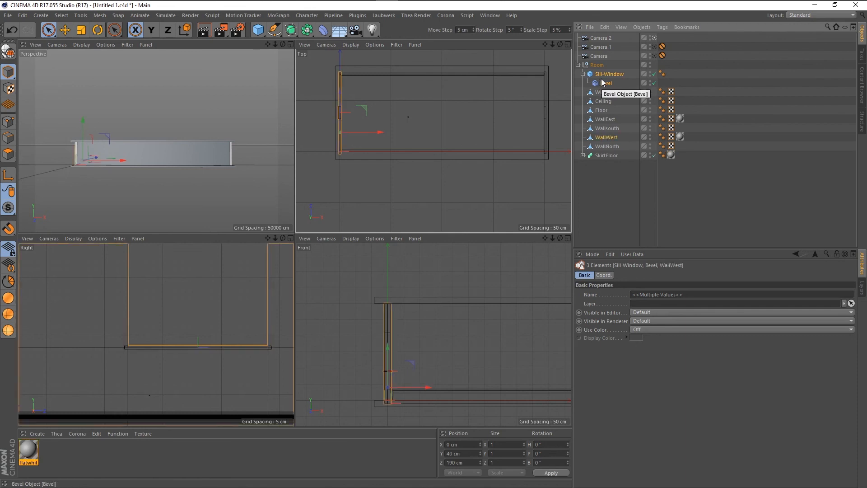
pyautogui.hotkey('alt', 'g')
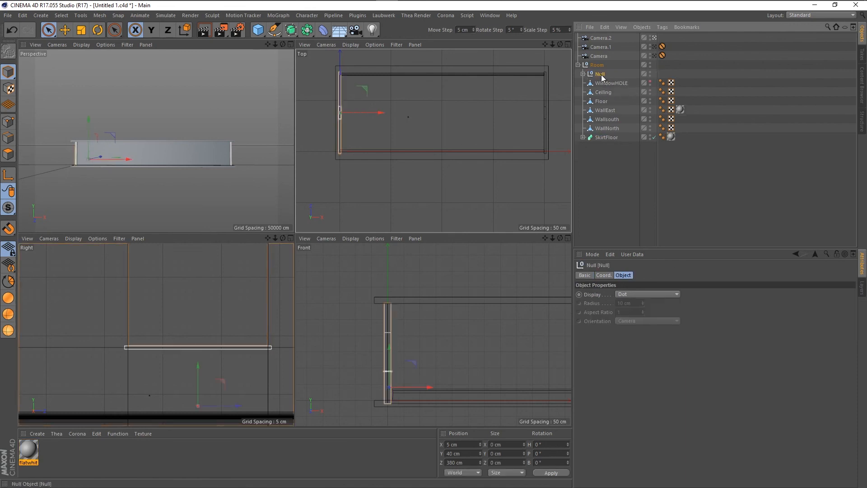
pyautogui.write('Wall')
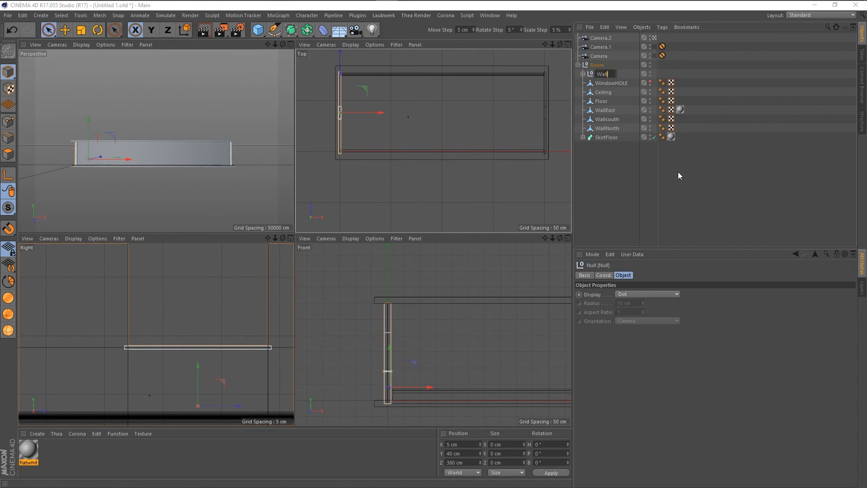
pyautogui.write('West')
pyautogui.write('Group')
pyautogui.press('Return')
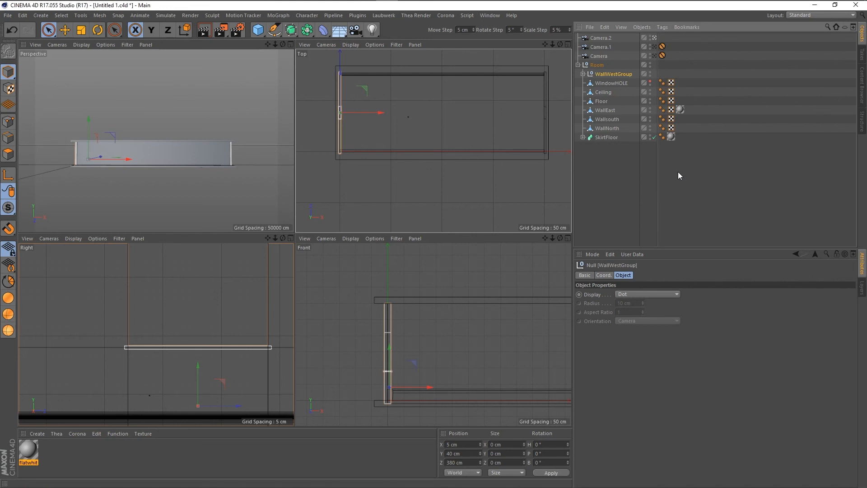
# Expand WallWestGroup, check its Sill-Window and WallWest objects, and move WindowHOLE into the group as its first child
pyautogui.click(582, 73)
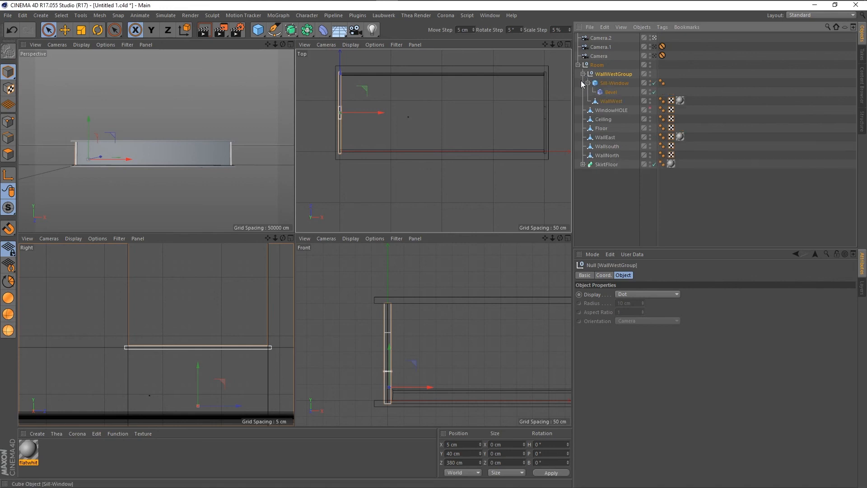
pyautogui.click(606, 84)
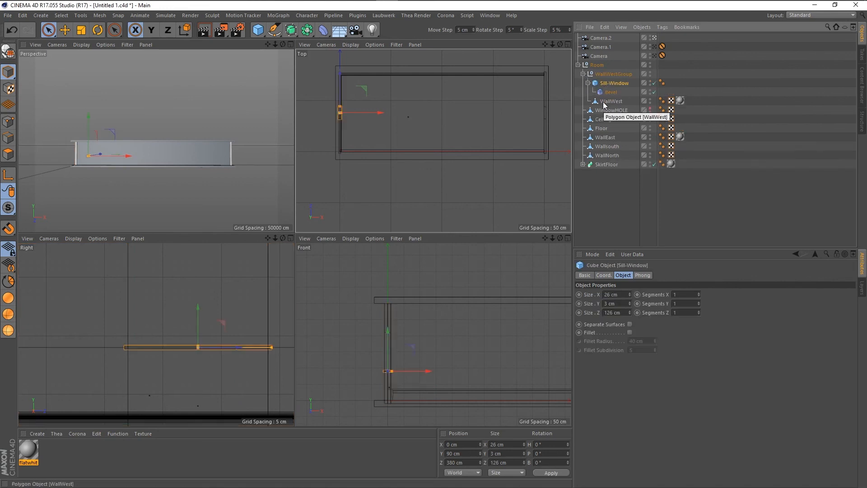
pyautogui.click(604, 102)
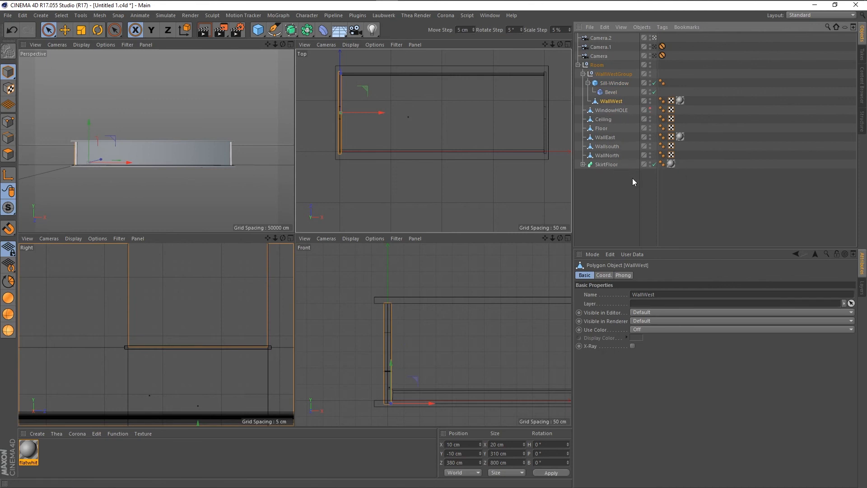
pyautogui.click(609, 111)
pyautogui.moveTo(605, 110); pyautogui.dragTo(609, 74)
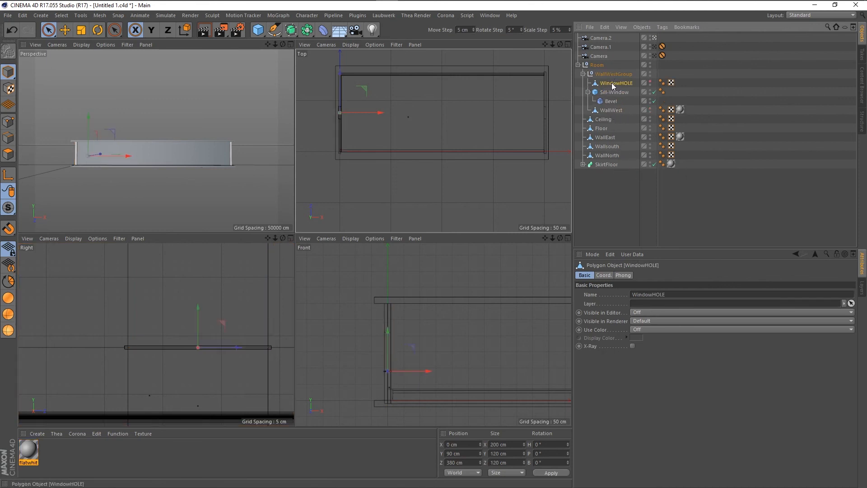
# Move WallWest above WindowHOLE within WallWestGroup and collapse the Sill-Window hierarchy
pyautogui.click(610, 111)
pyautogui.moveTo(610, 111); pyautogui.dragTo(609, 79)
pyautogui.click(610, 102)
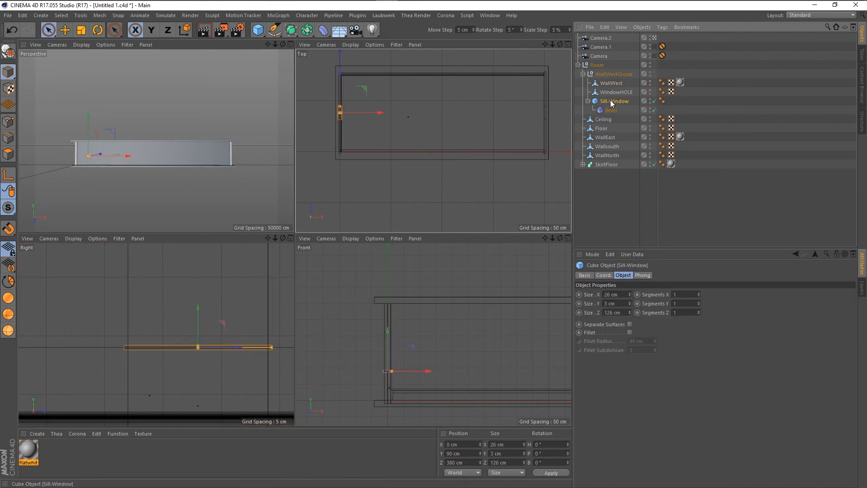
pyautogui.click(588, 101)
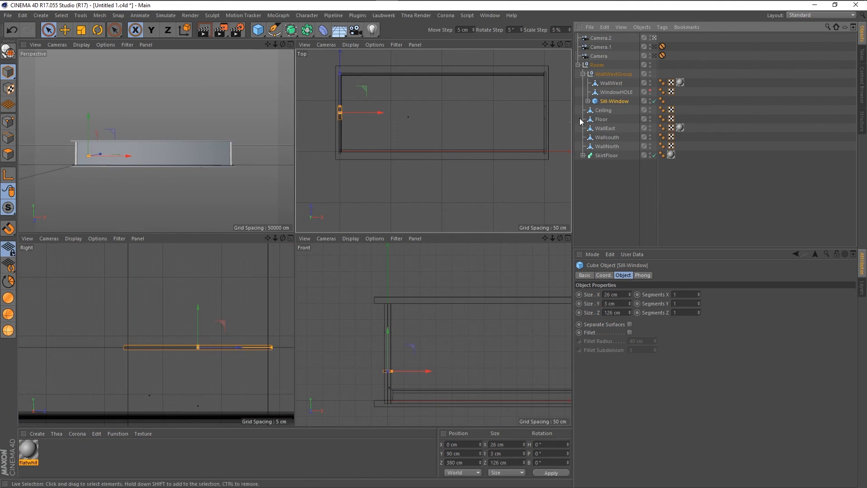
# Check WallWest and Sill-Window, collapse WallWestGroup with nothing left selected, and save the scene
pyautogui.click(611, 84)
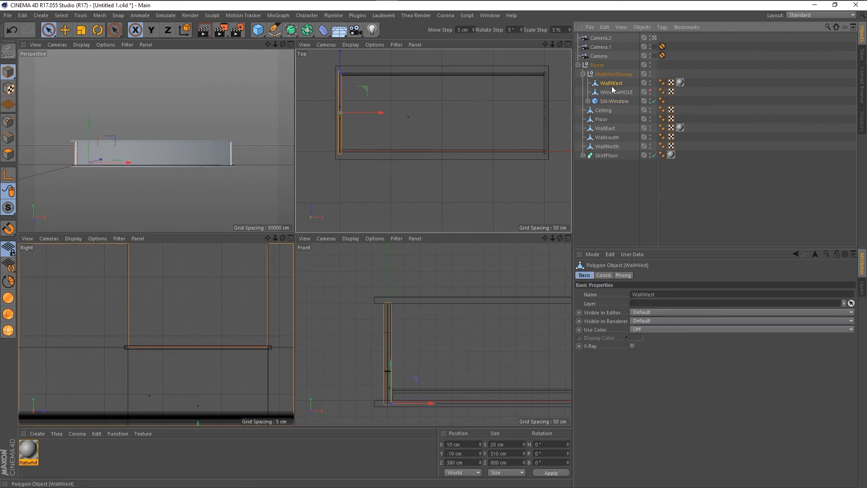
pyautogui.click(608, 99)
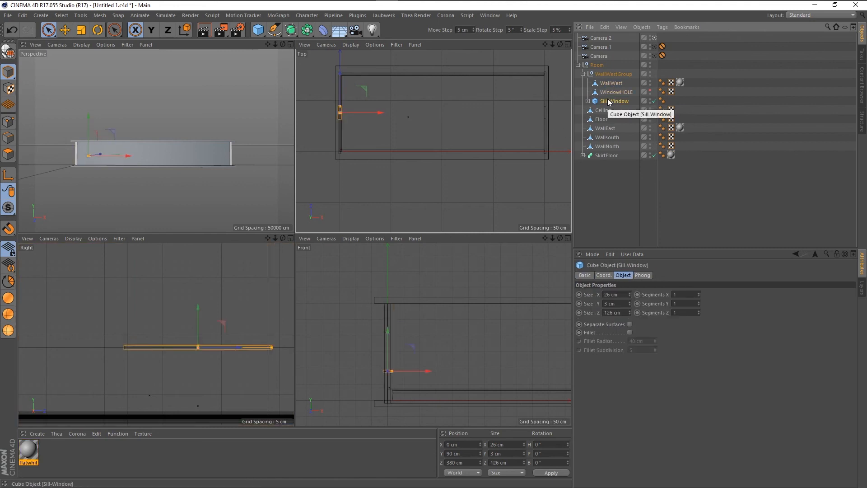
pyautogui.click(582, 74)
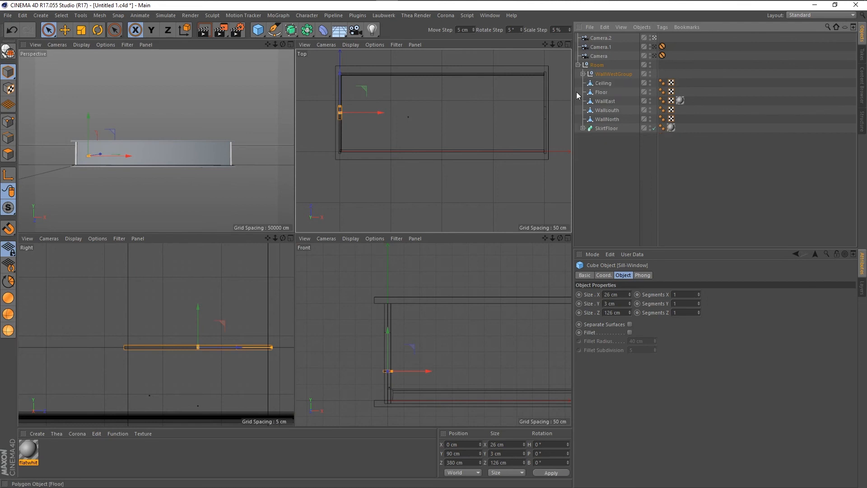
pyautogui.click(636, 183)
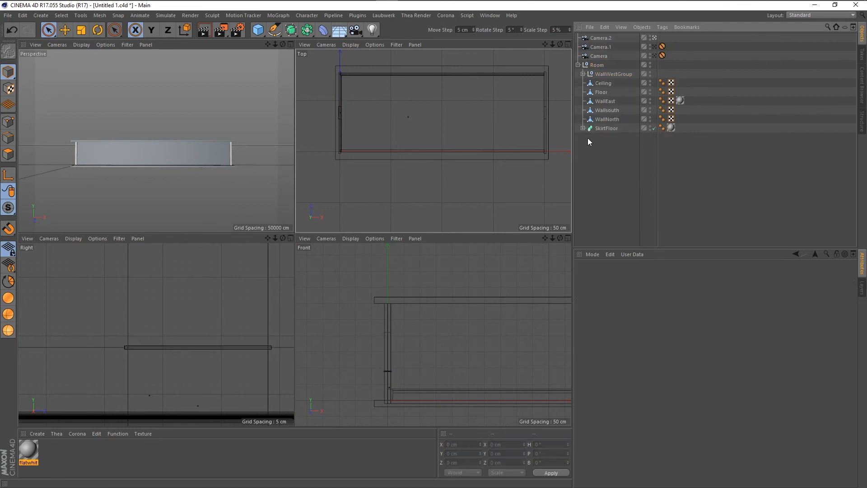
pyautogui.hotkey('ctrl', 's')
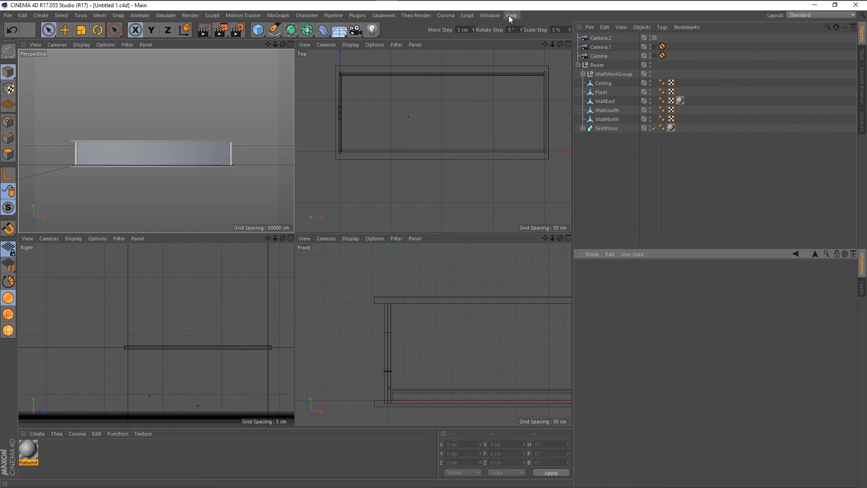
# Save the current interface layout as Basic-SLF.l4d in the user layout folder
pyautogui.click(490, 16)
pyautogui.moveTo(493, 27)
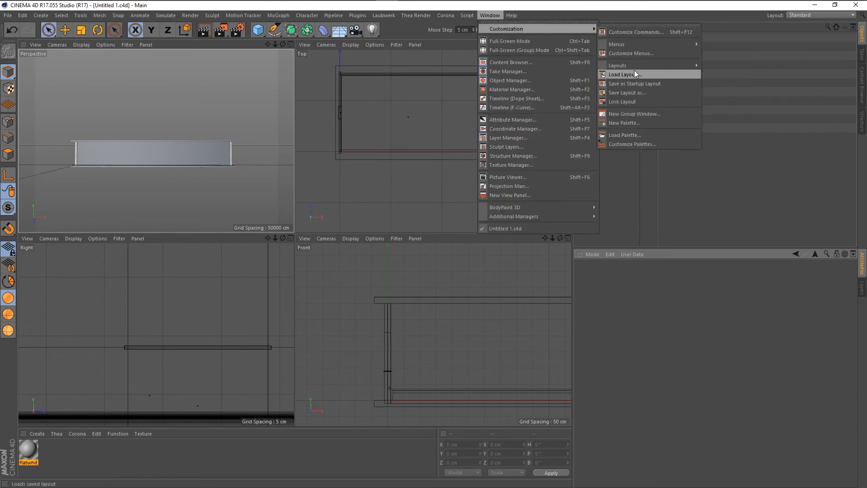
pyautogui.click(643, 91)
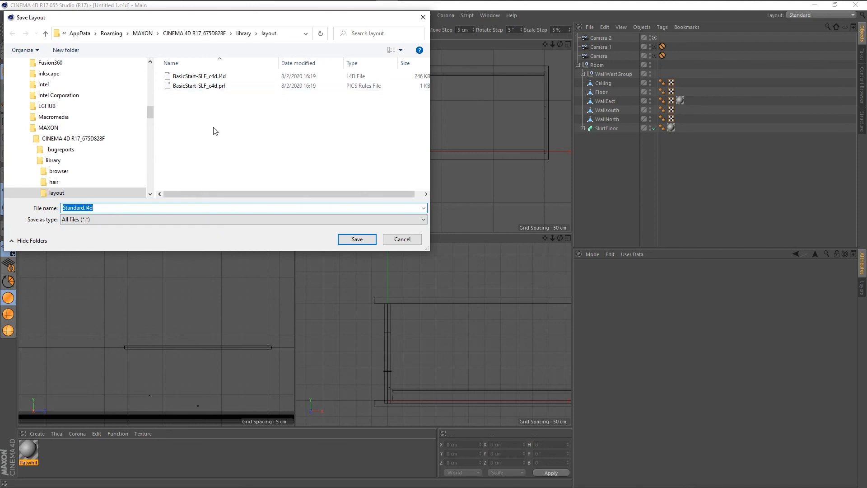
pyautogui.moveTo(84, 209); pyautogui.dragTo(62, 208)
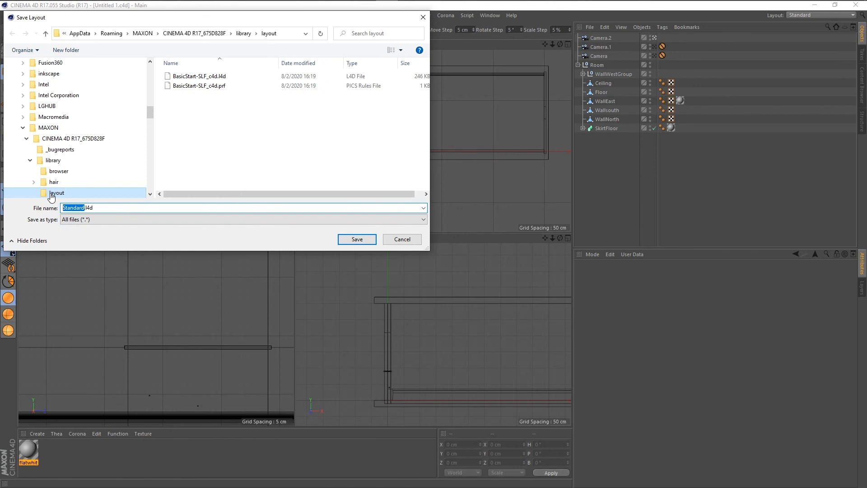
pyautogui.write('Basci')
pyautogui.press('BackSpace')
pyautogui.press('BackSpace')
pyautogui.write('ic-SLF')
pyautogui.press('Return')
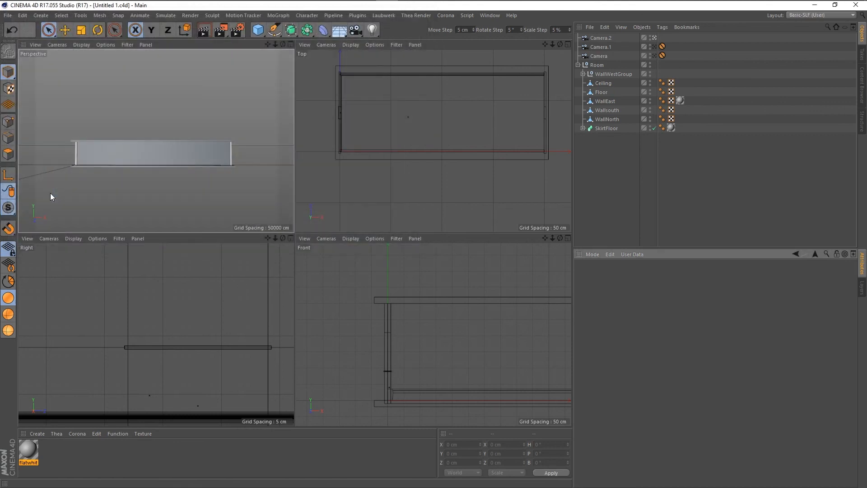
# Compare the BasicStart-SLF_c4d and Basic-SLF layouts by switching between them, ending on Basic-SLF
pyautogui.click(804, 15)
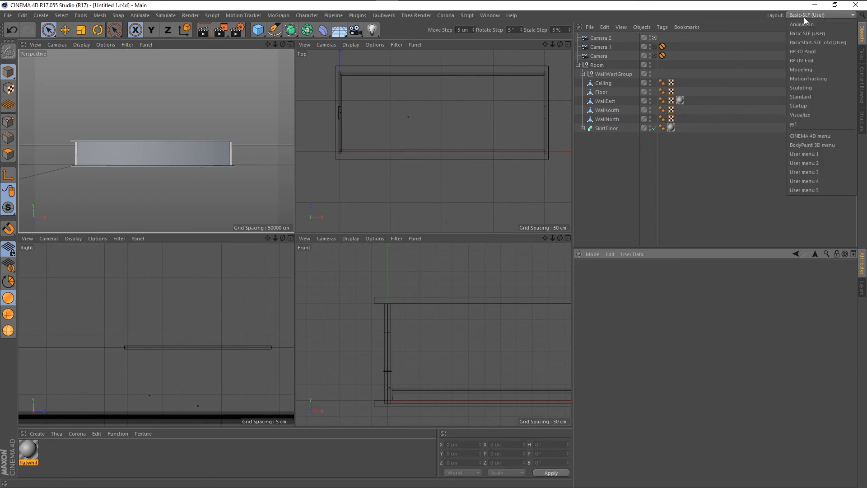
pyautogui.click(808, 42)
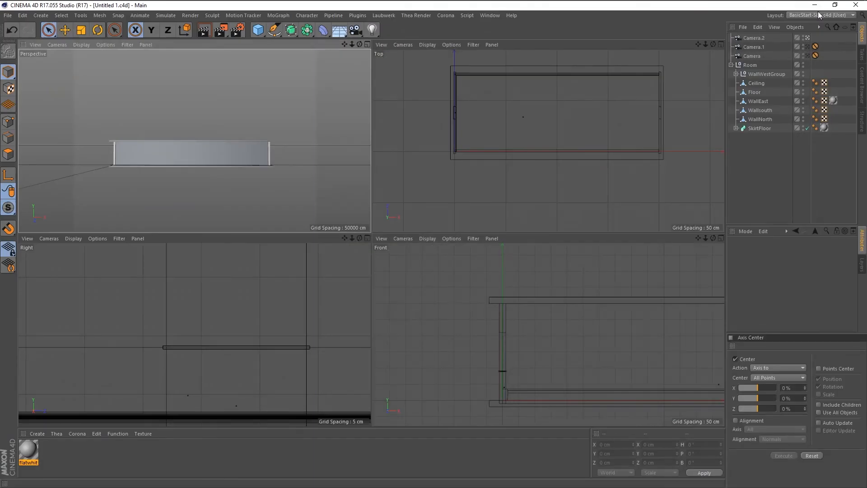
pyautogui.click(818, 15)
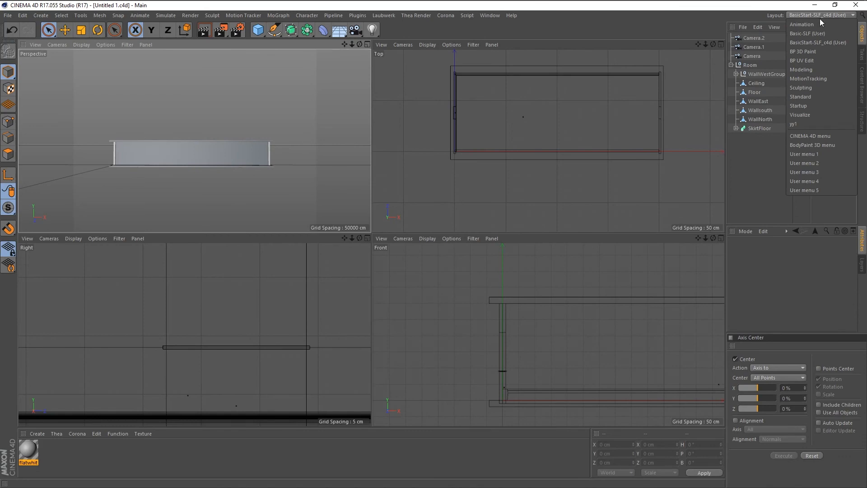
pyautogui.click(819, 35)
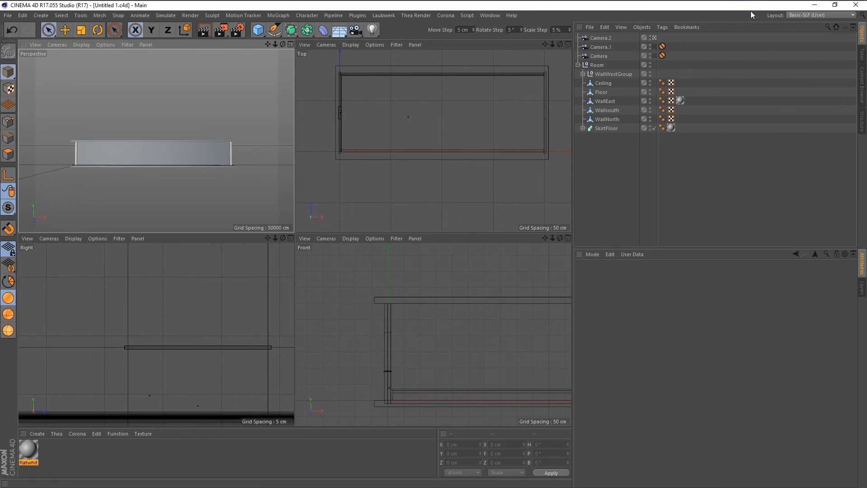
pyautogui.click(805, 14)
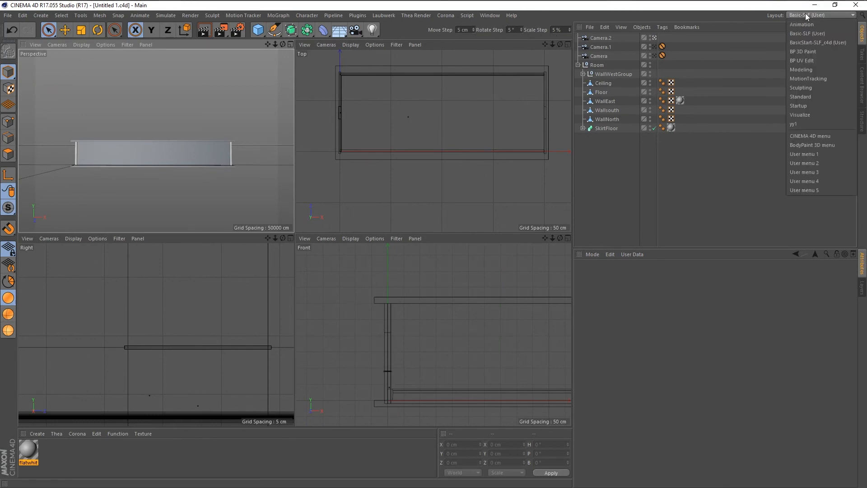
pyautogui.click(815, 42)
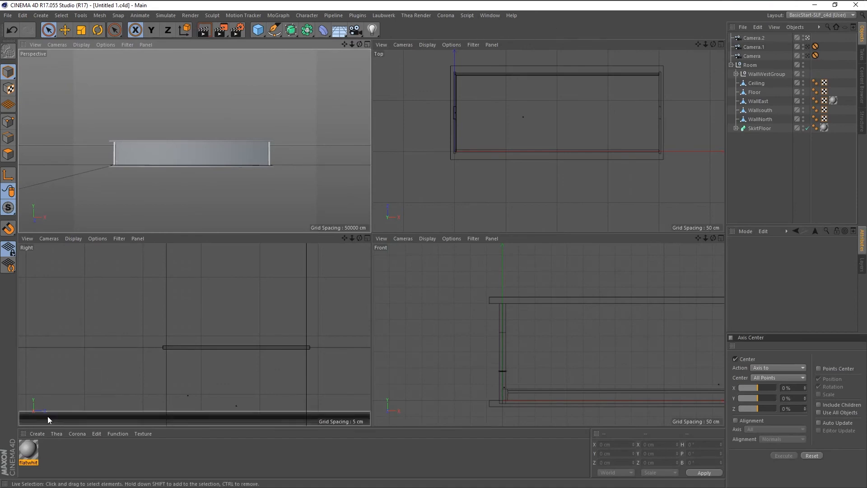
pyautogui.click(815, 15)
pyautogui.click(816, 36)
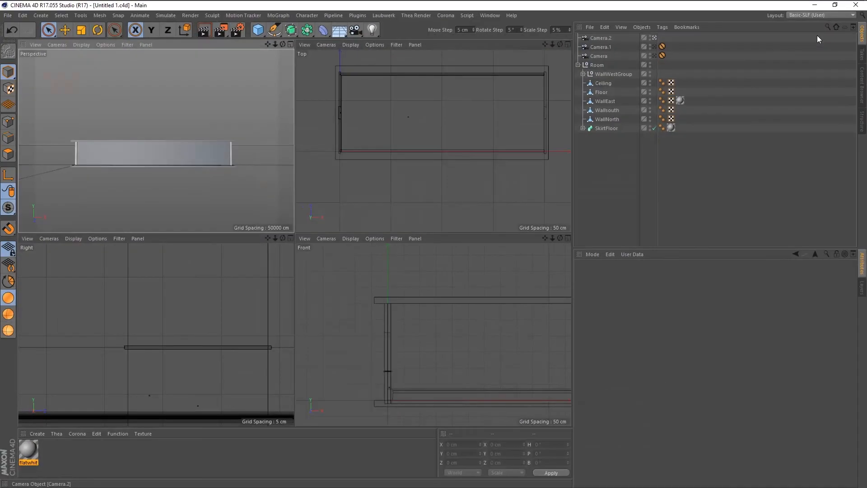